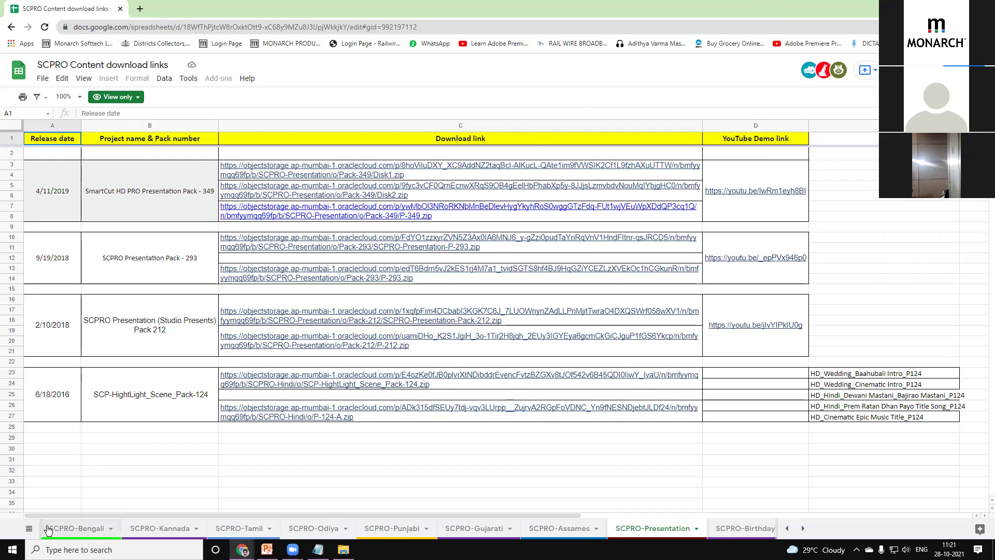
# Browse the workbook's complete sheet list from SCPRO-Ver. down to Youtube Pack and back, then close it.
pyautogui.click(29, 528)
pyautogui.moveTo(148, 444); pyautogui.dragTo(143, 379)
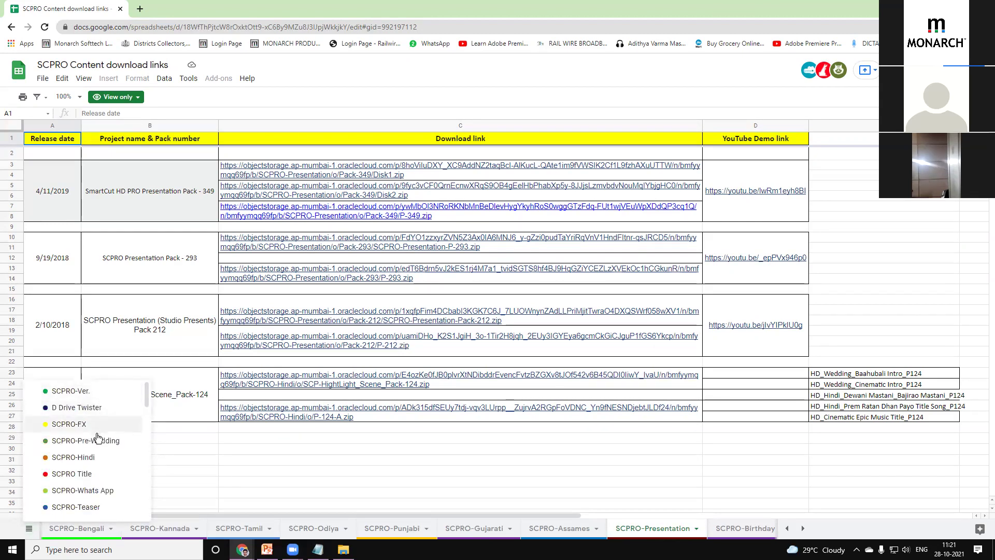
pyautogui.moveTo(146, 401); pyautogui.dragTo(141, 512)
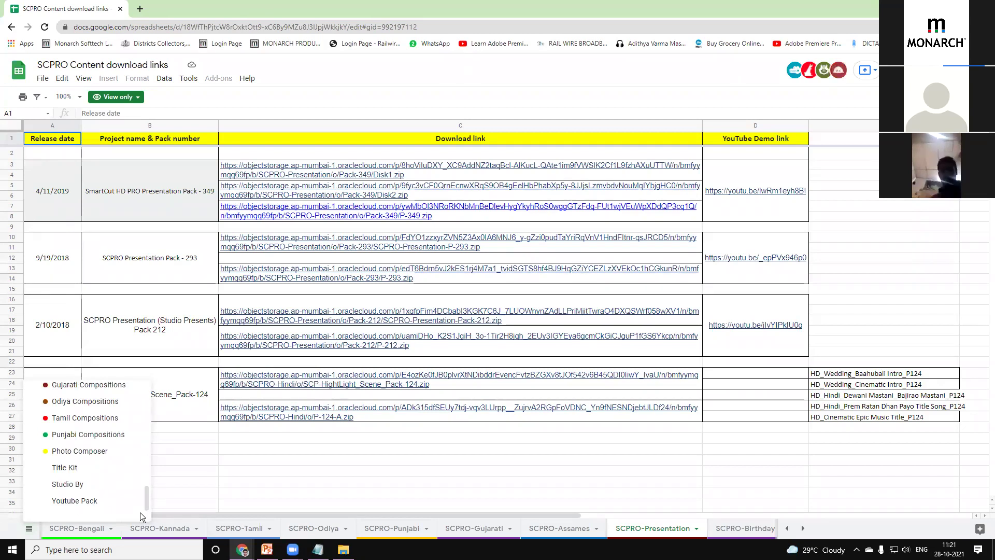
pyautogui.moveTo(145, 503); pyautogui.dragTo(146, 386)
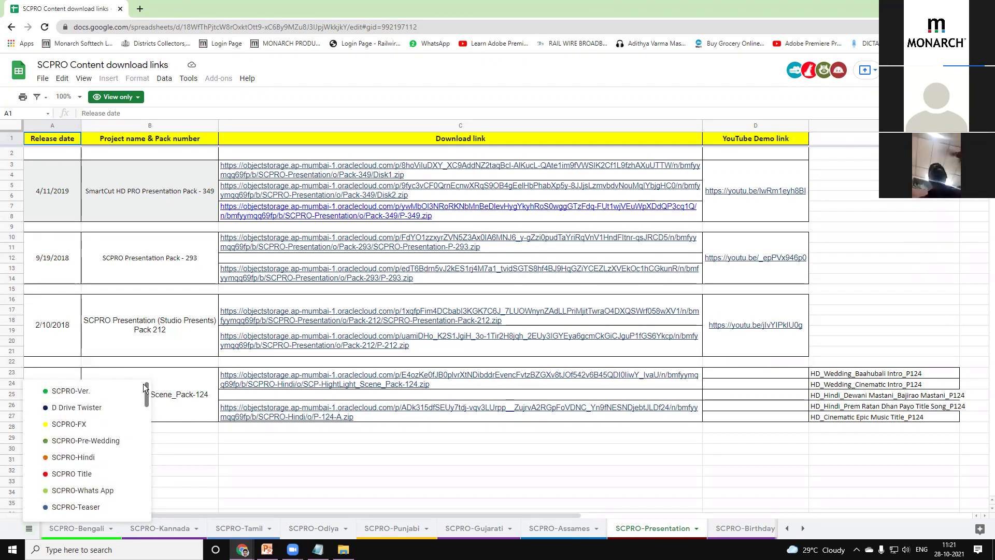
pyautogui.click(375, 214)
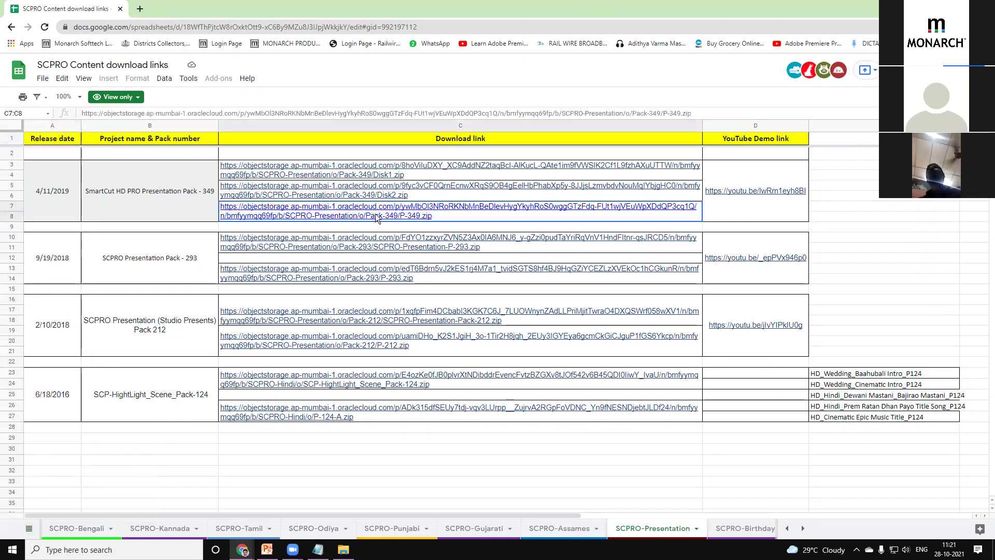
# Circle the Pack 349 demo link, the Download link heading, the Pack 349 name and the all-sheets control in red freehand, then clear the marks.
pyautogui.moveTo(339, 171); pyautogui.dragTo(969, 138)
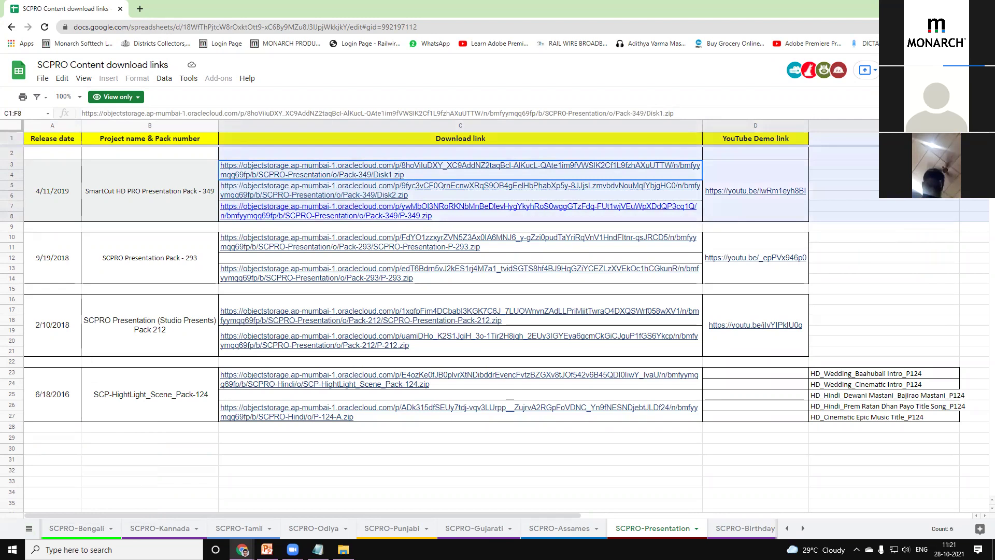
pyautogui.moveTo(749, 112)
pyautogui.mouseDown()
pyautogui.moveTo(798, 243)
pyautogui.moveTo(700, 183)
pyautogui.mouseUp()
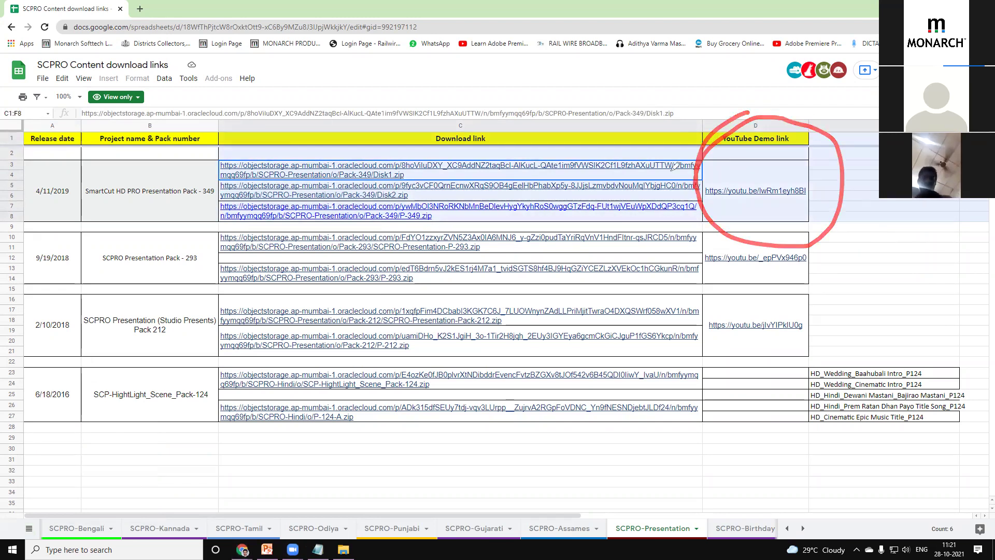
pyautogui.moveTo(451, 124)
pyautogui.mouseDown()
pyautogui.moveTo(509, 145)
pyautogui.moveTo(414, 102)
pyautogui.mouseUp()
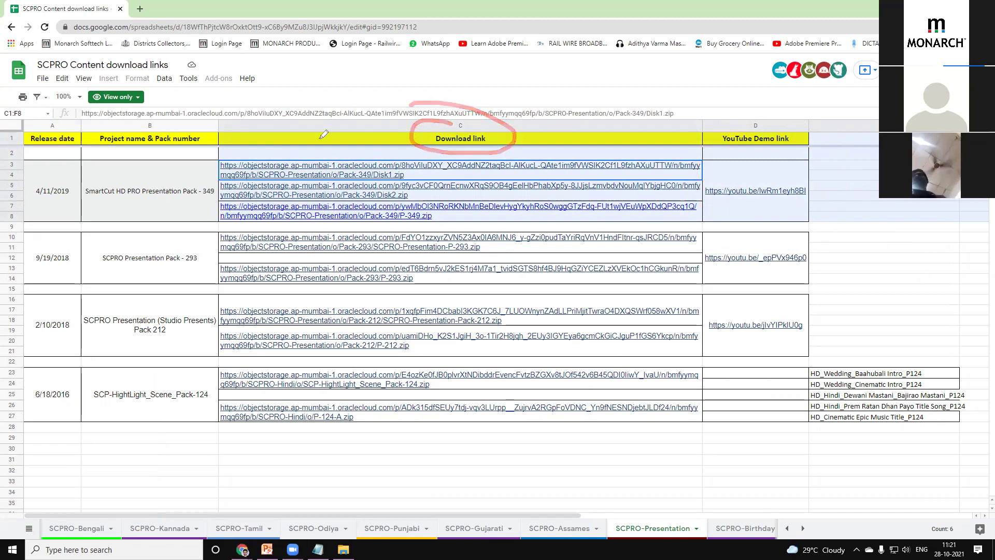
pyautogui.moveTo(83, 182)
pyautogui.mouseDown()
pyautogui.moveTo(228, 194)
pyautogui.moveTo(93, 171)
pyautogui.mouseUp()
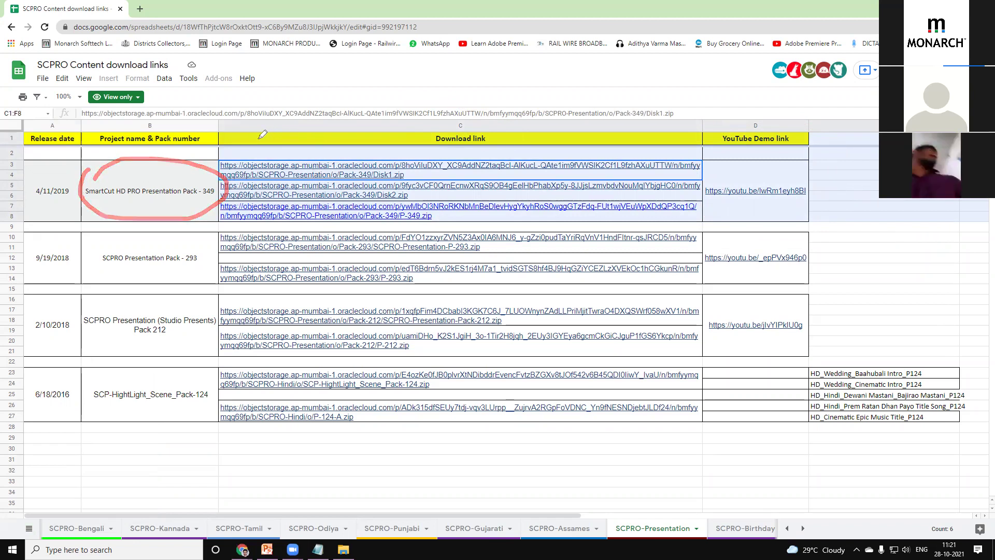
pyautogui.moveTo(85, 172)
pyautogui.mouseDown()
pyautogui.moveTo(239, 205)
pyautogui.moveTo(91, 184)
pyautogui.mouseUp()
pyautogui.moveTo(248, 143)
pyautogui.mouseDown()
pyautogui.moveTo(205, 188)
pyautogui.moveTo(245, 236)
pyautogui.moveTo(410, 234)
pyautogui.moveTo(715, 183)
pyautogui.moveTo(625, 134)
pyautogui.moveTo(249, 134)
pyautogui.moveTo(222, 152)
pyautogui.mouseUp()
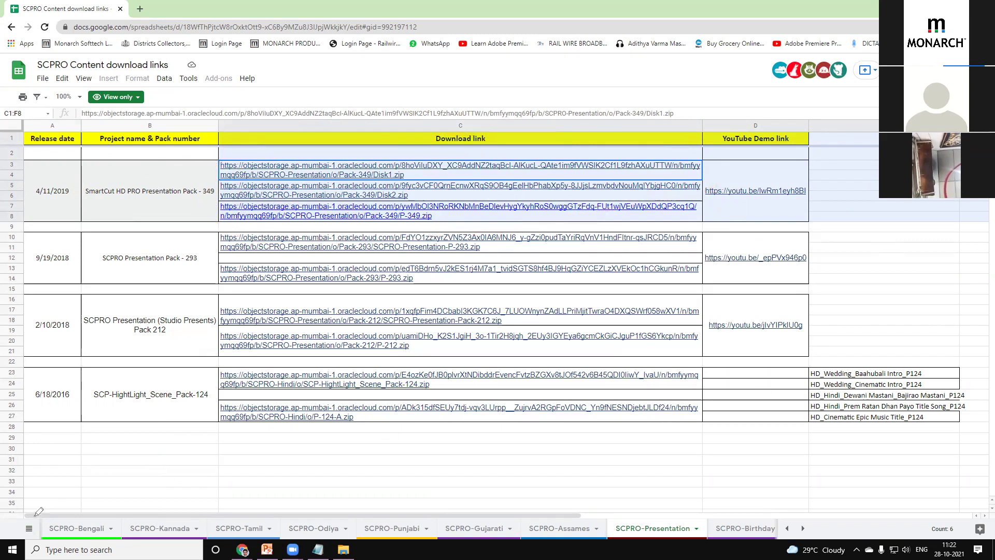
pyautogui.moveTo(32, 480)
pyautogui.mouseDown()
pyautogui.moveTo(6, 536)
pyautogui.moveTo(33, 543)
pyautogui.moveTo(45, 498)
pyautogui.moveTo(4, 506)
pyautogui.moveTo(8, 539)
pyautogui.moveTo(31, 543)
pyautogui.moveTo(37, 485)
pyautogui.moveTo(5, 495)
pyautogui.mouseUp()
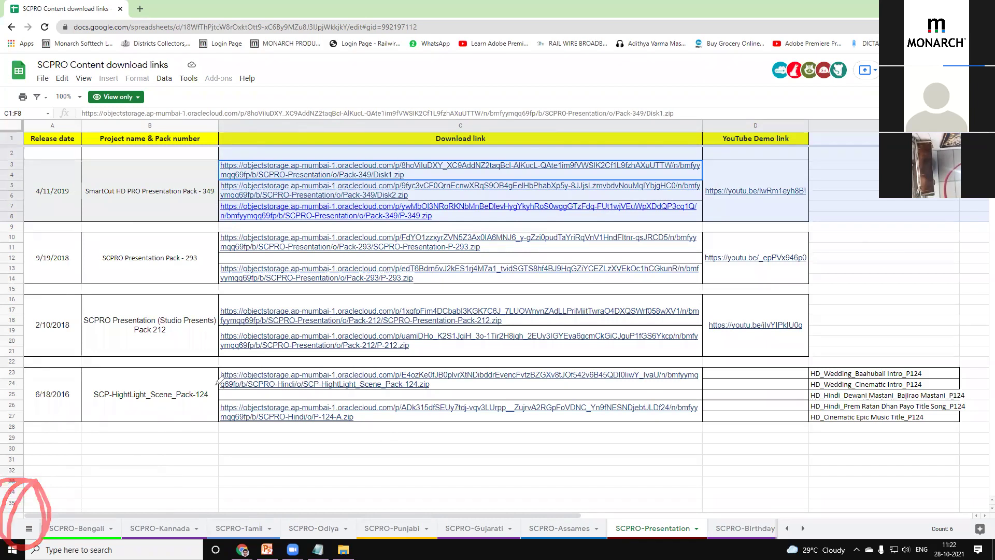
pyautogui.click(809, 51)
# Open the SCPRO-Tamil sheet from the workbook's full sheet list and look through its packs and download links.
pyautogui.moveTo(155, 470); pyautogui.dragTo(30, 528)
pyautogui.click(30, 528)
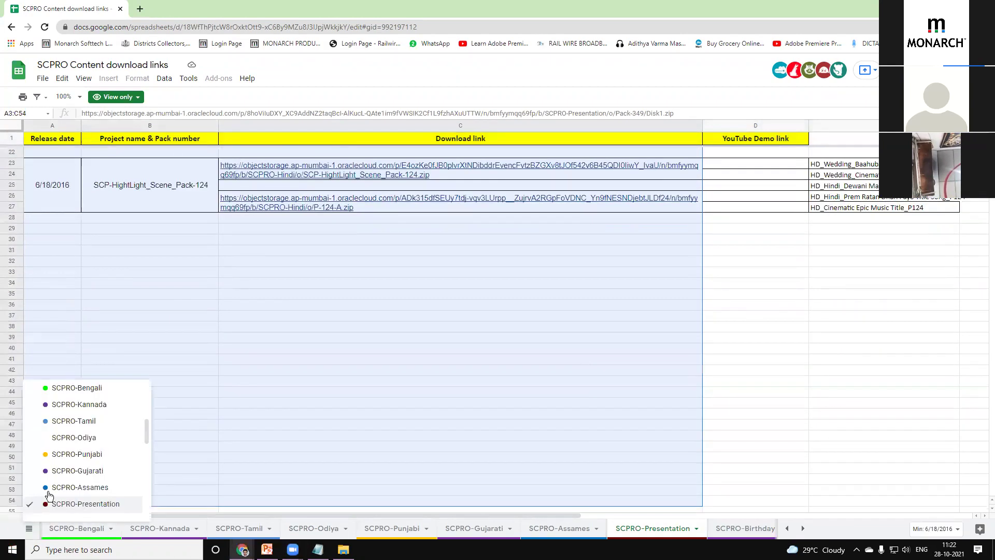
pyautogui.moveTo(144, 433); pyautogui.dragTo(145, 394)
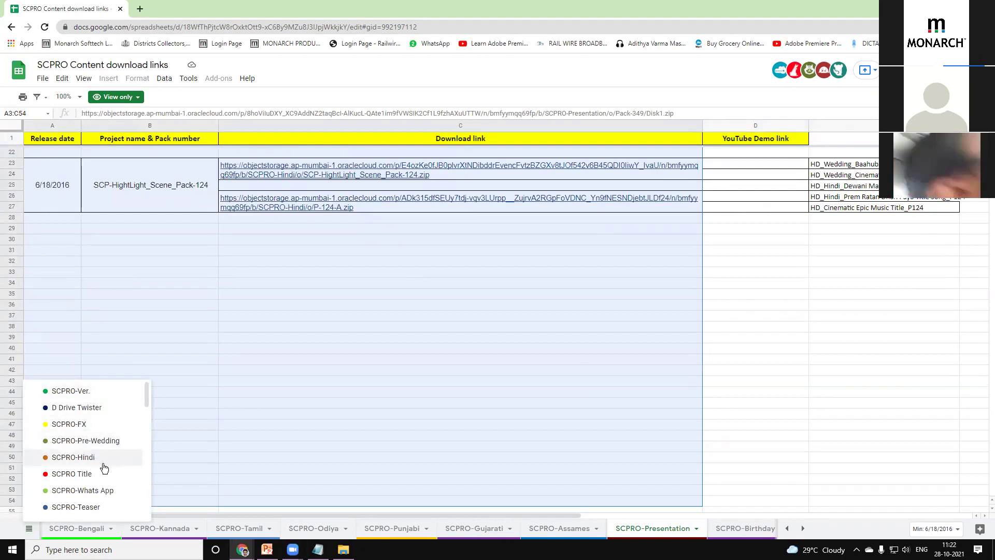
pyautogui.moveTo(144, 398); pyautogui.dragTo(137, 437)
pyautogui.scroll(1, 111, 438)
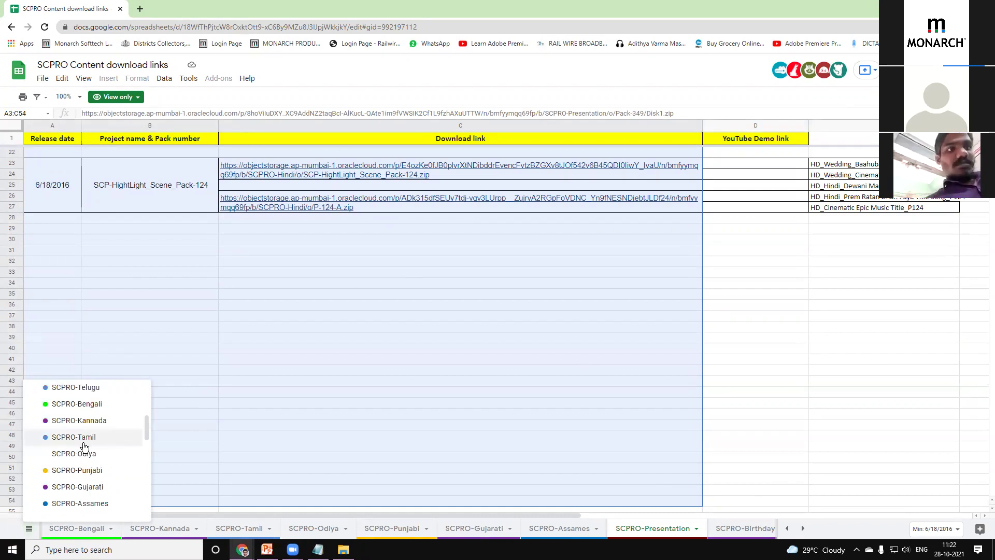
pyautogui.click(87, 442)
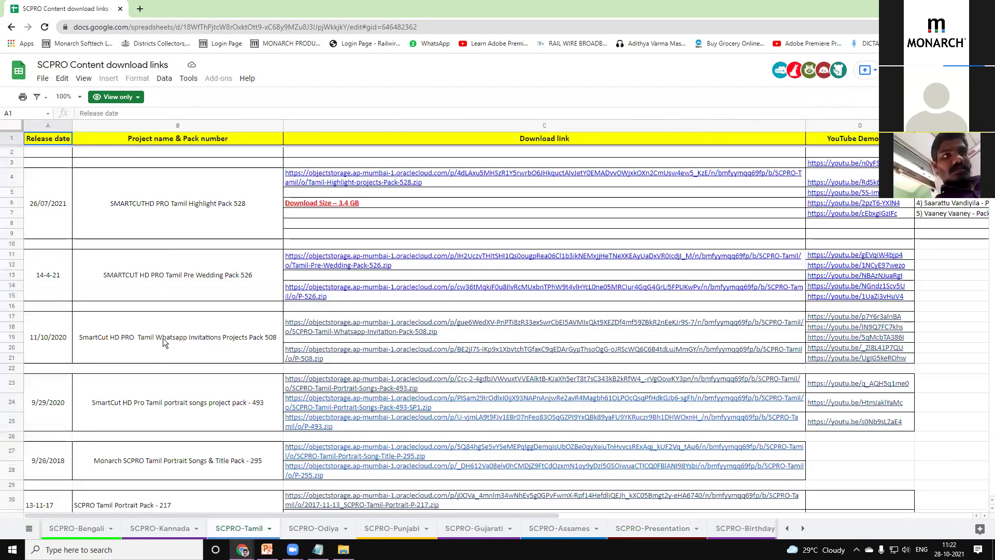
pyautogui.scroll(-2, 163, 340)
pyautogui.scroll(-4, 163, 342)
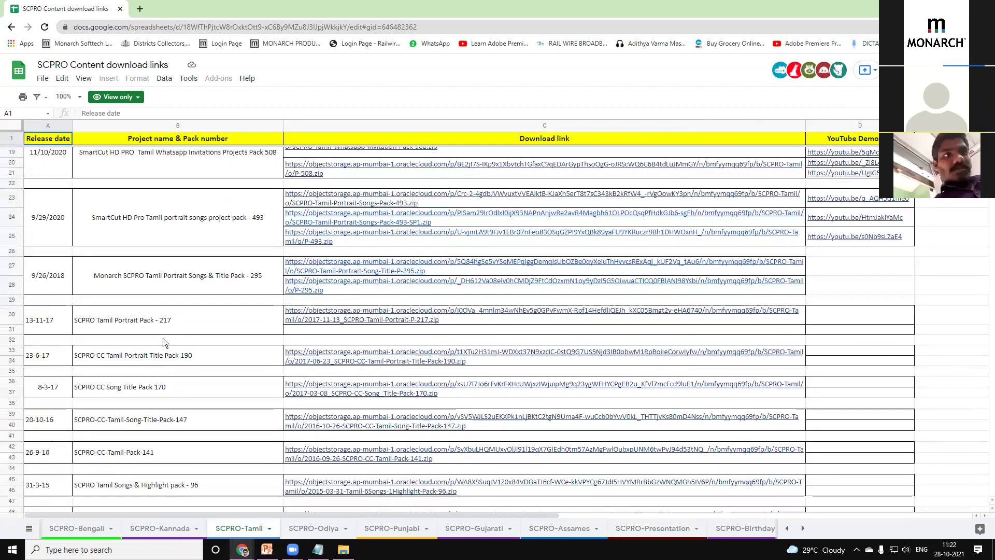
pyautogui.scroll(5, 162, 338)
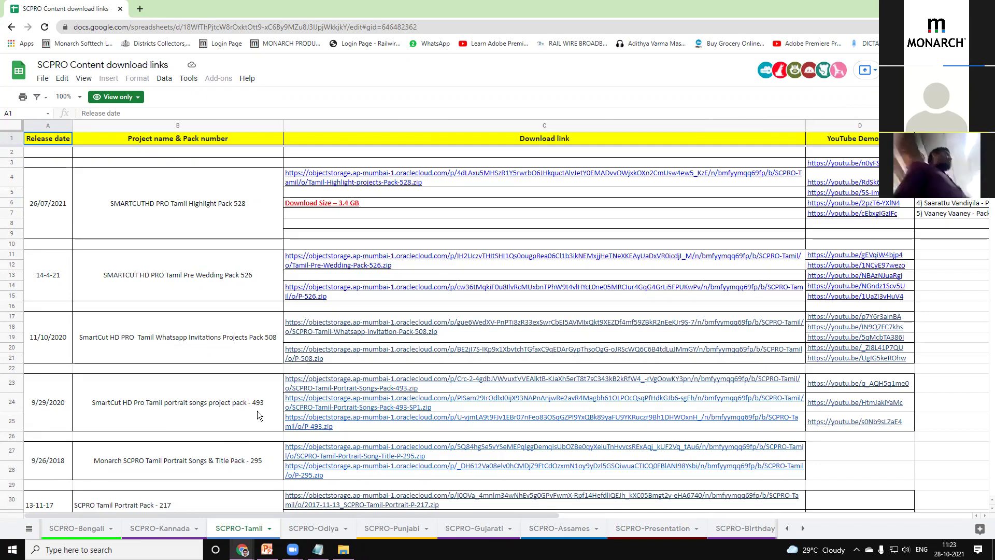
pyautogui.click(114, 549)
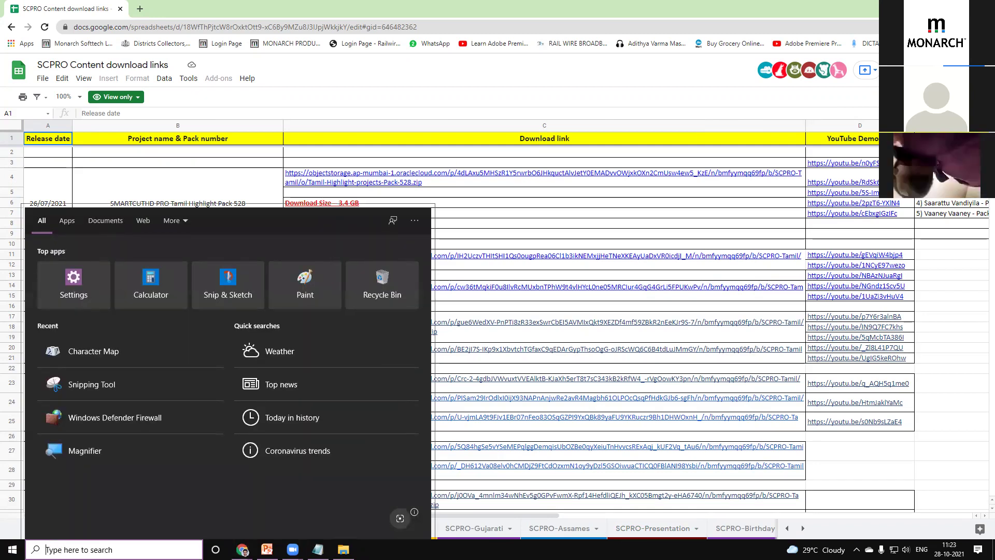
pyautogui.click(134, 544)
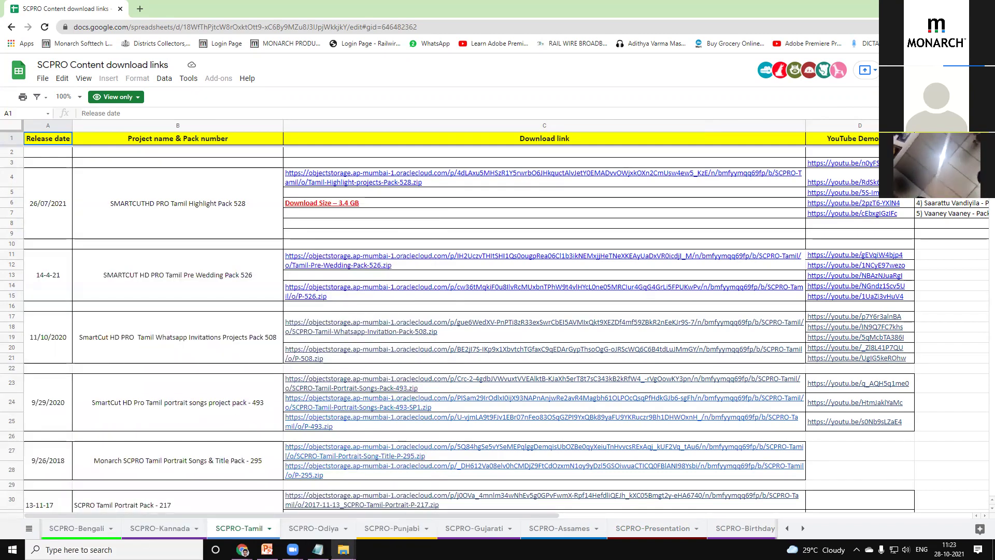
# Switch to a maximized File Explorer window and open the Project folder inside SceneCutHD Content on the Smart Cut Pro (X:) drive.
pyautogui.press('super+e')
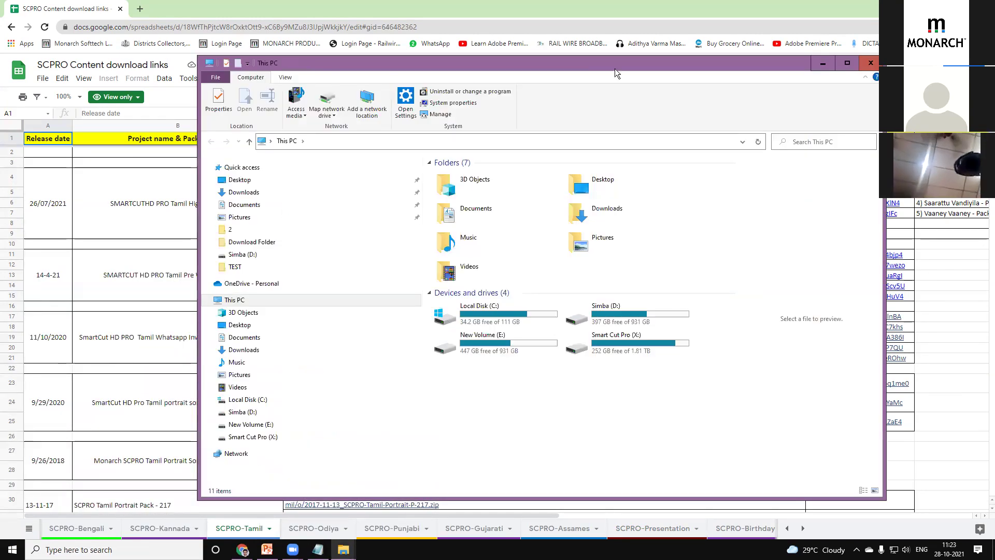
pyautogui.click(838, 64)
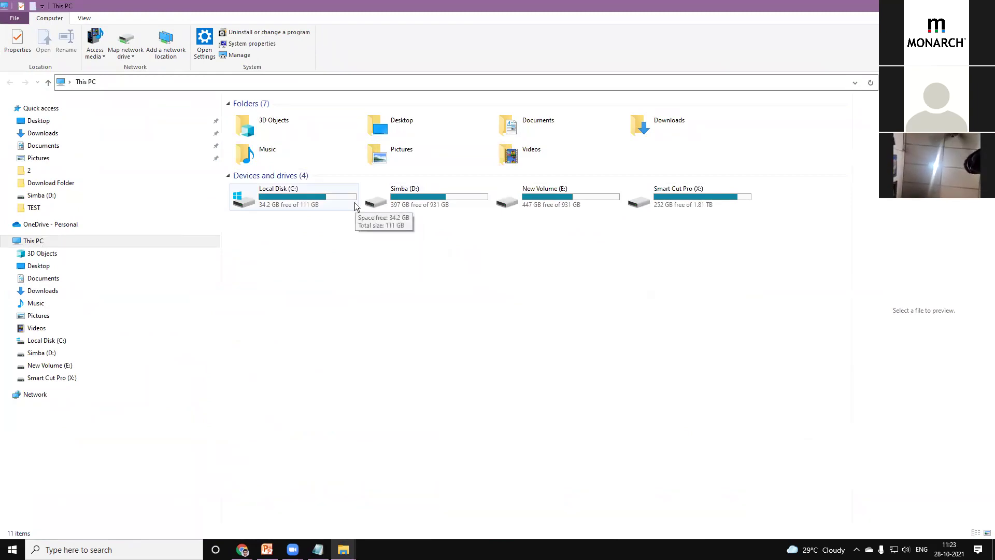
pyautogui.doubleClick(682, 195)
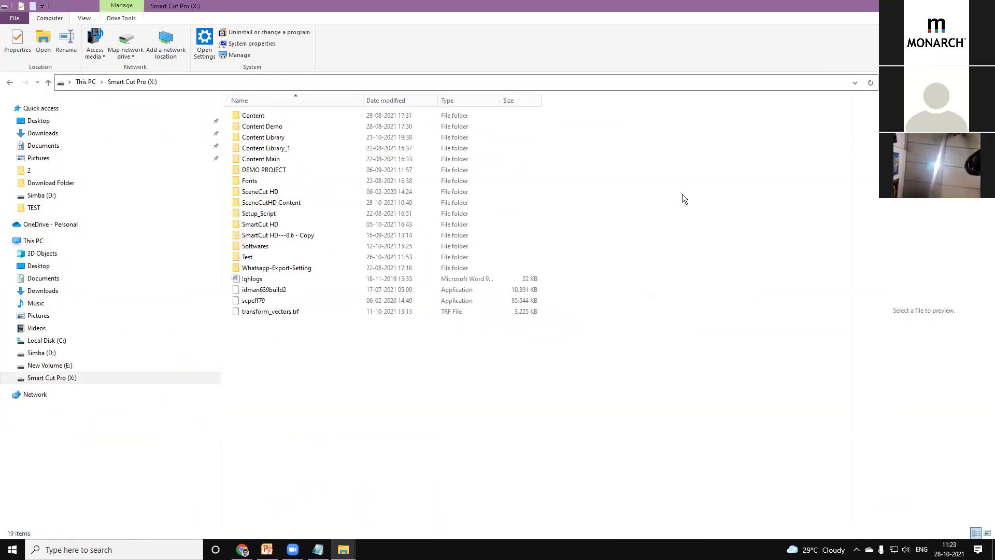
pyautogui.doubleClick(281, 204)
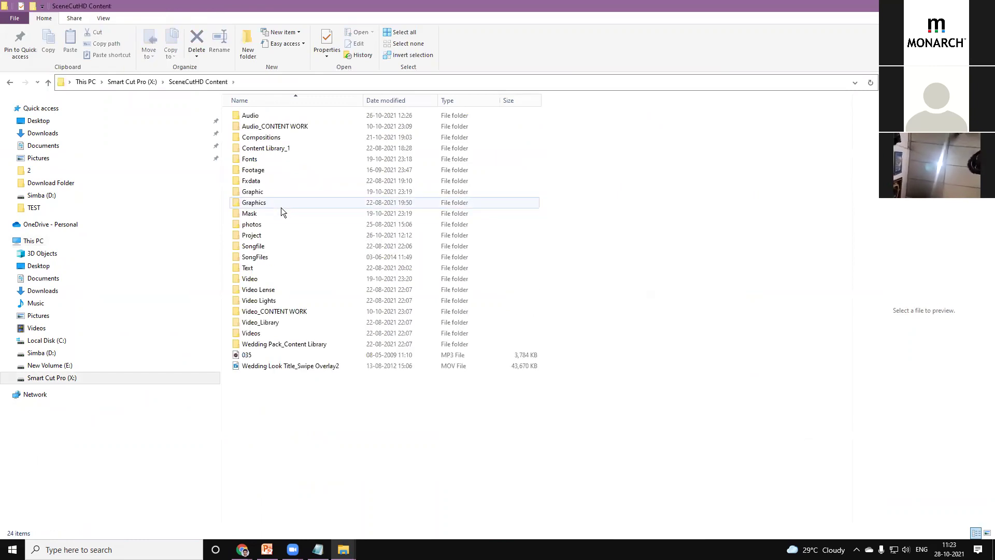
pyautogui.doubleClick(264, 235)
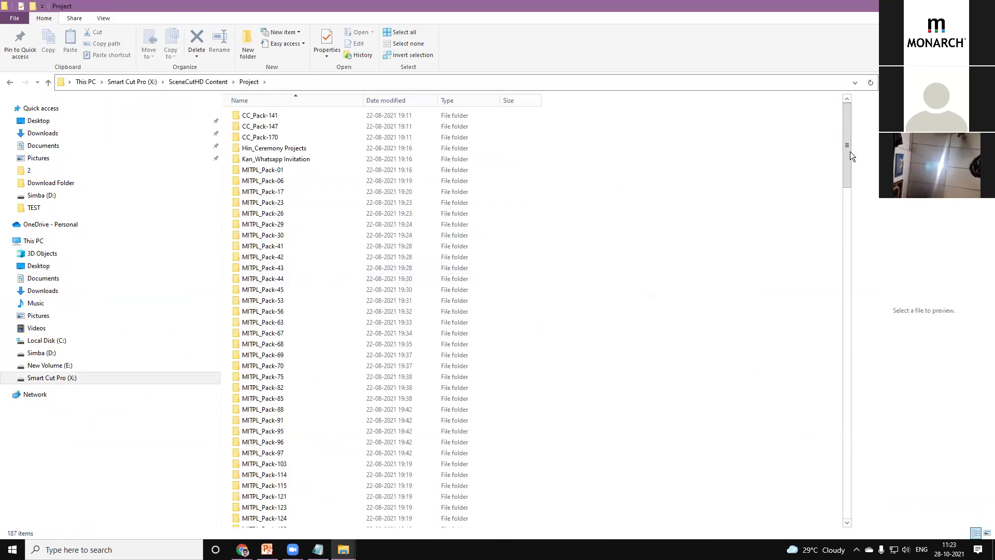
pyautogui.moveTo(849, 150); pyautogui.dragTo(848, 168)
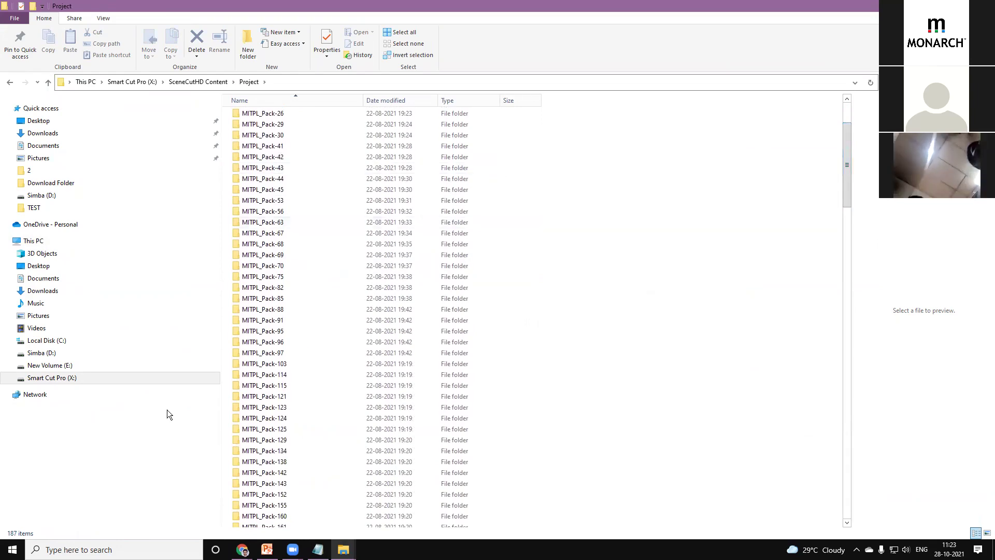
# Start the Windows Magnifier to enlarge the view of the Project folder.
pyautogui.click(104, 549)
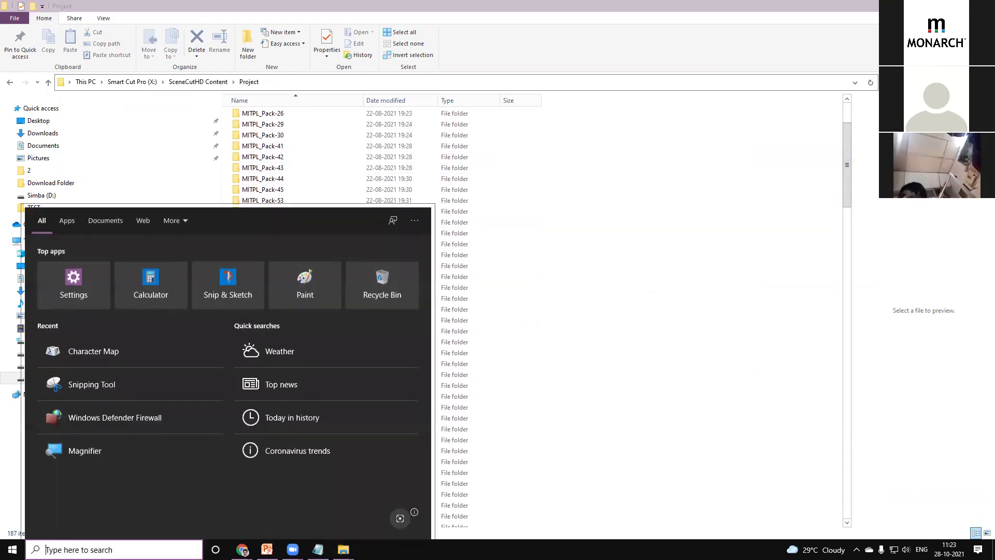
pyautogui.press('super+r')
pyautogui.press('Escape')
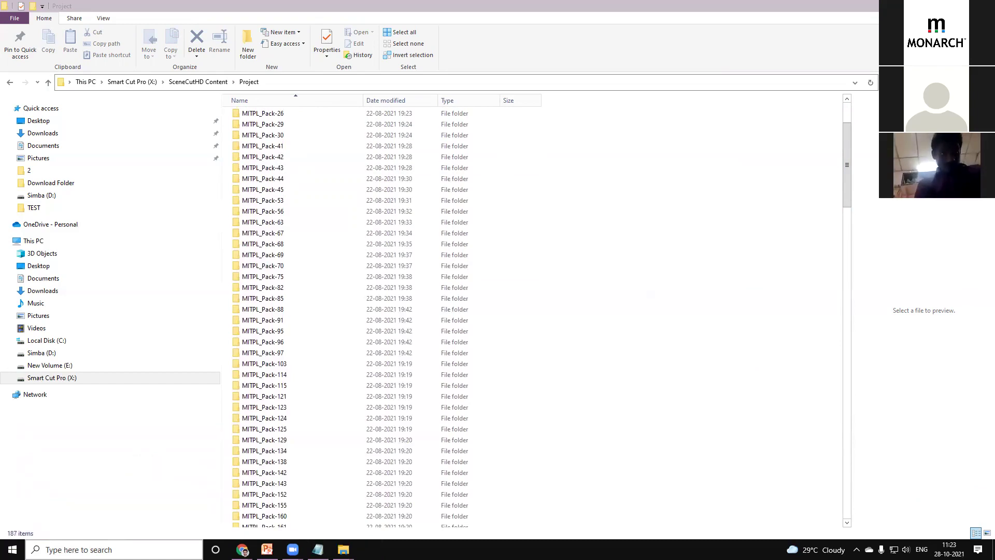
pyautogui.press('super+s')
pyautogui.click(81, 461)
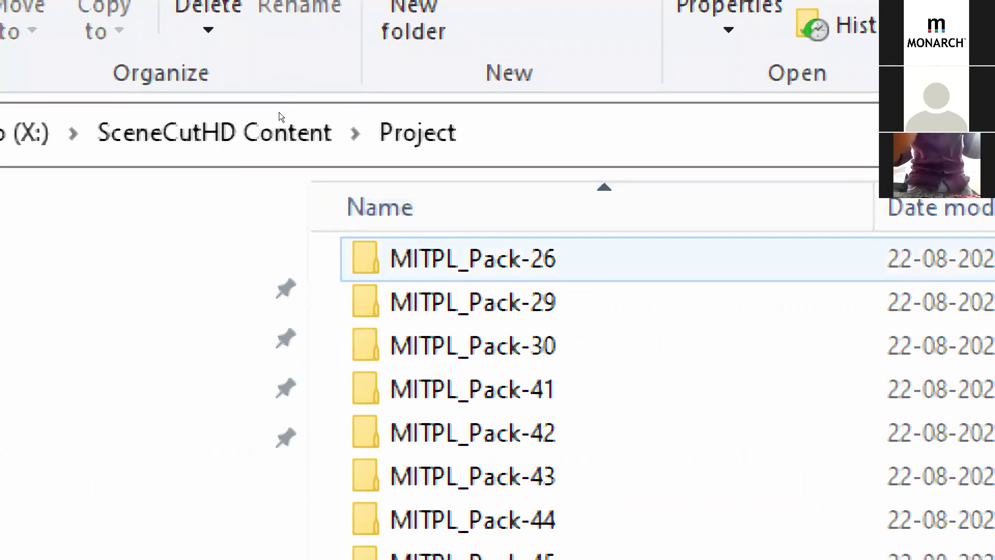
# Examine the magnified list of MITPL_Pack folders in the Project folder, from MITPL_Pack-26 through MITPL_Pack-562.
pyautogui.press('Down')
pyautogui.press('Down')
pyautogui.press('Down')
pyautogui.press('Down')
pyautogui.press('Down')
pyautogui.press('Down')
pyautogui.press('Down')
pyautogui.press('Down')
pyautogui.press('Down')
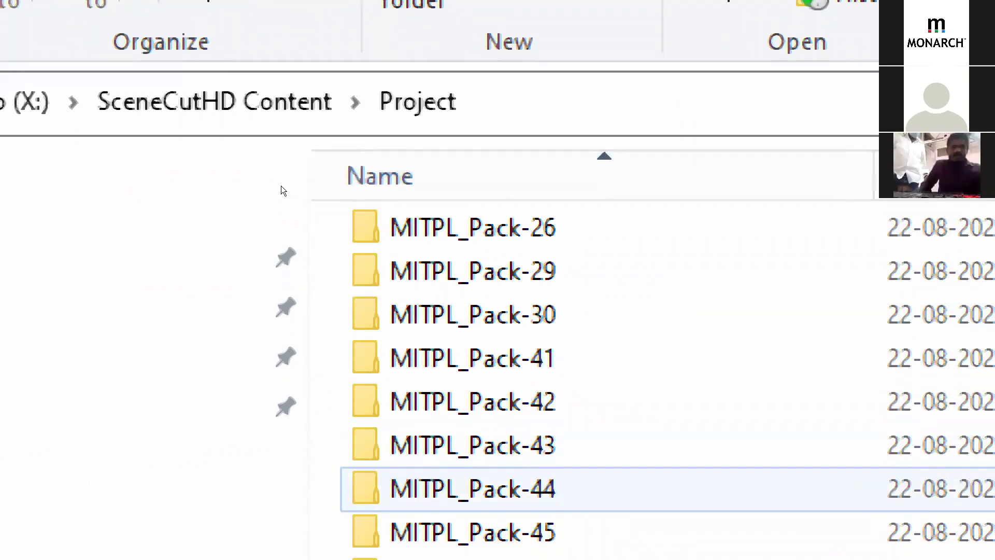
pyautogui.press('Down')
pyautogui.press('Down')
pyautogui.press('Down')
pyautogui.press('Down')
pyautogui.press('Down')
pyautogui.press('Down')
pyautogui.press('Down')
pyautogui.press('Down')
pyautogui.press('Down')
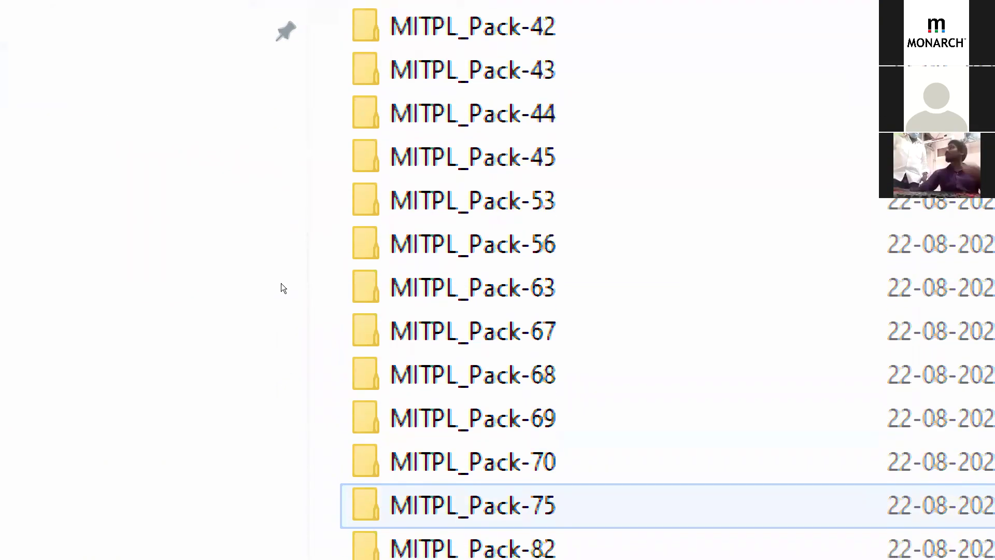
pyautogui.press('Down')
pyautogui.press('Down')
pyautogui.press('Down')
pyautogui.press('Down')
pyautogui.press('Down')
pyautogui.press('Down')
pyautogui.press('Down')
pyautogui.press('Down')
pyautogui.press('Down')
pyautogui.press('Down')
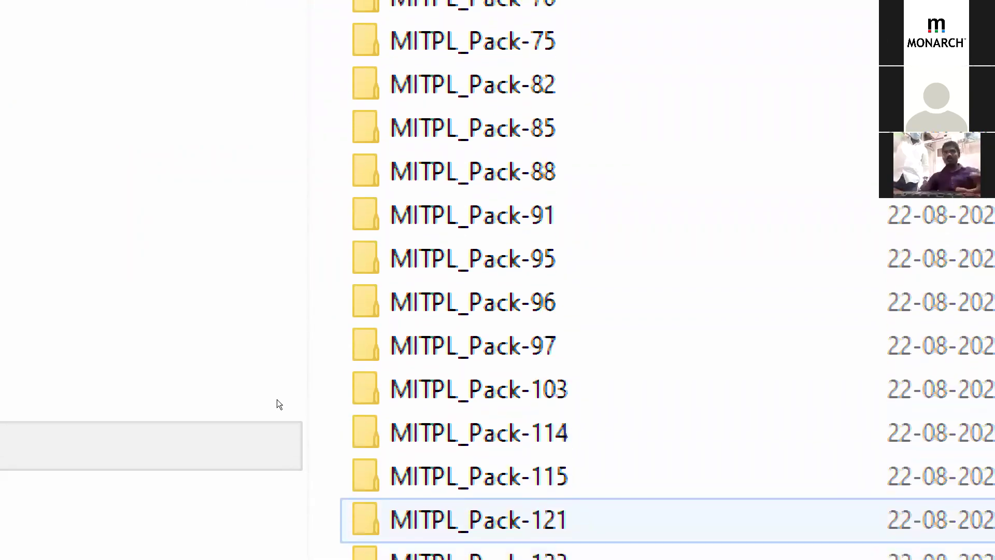
pyautogui.press('Down')
pyautogui.press('Down')
pyautogui.press('Down')
pyautogui.press('Down')
pyautogui.press('Down')
pyautogui.press('Down')
pyautogui.press('Down')
pyautogui.press('Down')
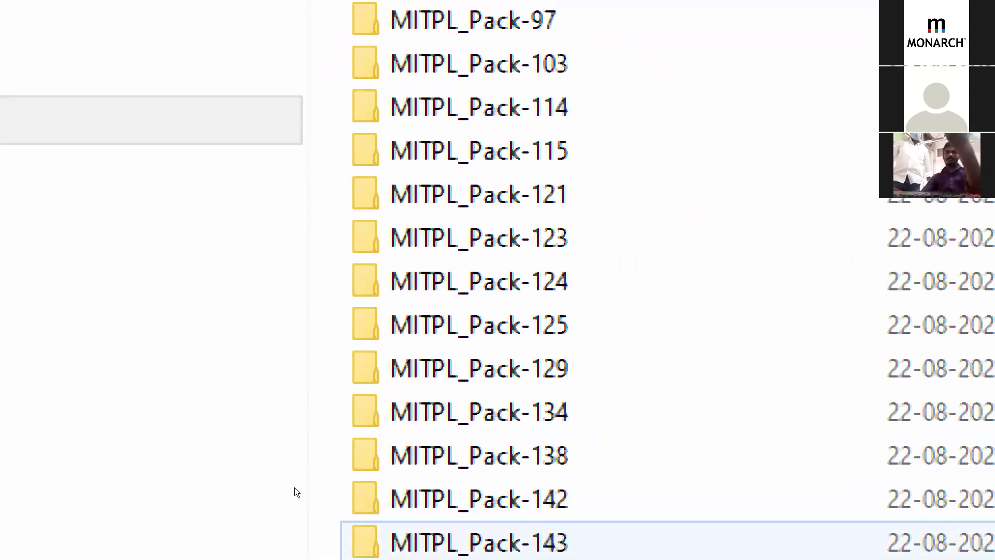
pyautogui.press('Down')
pyautogui.press('Down')
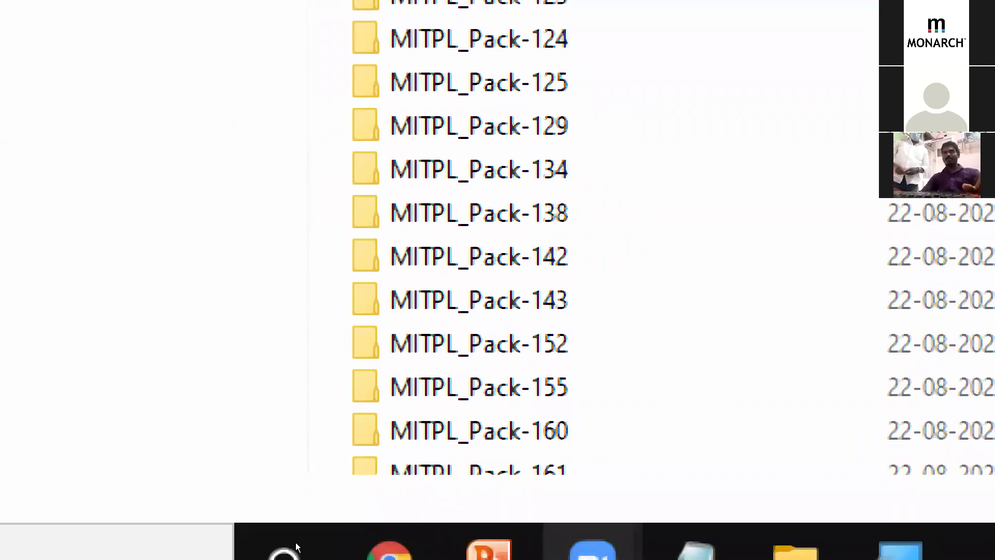
pyautogui.scroll(-6, 294, 476)
pyautogui.scroll(-12, 294, 475)
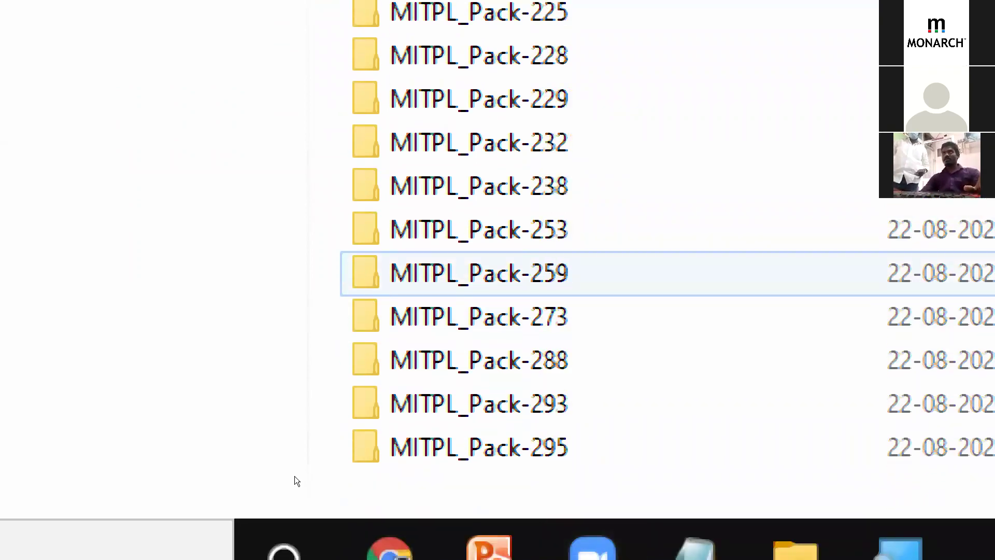
pyautogui.scroll(-11, 294, 475)
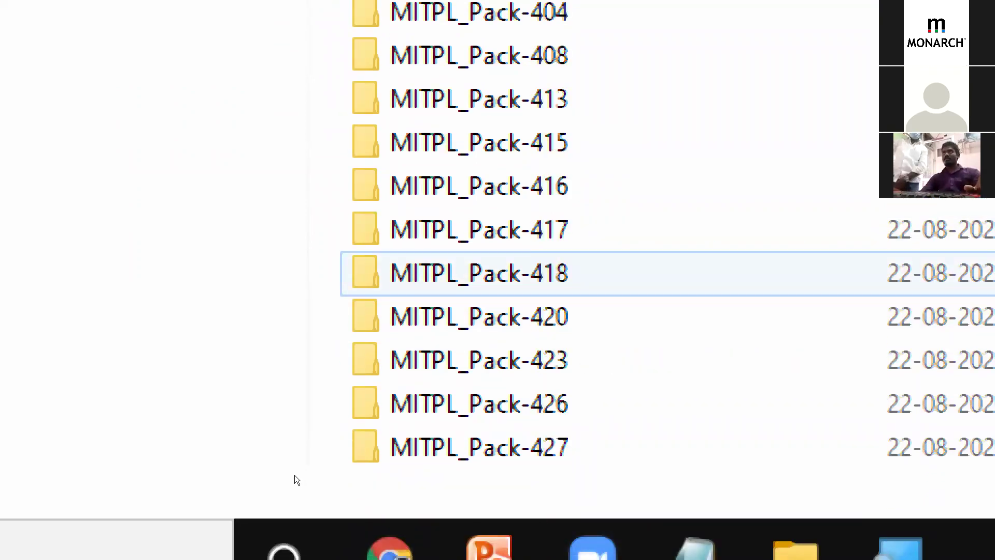
pyautogui.scroll(-5, 295, 475)
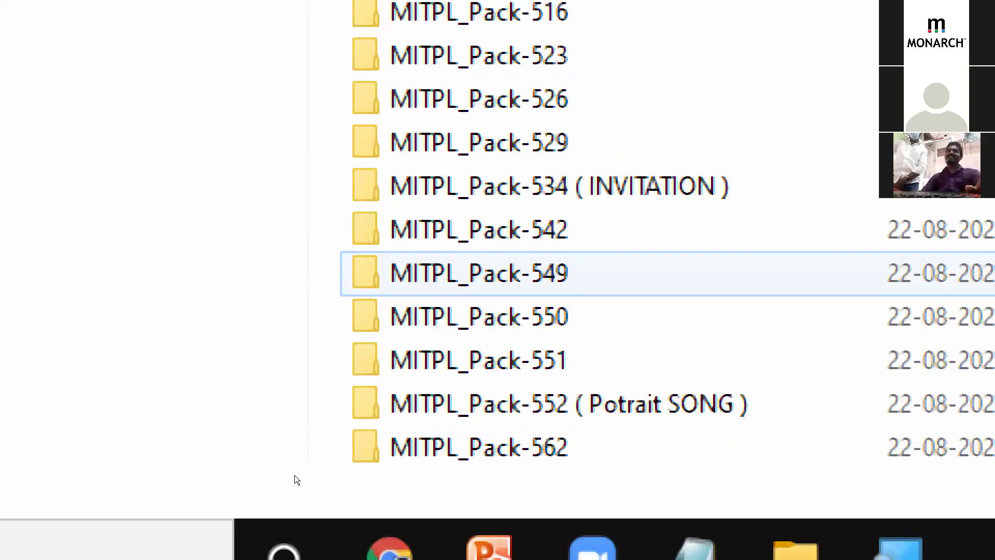
# Leave the magnified view, go back to SceneCutHD Content on the Smart Cut Pro (X:) drive and reopen its Project folder.
pyautogui.scroll(4, 294, 472)
pyautogui.scroll(4, 294, 474)
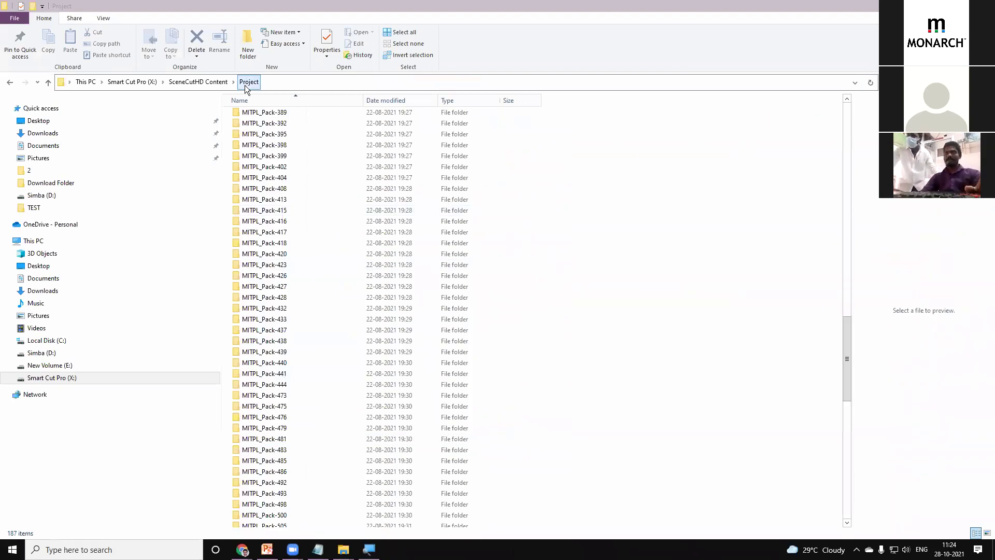
pyautogui.click(75, 383)
pyautogui.click(283, 205)
pyautogui.doubleClick(283, 205)
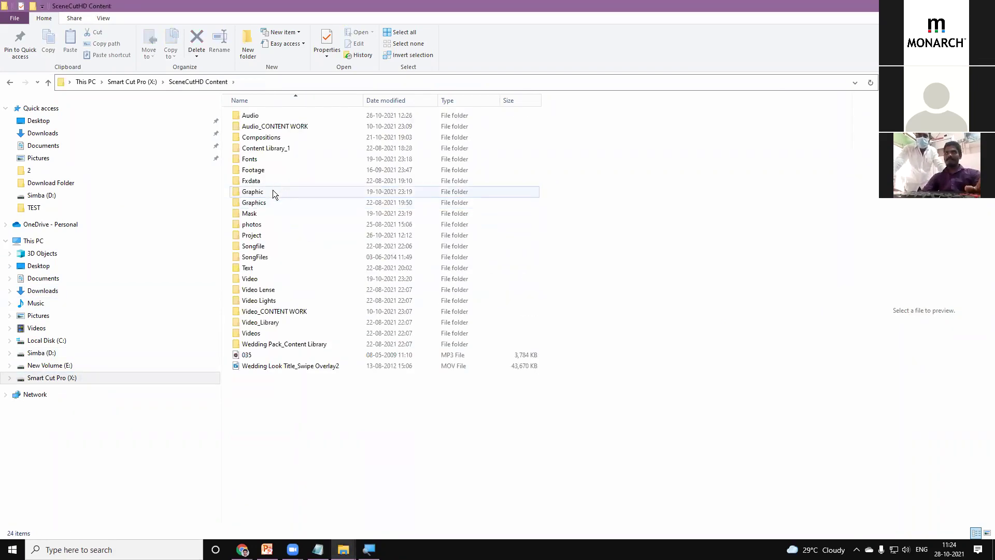
pyautogui.doubleClick(260, 235)
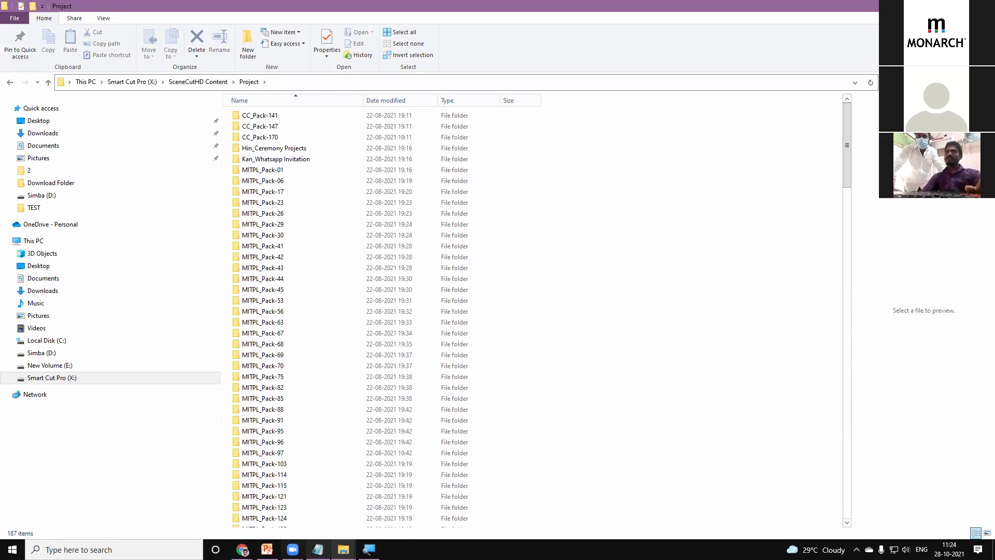
# Switch to the SCPRO Content download links spreadsheet and point out Tamil packs 508, 526 and 528 by selecting their cells.
pyautogui.click(242, 549)
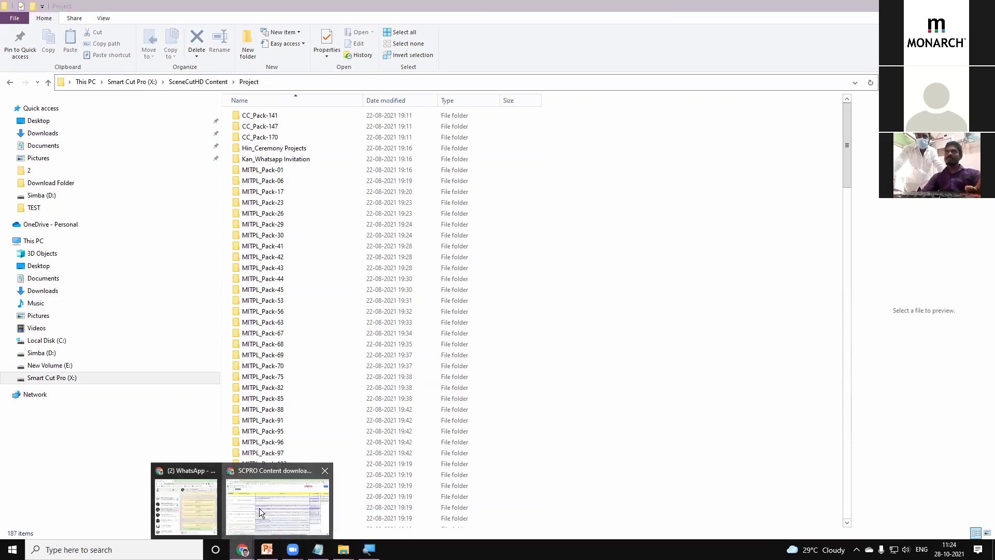
pyautogui.click(259, 508)
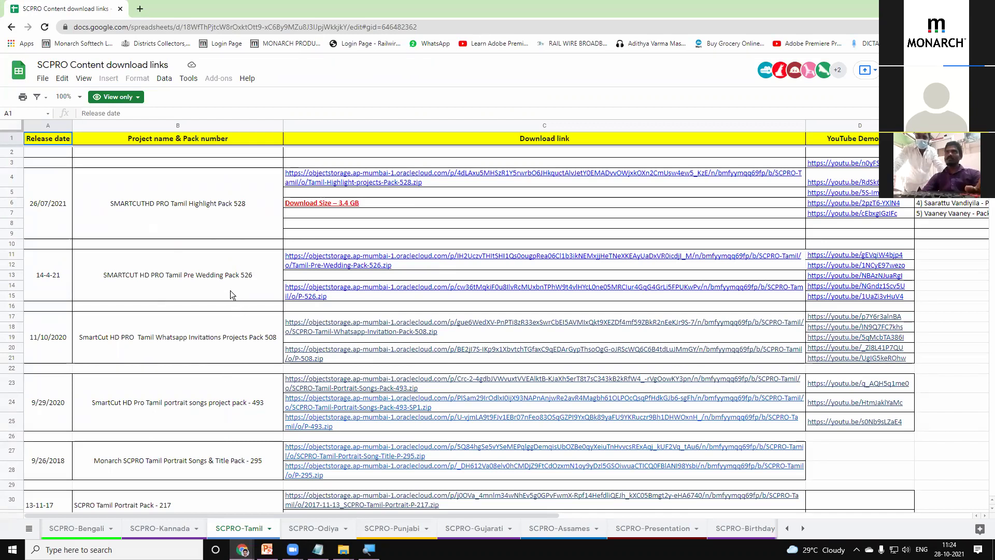
pyautogui.click(228, 306)
pyautogui.click(228, 348)
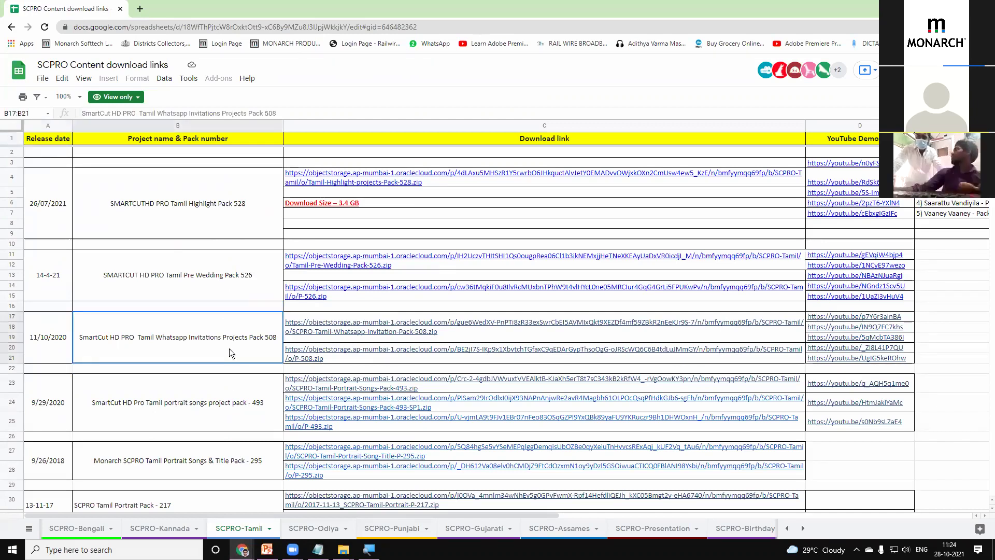
pyautogui.click(242, 404)
pyautogui.click(256, 345)
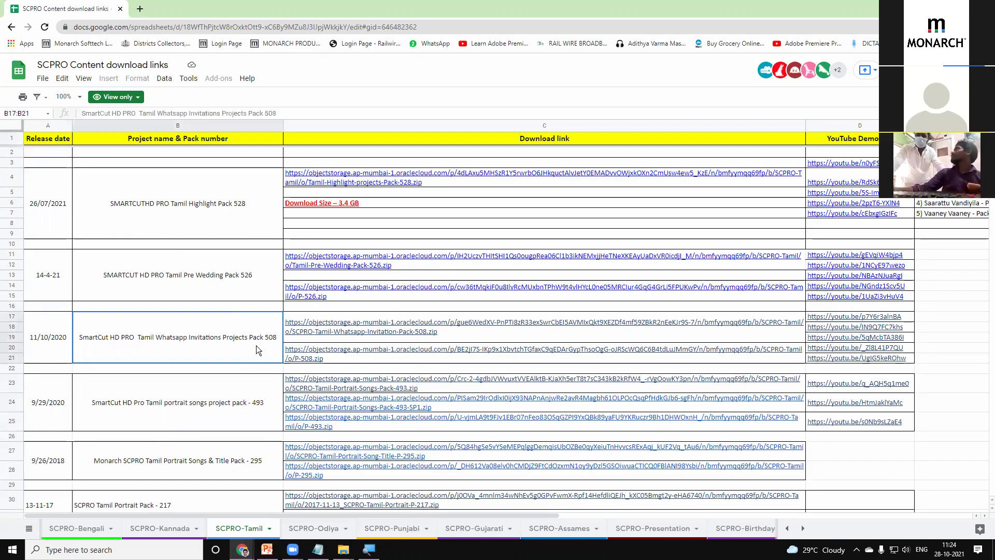
pyautogui.click(227, 289)
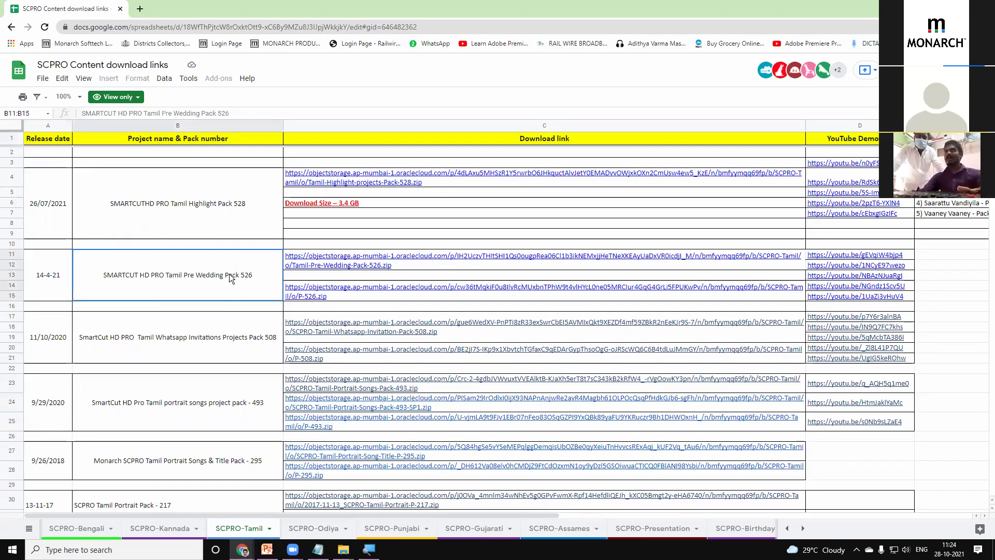
pyautogui.click(238, 230)
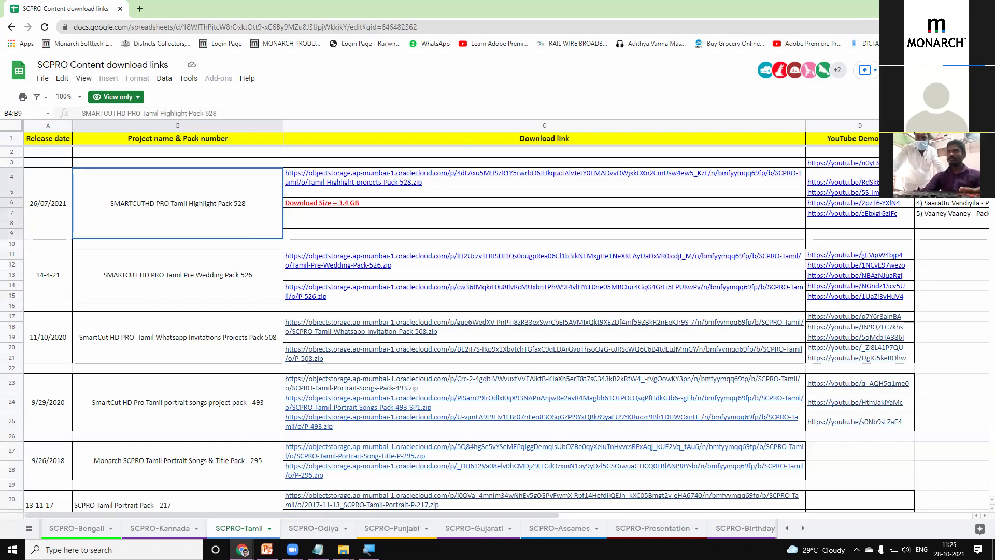
pyautogui.click(910, 27)
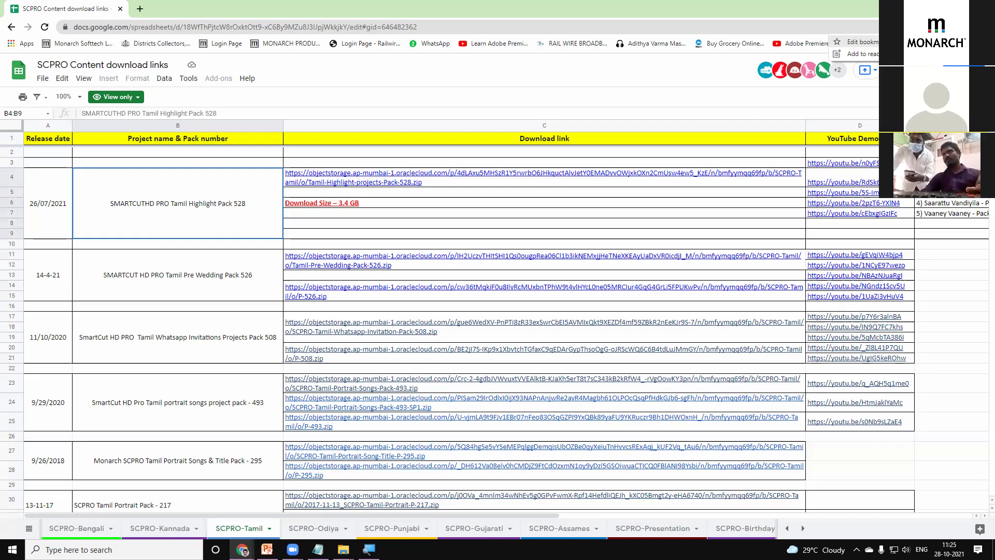
pyautogui.click(929, 43)
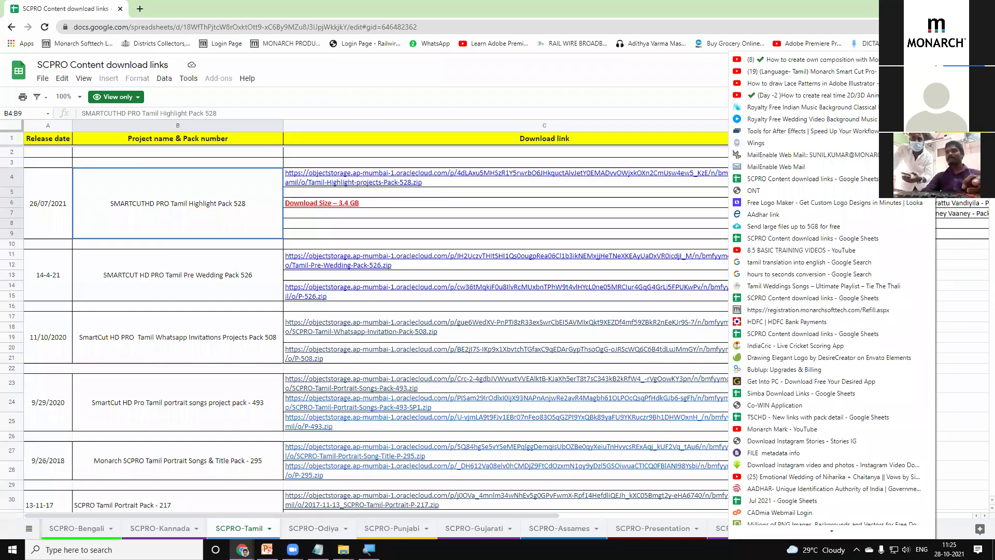
pyautogui.press('Escape')
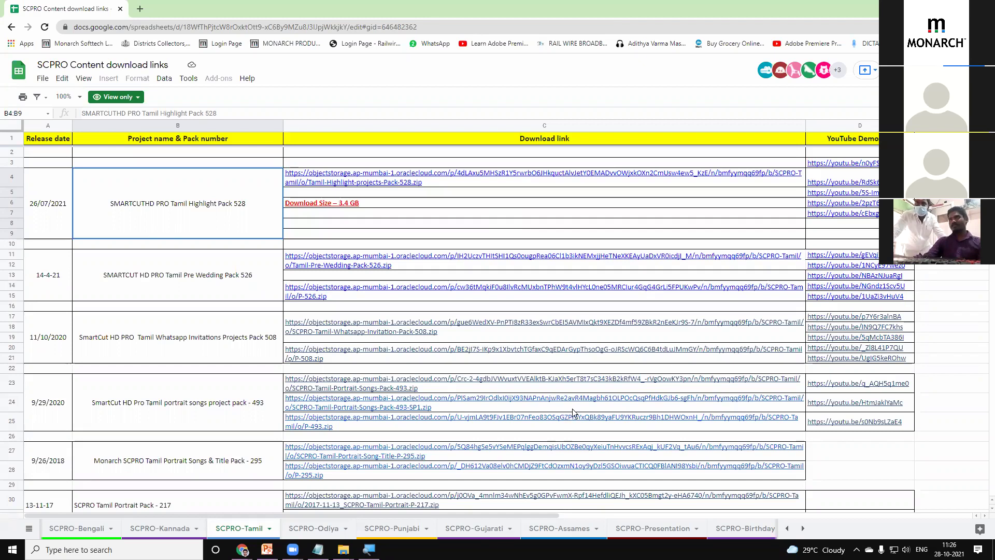
# Open the Youtube Pack sheet from the end of the workbook's full sheet list.
pyautogui.moveTo(374, 453)
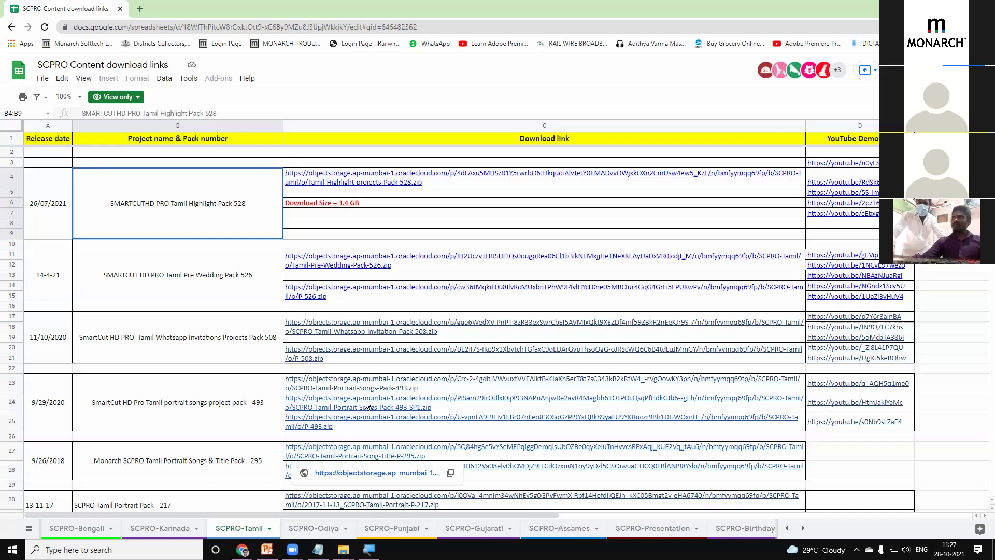
pyautogui.click(29, 528)
pyautogui.moveTo(148, 423); pyautogui.dragTo(140, 516)
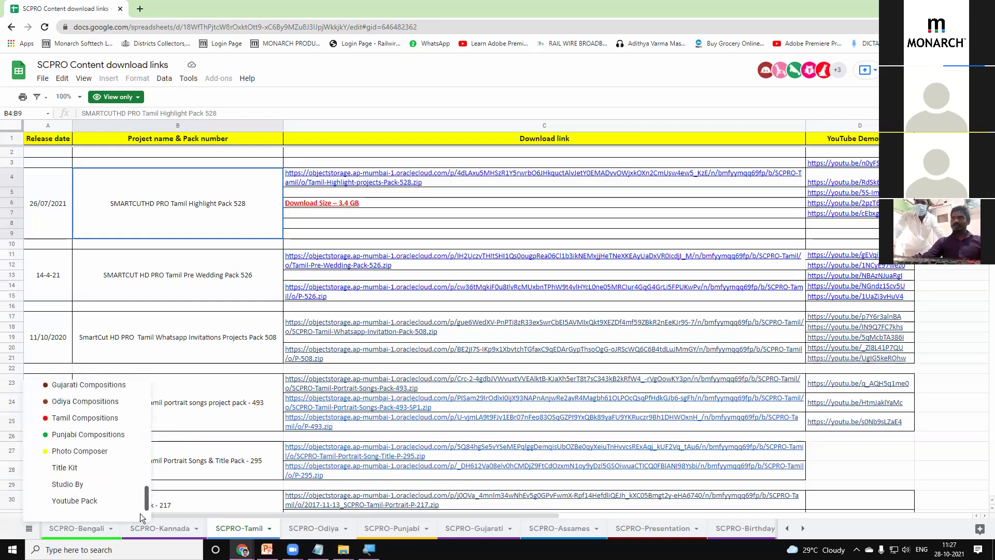
pyautogui.click(68, 502)
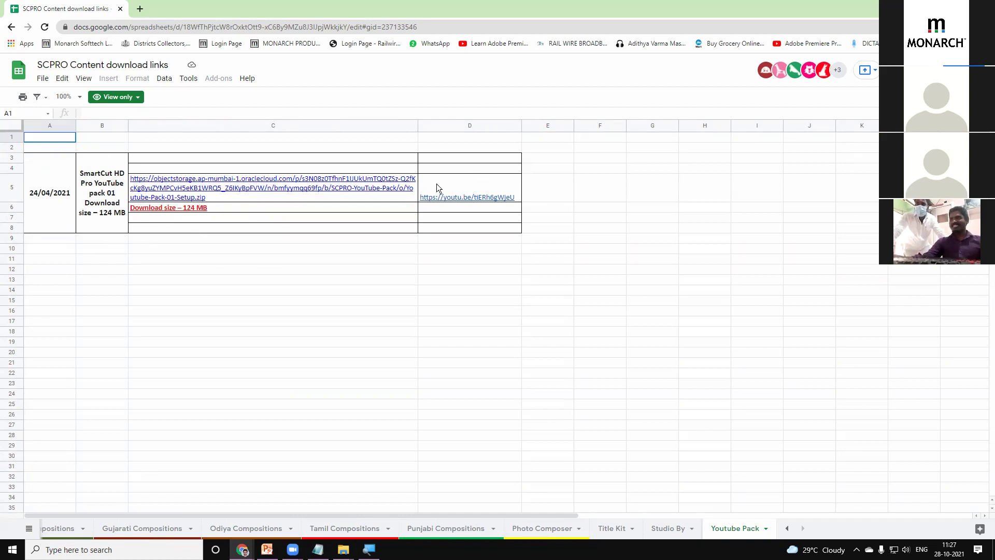
# Play the SmartCut HD Pro YouTube pack 01 demo video from its sheet link in full screen, and close its tab after viewing.
pyautogui.moveTo(448, 200)
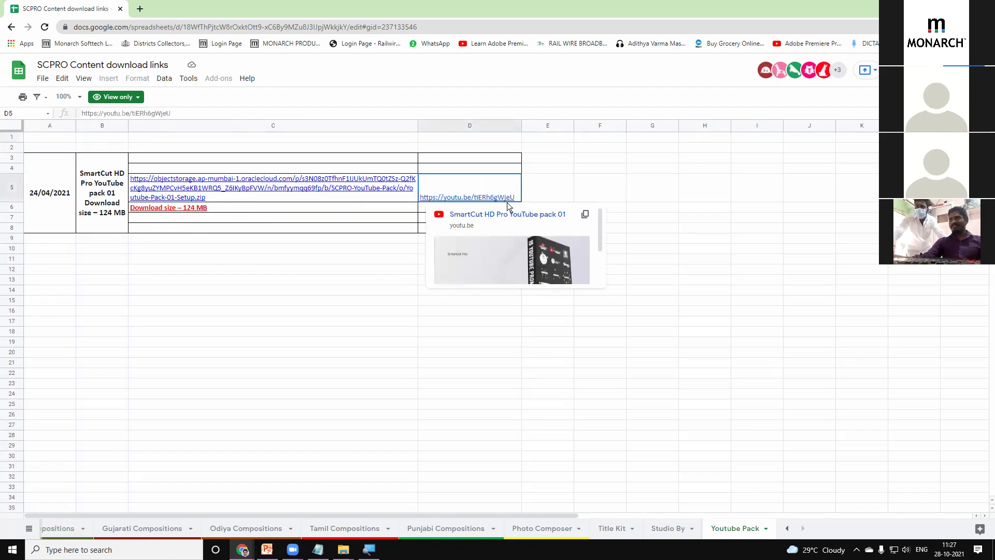
pyautogui.click(524, 215)
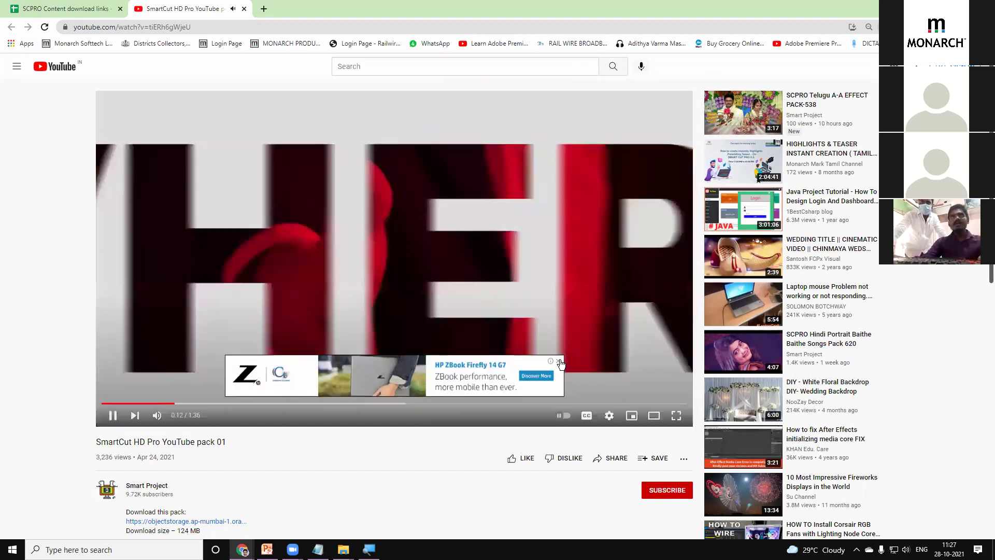
pyautogui.click(558, 361)
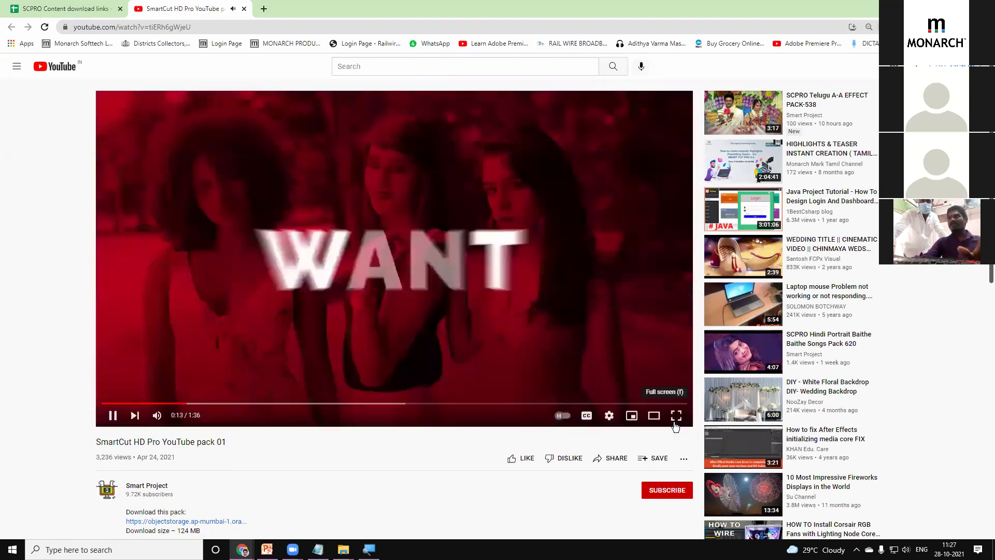
pyautogui.click(676, 415)
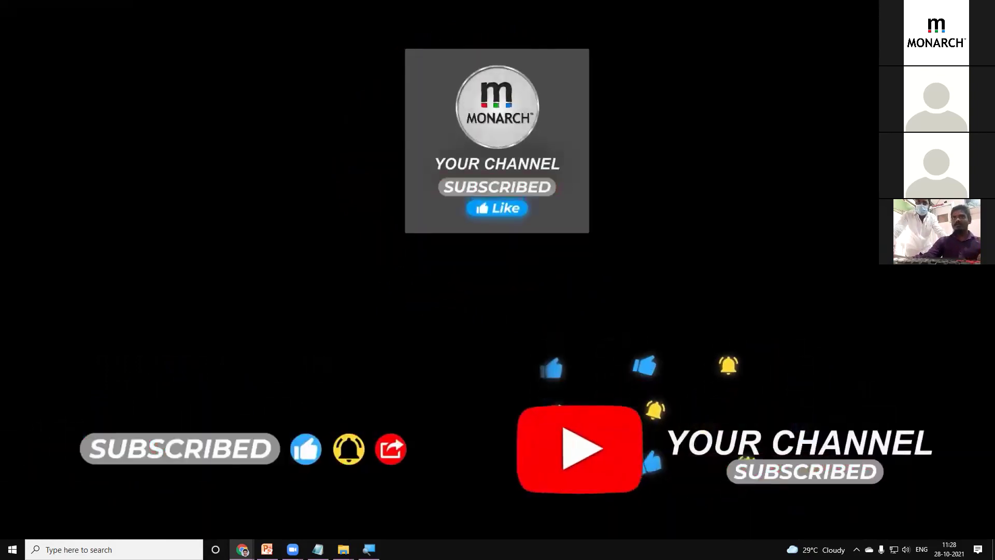
pyautogui.press('Escape')
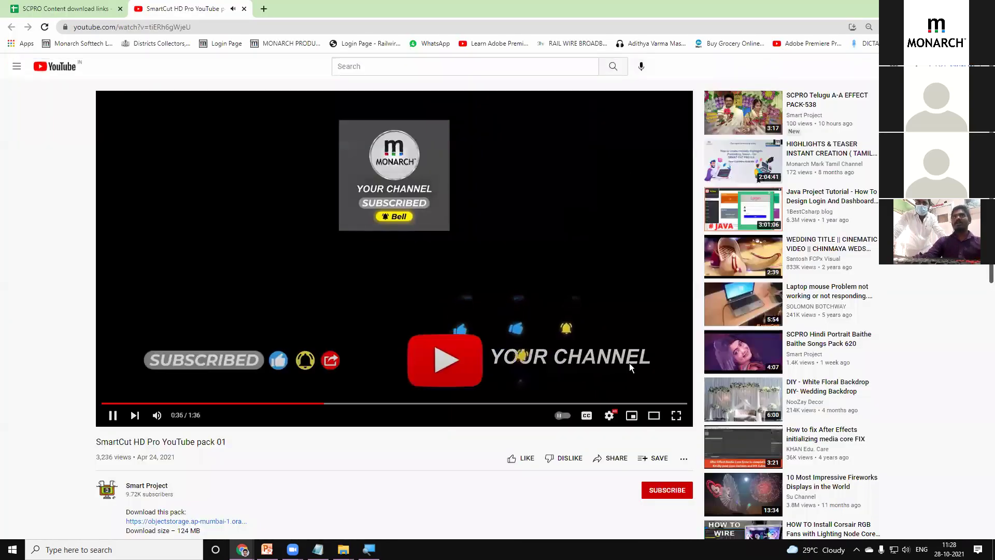
pyautogui.click(243, 8)
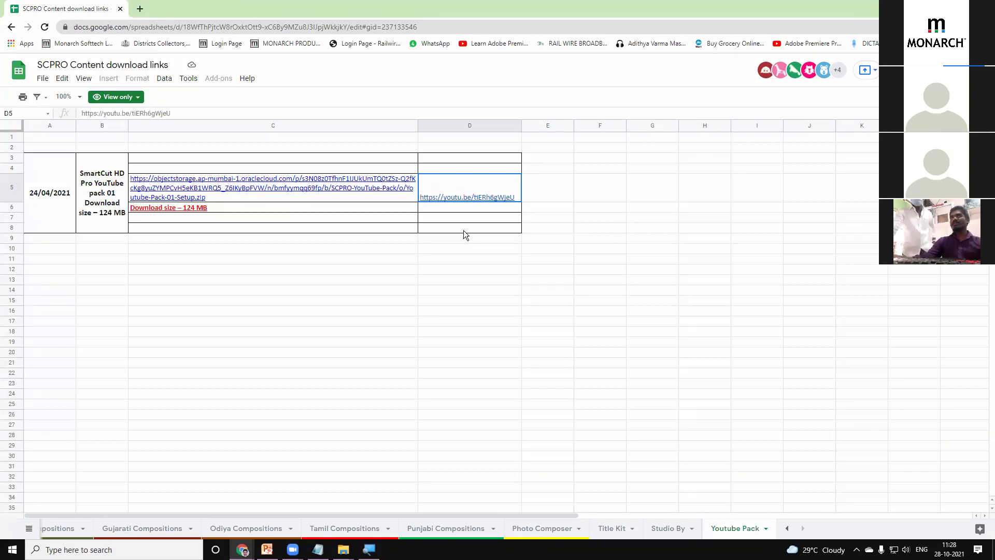
# Copy the download link for SmartCut HD Pro YouTube pack 01 and open it in a new browser tab to start downloading.
pyautogui.click(303, 186)
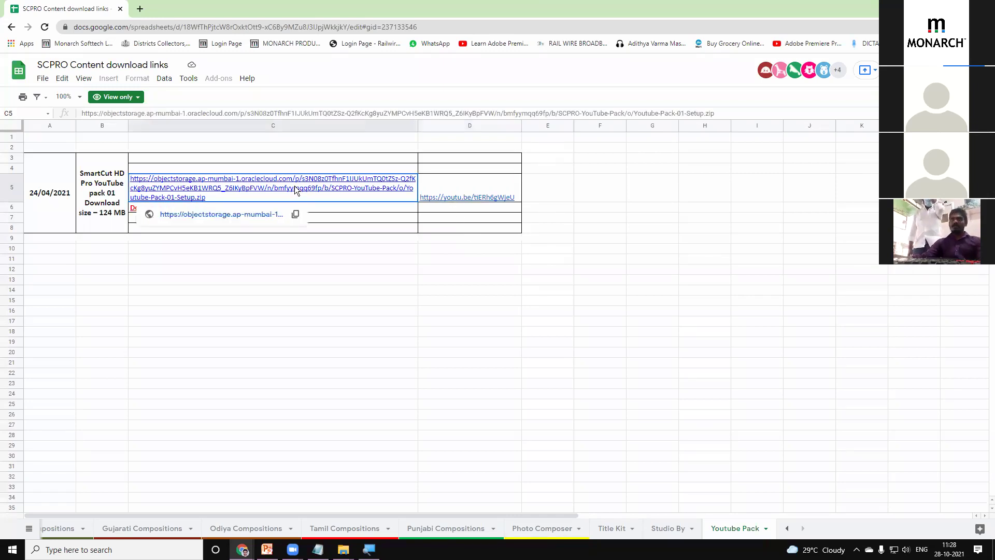
pyautogui.click(295, 214)
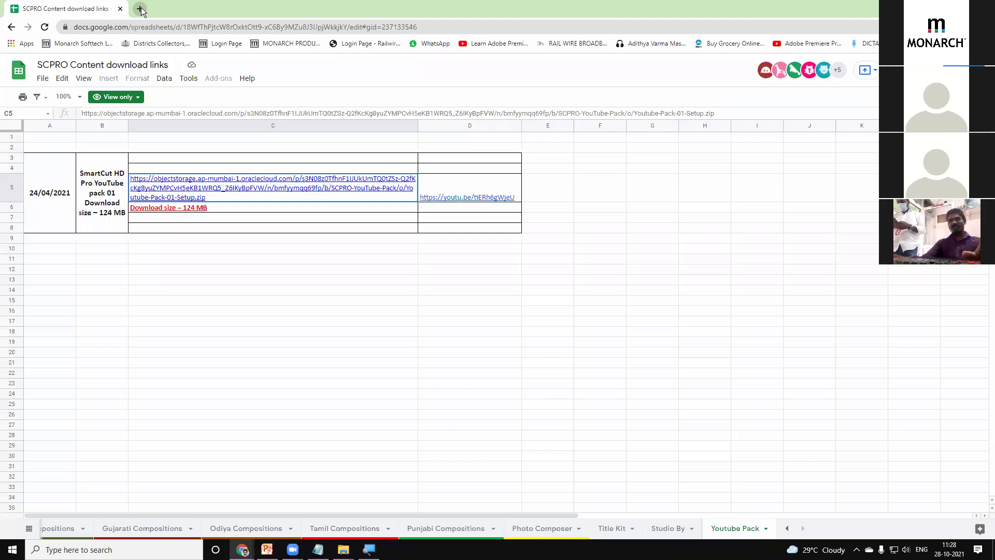
pyautogui.click(139, 8)
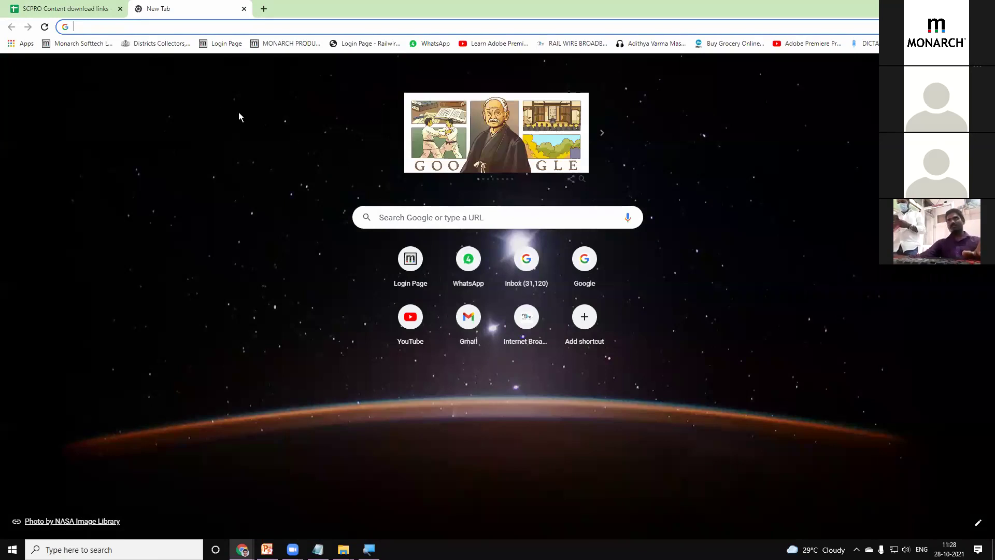
pyautogui.rightClick(84, 27)
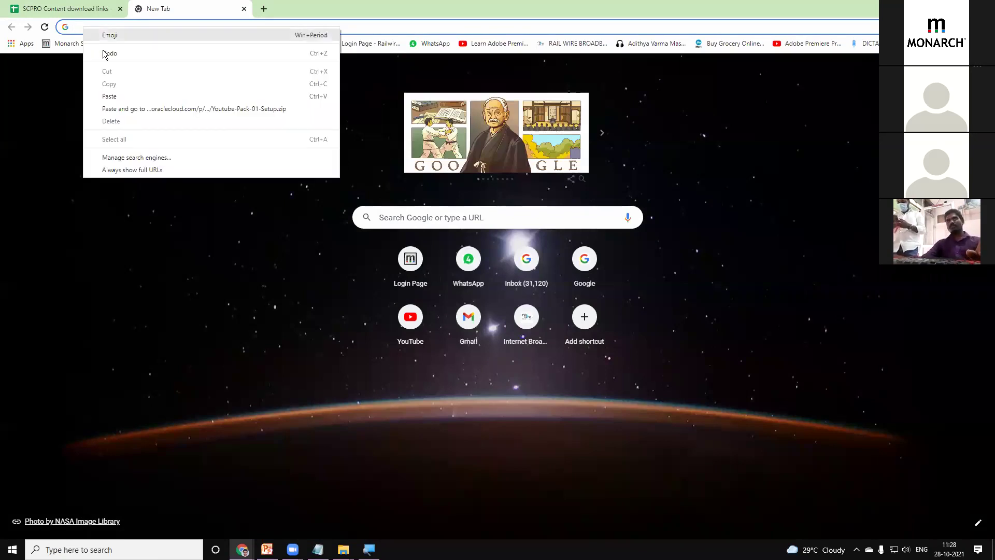
pyautogui.click(110, 97)
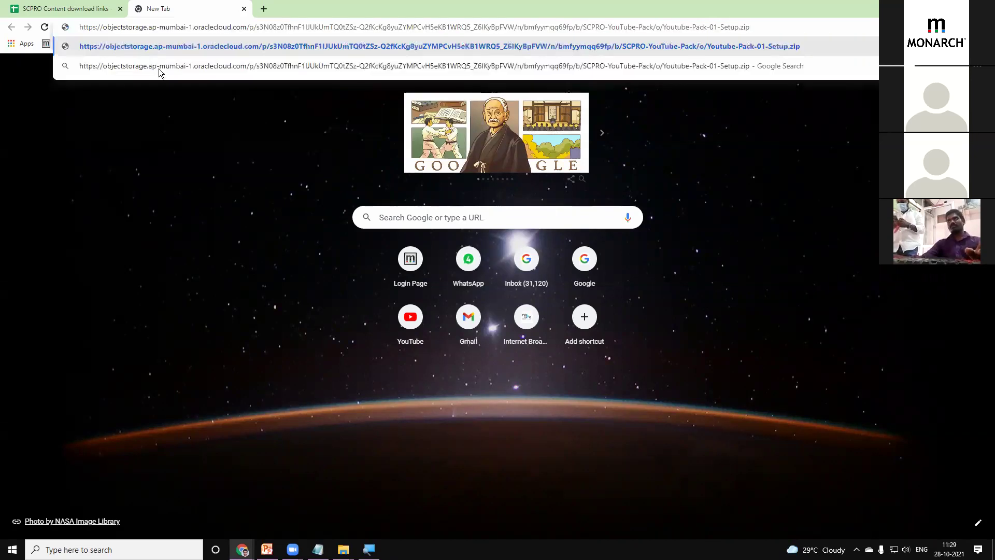
pyautogui.click(205, 48)
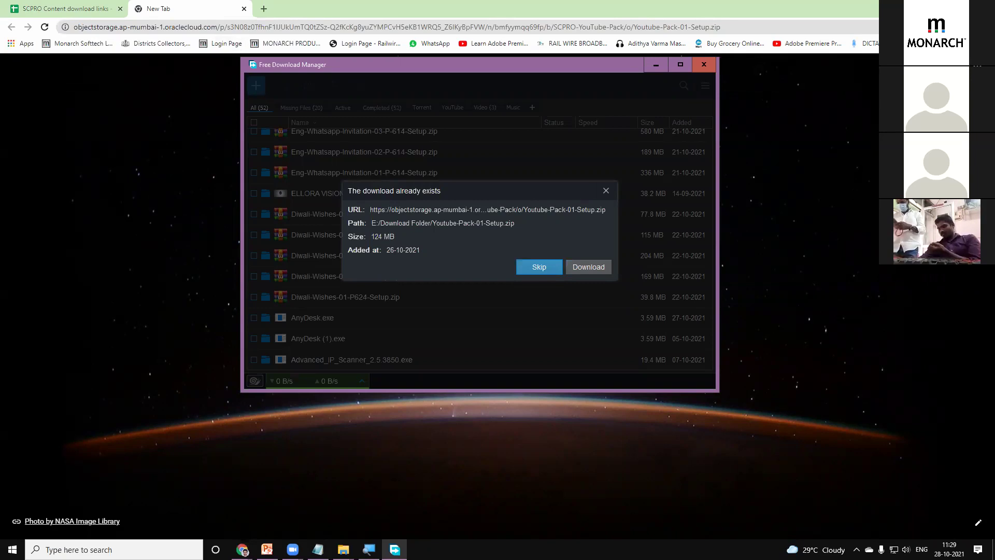
# Skip the duplicate Youtube-Pack-01-Setup.zip download and show Simba-LED-Wall-FX-Pack-7.zip in its containing folder.
pyautogui.hotkey('alt', 'Tab')
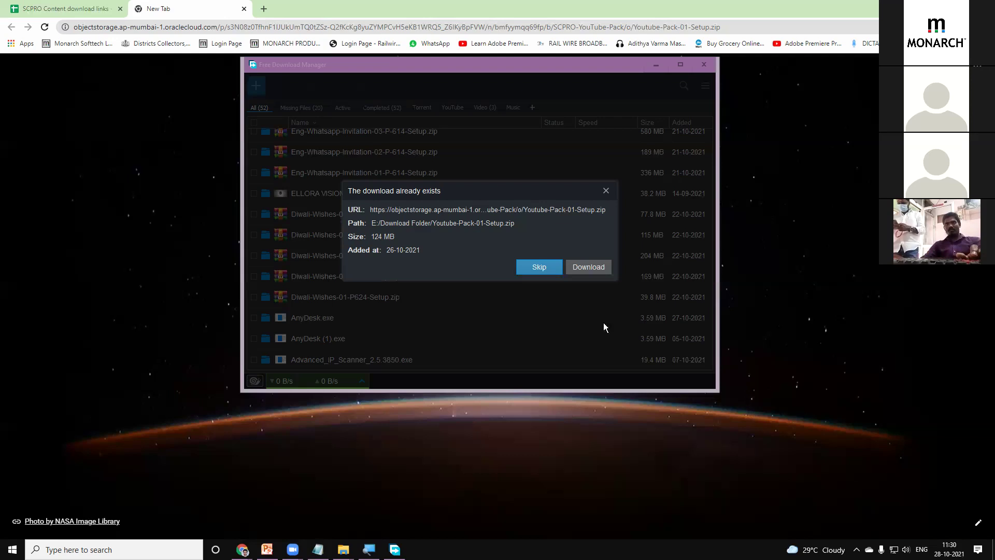
pyautogui.click(546, 267)
pyautogui.rightClick(401, 219)
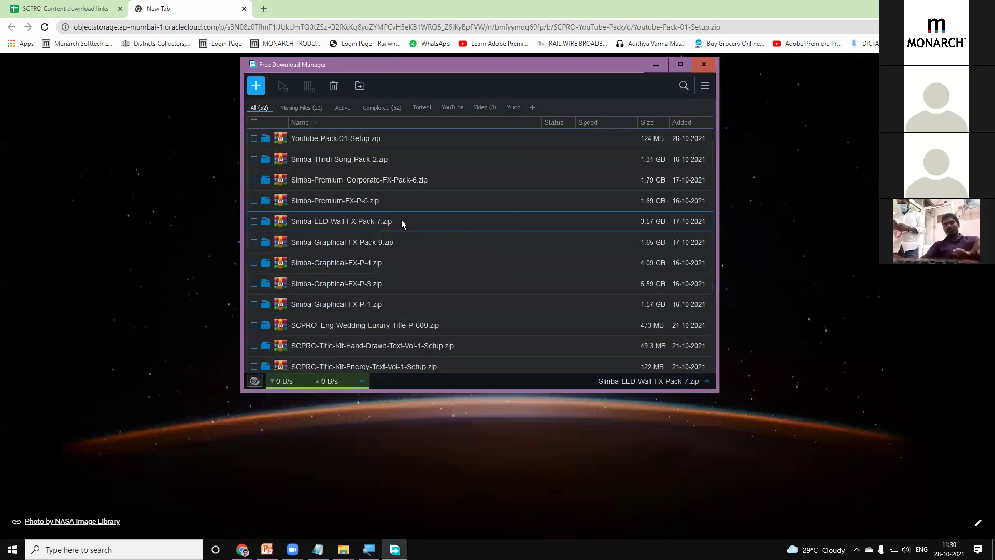
pyautogui.click(438, 144)
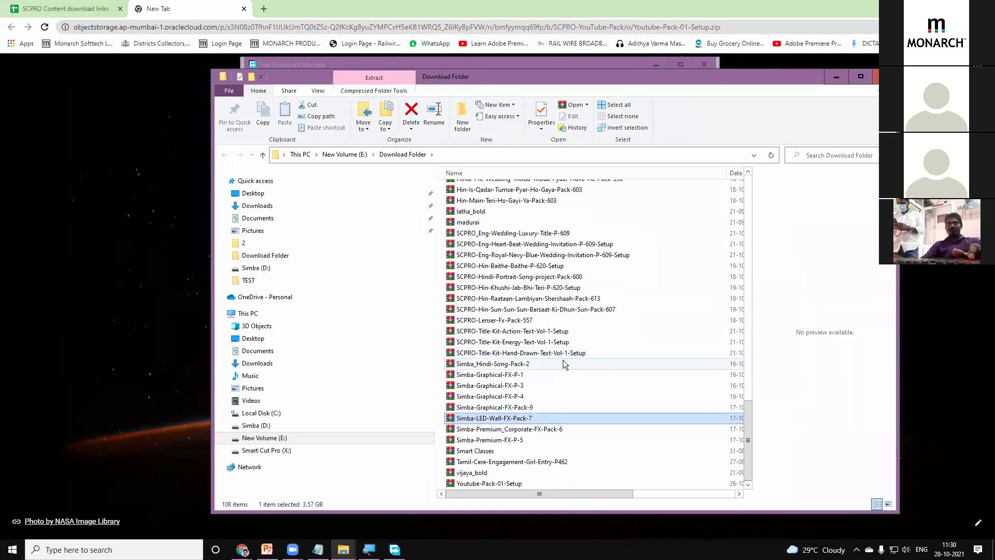
# View the extraction options for the SCPRO-Title-Kit-Hand-Drawn-Text-Vol-1-Setup archive, dismiss them, and look through the pack folders in Download Folder.
pyautogui.click(525, 353)
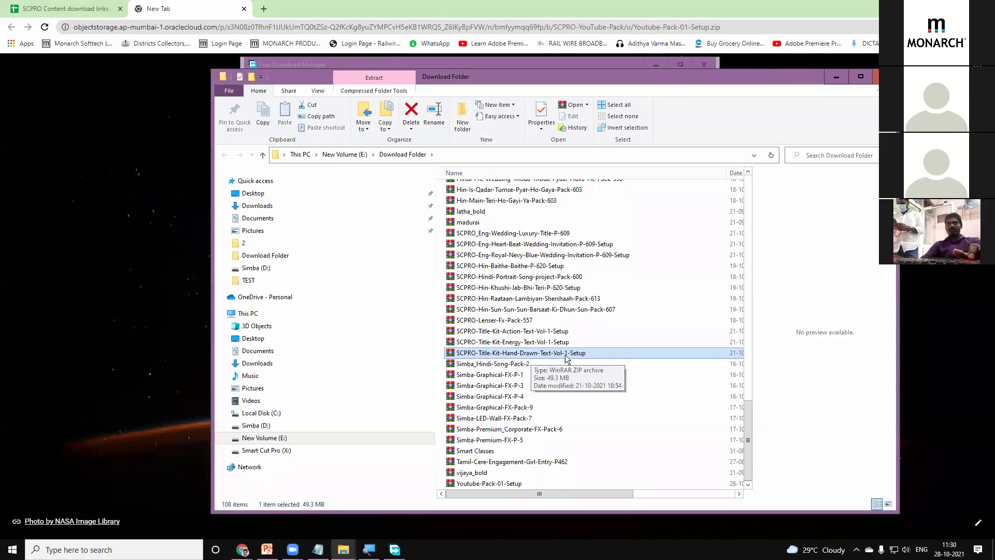
pyautogui.rightClick(538, 355)
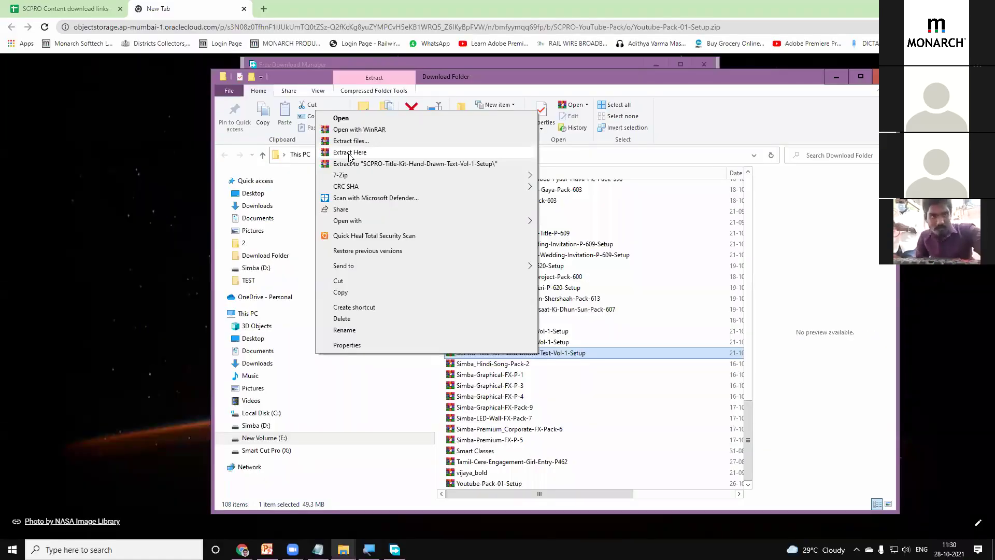
pyautogui.click(623, 395)
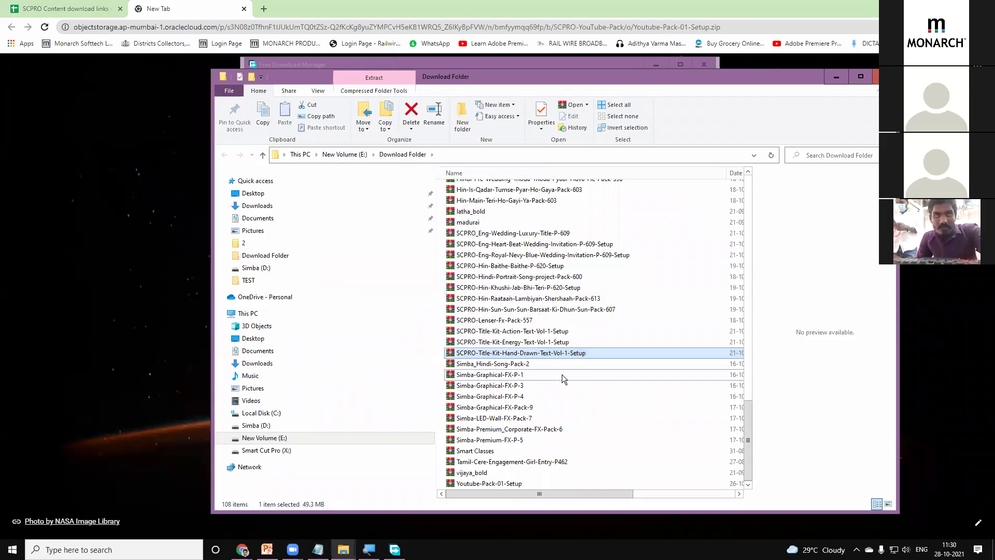
pyautogui.scroll(10, 564, 351)
pyautogui.scroll(10, 564, 351)
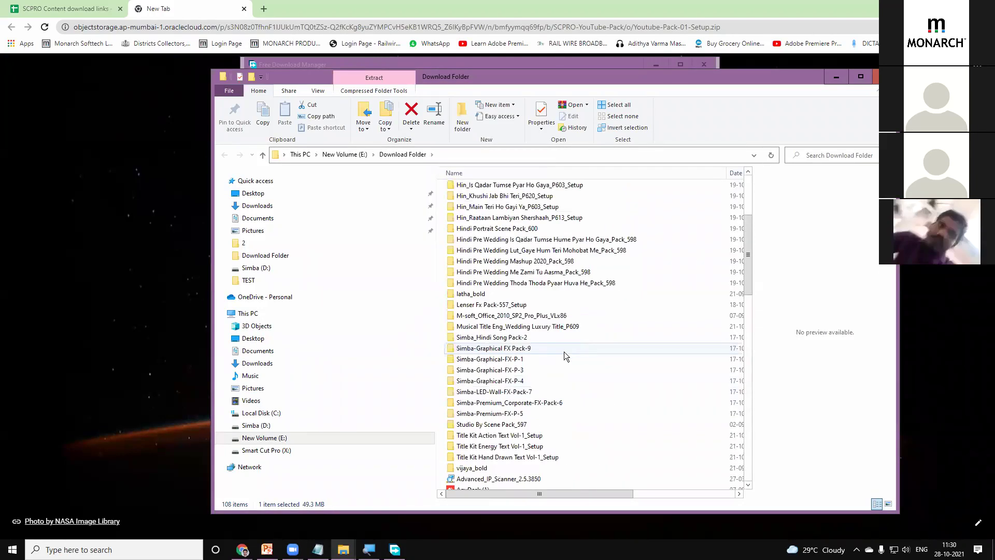
pyautogui.scroll(4, 565, 354)
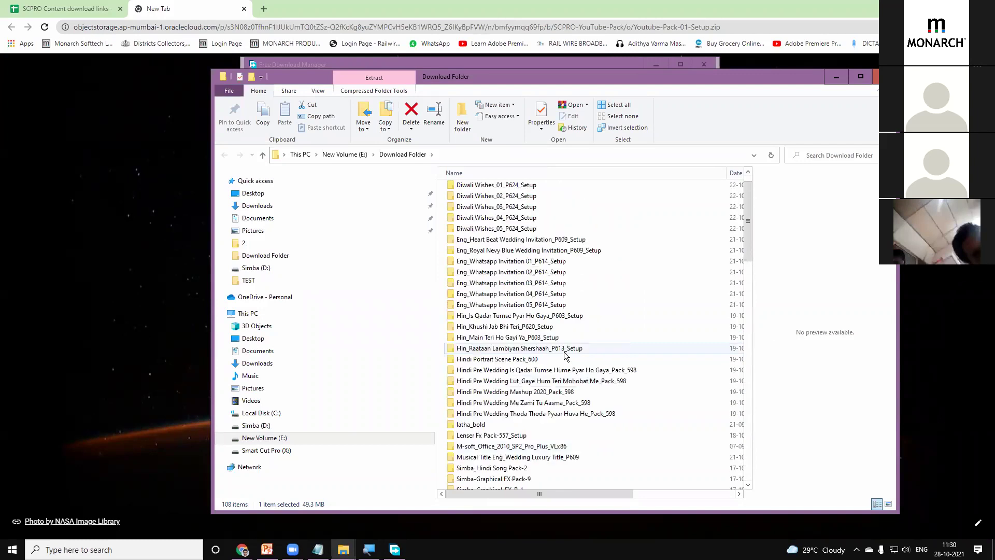
# Find the Title Kit Hand Drawn Text Vol-1_Setup folder in Download Folder and open it.
pyautogui.scroll(1, 565, 355)
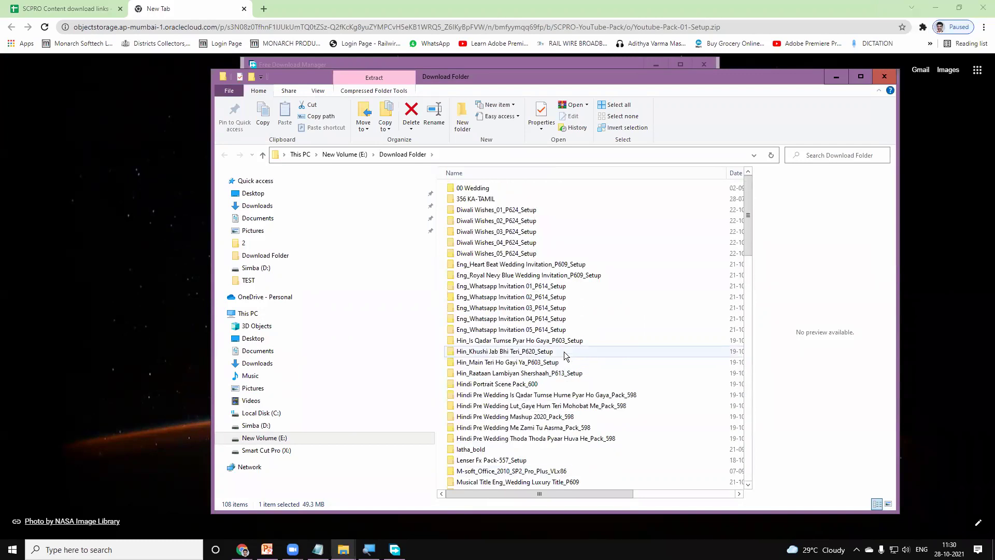
pyautogui.scroll(-2, 564, 352)
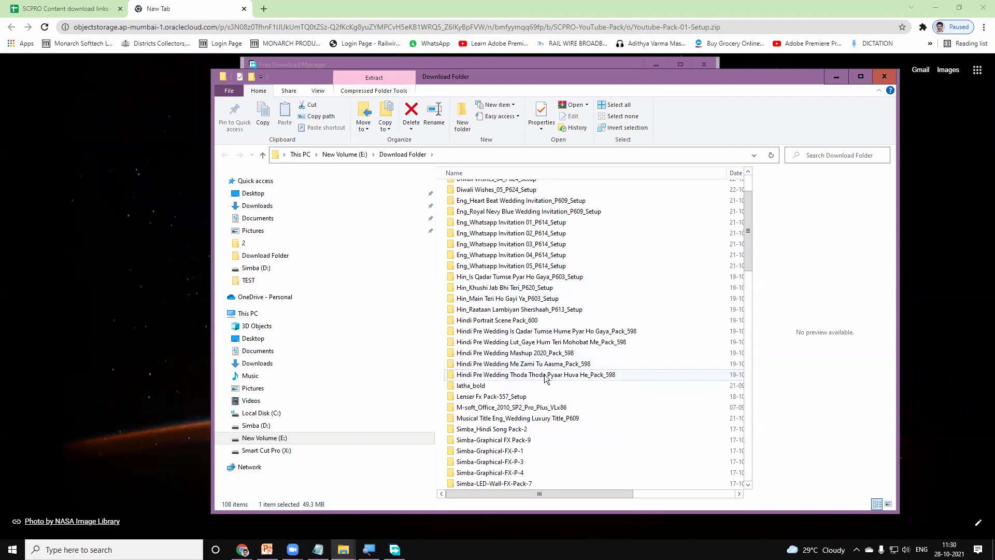
pyautogui.scroll(-3, 539, 363)
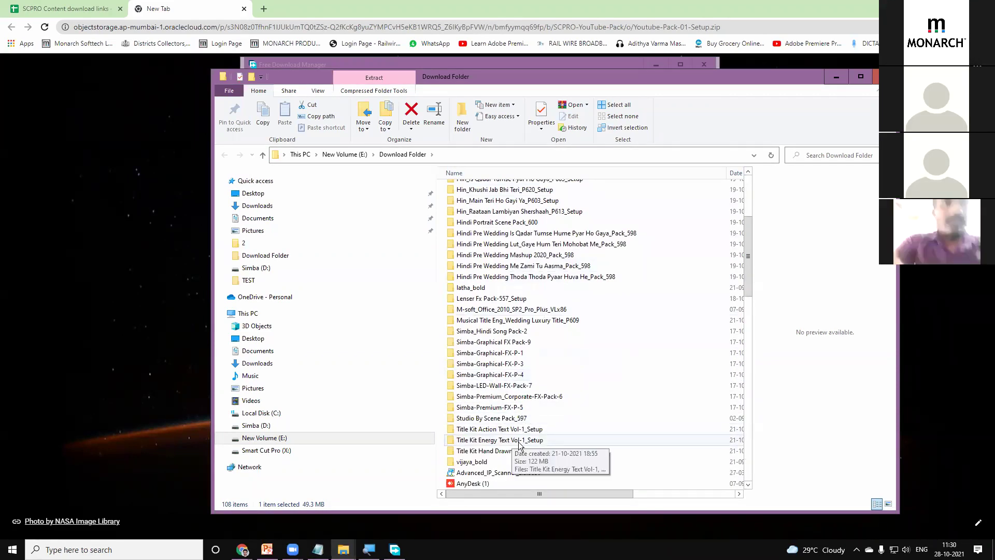
pyautogui.click(508, 452)
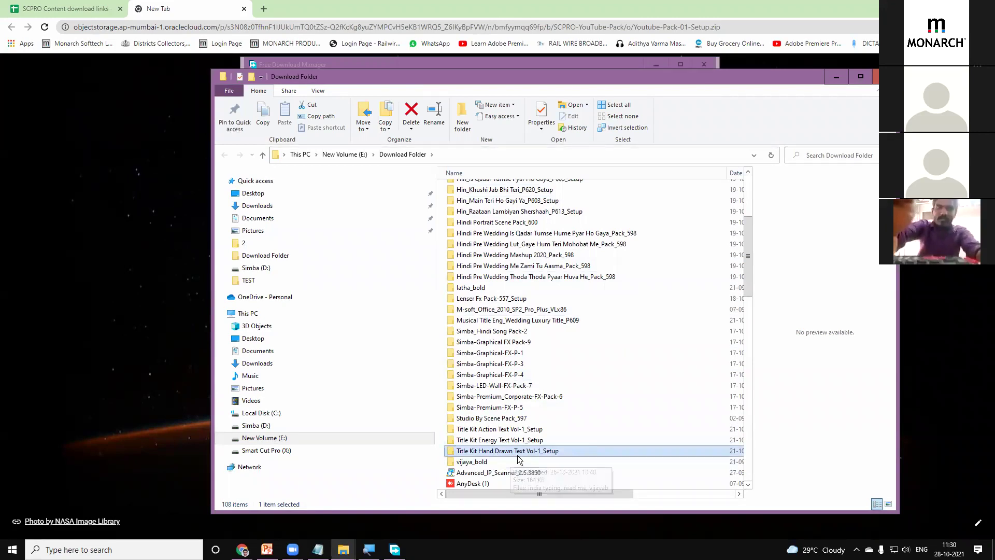
pyautogui.scroll(-2, 521, 448)
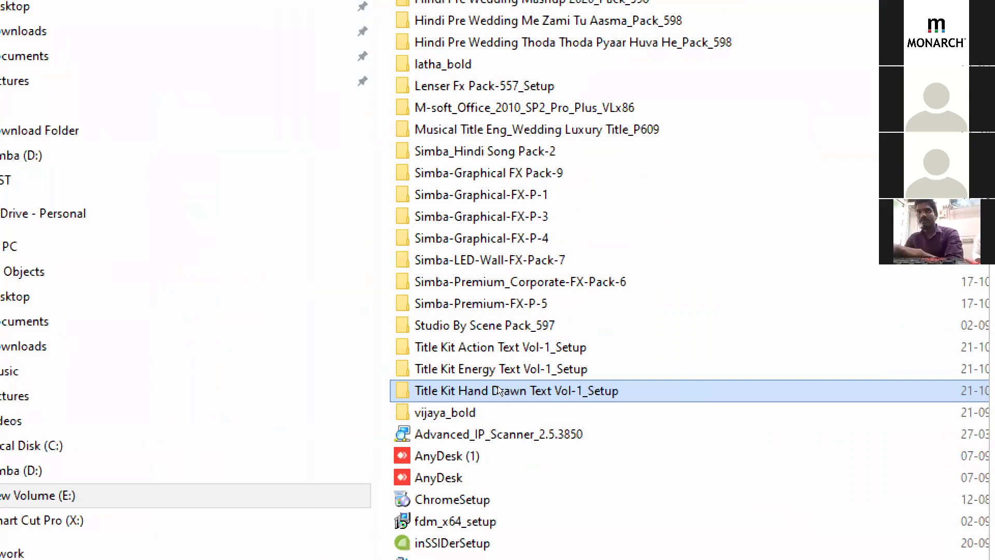
pyautogui.doubleClick(497, 390)
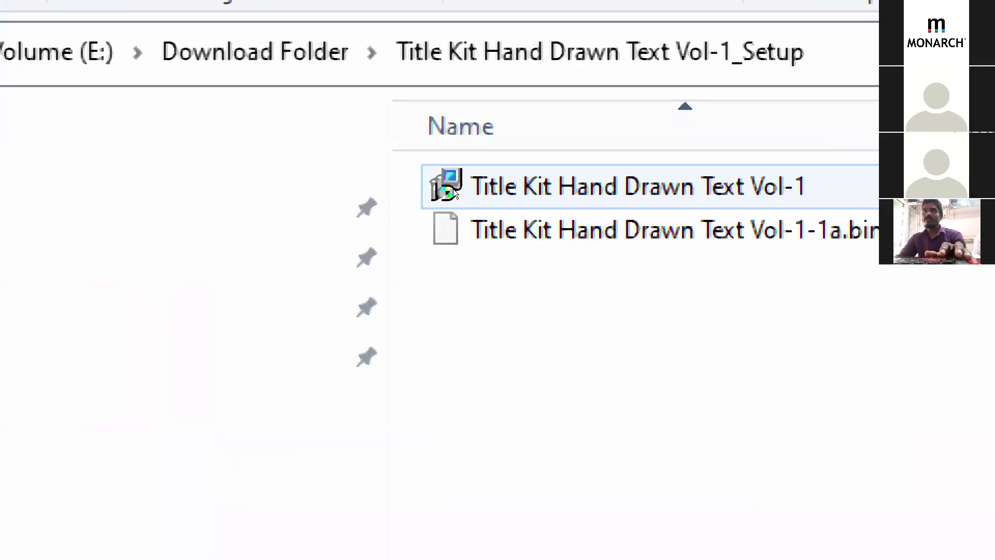
# View the run options for the Title Kit Hand Drawn Text Vol-1 installer, including Run as administrator, and dismiss them.
pyautogui.rightClick(452, 190)
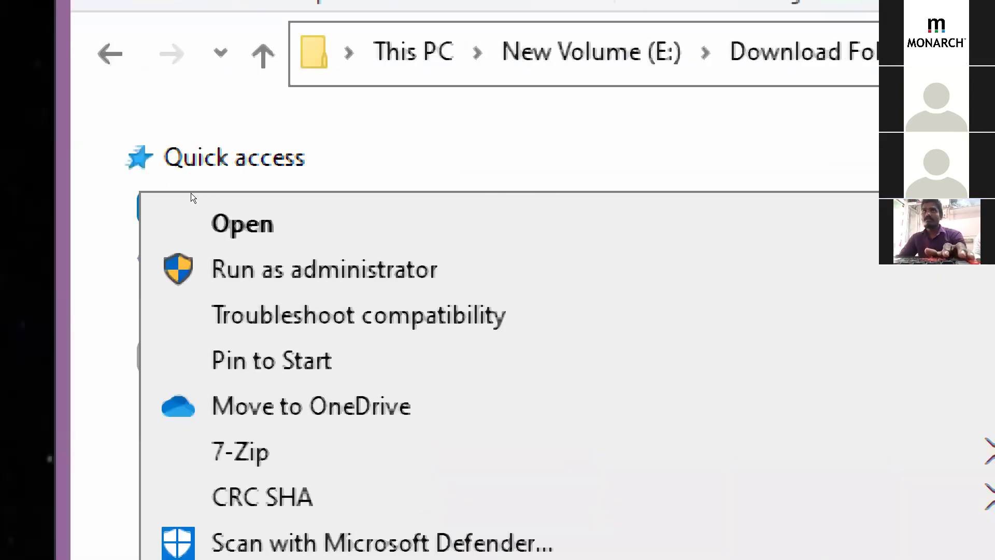
pyautogui.press('Down')
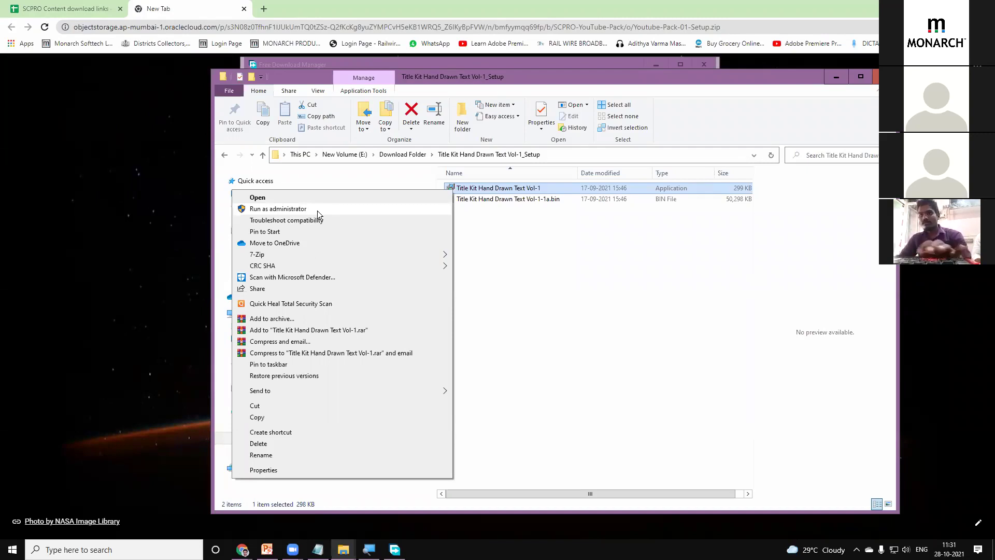
pyautogui.click(609, 233)
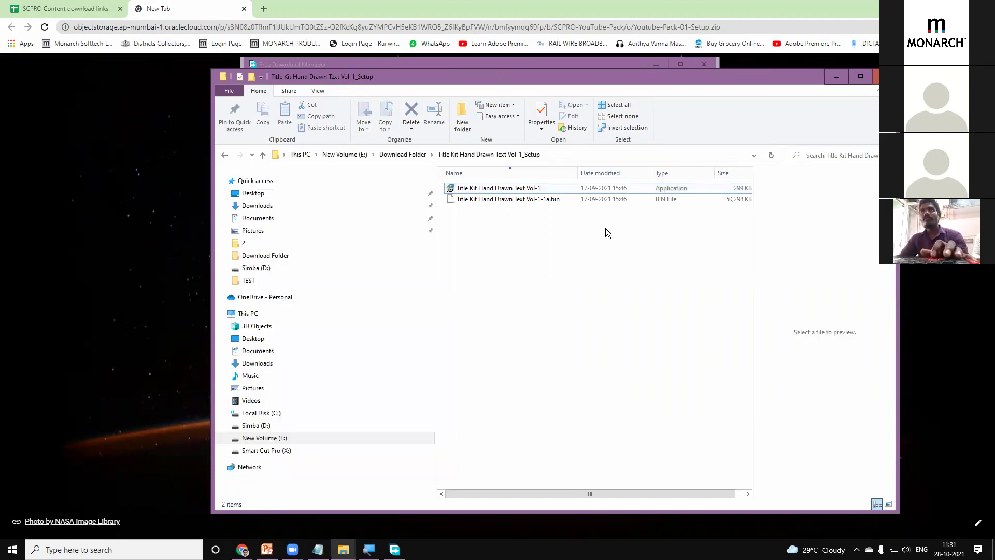
# Close the setup folder, Free Download Manager, the browser and the Project folder window, and refresh the desktop.
pyautogui.click(886, 76)
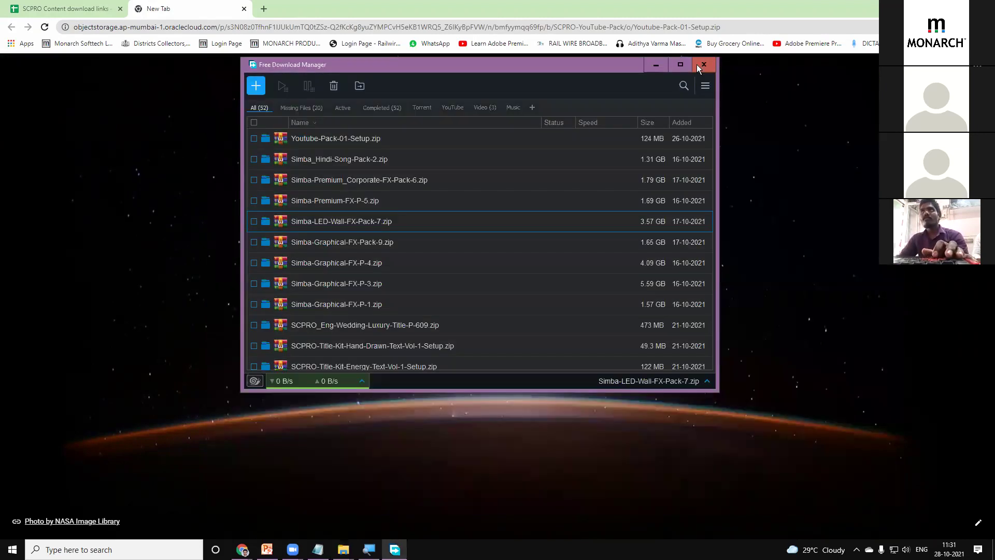
pyautogui.click(703, 63)
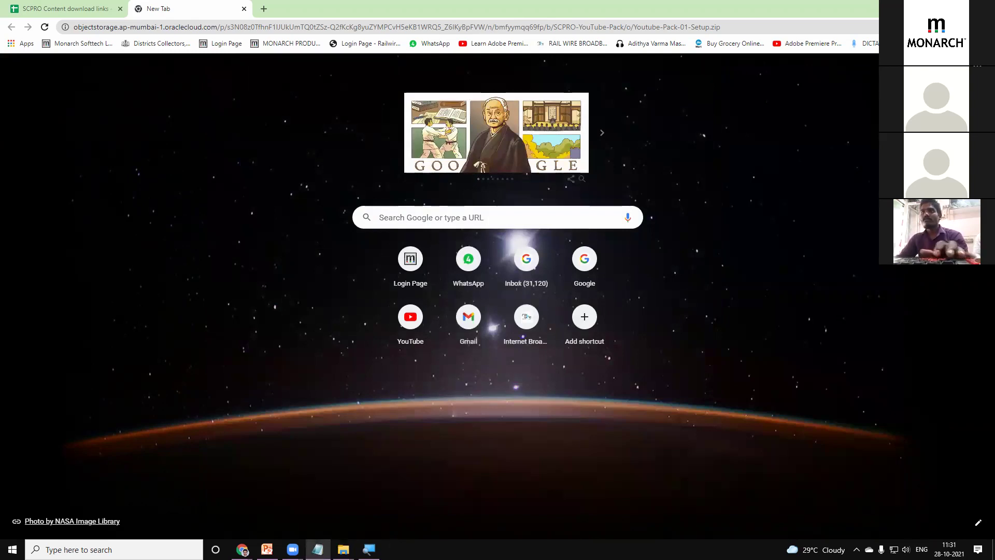
pyautogui.click(982, 7)
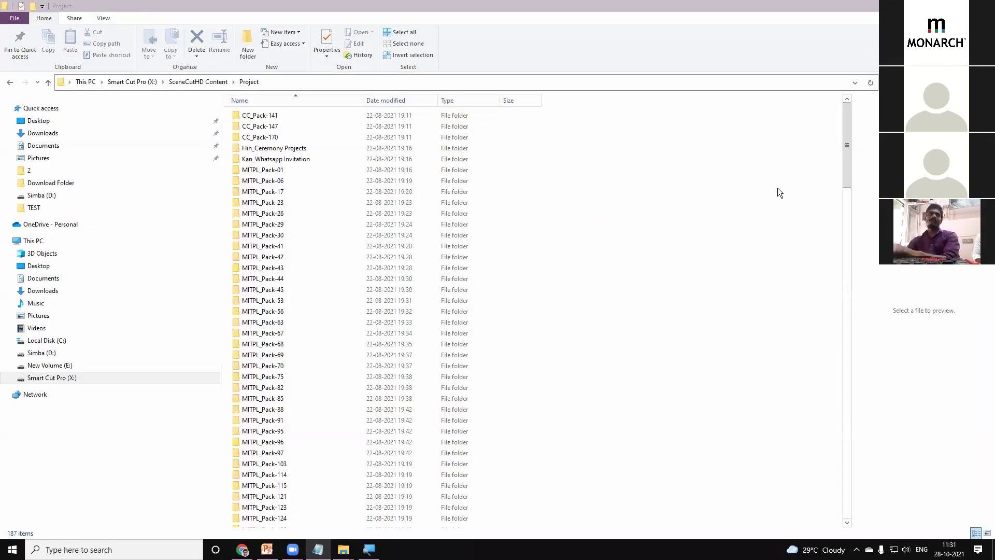
pyautogui.click(982, 8)
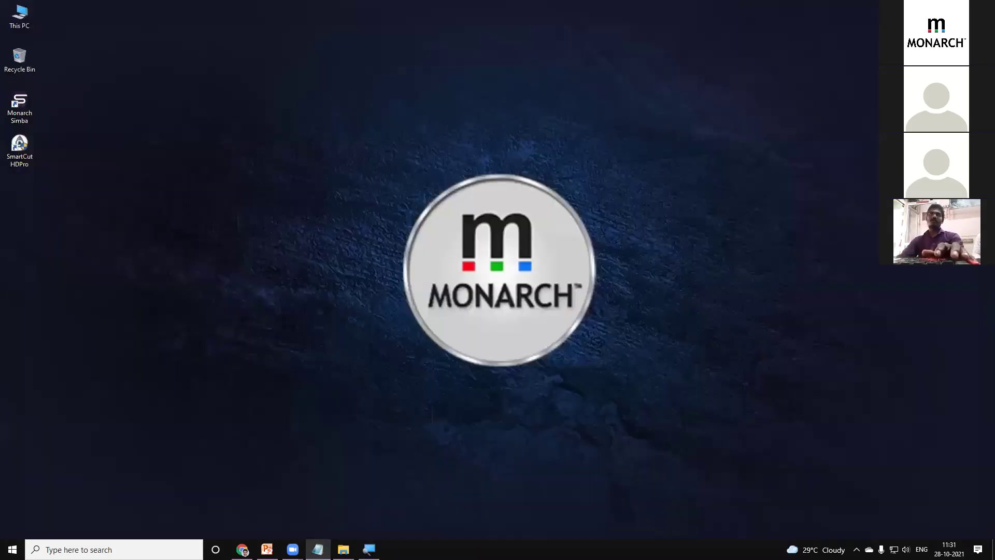
pyautogui.rightClick(455, 258)
pyautogui.click(443, 305)
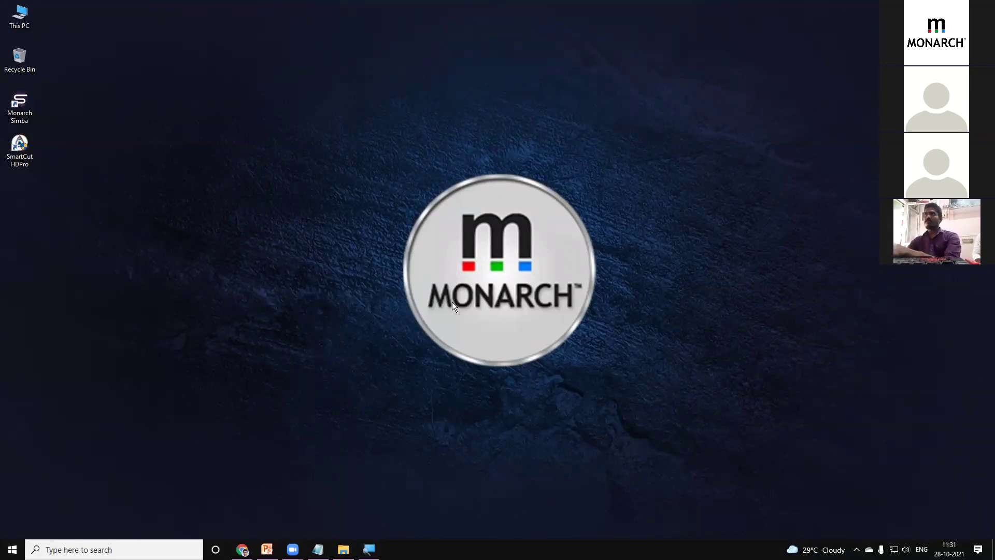
pyautogui.rightClick(210, 207)
pyautogui.click(182, 253)
# Start SmartCut HDPro from the desktop, dismiss the licence notice, and open the first TEST project among the recent projects.
pyautogui.doubleClick(36, 155)
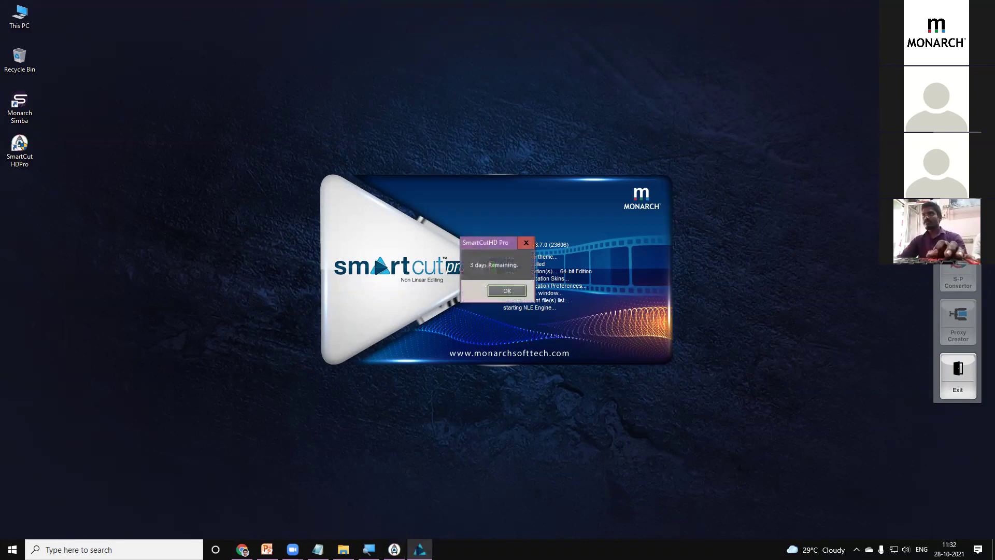
pyautogui.press('Return')
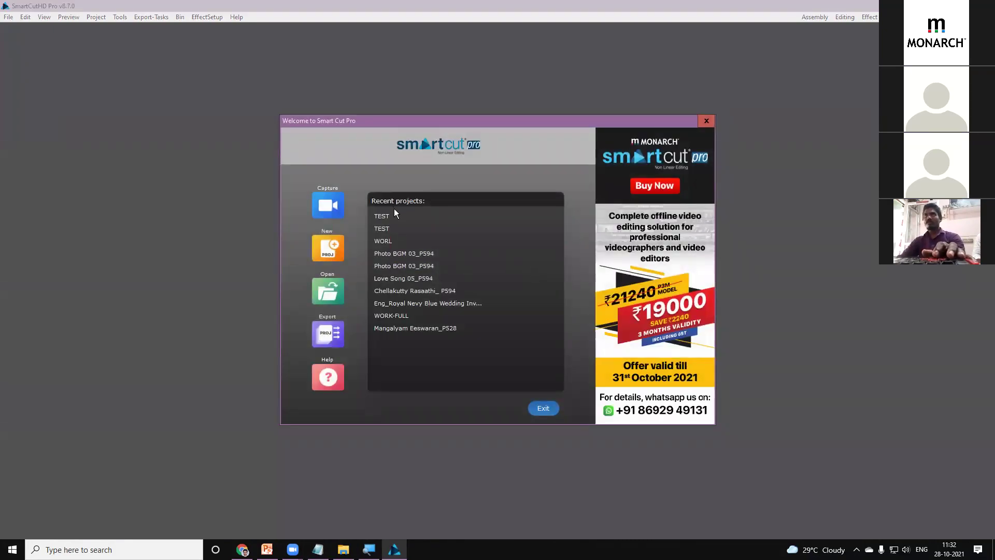
pyautogui.doubleClick(382, 216)
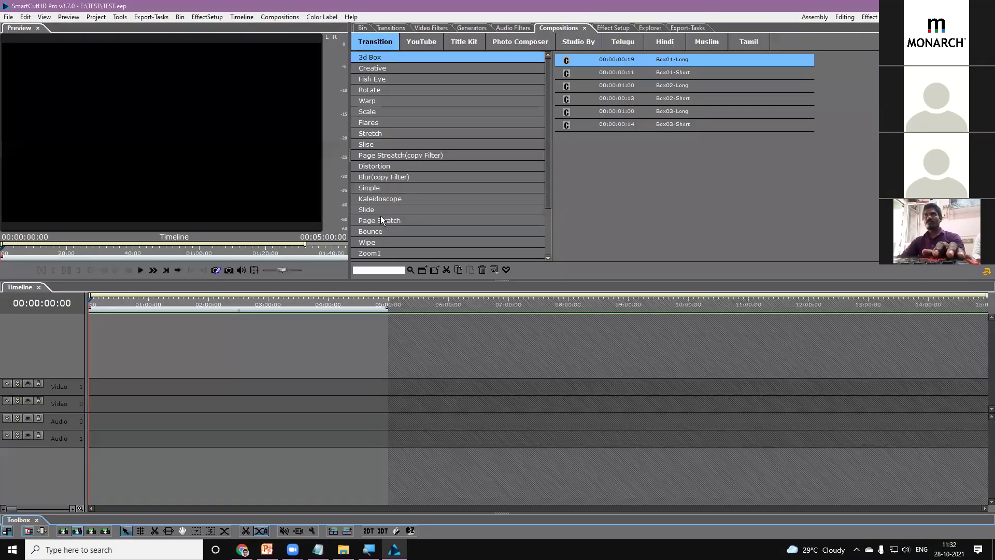
# Look through the project's bin, transitions, video filters, generators and audio filters, ending at the compositions.
pyautogui.click(364, 29)
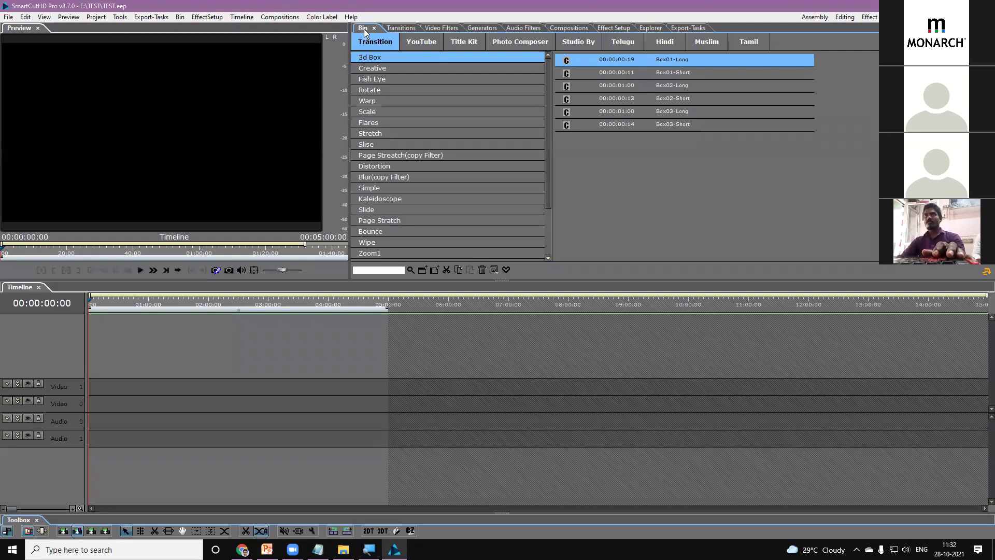
pyautogui.click(394, 28)
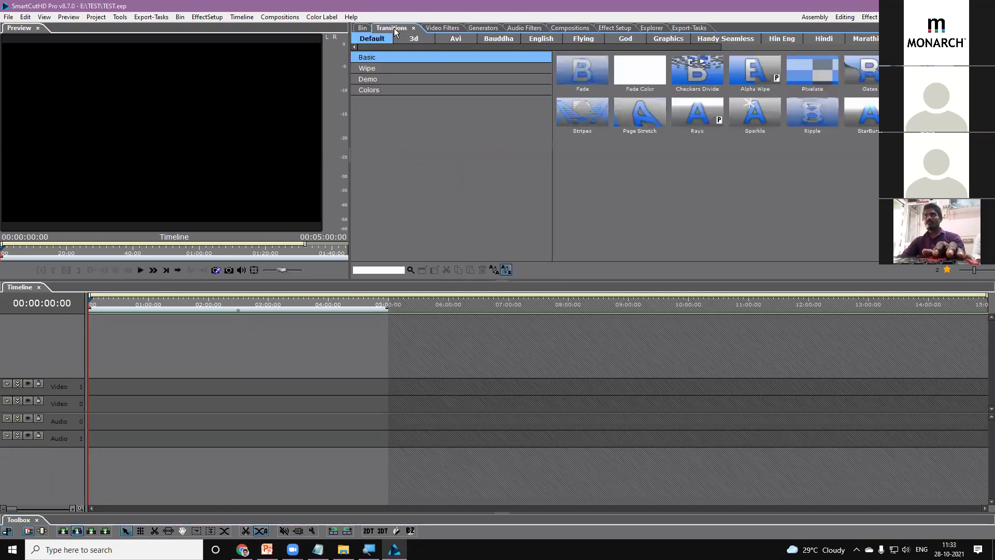
pyautogui.click(441, 28)
pyautogui.click(491, 30)
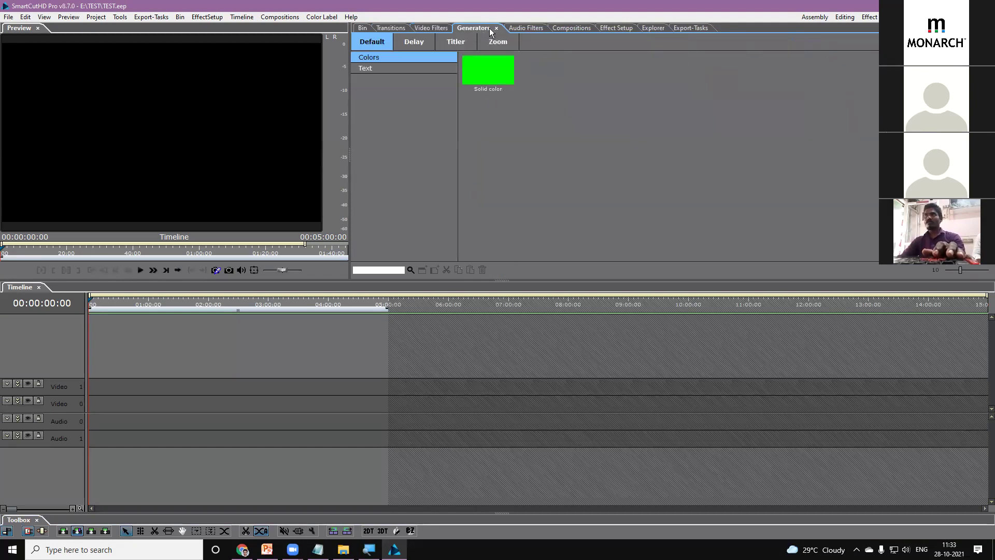
pyautogui.click(520, 29)
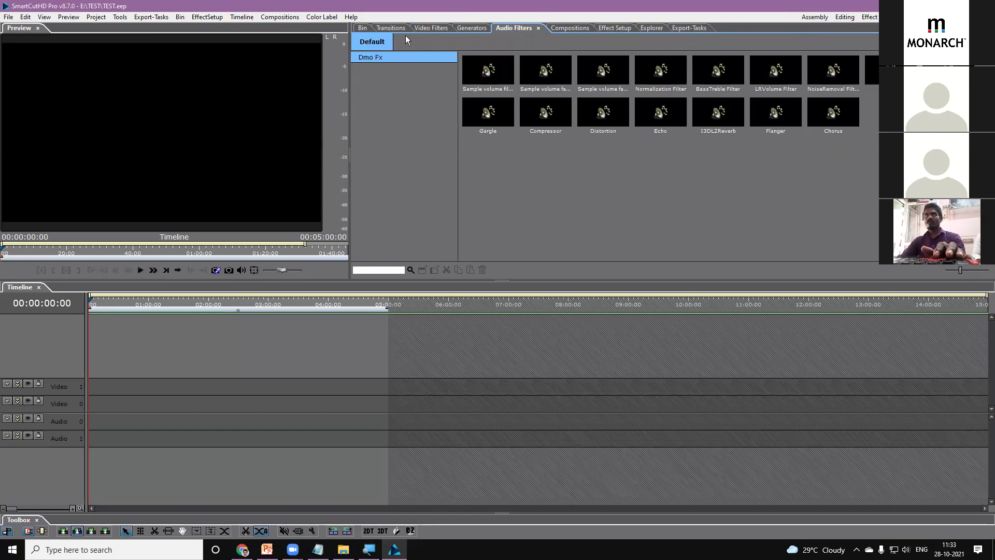
pyautogui.click(563, 28)
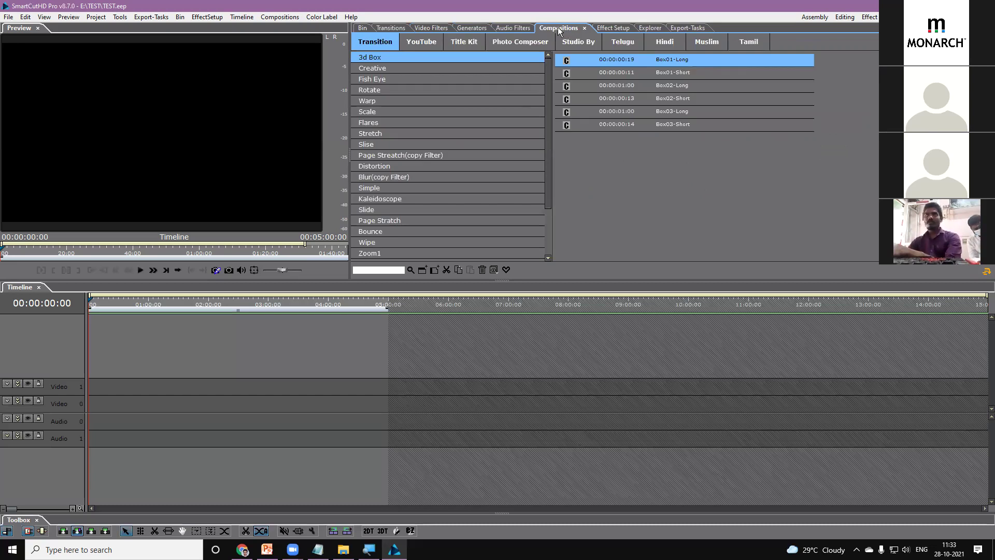
# Examine the Creative and Slise transition compositions and the YouTube, Title Kit, Photo Composer and Studio By composition categories.
pyautogui.click(414, 68)
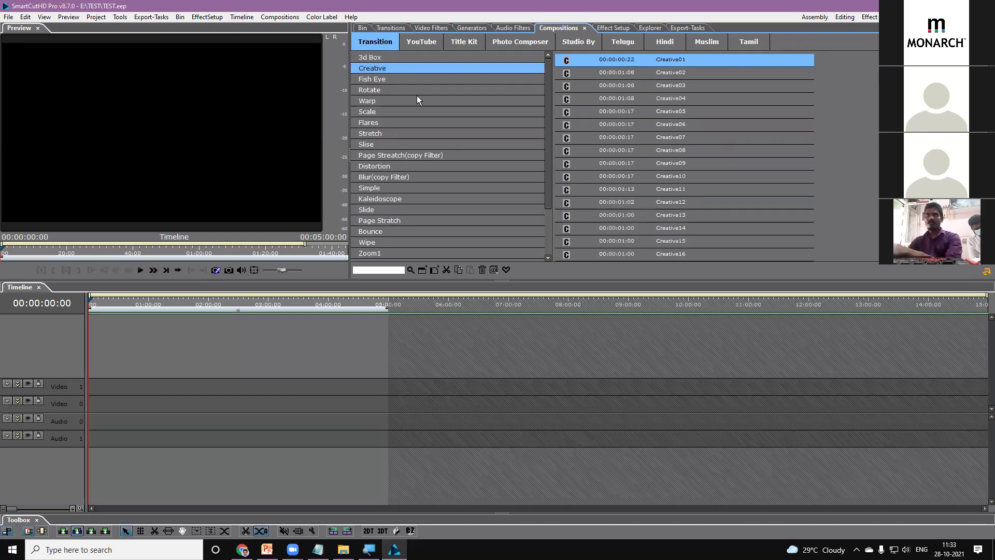
pyautogui.click(422, 145)
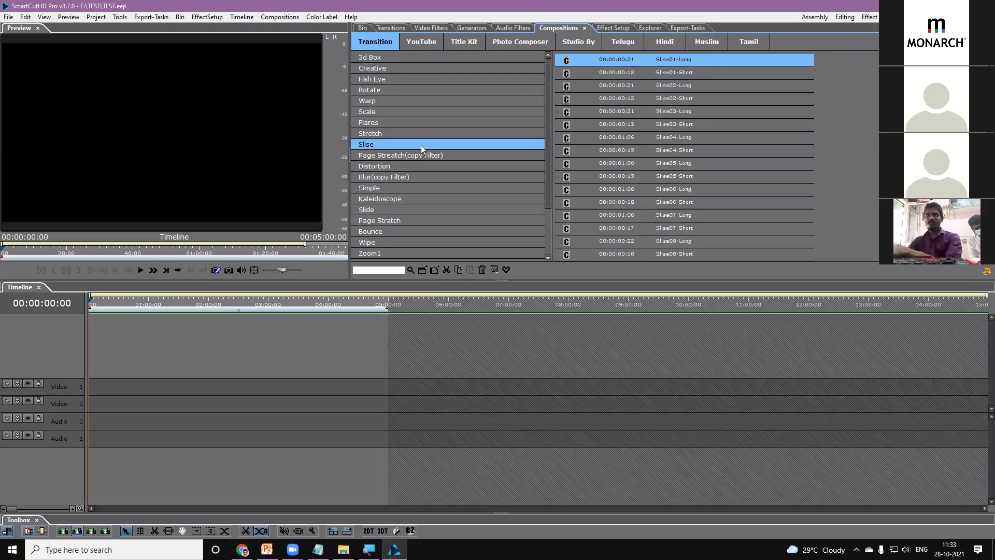
pyautogui.click(424, 44)
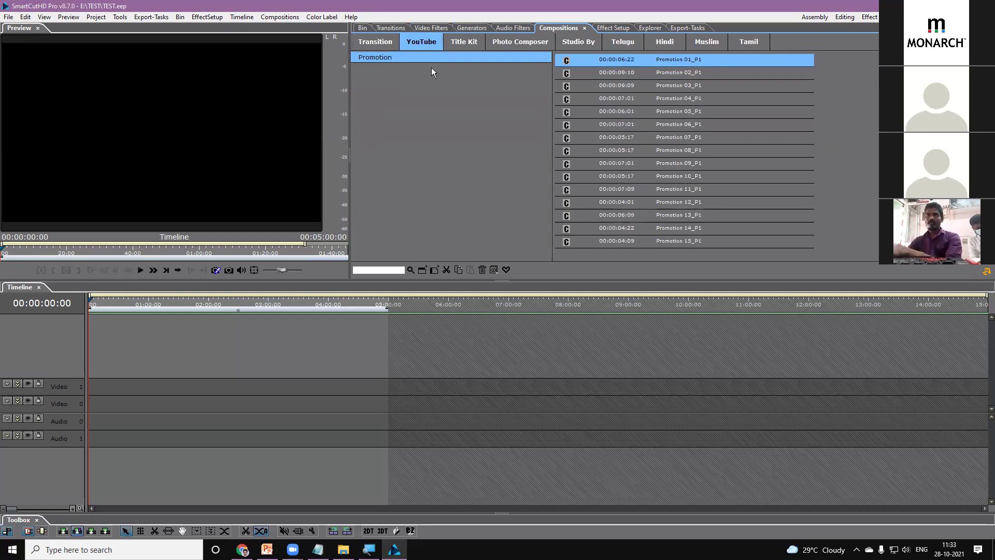
pyautogui.click(466, 41)
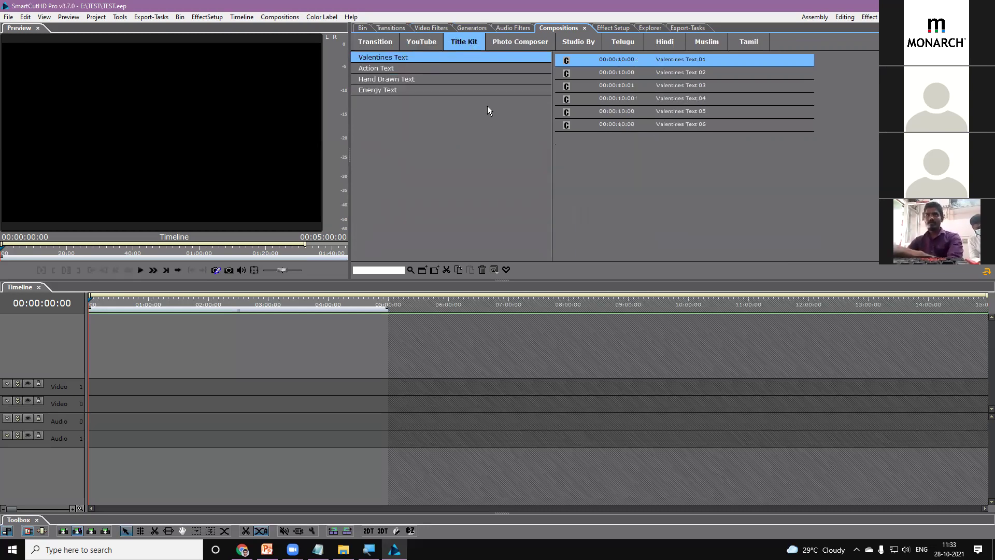
pyautogui.click(526, 43)
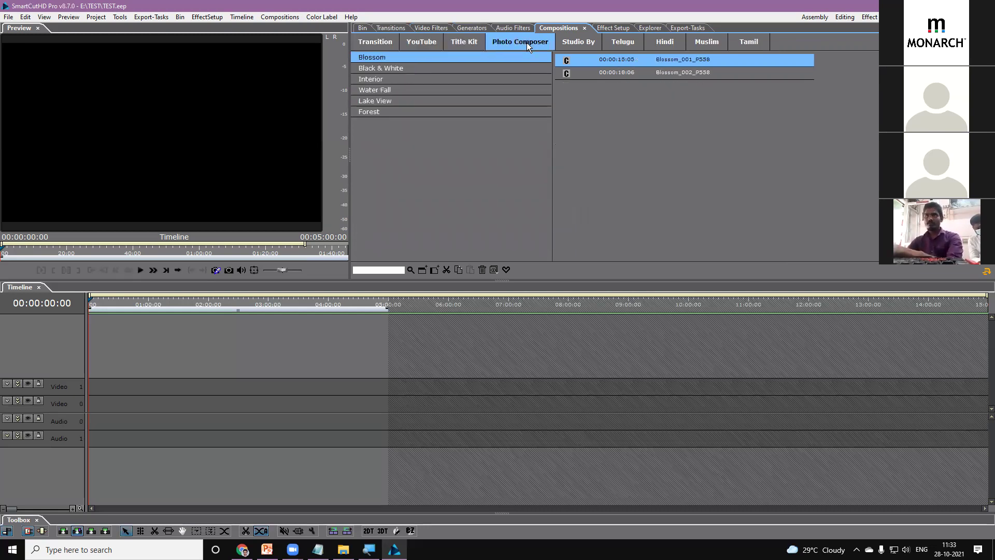
pyautogui.click(583, 44)
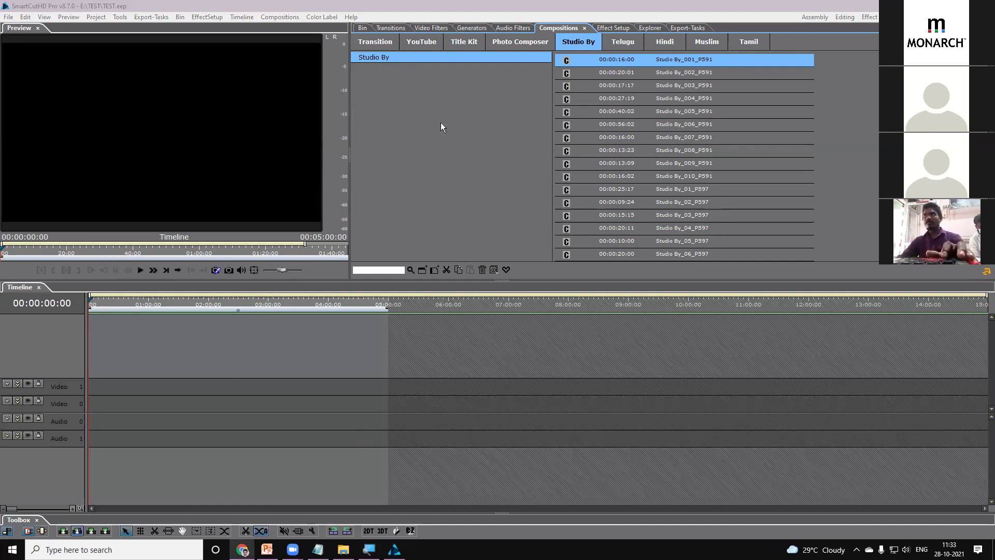
# Look up Photo Composer in the SCPRO Content download links spreadsheet in Chrome, and view the matching composition category in SmartCutHD Pro.
pyautogui.doubleClick(755, 112)
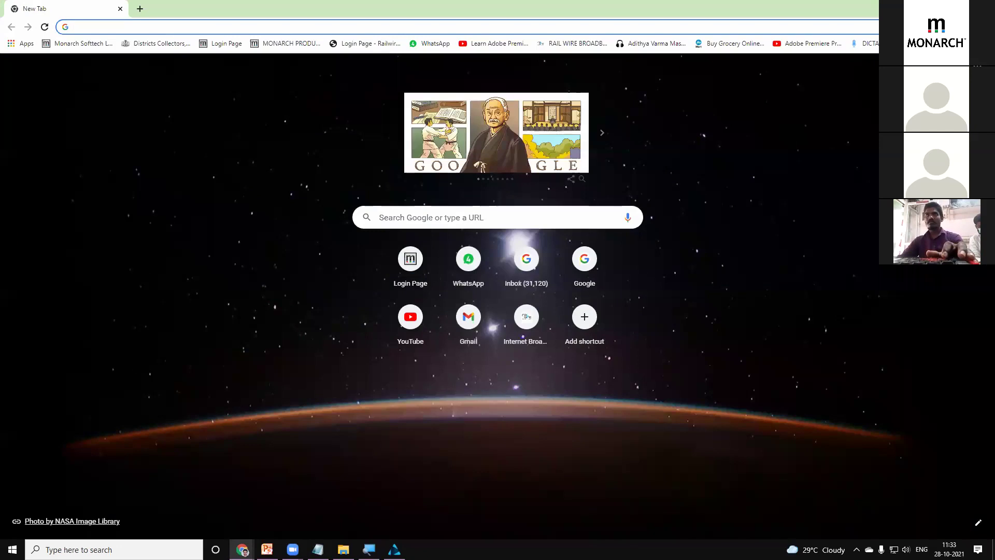
pyautogui.click(987, 43)
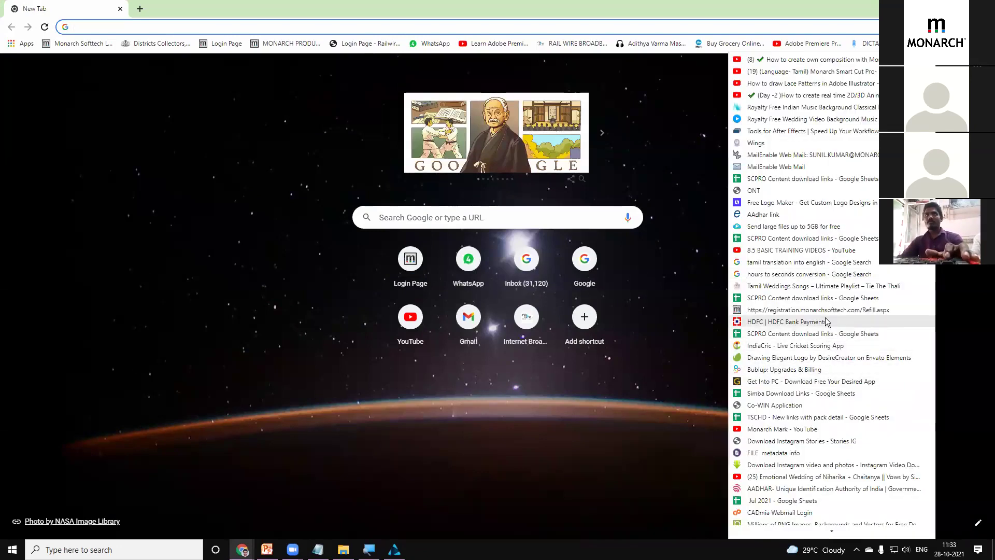
pyautogui.click(808, 298)
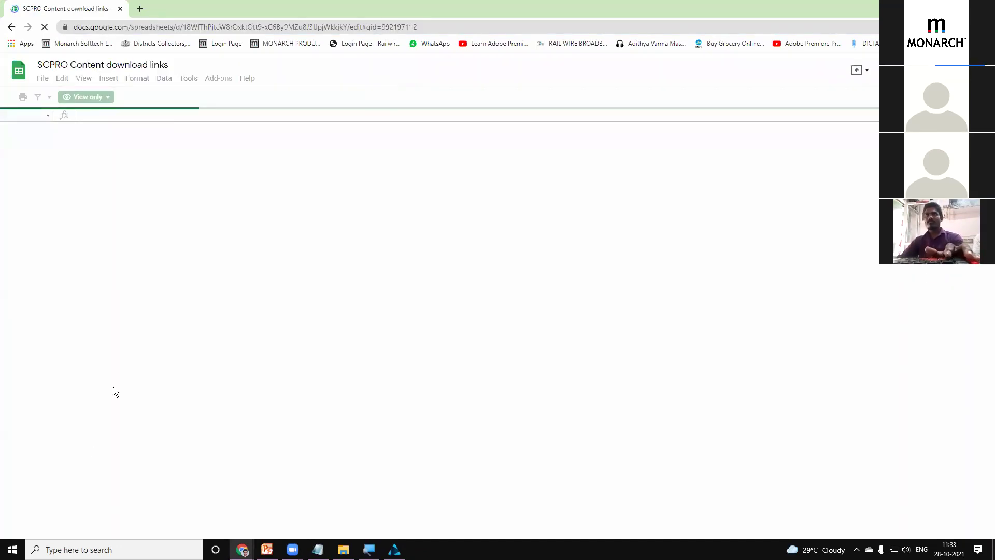
pyautogui.click(28, 529)
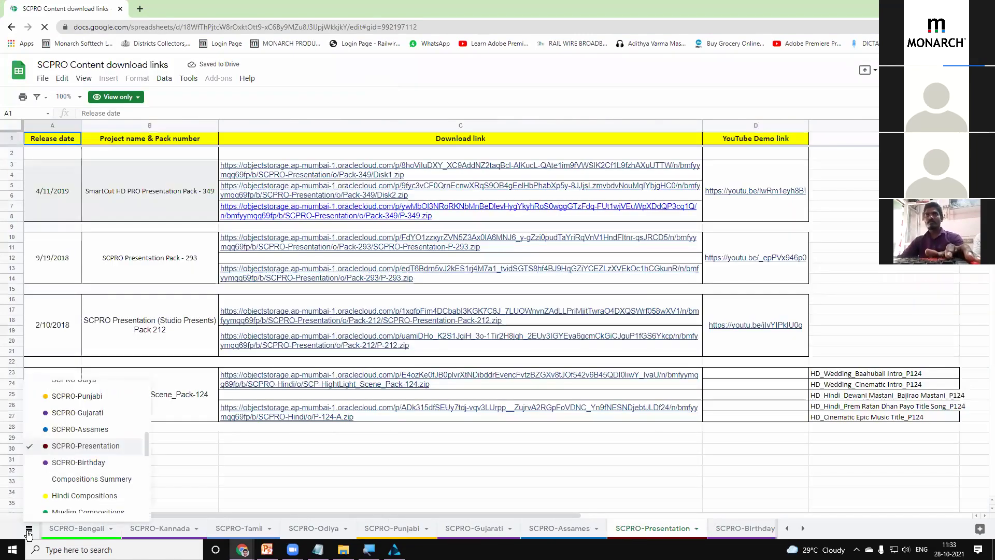
pyautogui.moveTo(144, 446); pyautogui.dragTo(139, 510)
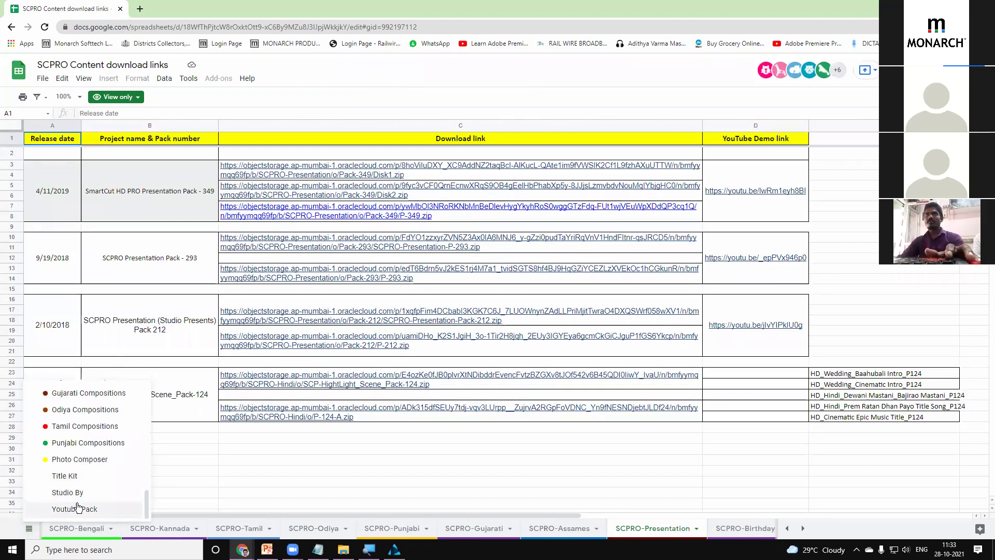
pyautogui.click(75, 464)
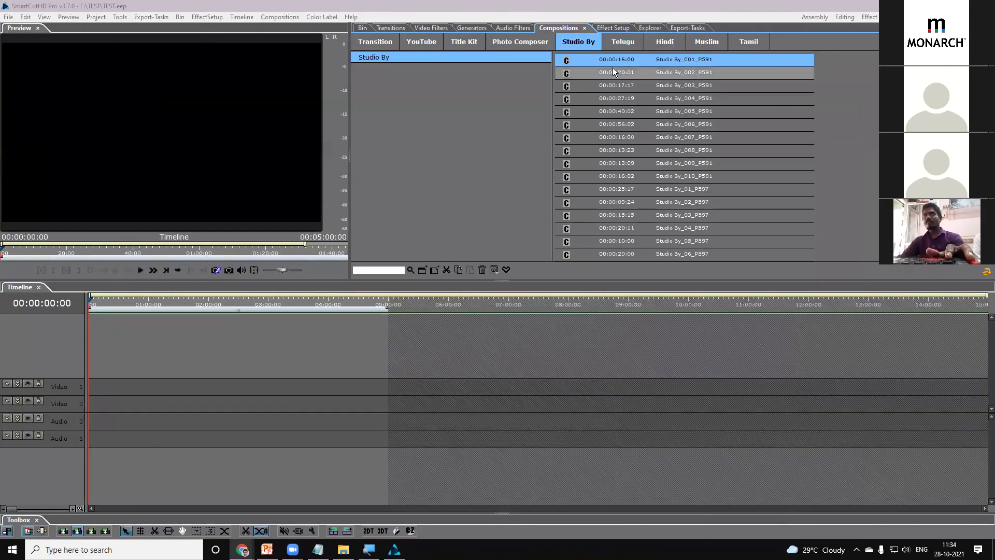
pyautogui.click(522, 43)
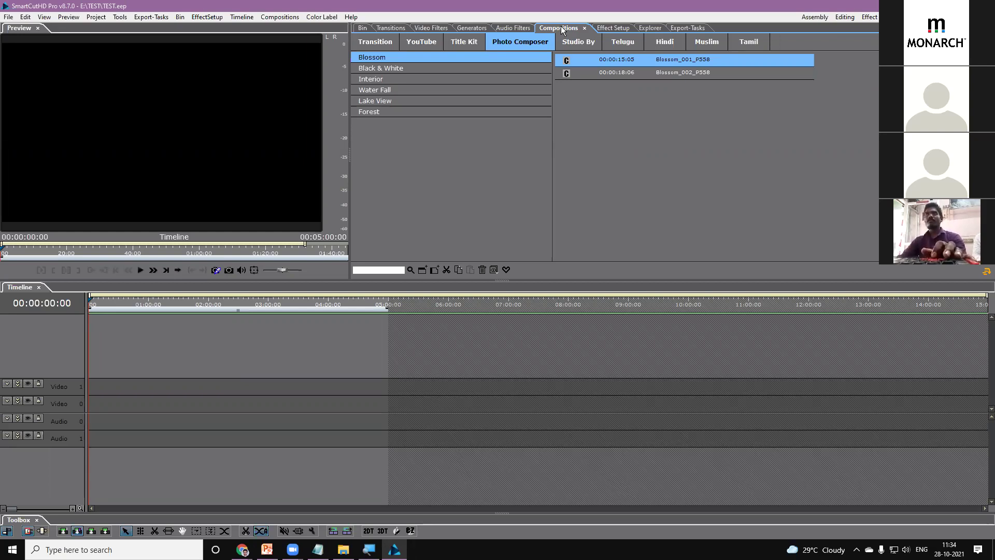
# Move the Title Kit category ahead of Transition and view its Valentines, Action, Hand Drawn and Energy Text compositions.
pyautogui.click(457, 44)
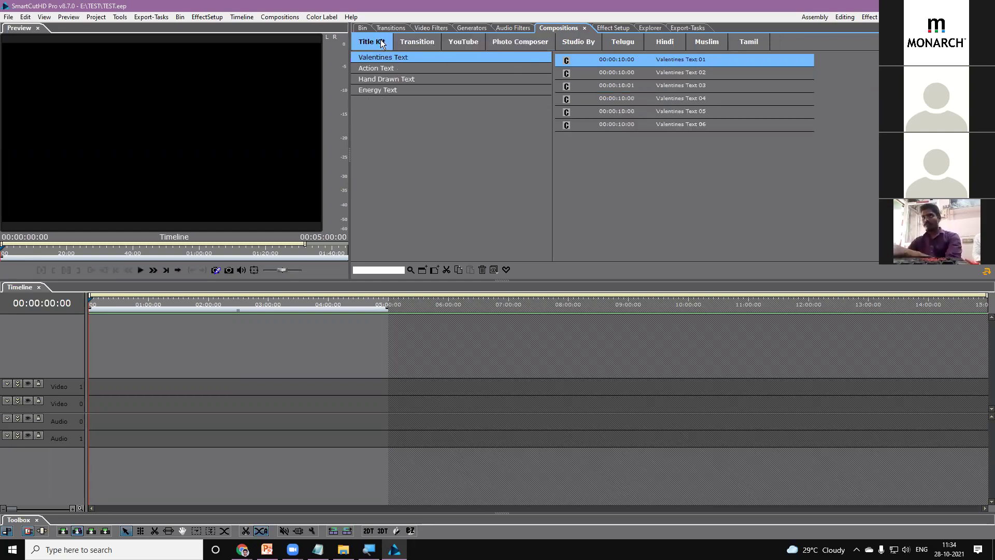
pyautogui.click(380, 77)
pyautogui.click(386, 68)
pyautogui.click(385, 58)
pyautogui.click(385, 79)
pyautogui.click(385, 89)
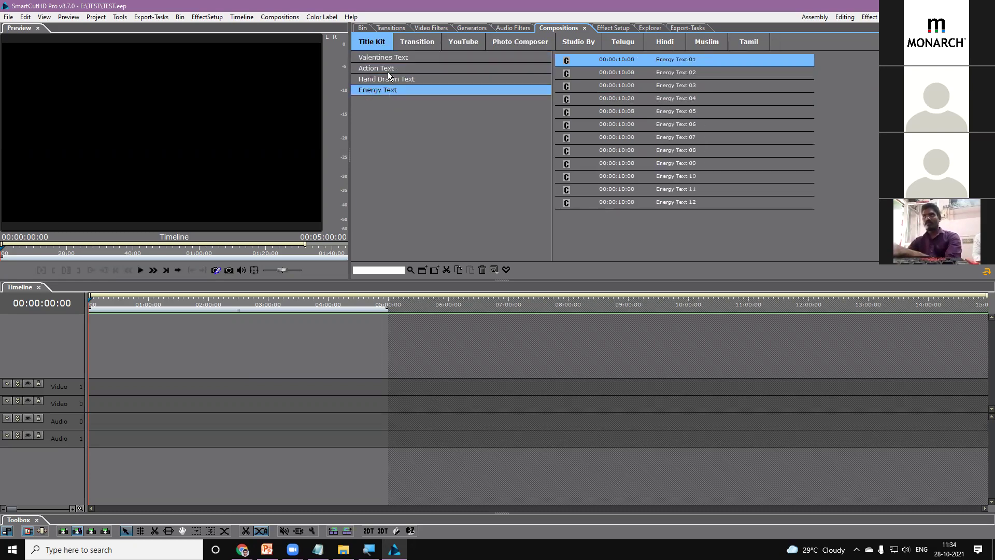
pyautogui.click(387, 69)
pyautogui.click(389, 58)
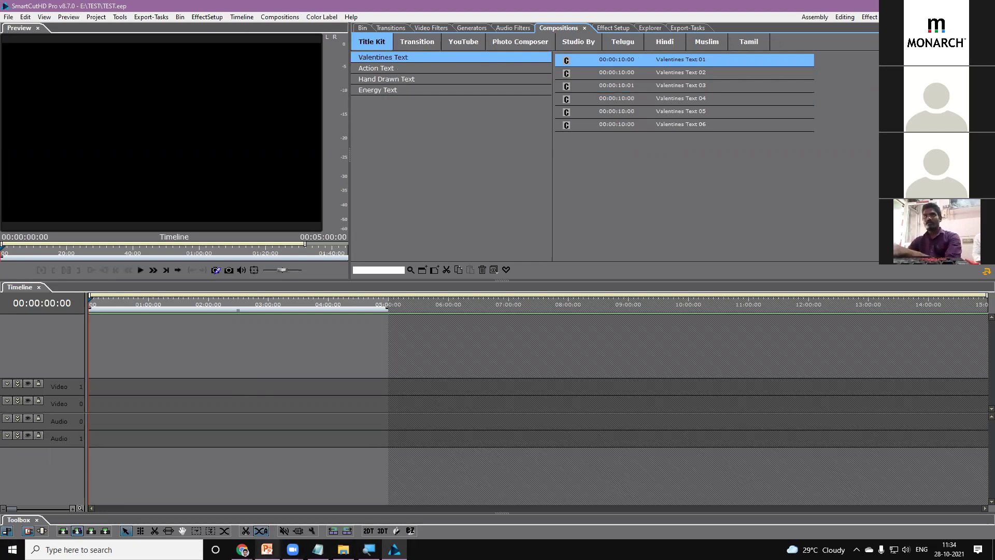
# Switch to the SCPRO Content download links spreadsheet in Chrome and look up the Title Kit Golden Text Vol-1 download link.
pyautogui.click(243, 549)
pyautogui.click(262, 506)
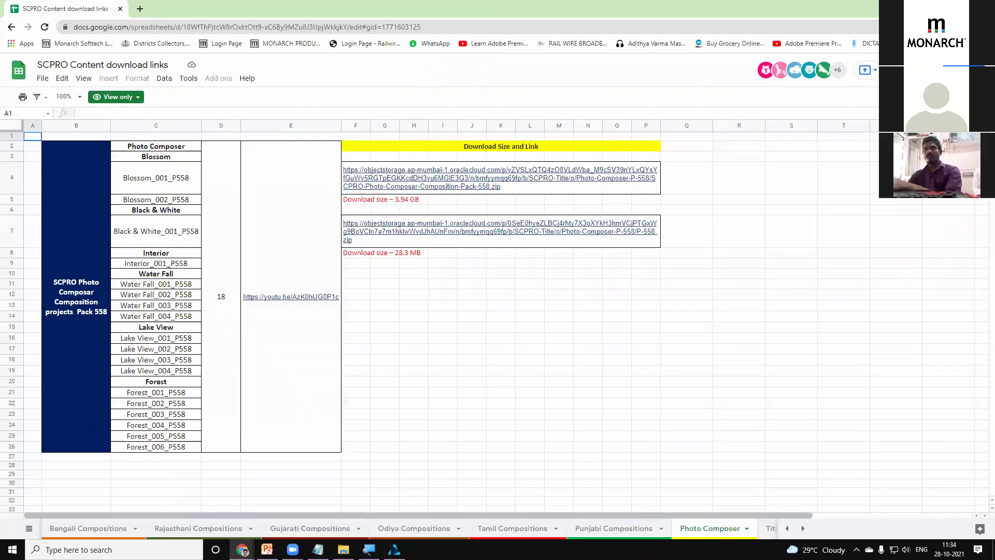
pyautogui.click(21, 530)
pyautogui.click(83, 478)
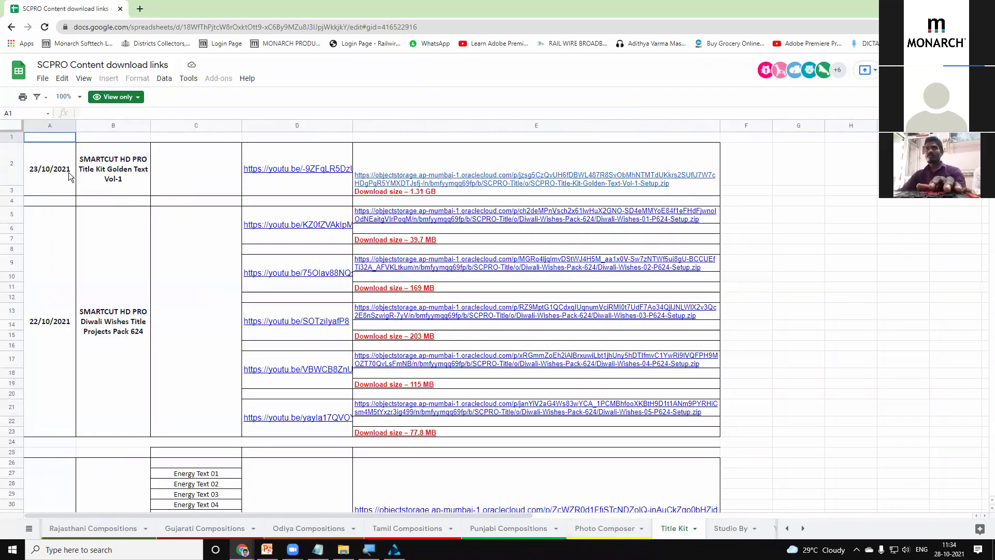
pyautogui.click(273, 187)
pyautogui.click(490, 191)
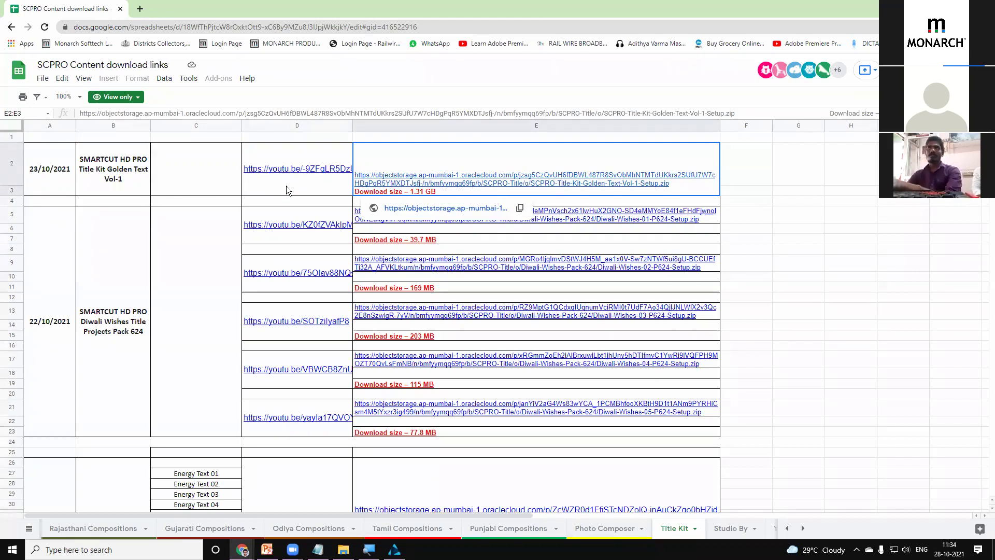
# Watch part of the linked SCPRO Title Kit Golden Text Vol-1 demo video full screen, skipping the ad, and close it.
pyautogui.click(295, 170)
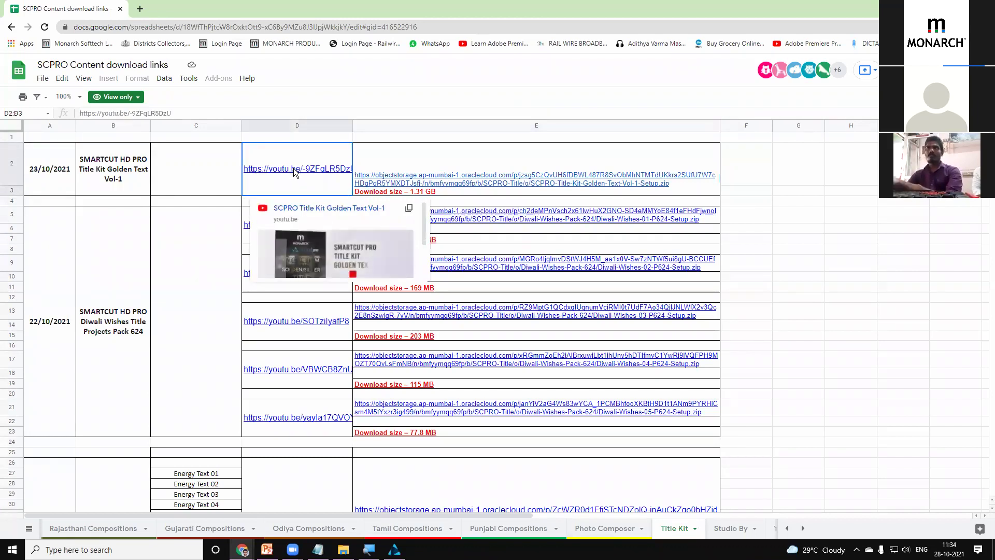
pyautogui.click(343, 208)
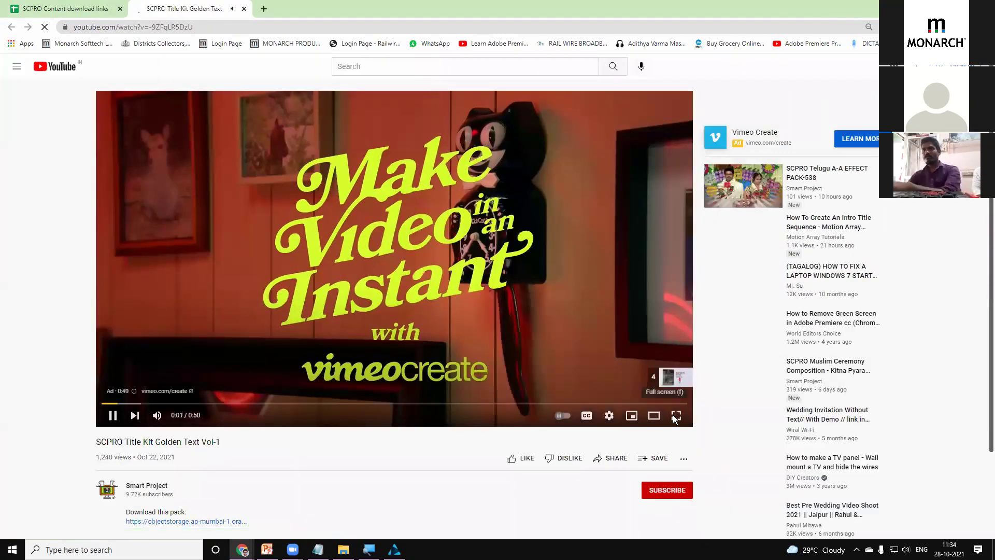
pyautogui.press('F11')
pyautogui.click(677, 362)
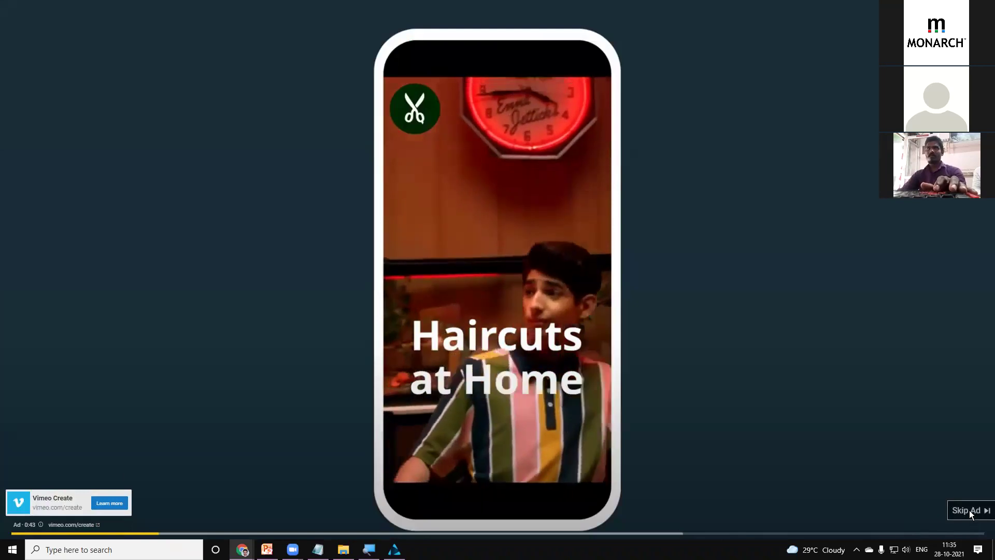
pyautogui.click(967, 511)
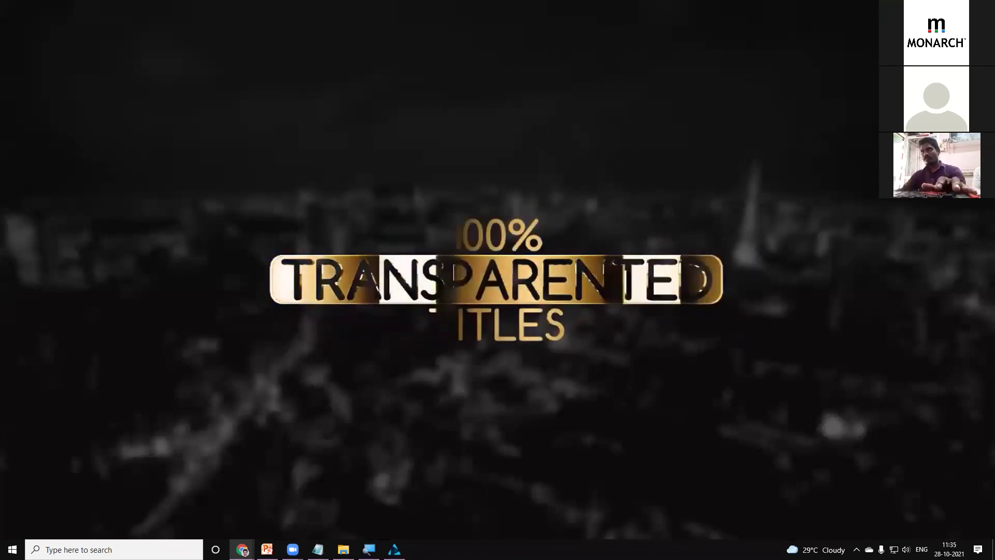
pyautogui.press('Escape')
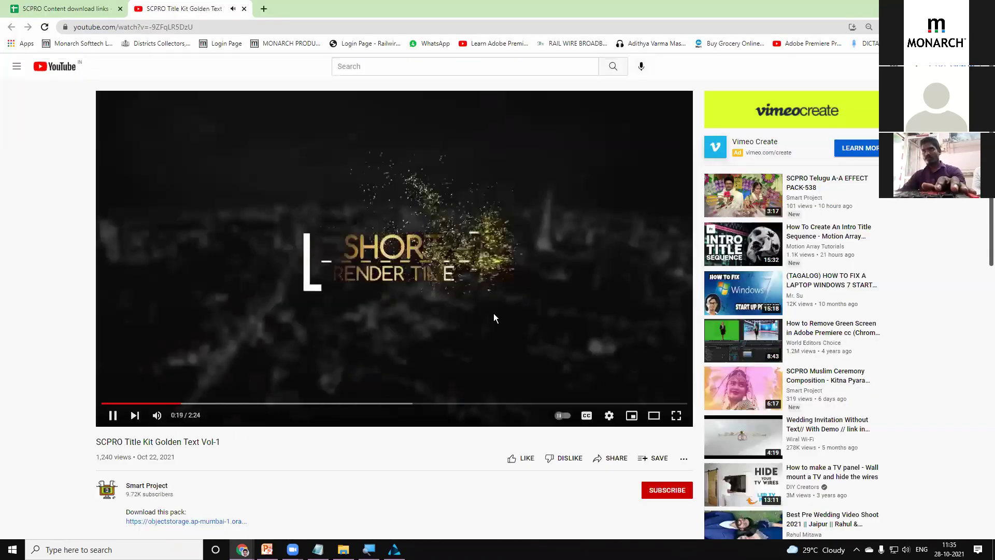
pyautogui.click(675, 416)
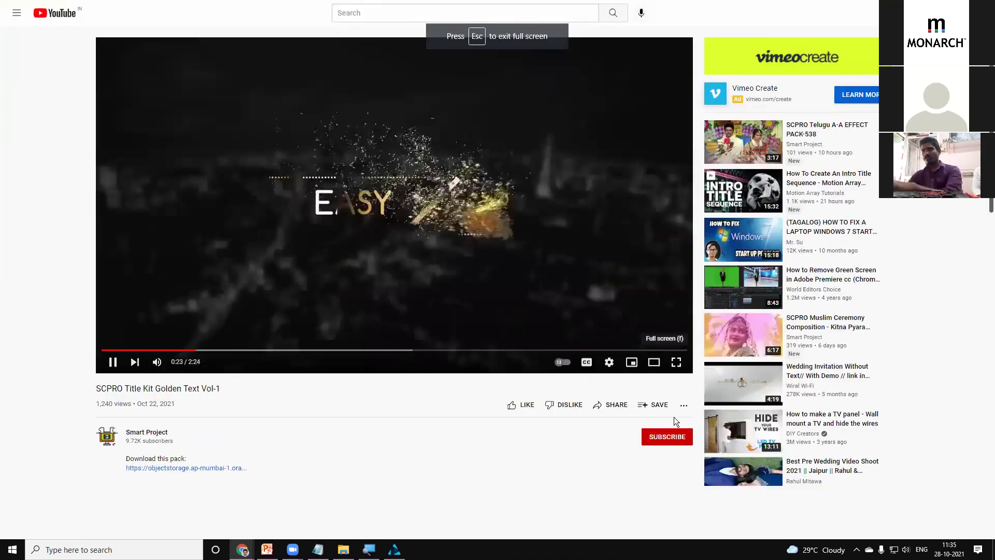
pyautogui.press('Escape')
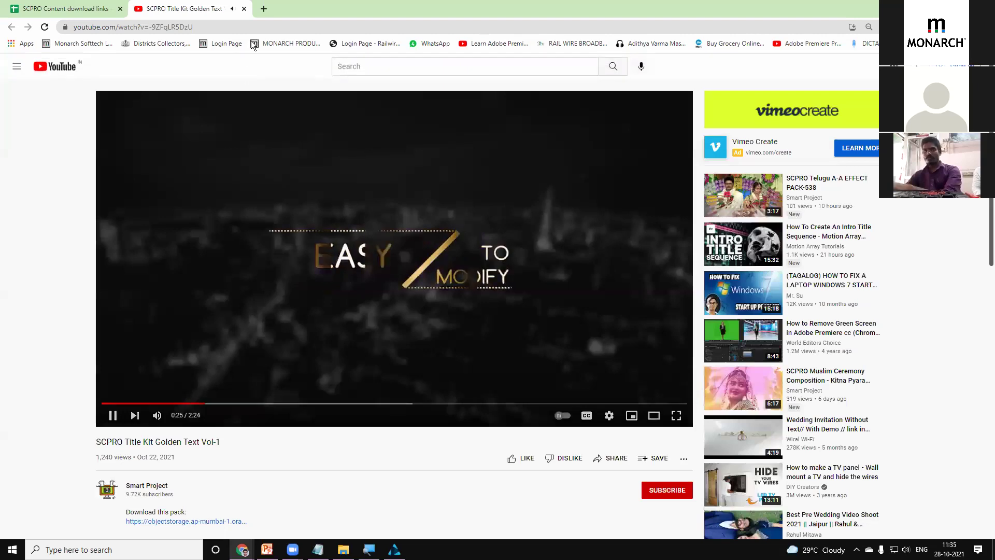
pyautogui.click(244, 9)
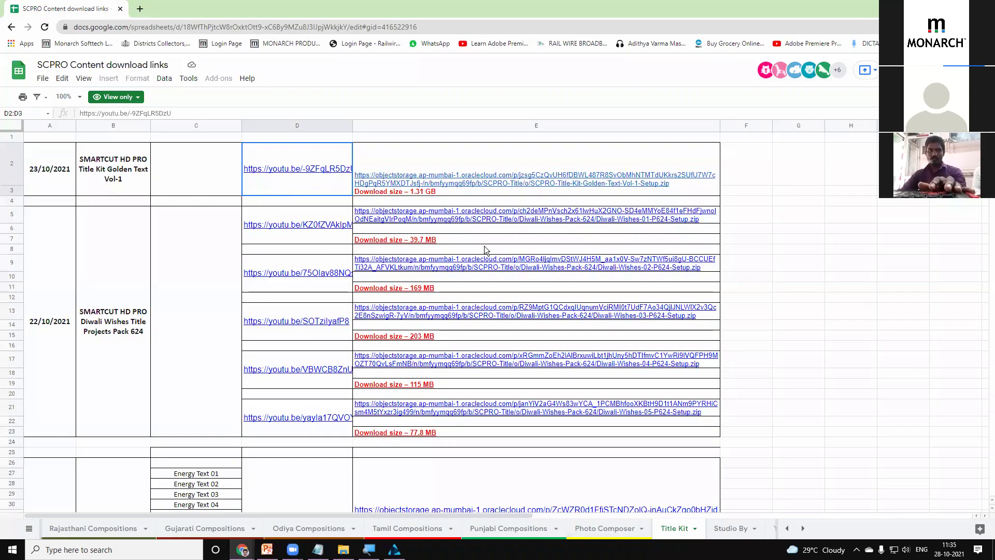
# Examine the Golden Text Vol-1, Diwali Wishes Pack 624 and Energy Text Vol-1 entries in the Title Kit sheet.
pyautogui.click(53, 178)
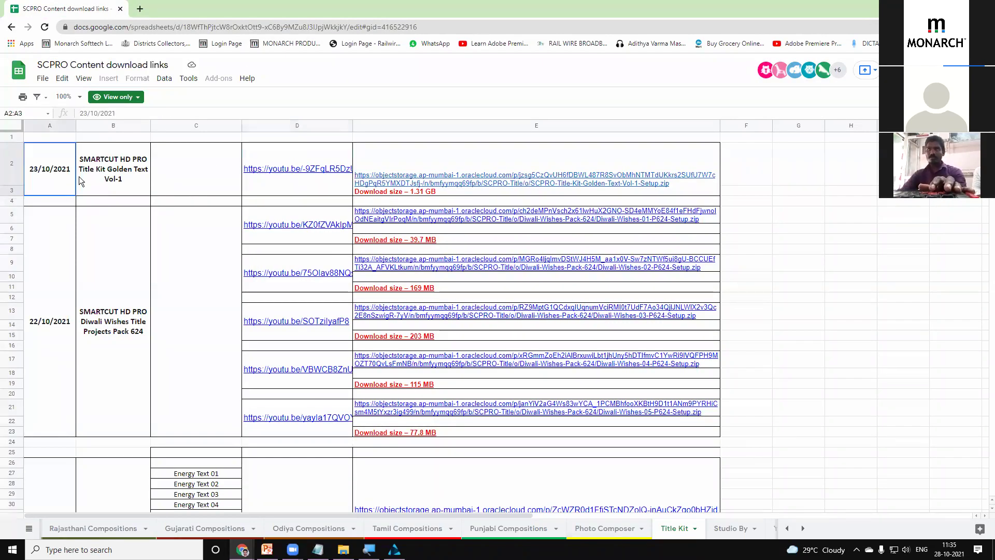
pyautogui.click(105, 182)
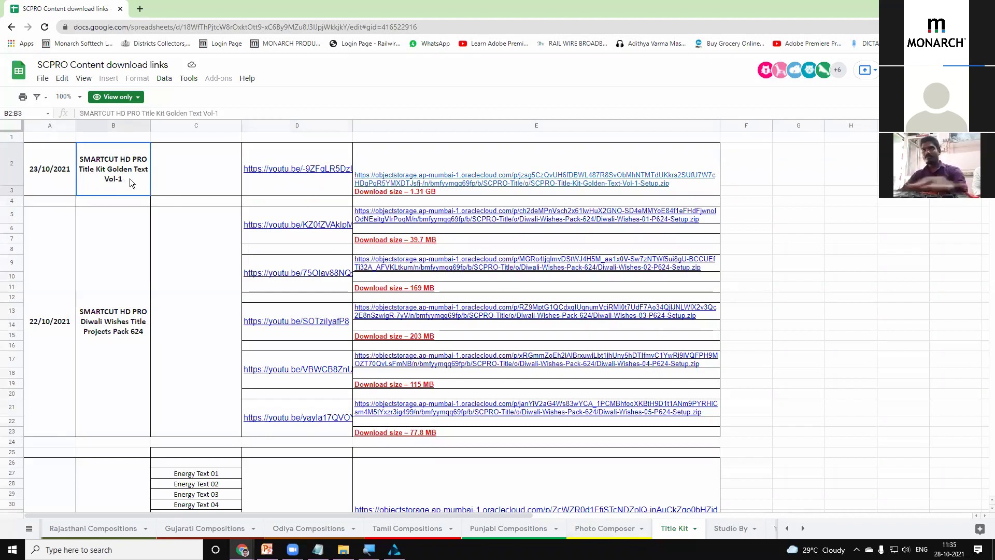
pyautogui.click(127, 371)
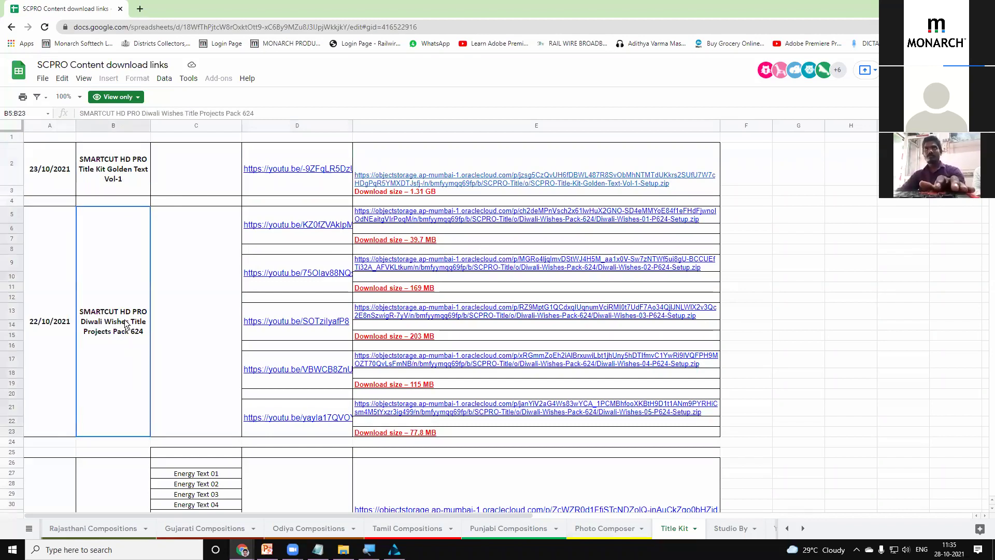
pyautogui.scroll(-1, 125, 319)
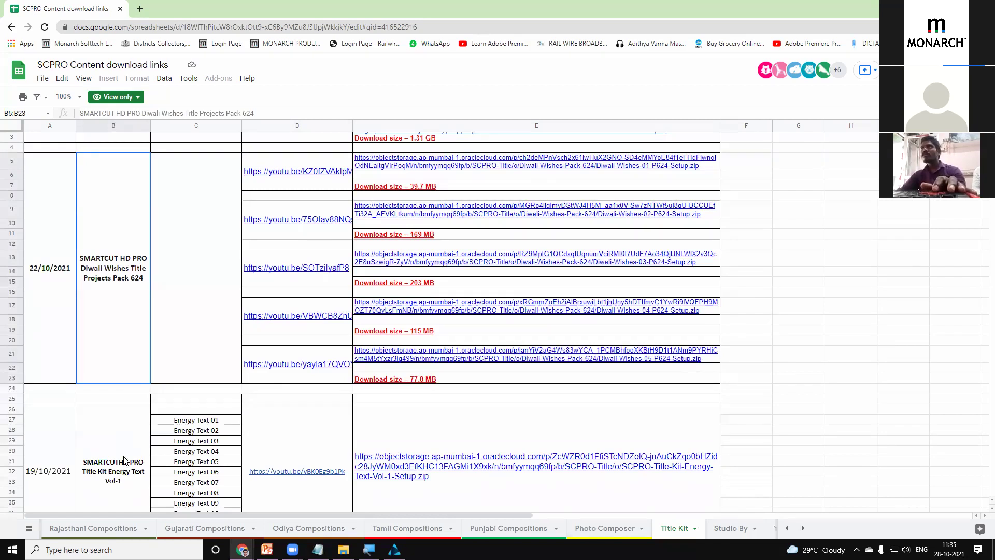
pyautogui.click(119, 487)
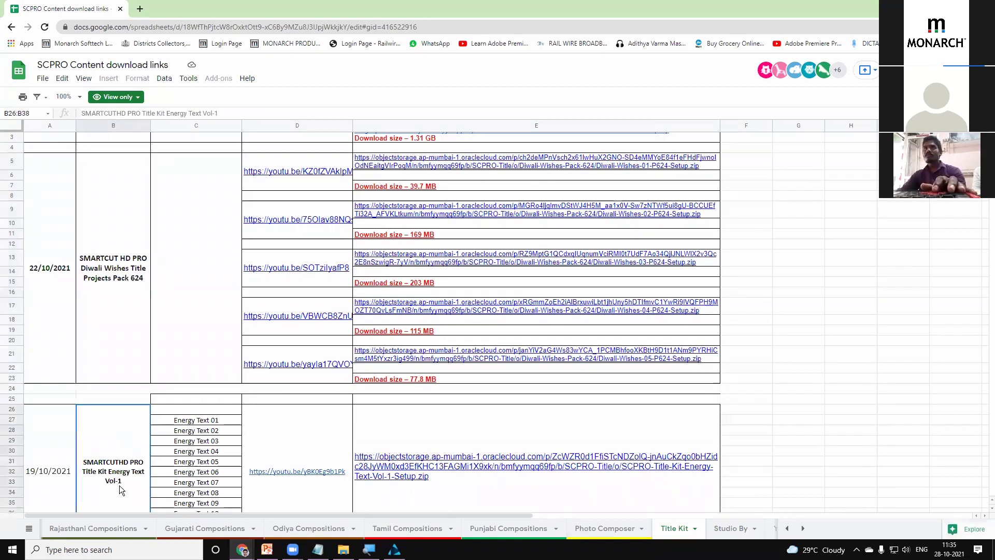
pyautogui.scroll(2, 107, 368)
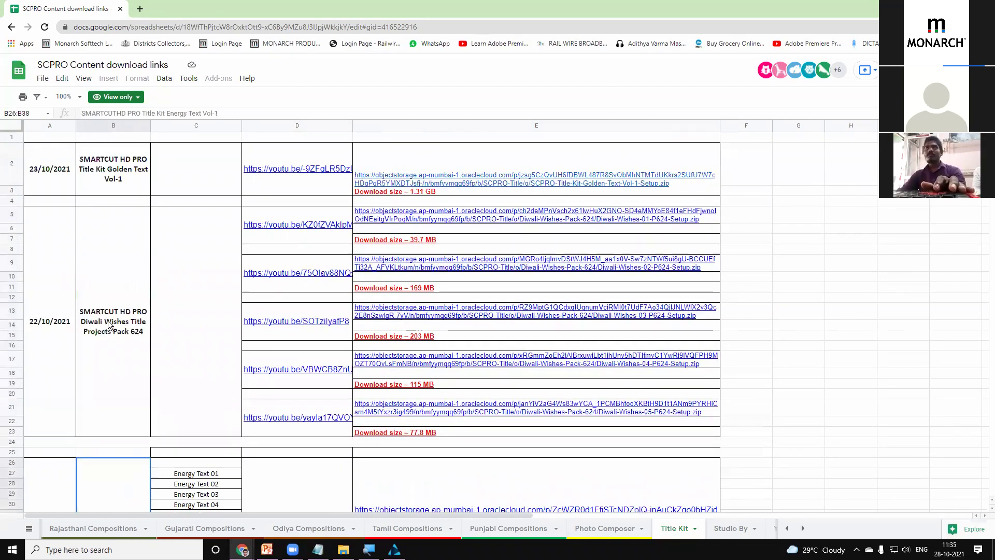
pyautogui.click(105, 212)
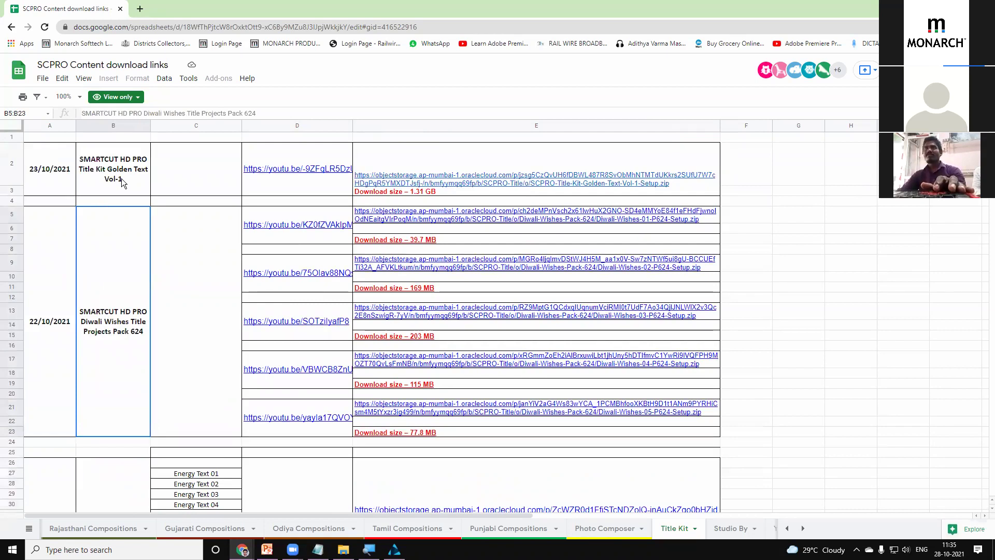
pyautogui.click(121, 178)
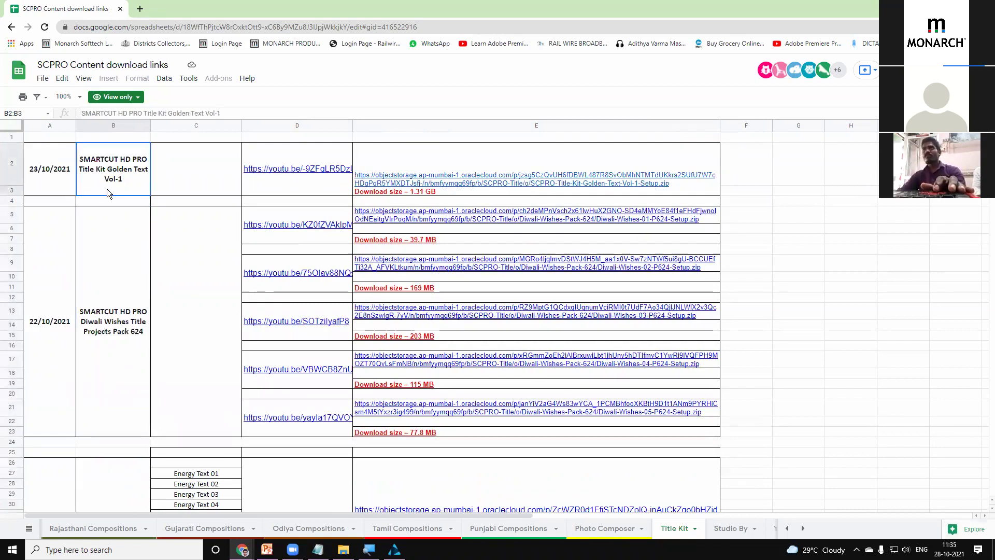
pyautogui.scroll(-3, 109, 395)
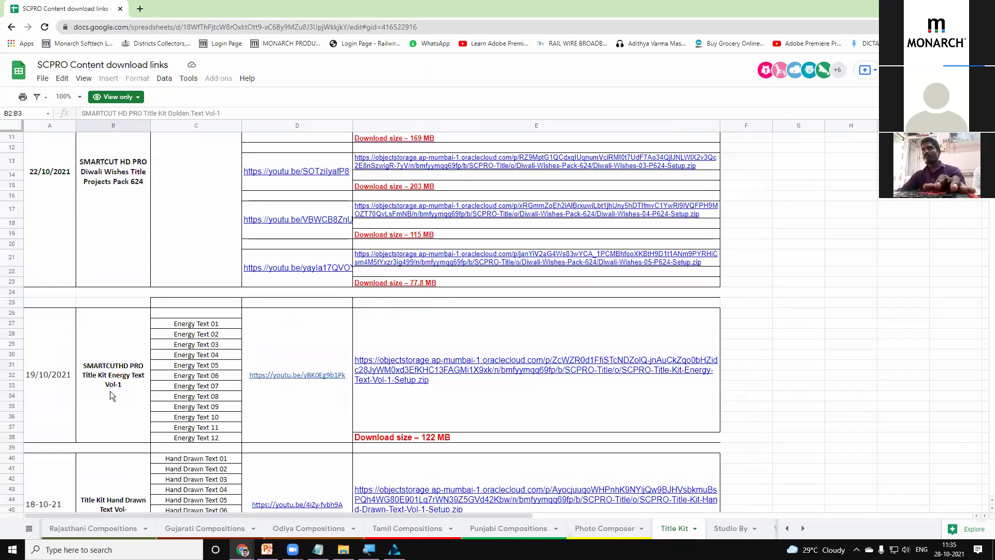
pyautogui.click(110, 391)
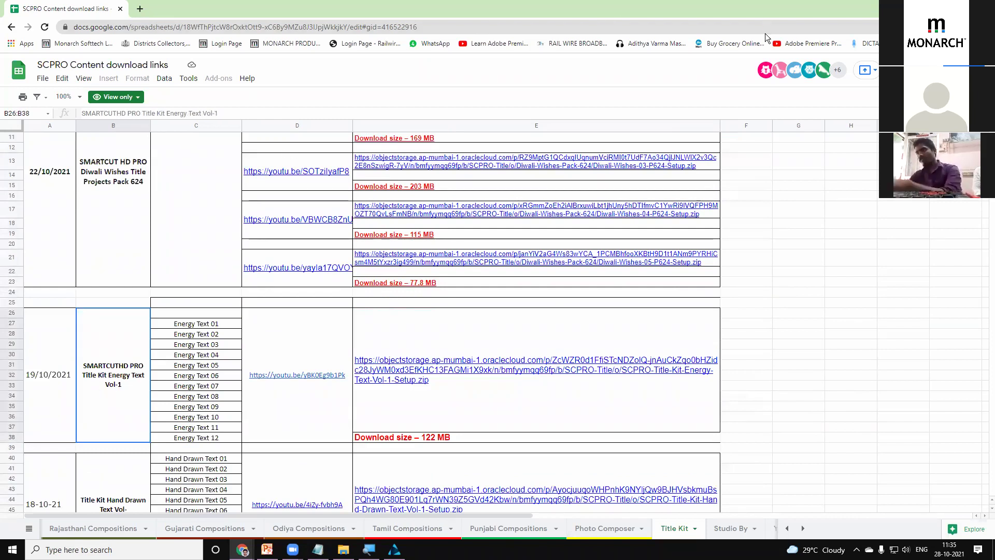
# Return to SmartCutHD Pro and compare the Energy, Hand Drawn, Action and Valentines Text composition lists, ending at Energy Text.
pyautogui.click(935, 8)
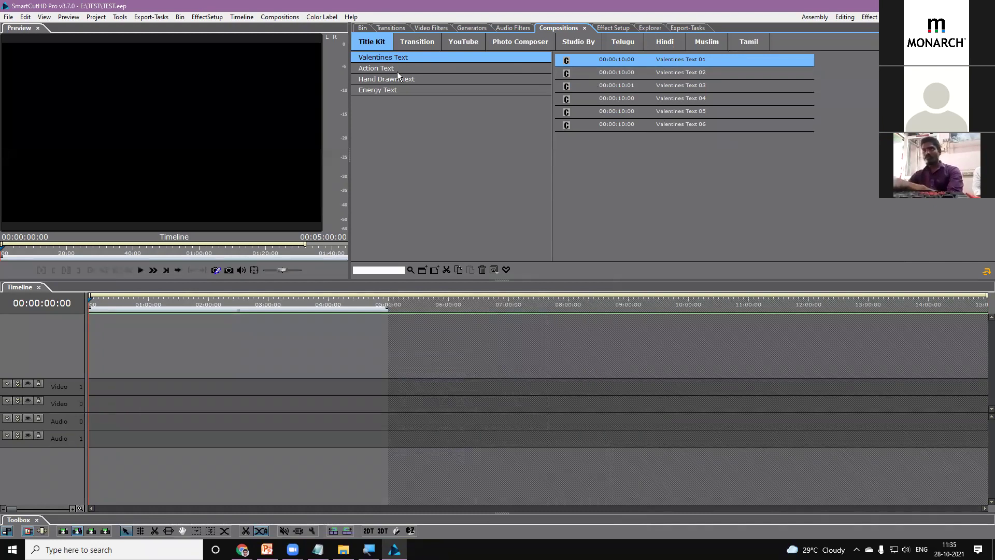
pyautogui.click(393, 92)
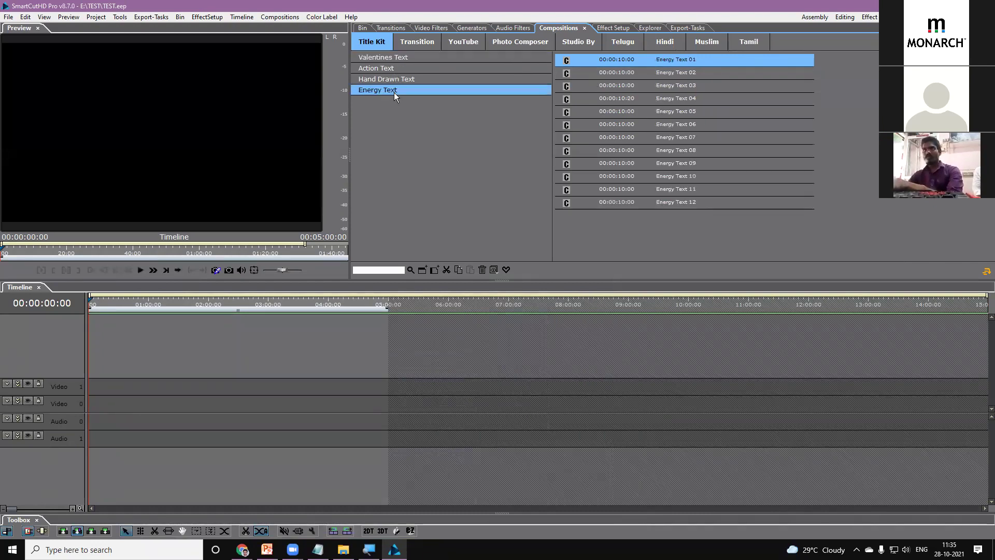
pyautogui.click(405, 78)
pyautogui.click(392, 67)
pyautogui.click(394, 57)
pyautogui.click(394, 68)
pyautogui.click(394, 78)
pyautogui.click(394, 90)
pyautogui.click(395, 79)
pyautogui.click(397, 66)
pyautogui.click(397, 89)
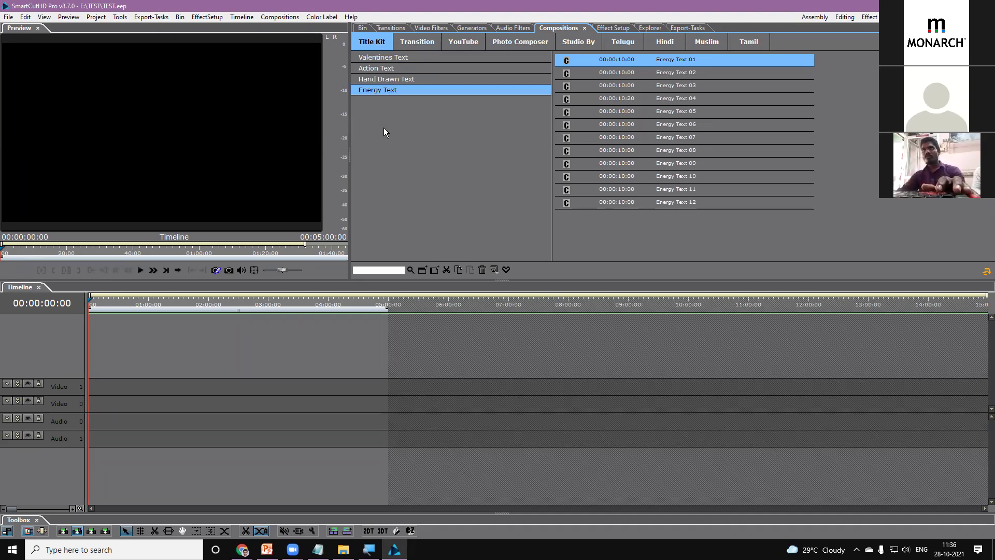
# Load the Energy Text 03 composition into the preview, enlarge the preview area in both directions, and play the clip.
pyautogui.click(51, 406)
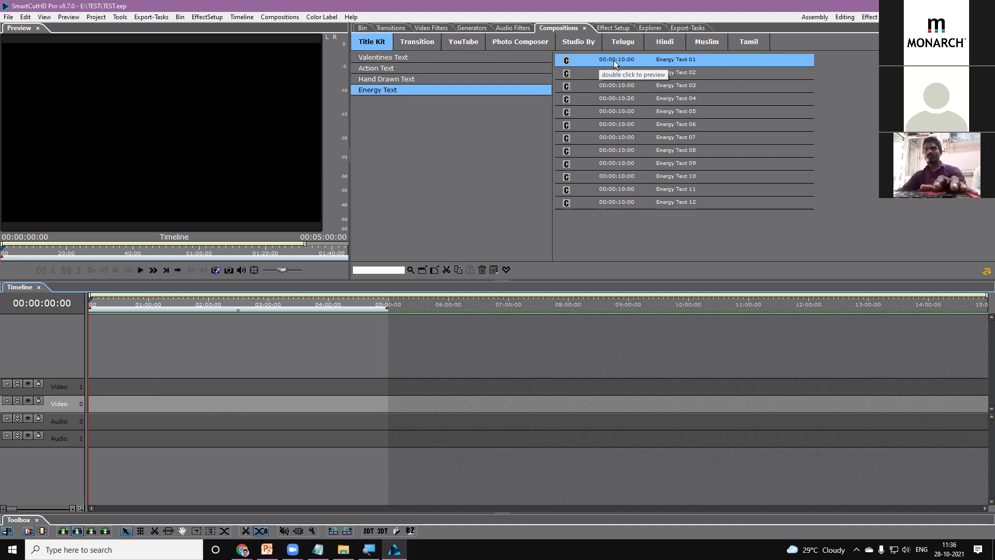
pyautogui.doubleClick(604, 87)
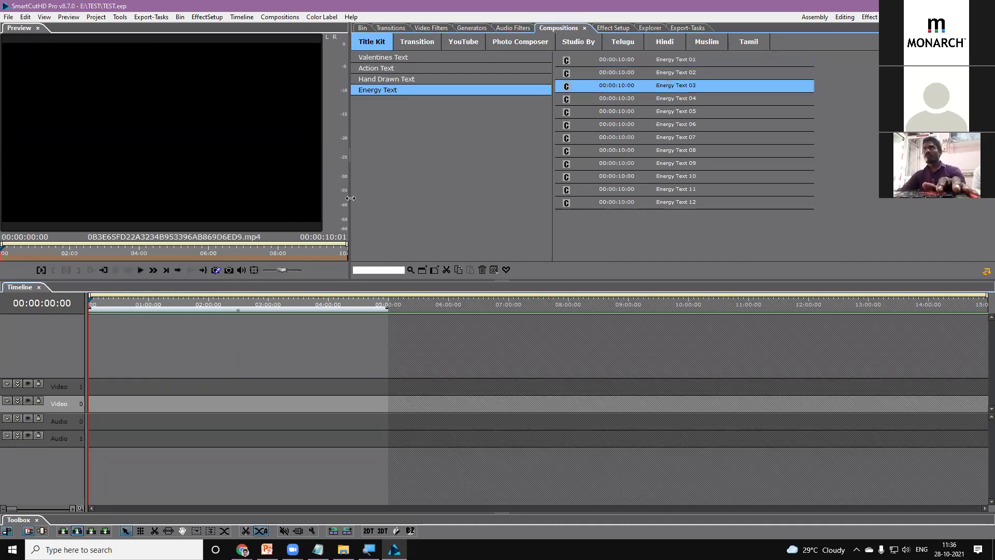
pyautogui.moveTo(348, 184); pyautogui.dragTo(563, 184)
pyautogui.moveTo(497, 280); pyautogui.dragTo(497, 352)
pyautogui.click(247, 342)
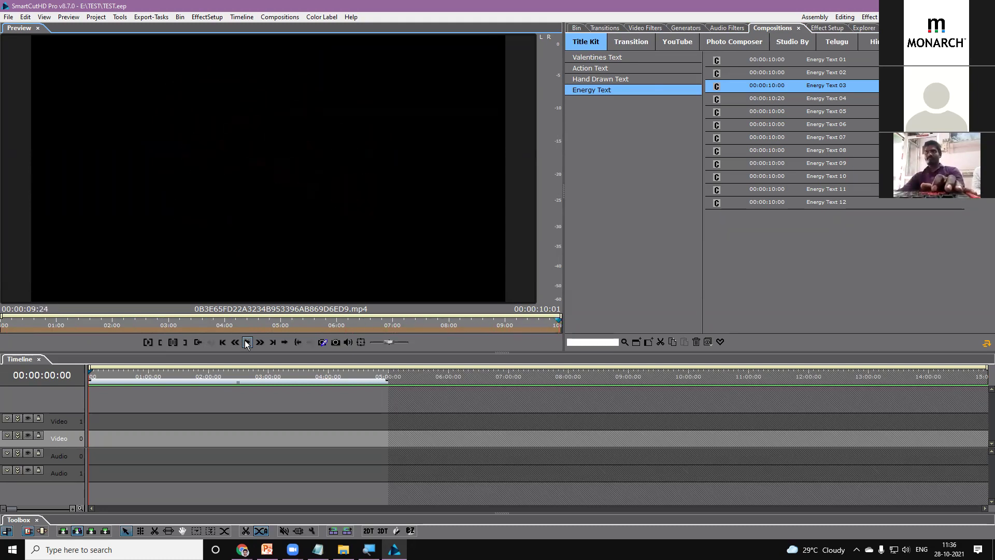
pyautogui.click(247, 342)
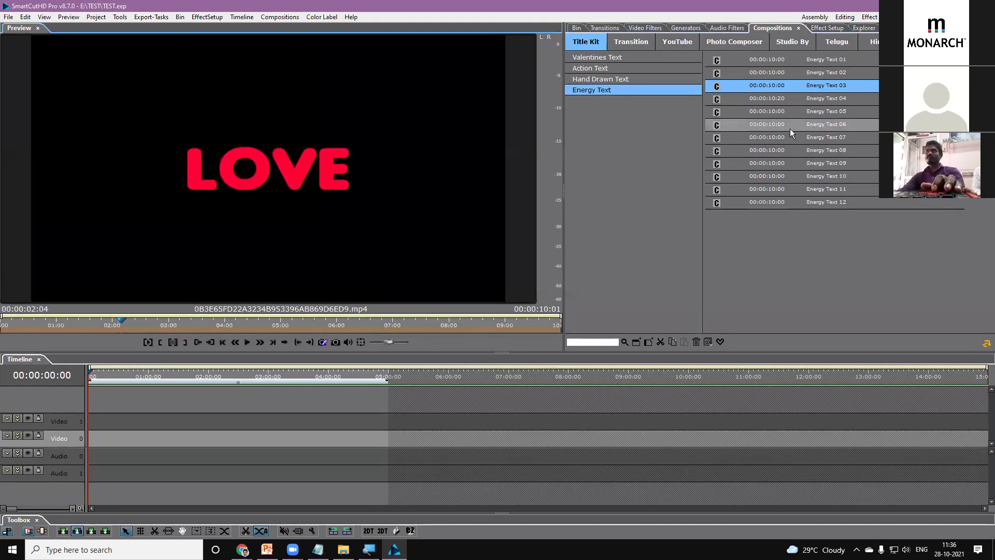
# Preview the Energy Text 06 and Energy Text 11 compositions by playing each one.
pyautogui.doubleClick(758, 125)
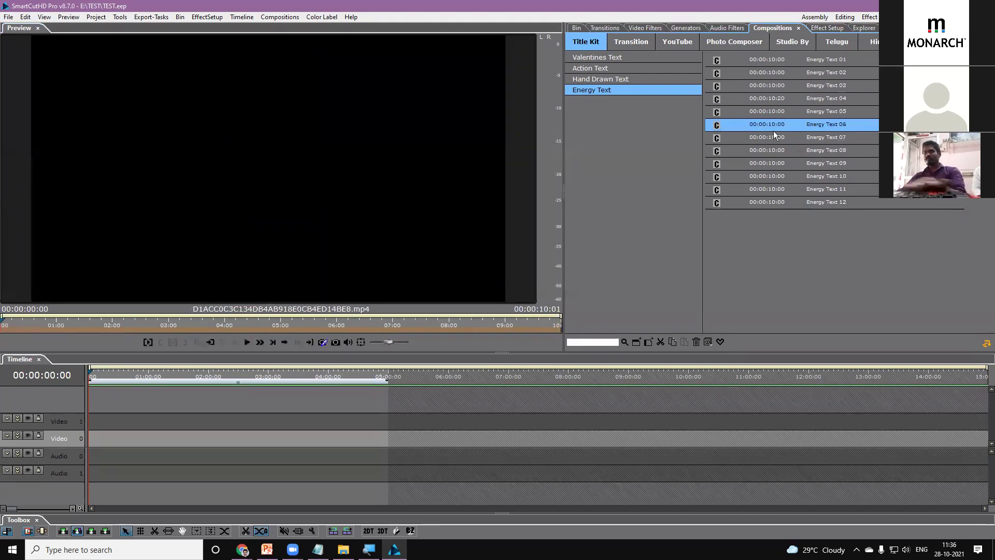
pyautogui.click(245, 344)
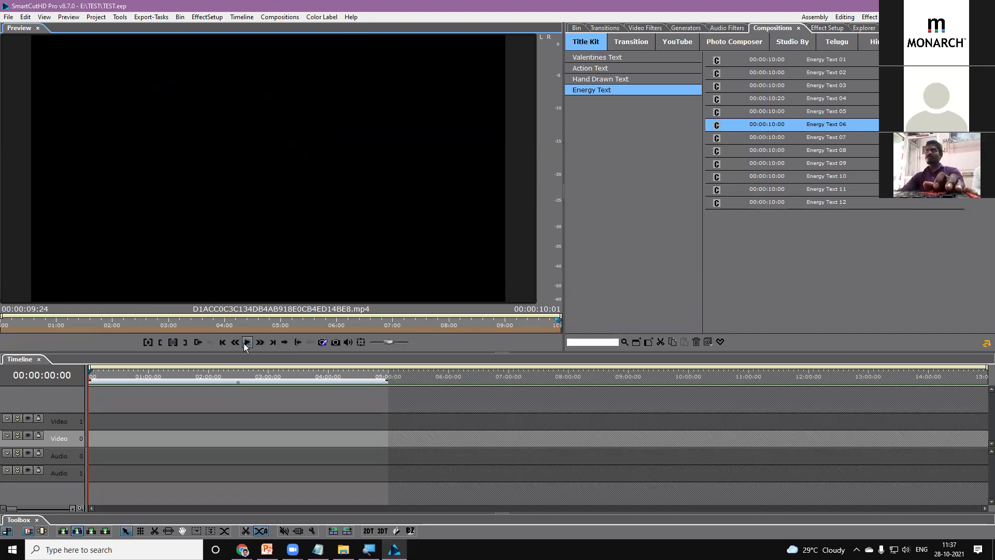
pyautogui.click(770, 187)
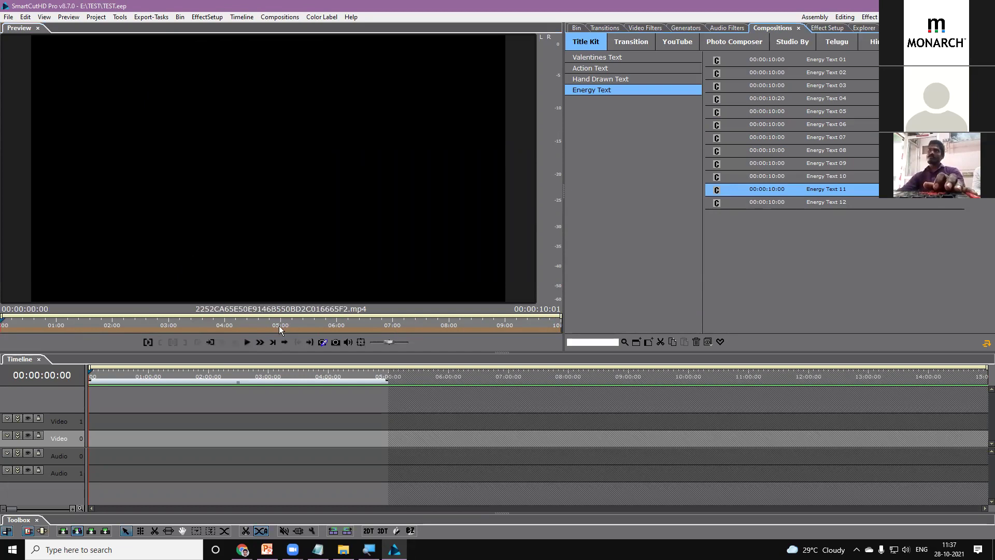
pyautogui.click(246, 343)
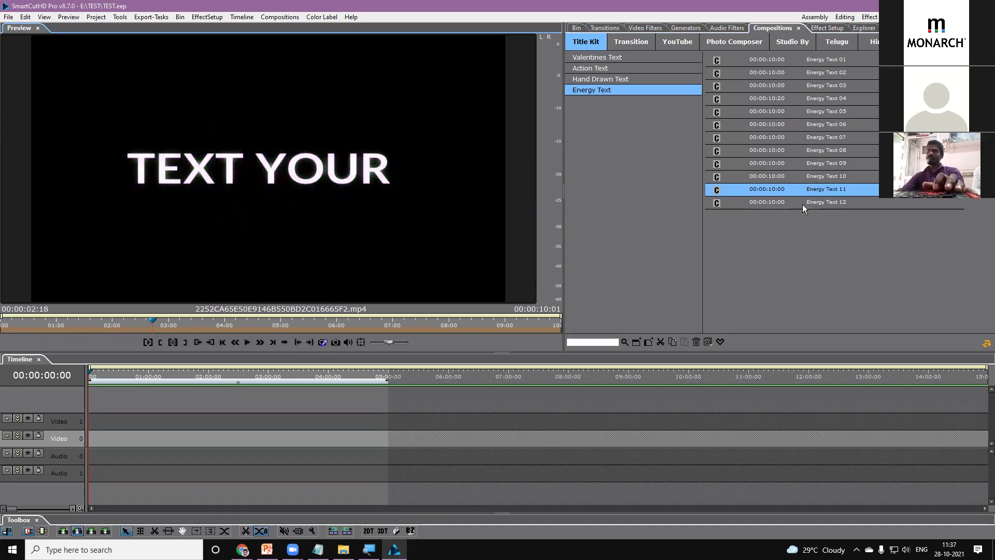
# Preview the Energy Text 12, Energy Text 02 and Energy Text 05 compositions by playing each one.
pyautogui.press('Down')
pyautogui.click(246, 343)
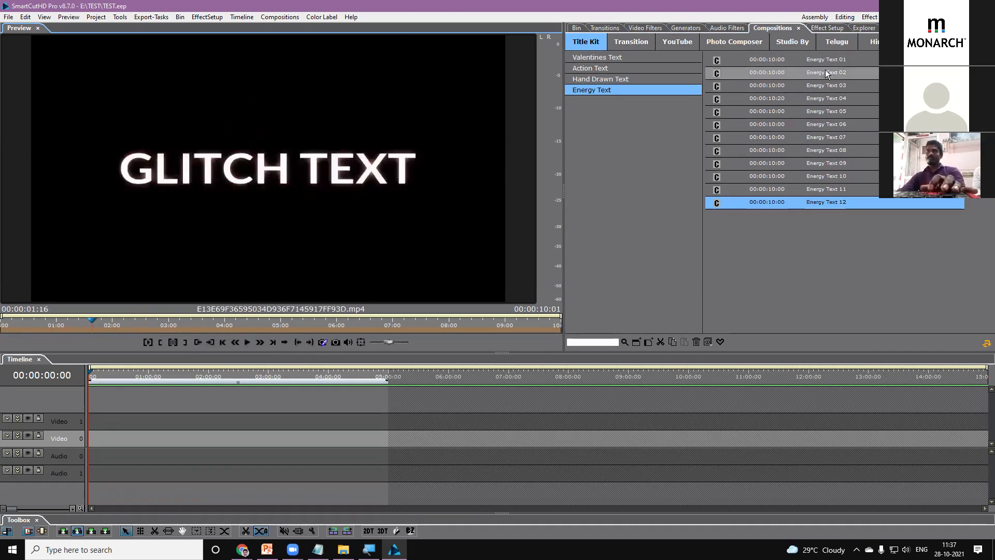
pyautogui.click(826, 74)
pyautogui.click(246, 343)
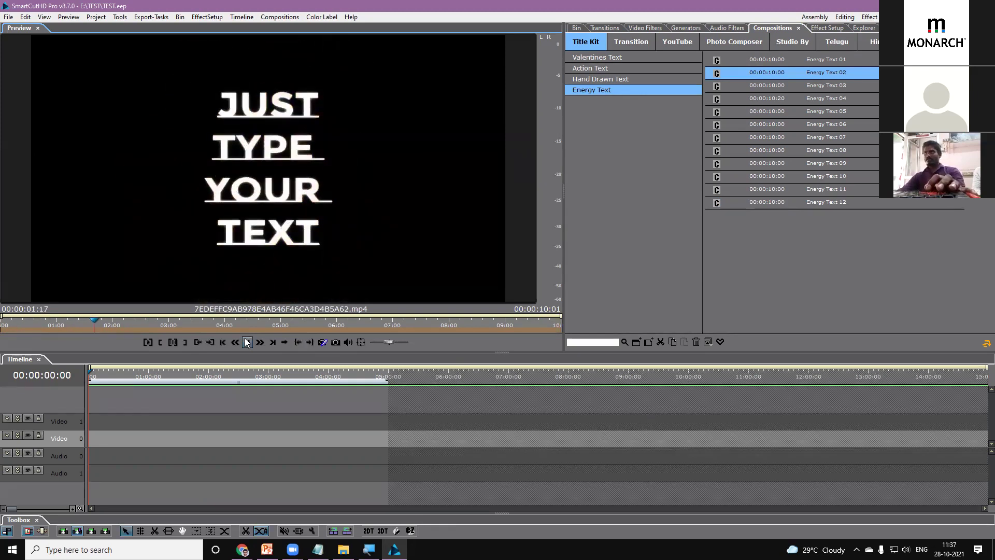
pyautogui.click(732, 112)
pyautogui.click(247, 343)
pyautogui.click(247, 342)
# Add the Energy Text 05 composition to the Video 0 track of the timeline.
pyautogui.moveTo(138, 475); pyautogui.dragTo(68, 440)
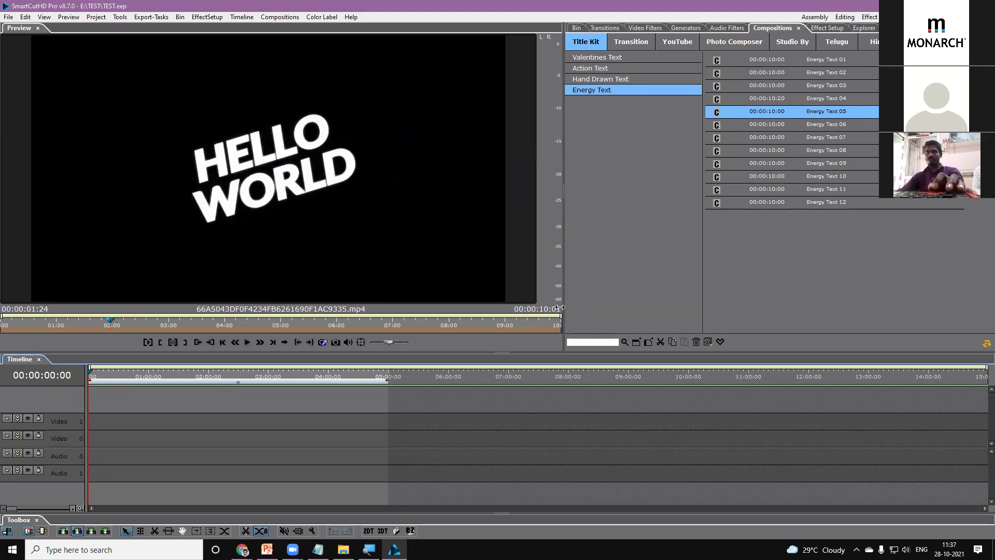
pyautogui.click(55, 440)
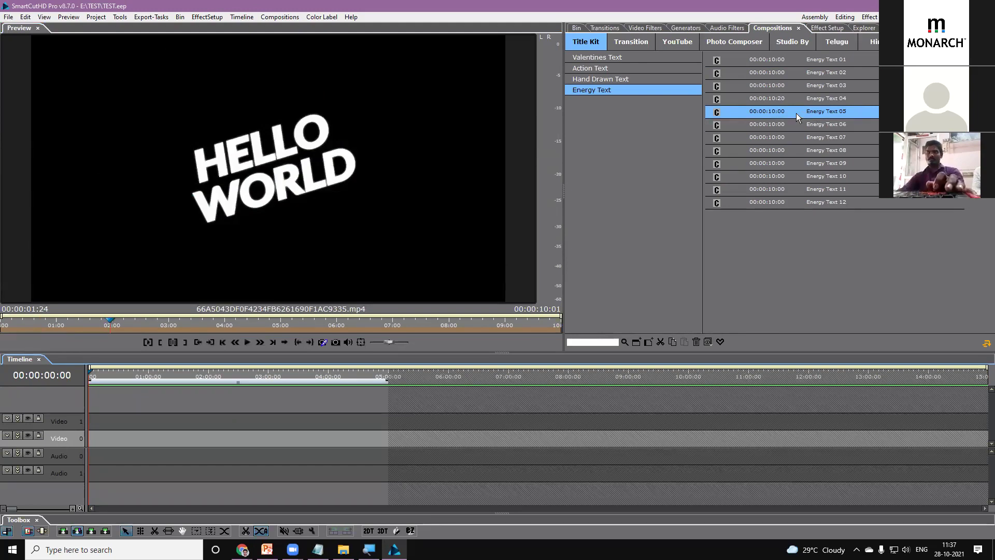
pyautogui.rightClick(744, 112)
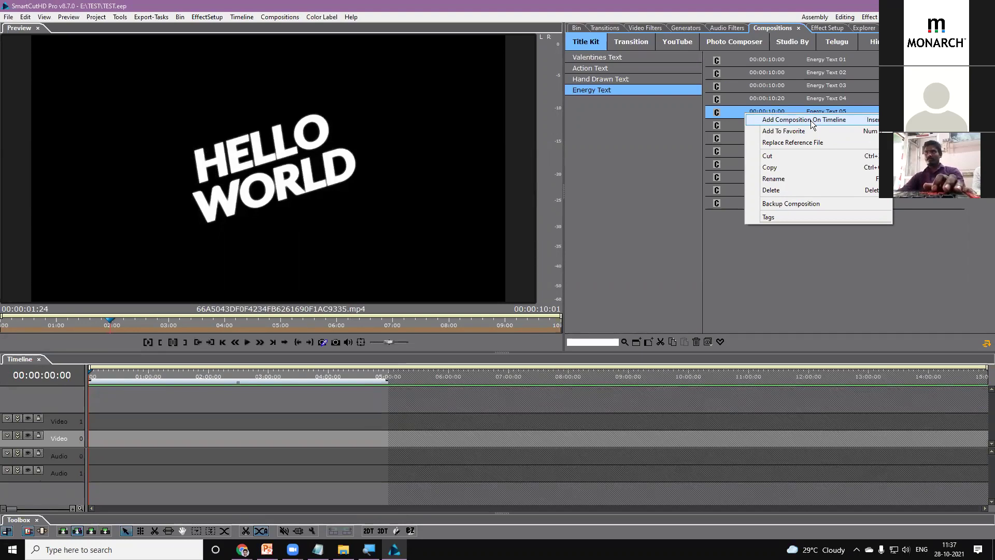
pyautogui.click(856, 120)
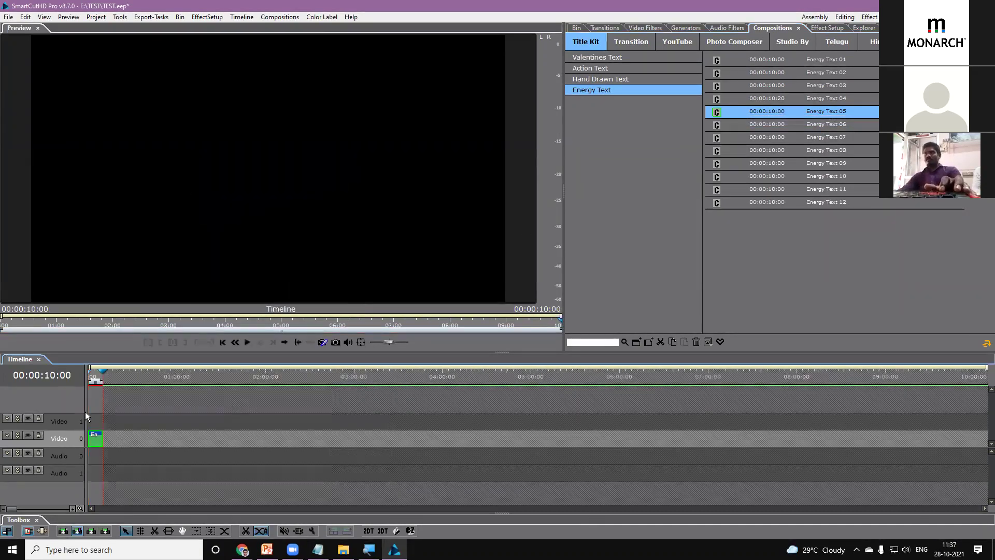
pyautogui.click(54, 440)
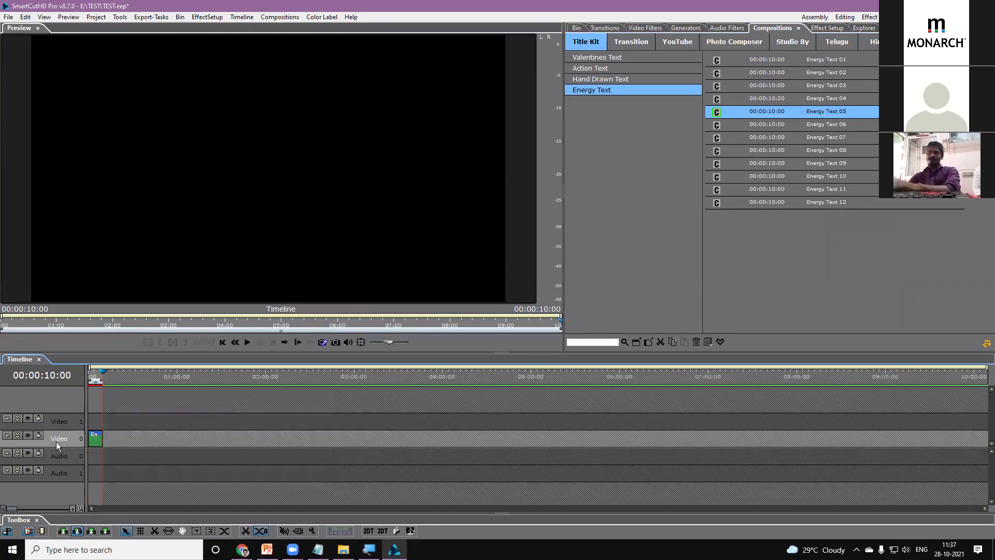
# Play the Energy Text 05 clip on the timeline from its start and review the title animation.
pyautogui.click(89, 377)
pyautogui.moveTo(88, 374); pyautogui.dragTo(74, 373)
pyautogui.press('space')
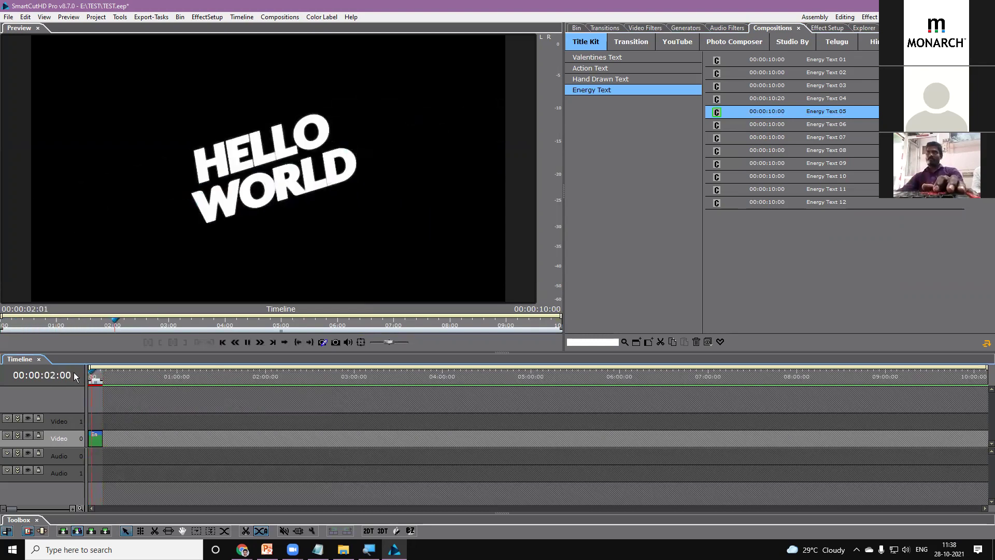
pyautogui.press('space')
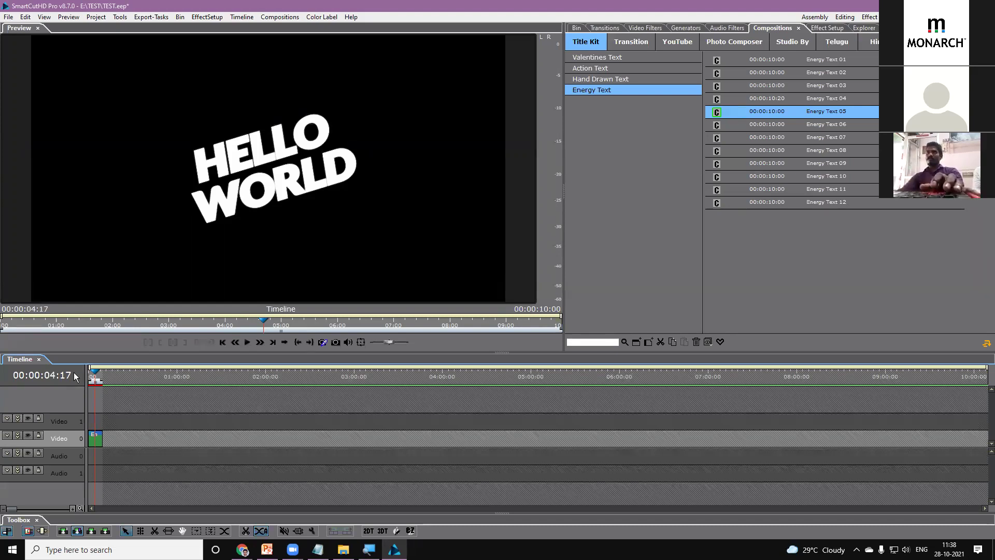
pyautogui.press('+')
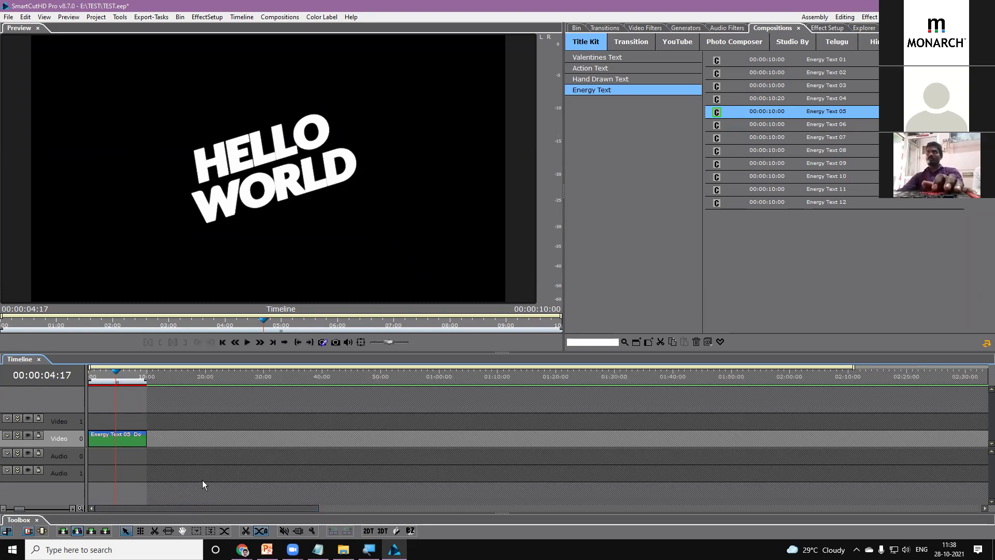
pyautogui.moveTo(98, 383)
pyautogui.mouseDown()
pyautogui.moveTo(87, 376)
pyautogui.moveTo(97, 372)
pyautogui.mouseUp()
pyautogui.press('space')
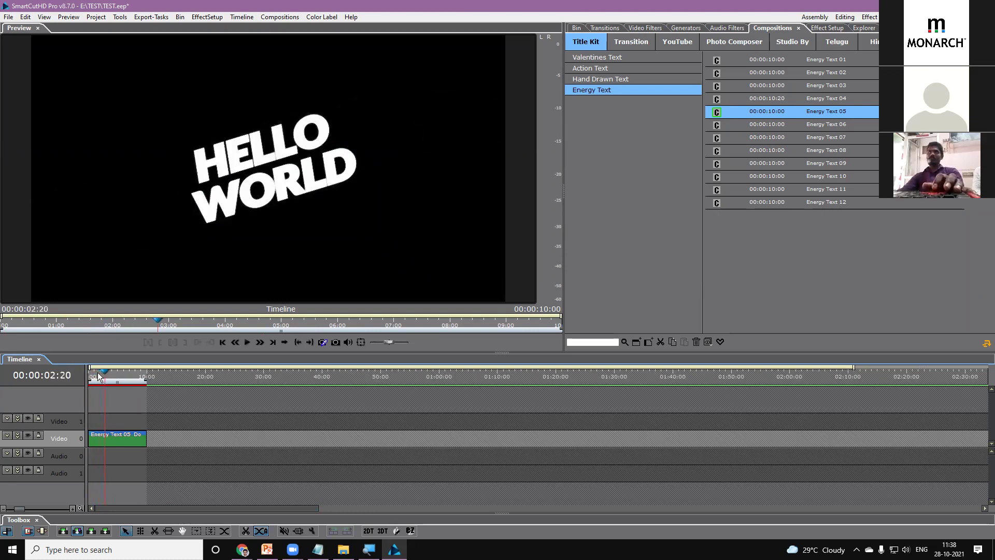
# Open the Energy Text 05 clip for editing, enlarge the timeline area and expand the Video 2, Video 1 and Video 0 tracks.
pyautogui.click(109, 442)
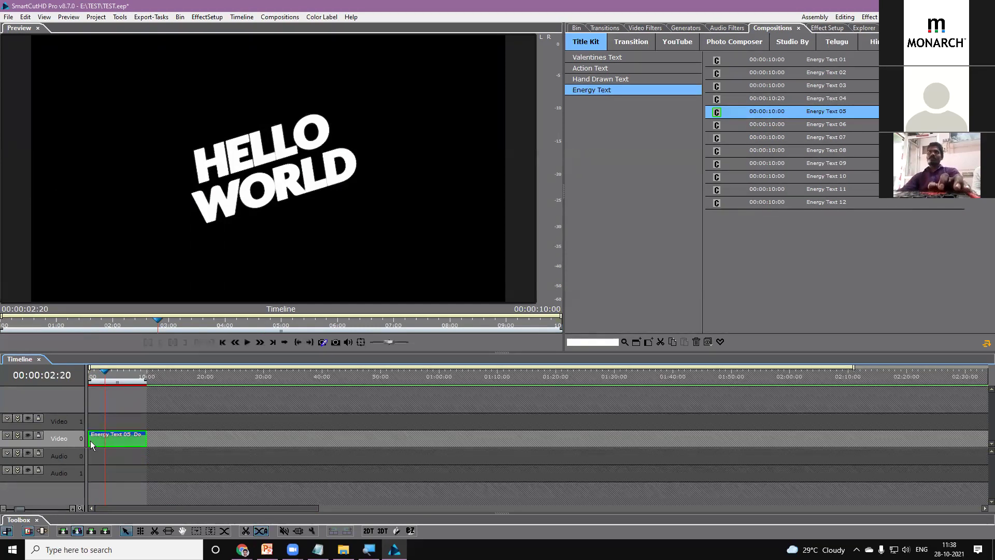
pyautogui.doubleClick(110, 441)
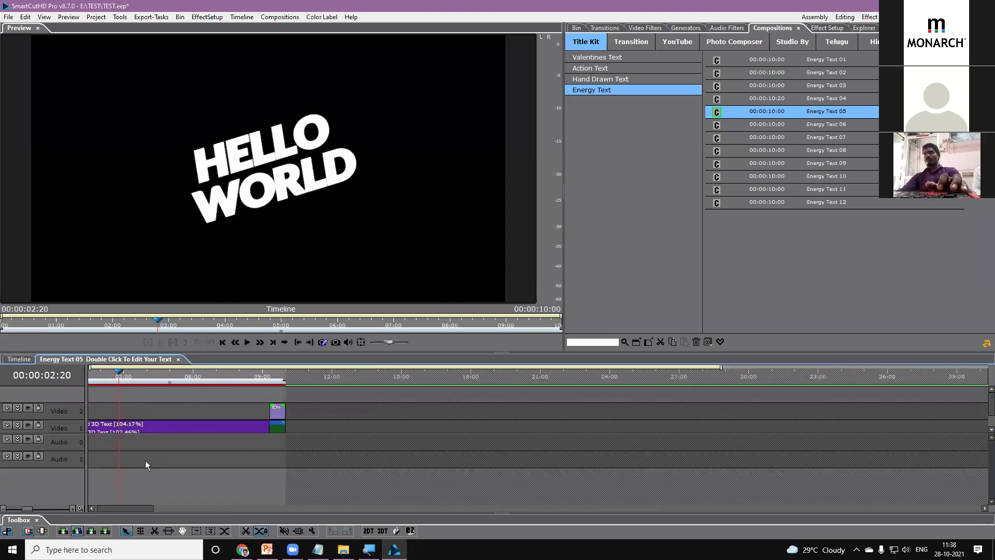
pyautogui.click(17, 408)
pyautogui.moveTo(329, 353); pyautogui.dragTo(329, 270)
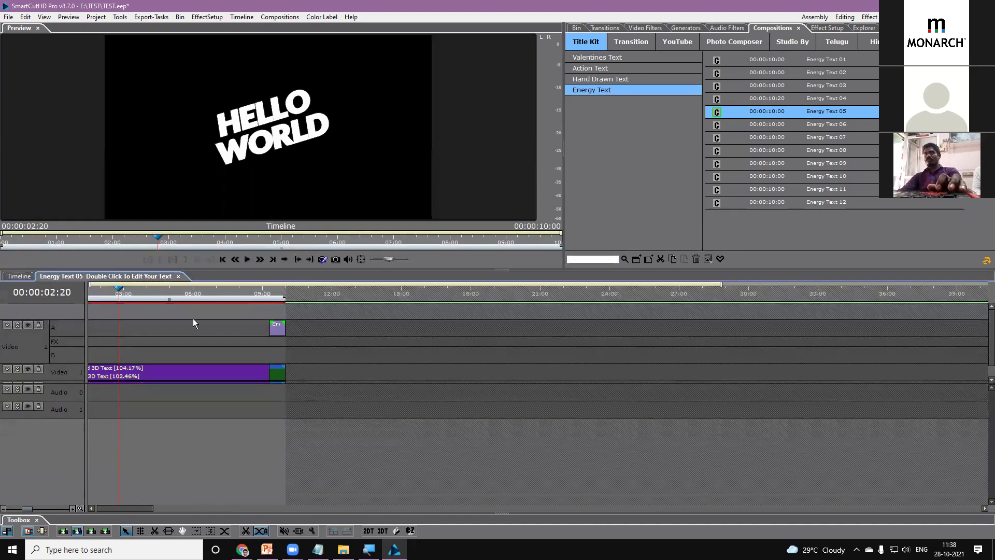
pyautogui.click(47, 385)
pyautogui.moveTo(48, 384); pyautogui.dragTo(48, 461)
pyautogui.click(17, 433)
pyautogui.click(17, 449)
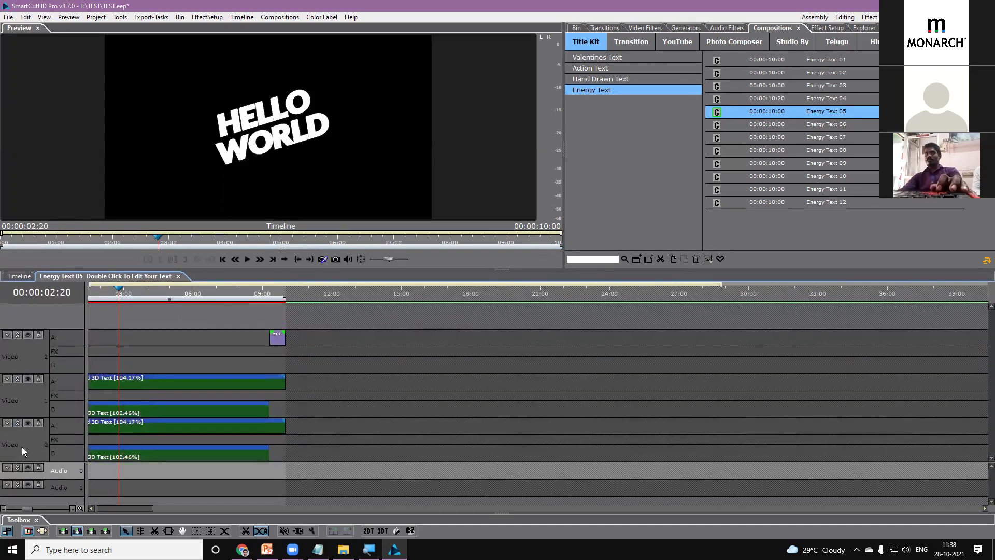
pyautogui.moveTo(132, 508); pyautogui.dragTo(68, 507)
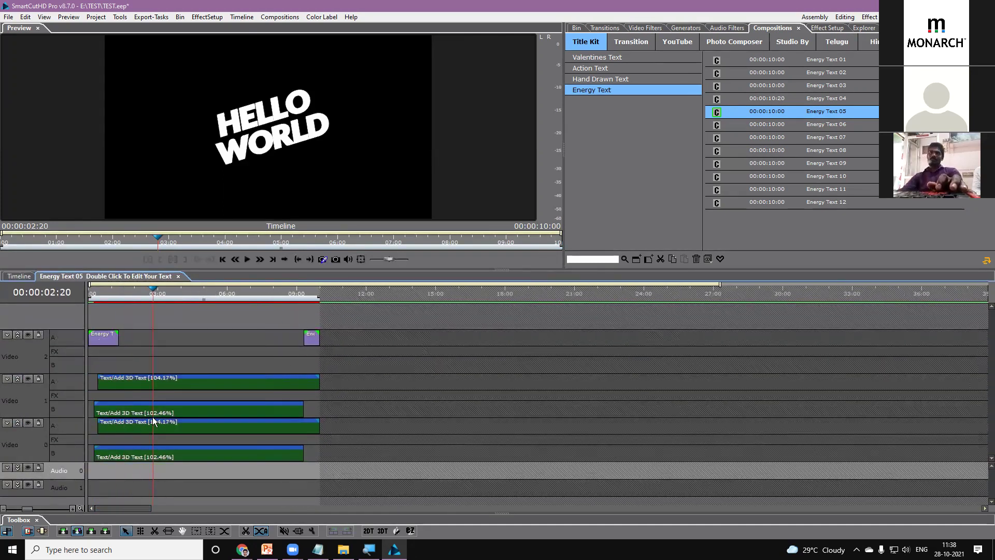
# Try to replace the word HELLO in the 3D text clip on sub-track B of Video 1, entering D.
pyautogui.moveTo(129, 289); pyautogui.dragTo(162, 296)
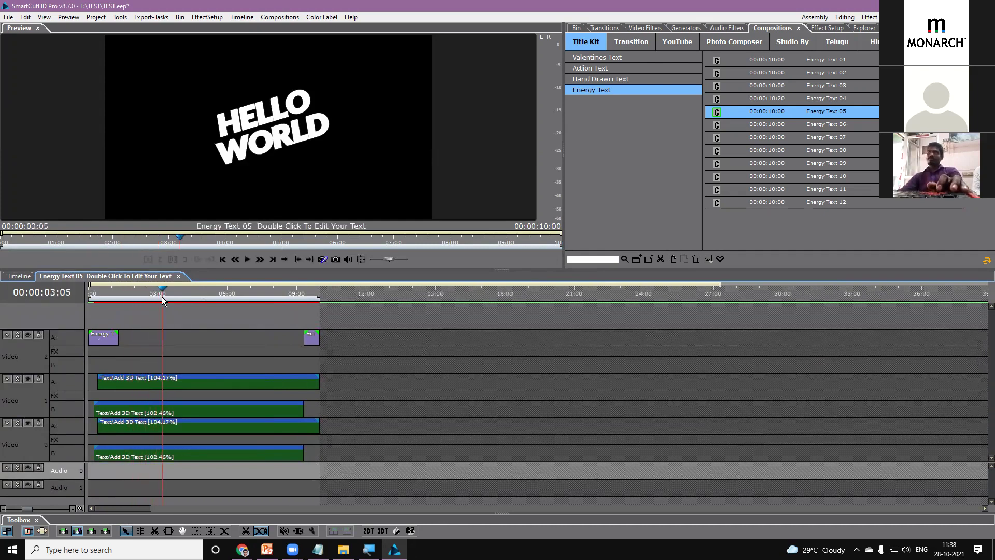
pyautogui.click(158, 412)
pyautogui.doubleClick(158, 412)
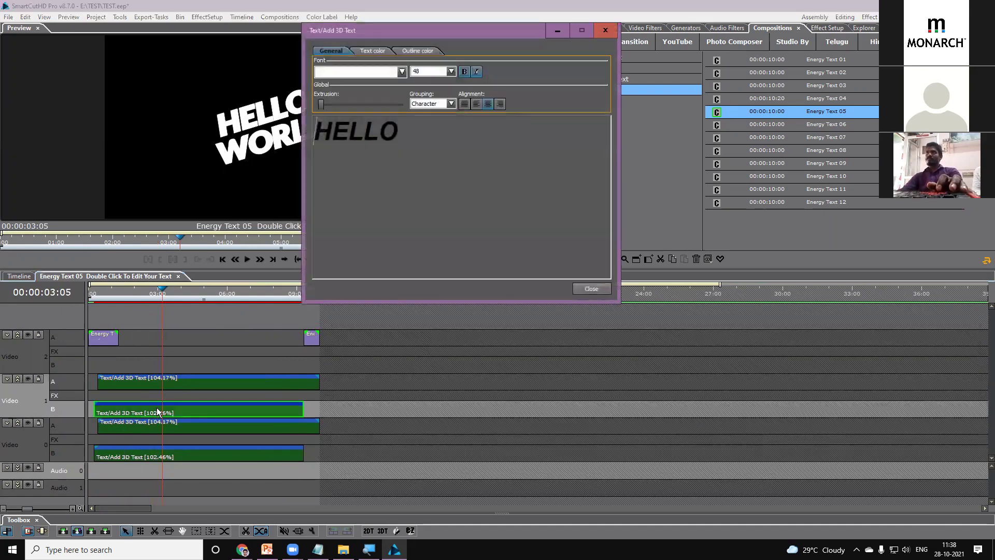
pyautogui.moveTo(444, 130); pyautogui.dragTo(225, 132)
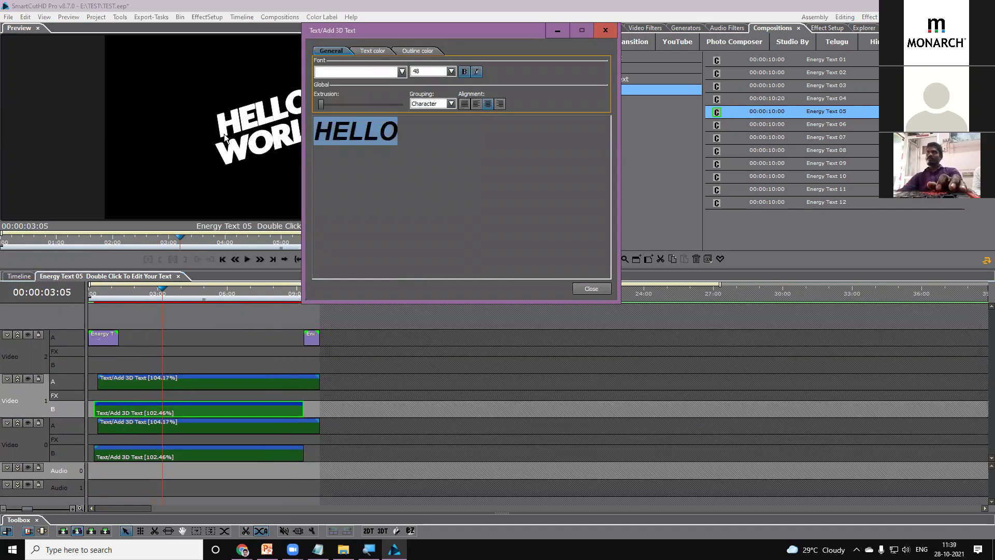
pyautogui.write('D')
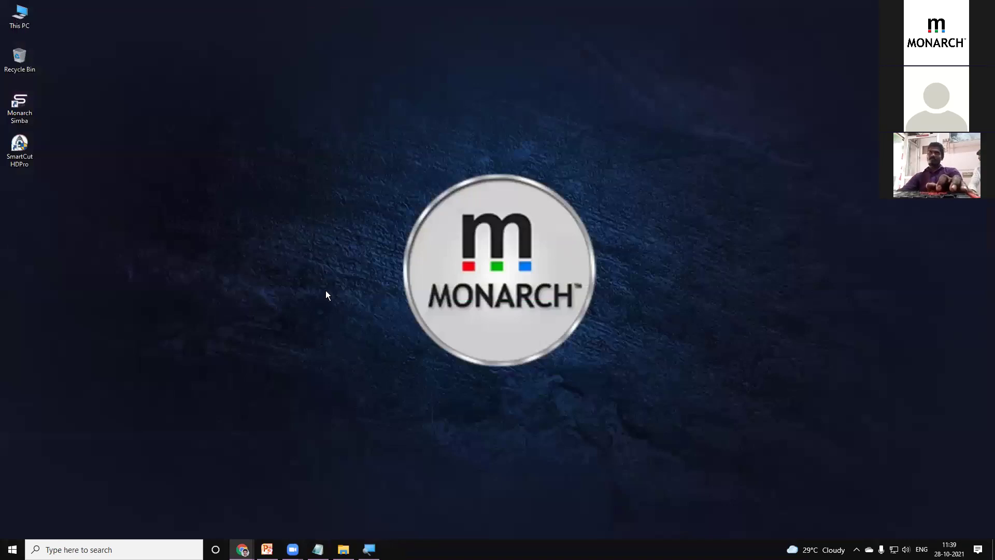
# Refresh the desktop and relaunch SmartCutHD Pro.
pyautogui.rightClick(326, 290)
pyautogui.click(256, 337)
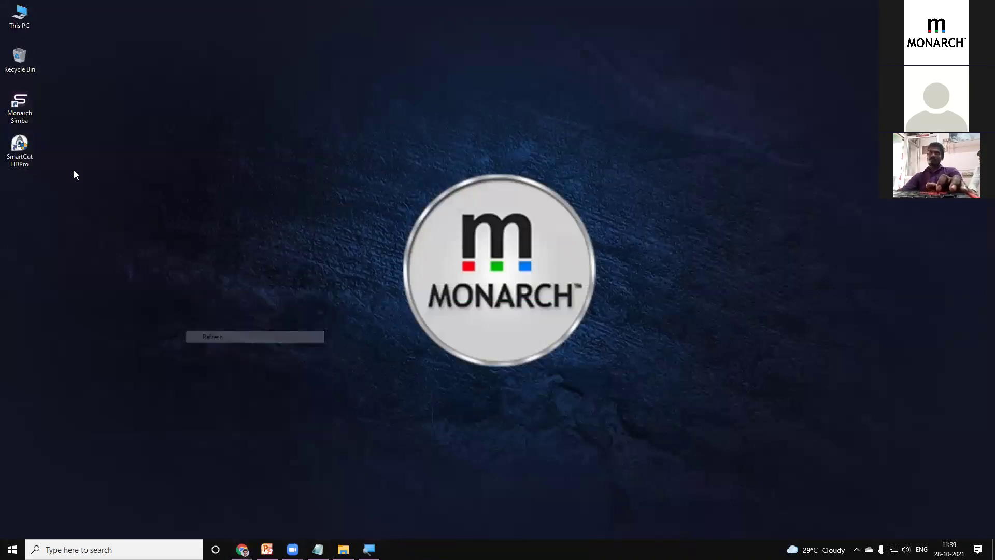
pyautogui.doubleClick(26, 154)
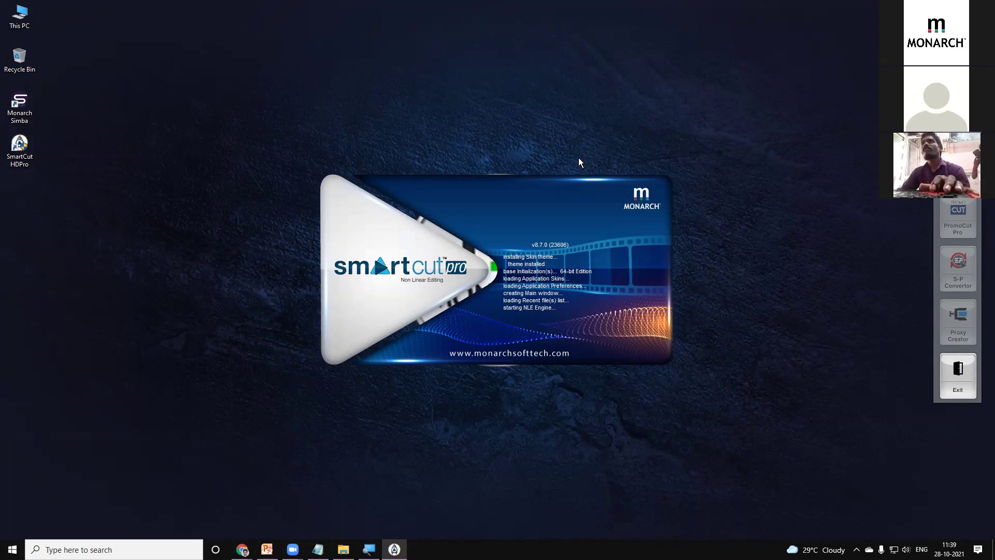
pyautogui.press('Return')
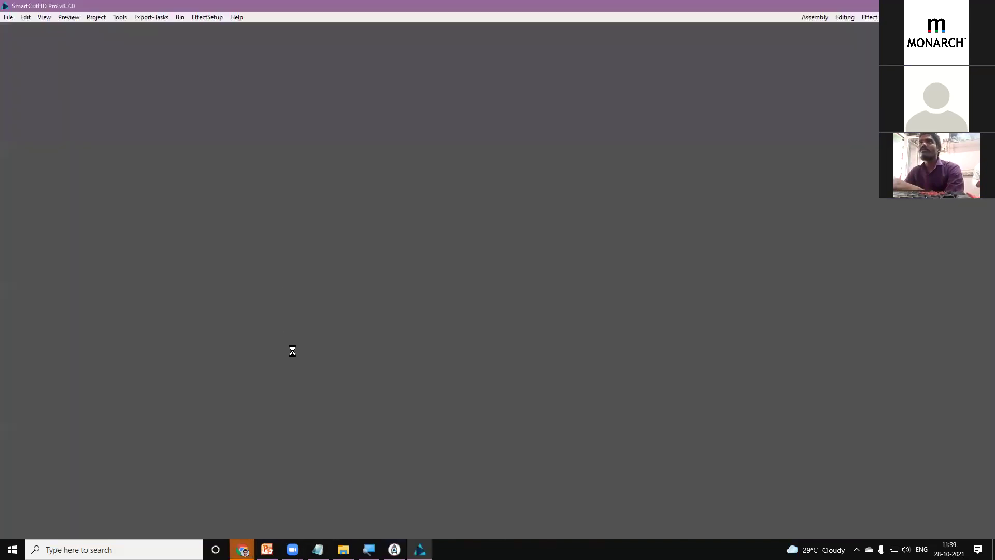
# Switch to Chrome and view the Title Kit sheet of the SCPRO Content download links spreadsheet.
pyautogui.moveTo(242, 549)
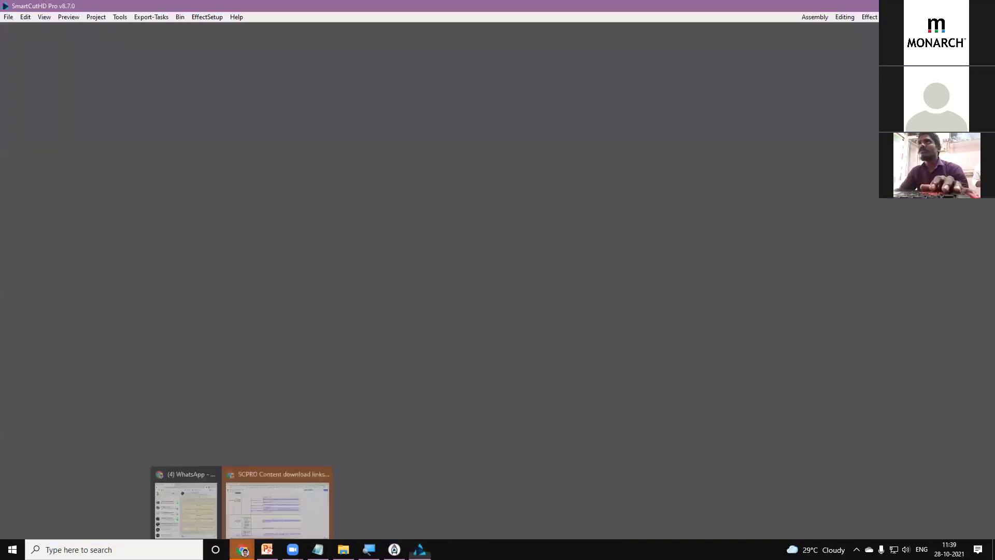
pyautogui.click(265, 509)
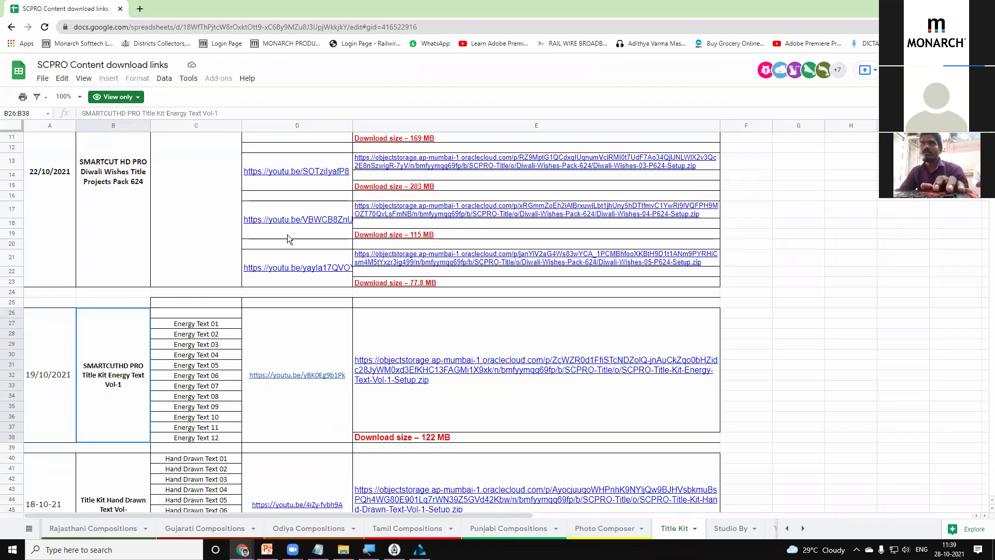
pyautogui.moveTo(304, 280)
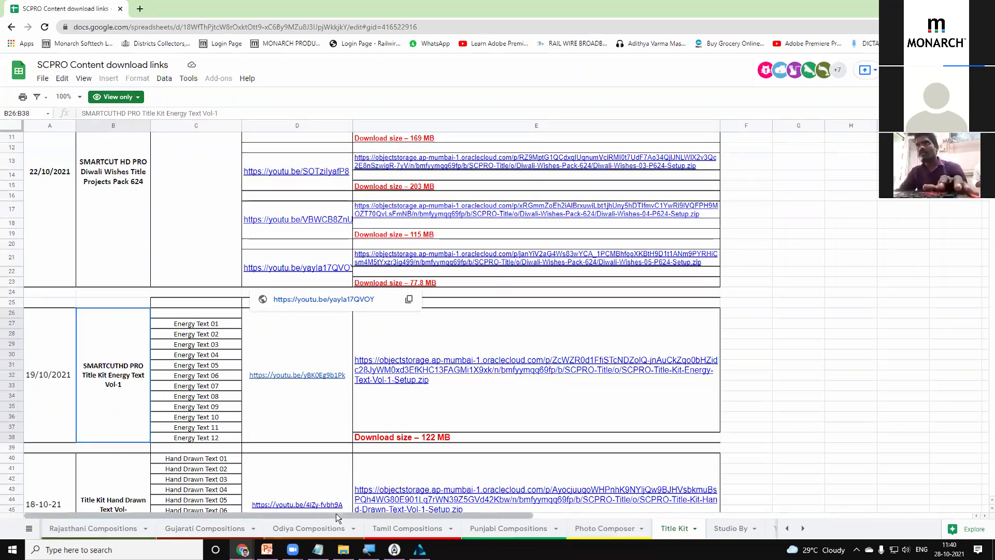
# Return to SmartCutHD Pro, open the first TEST project among the recent projects and select the Video 0 track.
pyautogui.click(420, 549)
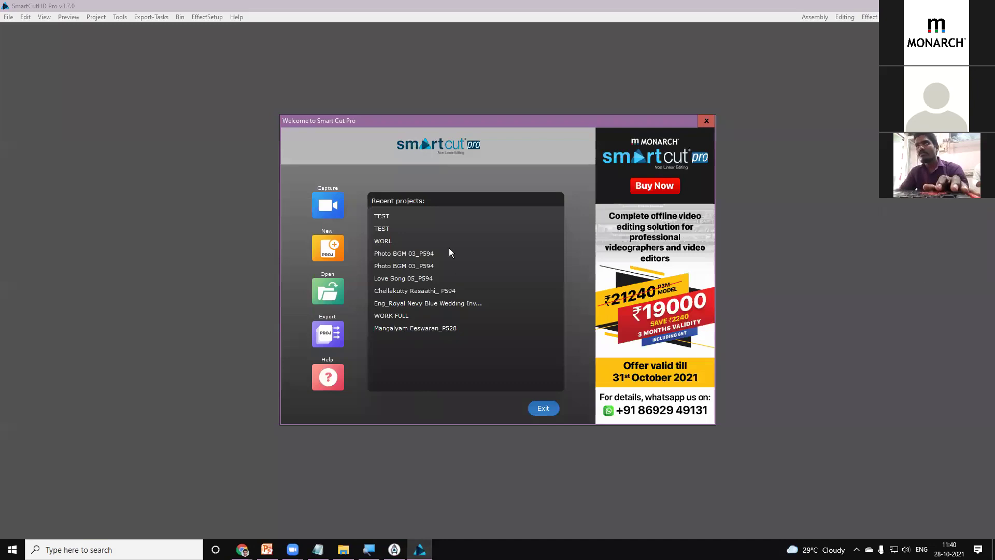
pyautogui.click(384, 216)
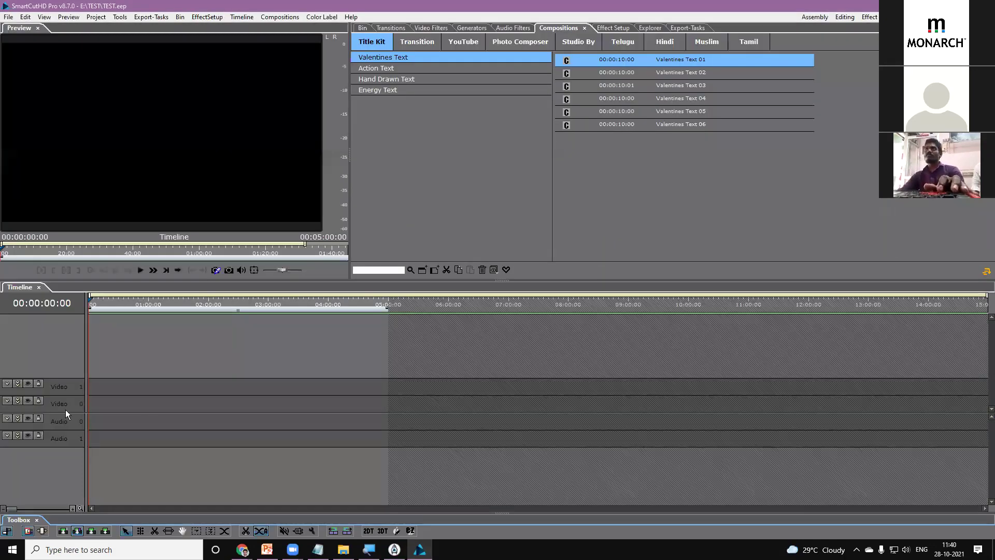
pyautogui.click(65, 409)
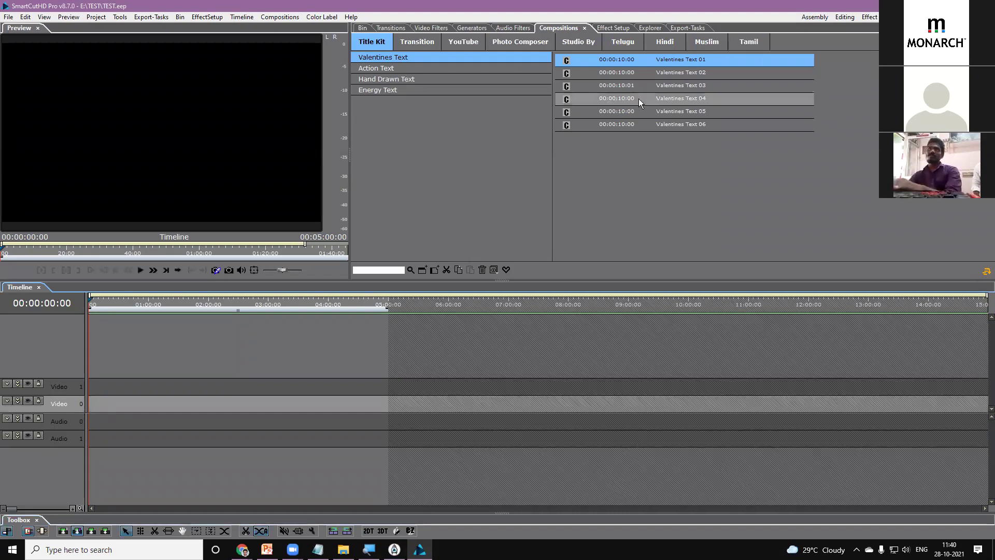
# Preview the Valentines Text 02 composition by playing it and pausing once the wedding title is formed.
pyautogui.click(626, 72)
pyautogui.click(140, 270)
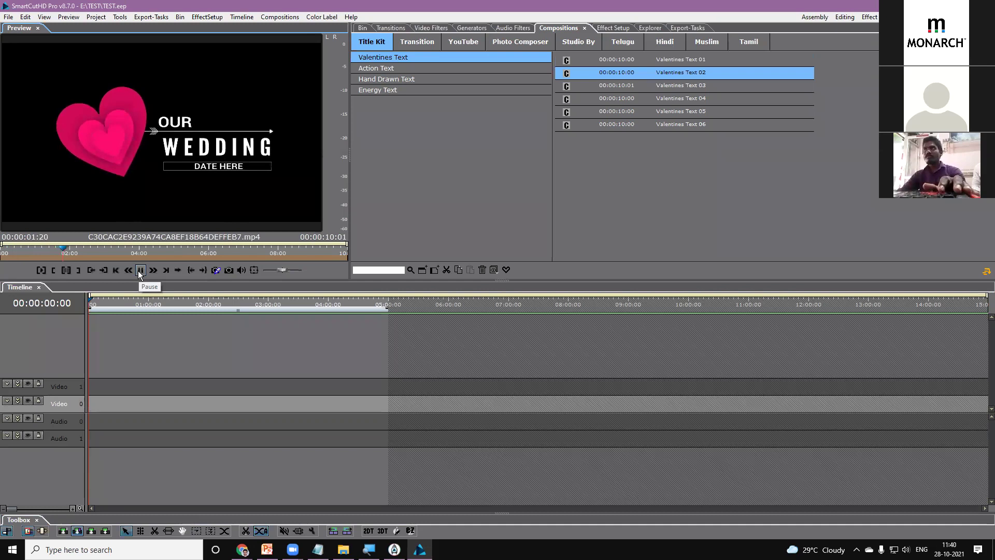
pyautogui.click(138, 270)
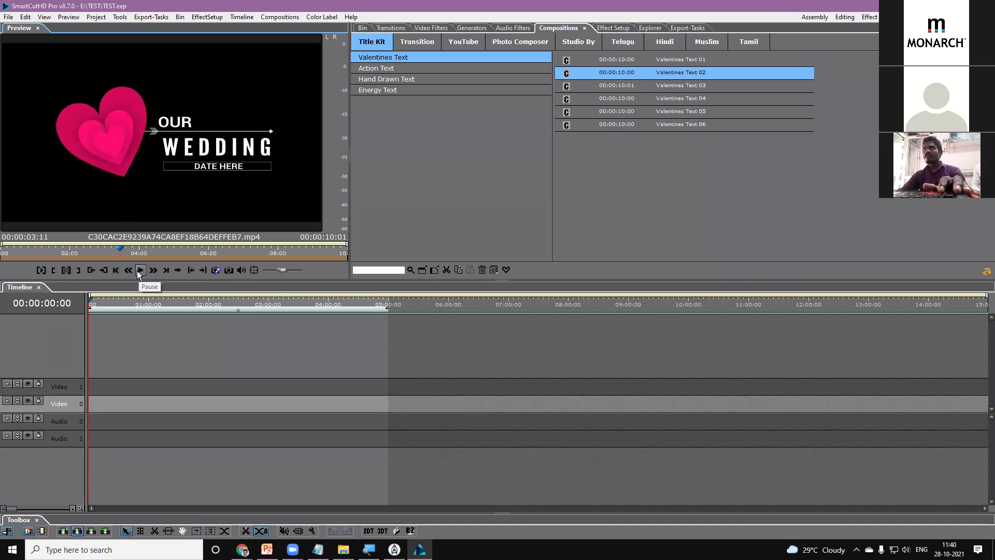
# Place the Valentines Text 02 composition at the start of the Video 0 track and move the playhead to 00:00:05:24.
pyautogui.rightClick(655, 75)
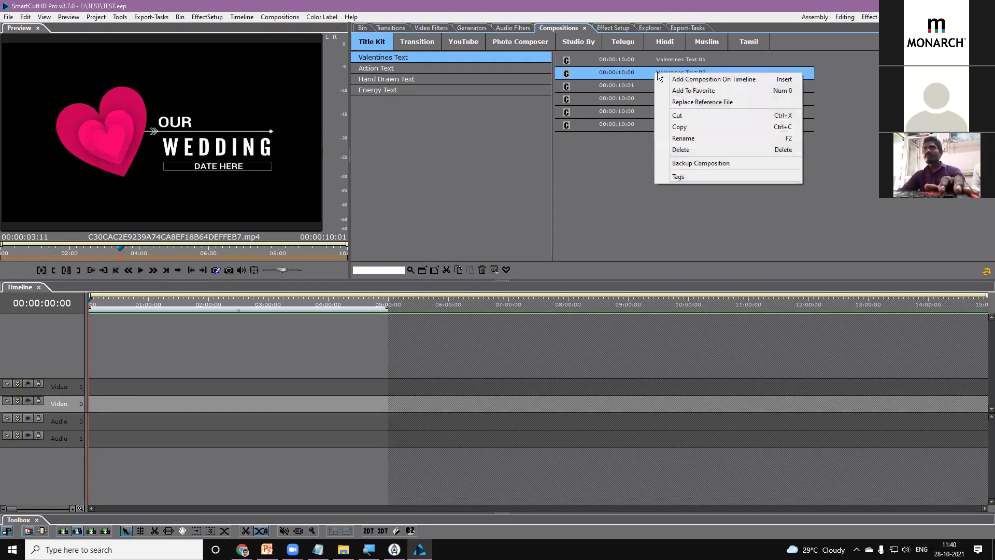
pyautogui.click(613, 73)
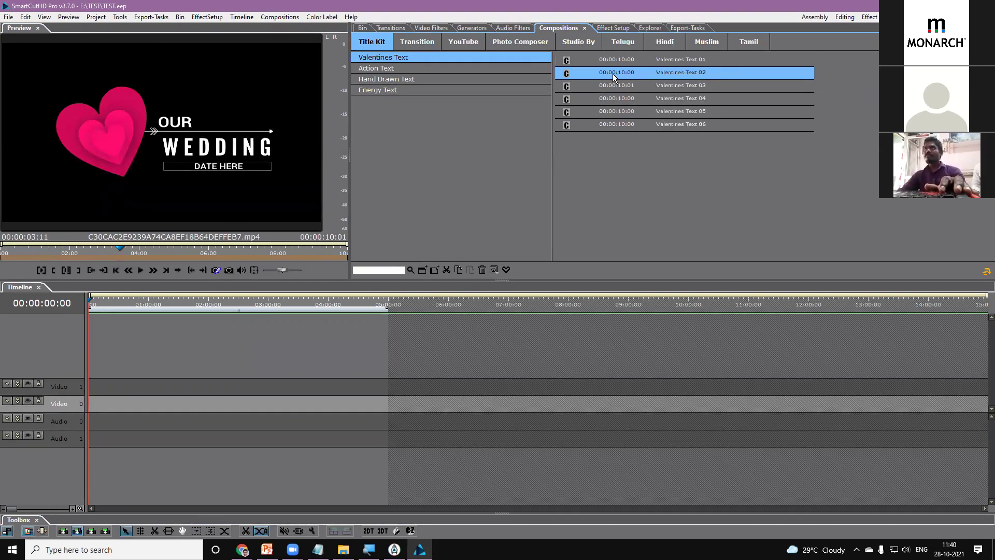
pyautogui.moveTo(589, 76); pyautogui.dragTo(89, 408)
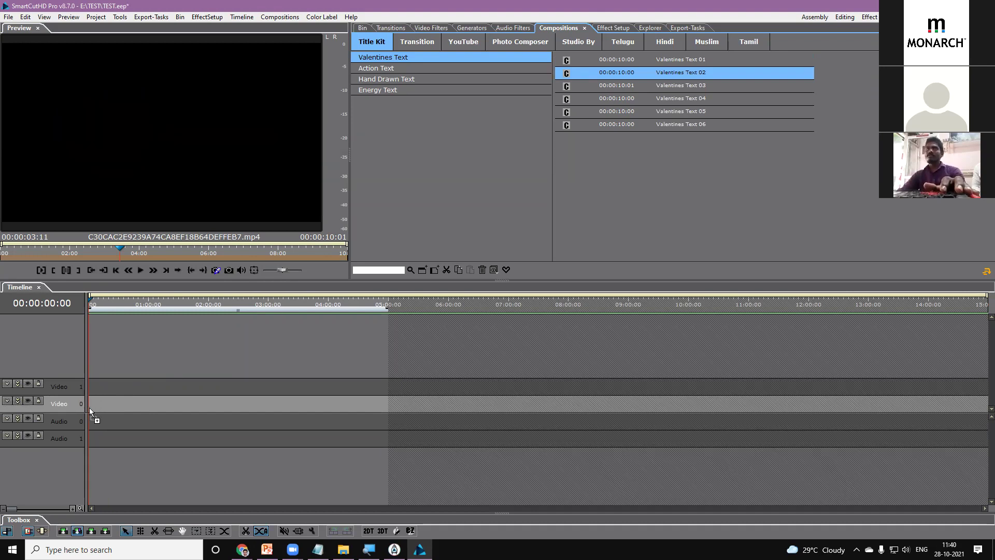
pyautogui.click(97, 307)
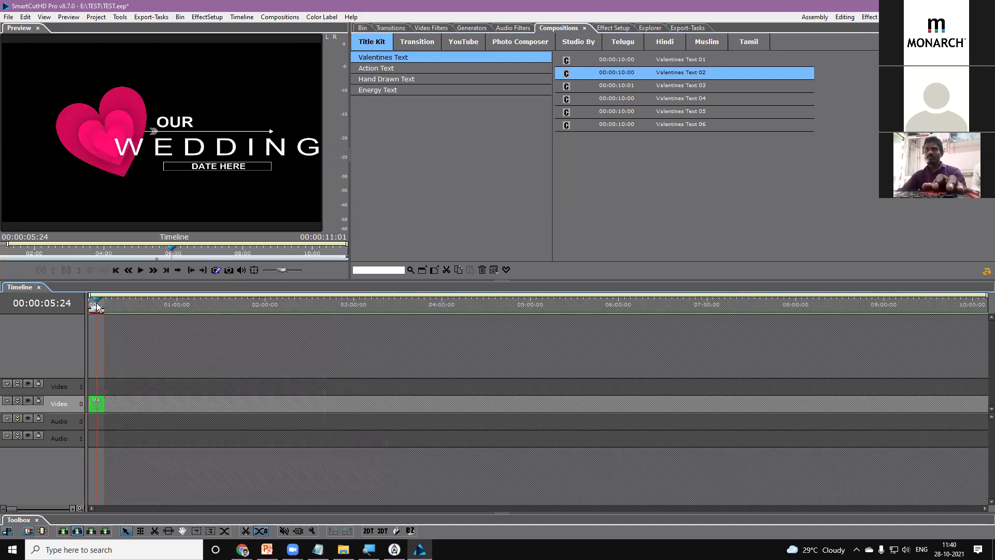
# Open the Valentines Text 02 composition from the Video 0 track as its own timeline, with the playhead at 00:00:02:15.
pyautogui.scroll(2, 343, 511)
pyautogui.moveTo(404, 510); pyautogui.dragTo(141, 500)
pyautogui.moveTo(145, 402); pyautogui.dragTo(127, 403)
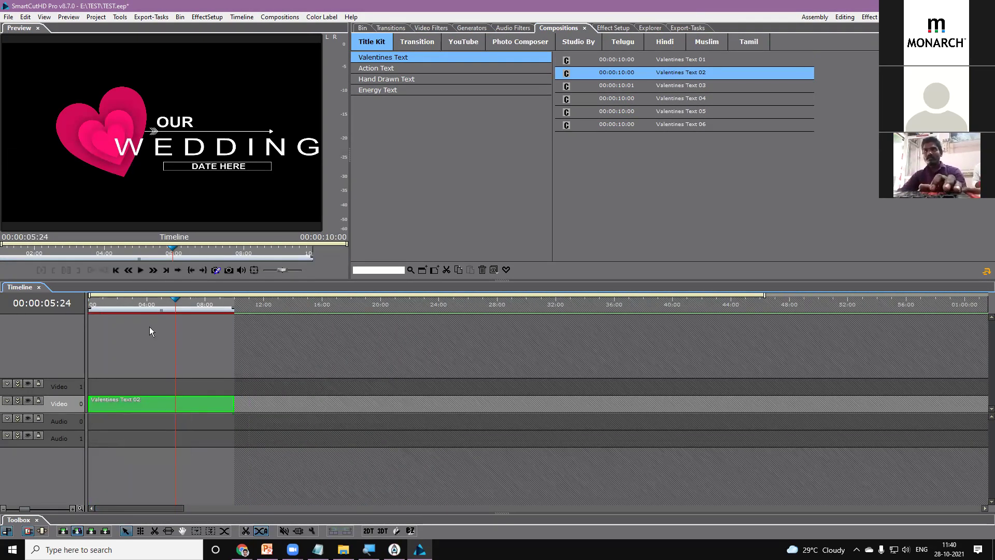
pyautogui.moveTo(116, 303)
pyautogui.mouseDown()
pyautogui.moveTo(100, 304)
pyautogui.moveTo(128, 303)
pyautogui.mouseUp()
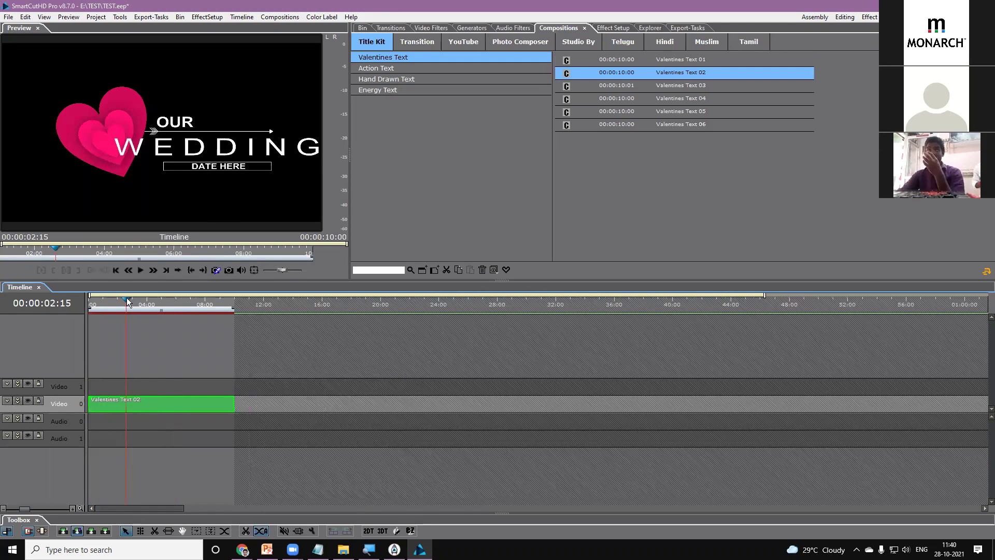
pyautogui.doubleClick(139, 406)
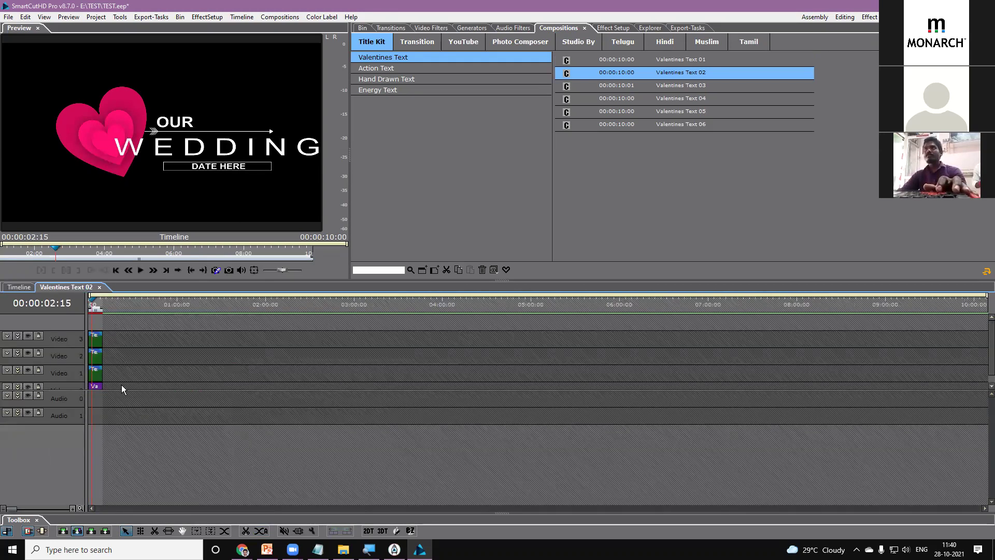
# Scrub through the start of the Valentines Text 02 timeline to review the title animation, stopping at 00:00:03:02.
pyautogui.scroll(4, 121, 385)
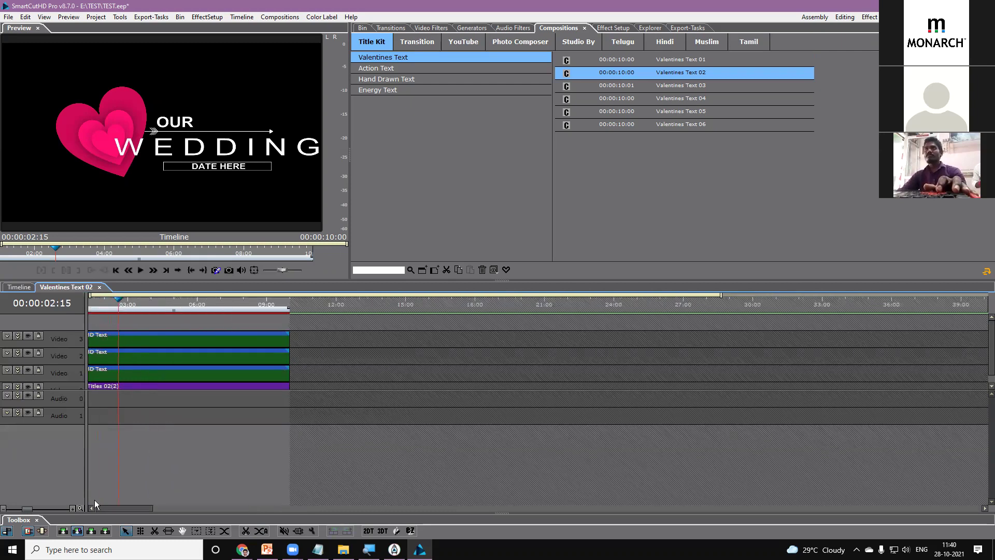
pyautogui.moveTo(105, 509); pyautogui.dragTo(98, 509)
pyautogui.click(102, 304)
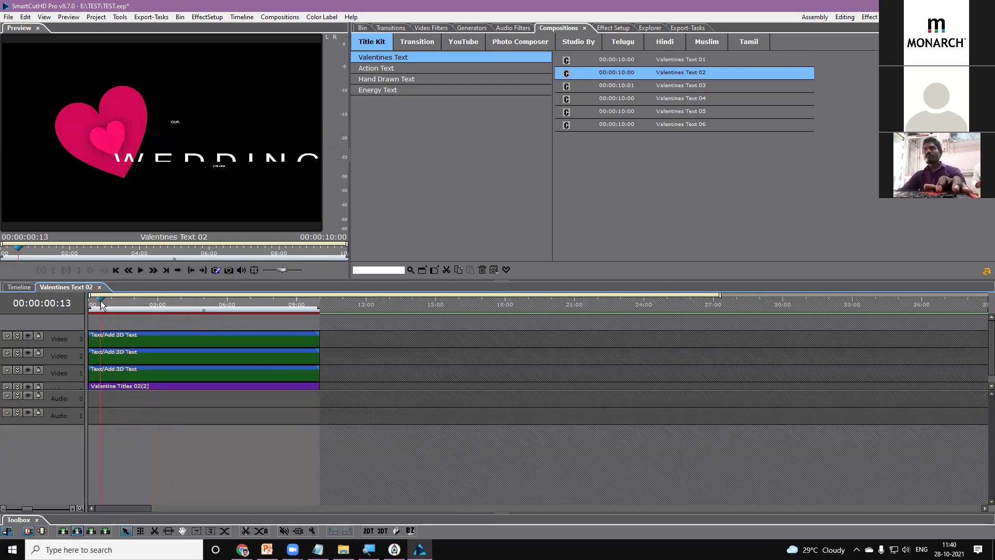
pyautogui.moveTo(120, 306); pyautogui.dragTo(158, 306)
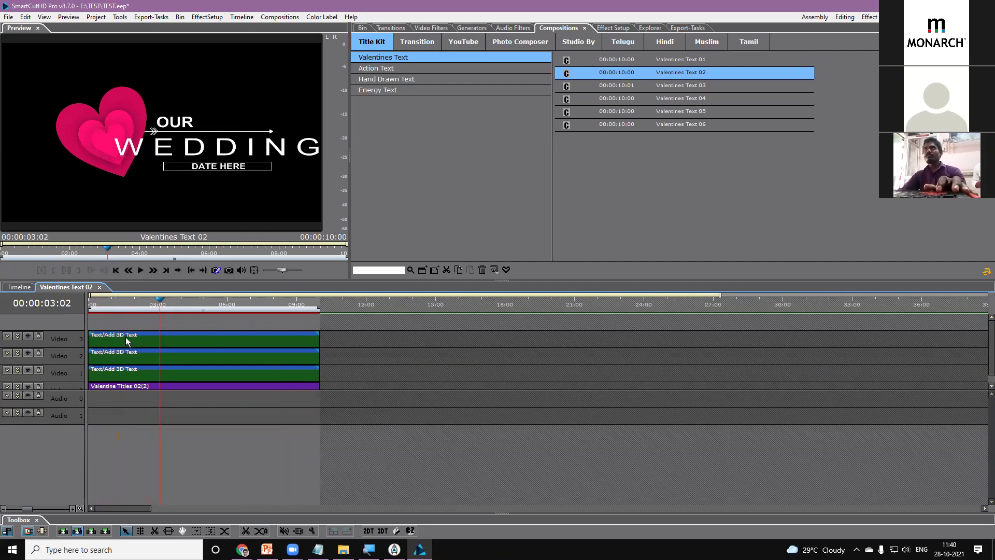
# Replace the WEDDING text of the 3D text clip on the Video 2 track with ENGAGEMENT.
pyautogui.click(129, 358)
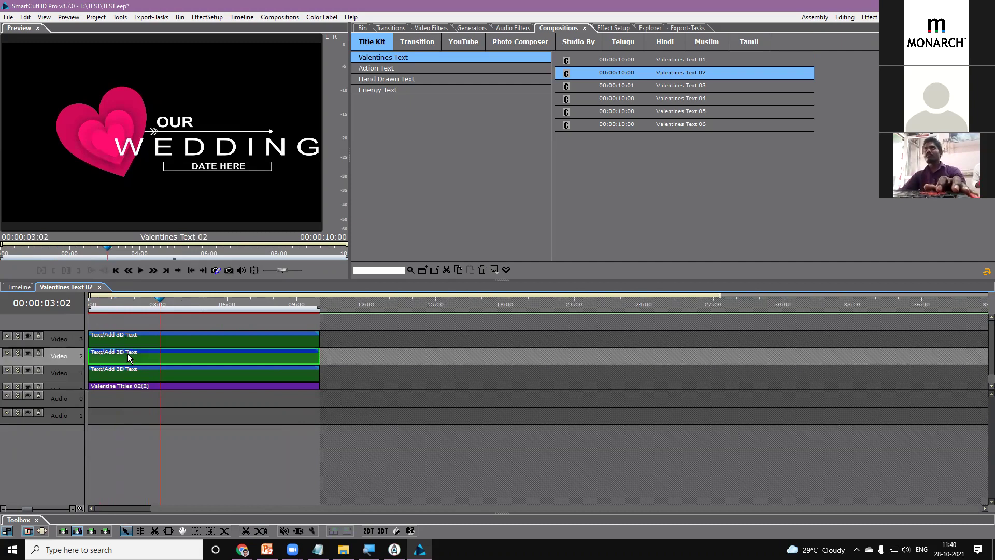
pyautogui.doubleClick(129, 358)
pyautogui.moveTo(502, 133); pyautogui.dragTo(297, 135)
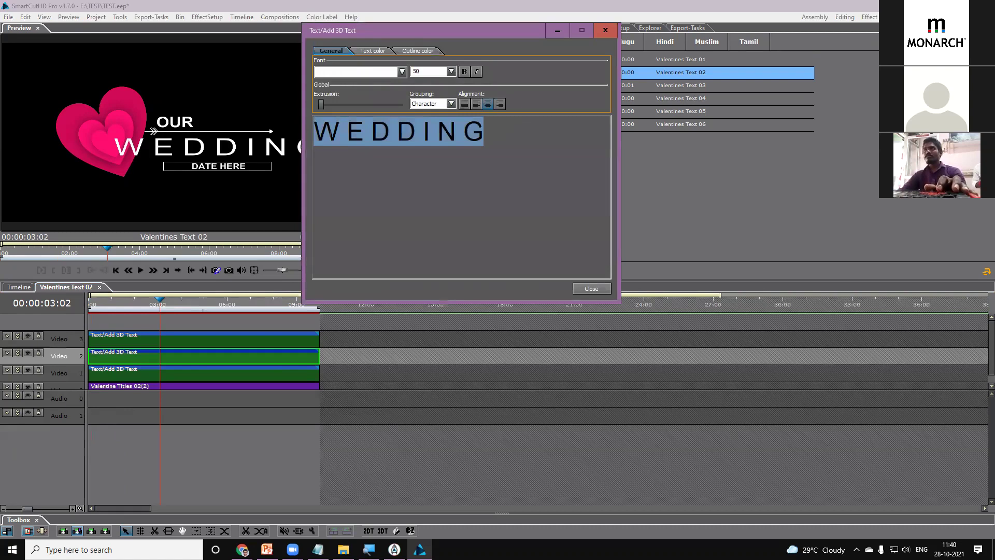
pyautogui.write('ENGAG')
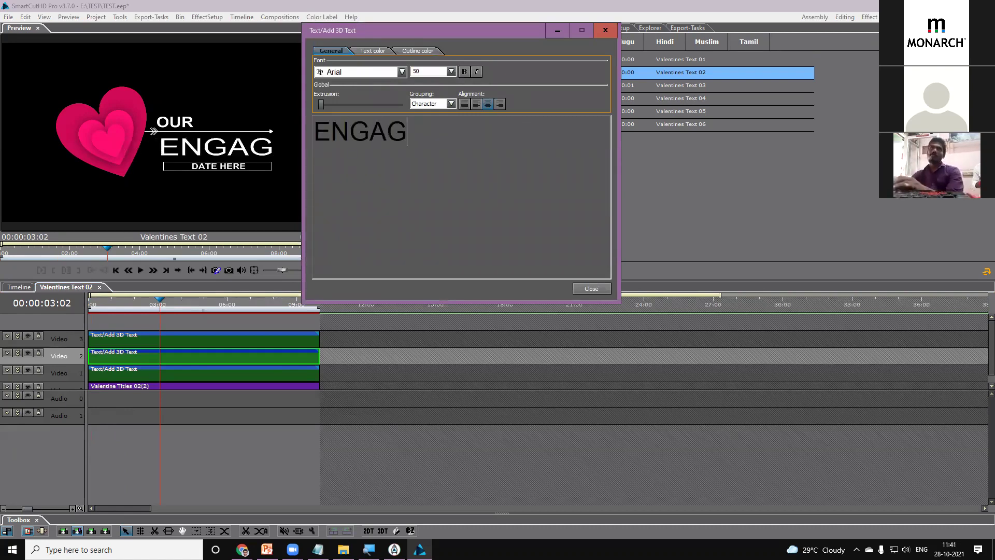
pyautogui.write('EMEN')
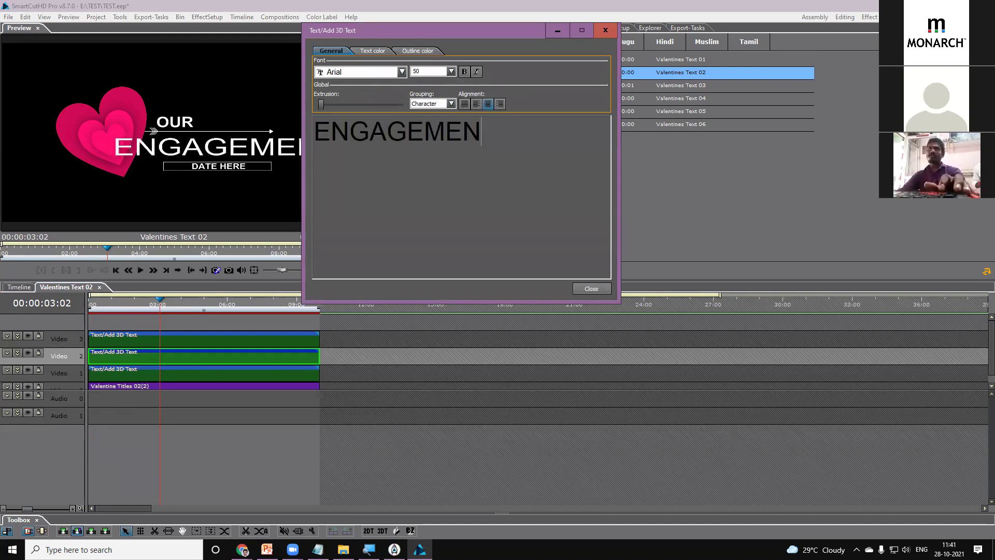
pyautogui.write('T')
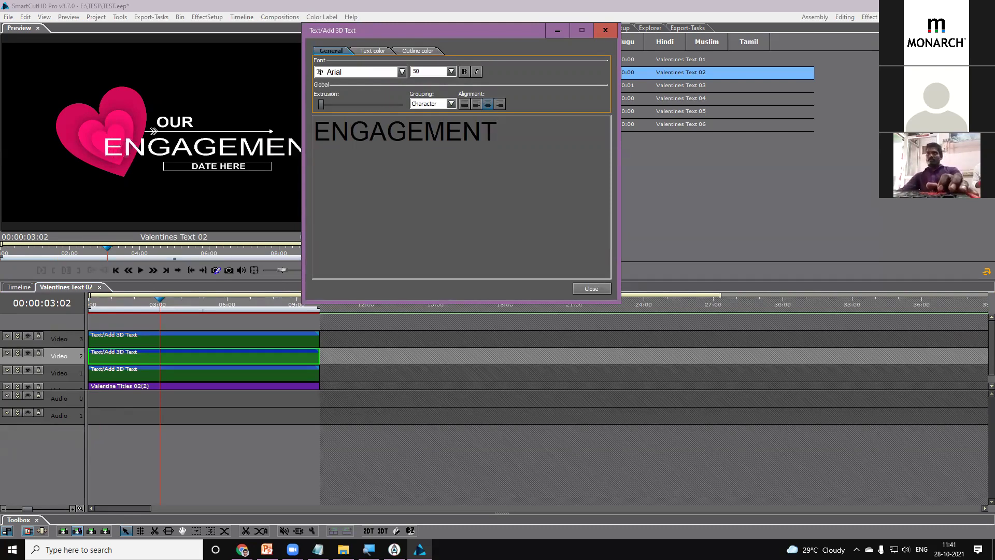
pyautogui.click(591, 288)
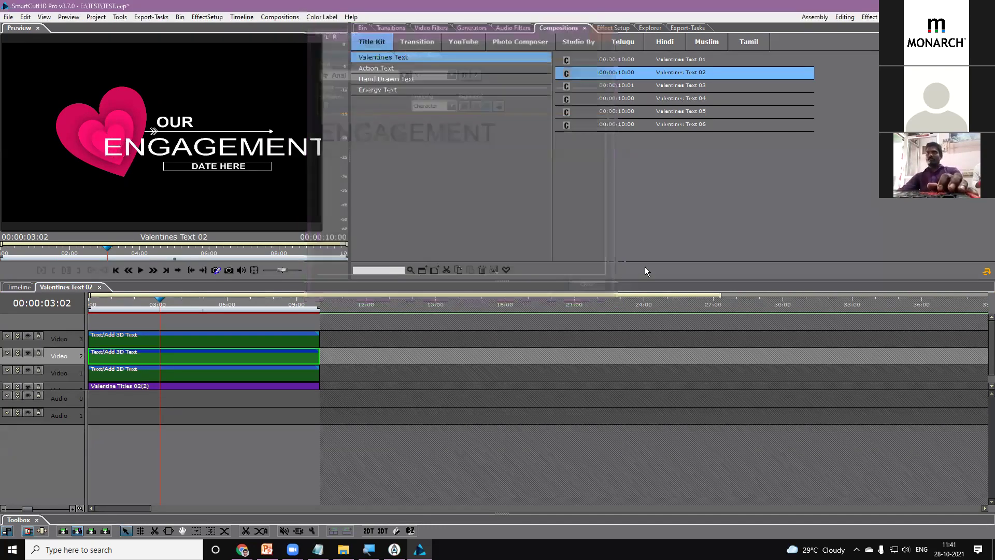
# Play the edited title from the start, pause it at 00:00:02:14 and widen the preview area.
pyautogui.moveTo(109, 305); pyautogui.dragTo(58, 294)
pyautogui.press('space')
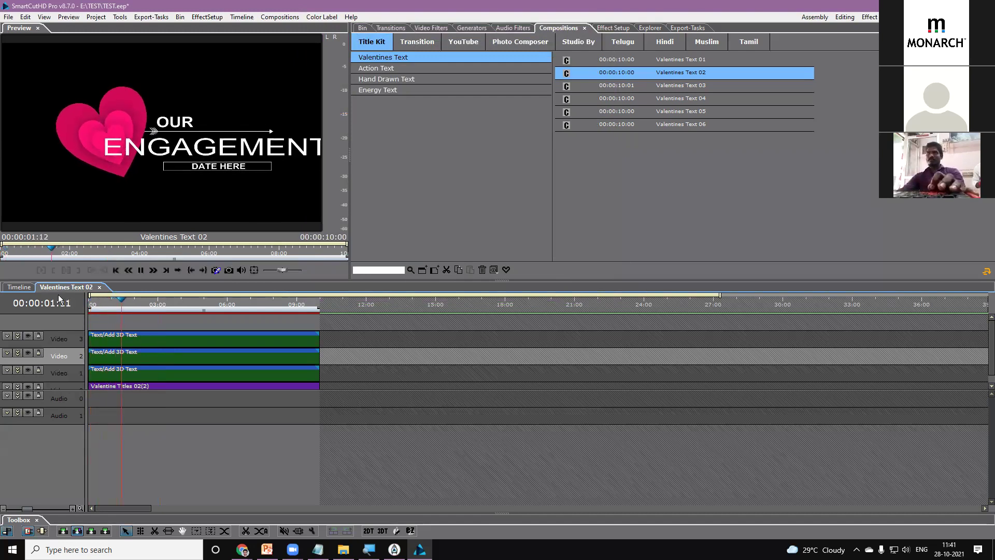
pyautogui.press('space')
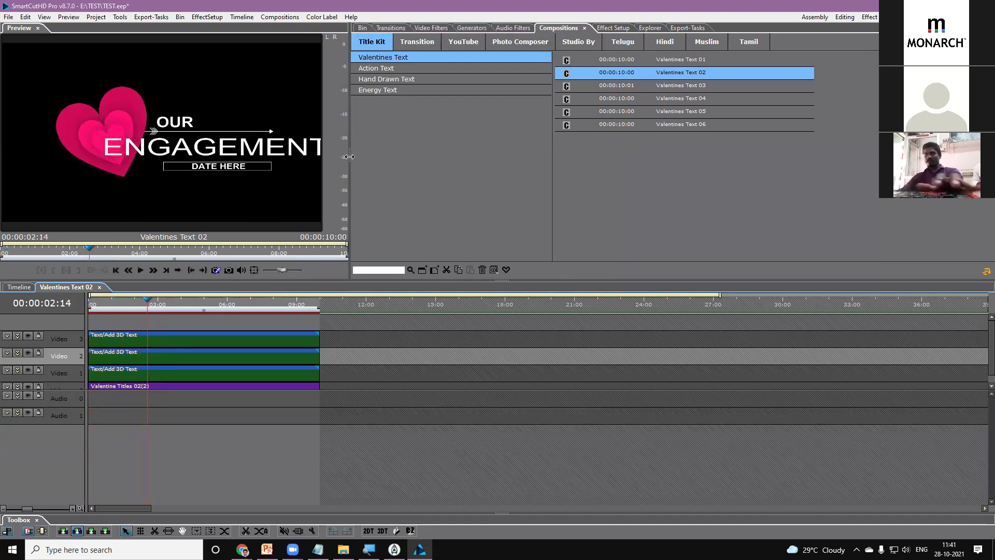
pyautogui.moveTo(349, 156); pyautogui.dragTo(451, 167)
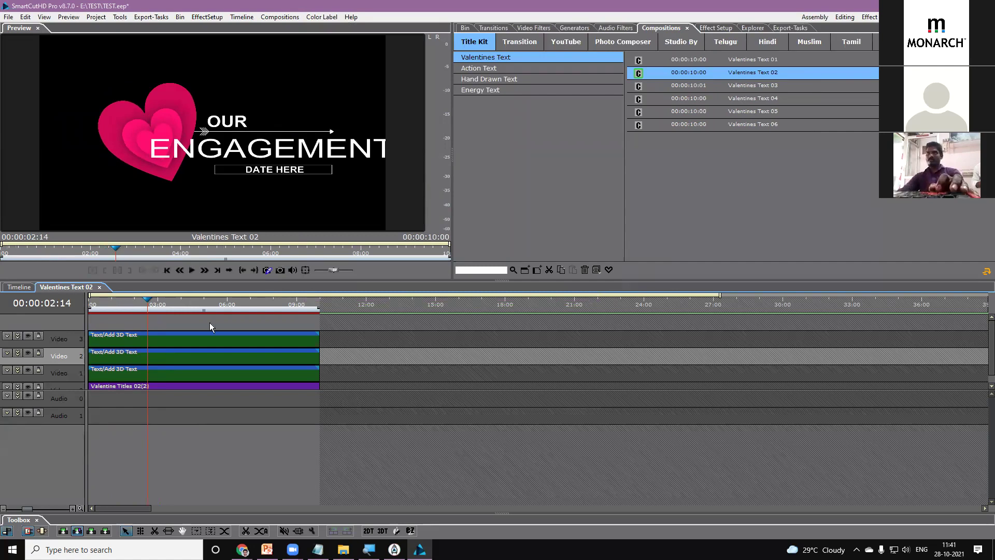
# Check the ENGAGEMENT clip's text settings, close them without changes and move the playhead to 00:00:03:13.
pyautogui.click(177, 359)
pyautogui.doubleClick(178, 359)
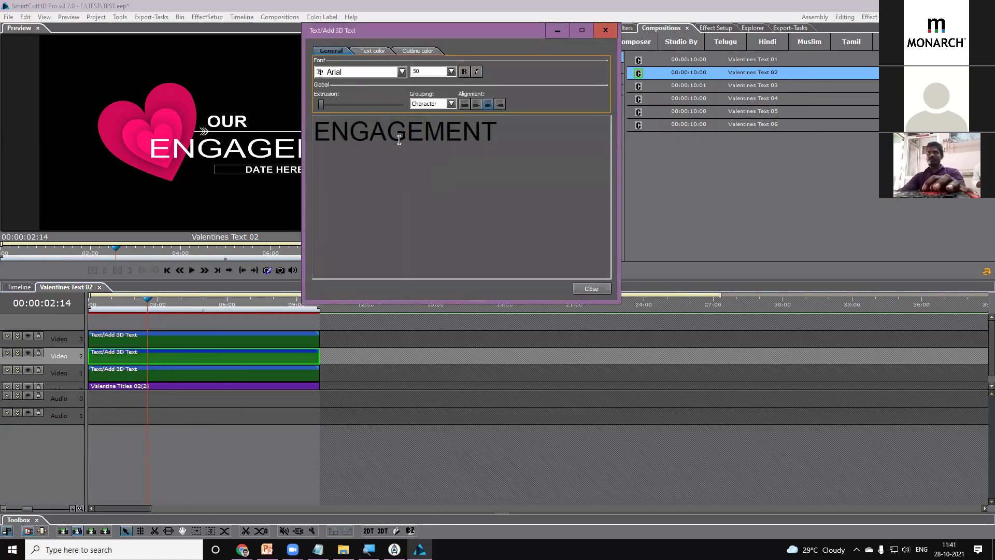
pyautogui.click(591, 289)
pyautogui.click(170, 307)
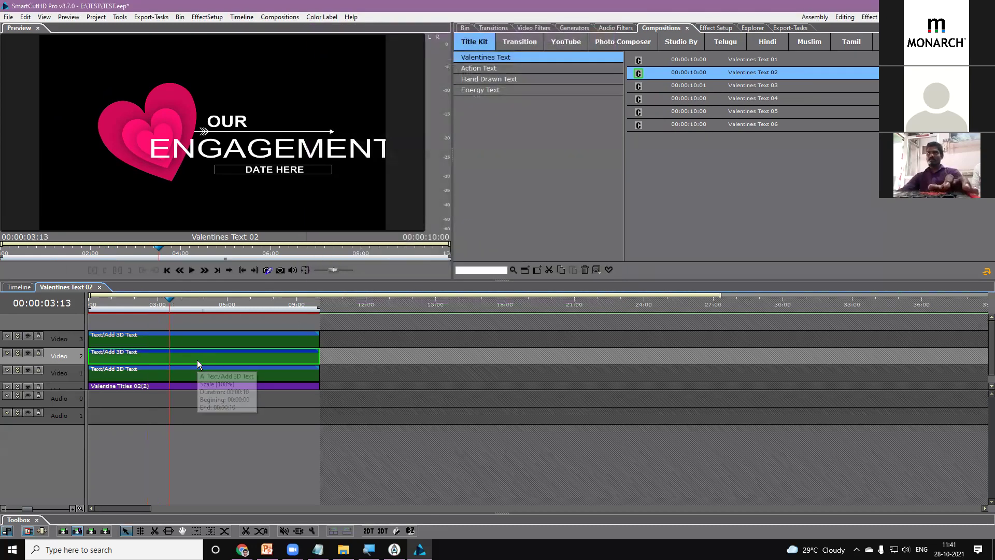
# Show the ENGAGEMENT clip's effect setup, switch to the Effect workspace layout and widen its effect setup area.
pyautogui.click(714, 28)
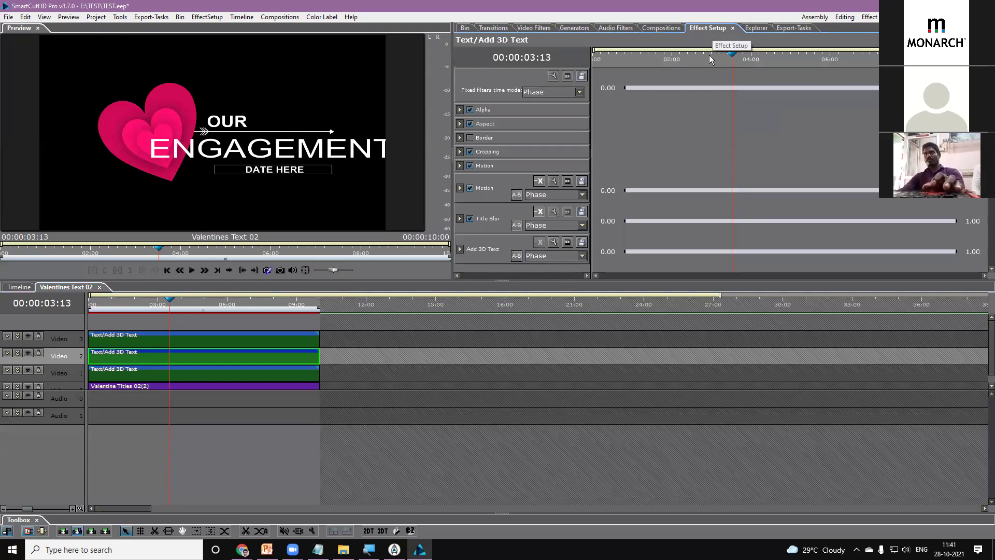
pyautogui.moveTo(589, 170); pyautogui.dragTo(699, 170)
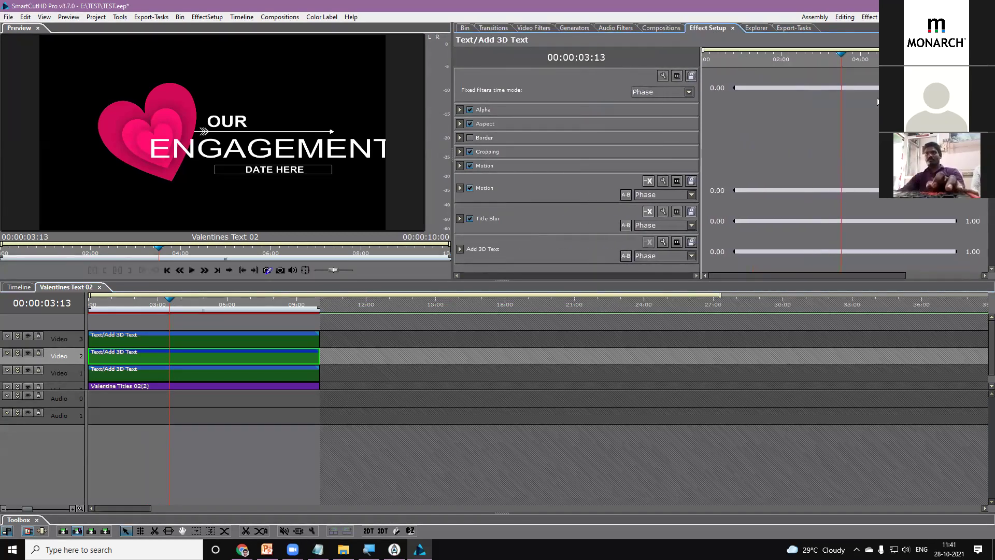
pyautogui.click(867, 17)
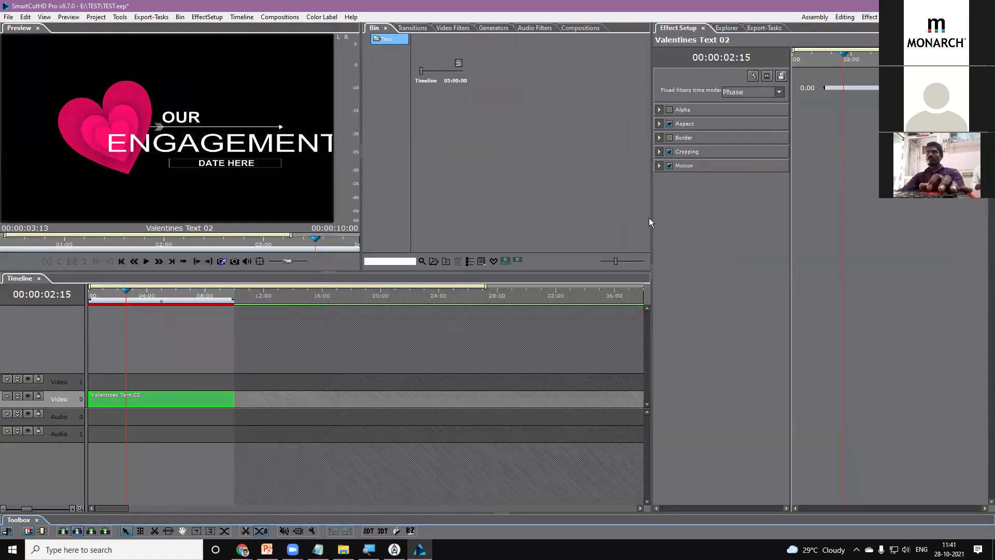
pyautogui.moveTo(651, 218); pyautogui.dragTo(487, 218)
# Reopen the Valentines Text 02 composition and toggle the added Motion filter on the ENGAGEMENT clip, leaving it enabled.
pyautogui.doubleClick(116, 401)
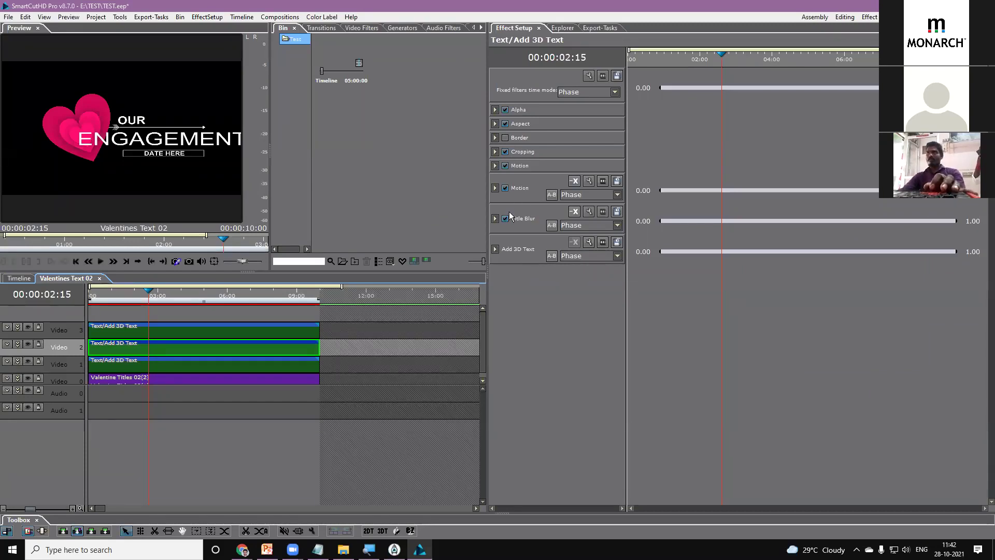
pyautogui.click(505, 188)
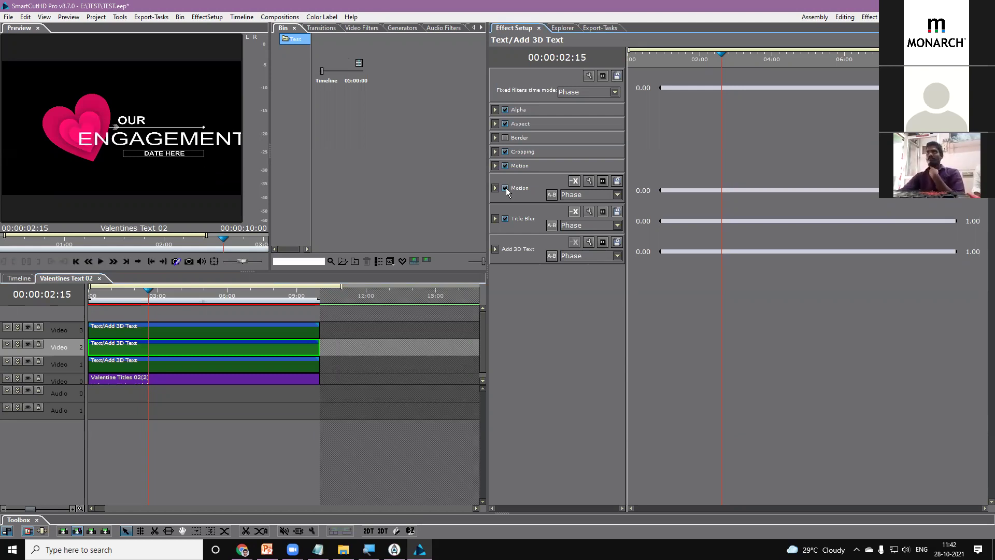
pyautogui.click(505, 188)
pyautogui.click(506, 189)
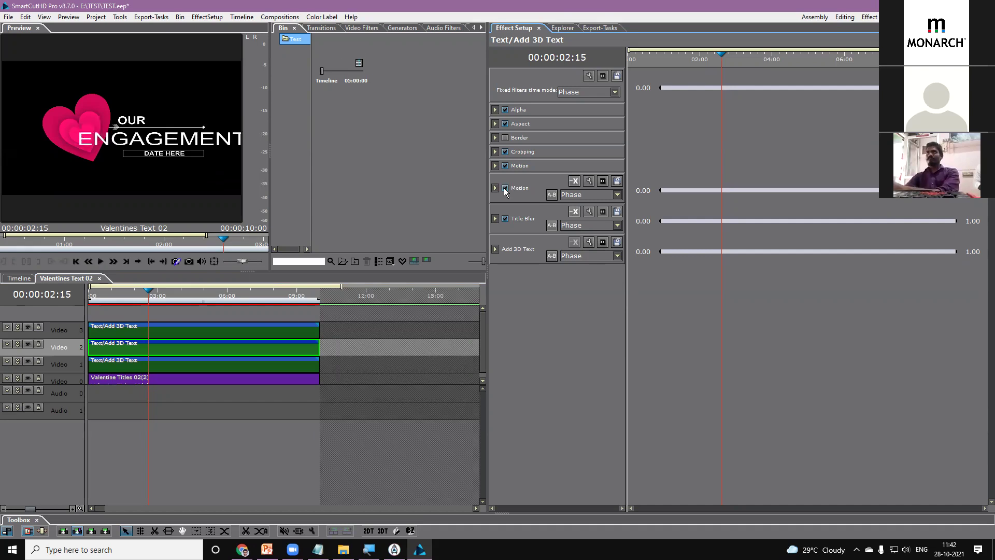
# Set Scale X to 84 in the ENGAGEMENT clip's added Motion filter and synchronize Scale Y with it.
pyautogui.click(495, 189)
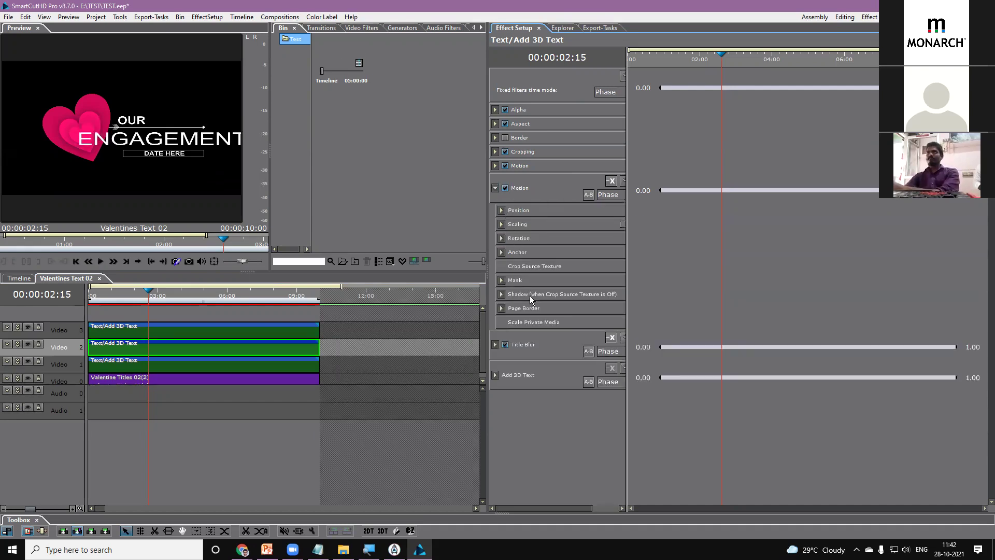
pyautogui.click(502, 225)
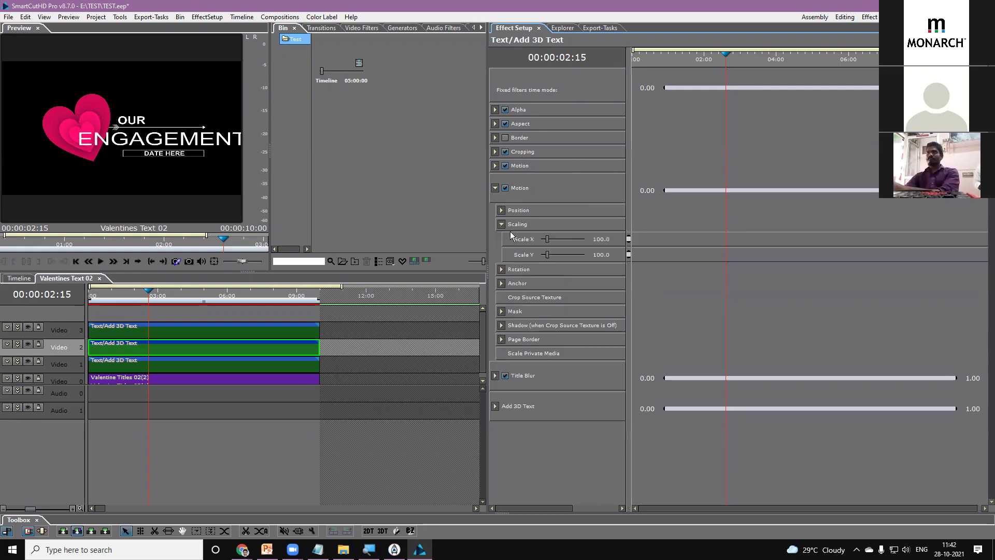
pyautogui.moveTo(628, 271); pyautogui.dragTo(762, 262)
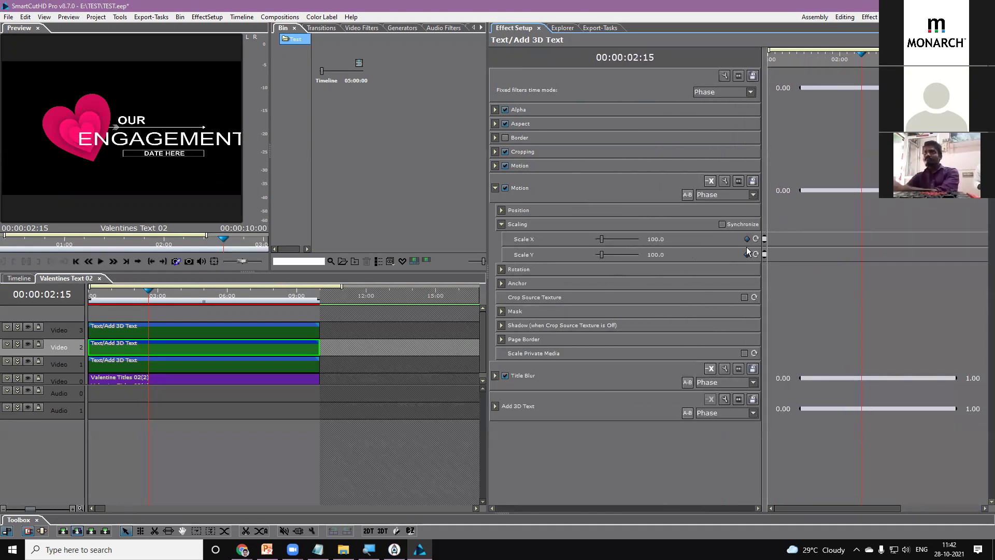
pyautogui.doubleClick(649, 238)
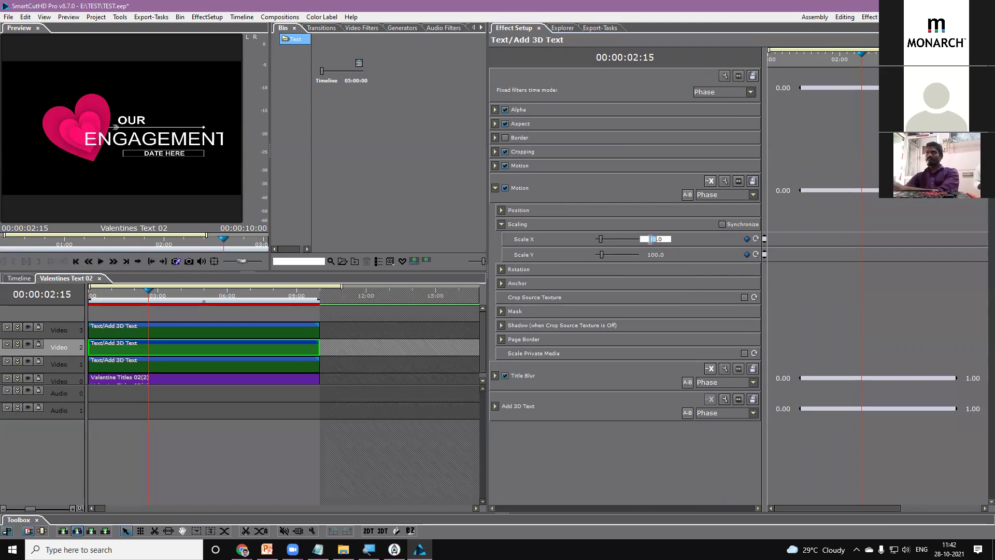
pyautogui.press('Return')
pyautogui.click(722, 224)
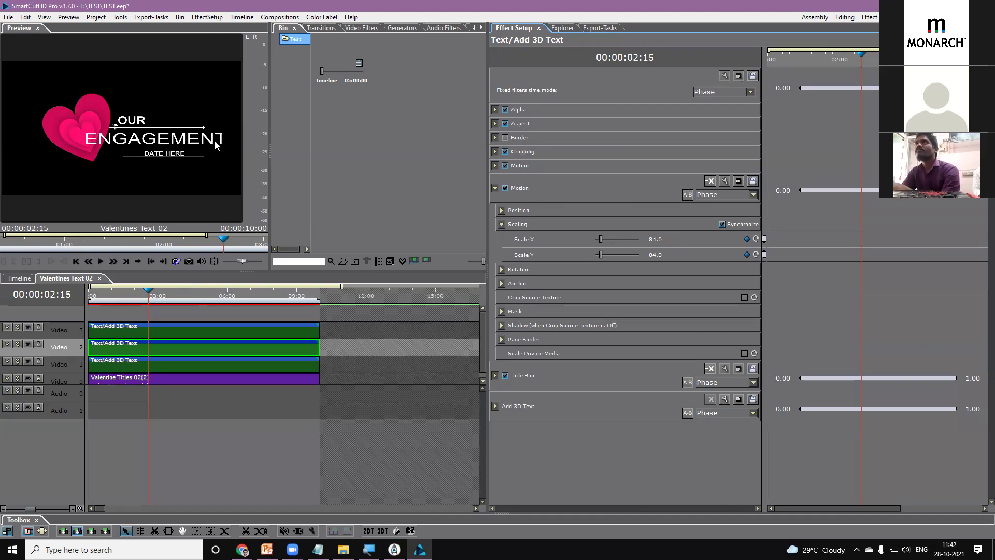
# Collapse the added Motion filter and expand the Scaling settings within Add 3D Text's Text Transformation for the ENGAGEMENT clip.
pyautogui.click(501, 224)
pyautogui.click(495, 188)
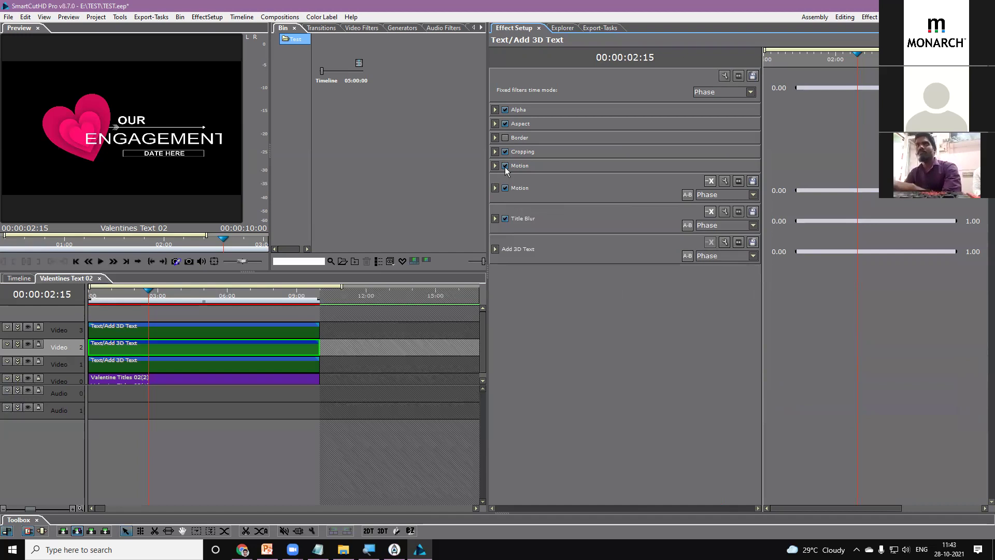
pyautogui.click(505, 218)
pyautogui.click(495, 250)
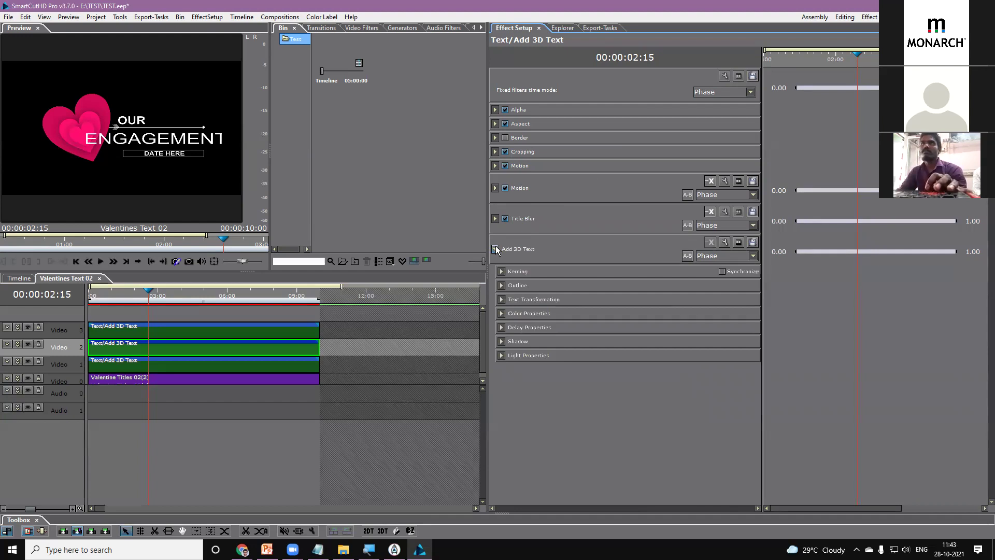
pyautogui.click(501, 299)
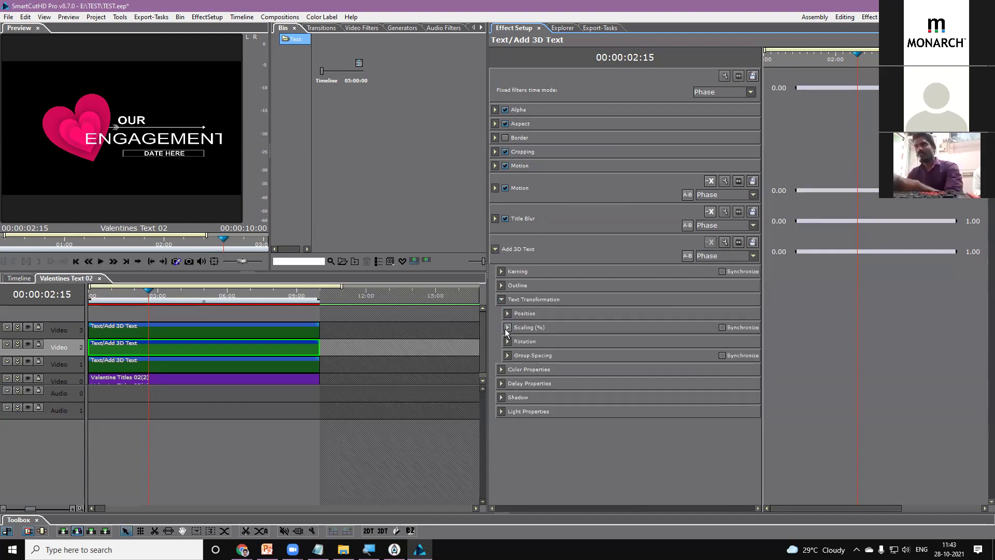
pyautogui.click(508, 327)
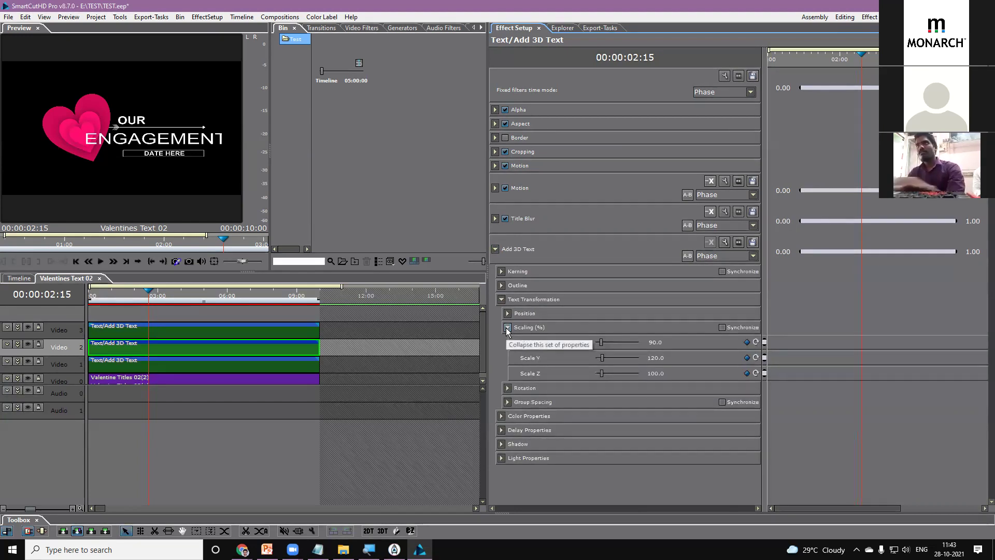
# Try Scale X values of 104, 103, 102 and 100 for the ENGAGEMENT clip's 3D text.
pyautogui.doubleClick(649, 342)
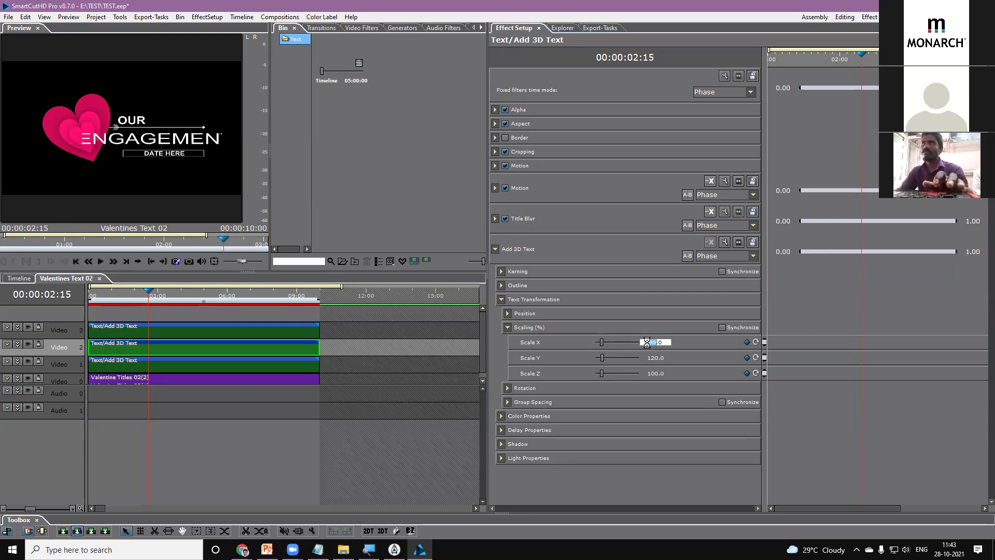
pyautogui.scroll(4, 648, 343)
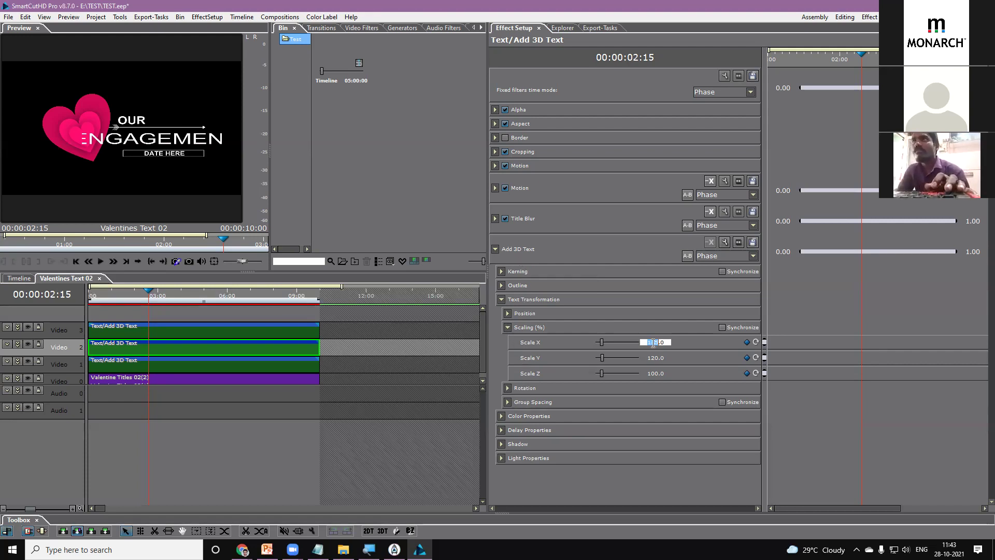
pyautogui.write('104')
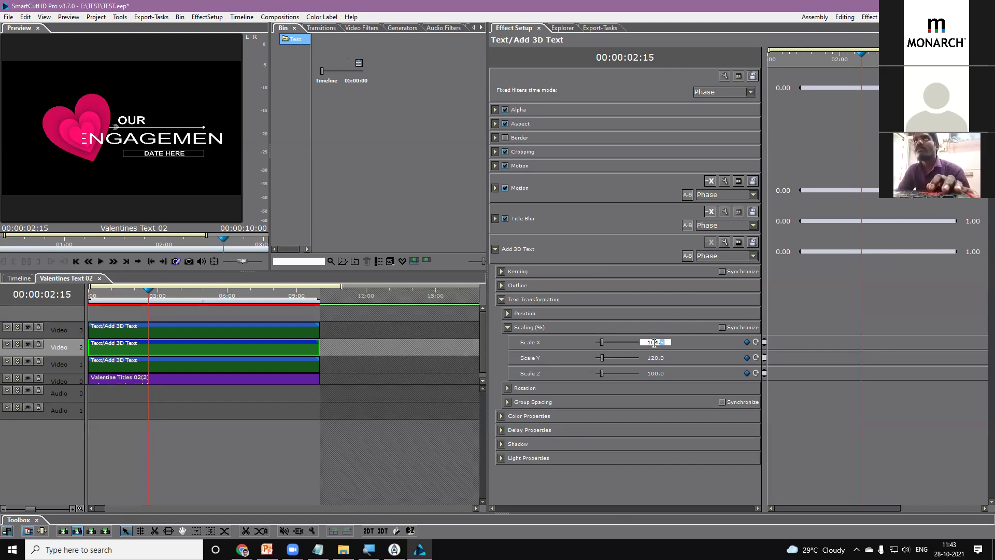
pyautogui.press('BackSpace')
pyautogui.press('BackSpace')
pyautogui.press('BackSpace')
pyautogui.write('103')
pyautogui.press('BackSpace')
pyautogui.press('BackSpace')
pyautogui.press('BackSpace')
pyautogui.write('102')
pyautogui.press('BackSpace')
pyautogui.press('BackSpace')
pyautogui.press('BackSpace')
pyautogui.write('100')
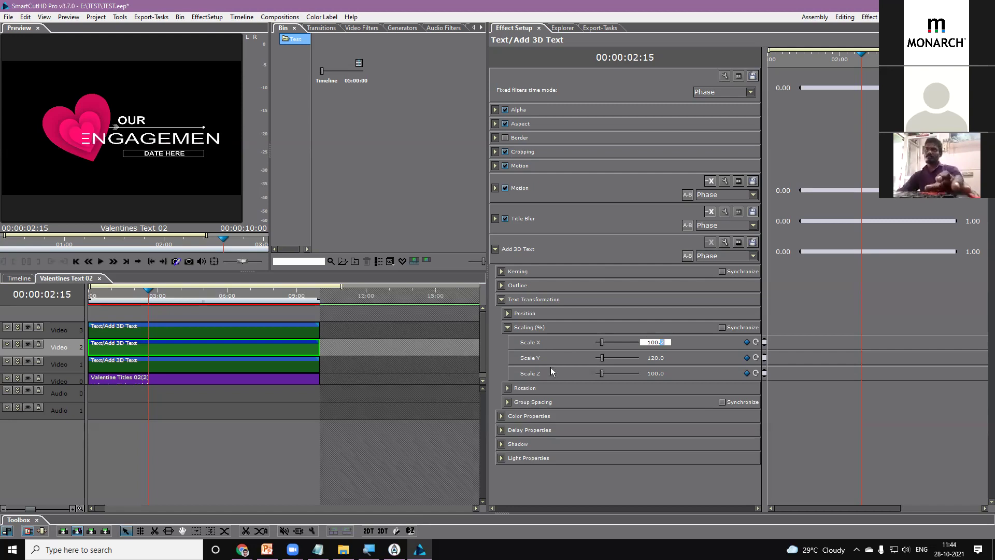
# Reduce Scale X of the ENGAGEMENT clip's 3D text gradually to 87, and finally to 78.9.
pyautogui.press('Down')
pyautogui.press('Down')
pyautogui.press('Down')
pyautogui.press('Down')
pyautogui.press('Down')
pyautogui.press('Down')
pyautogui.press('Down')
pyautogui.press('Down')
pyautogui.press('Down')
pyautogui.press('Down')
pyautogui.press('Down')
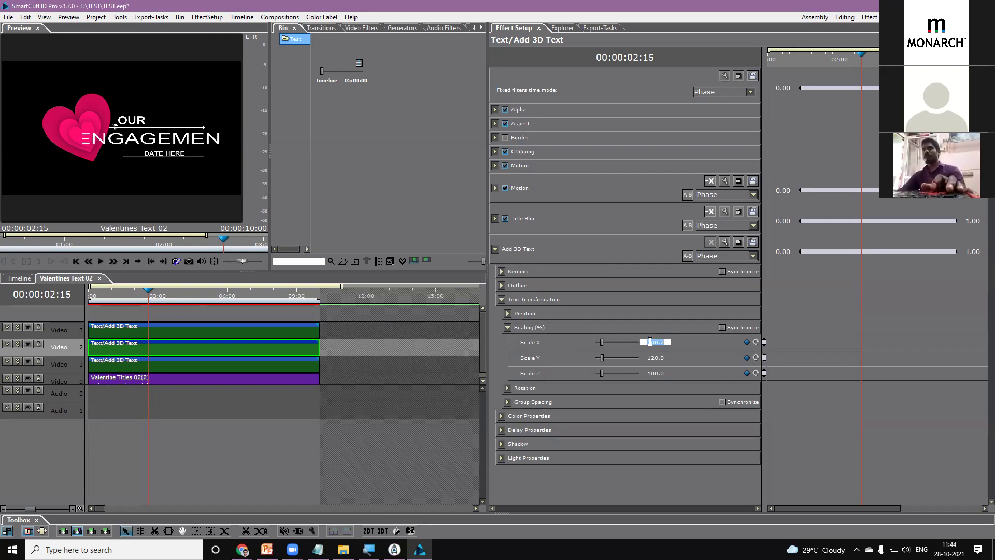
pyautogui.press('Down')
pyautogui.press('Down')
pyautogui.press('Down')
pyautogui.press('Down')
pyautogui.press('Down')
pyautogui.press('Down')
pyautogui.press('Down')
pyautogui.press('Down')
pyautogui.press('Down')
pyautogui.press('Down')
pyautogui.press('Down')
pyautogui.press('Down')
pyautogui.press('Down')
pyautogui.press('Down')
pyautogui.press('Down')
pyautogui.press('Down')
pyautogui.press('Down')
pyautogui.press('Down')
pyautogui.press('Down')
pyautogui.press('Down')
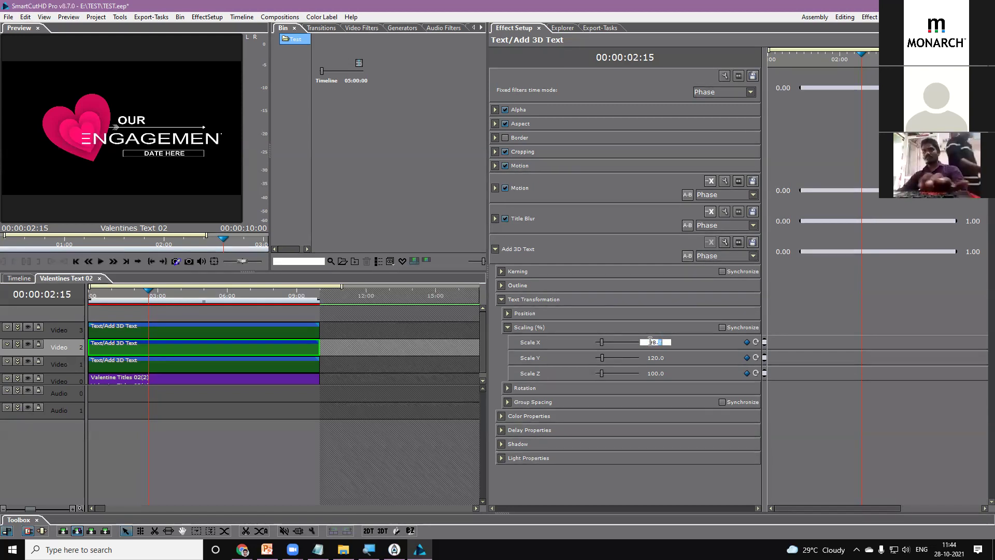
pyautogui.press('Down')
pyautogui.press('Down')
pyautogui.press('Down')
pyautogui.press('Down')
pyautogui.press('Down')
pyautogui.press('Down')
pyautogui.press('Down')
pyautogui.press('Down')
pyautogui.press('Down')
pyautogui.press('Down')
pyautogui.press('Down')
pyautogui.press('Down')
pyautogui.press('Down')
pyautogui.press('Down')
pyautogui.press('Down')
pyautogui.press('Down')
pyautogui.press('Down')
pyautogui.press('Down')
pyautogui.press('Down')
pyautogui.press('Down')
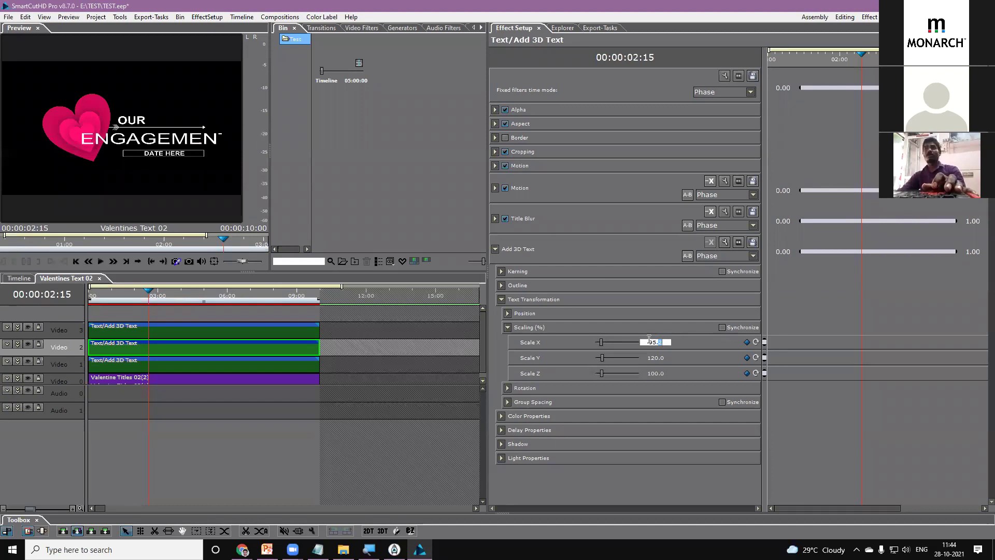
pyautogui.press('Down')
pyautogui.press('Down')
pyautogui.press('Down')
pyautogui.press('Down')
pyautogui.press('Down')
pyautogui.press('Down')
pyautogui.press('Down')
pyautogui.press('Down')
pyautogui.press('Down')
pyautogui.press('Down')
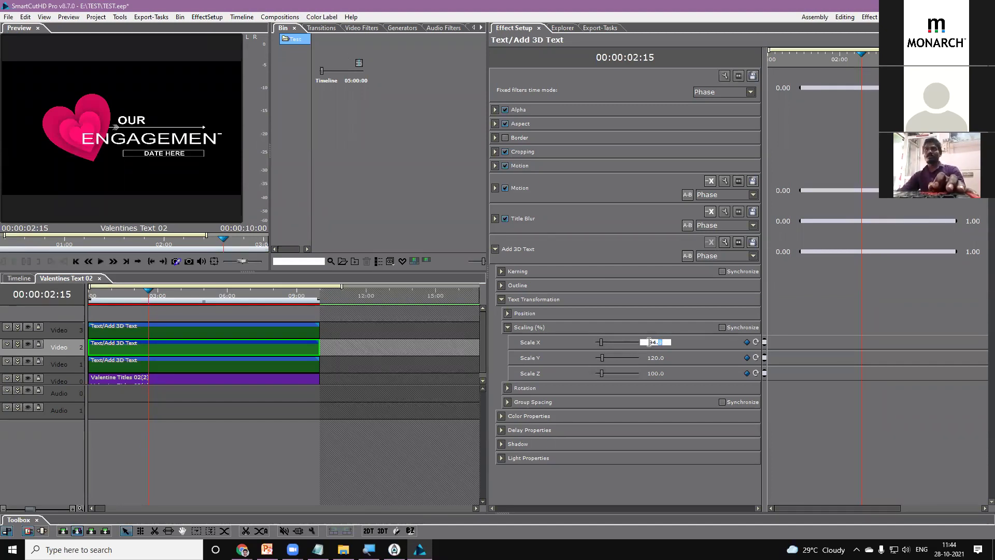
pyautogui.press('Down')
pyautogui.press('Down')
pyautogui.press('Down')
pyautogui.press('Down')
pyautogui.press('Down')
pyautogui.press('Down')
pyautogui.press('Down')
pyautogui.press('Down')
pyautogui.press('Down')
pyautogui.press('Down')
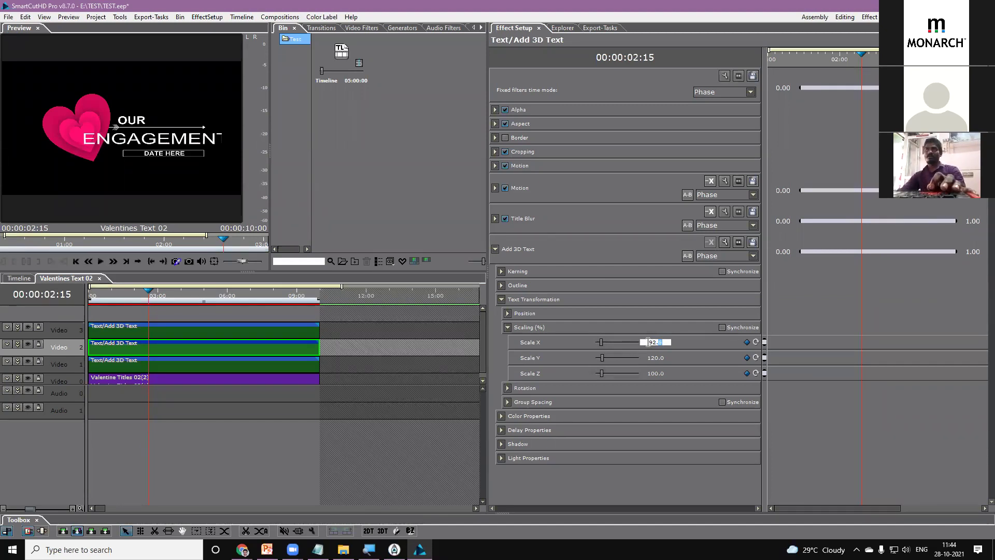
pyautogui.press('Down')
pyautogui.press('Down')
pyautogui.press('Down')
pyautogui.press('Down')
pyautogui.press('Down')
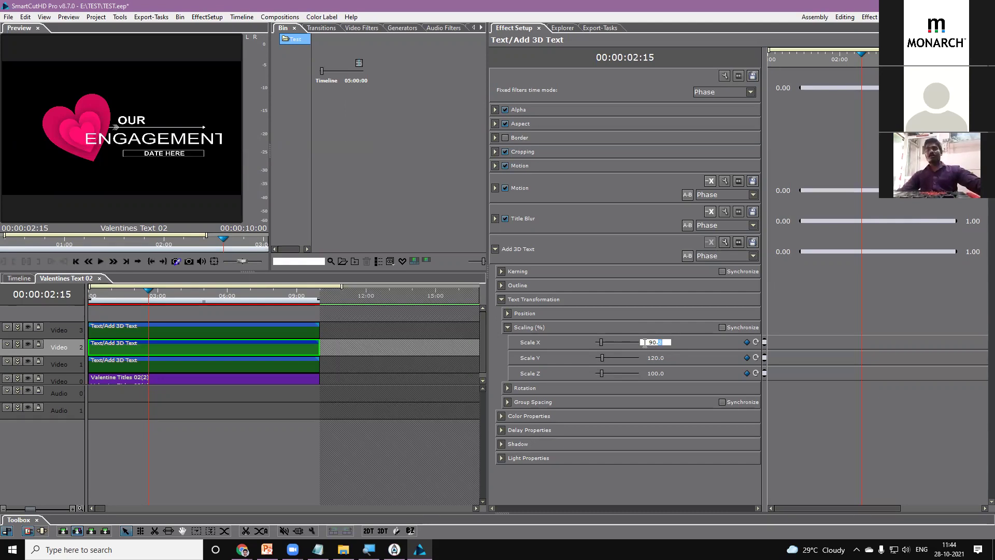
pyautogui.press('Down')
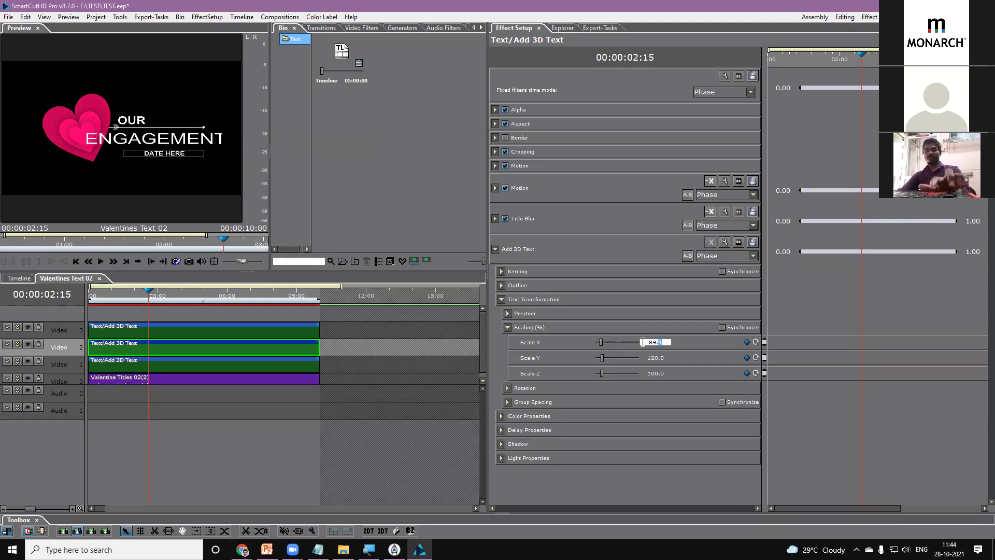
pyautogui.press('Down')
pyautogui.press('Down')
pyautogui.press('Down')
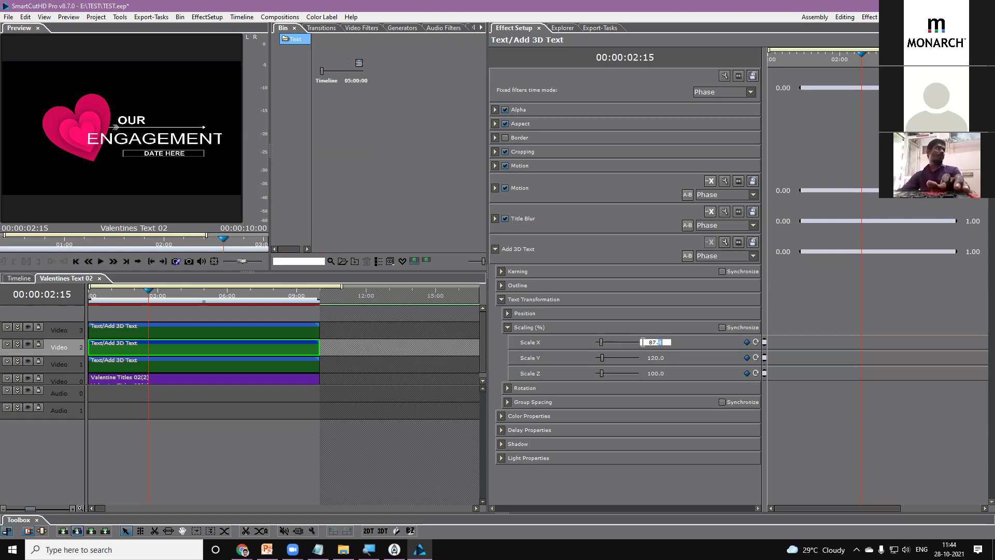
pyautogui.click(600, 342)
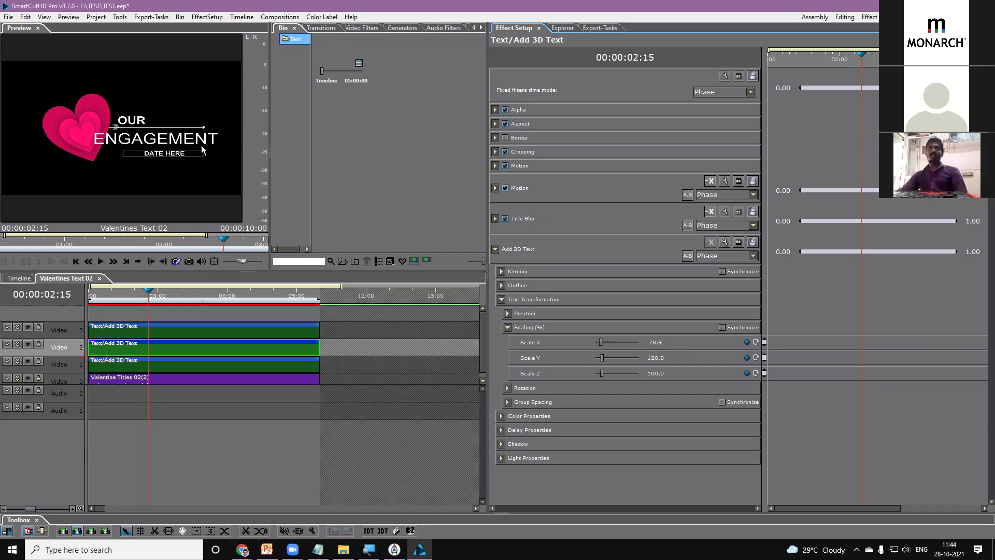
# Collapse the Text Transformation settings and play the Valentines Text 02 composition from its start to review the resized title.
pyautogui.click(501, 299)
pyautogui.click(107, 298)
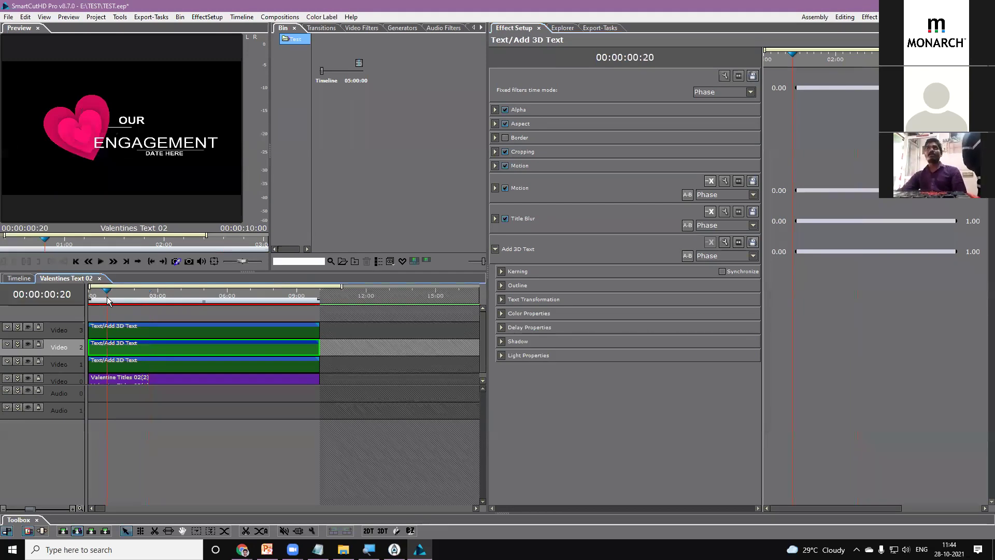
pyautogui.moveTo(108, 301); pyautogui.dragTo(51, 292)
pyautogui.press('space')
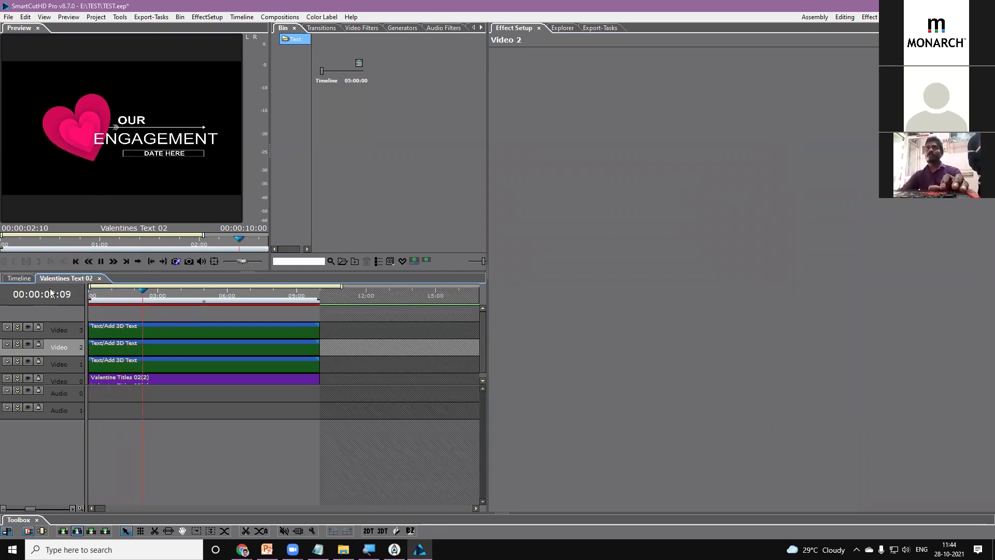
pyautogui.press('space')
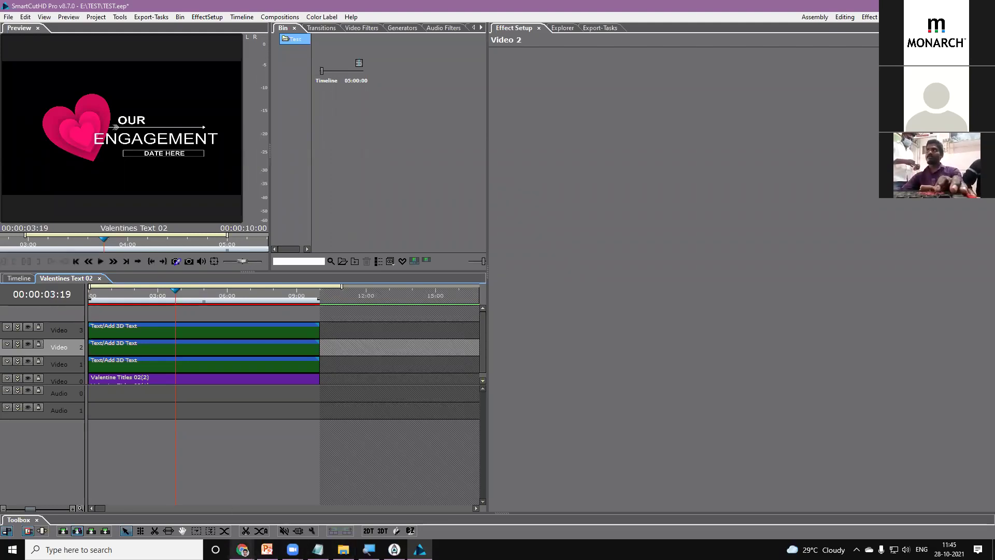
# Switch to Chrome and search Google for "kal tamil zip fonts" in a new tab.
pyautogui.click(242, 549)
pyautogui.click(247, 492)
pyautogui.hotkey('ctrl', 't')
pyautogui.click(410, 218)
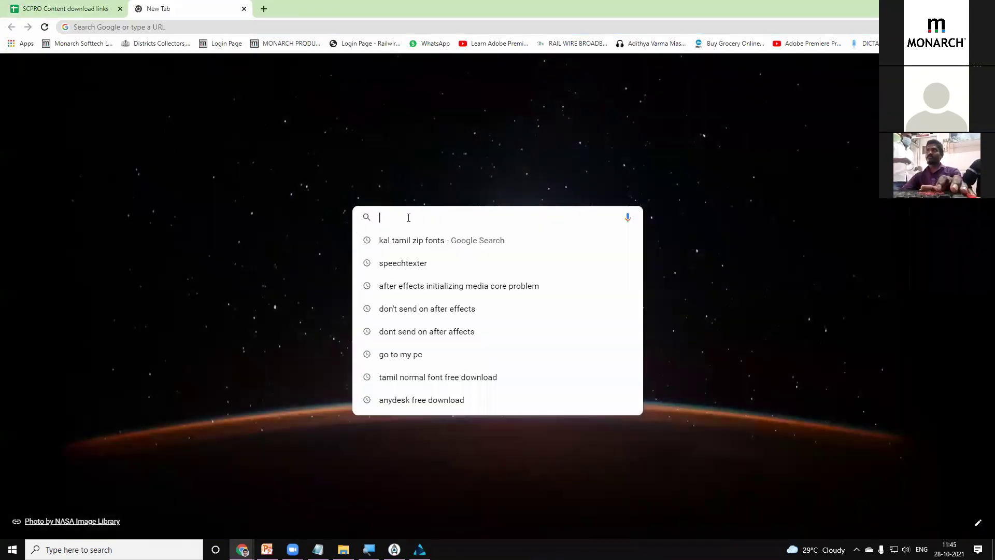
pyautogui.write('Ka')
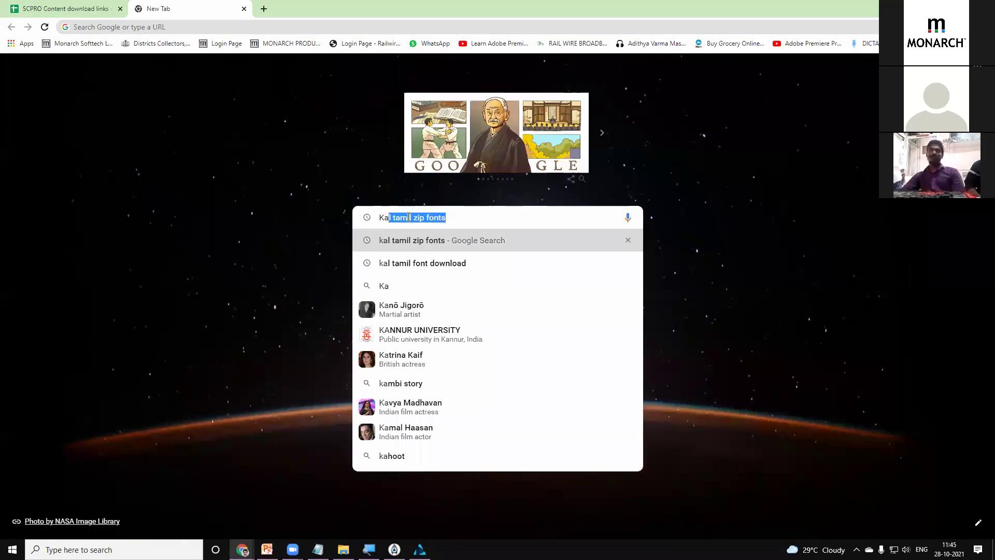
pyautogui.click(416, 241)
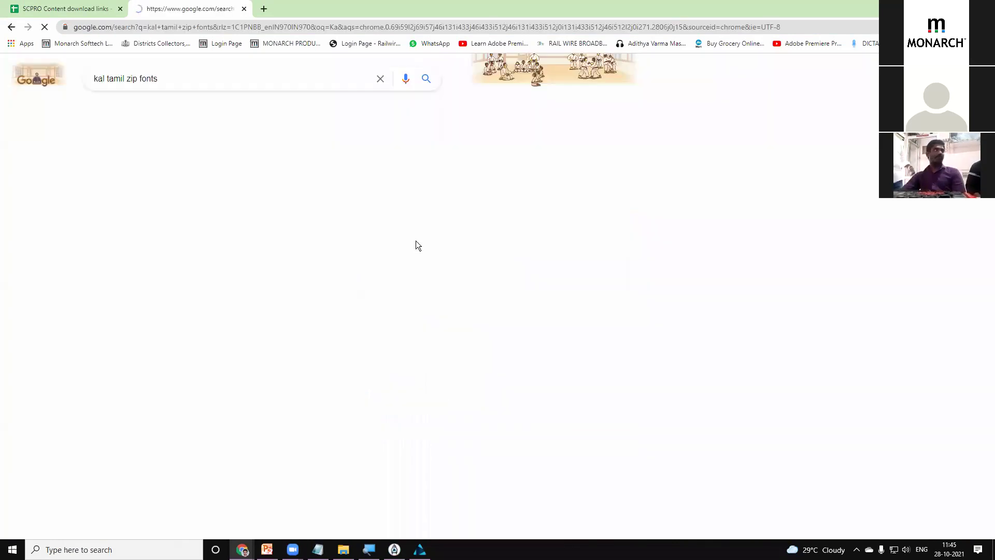
# Open the YouTube video "KA Tamil fonts free download", skip its ads and pause it.
pyautogui.click(142, 292)
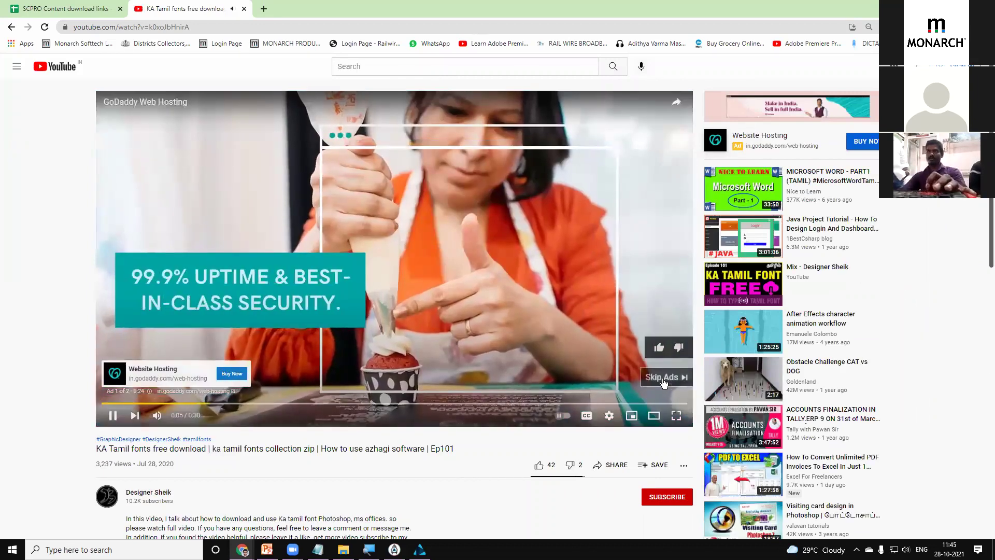
pyautogui.click(663, 378)
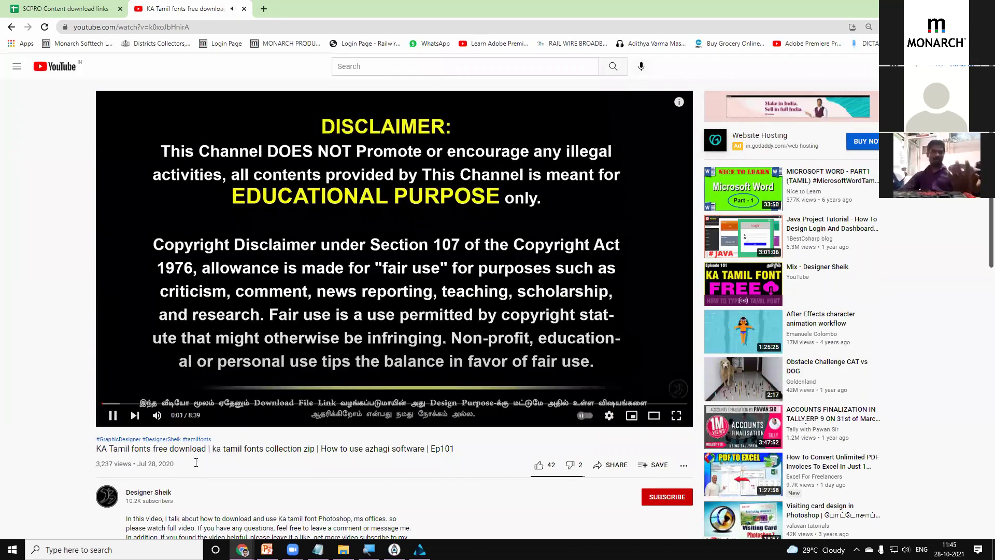
pyautogui.scroll(-2, 193, 450)
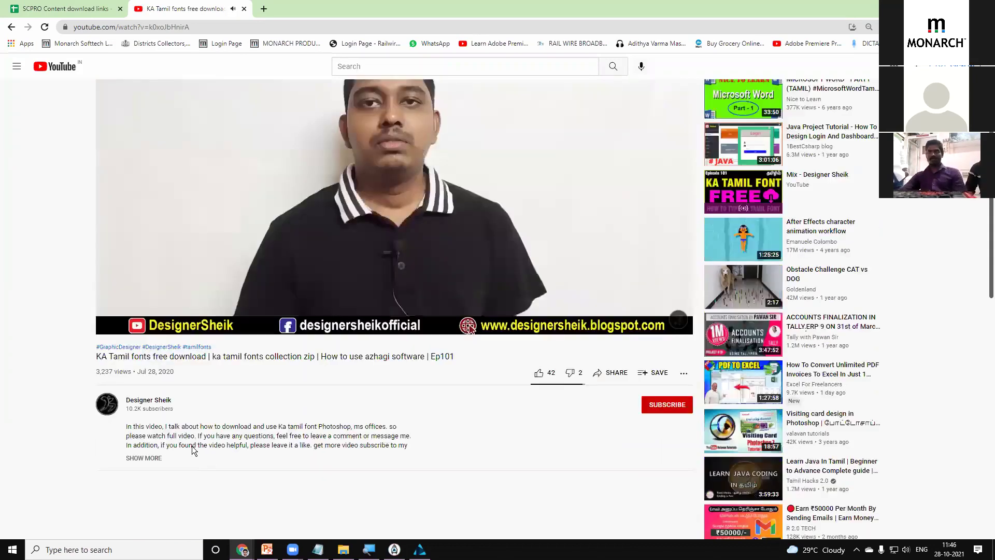
pyautogui.scroll(-2, 193, 449)
pyautogui.scroll(4, 278, 293)
pyautogui.click(357, 231)
# Expand the video's description, open its Font Download Website Link and look over the page's download links.
pyautogui.scroll(-4, 170, 358)
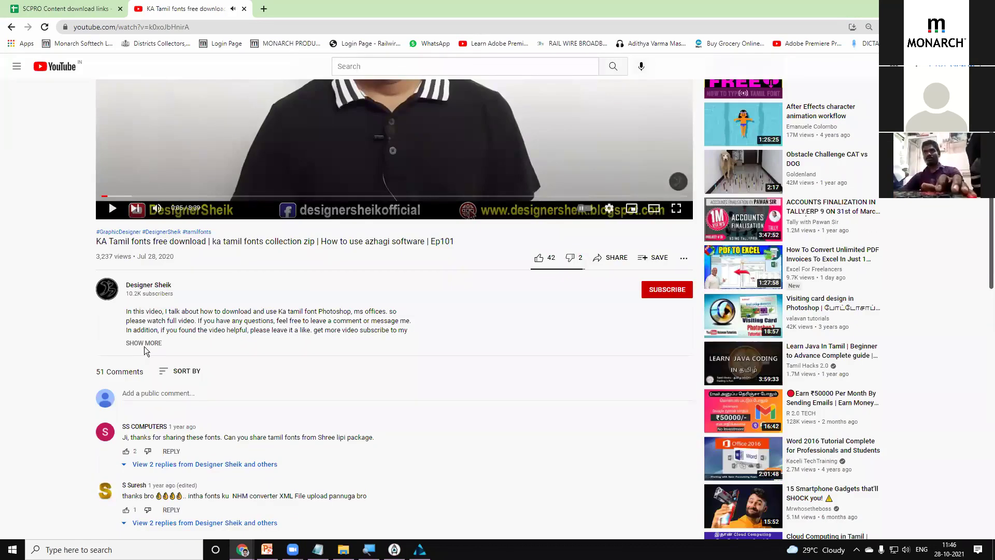
pyautogui.click(144, 345)
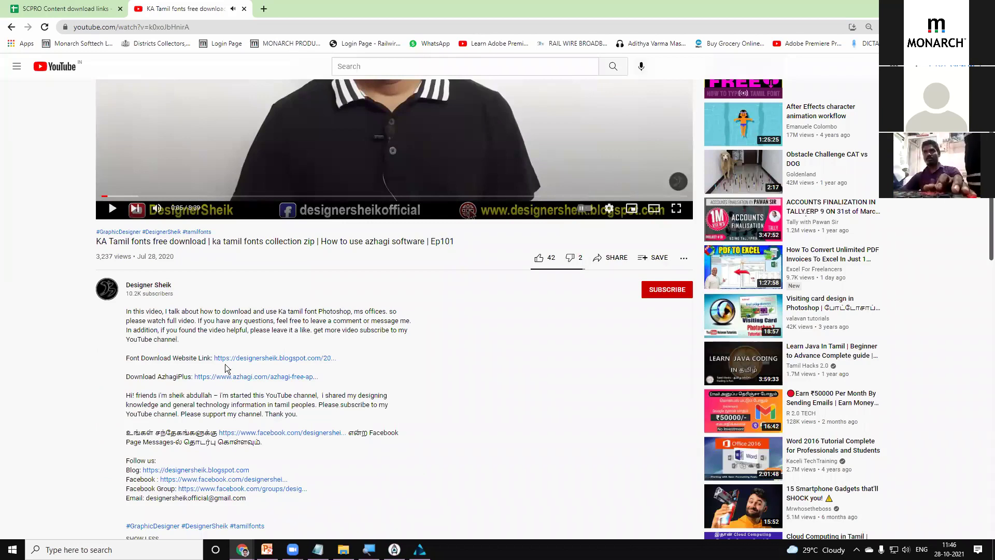
pyautogui.click(254, 359)
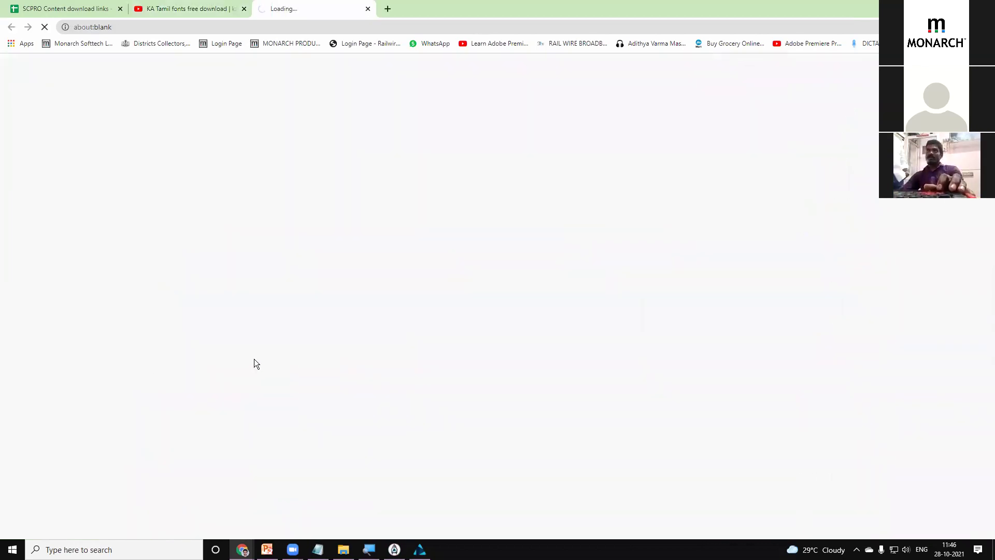
pyautogui.scroll(-9, 420, 262)
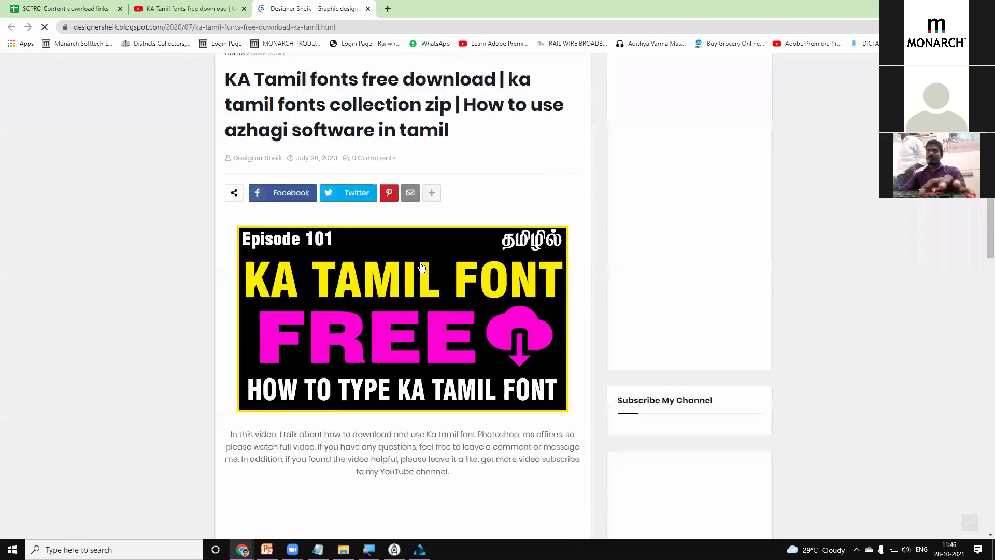
pyautogui.scroll(-10, 420, 263)
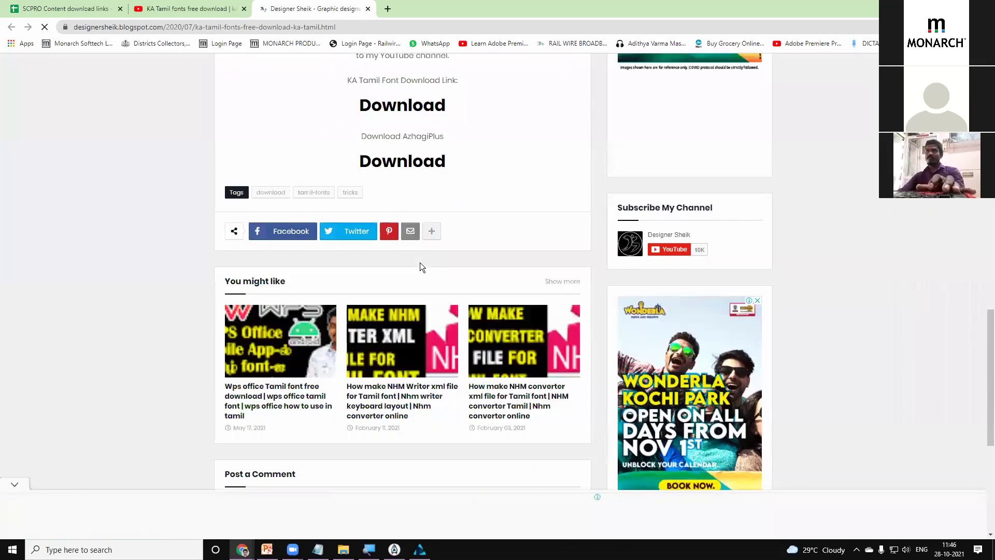
pyautogui.scroll(15, 419, 267)
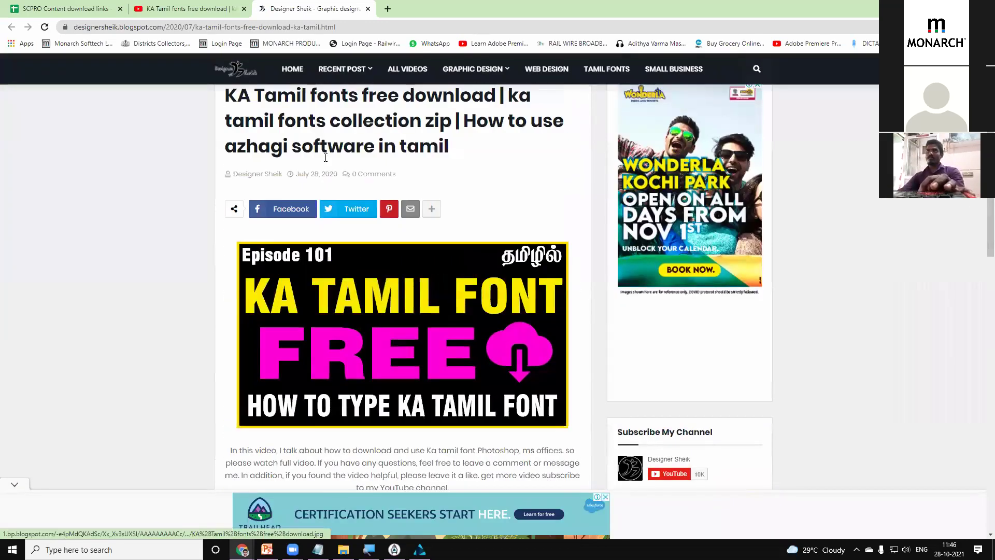
pyautogui.scroll(4, 347, 92)
# Select the web address of the KA Tamil fonts download page and close the YouTube video's tab.
pyautogui.click(348, 27)
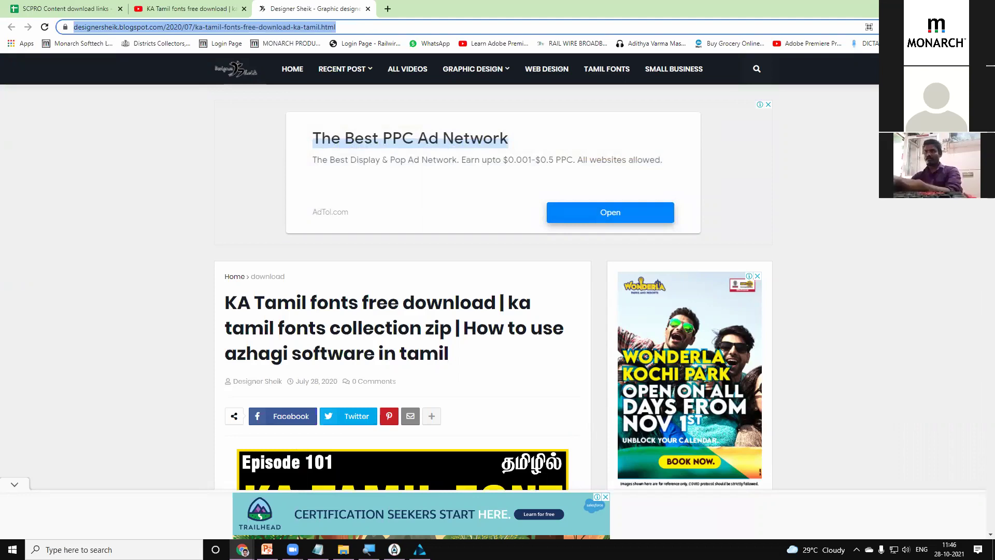
pyautogui.hotkey('alt', 'Tab')
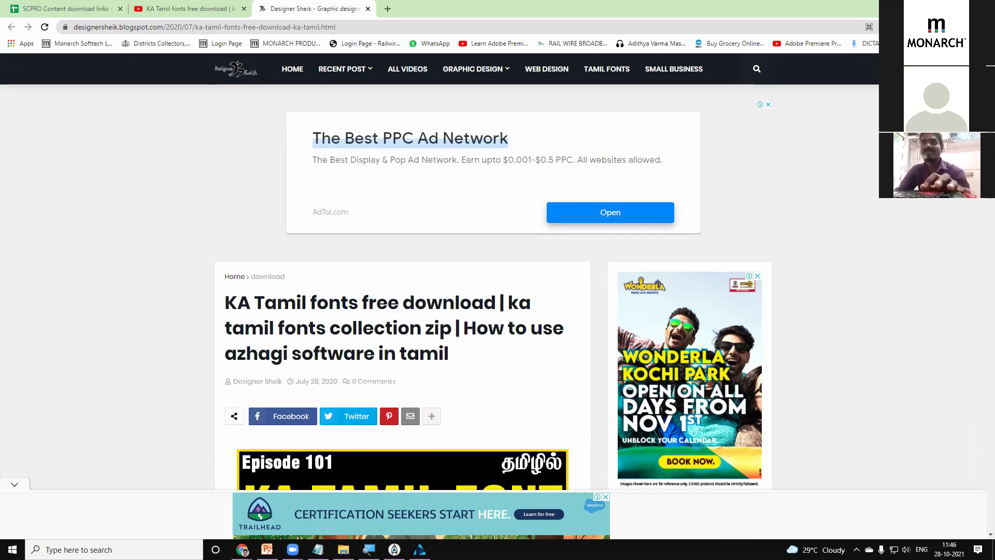
pyautogui.click(197, 9)
pyautogui.click(244, 9)
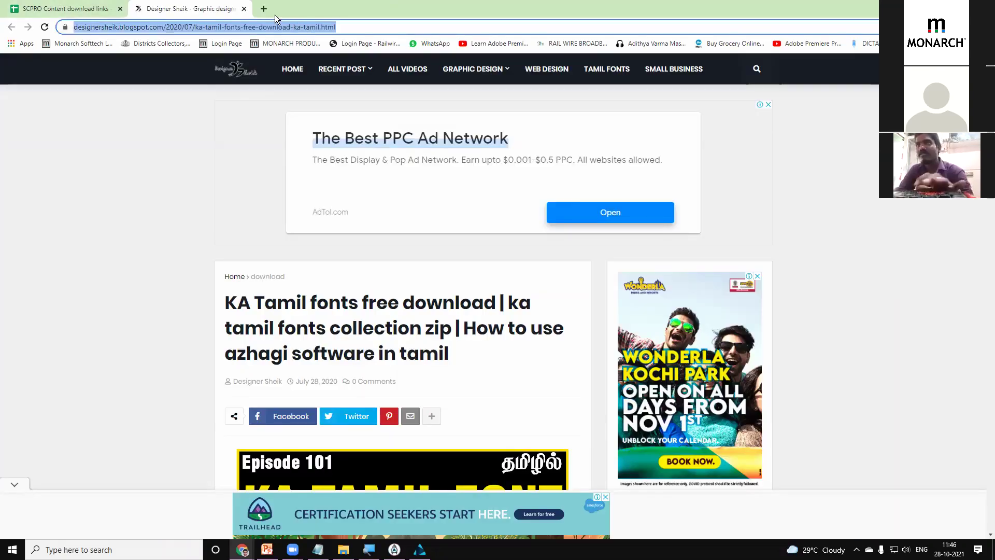
# Close the Tamil fonts page, switch to SmartCutHD Pro and set the ENGAGEMENT title's font to KA-Tamil001.
pyautogui.click(243, 8)
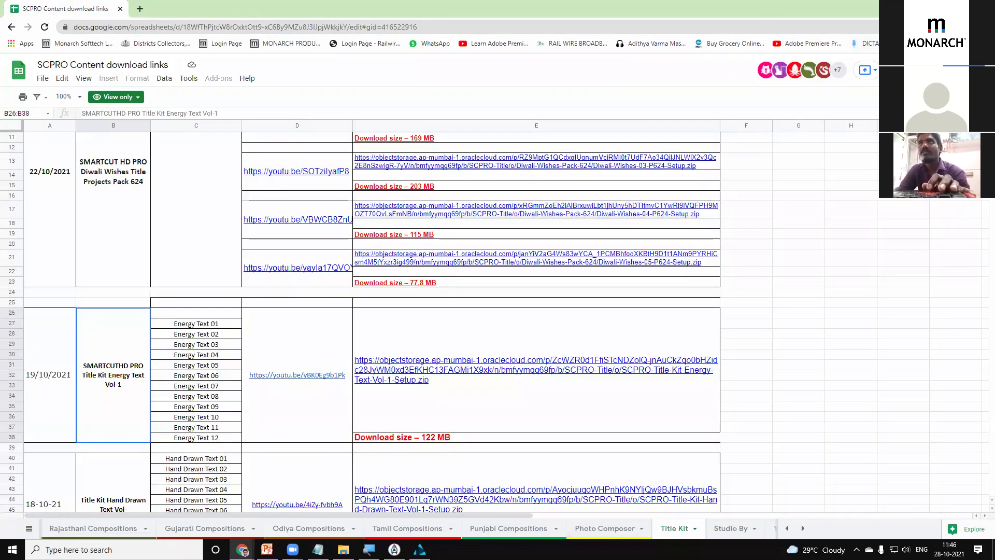
pyautogui.hotkey('alt', 'Tab')
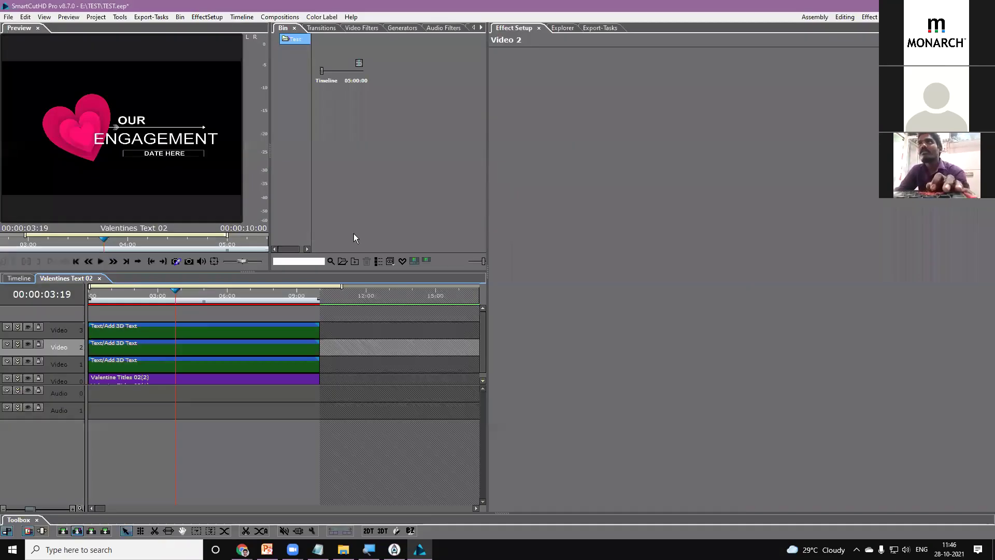
pyautogui.doubleClick(157, 346)
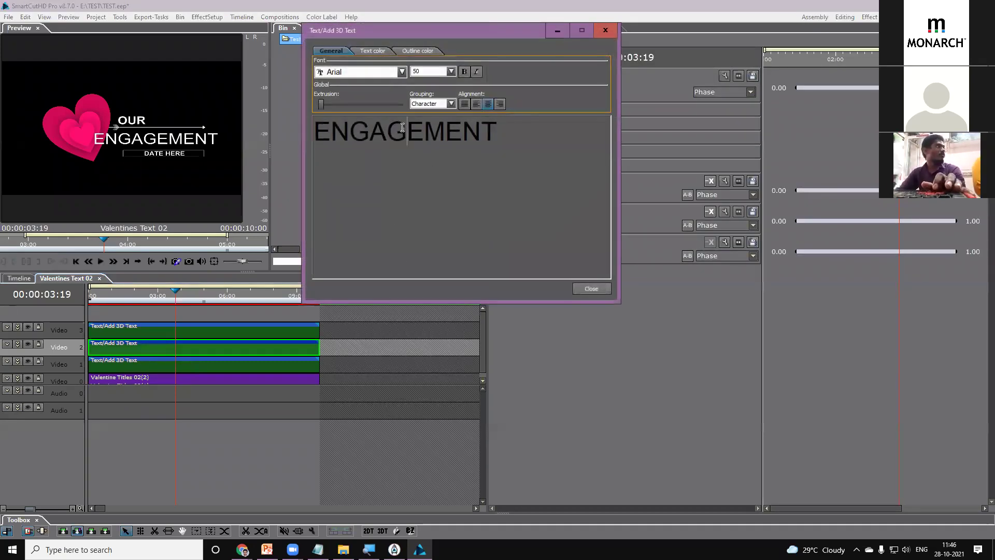
pyautogui.doubleClick(487, 143)
pyautogui.click(506, 133)
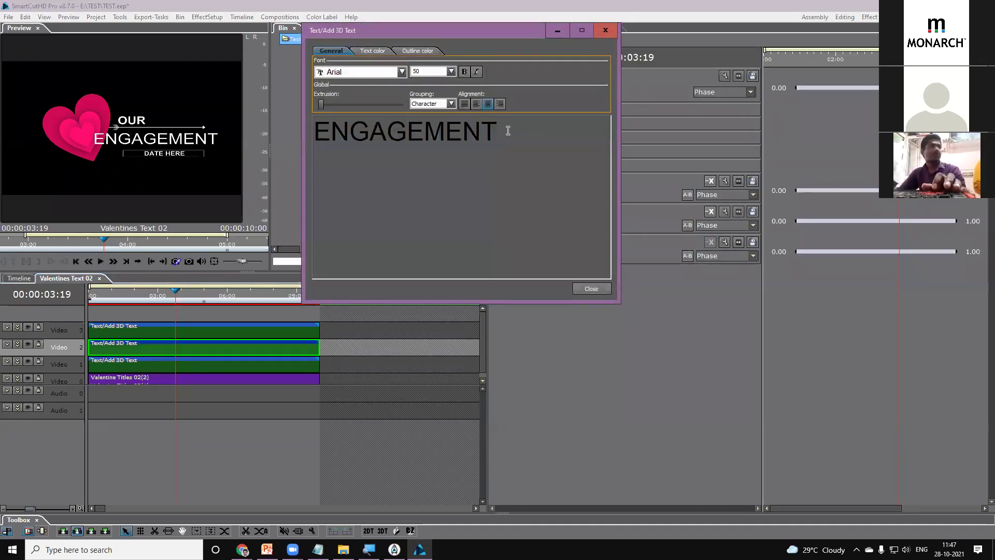
pyautogui.moveTo(507, 133); pyautogui.dragTo(315, 133)
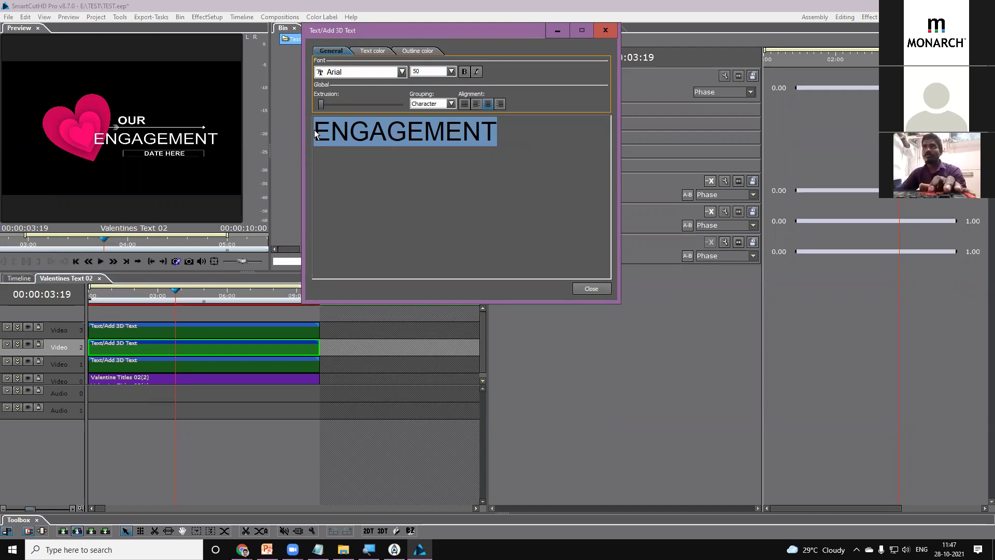
pyautogui.click(402, 72)
pyautogui.moveTo(404, 102); pyautogui.dragTo(405, 151)
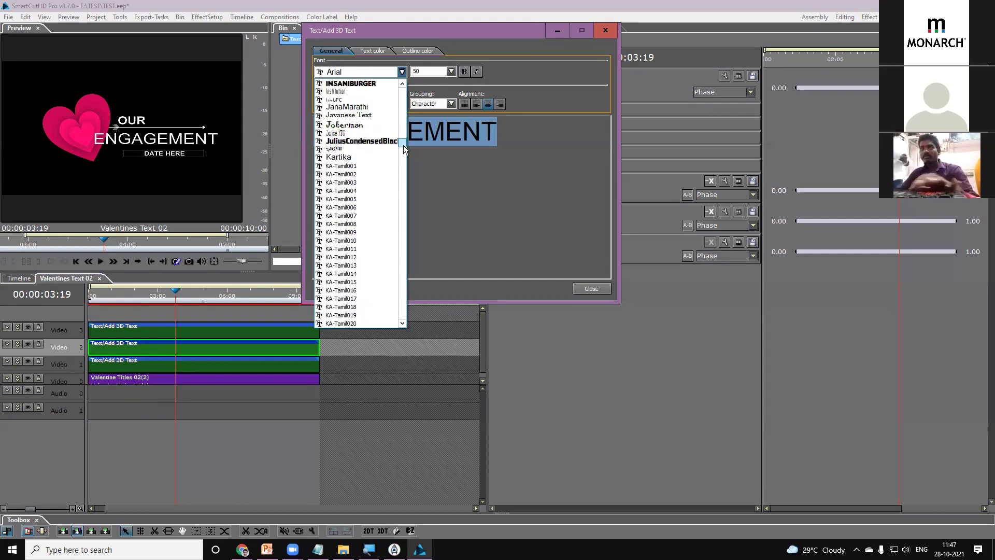
pyautogui.click(343, 166)
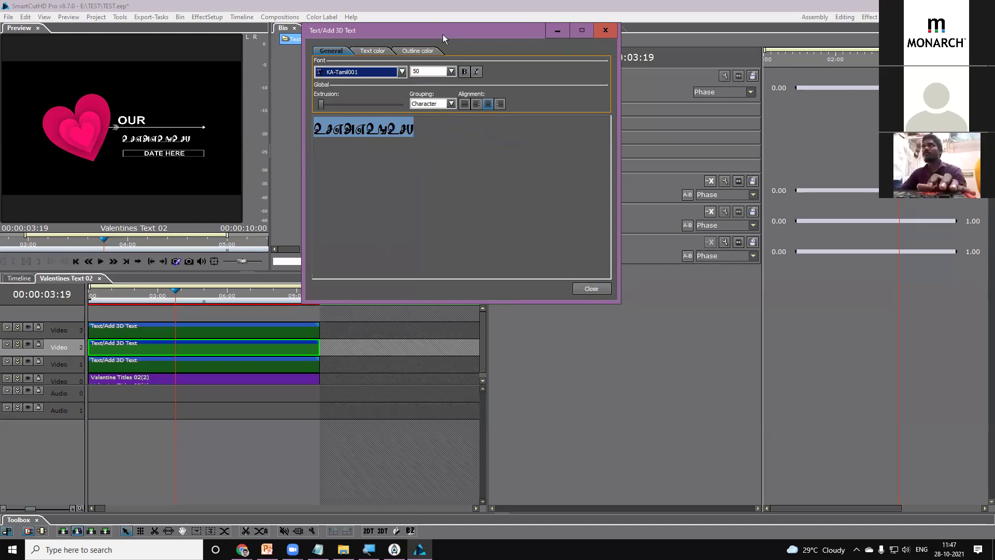
pyautogui.press('Escape')
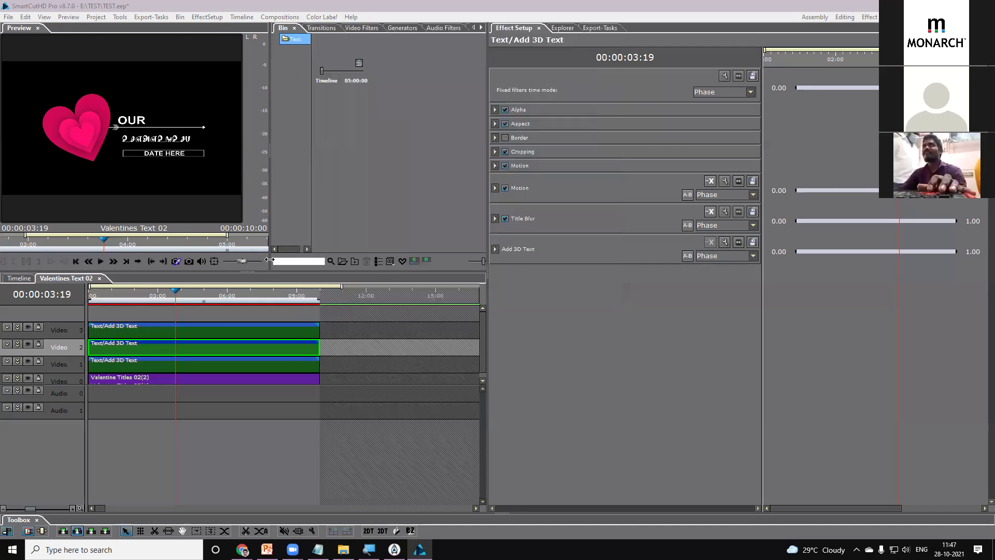
# Enlarge the Preview panel in width and height to inspect the Tamil title in the composition.
pyautogui.moveTo(269, 207); pyautogui.dragTo(459, 207)
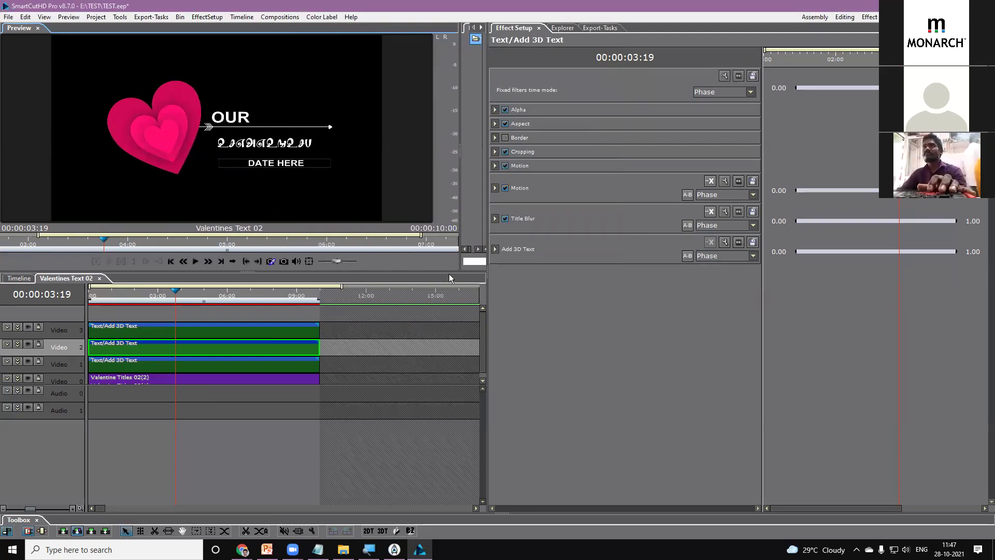
pyautogui.moveTo(451, 269); pyautogui.dragTo(453, 413)
pyautogui.moveTo(487, 254); pyautogui.dragTo(887, 283)
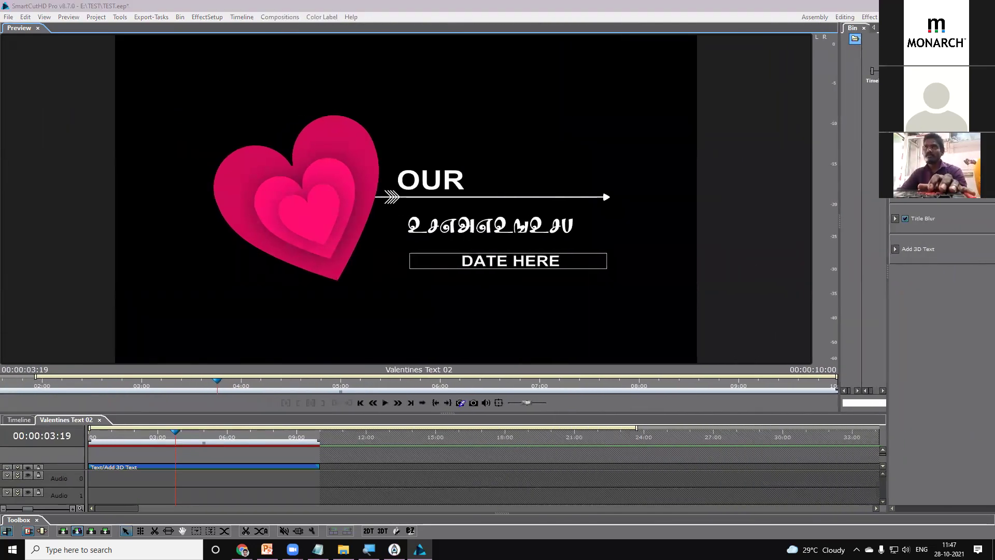
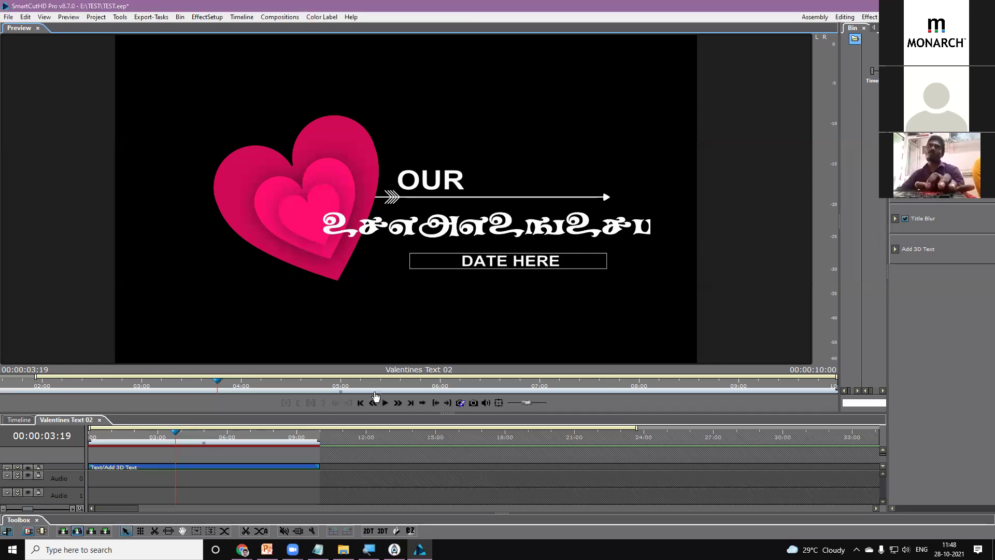
# Load the default single-preview workspace and reopen the Valentines Text 02 composition from the timeline.
pyautogui.click(44, 16)
pyautogui.click(66, 78)
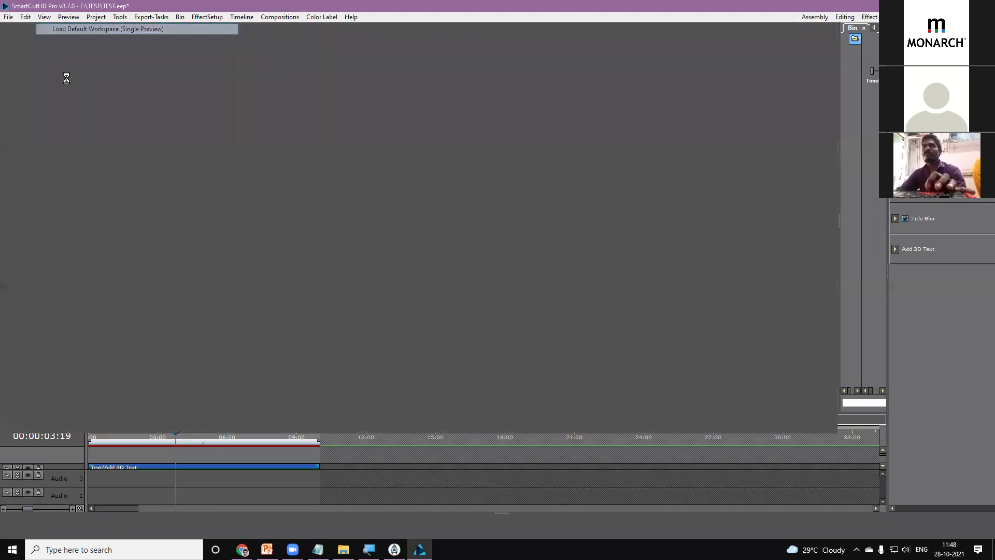
pyautogui.press('Escape')
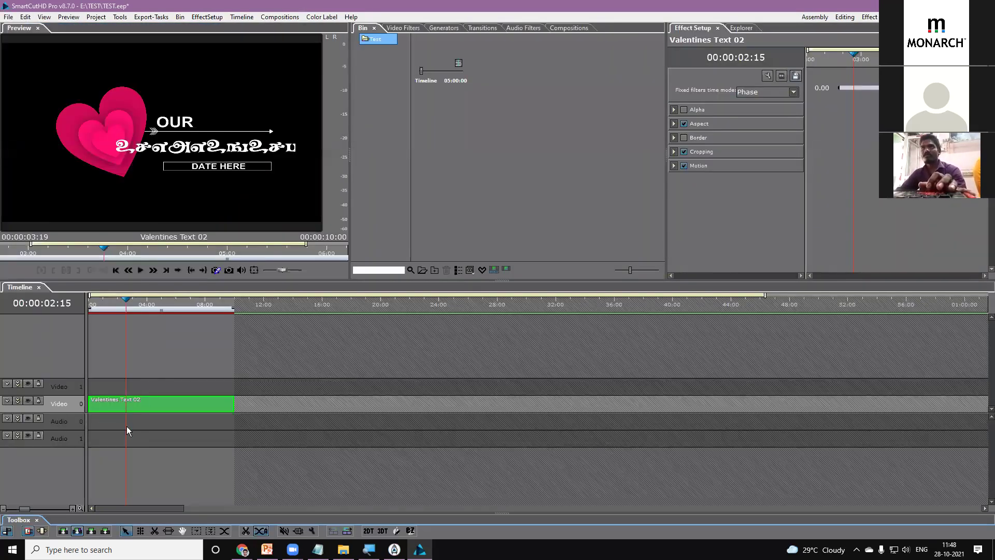
pyautogui.doubleClick(123, 407)
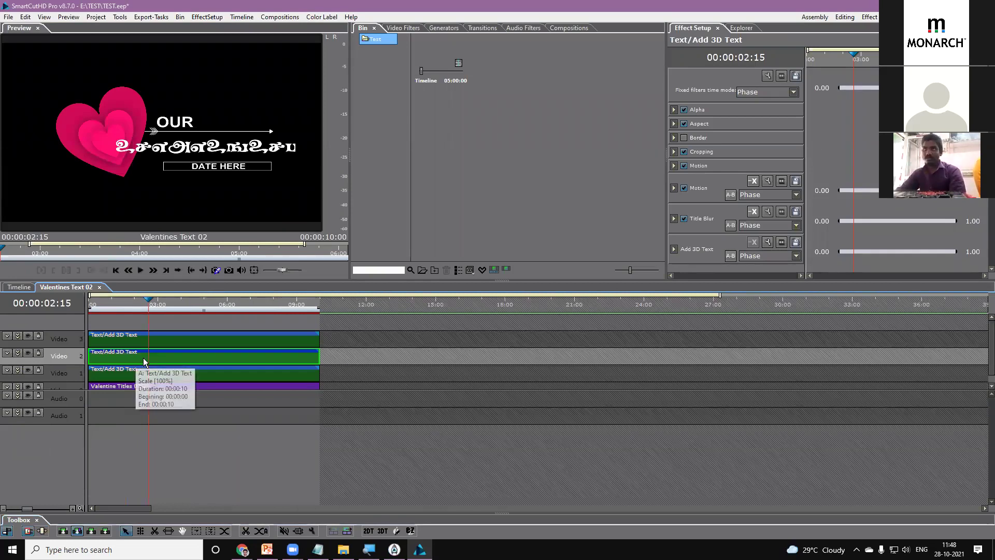
# Open the Tamil title's 3D text editor, select all of its text and close the editor.
pyautogui.click(768, 242)
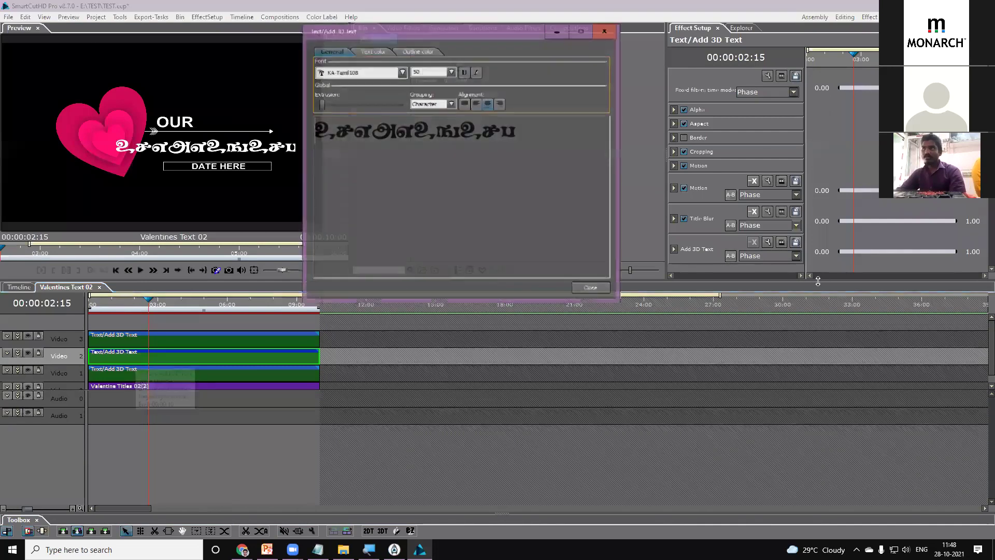
pyautogui.click(440, 148)
pyautogui.hotkey('ctrl', 'a')
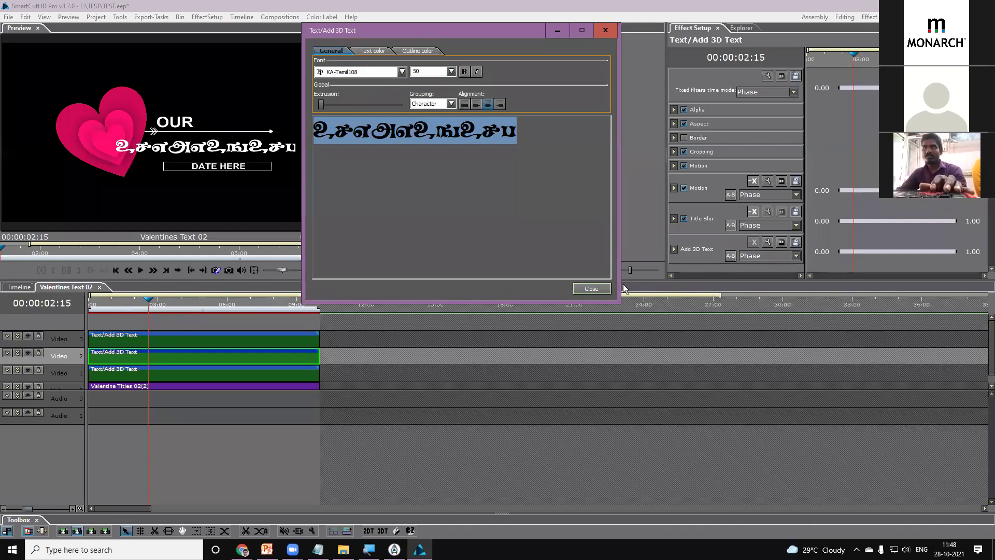
pyautogui.click(592, 289)
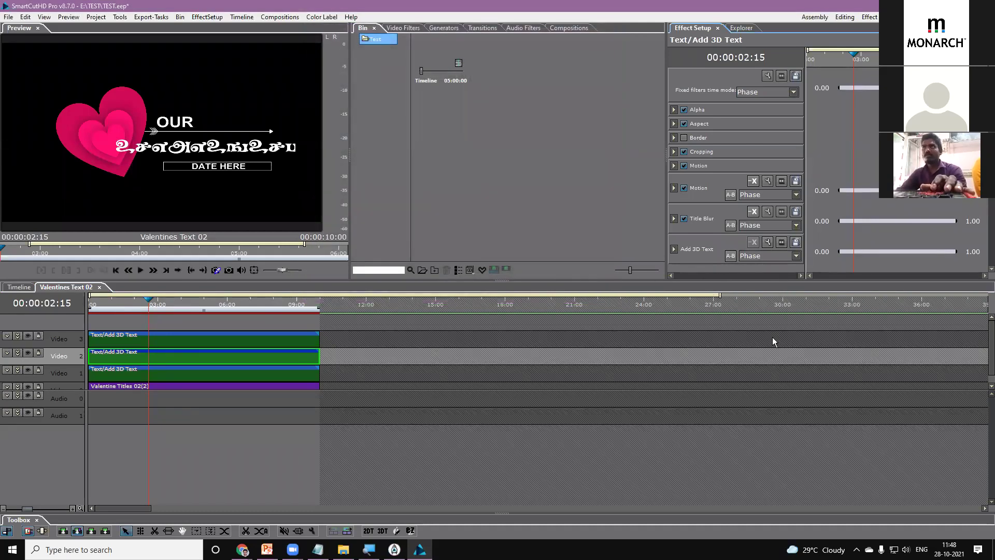
# Enlarge the Effect Setup panel and expand the title's Add 3D Text, Text Transformation and Rotation settings.
pyautogui.moveTo(805, 281); pyautogui.dragTo(808, 393)
pyautogui.click(673, 249)
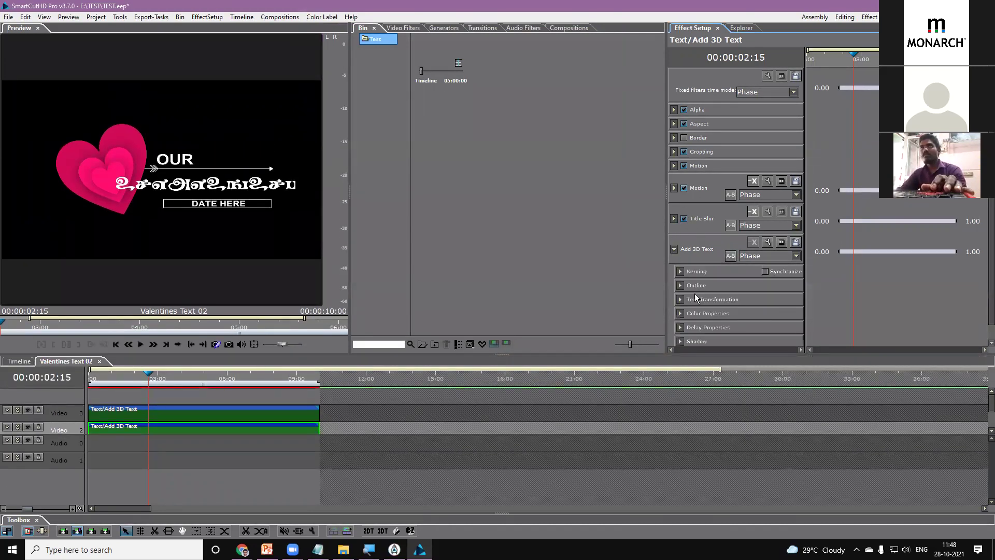
pyautogui.scroll(-1, 700, 288)
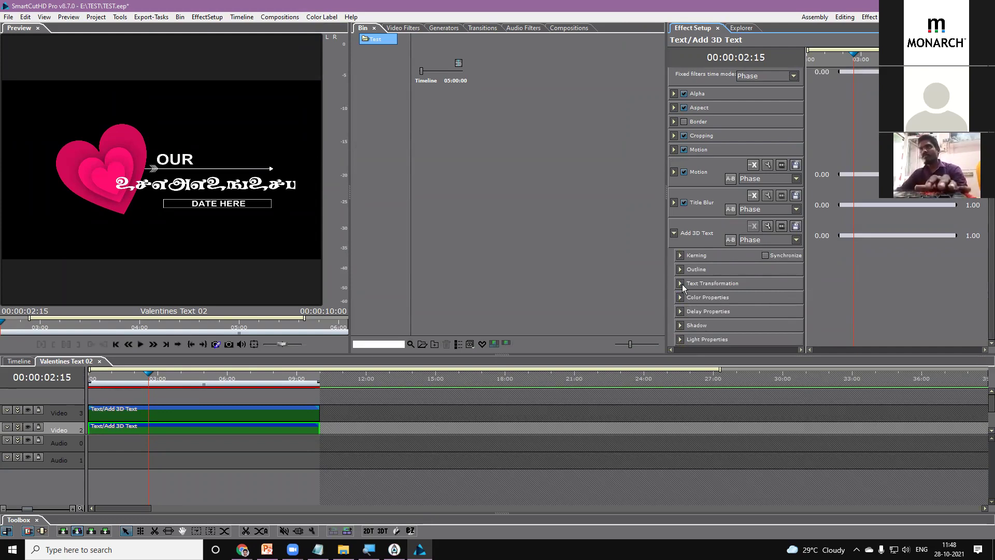
pyautogui.click(680, 283)
pyautogui.scroll(-3, 729, 311)
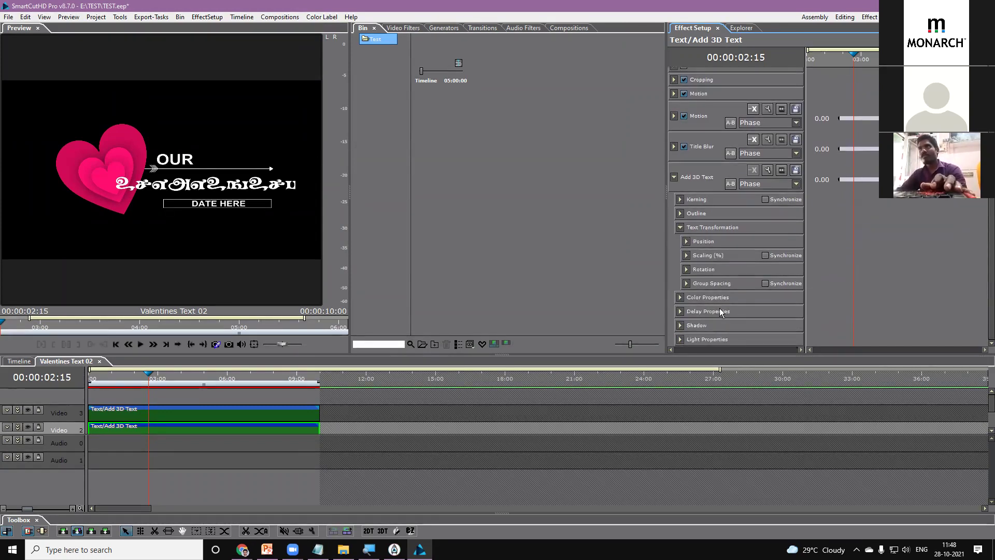
pyautogui.click(686, 269)
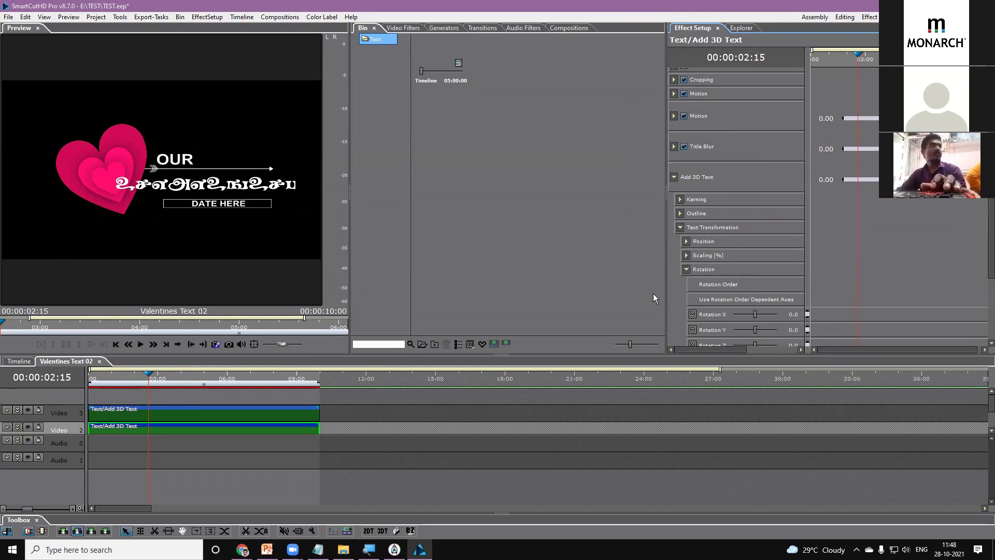
pyautogui.moveTo(666, 293); pyautogui.dragTo(555, 293)
pyautogui.scroll(-5, 651, 265)
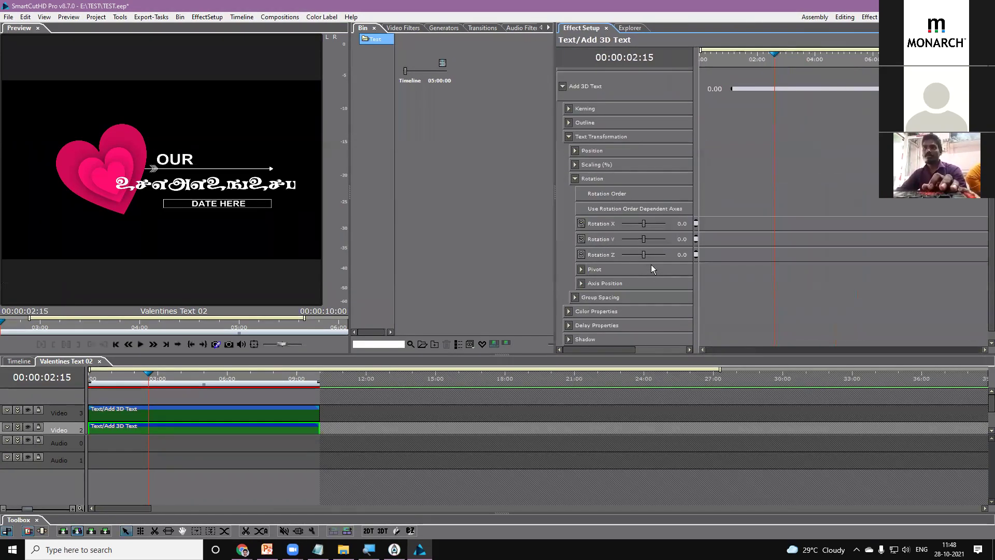
# Try rotating the Tamil title around the X axis with the Rotation X slider.
pyautogui.click(678, 239)
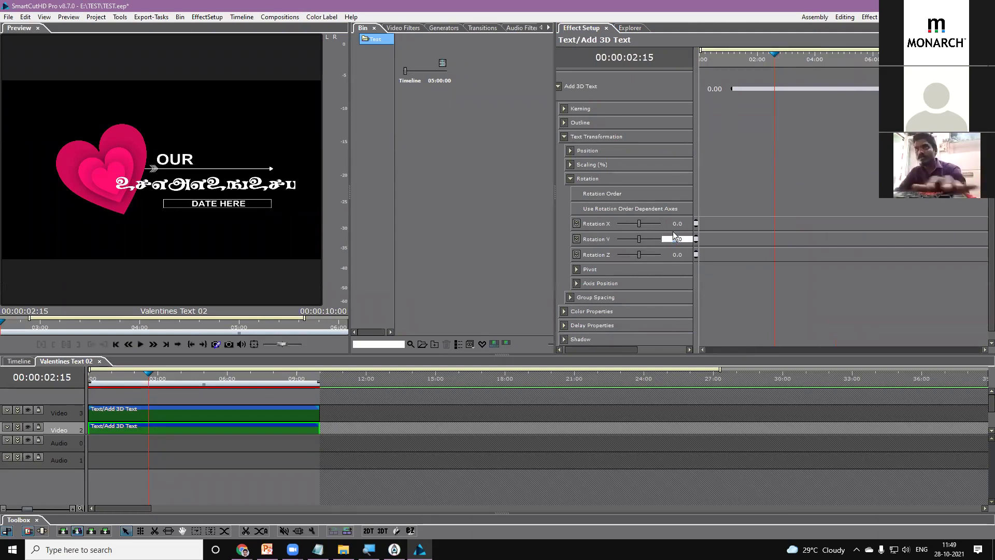
pyautogui.click(675, 224)
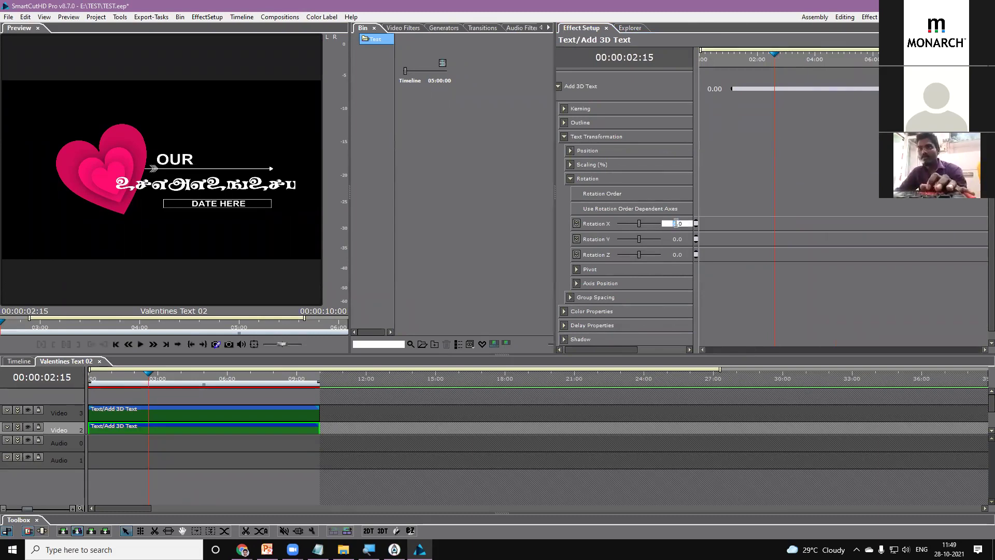
pyautogui.click(638, 224)
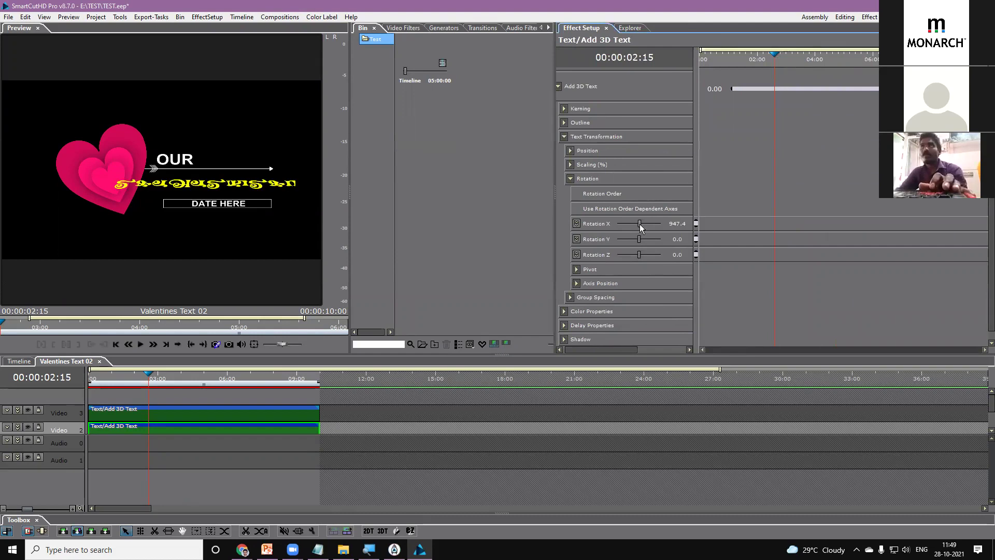
pyautogui.moveTo(639, 223); pyautogui.dragTo(638, 223)
pyautogui.click(679, 224)
# Widen the Effect Setup panel's settings area, reset Rotation X and set it to 31.0.
pyautogui.moveTo(694, 229); pyautogui.dragTo(756, 229)
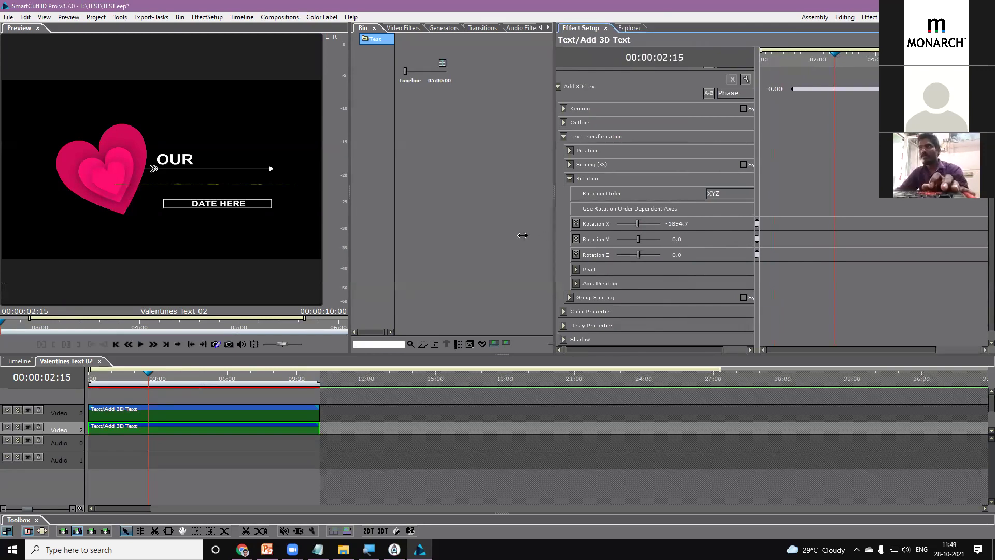
pyautogui.moveTo(553, 237); pyautogui.dragTo(509, 238)
pyautogui.moveTo(722, 232); pyautogui.dragTo(772, 232)
pyautogui.click(760, 224)
pyautogui.click(655, 224)
pyautogui.scroll(20, 657, 225)
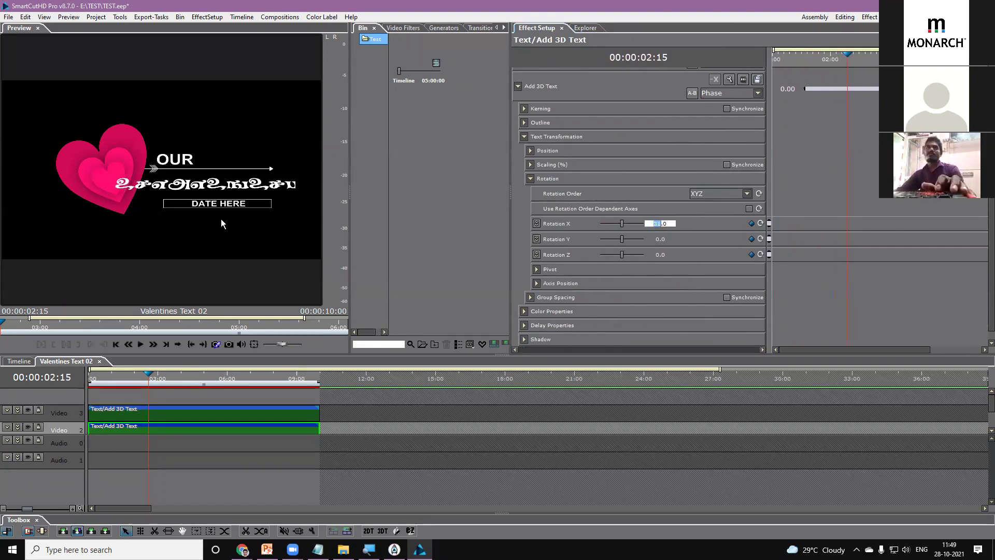
# Open the Tamil title clip's 3D text editor and raise the extrusion to about half of its range.
pyautogui.click(151, 427)
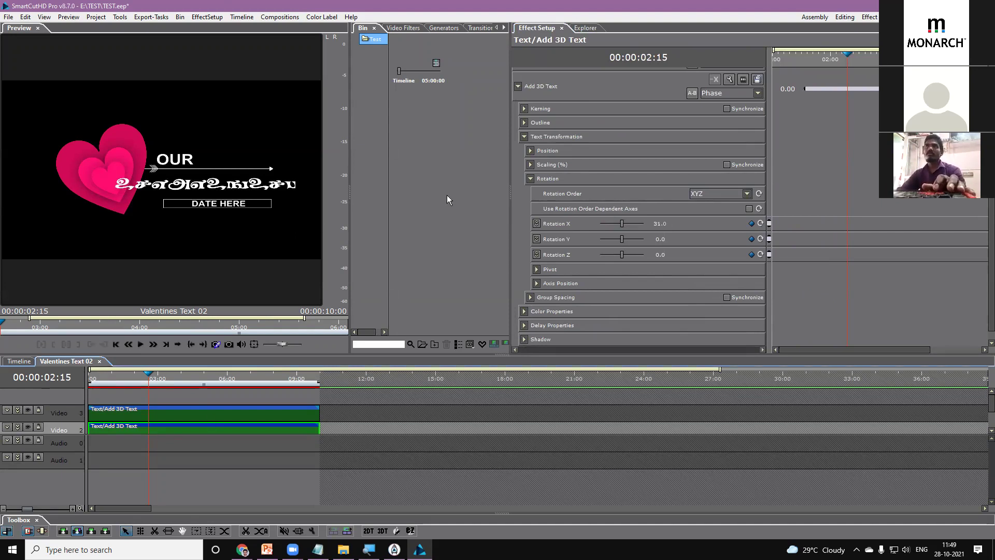
pyautogui.doubleClick(429, 130)
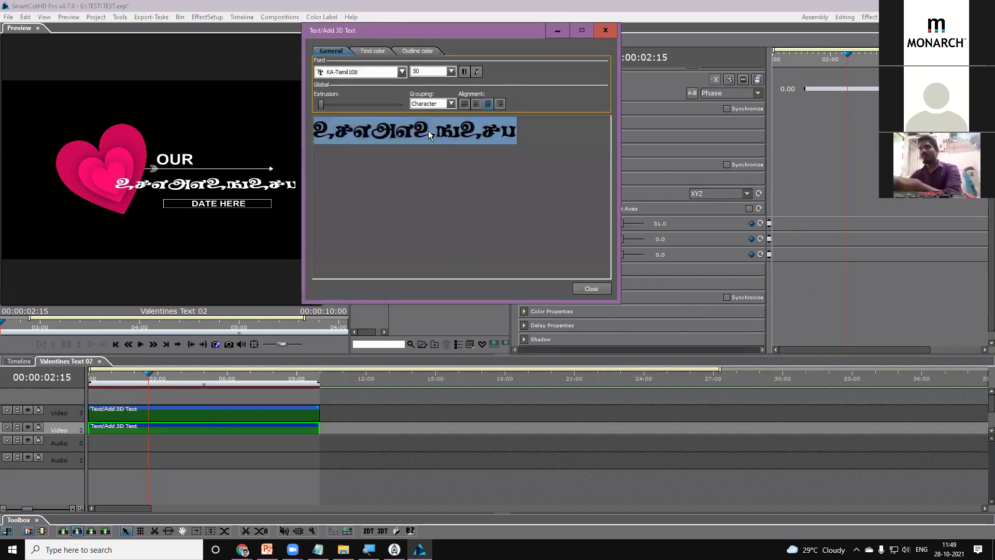
pyautogui.moveTo(322, 105); pyautogui.dragTo(361, 113)
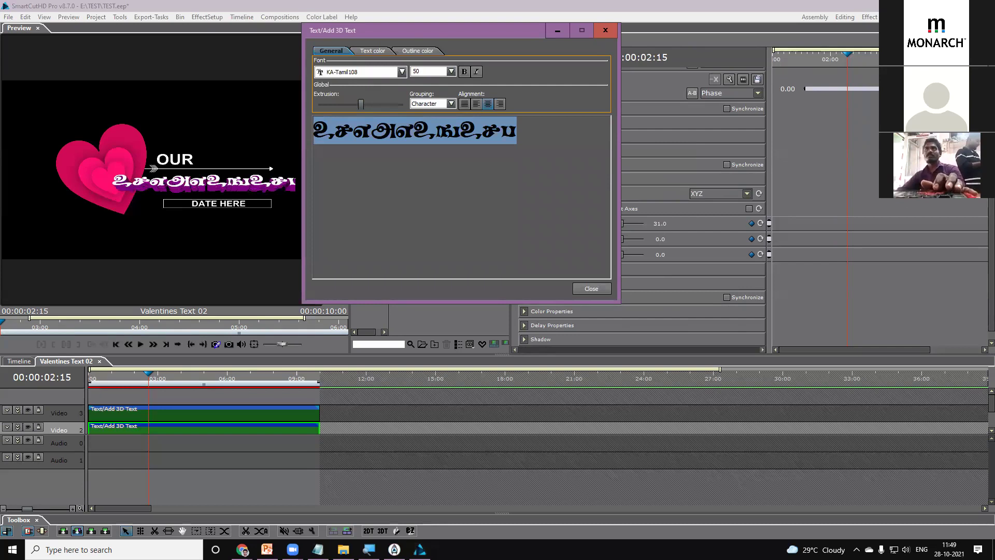
# Set both the Front and Side text color types of the Tamil title to Texture.
pyautogui.click(366, 52)
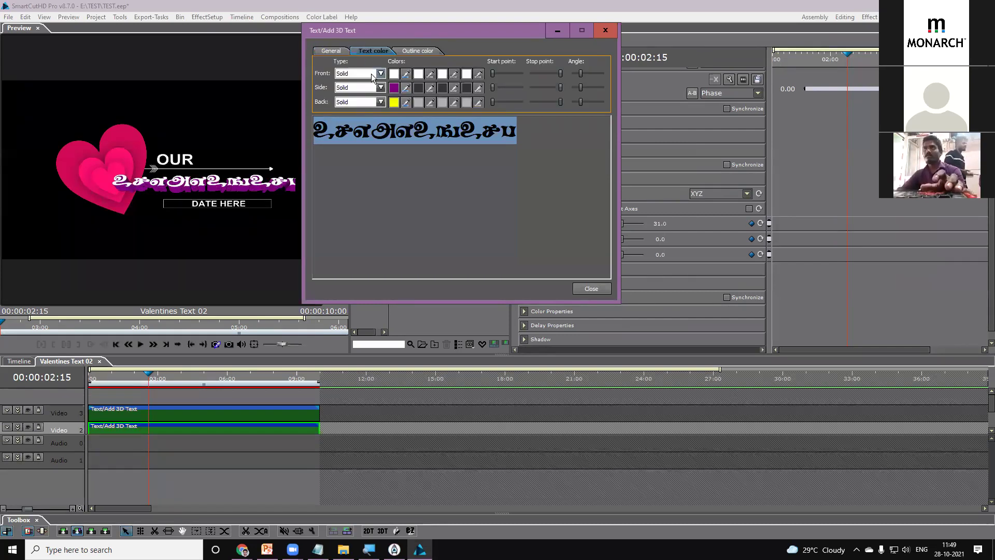
pyautogui.click(373, 74)
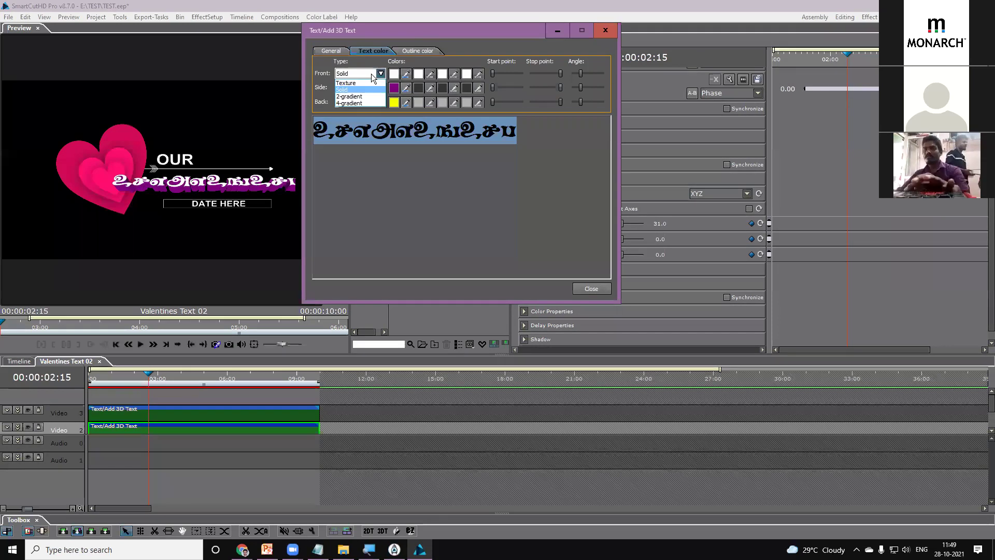
pyautogui.click(346, 83)
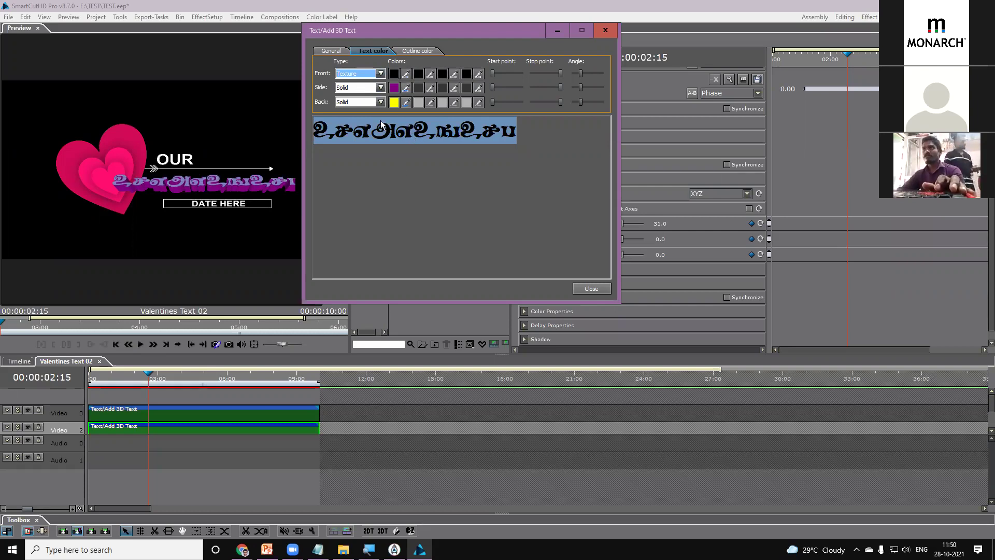
pyautogui.click(357, 88)
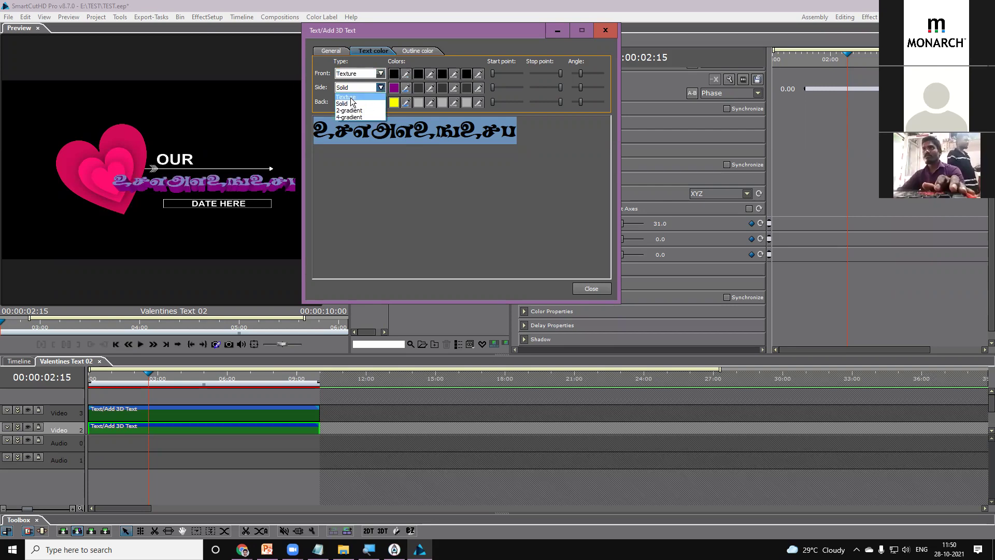
pyautogui.click(346, 97)
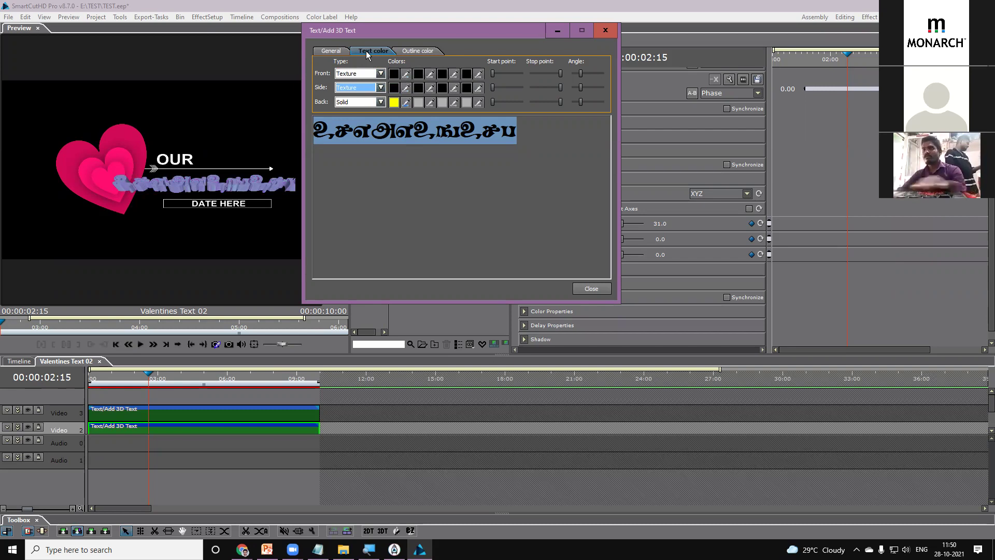
# Review the General, Text color and Outline color settings in the Tamil title's 3D text editor.
pyautogui.click(341, 56)
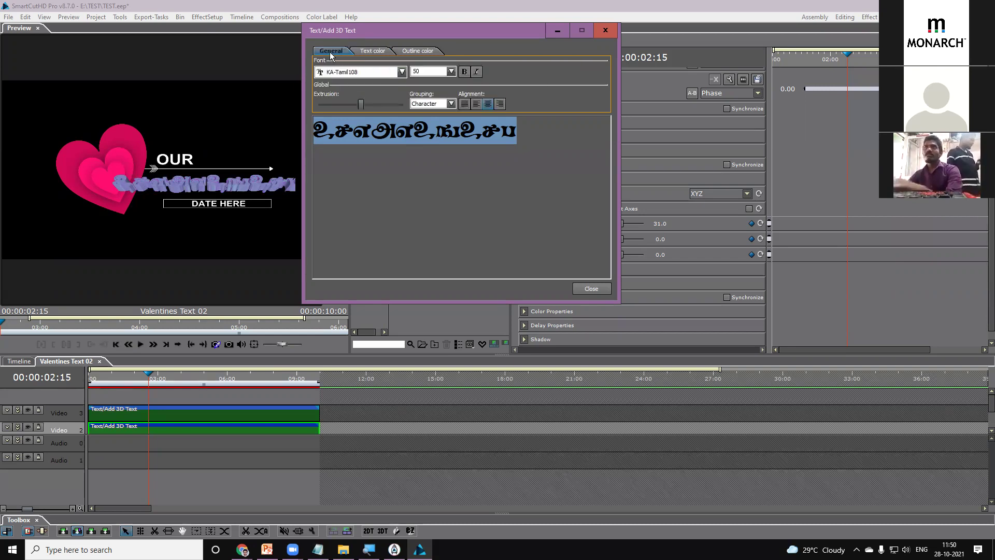
pyautogui.click(359, 55)
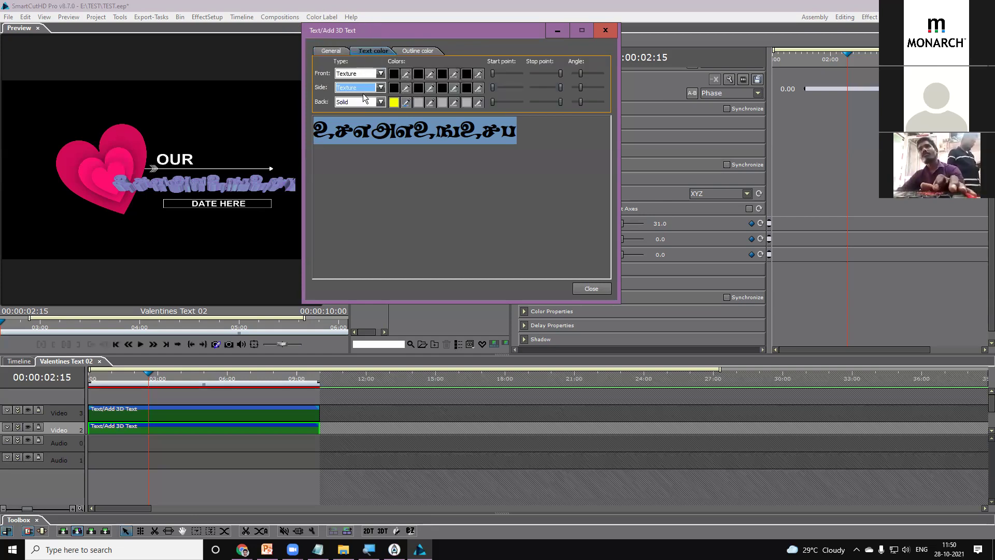
pyautogui.click(411, 52)
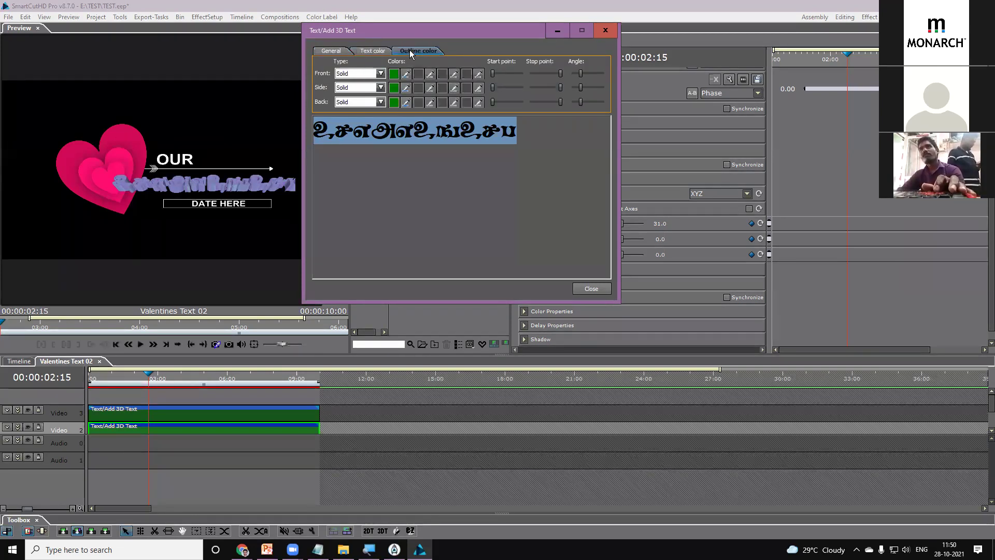
pyautogui.click(374, 50)
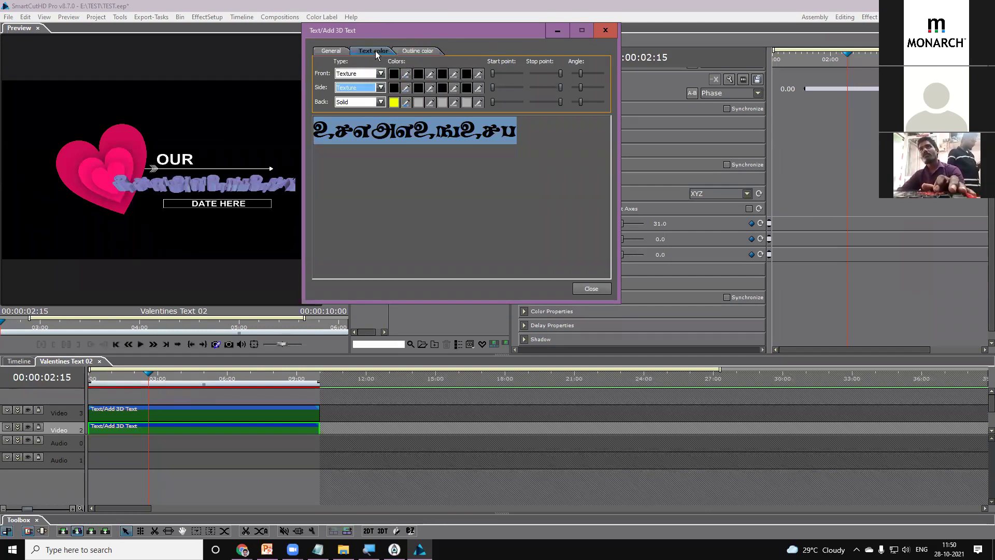
# Try the 2-gradient type for the Tamil title's Front text color, and return it to Texture.
pyautogui.click(347, 75)
pyautogui.click(348, 84)
pyautogui.click(358, 74)
pyautogui.click(351, 89)
pyautogui.click(356, 74)
pyautogui.click(355, 96)
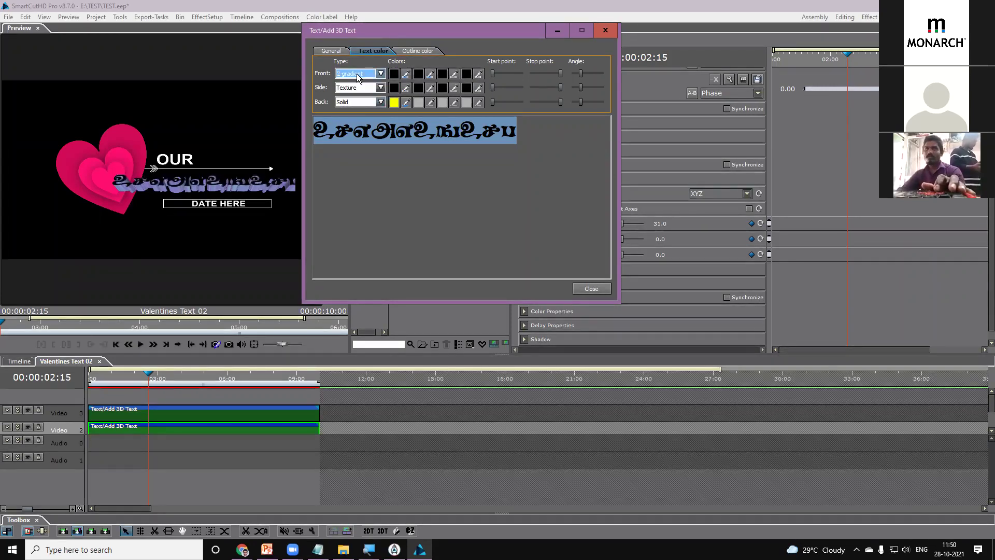
pyautogui.click(357, 74)
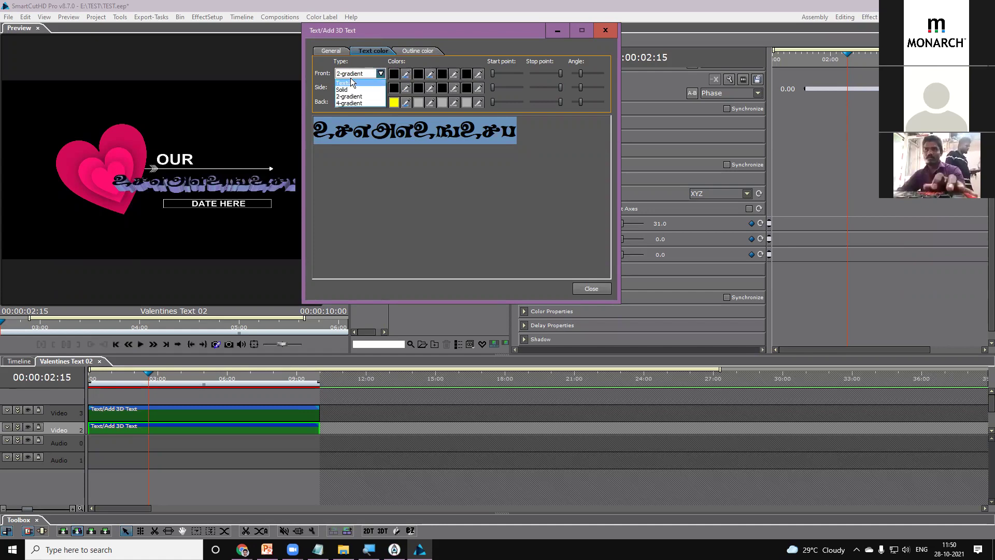
pyautogui.click(352, 83)
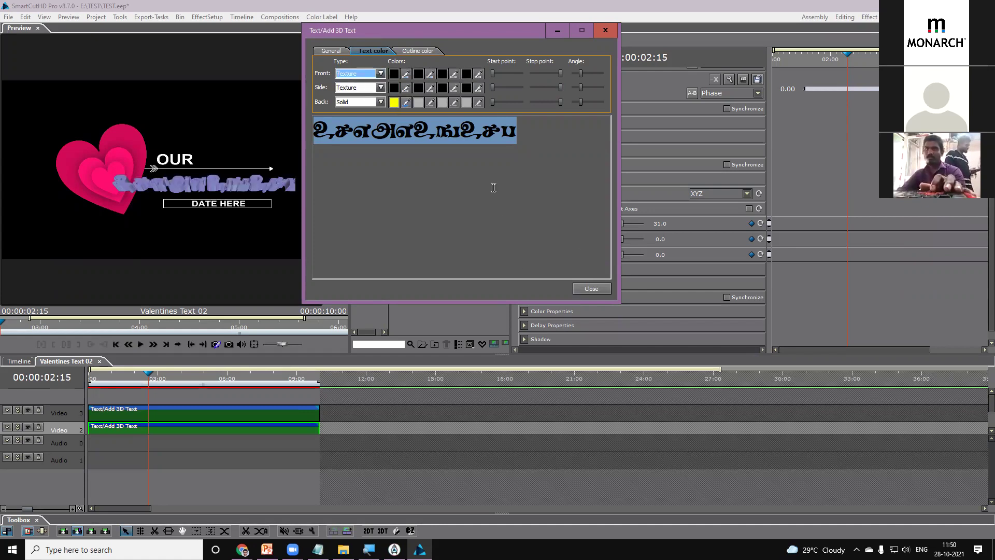
# Close the 3D text editor, widen the effect settings area and open the private media configuration of Add 3D Text.
pyautogui.click(591, 289)
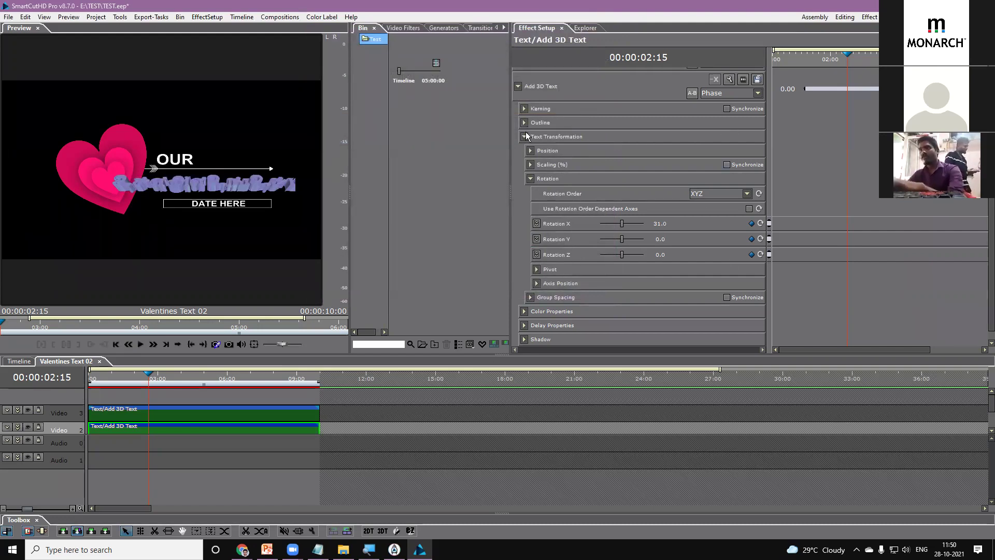
pyautogui.click(524, 136)
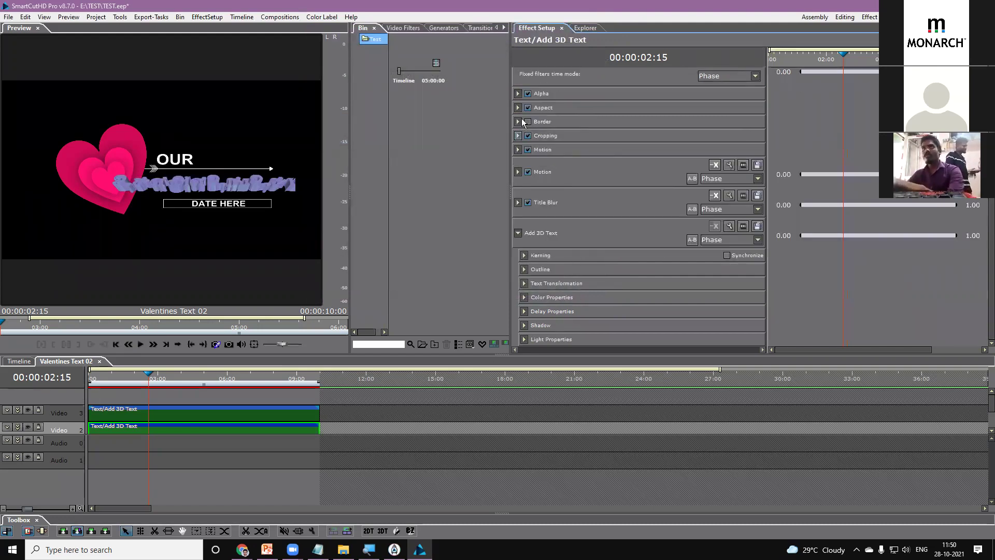
pyautogui.click(537, 32)
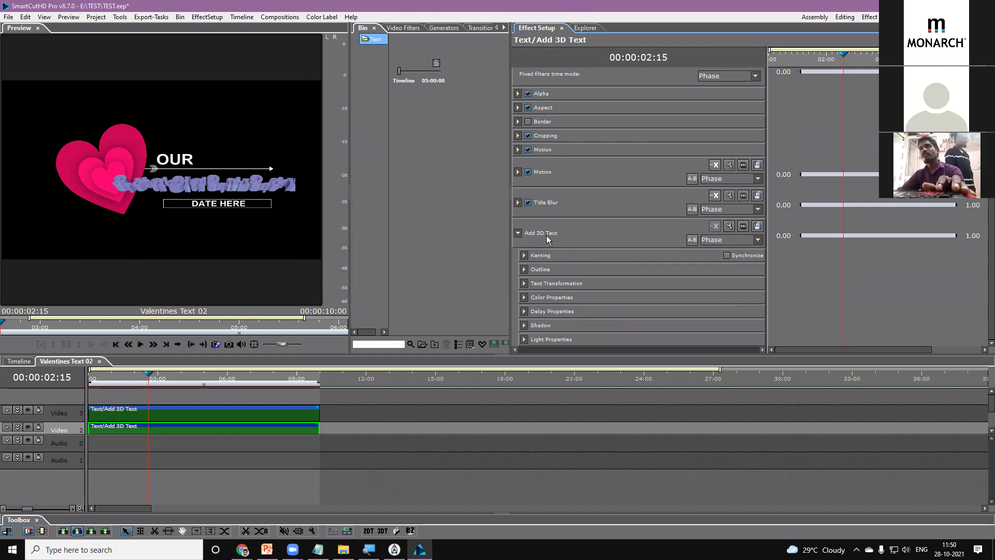
pyautogui.click(518, 233)
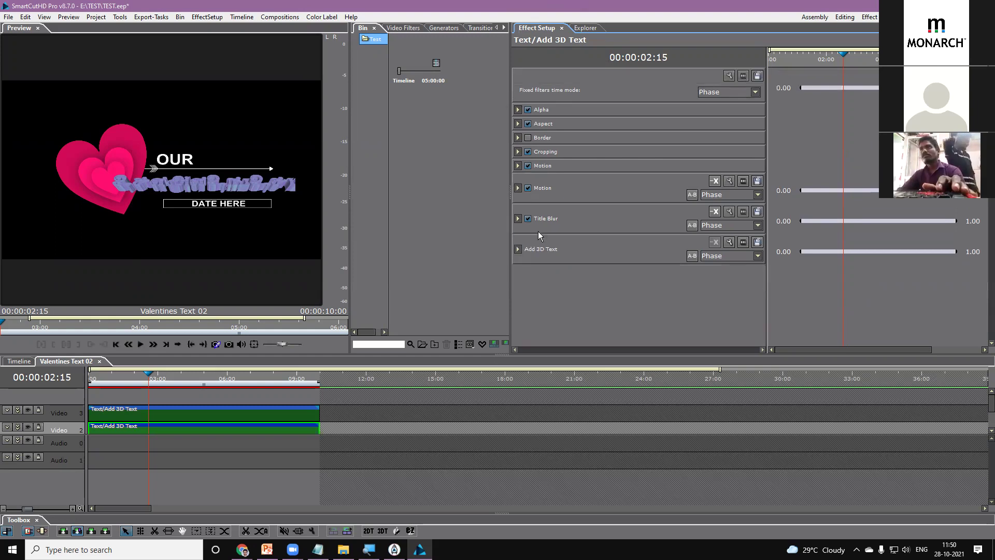
pyautogui.click(517, 250)
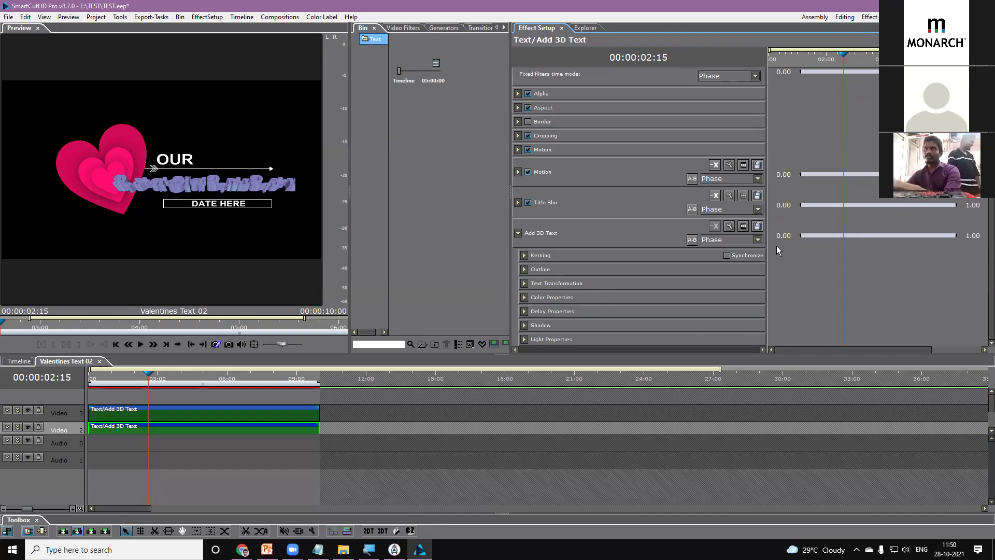
pyautogui.moveTo(766, 249); pyautogui.dragTo(805, 249)
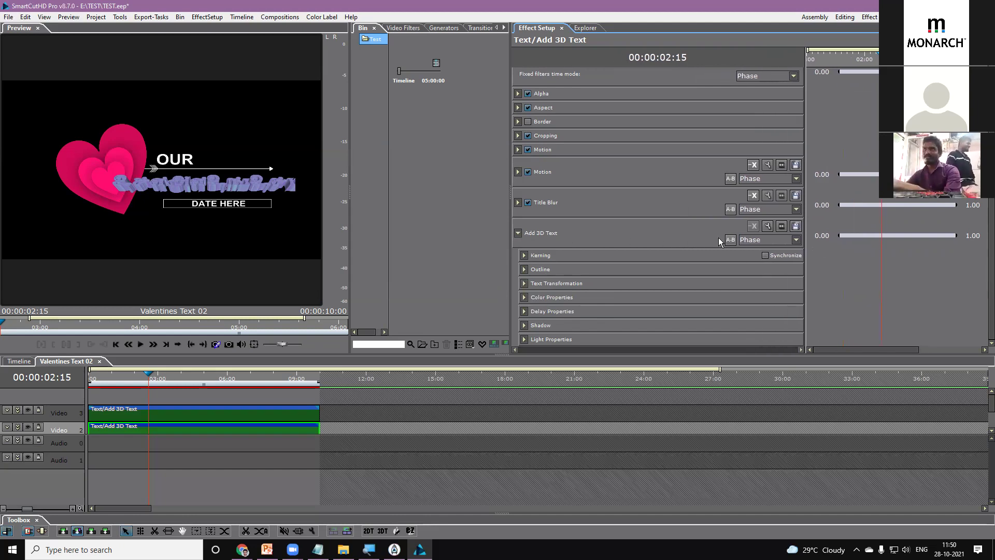
pyautogui.click(780, 229)
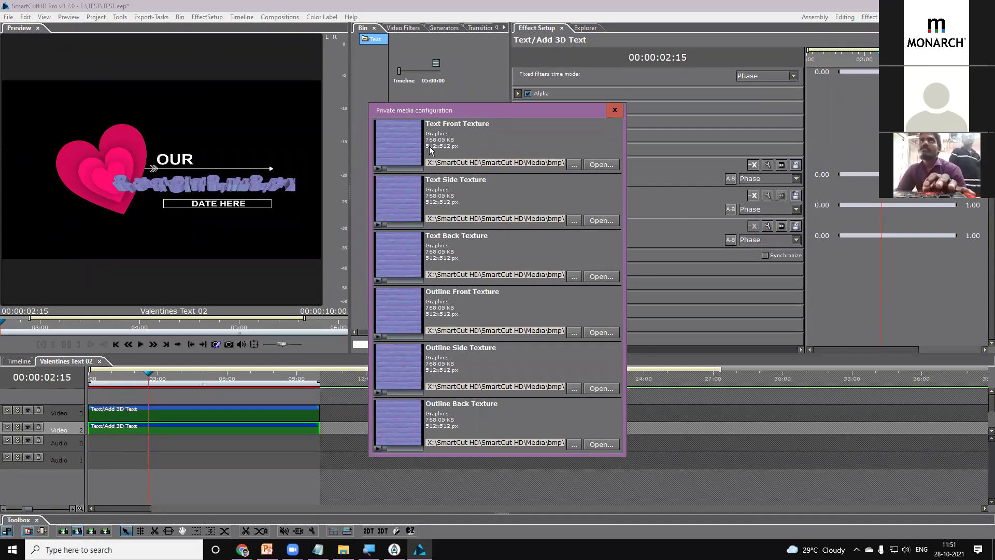
# Set the Text Front Texture to Brd_Leo-05.png from the D:\Twister\Texture folder.
pyautogui.click(573, 165)
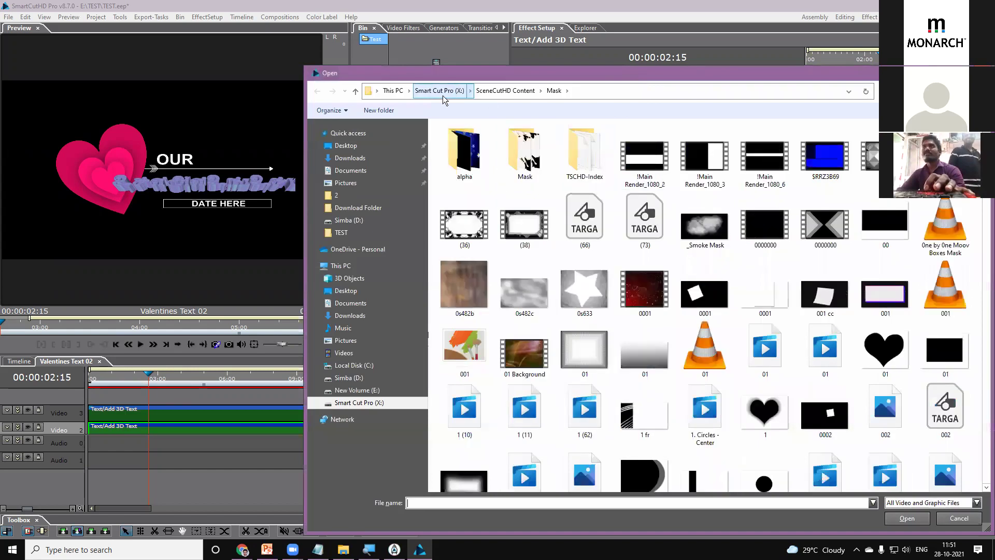
pyautogui.click(357, 379)
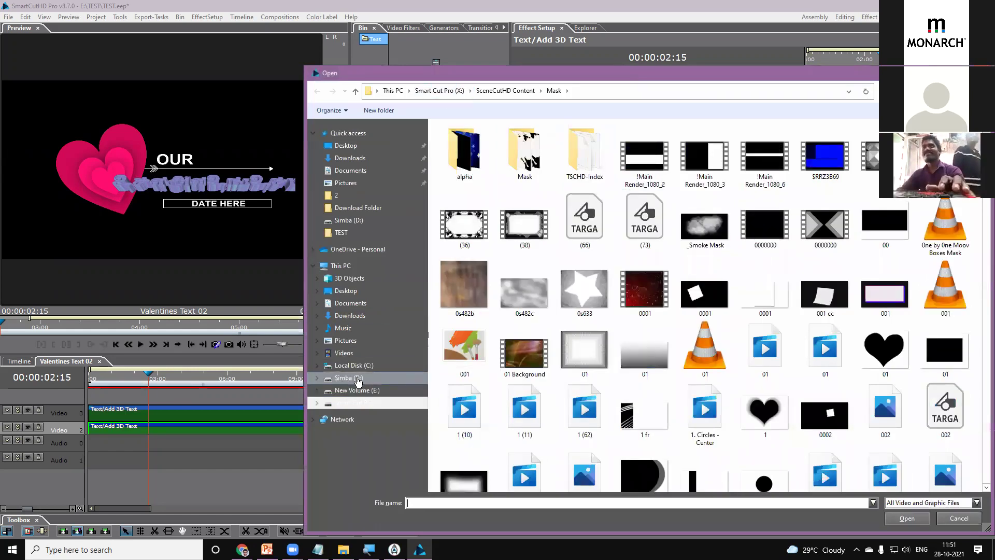
pyautogui.click(359, 403)
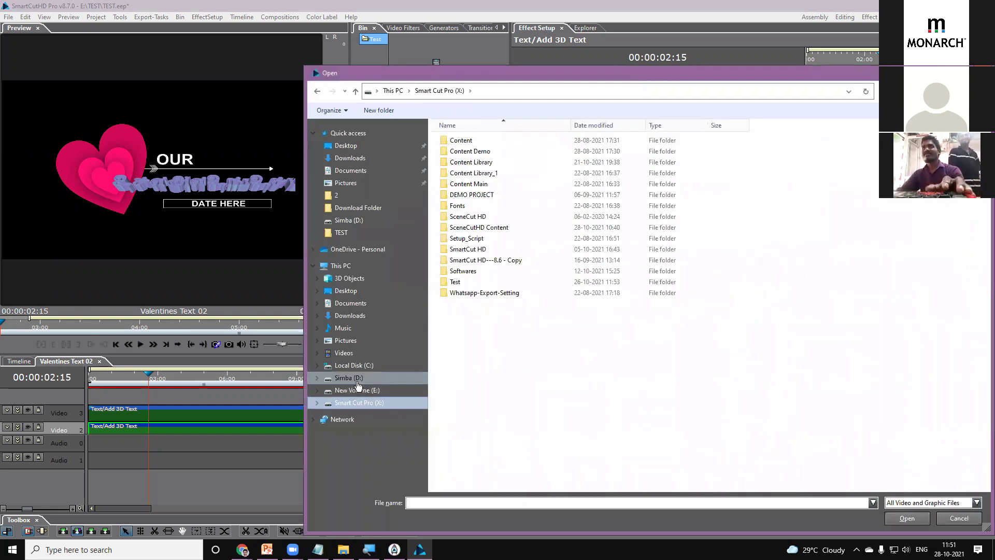
pyautogui.click(357, 380)
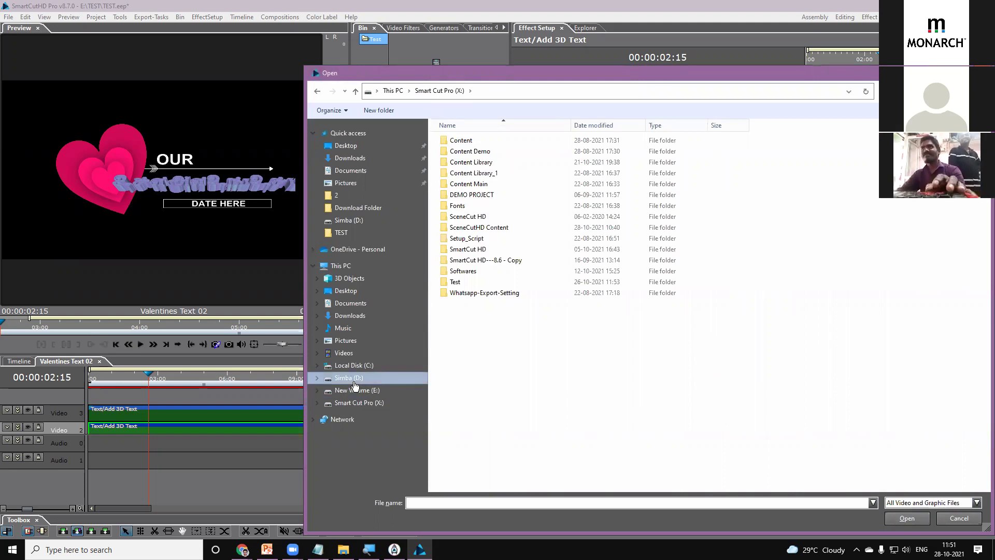
pyautogui.doubleClick(456, 214)
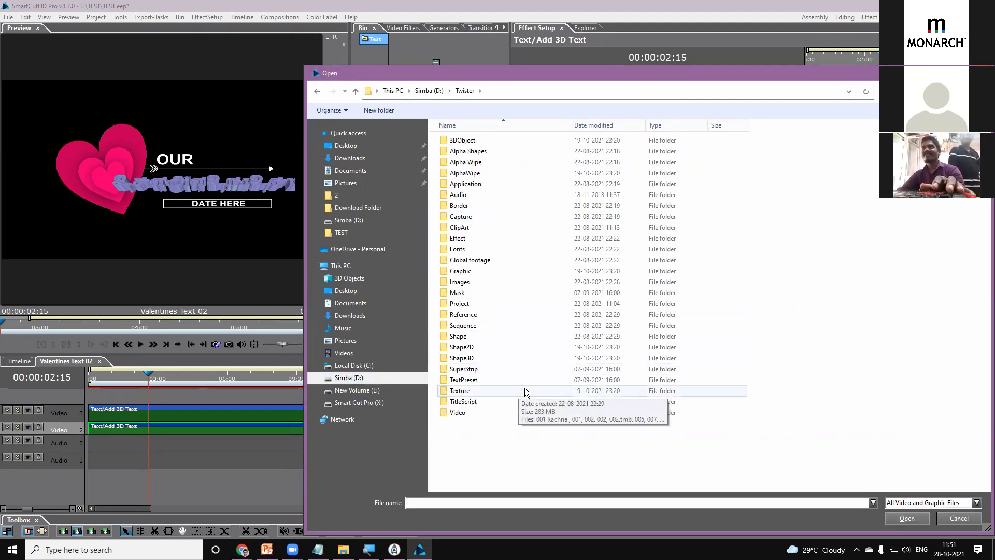
pyautogui.doubleClick(480, 391)
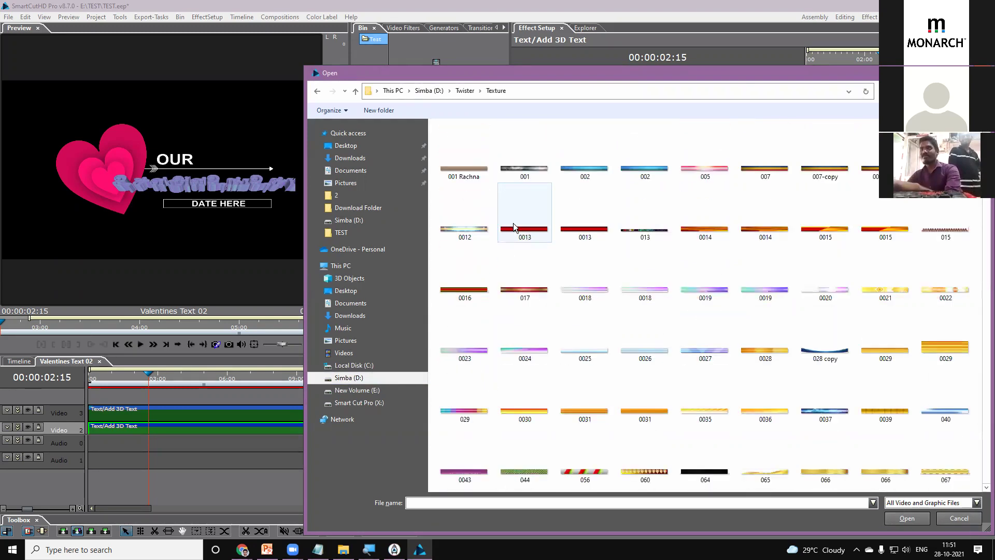
pyautogui.scroll(-5, 657, 363)
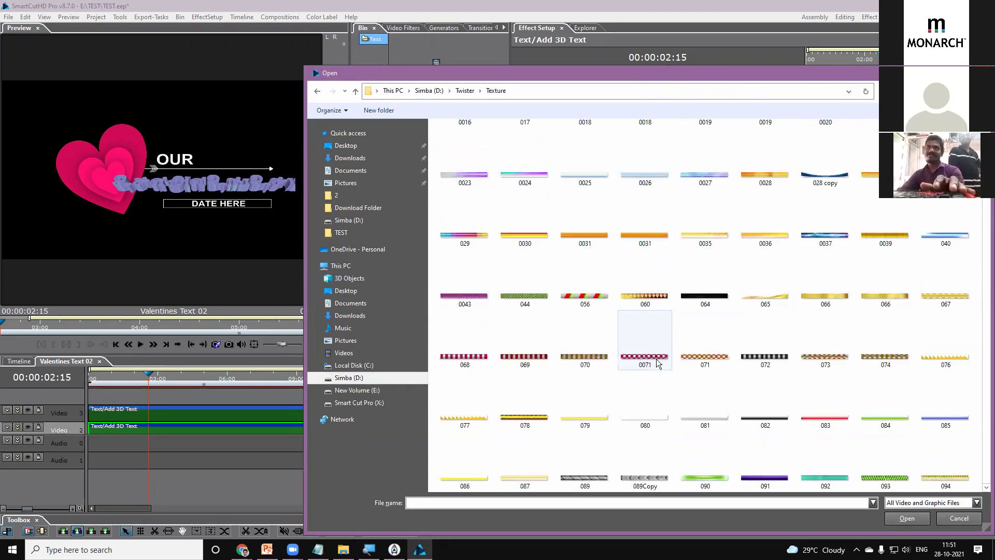
pyautogui.scroll(-5, 658, 363)
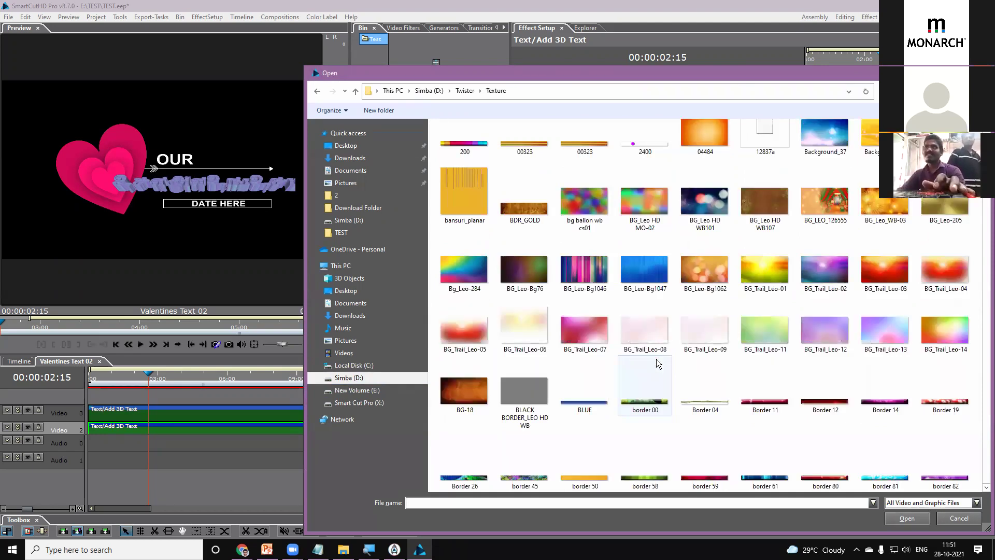
pyautogui.scroll(-6, 656, 358)
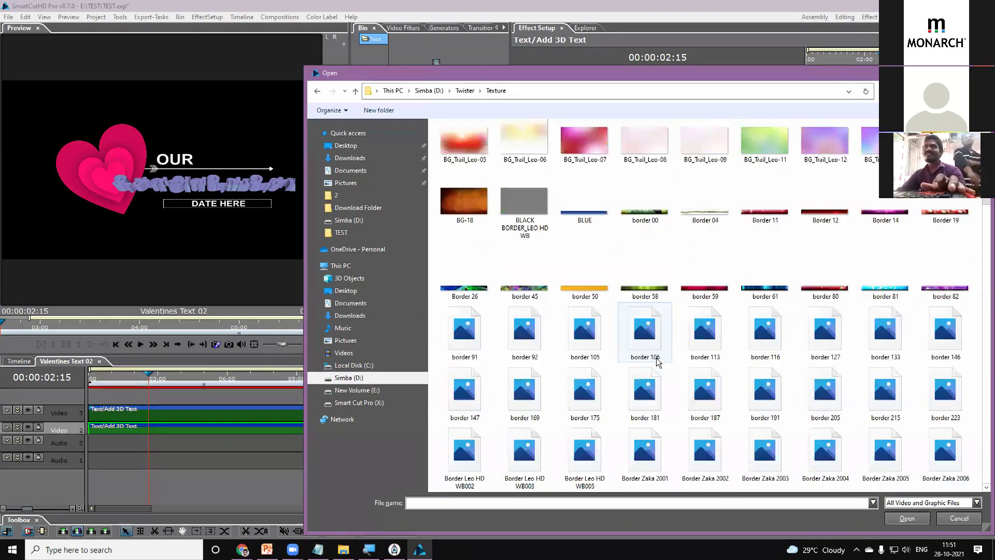
pyautogui.scroll(-3, 658, 361)
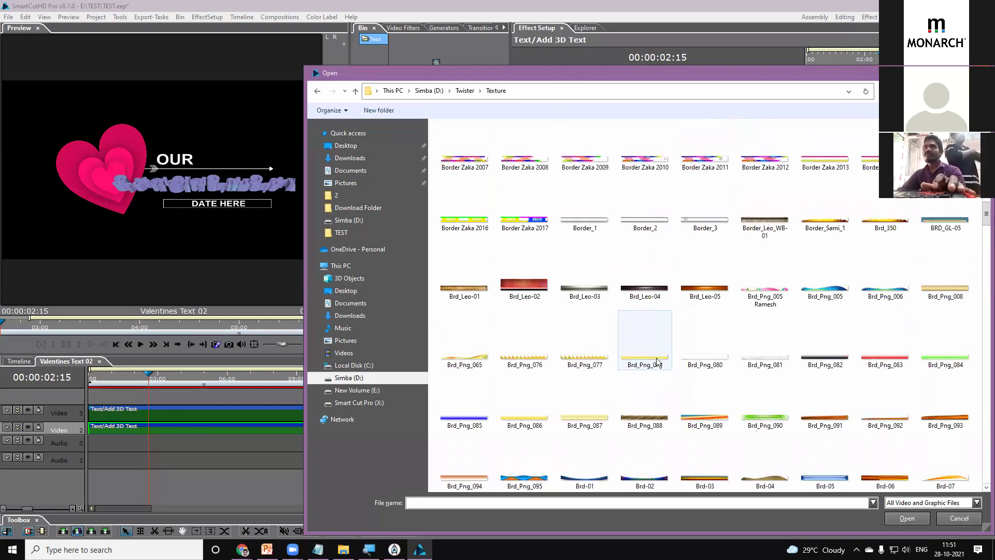
pyautogui.click(700, 294)
pyautogui.click(907, 518)
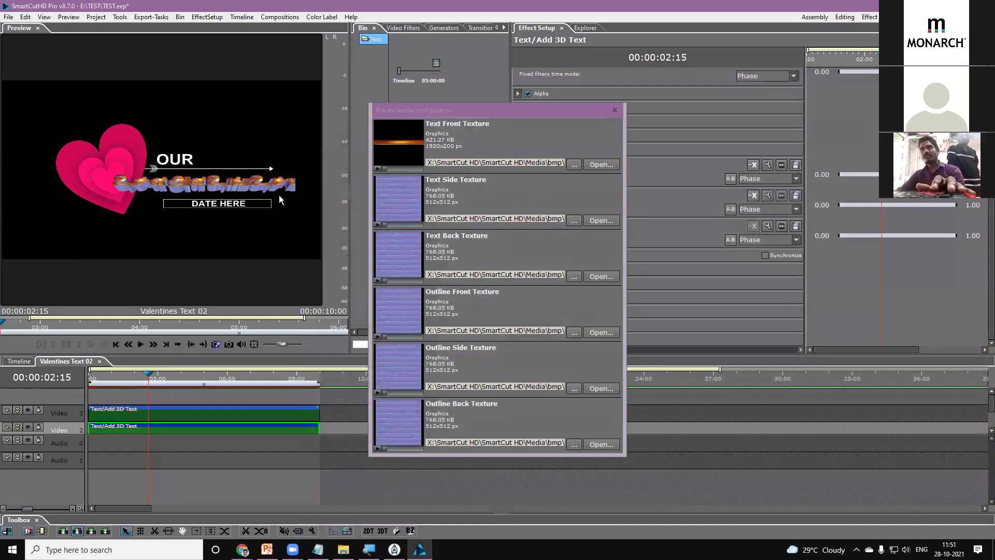
# Set the Text Side Texture to Colour-05_15474.PNG from the same folder and close the private media configuration.
pyautogui.click(572, 221)
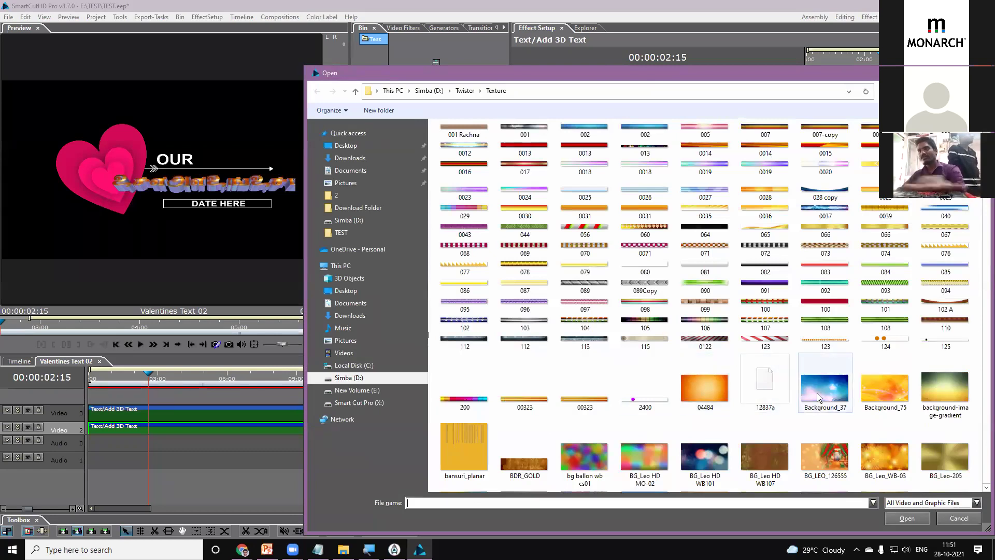
pyautogui.scroll(-5, 816, 392)
pyautogui.scroll(-5, 813, 394)
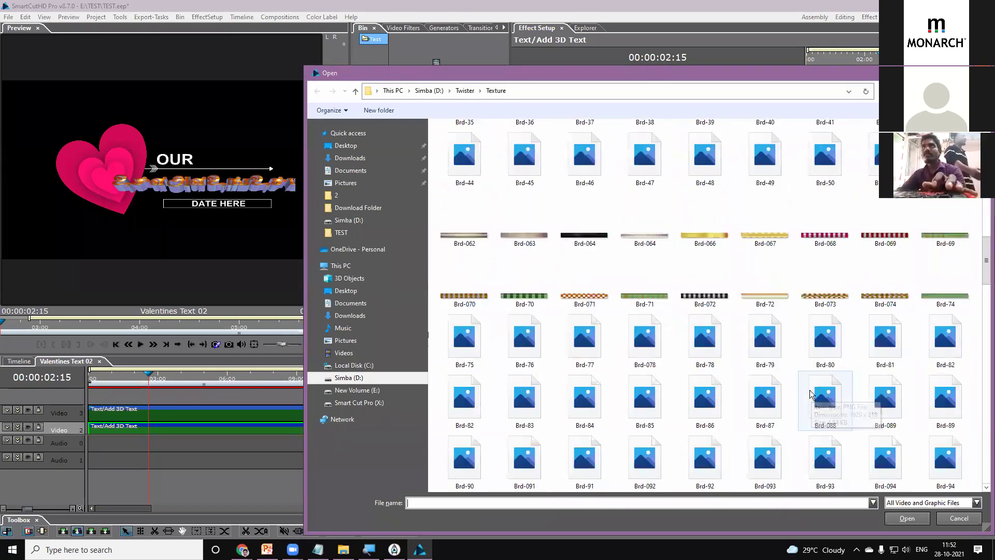
pyautogui.scroll(-5, 811, 393)
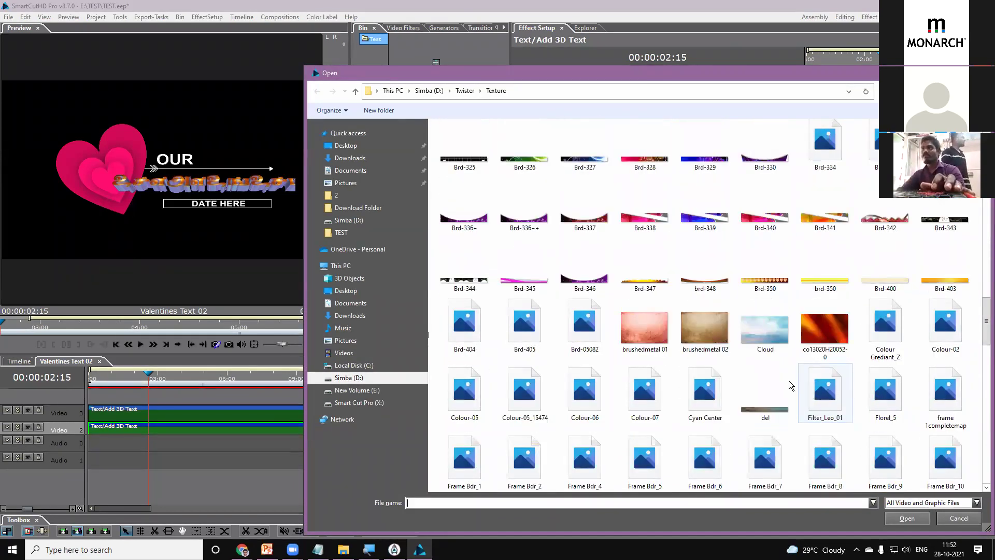
pyautogui.click(524, 399)
pyautogui.click(906, 518)
pyautogui.click(614, 110)
# Inspect the textured Tamil title in a full-screen preview, and scrub the composition to 00:00:03:23.
pyautogui.doubleClick(245, 193)
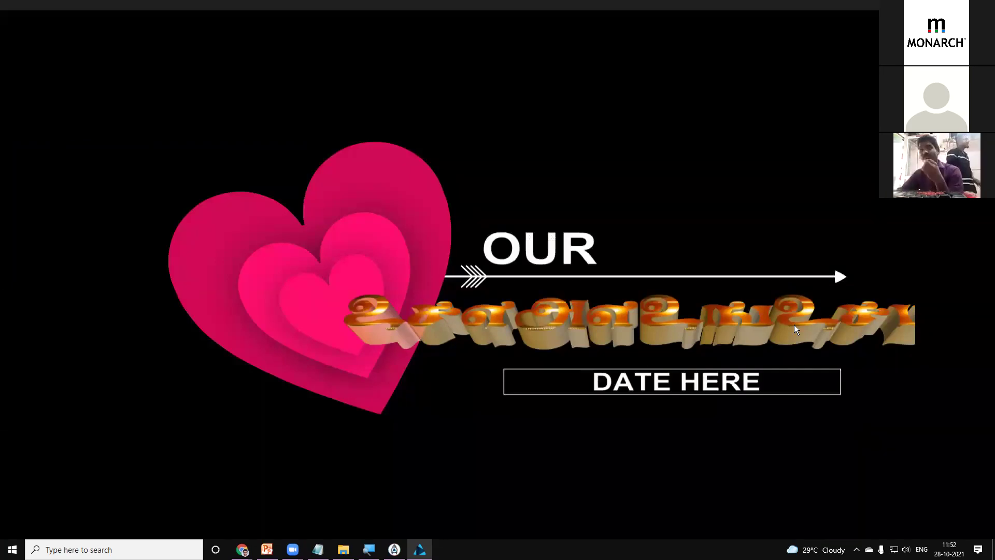
pyautogui.doubleClick(735, 325)
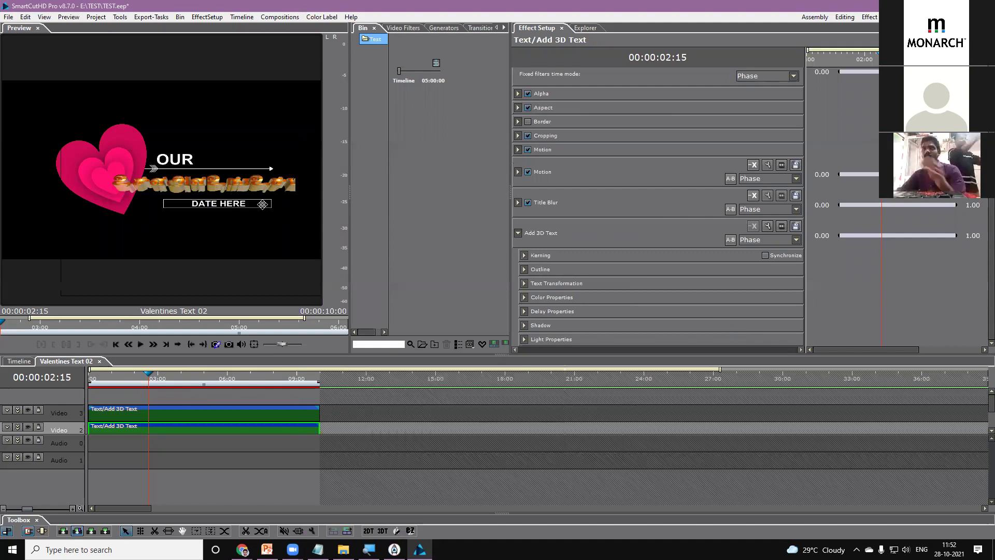
pyautogui.moveTo(97, 381); pyautogui.dragTo(181, 378)
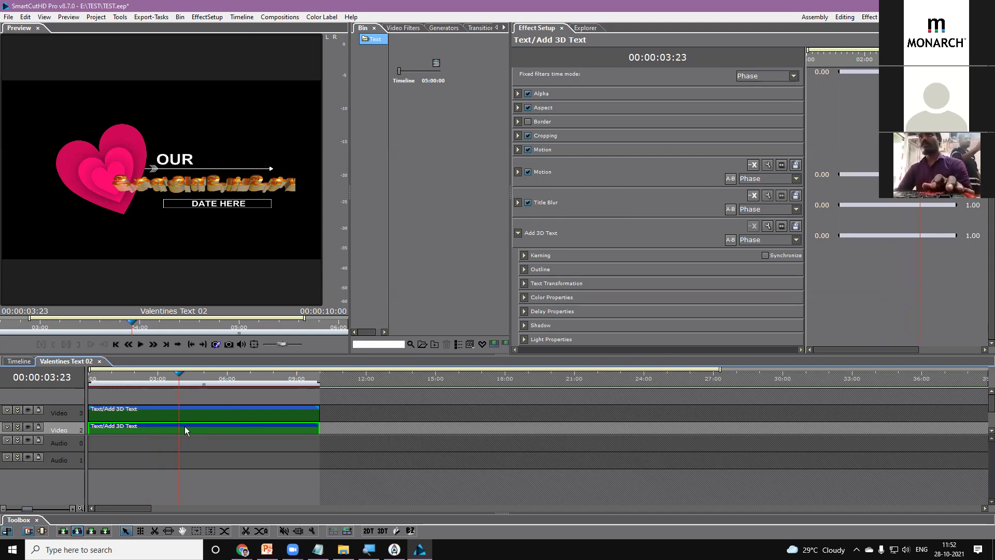
# Review the texture files assigned to Add 3D Text, and scrub the composition to 00:00:03:05.
pyautogui.click(782, 227)
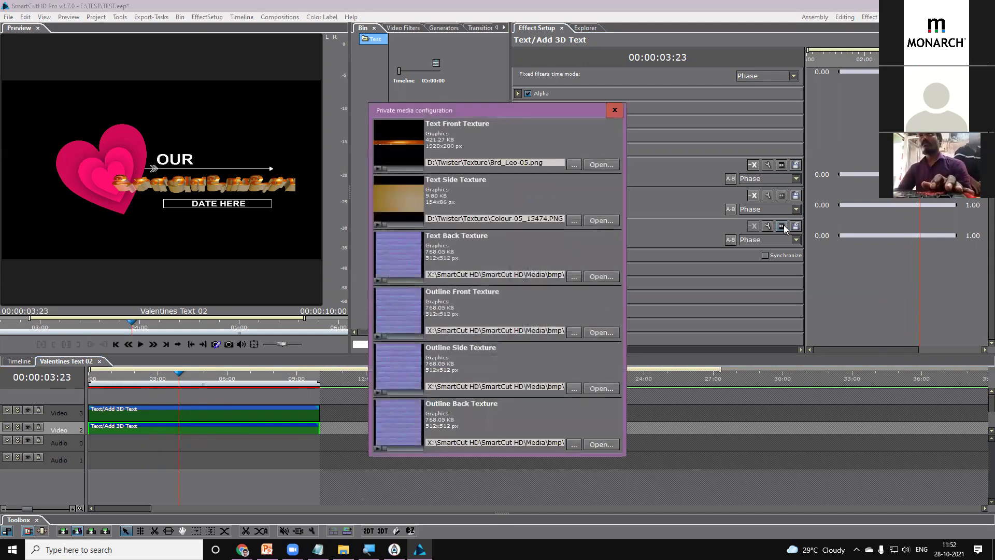
pyautogui.click(615, 110)
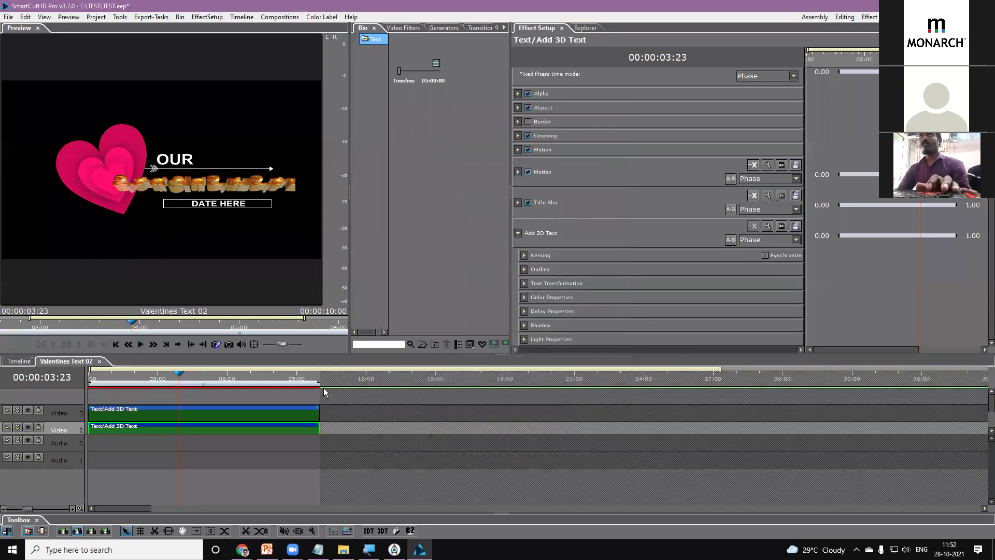
pyautogui.moveTo(127, 382); pyautogui.dragTo(162, 383)
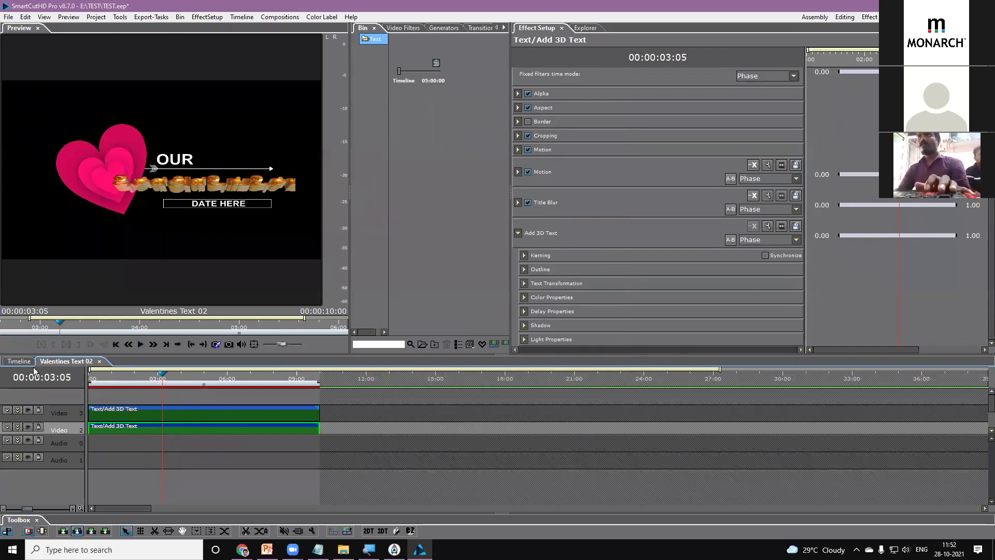
# Return to the main timeline and scrub through the Valentines Text 02 clip to 00:00:04:13.
pyautogui.click(15, 361)
pyautogui.click(103, 382)
pyautogui.moveTo(109, 382); pyautogui.dragTo(157, 382)
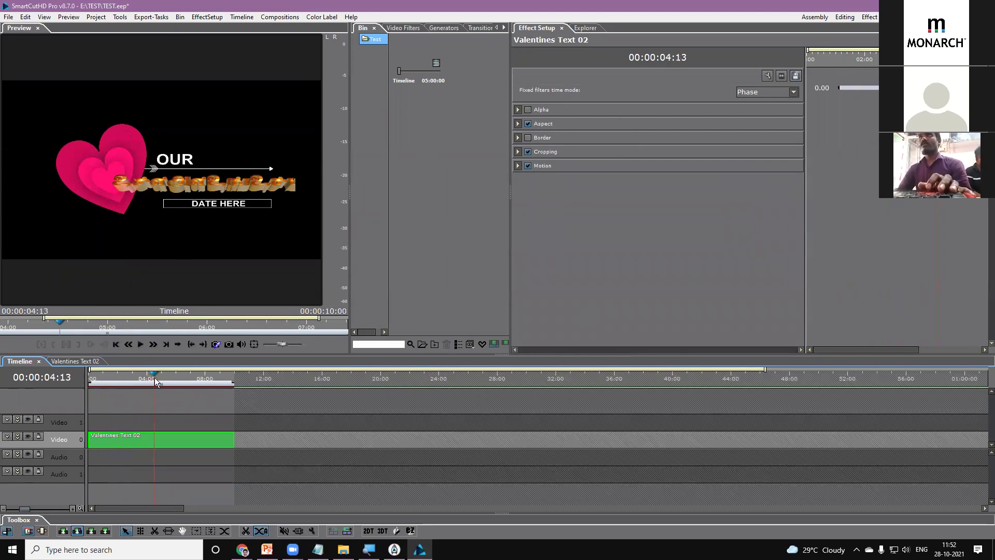
# Delete the Valentines Text 02 clip from the main timeline and widen the bin area of the workspace.
pyautogui.click(177, 442)
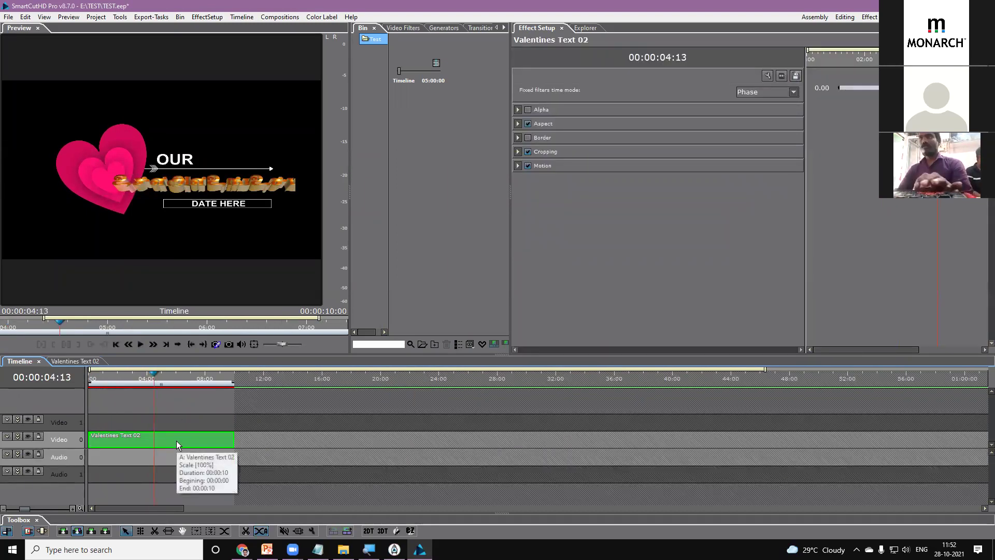
pyautogui.press('Delete')
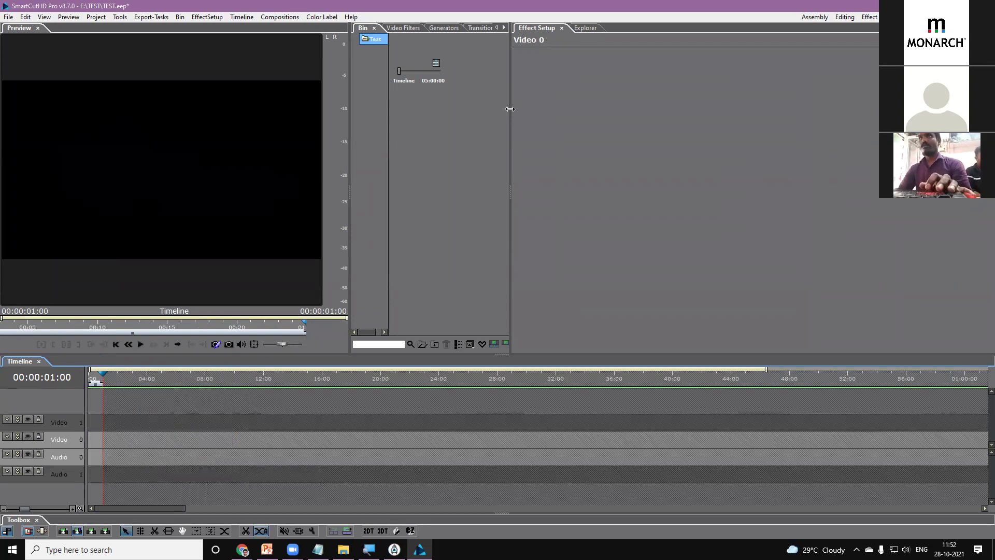
pyautogui.moveTo(510, 108); pyautogui.dragTo(550, 105)
pyautogui.click(44, 17)
pyautogui.click(47, 27)
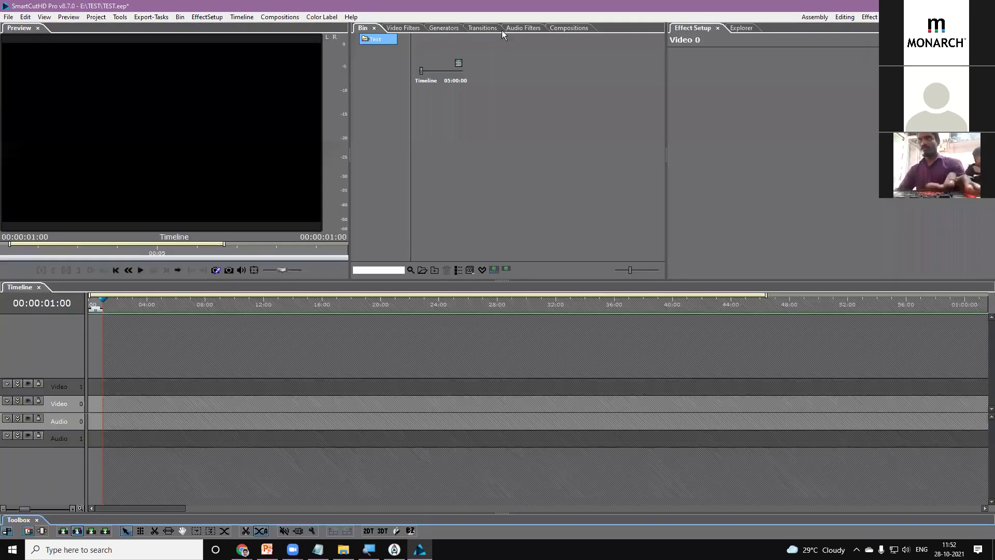
# Browse the Title Kit compositions in Valentines Text and Hand Drawn Text, and play the preview of Hand Drawn Text 01.
pyautogui.click(562, 29)
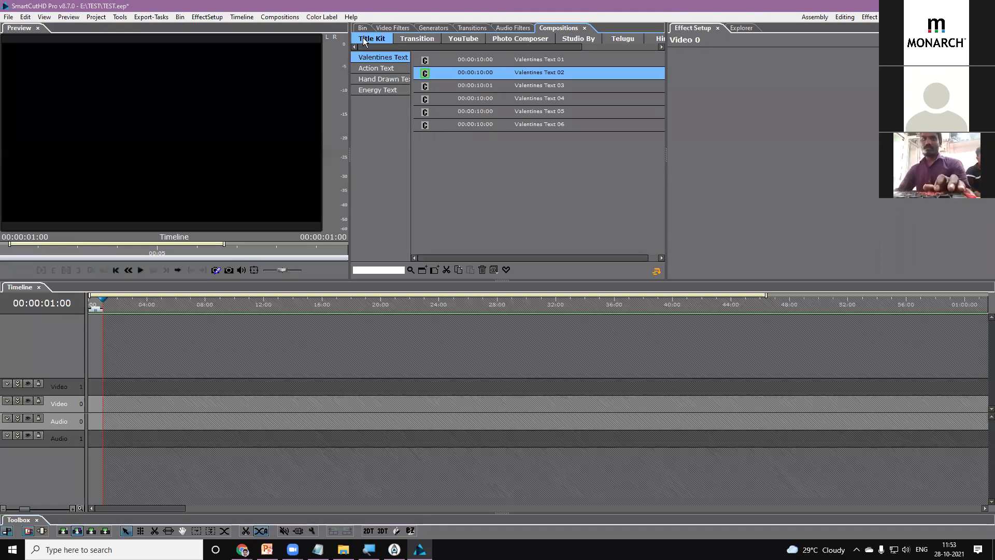
pyautogui.click(515, 85)
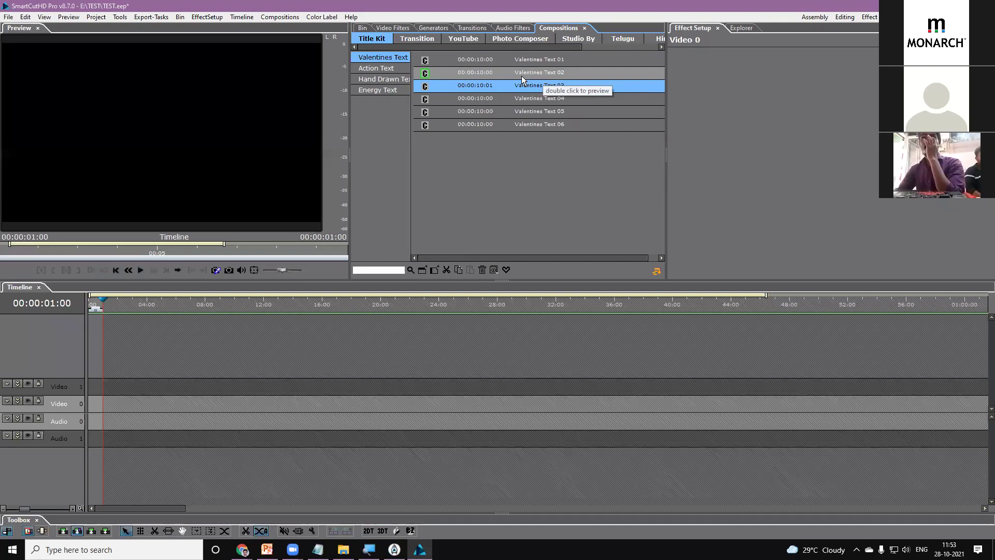
pyautogui.click(384, 80)
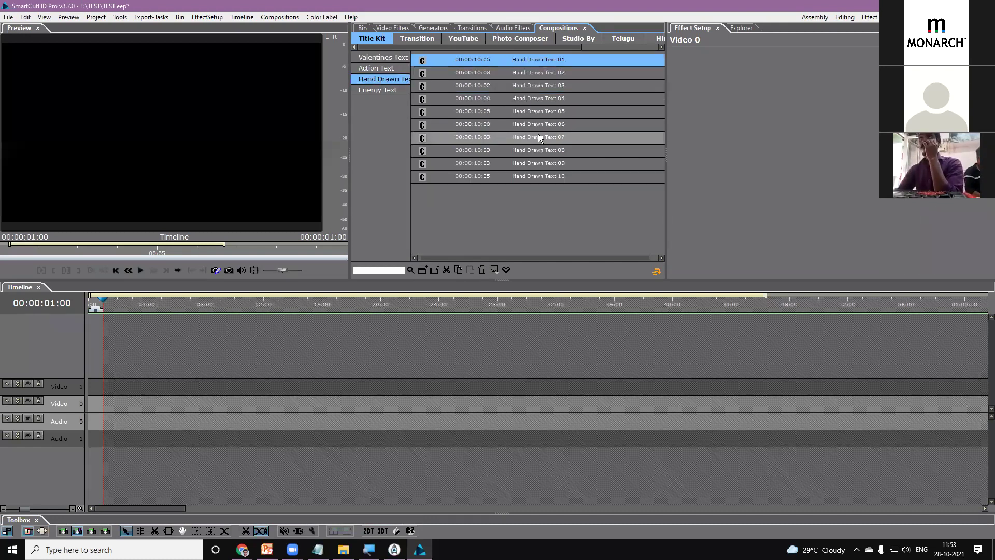
pyautogui.click(517, 140)
pyautogui.click(468, 60)
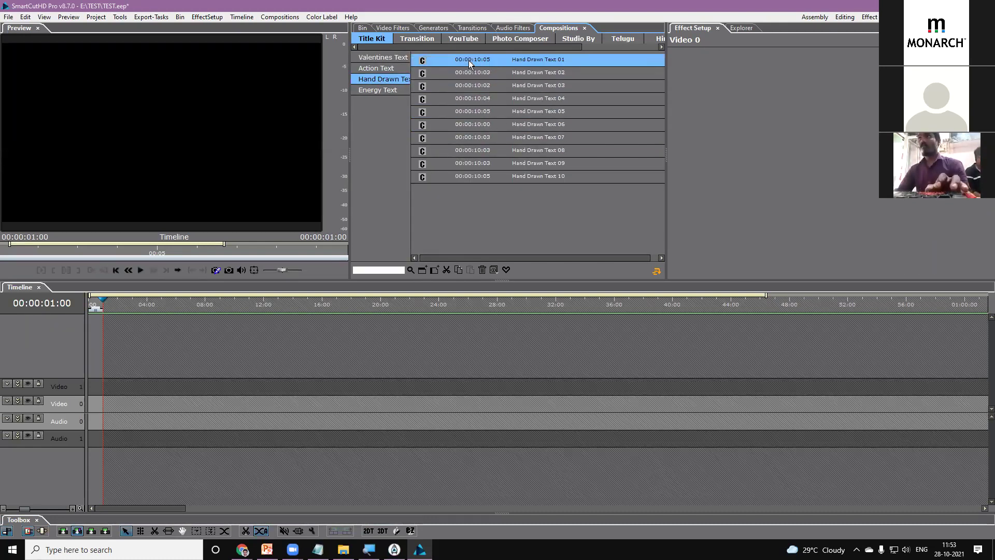
pyautogui.moveTo(349, 203); pyautogui.dragTo(440, 203)
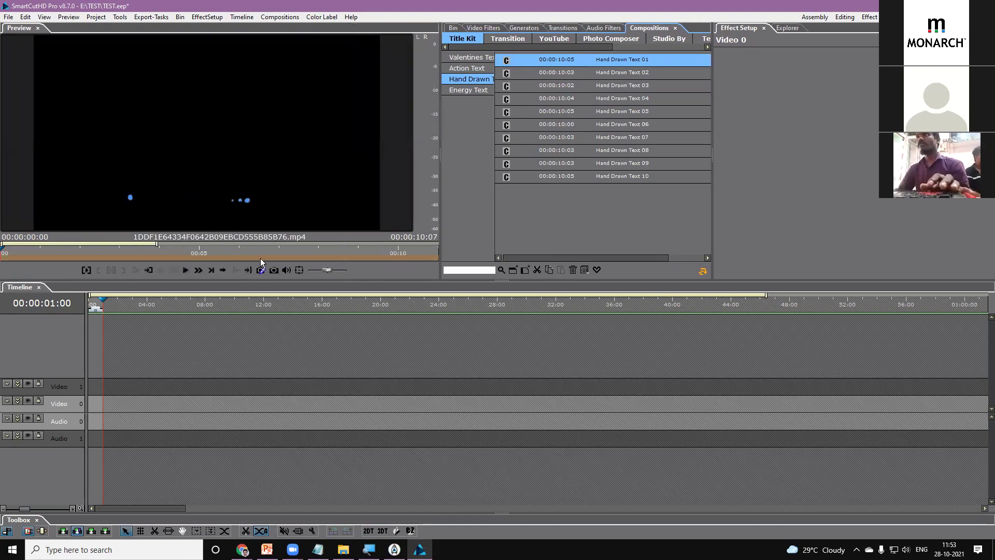
pyautogui.click(185, 271)
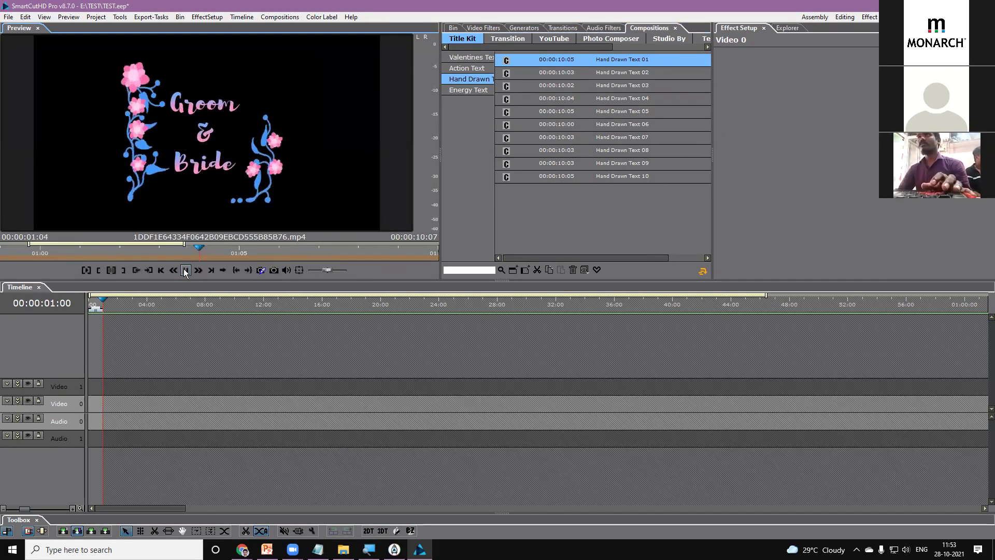
pyautogui.click(185, 270)
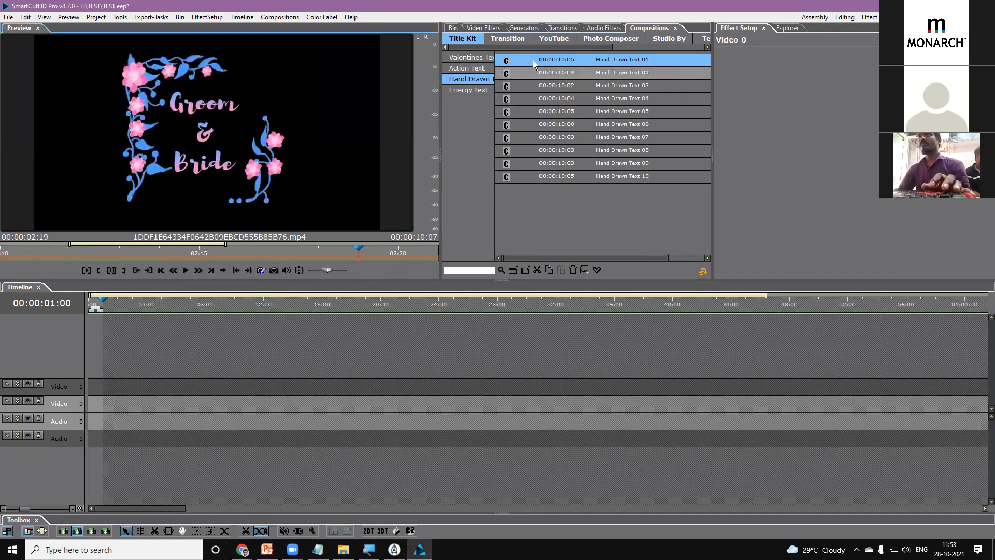
# Import the clip C0033-35 from E:\SOUTH WEDDING FOTTAGE\2 Mail into the bin.
pyautogui.click(454, 28)
pyautogui.rightClick(518, 141)
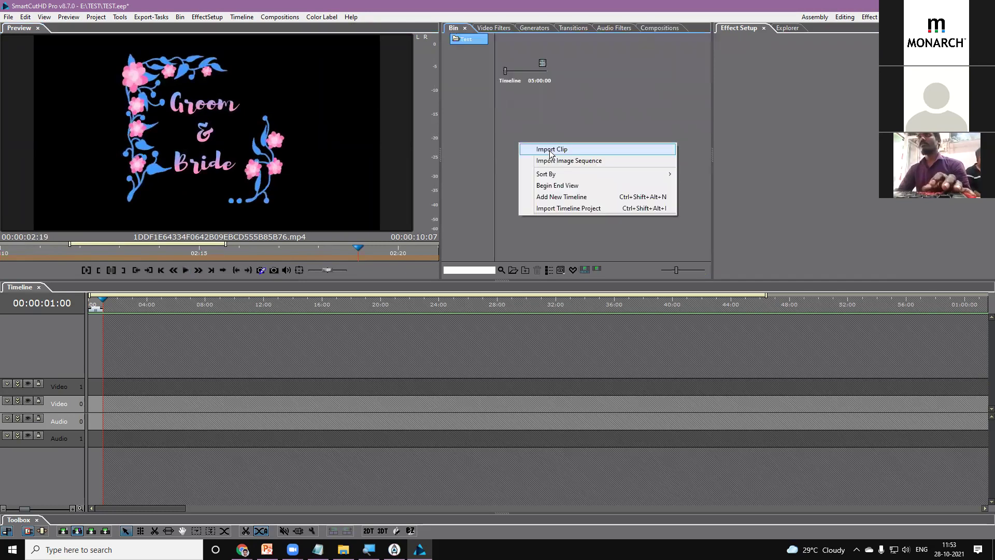
pyautogui.click(550, 148)
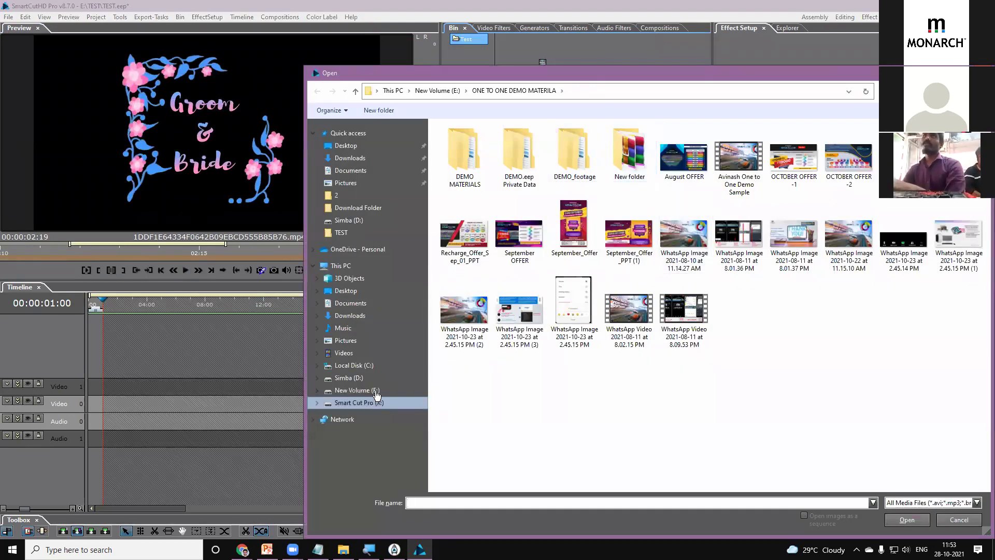
pyautogui.click(362, 390)
pyautogui.click(516, 380)
pyautogui.doubleClick(516, 380)
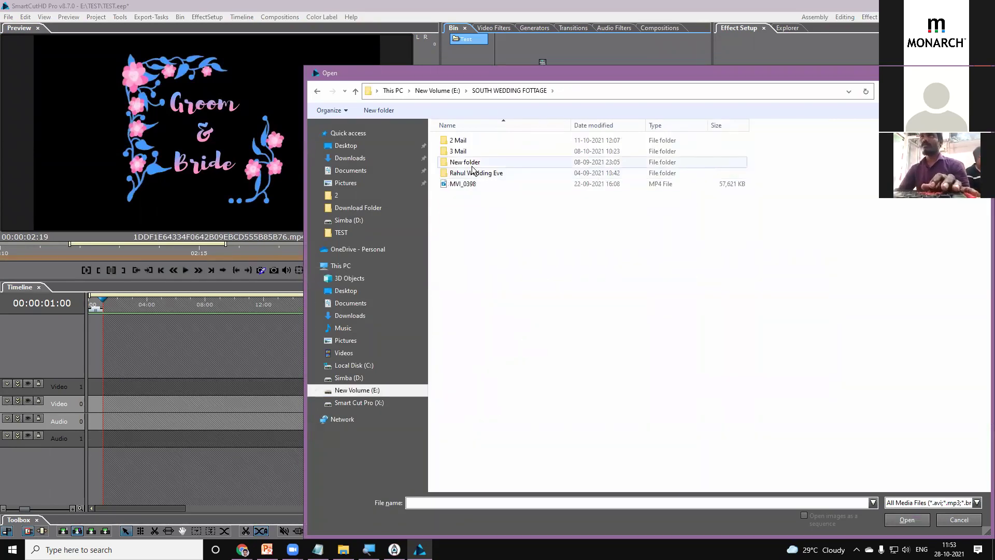
pyautogui.doubleClick(464, 141)
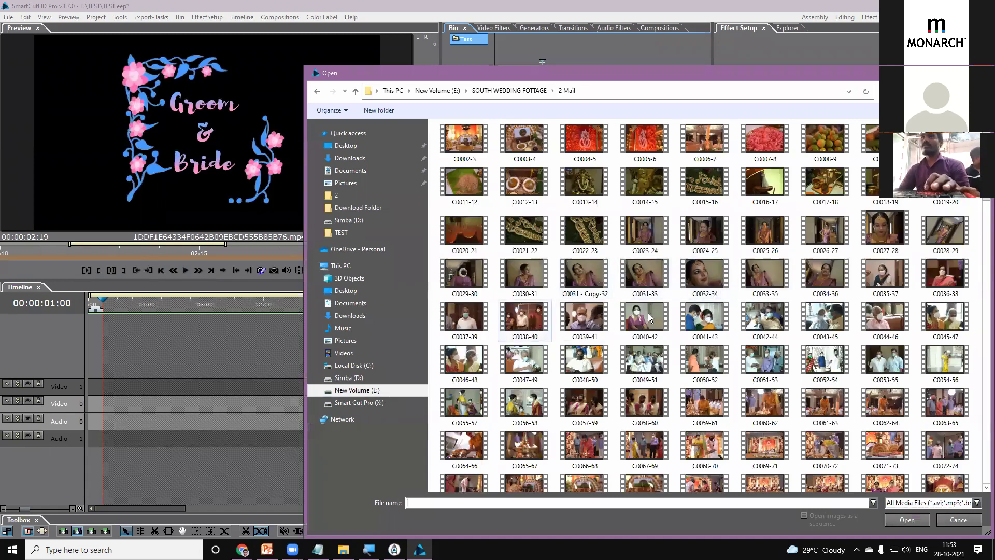
pyautogui.click(778, 277)
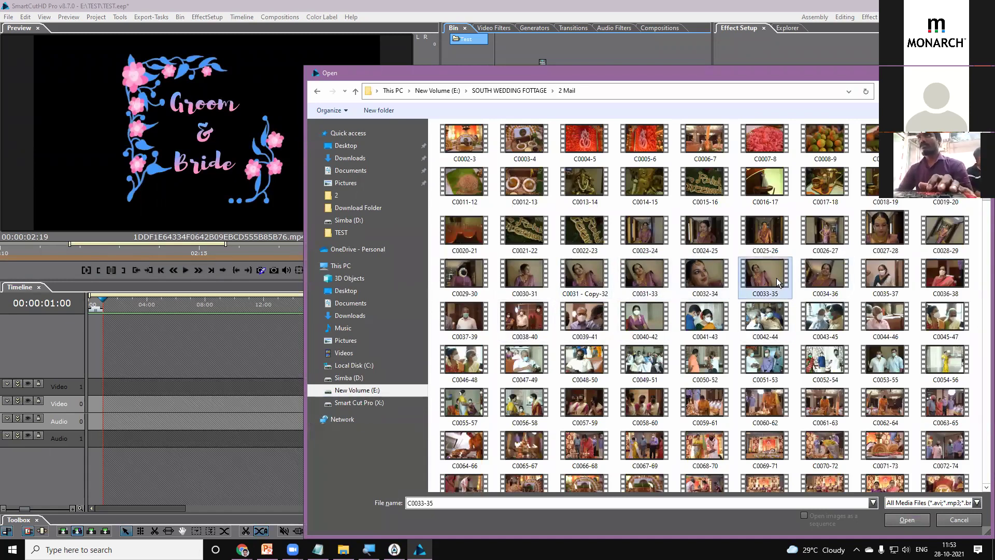
pyautogui.click(908, 520)
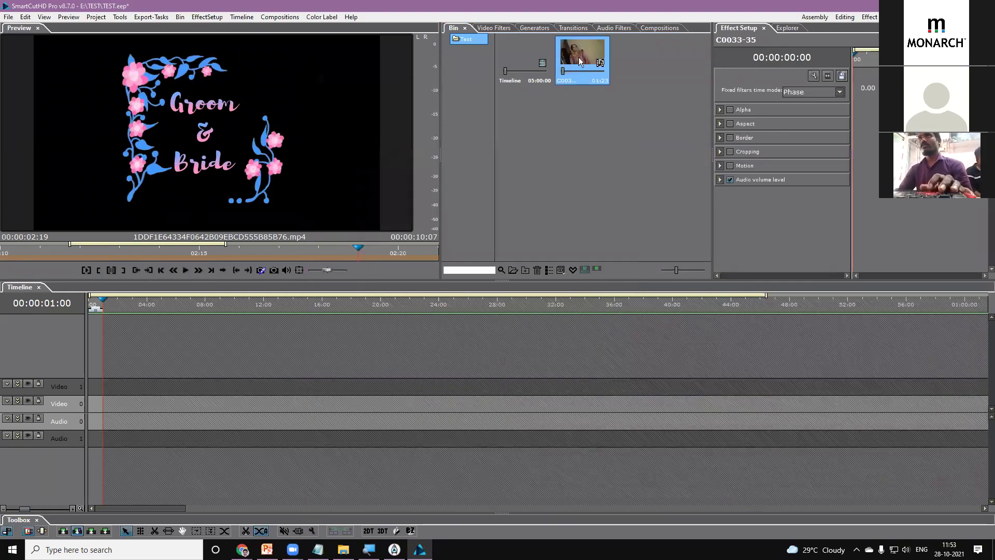
# Place the C0033-35 clip at the start of the Video 0 track and scrub to 00:00:00:22.
pyautogui.moveTo(578, 57); pyautogui.dragTo(91, 409)
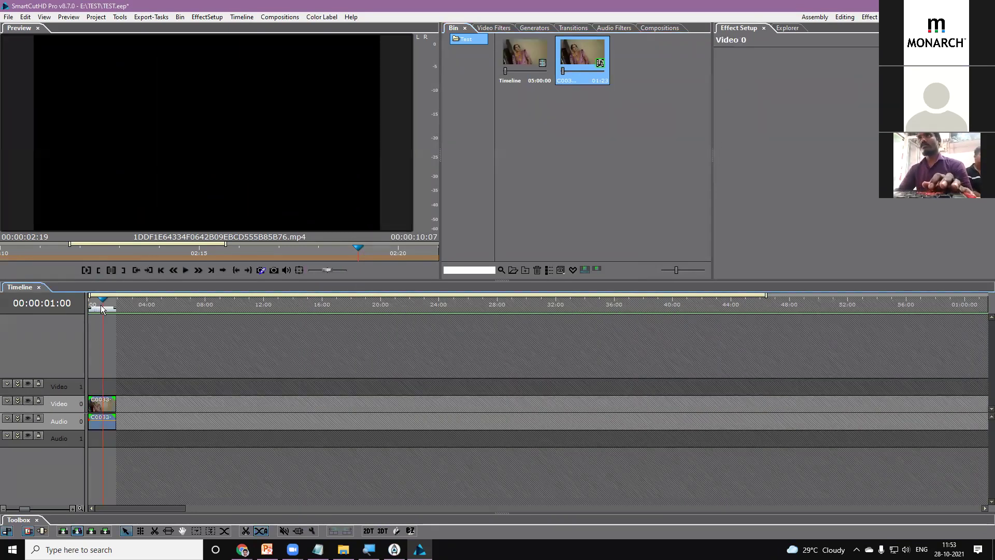
pyautogui.moveTo(101, 309); pyautogui.dragTo(100, 309)
pyautogui.click(109, 403)
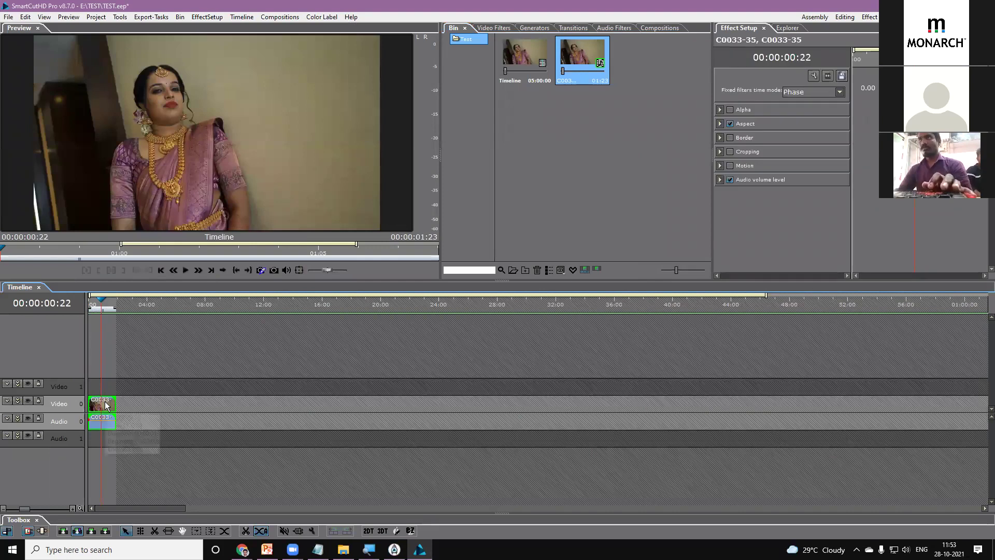
# Unlink the C0033-35 clip's video and audio, and delete its audio segment from the timeline.
pyautogui.scroll(3, 109, 406)
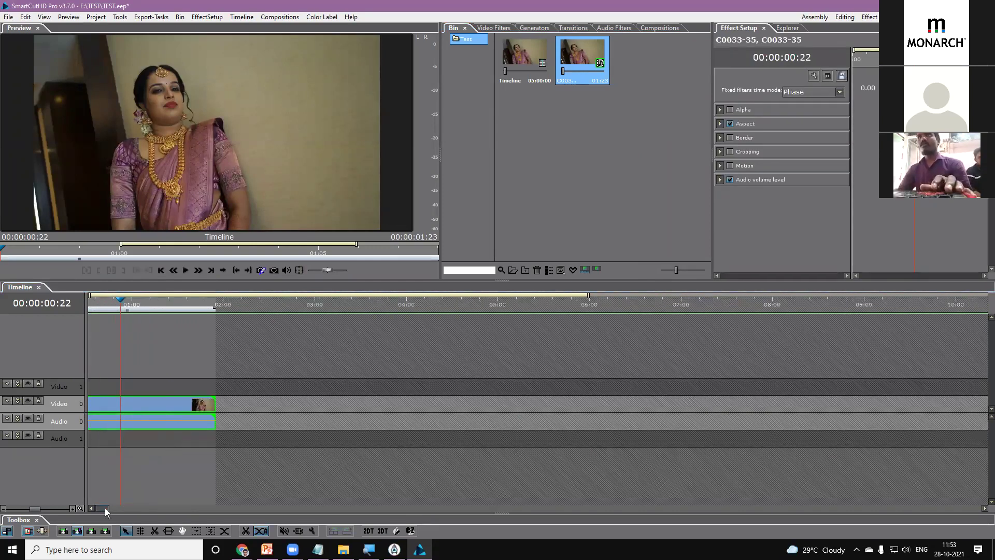
pyautogui.moveTo(105, 508); pyautogui.dragTo(100, 508)
pyautogui.rightClick(131, 416)
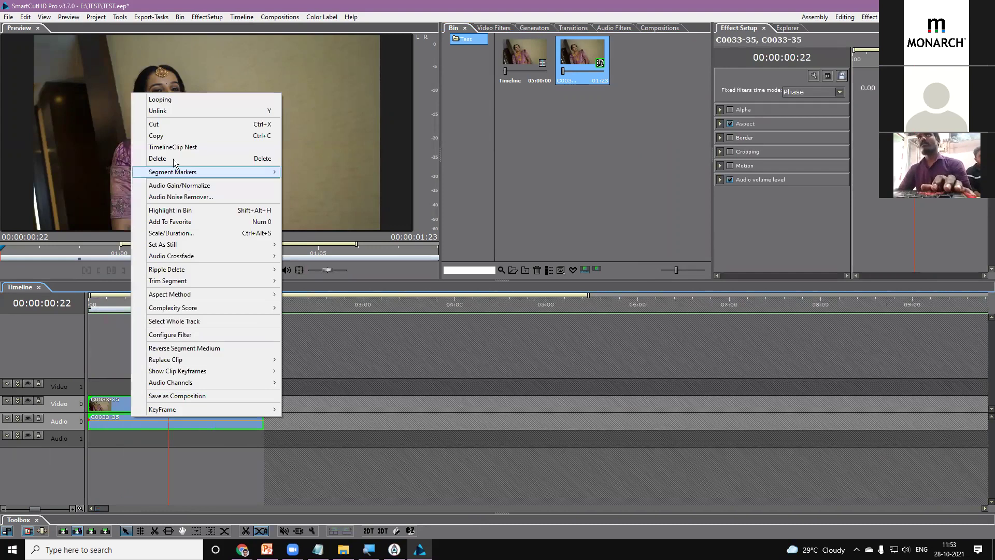
pyautogui.click(170, 113)
pyautogui.click(172, 420)
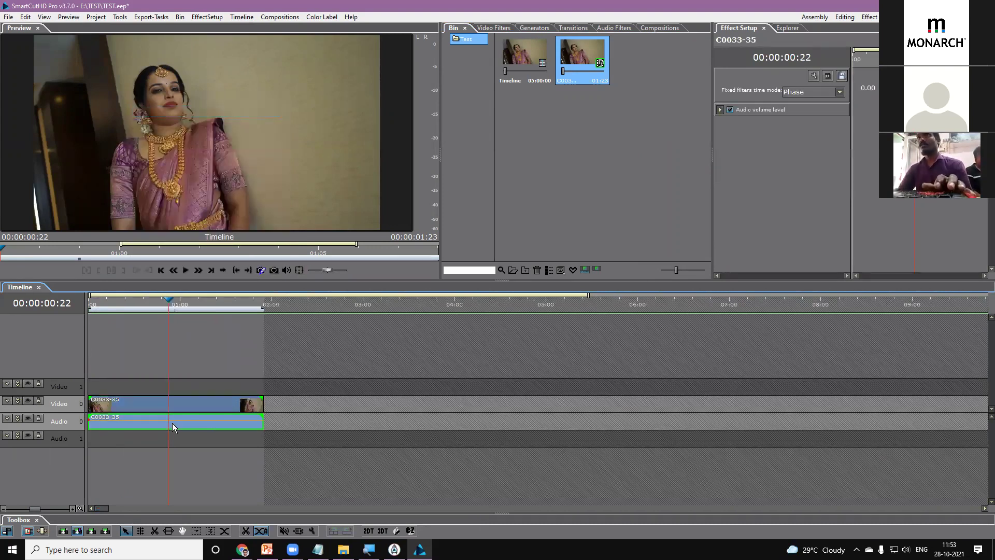
pyautogui.press('Delete')
# Apply the Levels filter from the Default Colors group to the C0033-35 video clip.
pyautogui.click(127, 399)
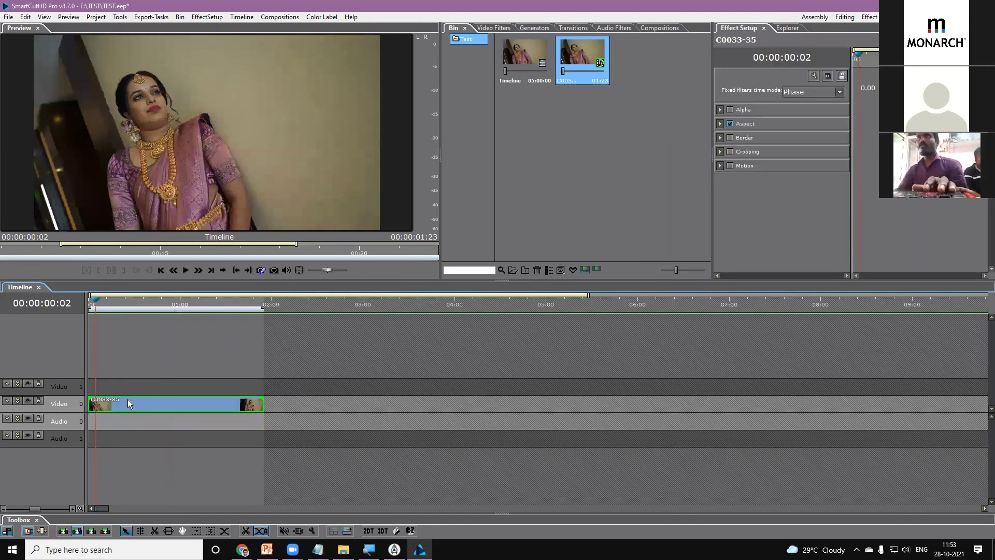
pyautogui.click(500, 30)
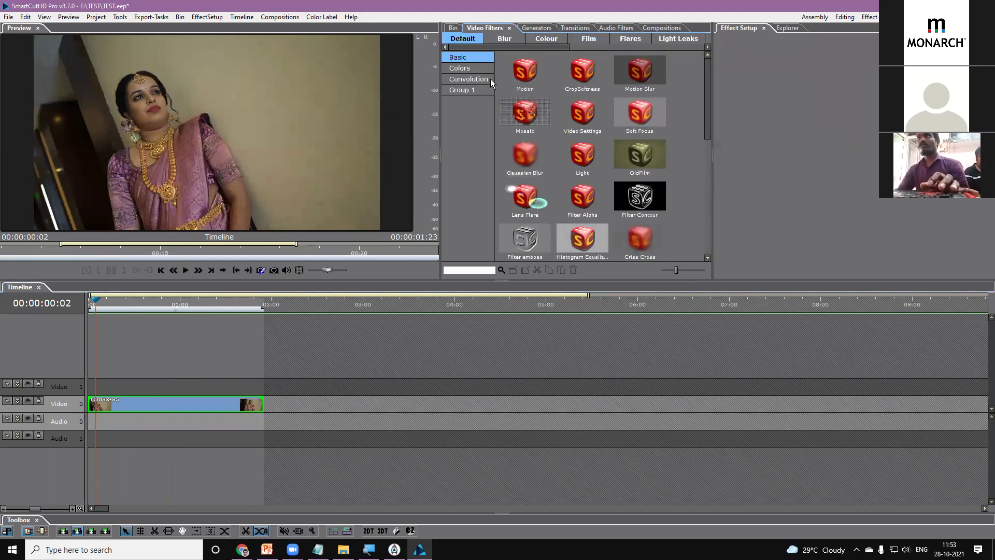
pyautogui.click(476, 69)
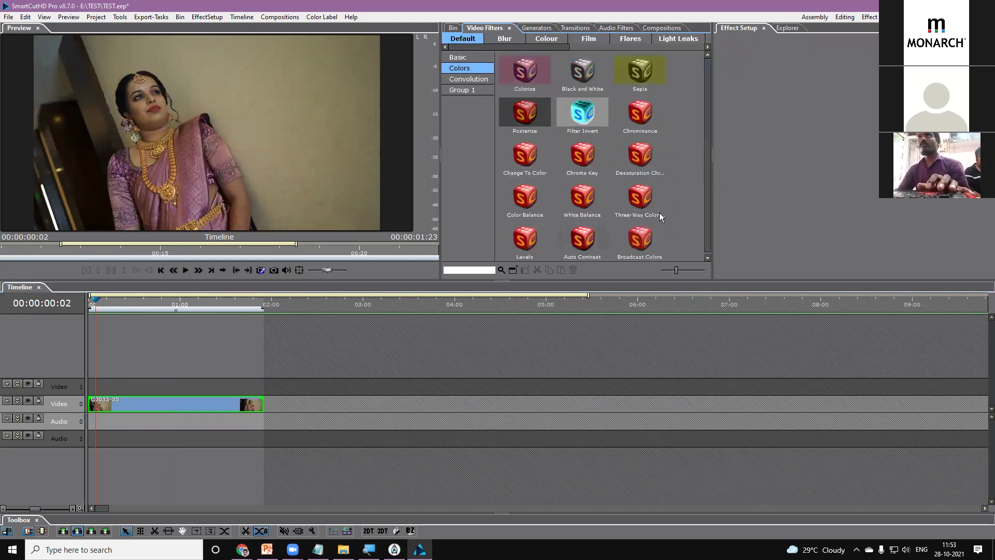
pyautogui.scroll(-2, 691, 116)
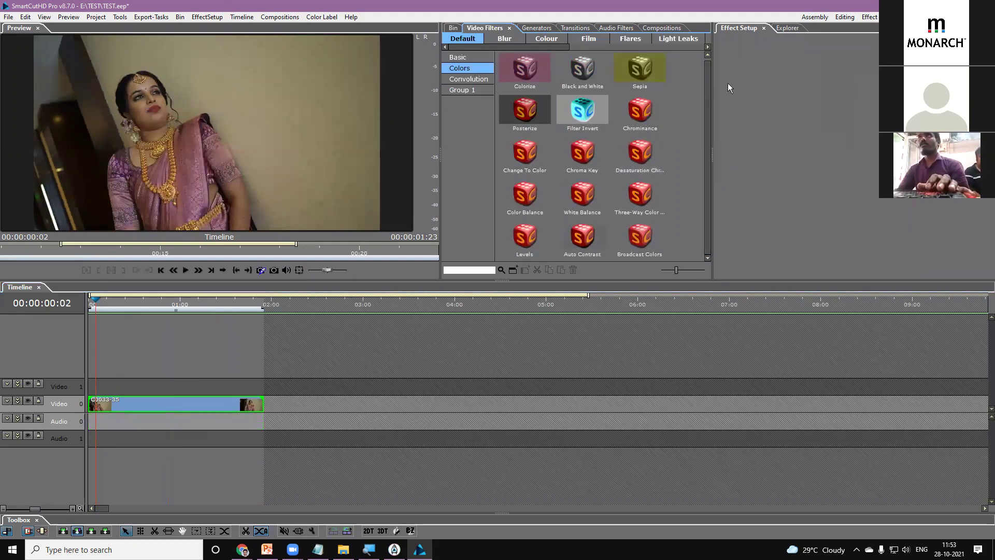
pyautogui.click(545, 240)
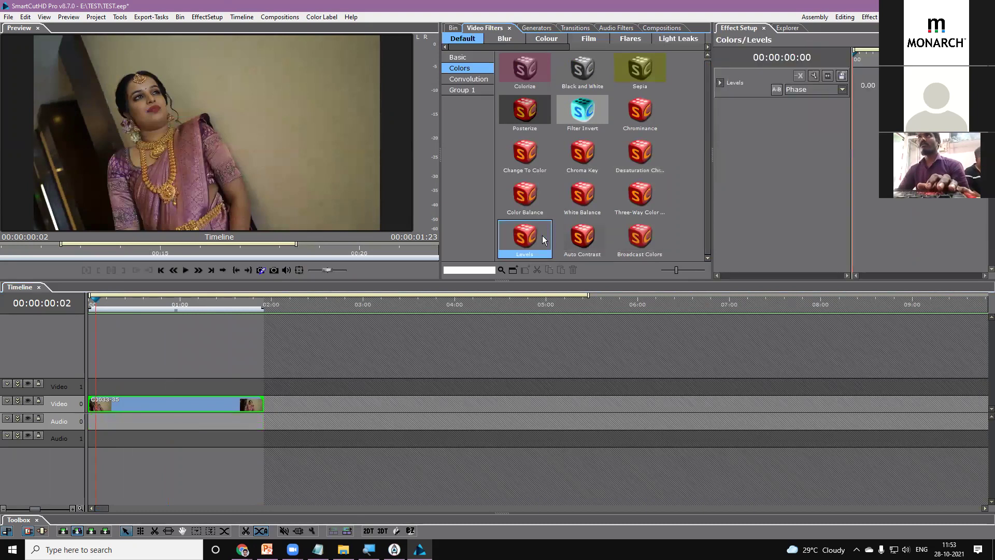
pyautogui.moveTo(519, 237); pyautogui.dragTo(152, 405)
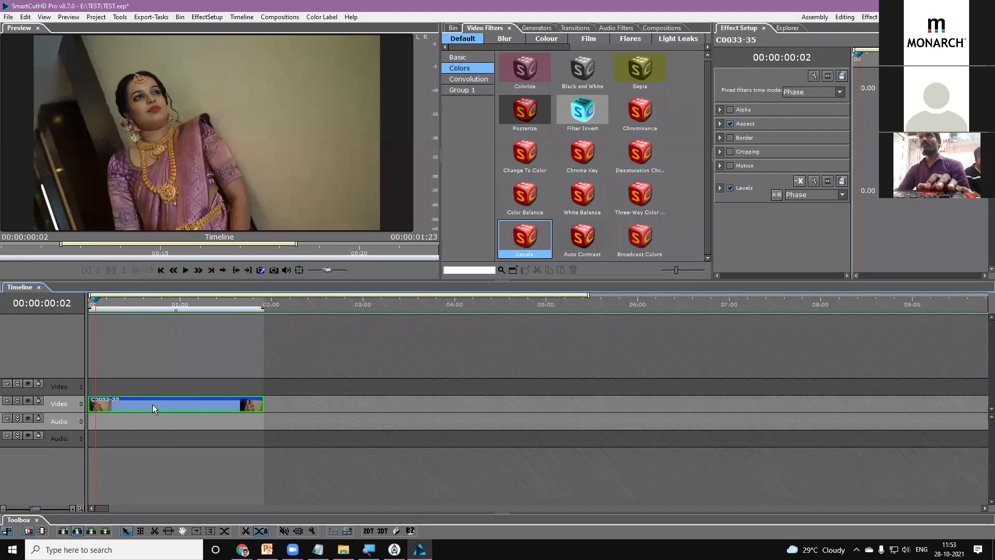
# Widen the effect settings and set the Levels filter's output levels to White 0.947 and Black 0.079.
pyautogui.click(713, 210)
pyautogui.moveTo(706, 221); pyautogui.dragTo(807, 221)
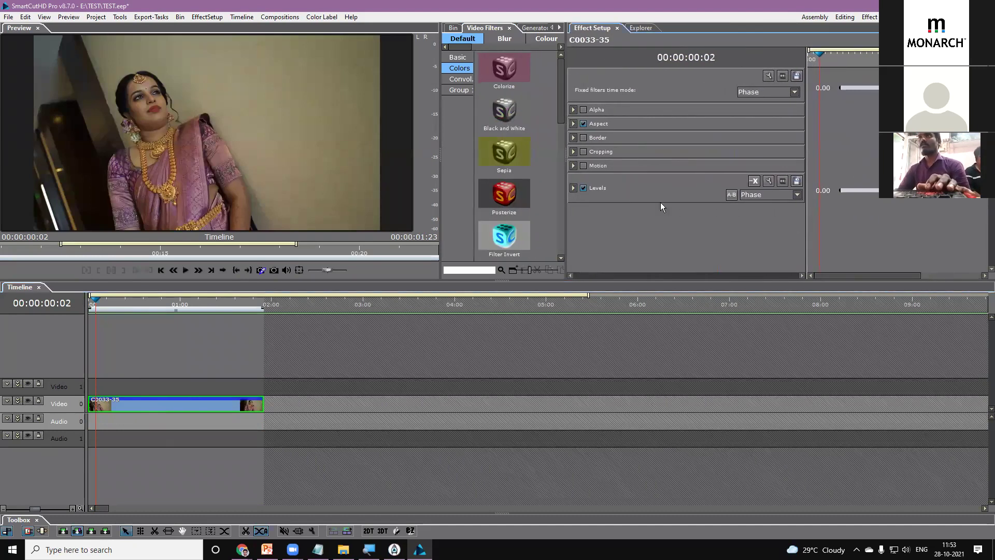
pyautogui.click(573, 189)
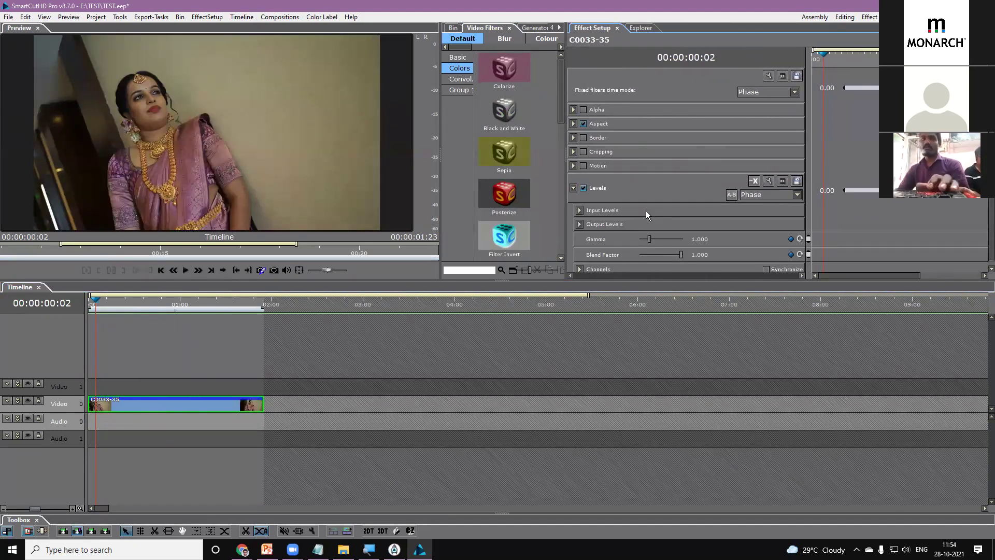
pyautogui.click(597, 221)
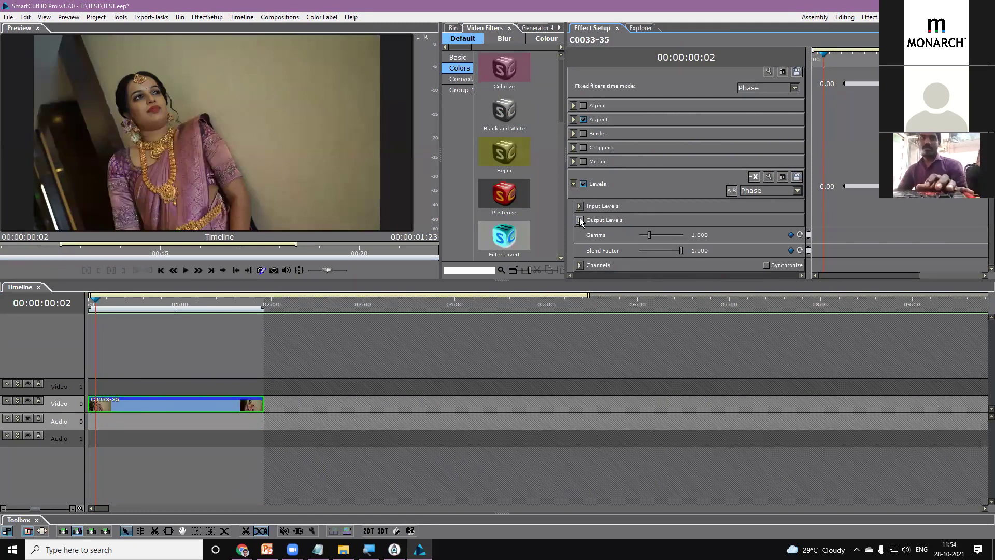
pyautogui.moveTo(681, 251); pyautogui.dragTo(644, 234)
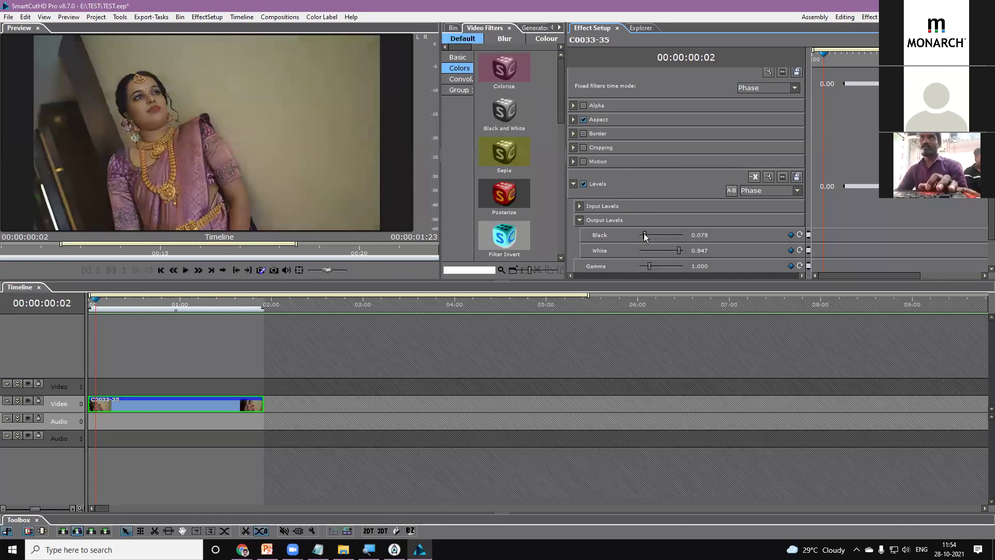
# Set the Levels filter's input White level to 0.579 and switch to the Editing workspace layout.
pyautogui.click(580, 206)
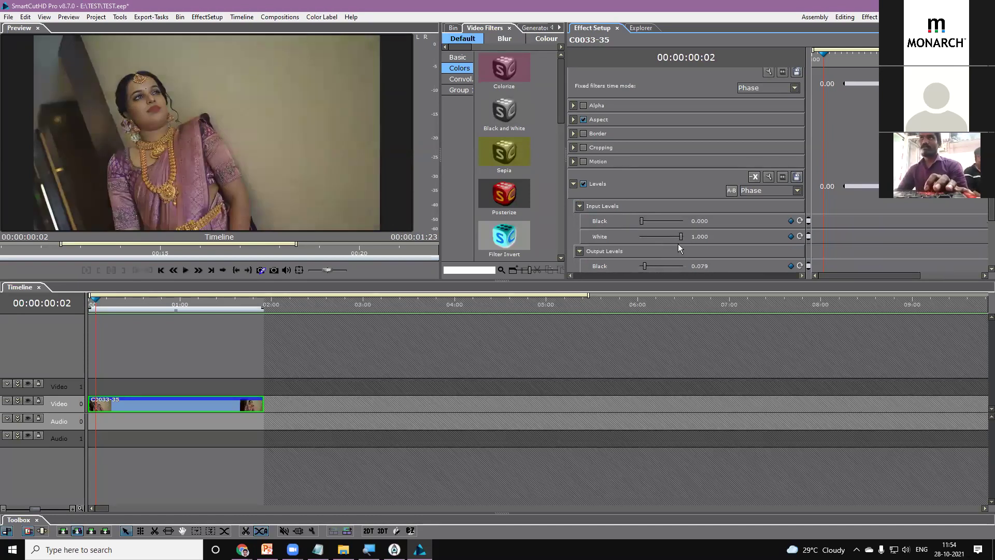
pyautogui.moveTo(679, 237); pyautogui.dragTo(665, 235)
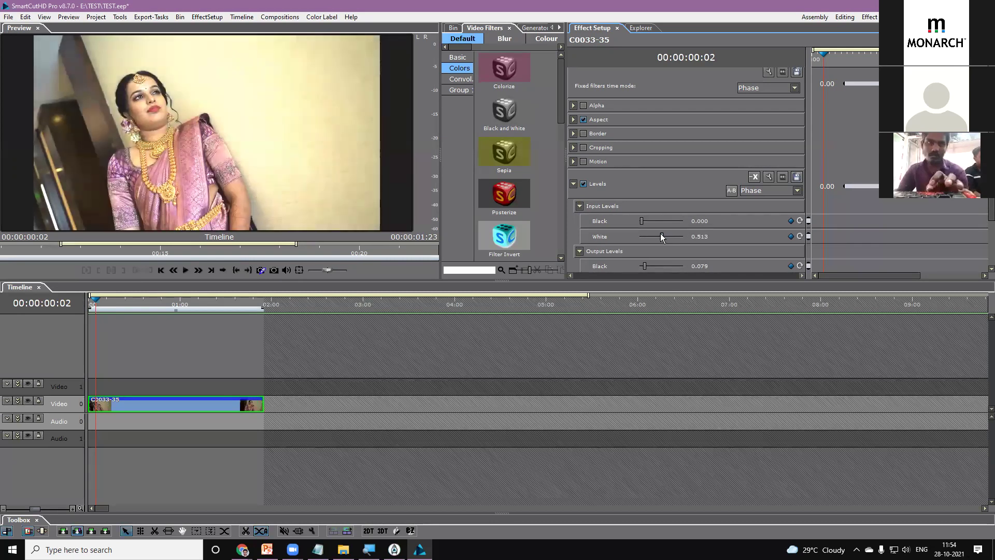
pyautogui.moveTo(666, 235); pyautogui.dragTo(664, 235)
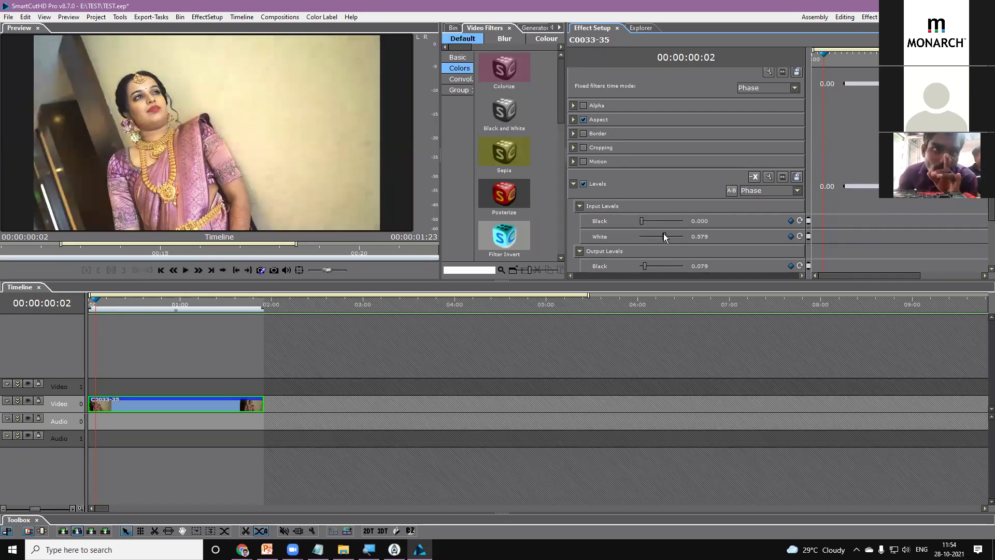
pyautogui.click(837, 18)
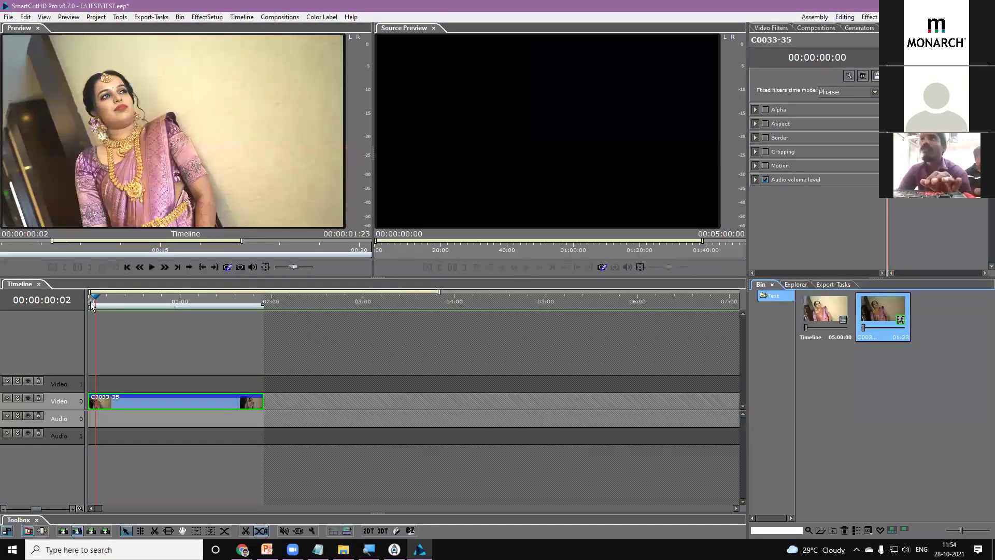
# Load the C0033-35 clip into the source preview and compare its original frame with the color-corrected timeline frame at full screen.
pyautogui.click(98, 402)
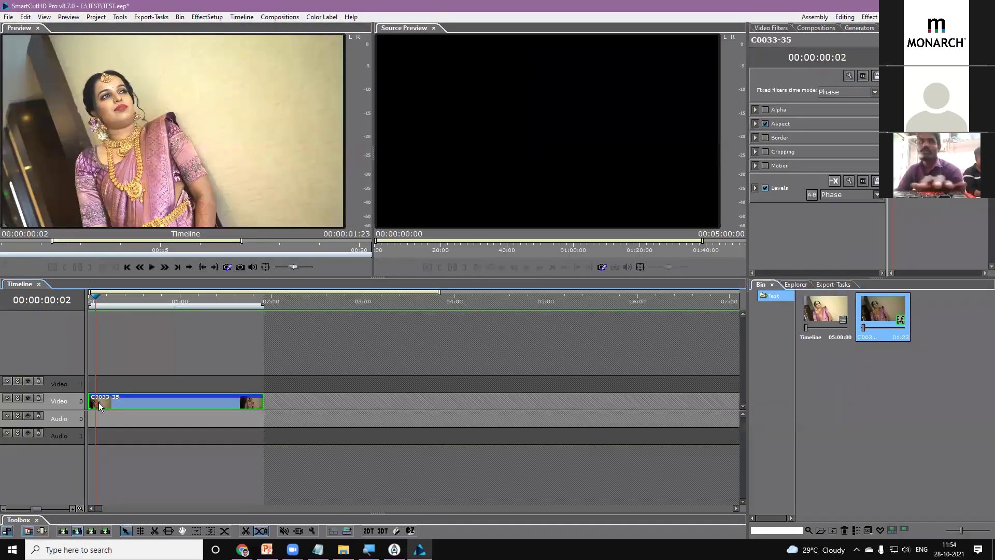
pyautogui.doubleClick(99, 402)
pyautogui.doubleClick(525, 137)
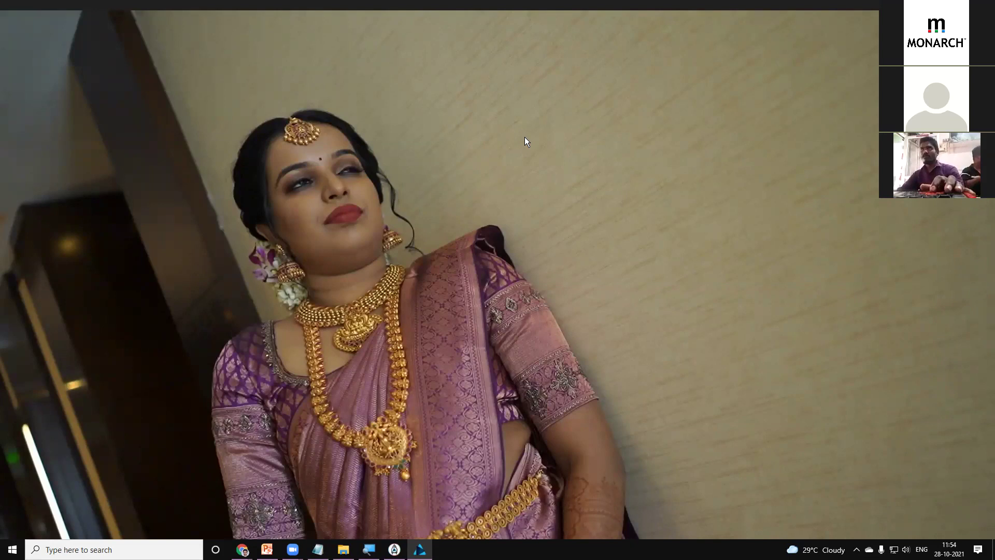
pyautogui.doubleClick(524, 137)
pyautogui.doubleClick(176, 142)
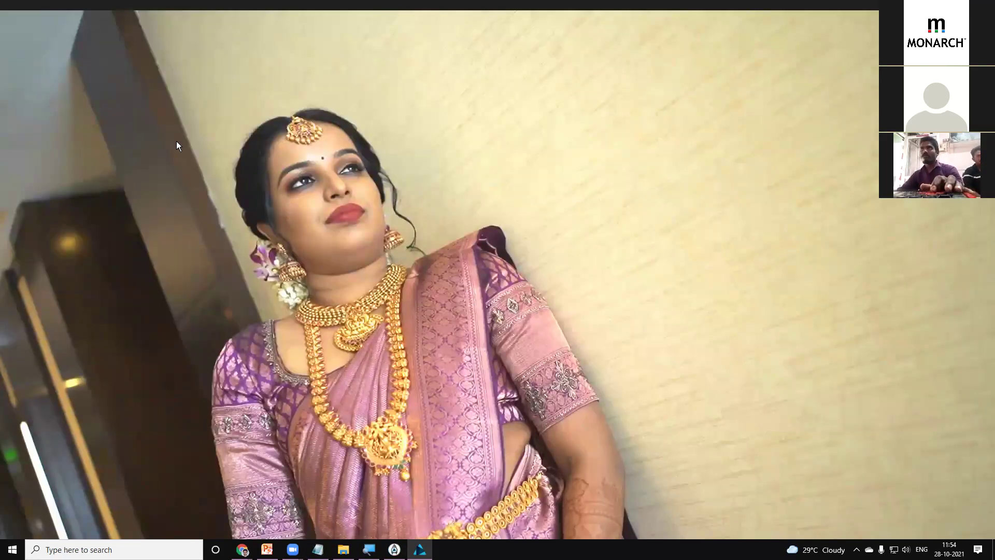
pyautogui.doubleClick(176, 141)
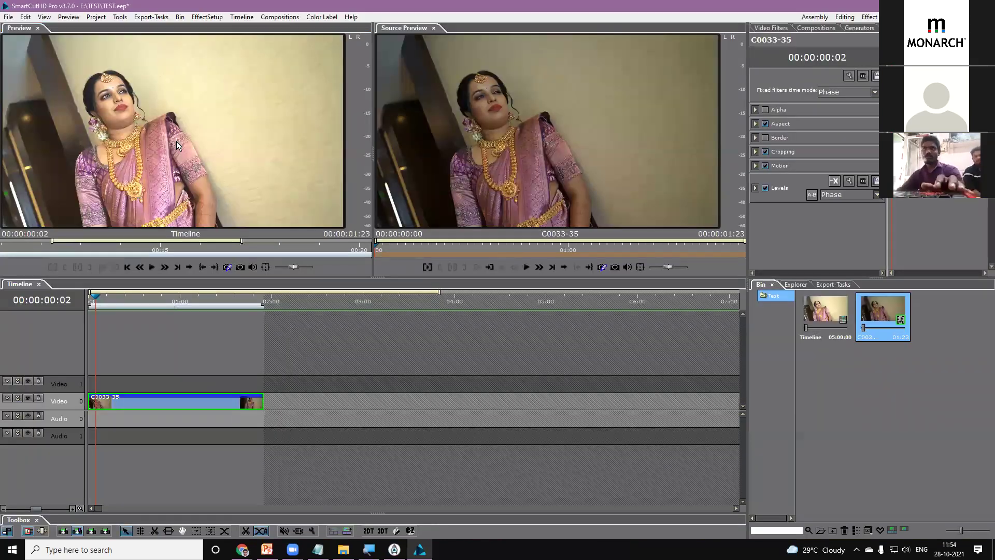
# Trim the start of the C0033-35 timeline clip, and stretch the clip to 50% speed.
pyautogui.click(101, 304)
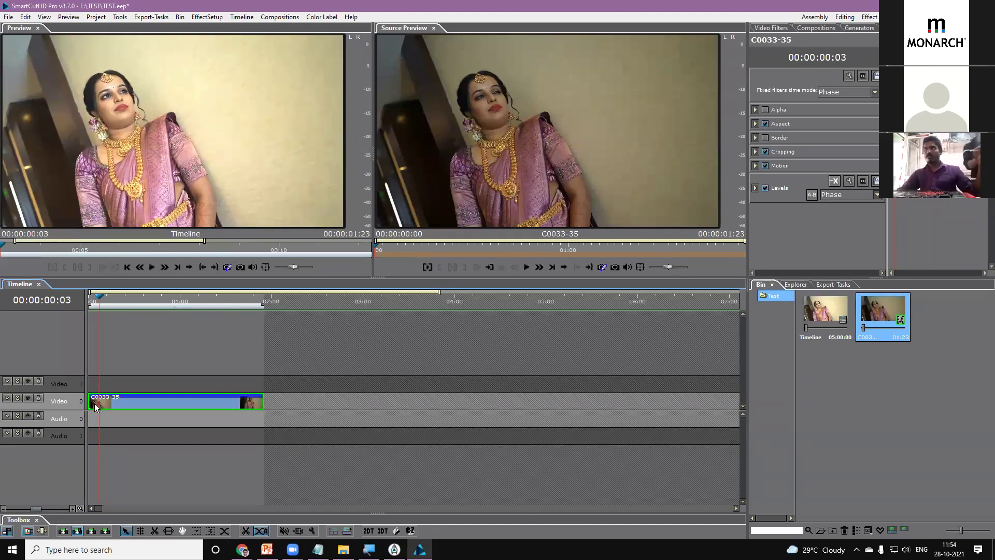
pyautogui.moveTo(92, 403); pyautogui.dragTo(122, 404)
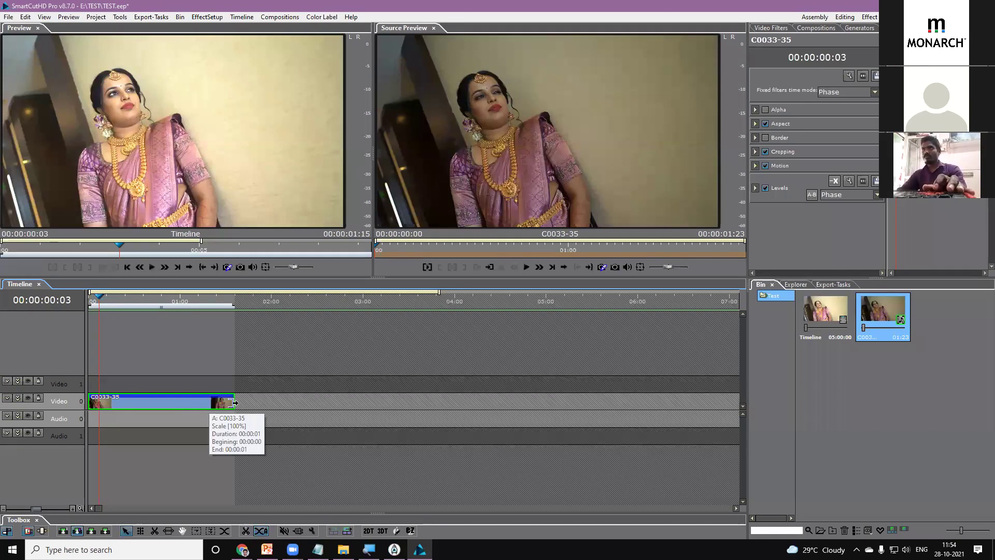
pyautogui.moveTo(234, 403); pyautogui.dragTo(381, 412)
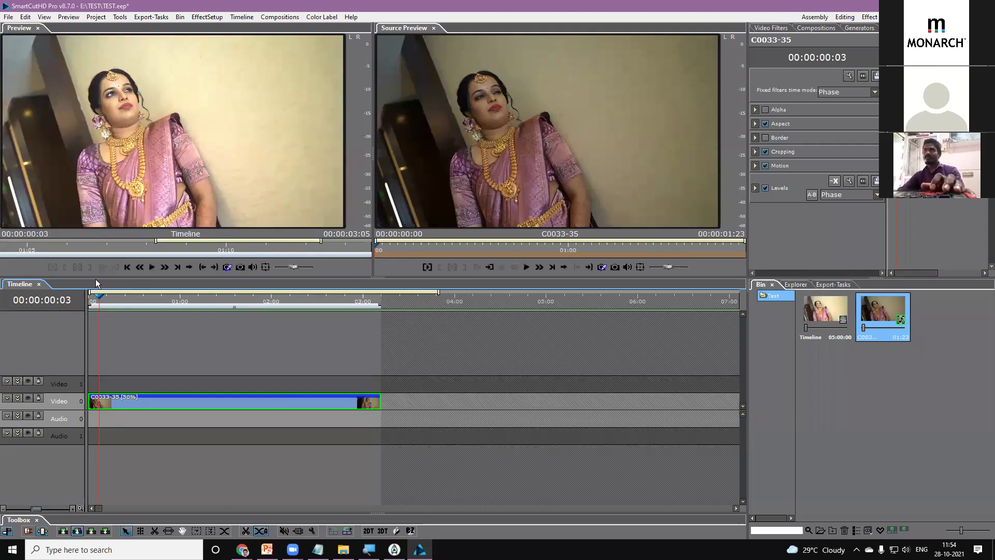
pyautogui.click(128, 300)
pyautogui.click(143, 301)
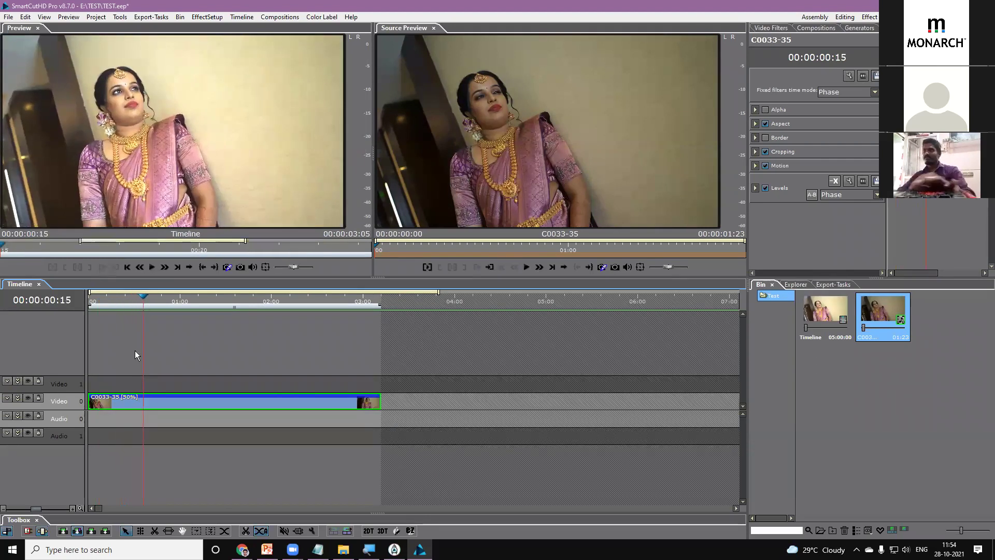
pyautogui.press('space')
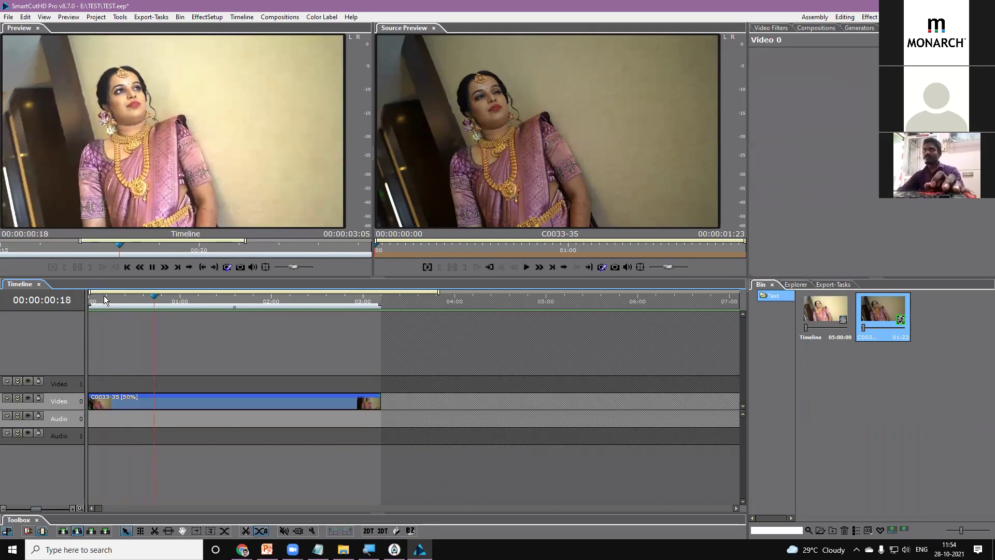
pyautogui.press('space')
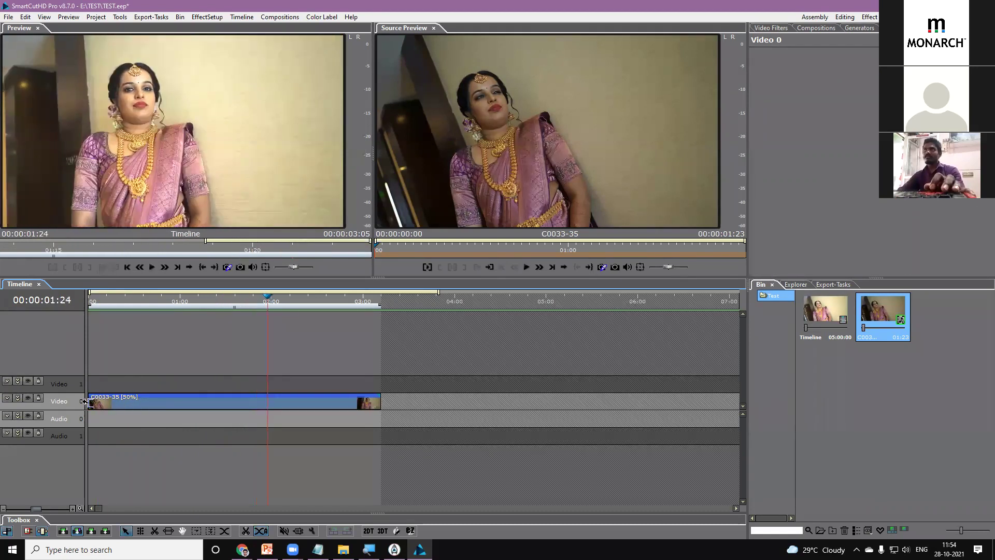
# Trim more off the start of the slowed C0033-35 clip and shorten it to a duration of 00:00:02:00.
pyautogui.moveTo(89, 400); pyautogui.dragTo(158, 401)
pyautogui.click(125, 402)
pyautogui.press('Delete')
pyautogui.moveTo(105, 306); pyautogui.dragTo(87, 301)
pyautogui.press('space')
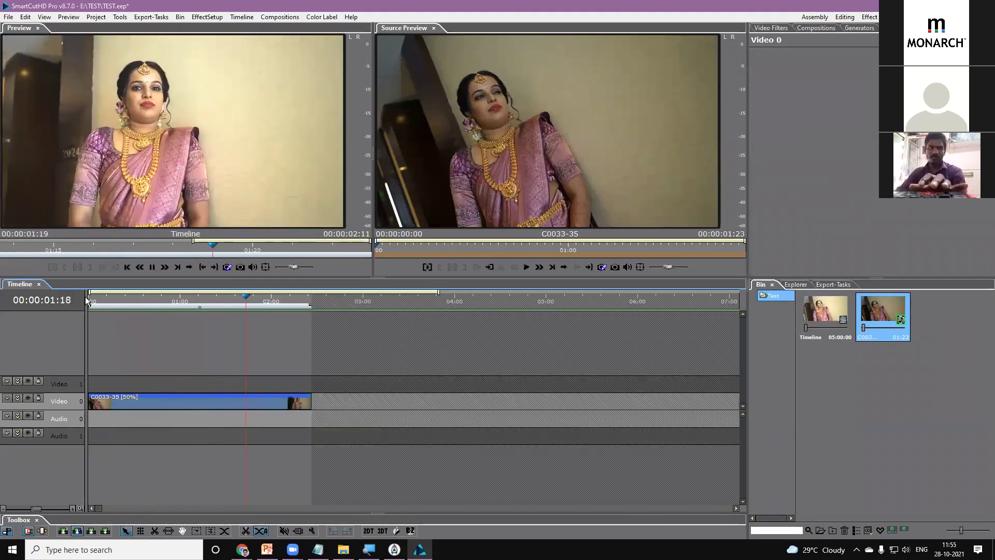
pyautogui.click(275, 399)
pyautogui.moveTo(275, 400); pyautogui.dragTo(269, 399)
# View the color-corrected timeline frame at 00:00:01:22 at full screen and return to the editing layout.
pyautogui.click(238, 186)
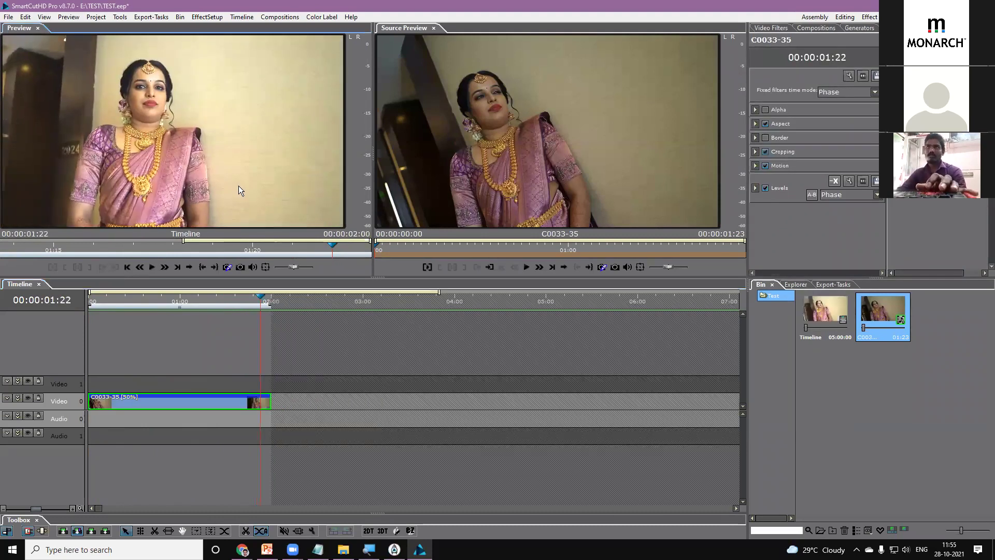
pyautogui.doubleClick(238, 186)
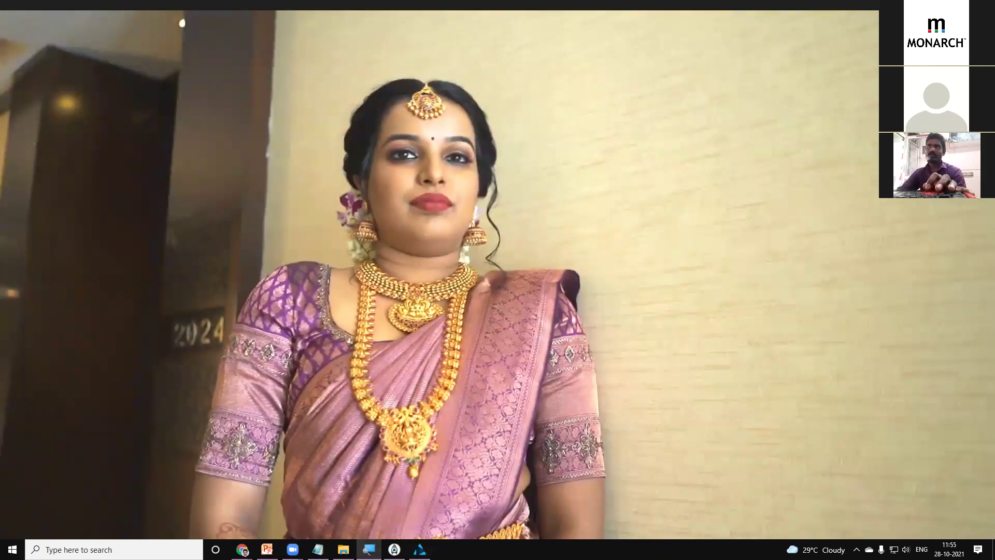
pyautogui.moveTo(741, 169)
pyautogui.mouseDown()
pyautogui.moveTo(622, 362)
pyautogui.moveTo(841, 369)
pyautogui.moveTo(733, 154)
pyautogui.moveTo(651, 251)
pyautogui.mouseUp()
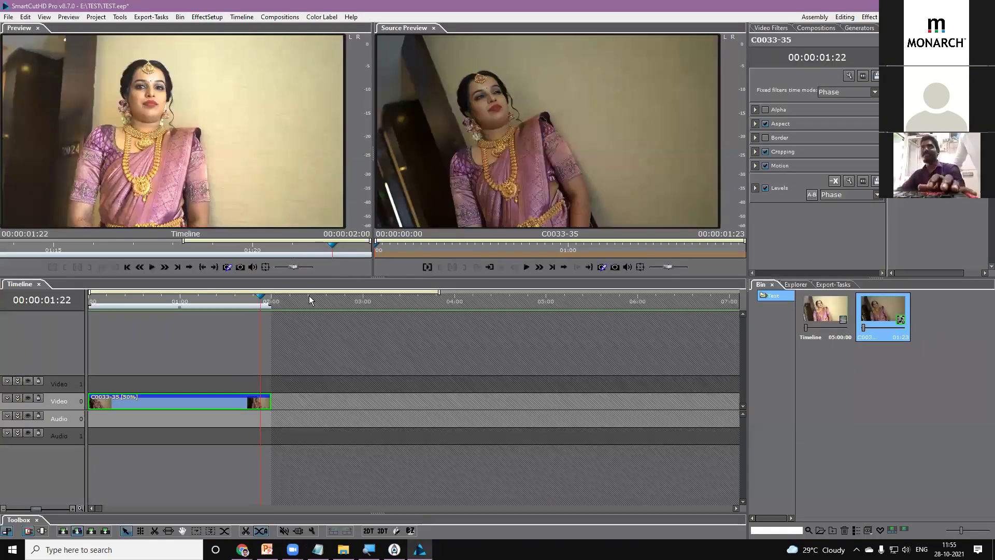
# Move the playhead to 00:00:00:13 and switch to the Assembly workspace layout.
pyautogui.click(138, 303)
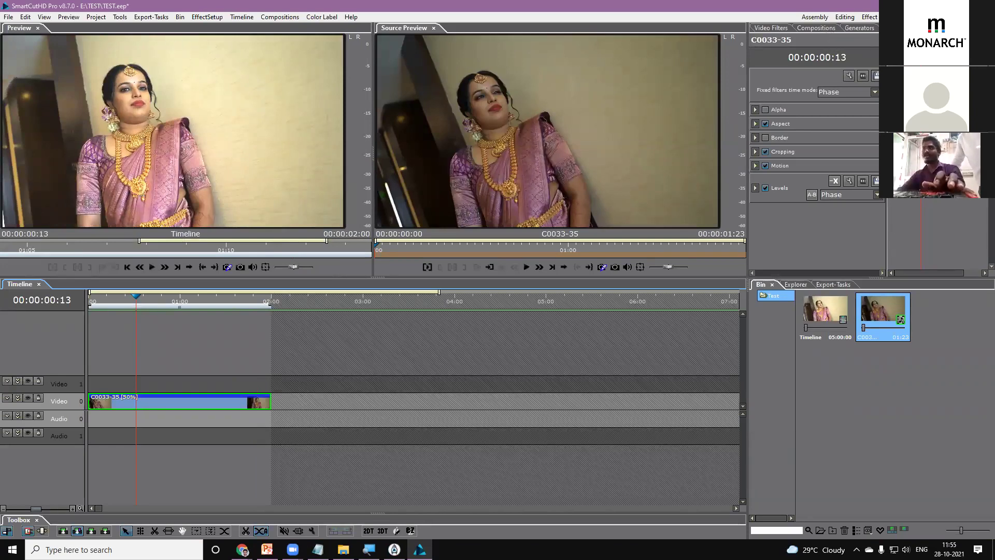
pyautogui.click(815, 17)
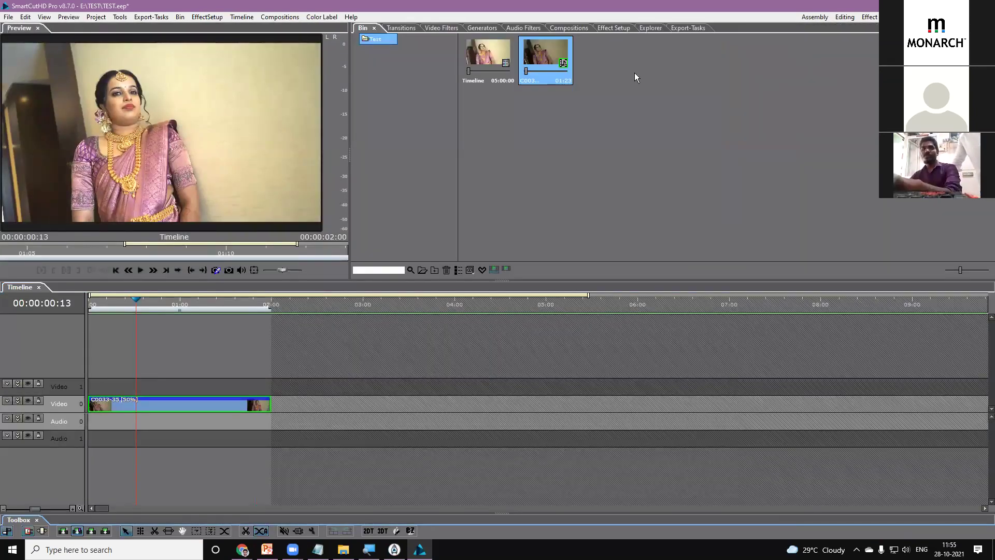
# Preview the Hand Drawn Text 01 and Hand Drawn Text 03 title compositions from the Title Kit.
pyautogui.click(581, 30)
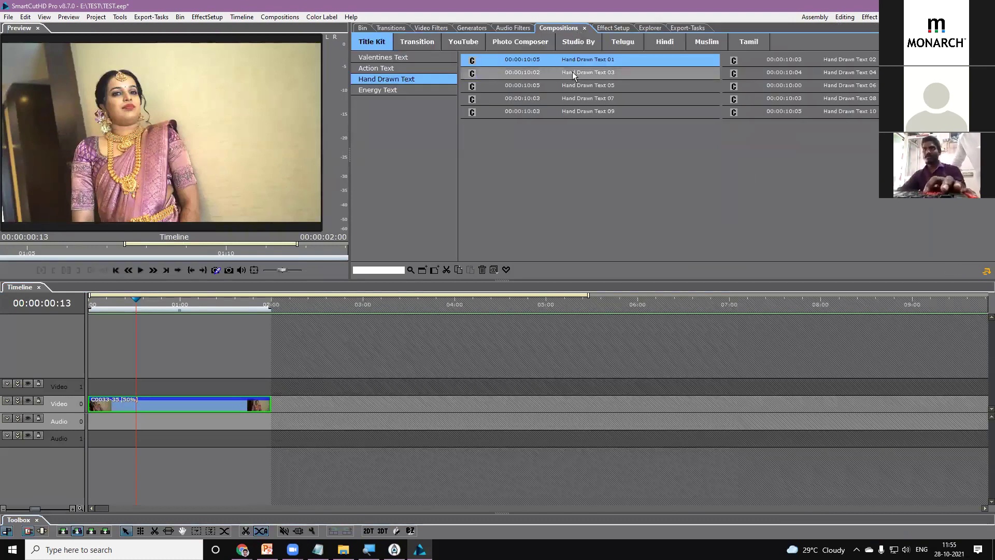
pyautogui.doubleClick(538, 62)
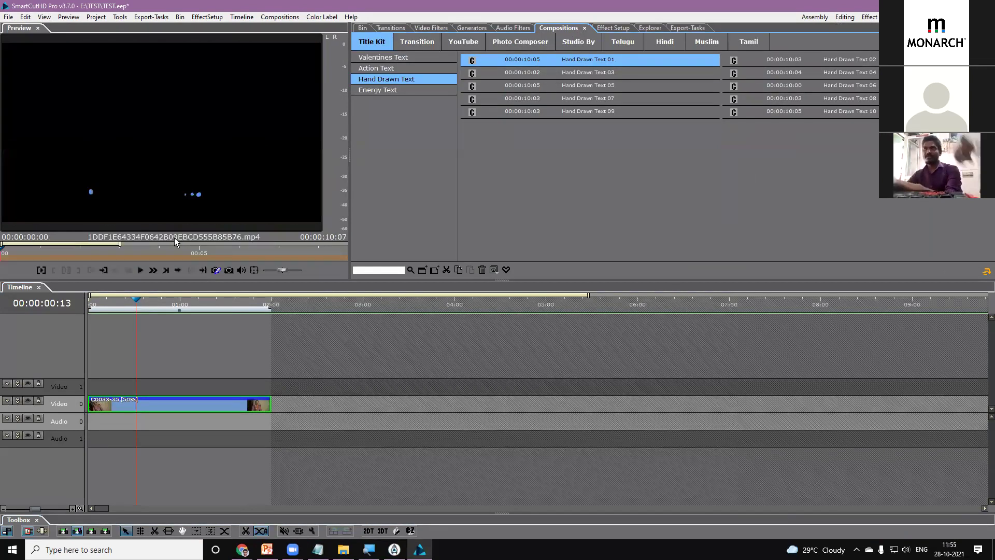
pyautogui.moveTo(40, 252); pyautogui.dragTo(242, 248)
pyautogui.doubleClick(571, 76)
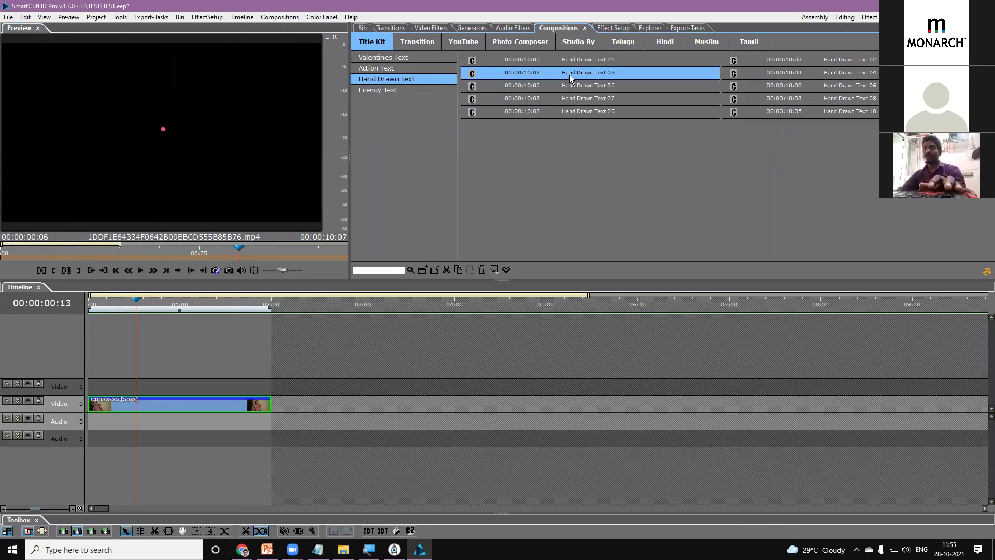
pyautogui.moveTo(36, 251); pyautogui.dragTo(252, 255)
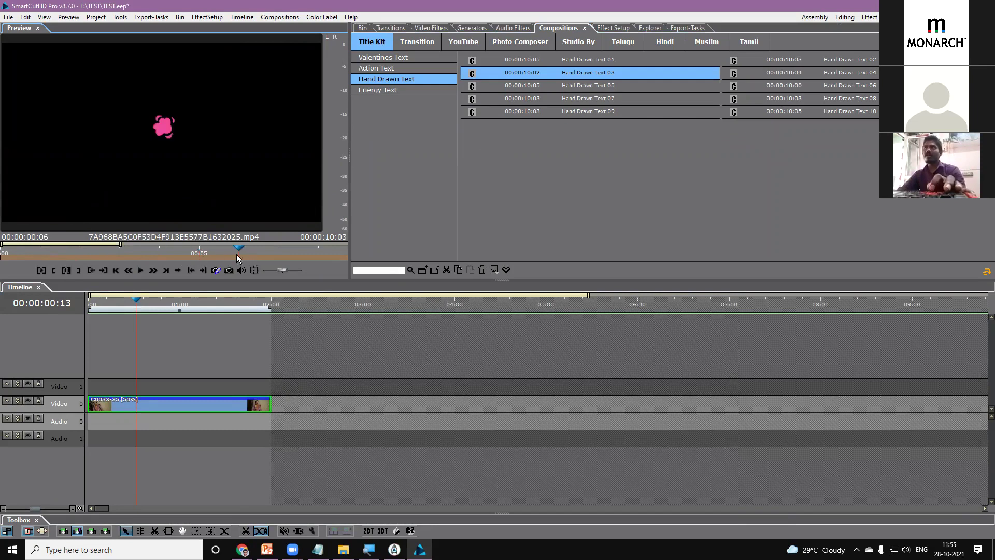
pyautogui.moveTo(124, 242); pyautogui.dragTo(151, 276)
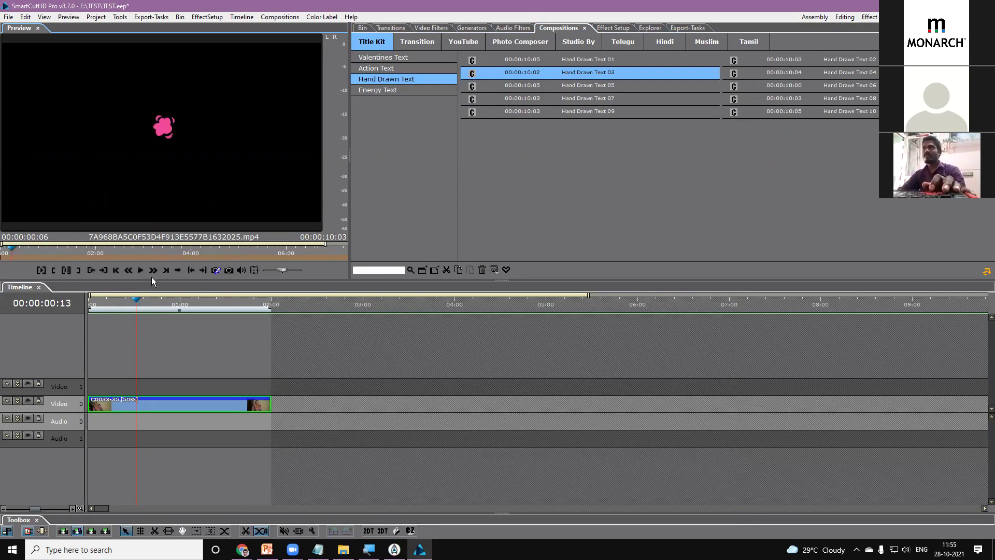
pyautogui.click(136, 271)
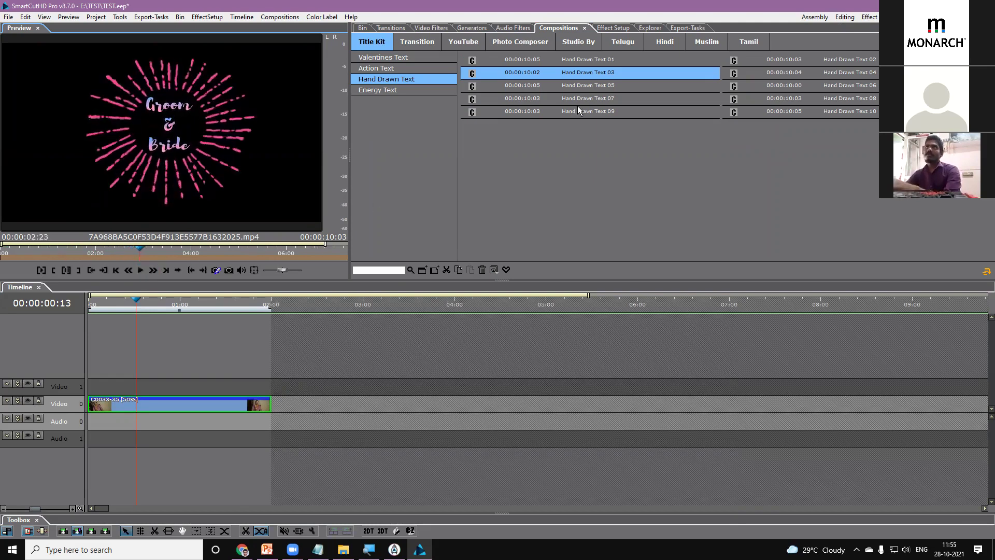
# Play back the Hand Drawn Text 05 title composition.
pyautogui.click(523, 84)
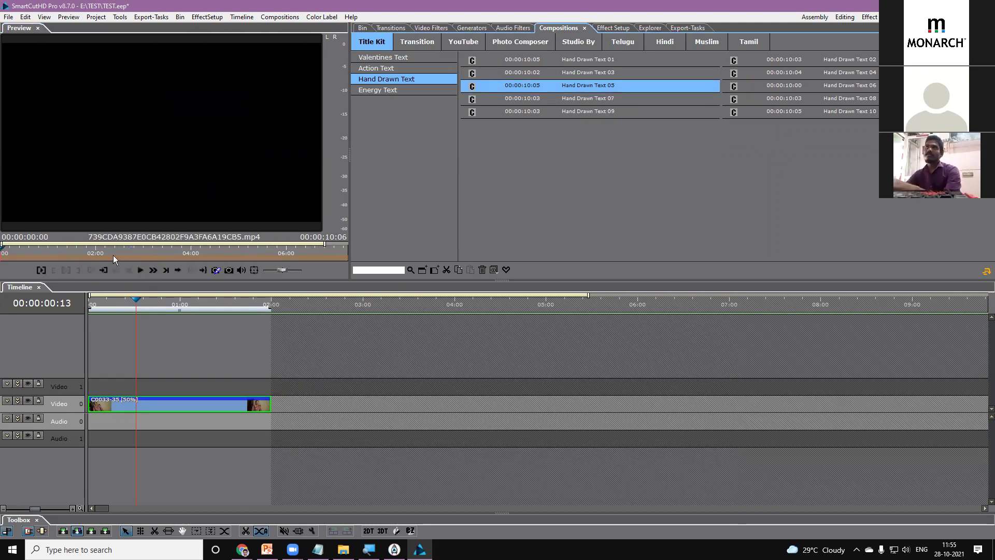
pyautogui.click(144, 271)
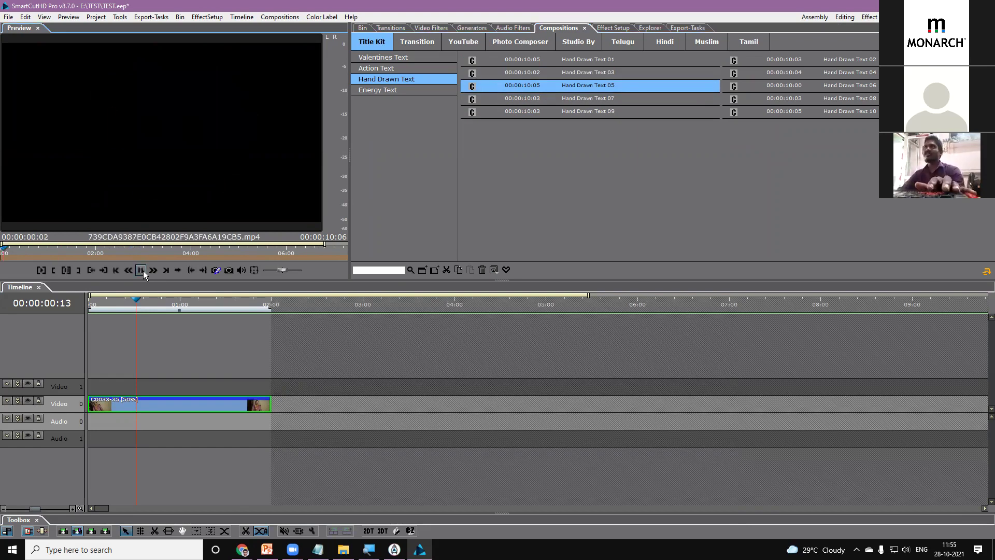
pyautogui.click(143, 271)
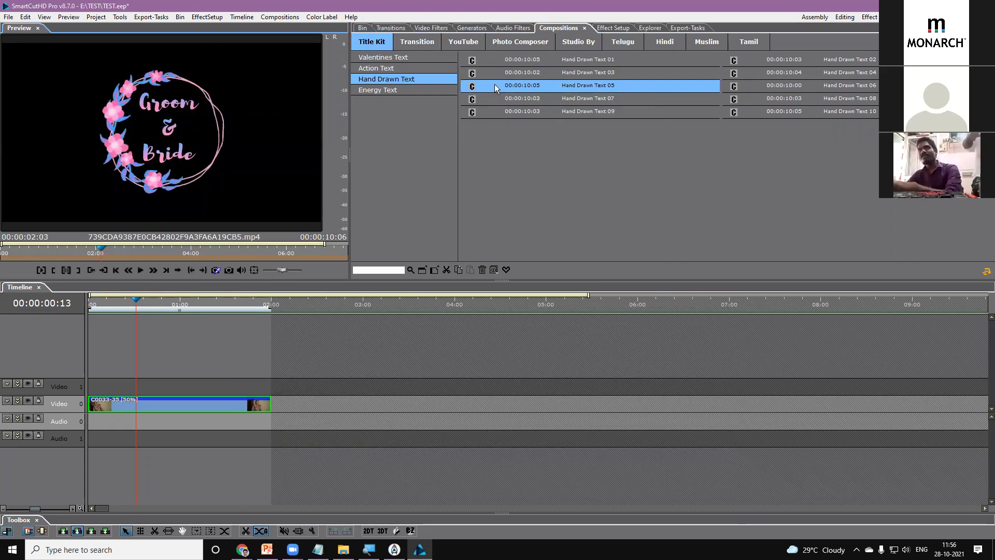
# Place the Hand Drawn Text 05 title on track Video 1 above the bride clip, starting at 00:00:00:13.
pyautogui.moveTo(495, 84)
pyautogui.mouseDown()
pyautogui.moveTo(360, 307)
pyautogui.moveTo(129, 388)
pyautogui.mouseUp()
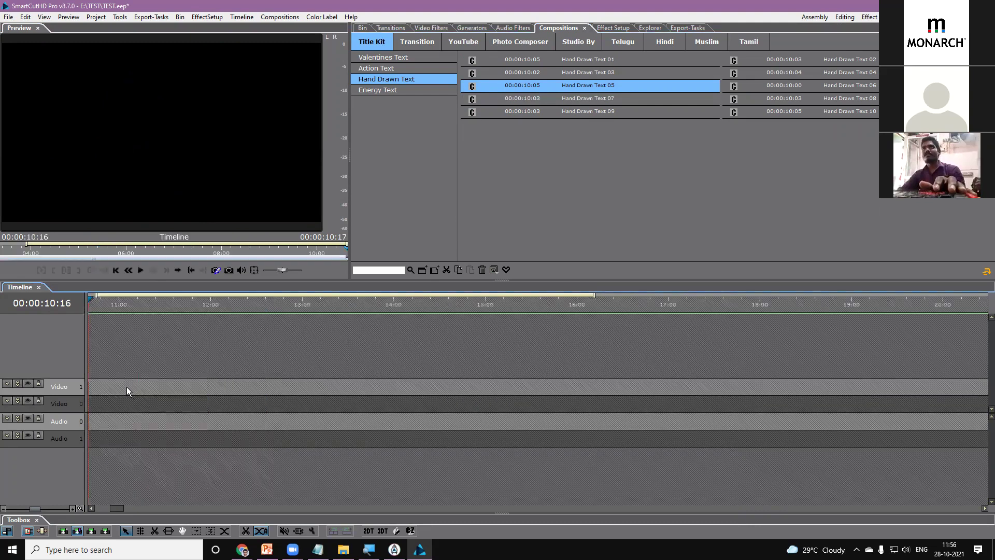
pyautogui.moveTo(116, 507); pyautogui.dragTo(96, 507)
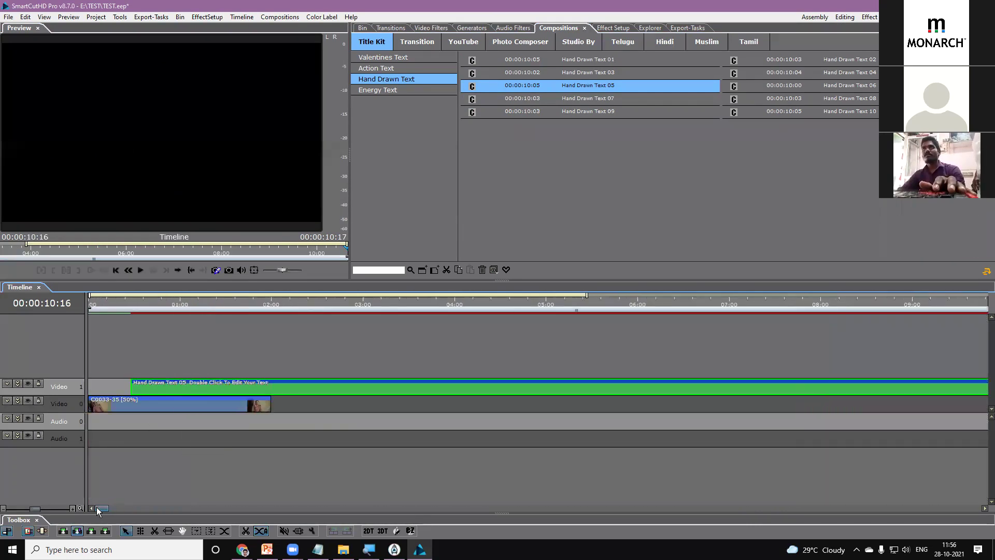
pyautogui.scroll(-2, 205, 360)
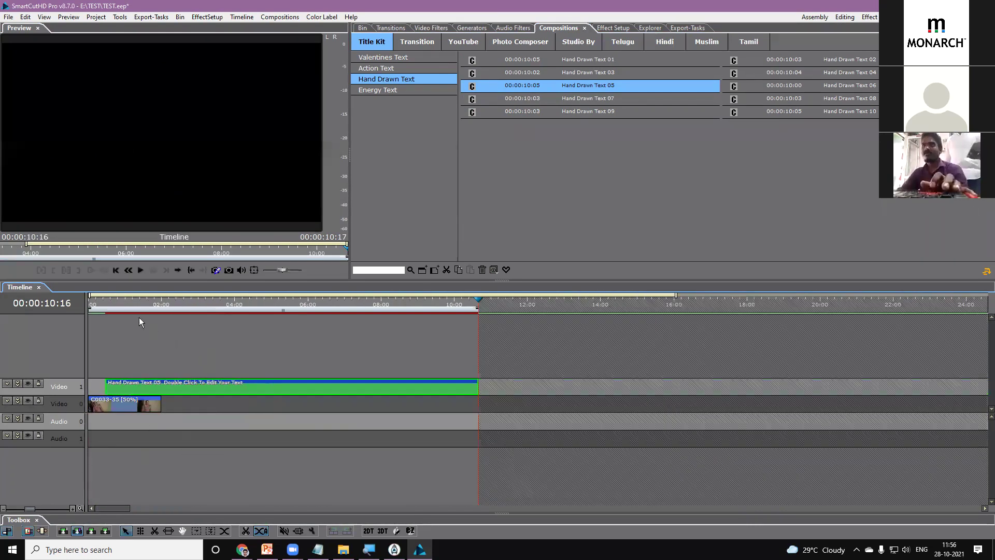
# Align the start of clip C0033-35 with the title's start and stretch its end to the title's end.
pyautogui.moveTo(138, 301); pyautogui.dragTo(236, 306)
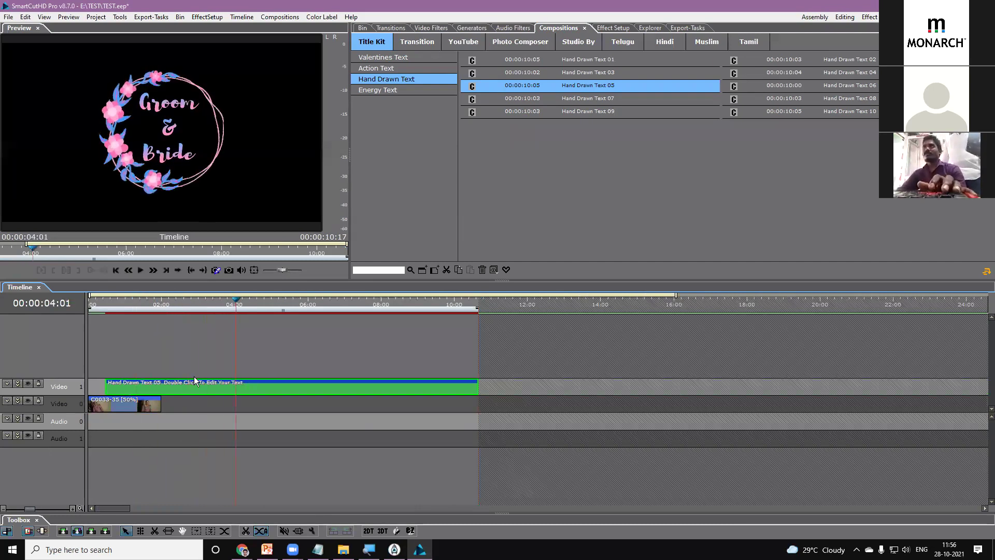
pyautogui.moveTo(149, 410); pyautogui.dragTo(448, 412)
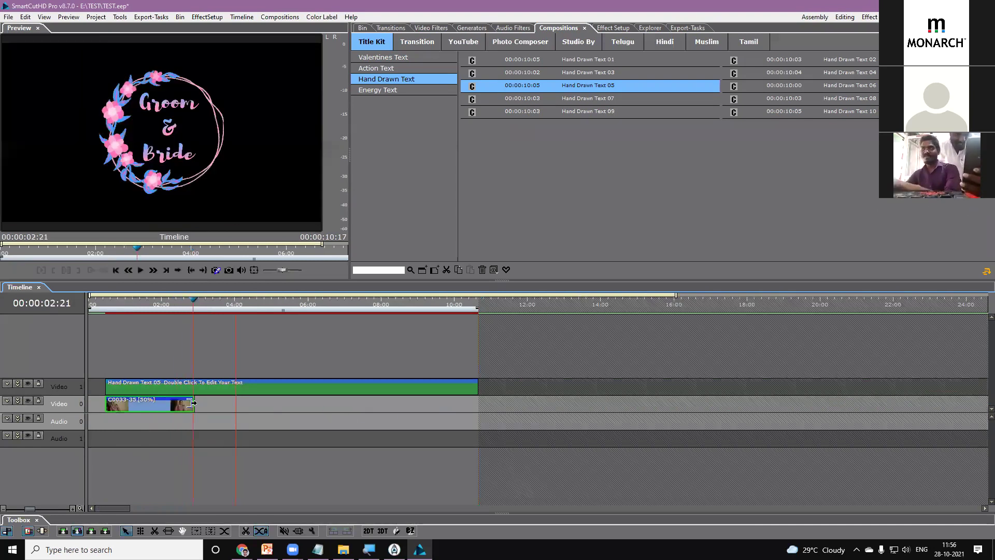
pyautogui.moveTo(193, 402); pyautogui.dragTo(482, 409)
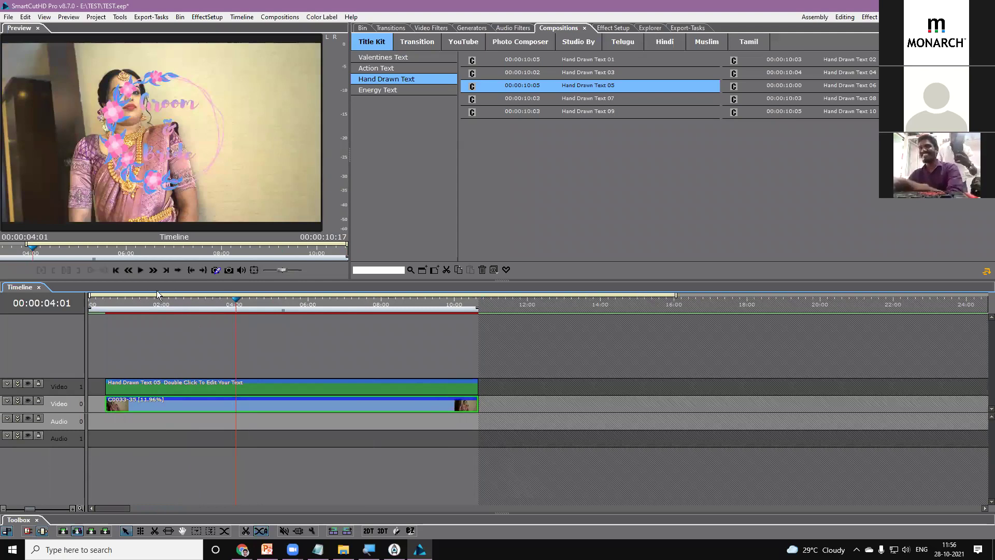
# Scrub and play the timeline to check the title over the bride clip.
pyautogui.click(125, 300)
pyautogui.moveTo(125, 300); pyautogui.dragTo(220, 303)
pyautogui.press('space')
pyautogui.press('space')
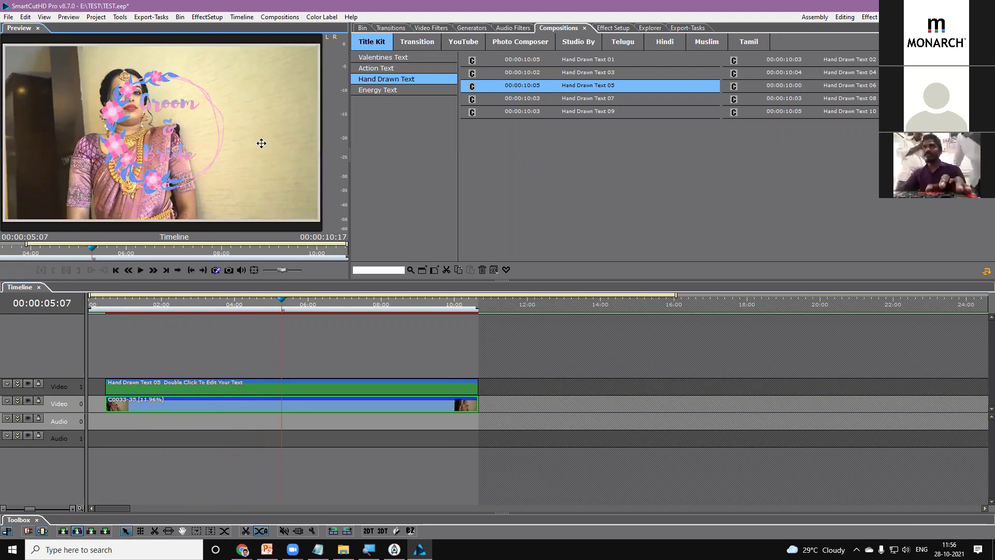
# Show the effect setup of the Hand Drawn Text 05 title and look through its filters.
pyautogui.click(257, 386)
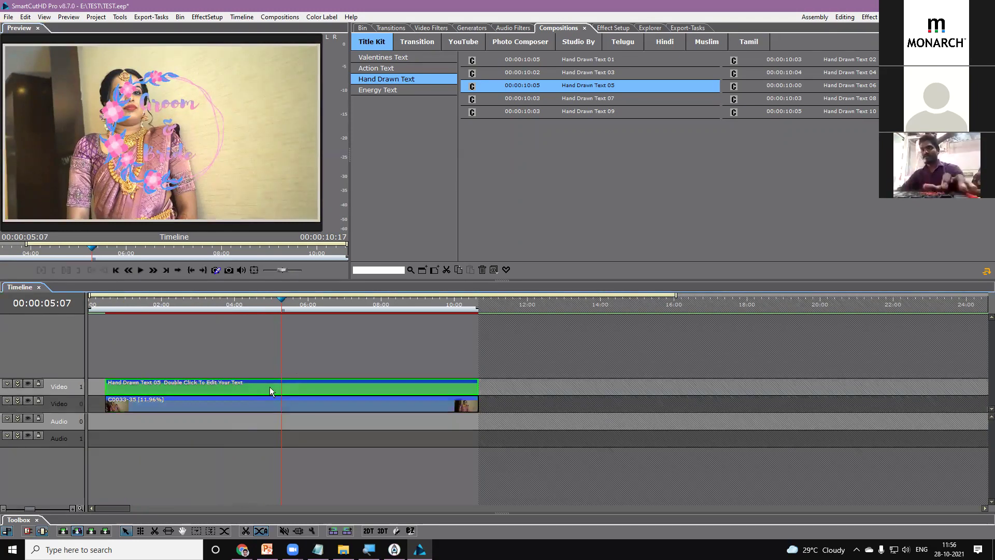
pyautogui.click(609, 28)
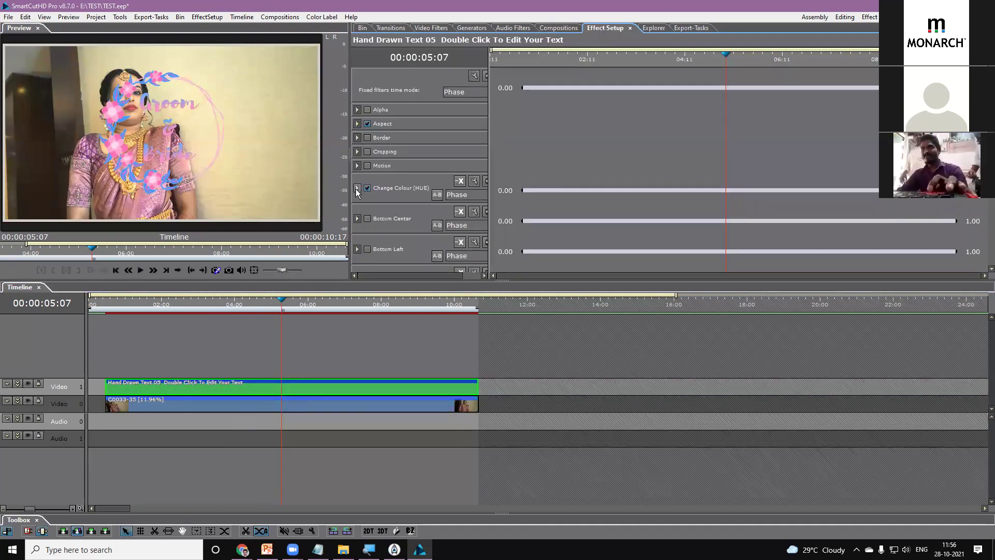
pyautogui.scroll(-3, 421, 216)
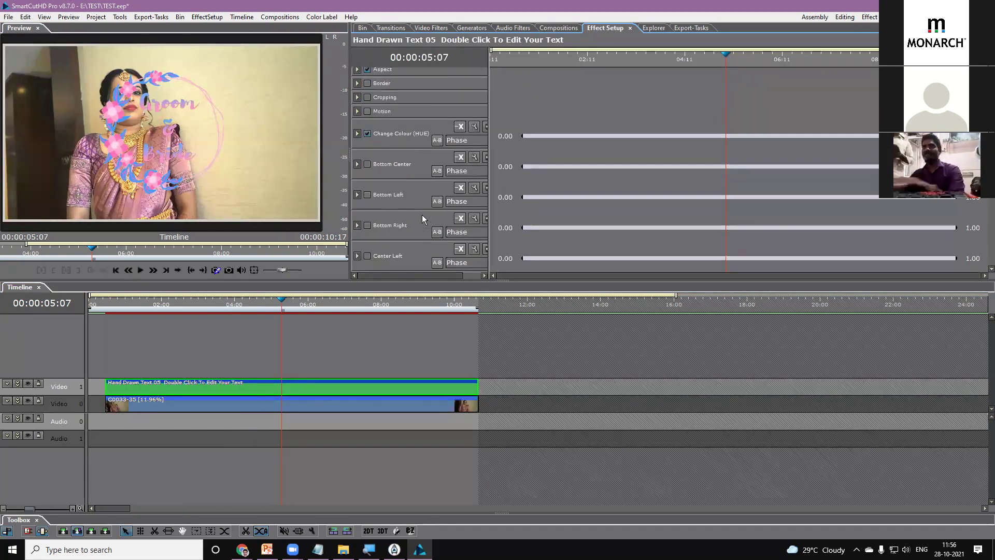
pyautogui.scroll(3, 422, 214)
# Switch to the Effect workspace layout, widen the effect setup area, and check the frame full screen.
pyautogui.click(869, 16)
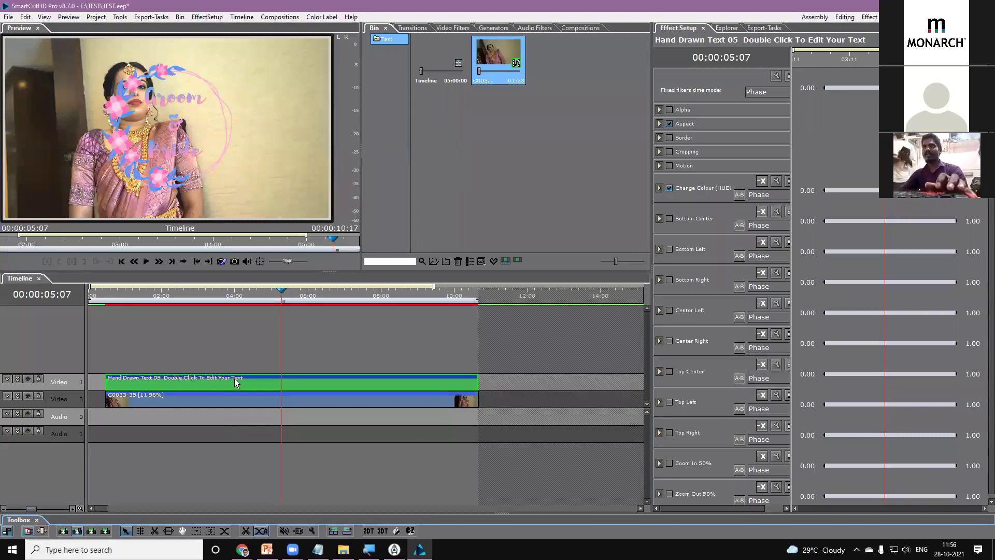
pyautogui.scroll(-1, 711, 219)
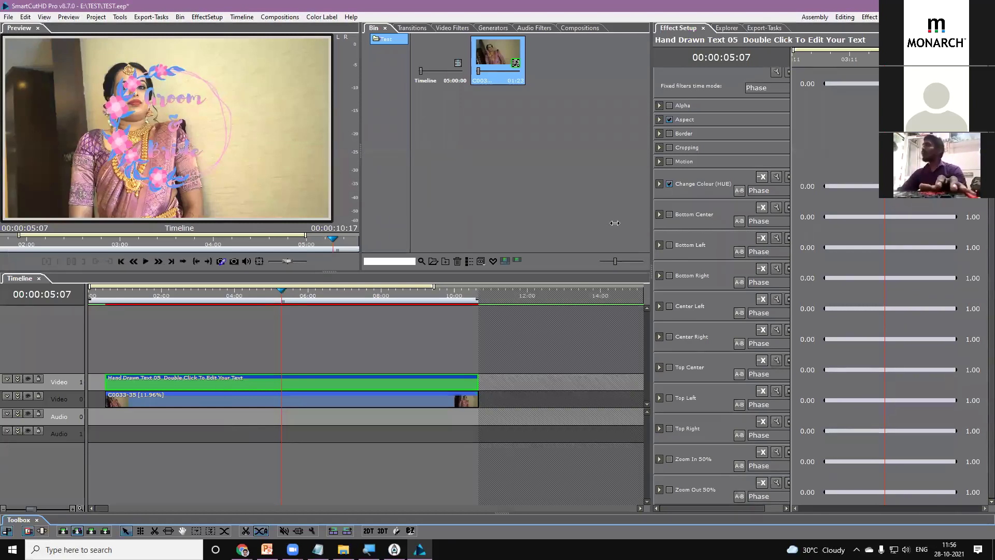
pyautogui.moveTo(651, 224); pyautogui.dragTo(529, 206)
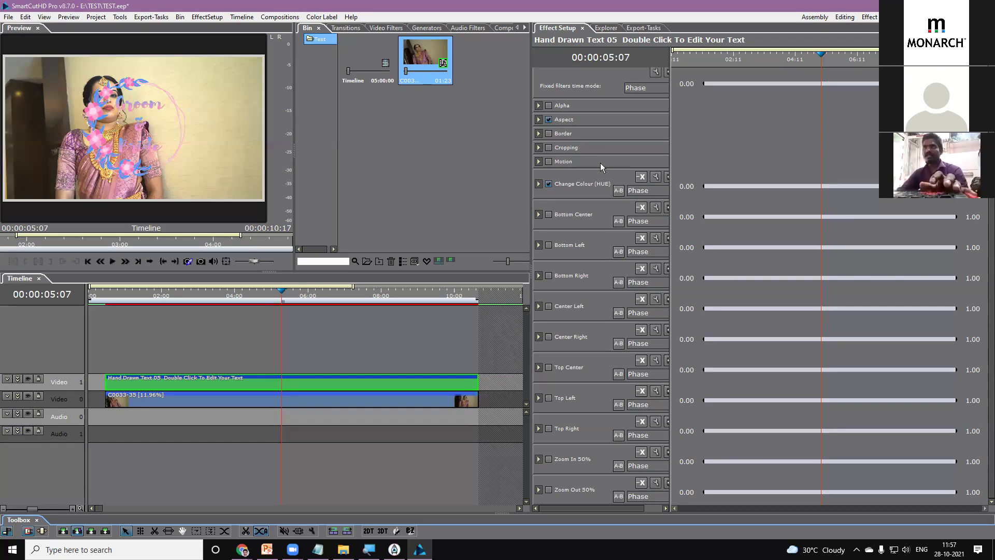
pyautogui.doubleClick(214, 169)
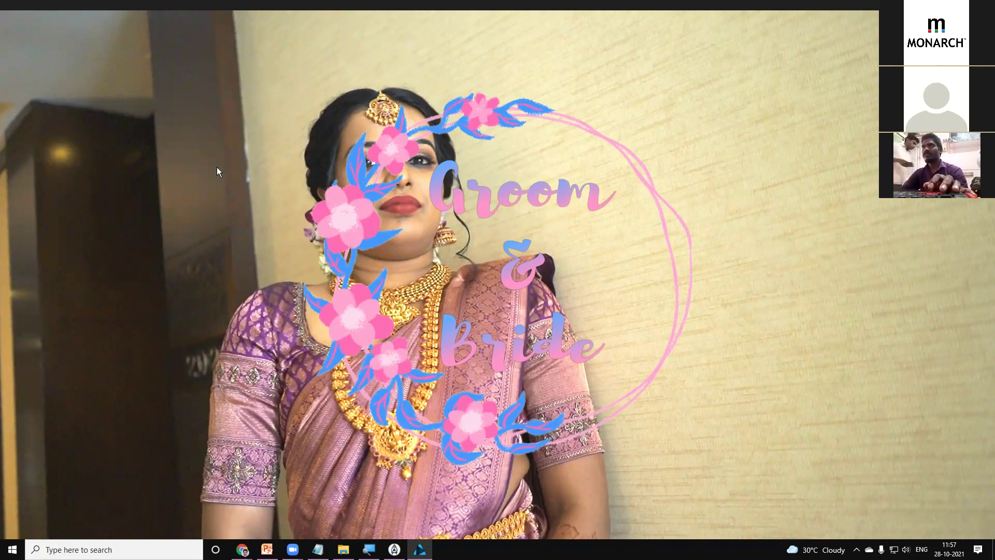
pyautogui.press('Escape')
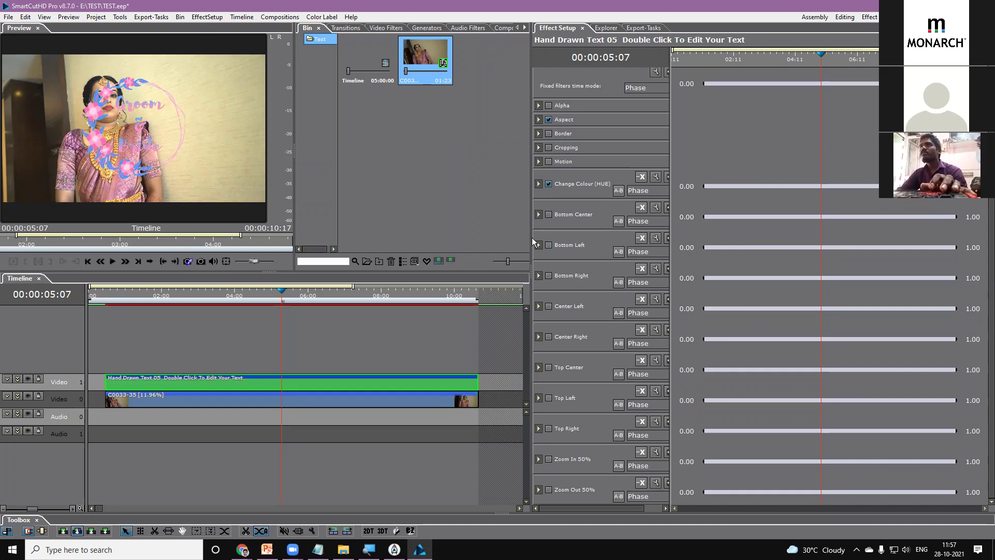
pyautogui.moveTo(532, 238); pyautogui.dragTo(438, 238)
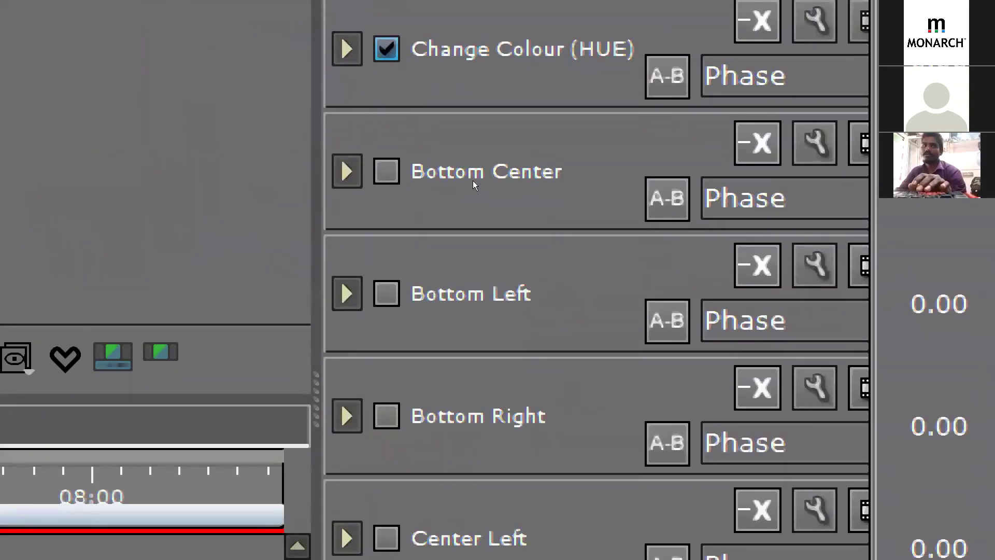
# Examine the title's Change Colour (HUE) parameters and its position and zoom presets.
pyautogui.click(347, 49)
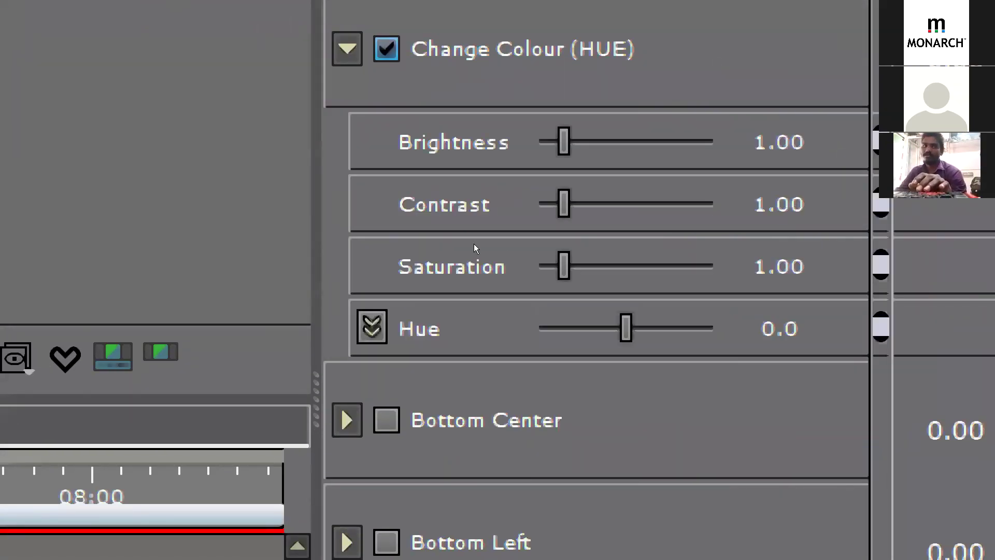
pyautogui.click(347, 48)
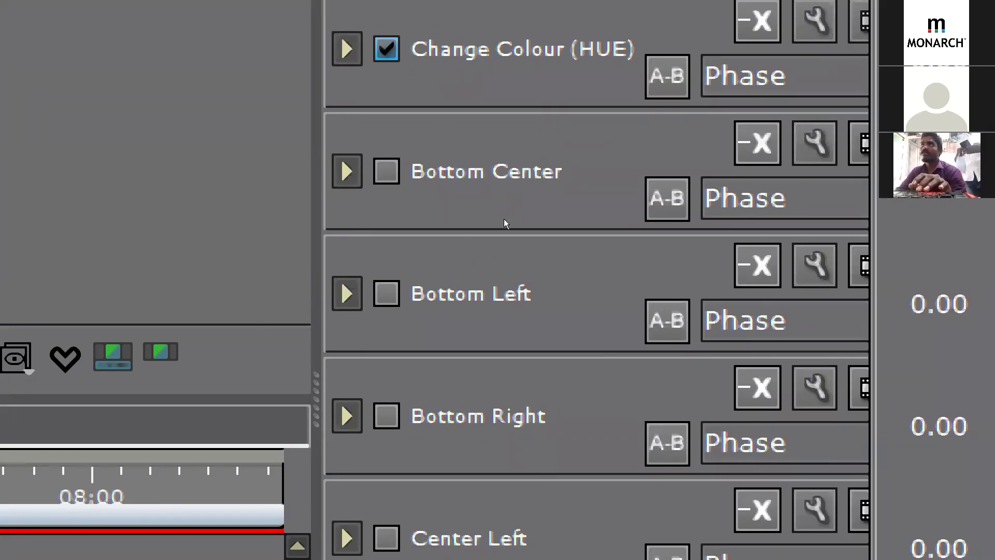
pyautogui.scroll(-5, 477, 300)
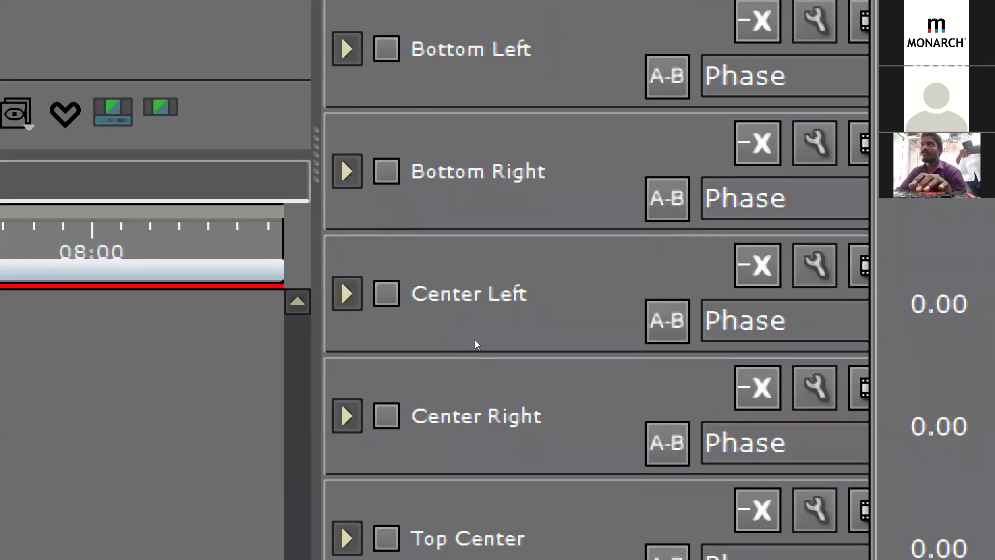
pyautogui.scroll(-2, 475, 340)
pyautogui.scroll(-5, 478, 384)
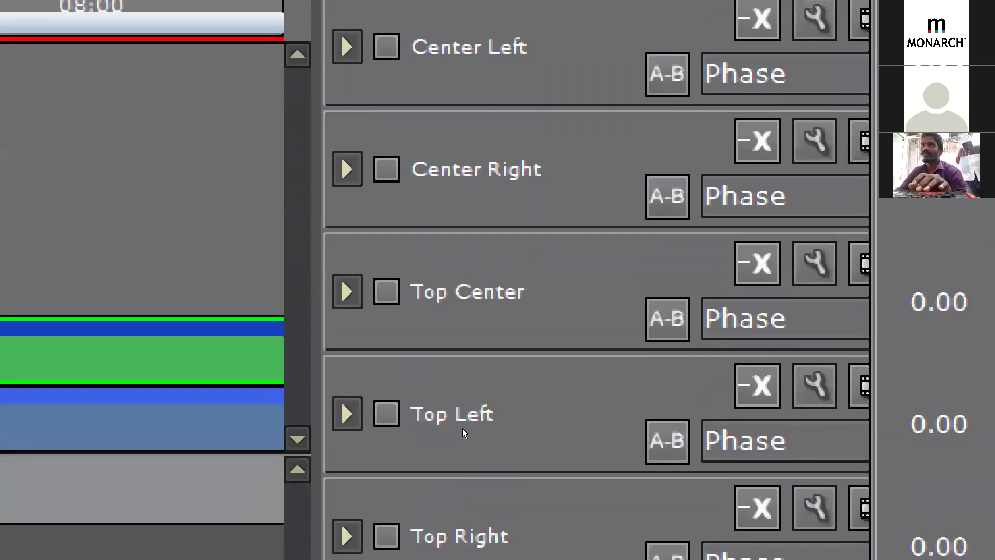
pyautogui.scroll(-1, 468, 474)
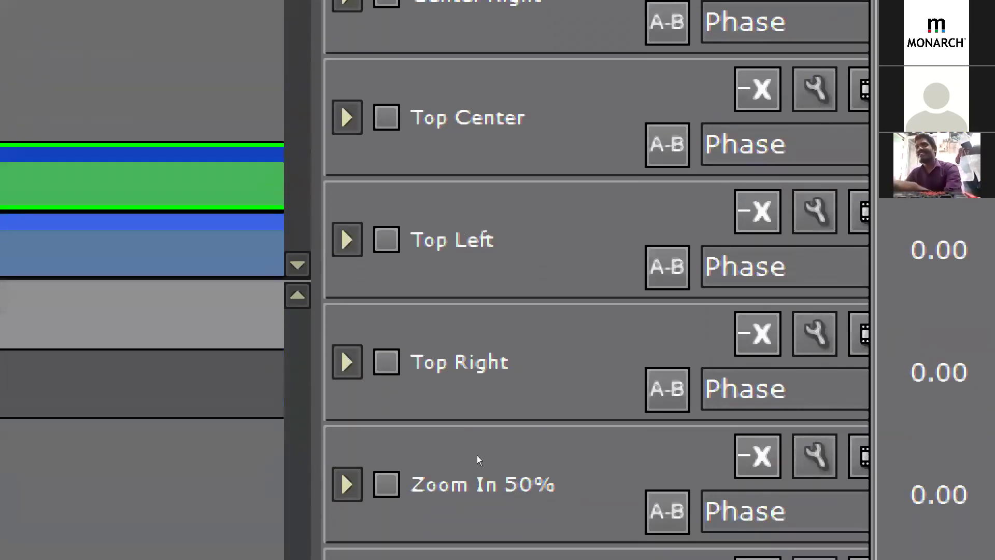
pyautogui.scroll(-2, 482, 482)
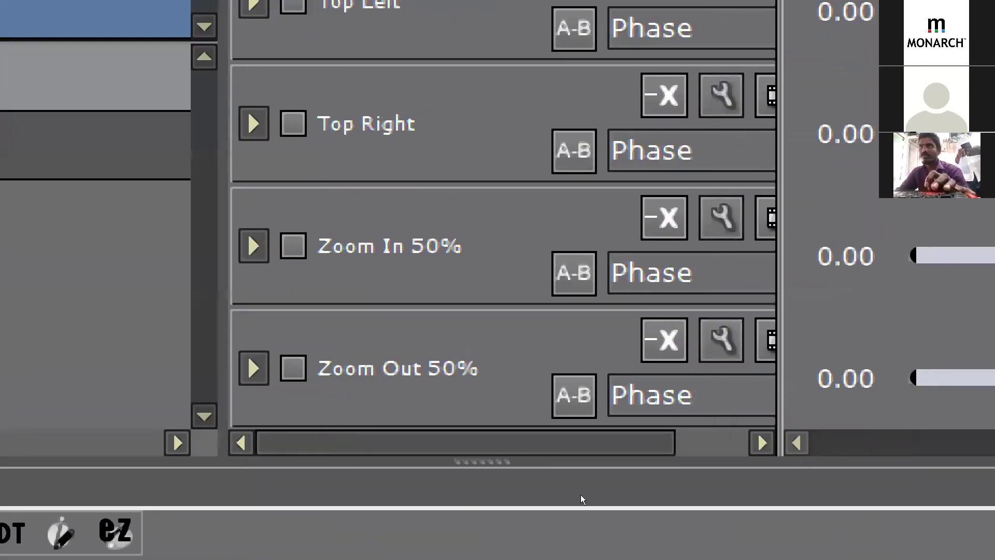
pyautogui.moveTo(540, 508); pyautogui.dragTo(482, 498)
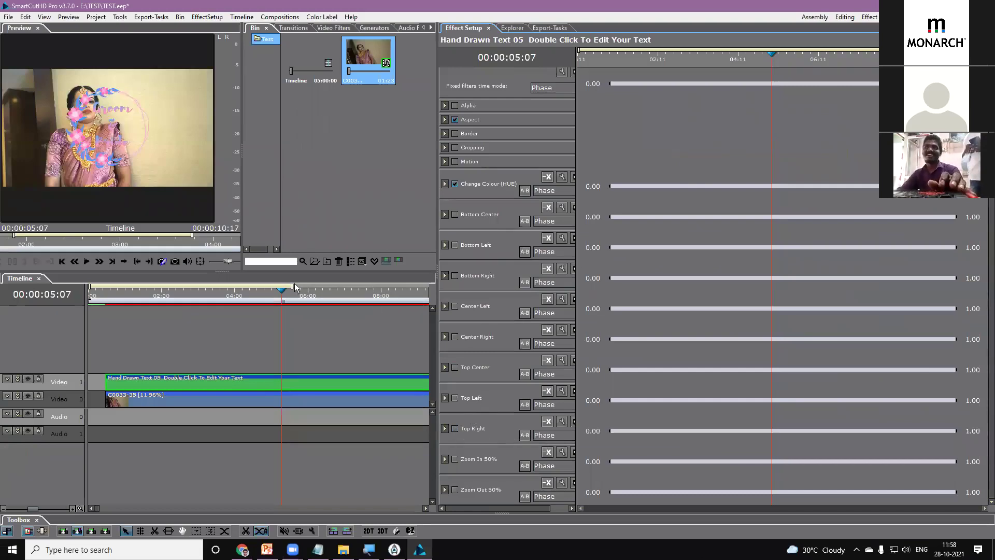
# Try the Bottom Right position preset on the title and view the result full screen.
pyautogui.click(453, 277)
pyautogui.doubleClick(168, 152)
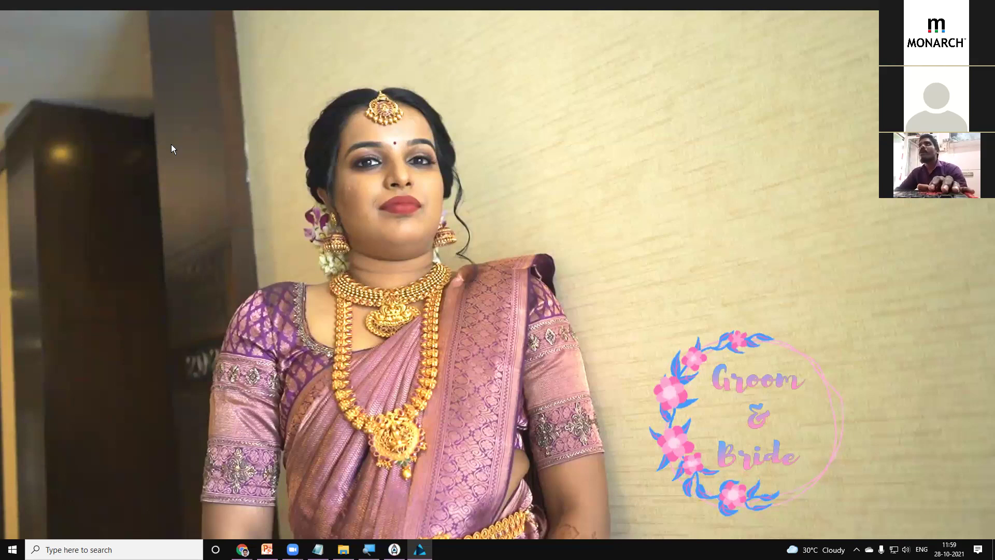
pyautogui.press('Escape')
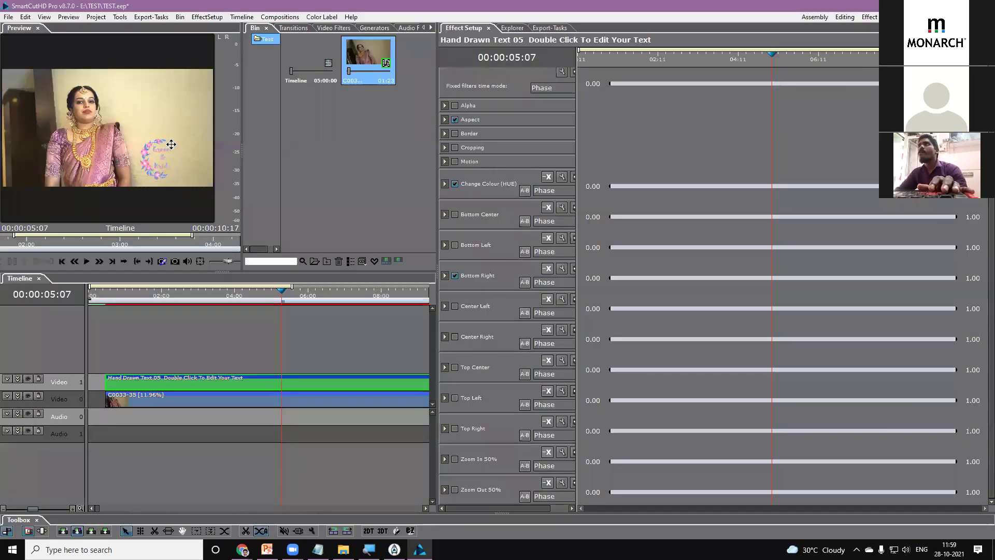
# Turn off the title's Bottom Right position preset and try the Bottom Left preset on and off.
pyautogui.click(454, 276)
pyautogui.click(456, 245)
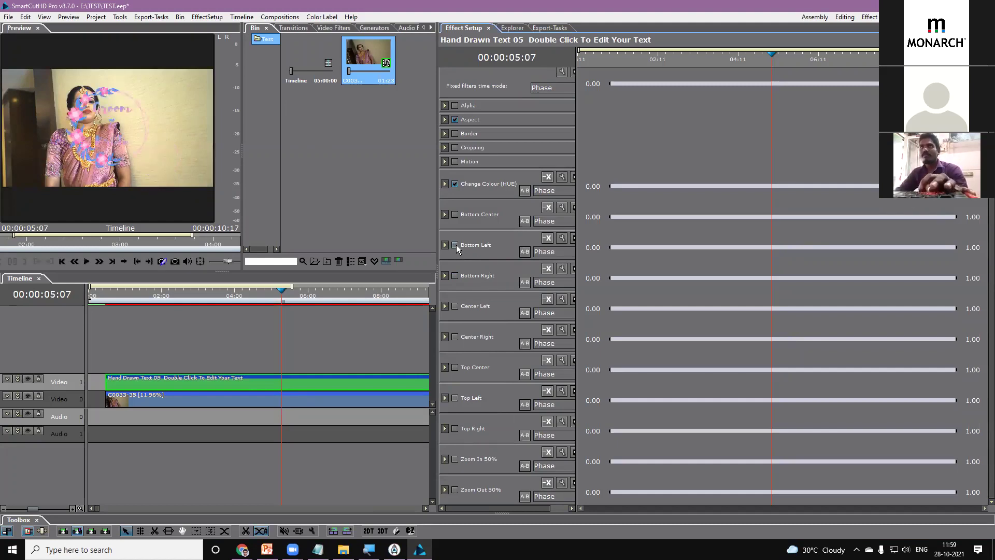
pyautogui.click(456, 245)
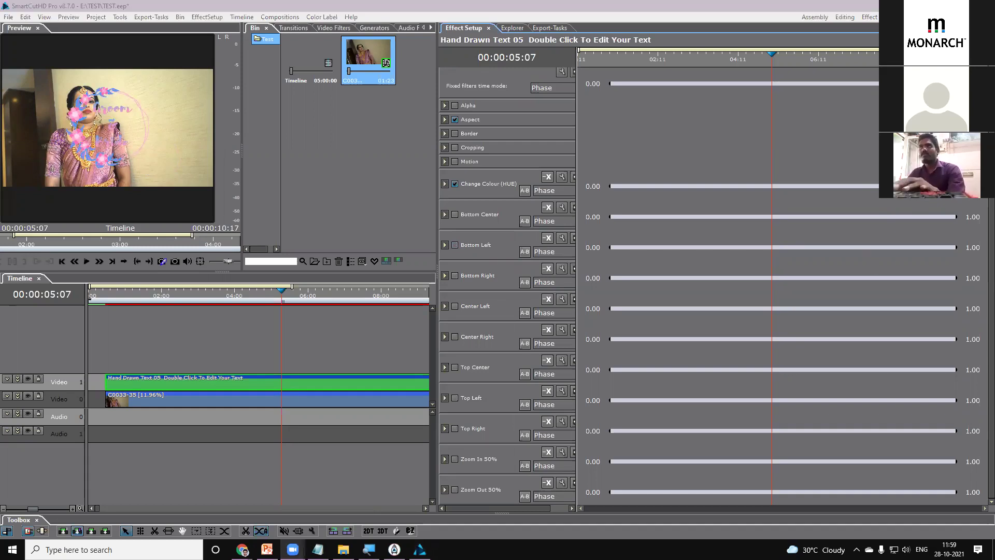
pyautogui.moveTo(455, 262)
pyautogui.mouseDown()
pyautogui.moveTo(444, 309)
pyautogui.moveTo(490, 294)
pyautogui.moveTo(474, 265)
pyautogui.moveTo(447, 272)
pyautogui.moveTo(451, 293)
pyautogui.moveTo(471, 279)
pyautogui.mouseUp()
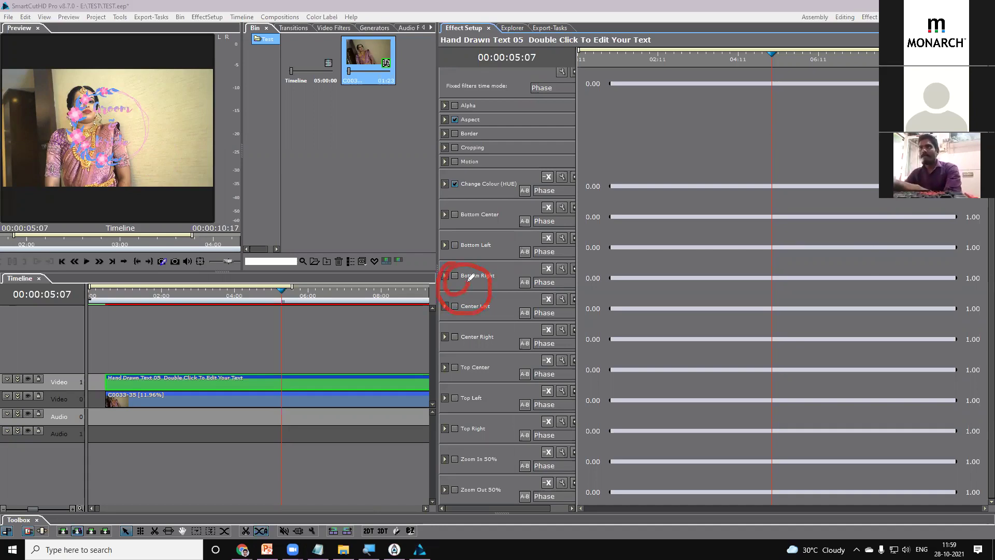
pyautogui.moveTo(448, 273); pyautogui.dragTo(488, 251)
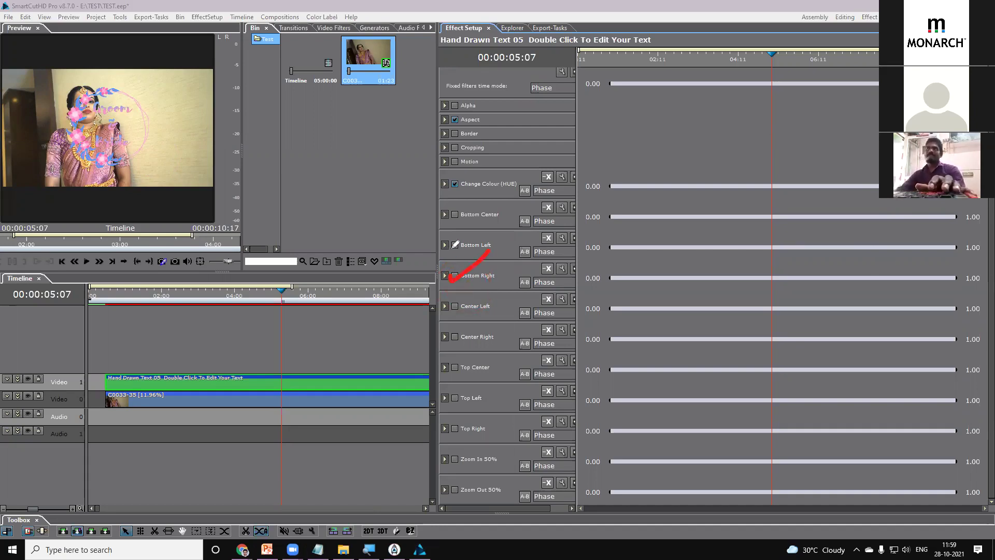
pyautogui.moveTo(487, 187)
pyautogui.mouseDown()
pyautogui.moveTo(453, 247)
pyautogui.moveTo(442, 248)
pyautogui.moveTo(493, 232)
pyautogui.mouseUp()
pyautogui.moveTo(500, 285); pyautogui.dragTo(443, 314)
pyautogui.moveTo(446, 369); pyautogui.dragTo(518, 352)
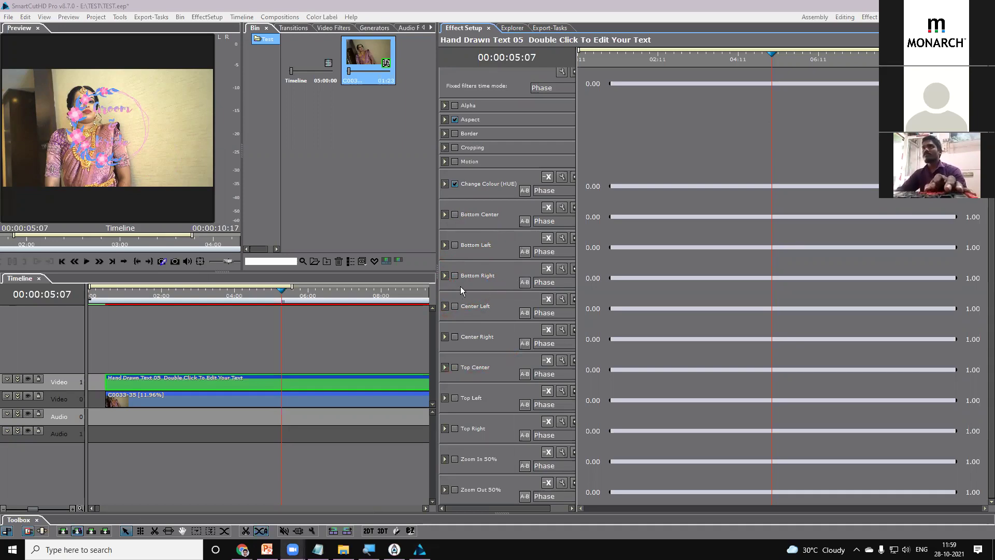
# Try the Bottom Left position preset once more and return the title to the Bottom Right preset.
pyautogui.click(455, 246)
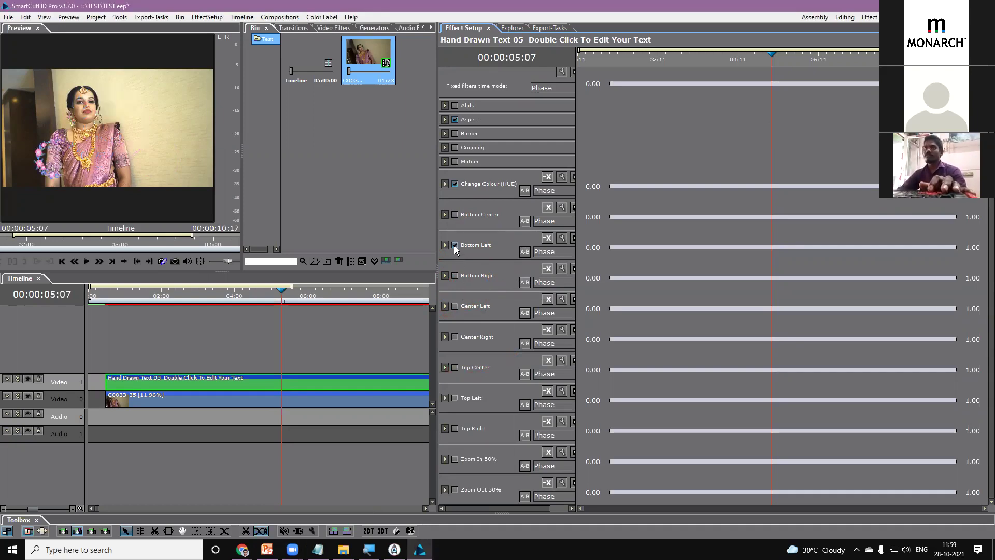
pyautogui.click(455, 246)
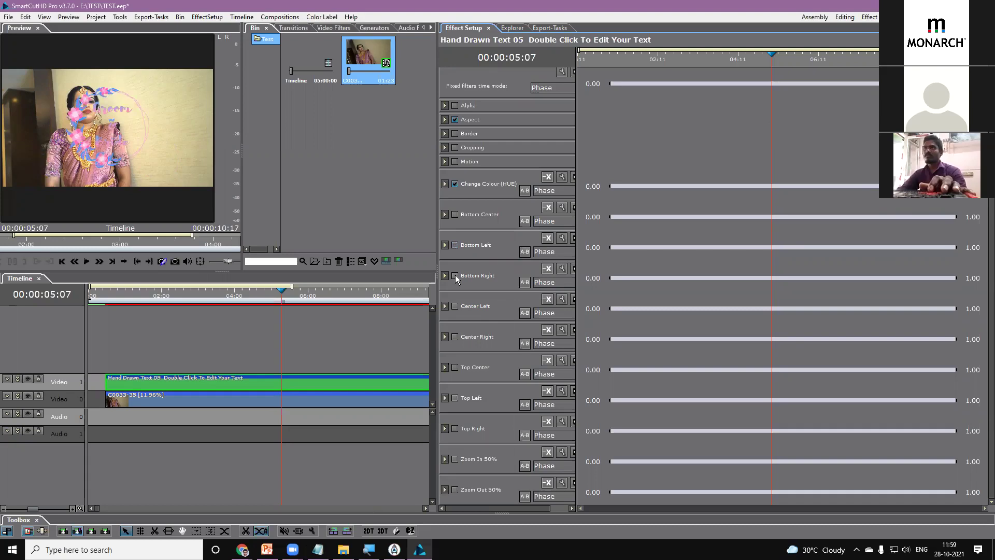
pyautogui.click(455, 276)
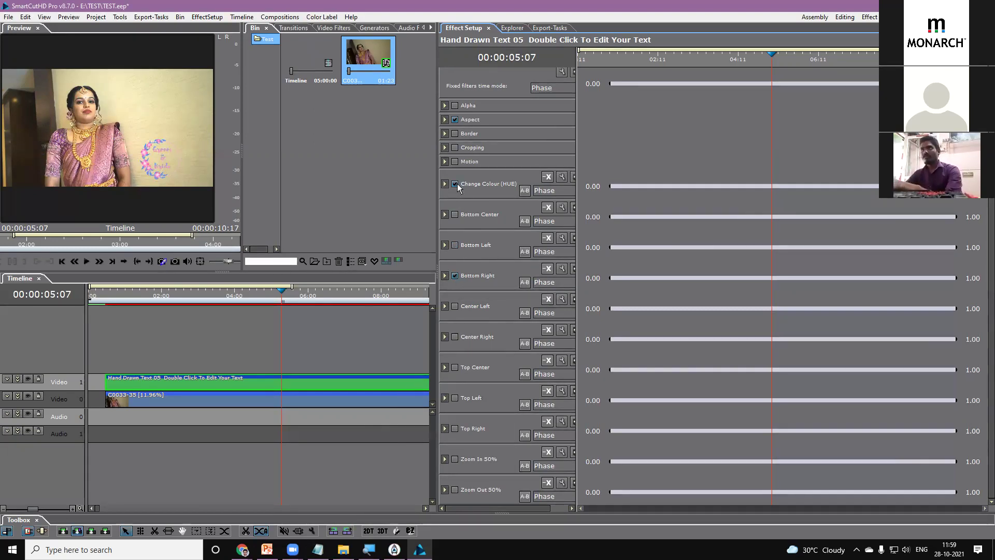
# Set the Change Colour (HUE) saturation to about 3.03 and brightness to 0.00, and check the title full screen.
pyautogui.click(455, 183)
pyautogui.click(445, 183)
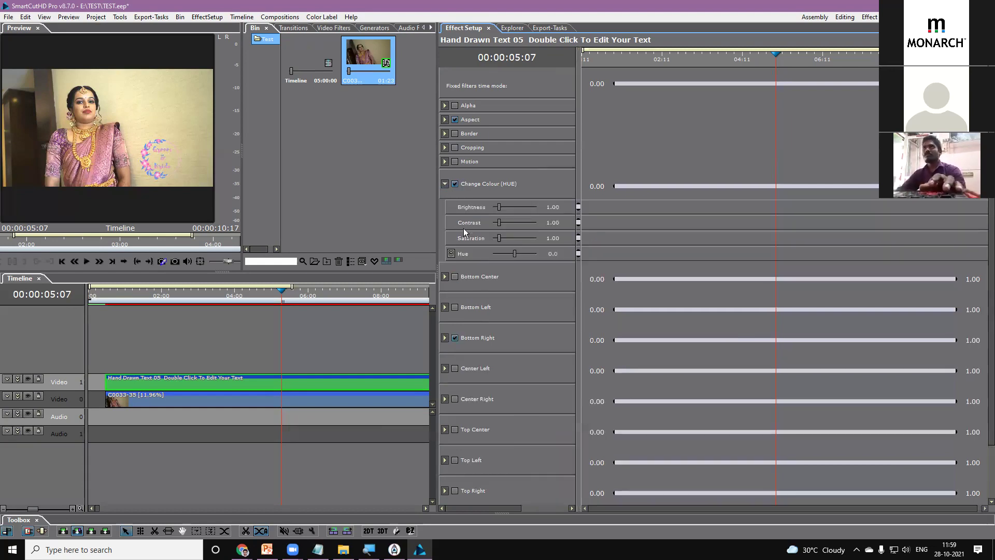
pyautogui.moveTo(498, 240)
pyautogui.mouseDown()
pyautogui.moveTo(527, 237)
pyautogui.moveTo(461, 232)
pyautogui.moveTo(538, 240)
pyautogui.moveTo(505, 240)
pyautogui.mouseUp()
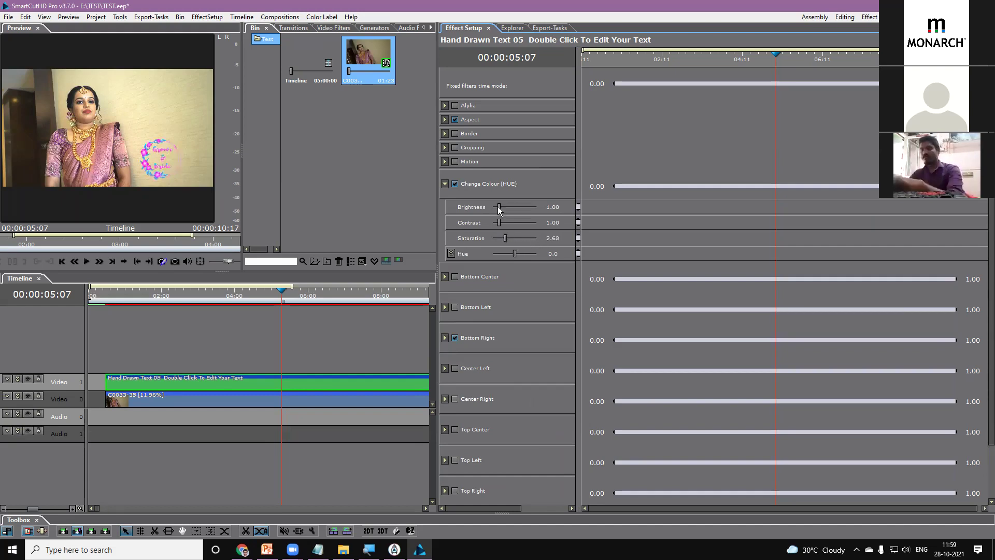
pyautogui.moveTo(497, 206); pyautogui.dragTo(484, 206)
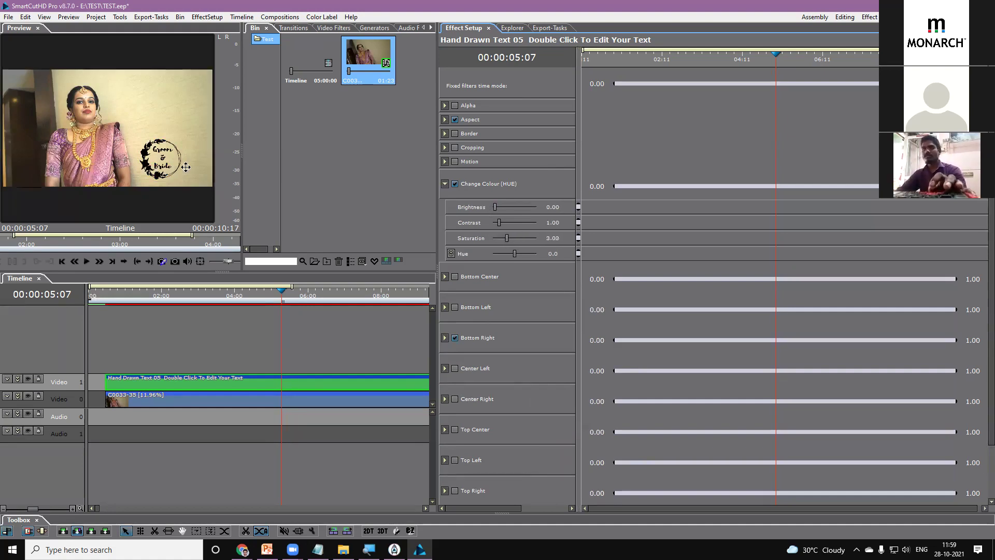
pyautogui.doubleClick(211, 178)
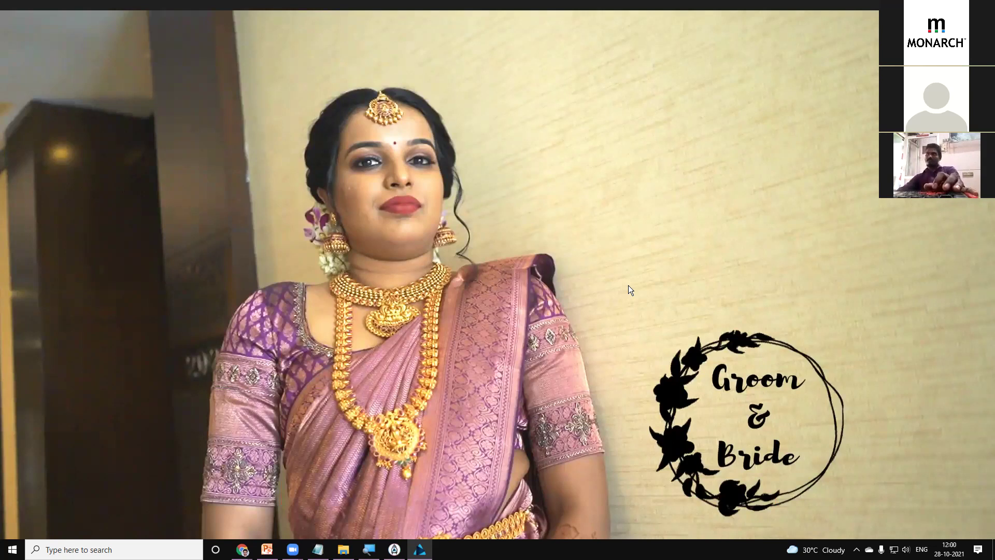
pyautogui.doubleClick(550, 266)
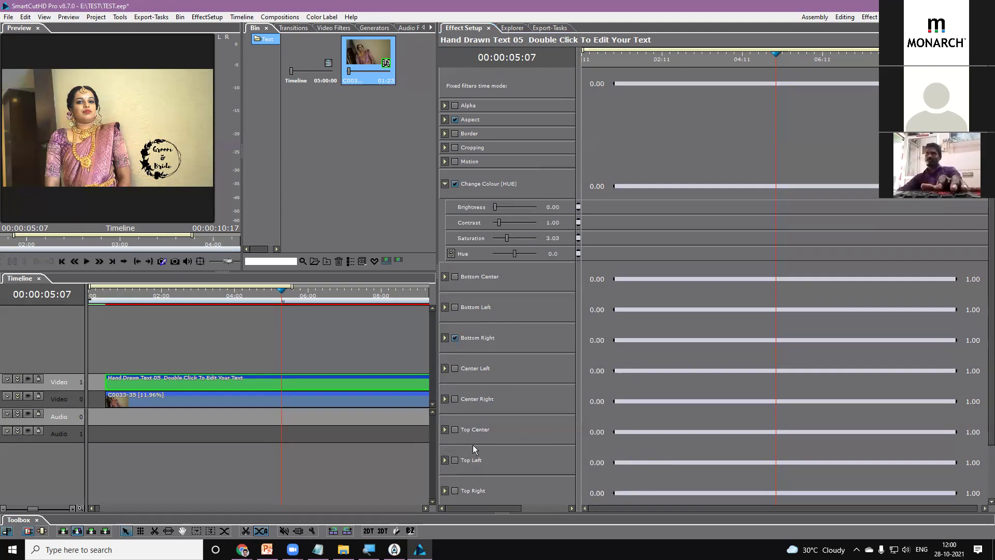
# Widen the filter parameter area and raise the title's Change Colour (HUE) brightness to about 1.71.
pyautogui.click(573, 280)
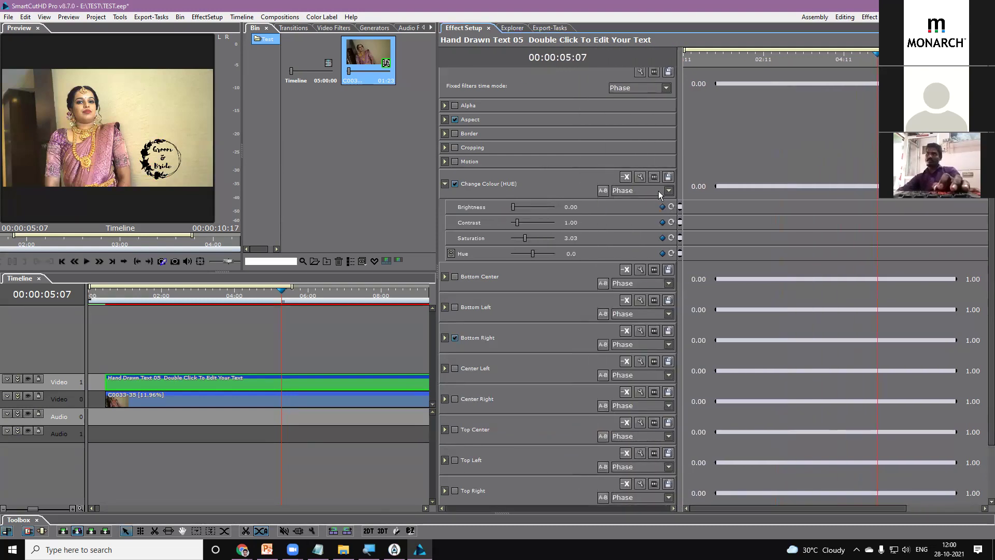
pyautogui.moveTo(513, 206); pyautogui.dragTo(521, 207)
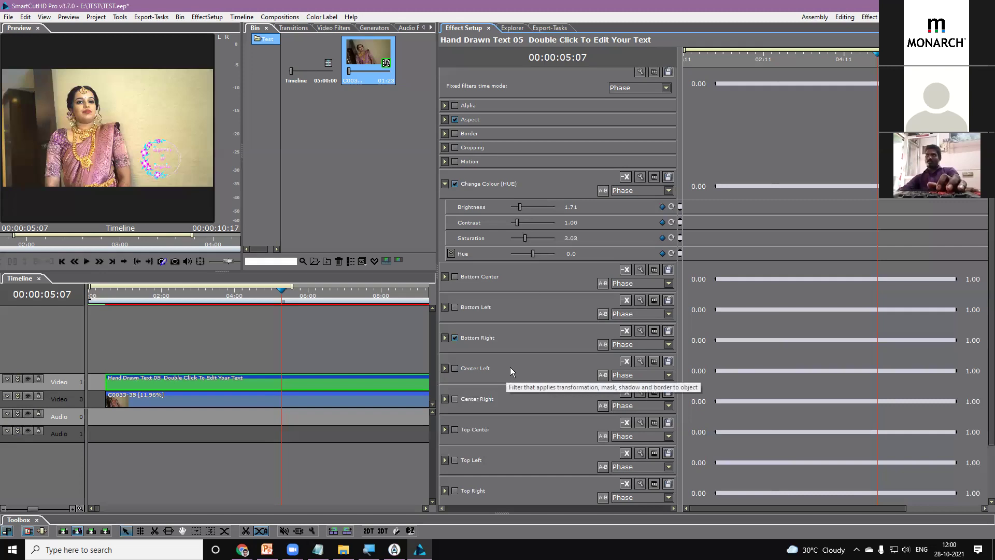
# Replace Bottom Right with the Center Right position preset after trying Center Left, and shift the title's hue to about -22736.8.
pyautogui.click(454, 338)
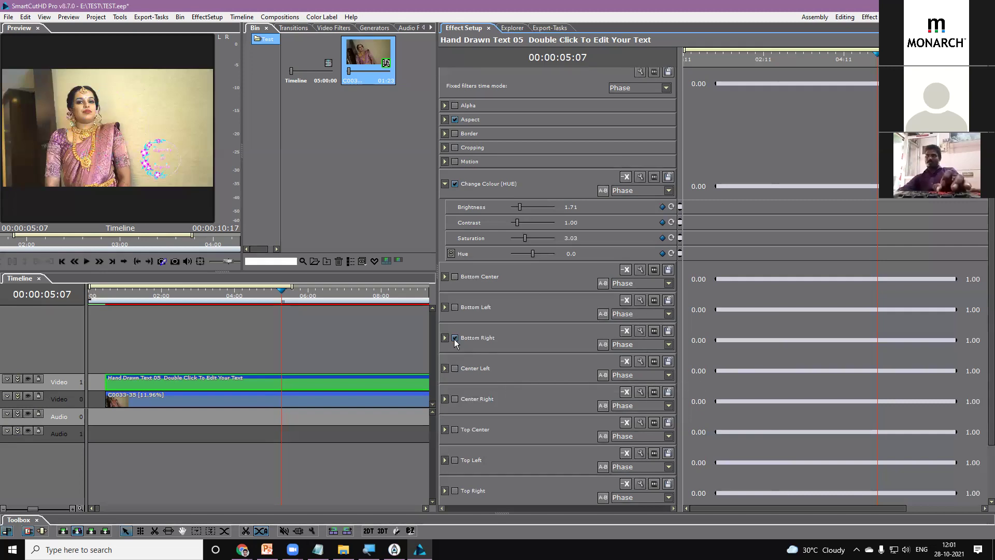
pyautogui.click(454, 339)
pyautogui.click(455, 339)
pyautogui.click(455, 339)
pyautogui.click(454, 369)
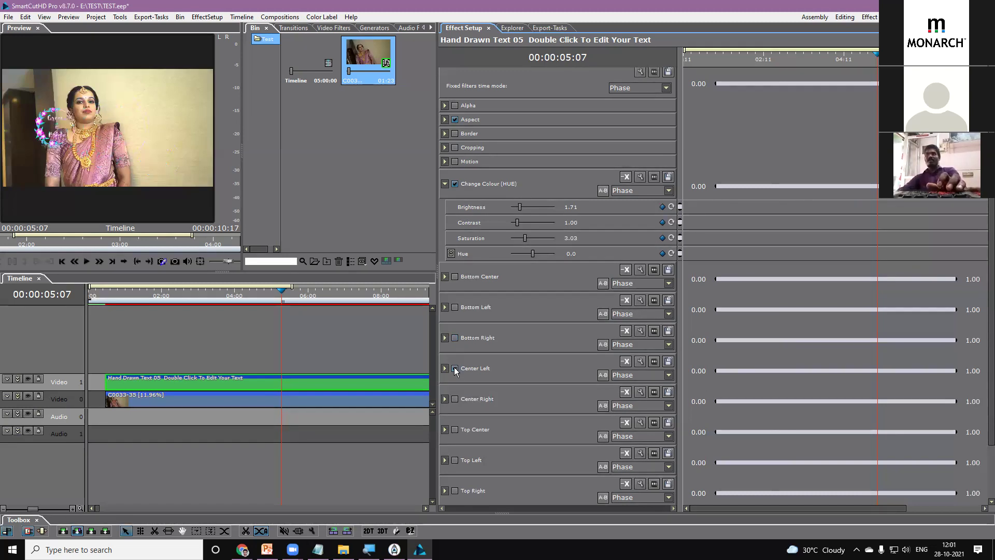
pyautogui.click(454, 369)
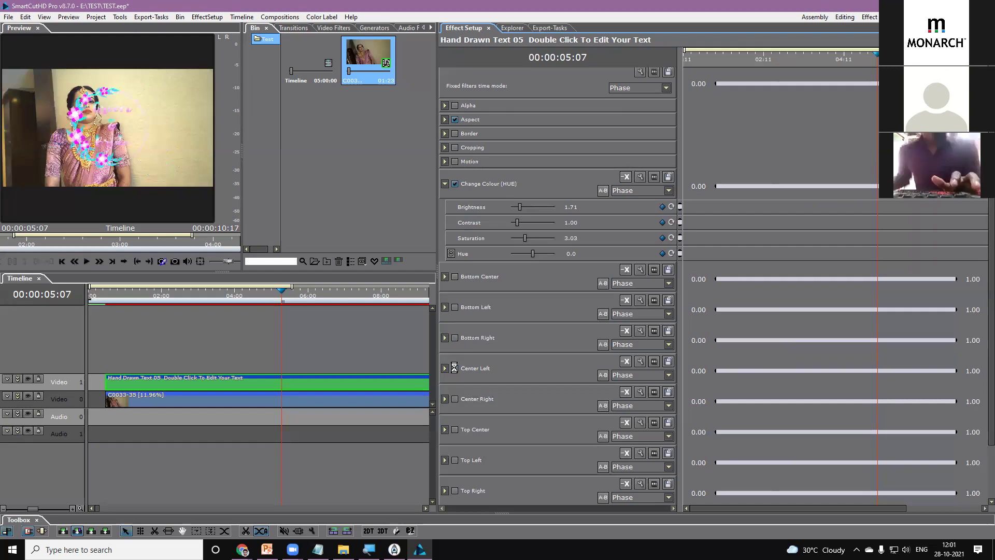
pyautogui.click(455, 399)
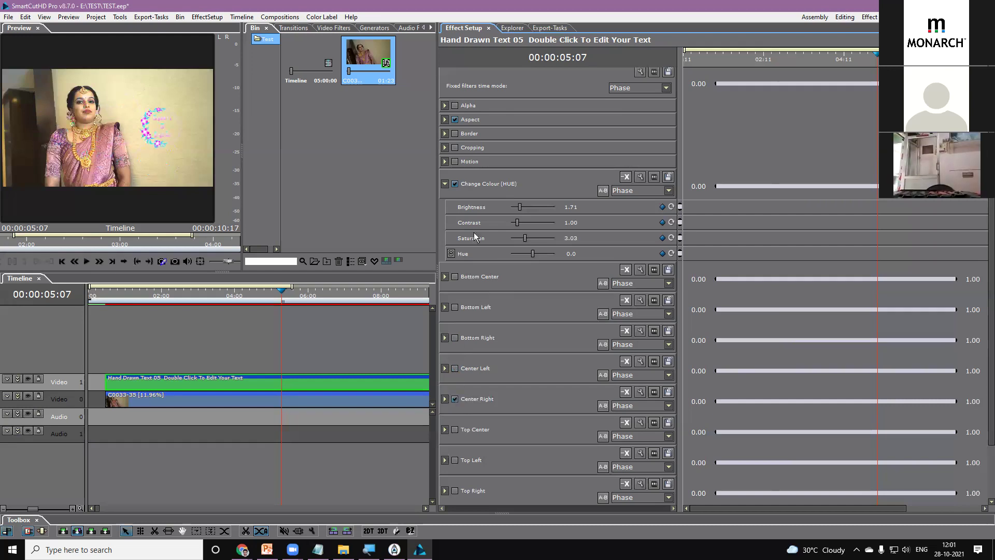
pyautogui.moveTo(532, 253); pyautogui.dragTo(516, 253)
# Close the docked effect setup, enlarge the preview area, and show the frame full screen.
pyautogui.click(488, 28)
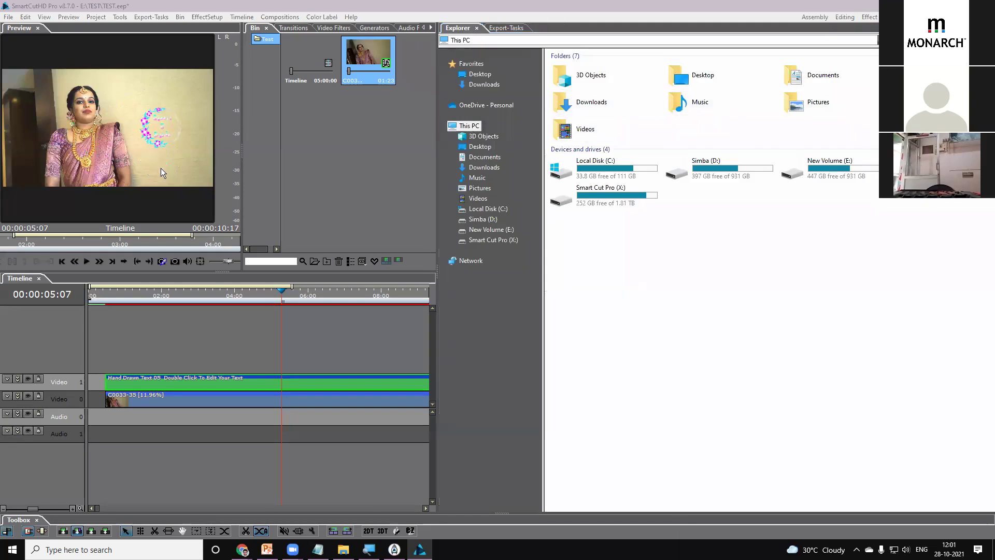
pyautogui.moveTo(241, 271); pyautogui.dragTo(247, 415)
pyautogui.moveTo(244, 283); pyautogui.dragTo(728, 333)
pyautogui.doubleClick(171, 224)
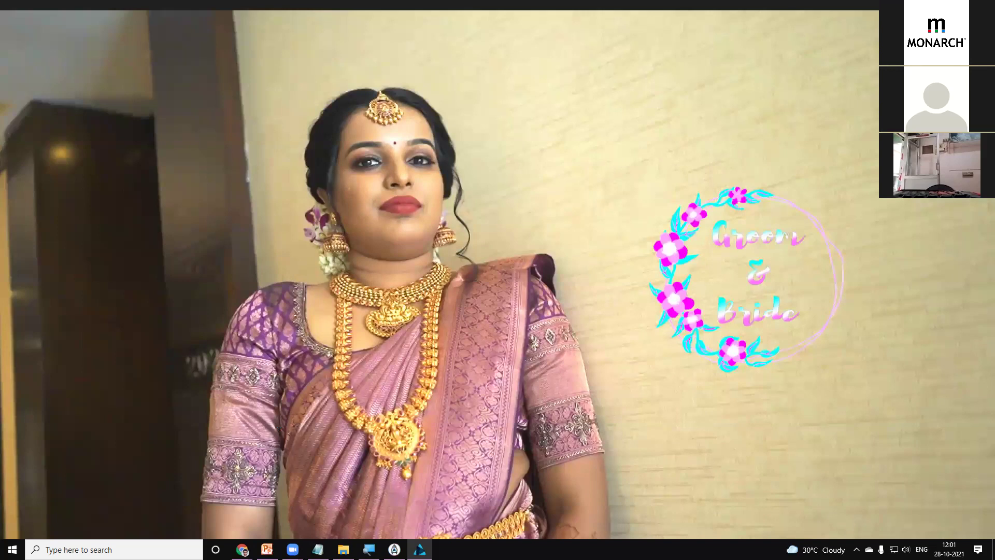
# Bring the floating Effect Setup window over the full-screen frame, narrow it, and place it clear of the title.
pyautogui.moveTo(994, 80); pyautogui.dragTo(341, 79)
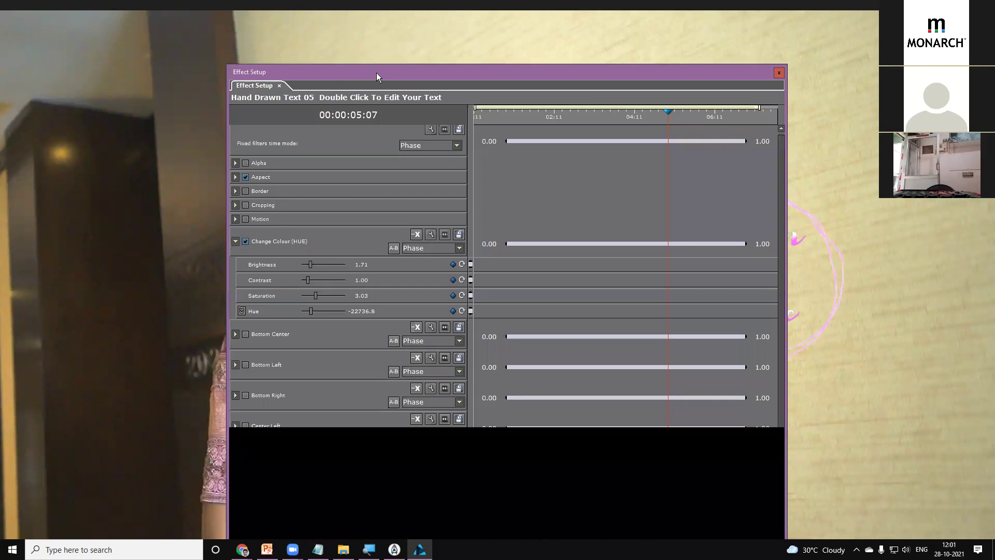
pyautogui.moveTo(376, 72); pyautogui.dragTo(319, 19)
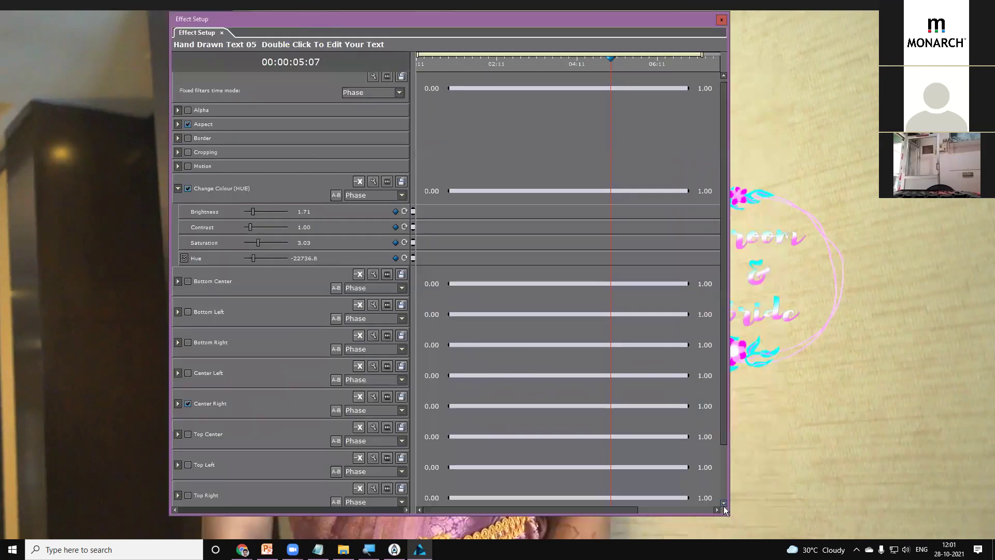
pyautogui.moveTo(728, 513); pyautogui.dragTo(527, 513)
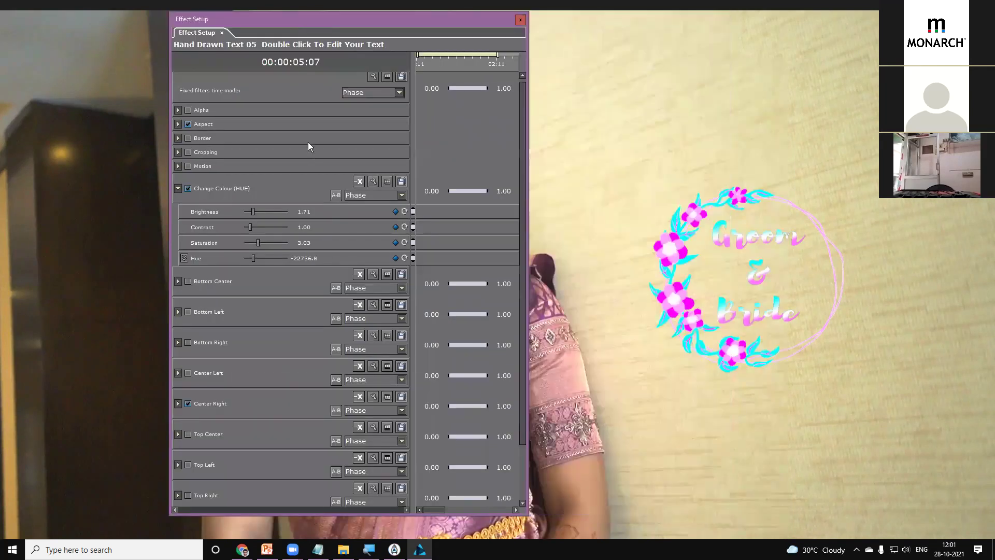
pyautogui.moveTo(288, 19); pyautogui.dragTo(157, 24)
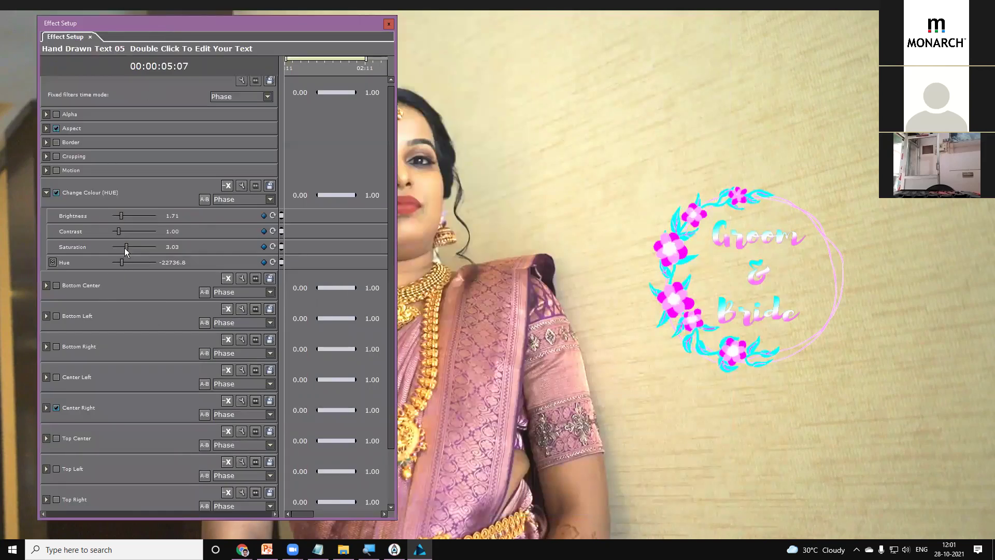
# Raise the title's saturation to about 4.61, expand the hue controls, and shift the hue to about -18947.4.
pyautogui.moveTo(126, 247)
pyautogui.mouseDown()
pyautogui.moveTo(150, 255)
pyautogui.moveTo(133, 248)
pyautogui.mouseUp()
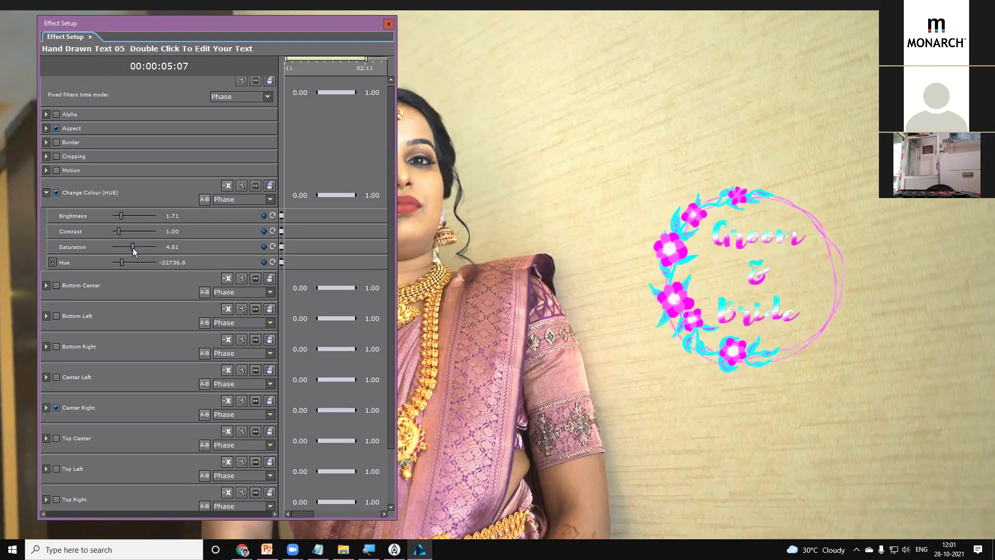
pyautogui.click(50, 262)
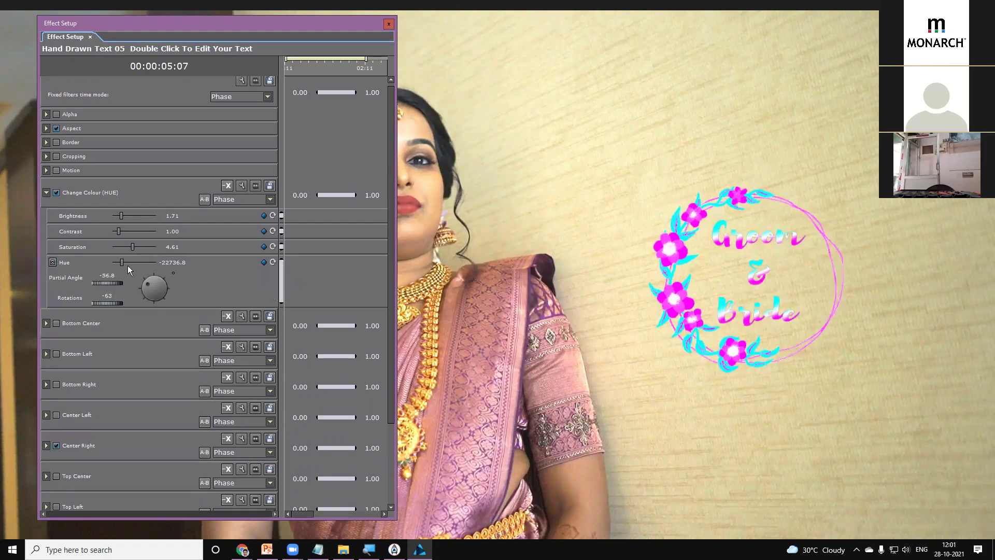
pyautogui.moveTo(121, 262); pyautogui.dragTo(123, 262)
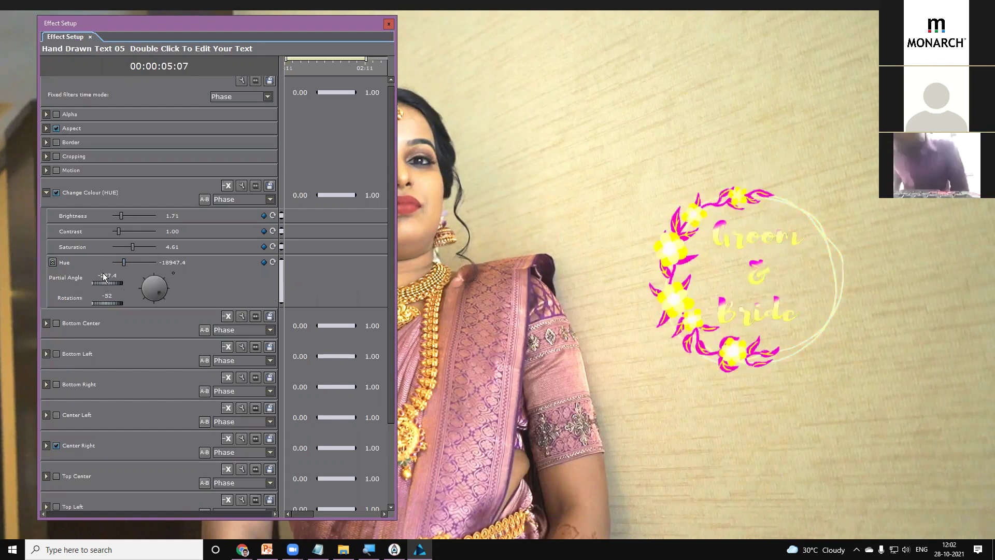
# Vary the hue's partial angle to recolour the title, ending at about -235.7.
pyautogui.doubleClick(108, 276)
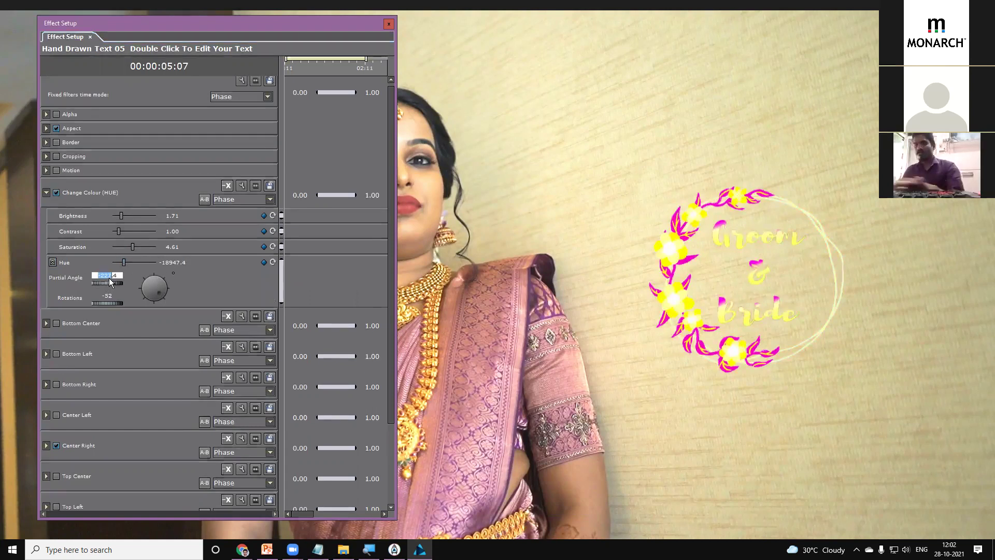
pyautogui.write('-239.9')
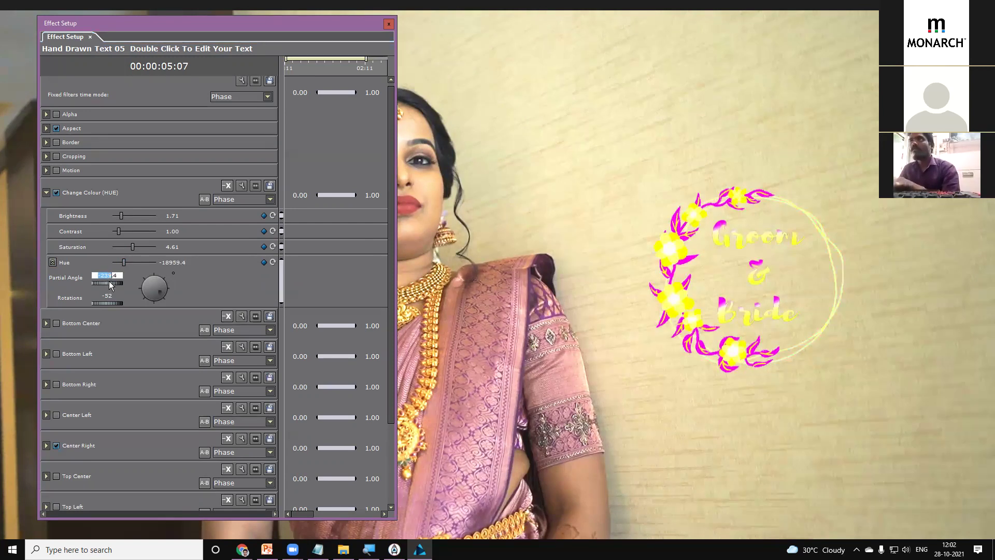
pyautogui.press('Return')
pyautogui.moveTo(107, 282); pyautogui.dragTo(128, 283)
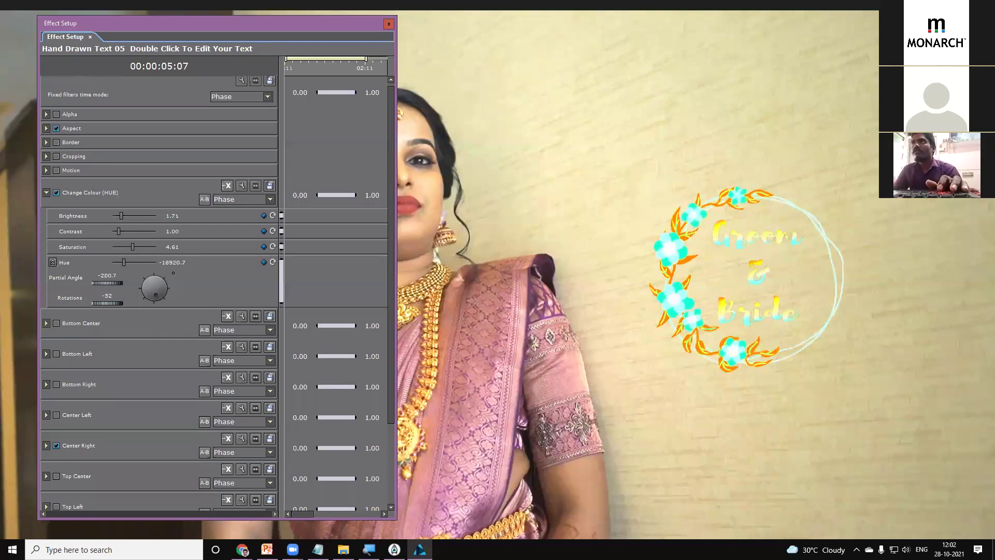
pyautogui.moveTo(108, 283); pyautogui.dragTo(124, 303)
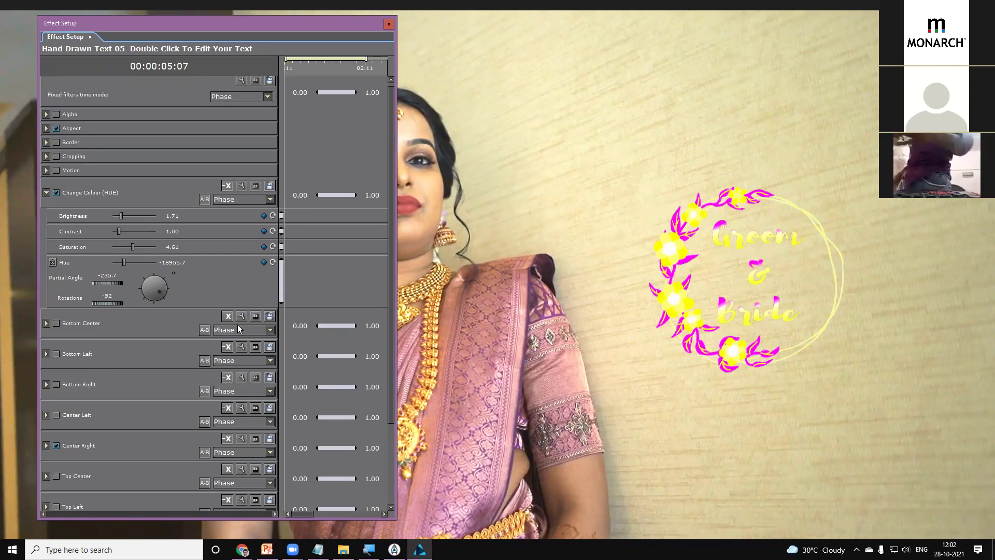
# Reset the title's brightness, saturation and hue to their defaults and close the floating Effect Setup window.
pyautogui.click(273, 215)
pyautogui.click(273, 246)
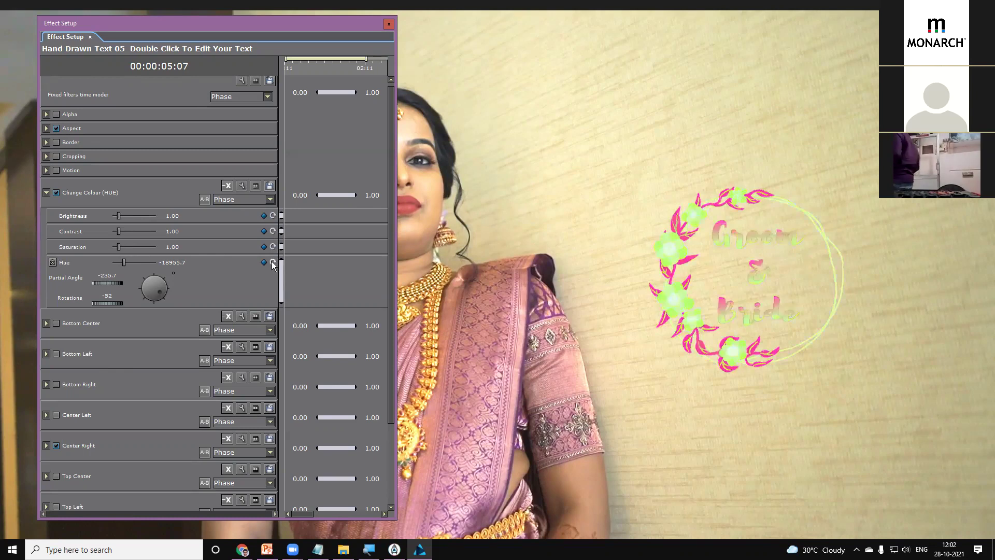
pyautogui.click(272, 262)
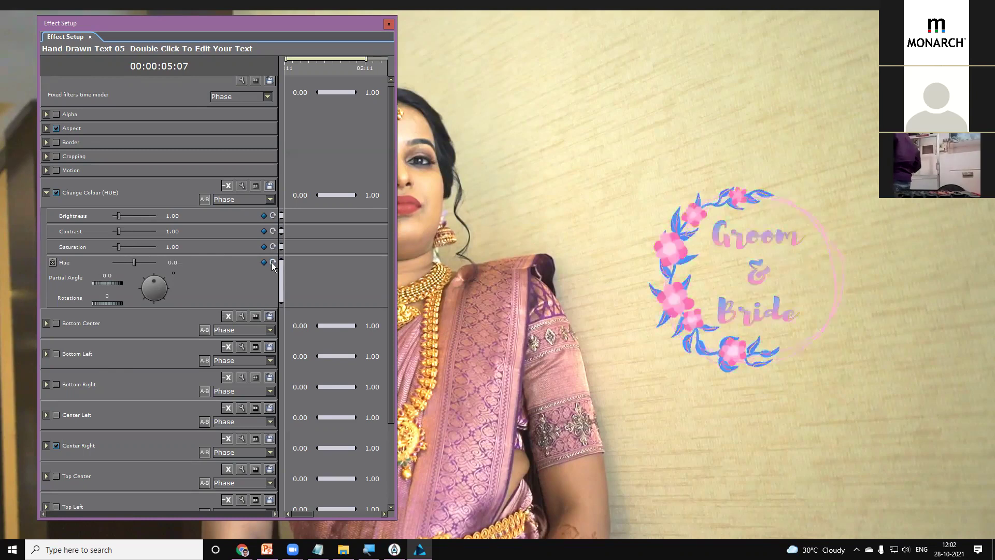
pyautogui.click(388, 24)
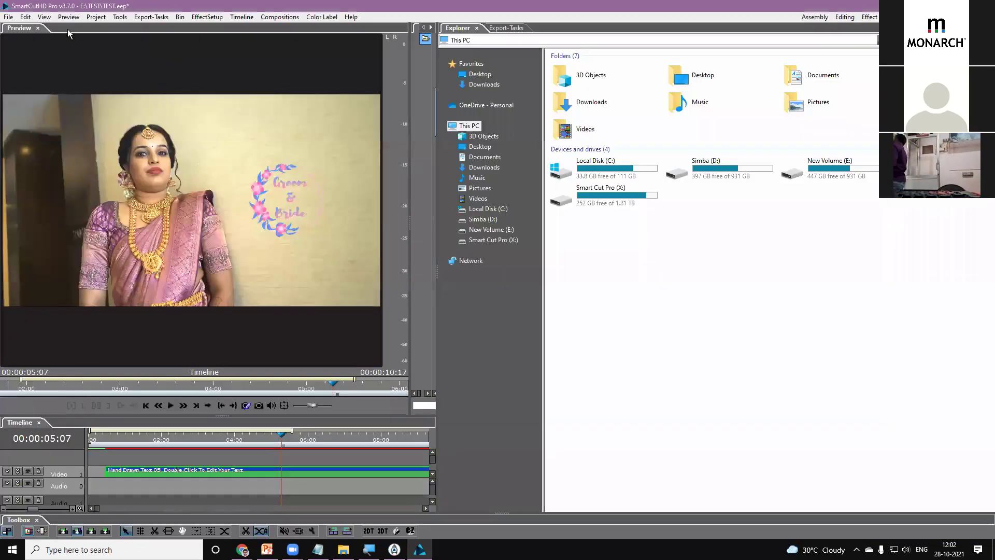
# Restore the standard workspace layout and open the Hand Drawn Text 05 title's composition from the main timeline.
pyautogui.click(26, 17)
pyautogui.click(44, 17)
pyautogui.click(151, 74)
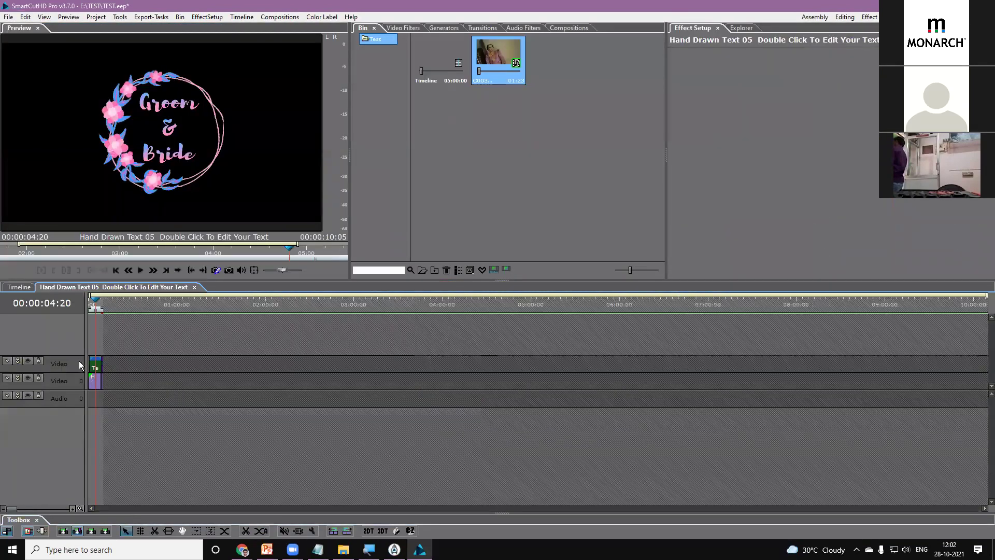
# In the title composition, move the playhead to 00:00:04:11, expand the Video 1 track, and open the Text/Add 3D Text clip for editing.
pyautogui.scroll(5, 64, 377)
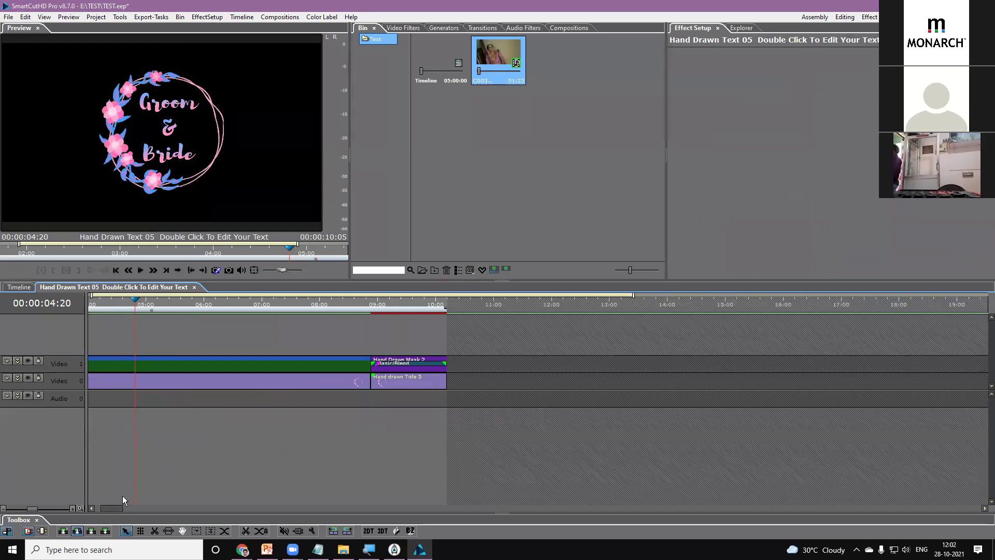
pyautogui.moveTo(111, 508); pyautogui.dragTo(104, 508)
pyautogui.click(271, 306)
pyautogui.moveTo(279, 307); pyautogui.dragTo(344, 306)
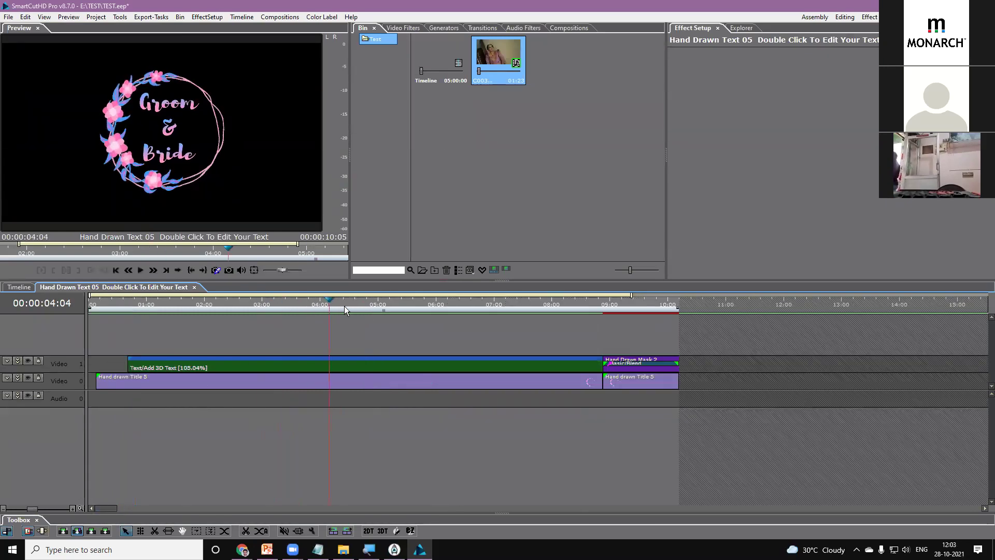
pyautogui.click(18, 361)
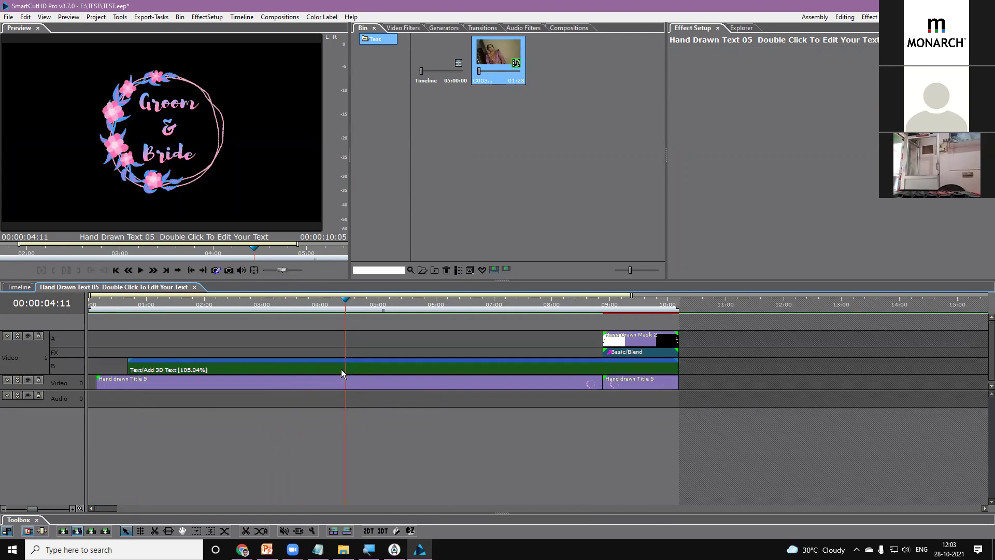
pyautogui.doubleClick(375, 363)
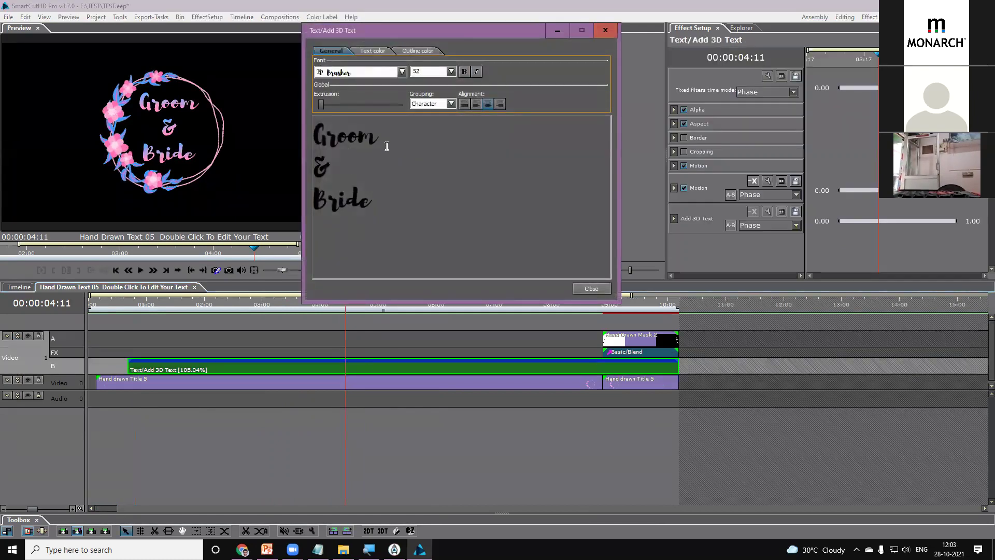
# Replace the words Groom and Bride in the 3D text with a groom's and a bride's first names in English letters.
pyautogui.moveTo(386, 146); pyautogui.dragTo(269, 143)
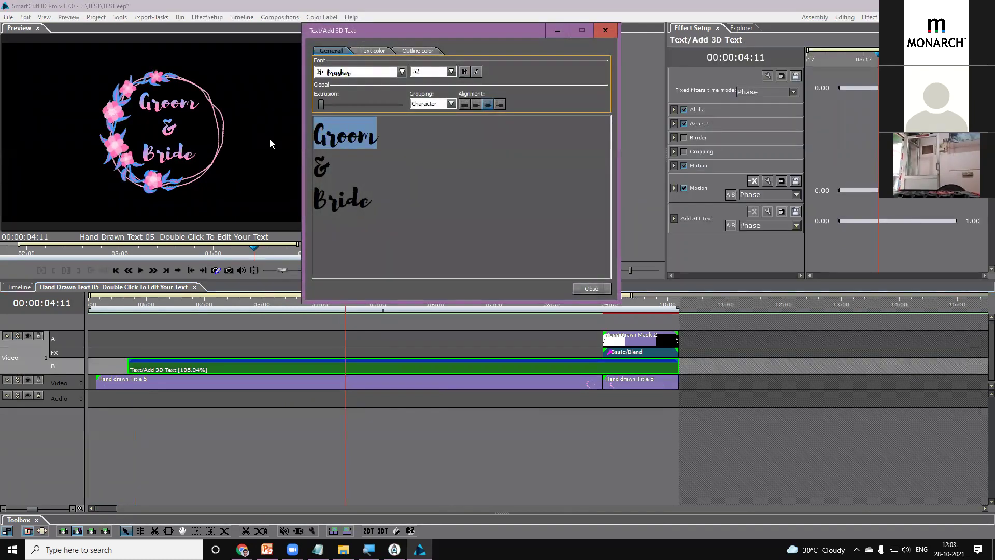
pyautogui.write('N')
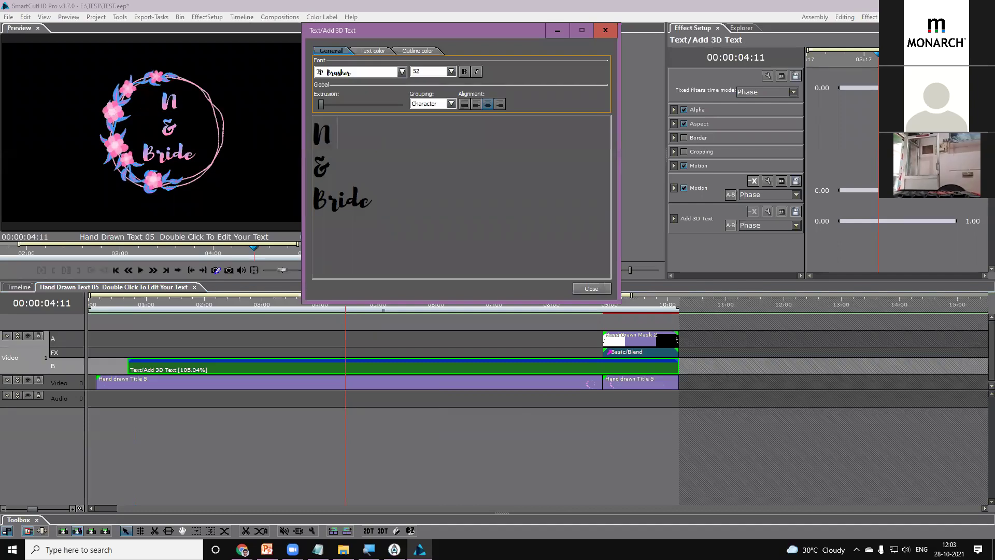
pyautogui.write('ikhil')
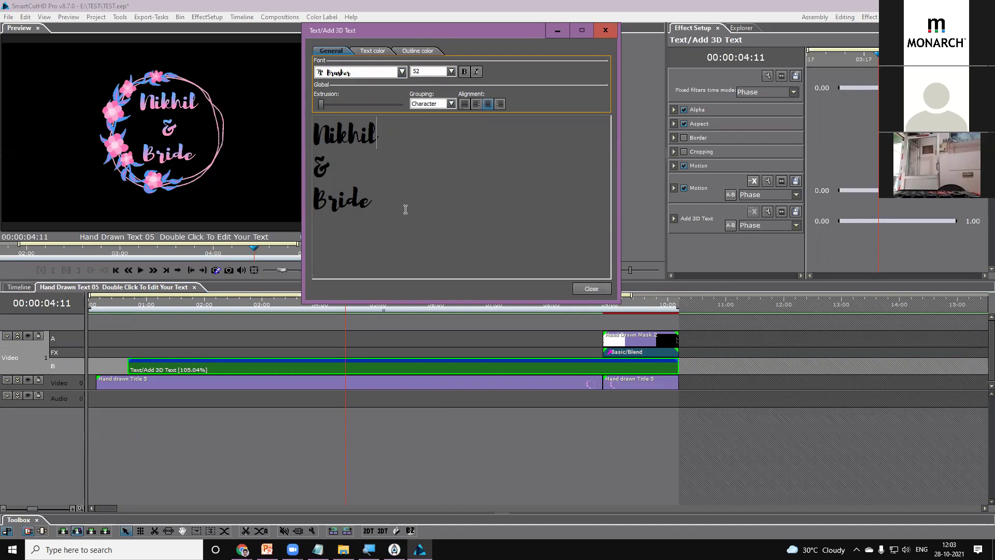
pyautogui.moveTo(402, 209); pyautogui.dragTo(276, 193)
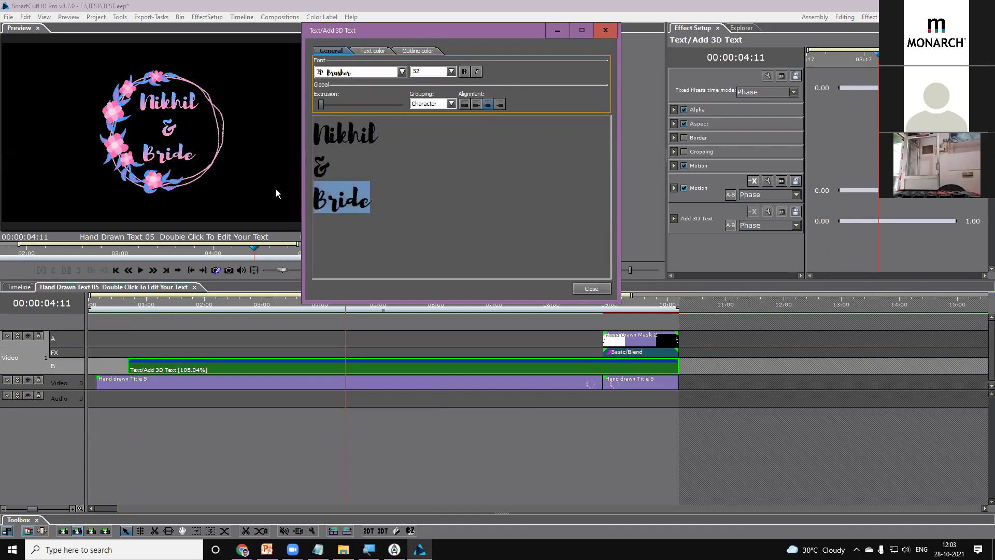
pyautogui.write('Swathi')
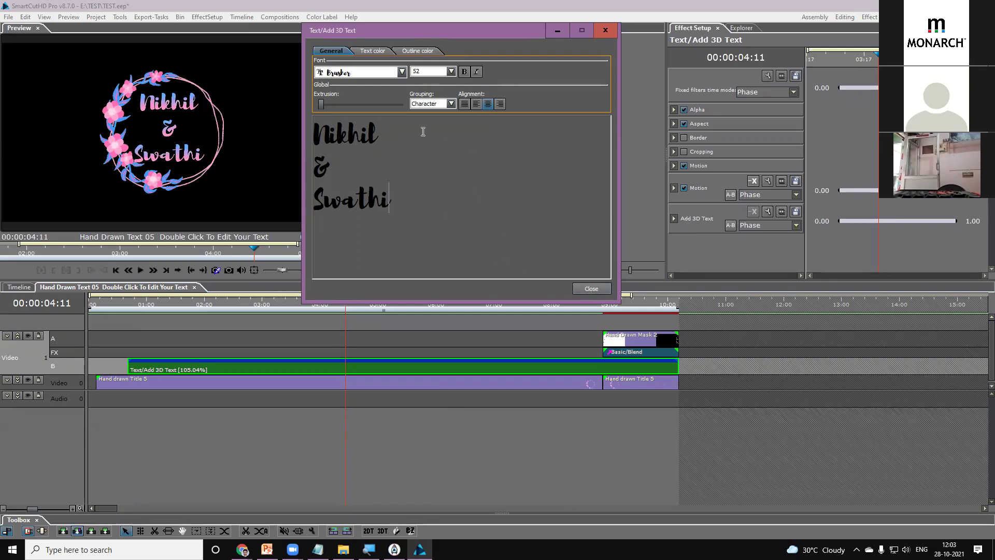
# Delete the groom's name from the 3D text, change the typing language to Tamil, and enter a groom's name in Tamil script.
pyautogui.moveTo(423, 131); pyautogui.dragTo(310, 131)
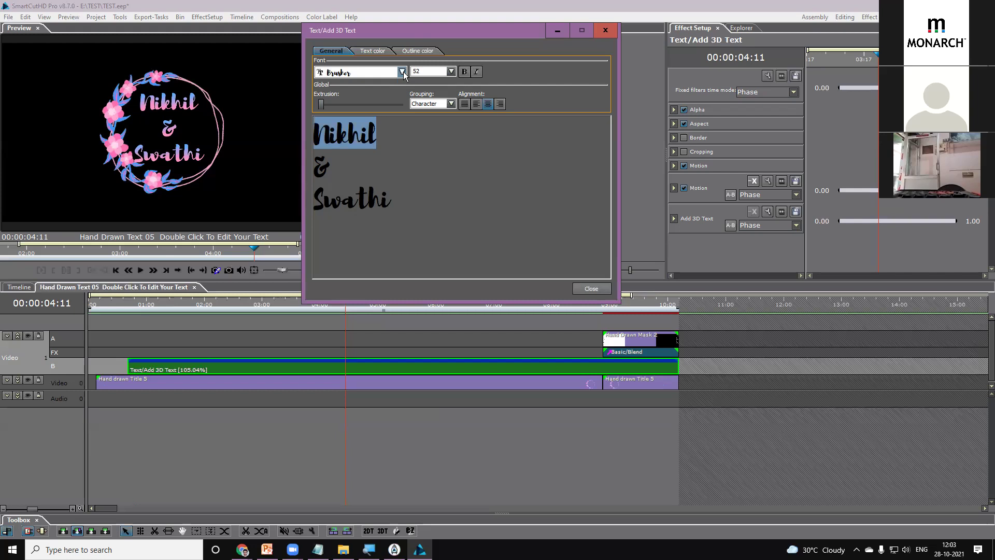
pyautogui.moveTo(386, 135); pyautogui.dragTo(314, 136)
pyautogui.press('Delete')
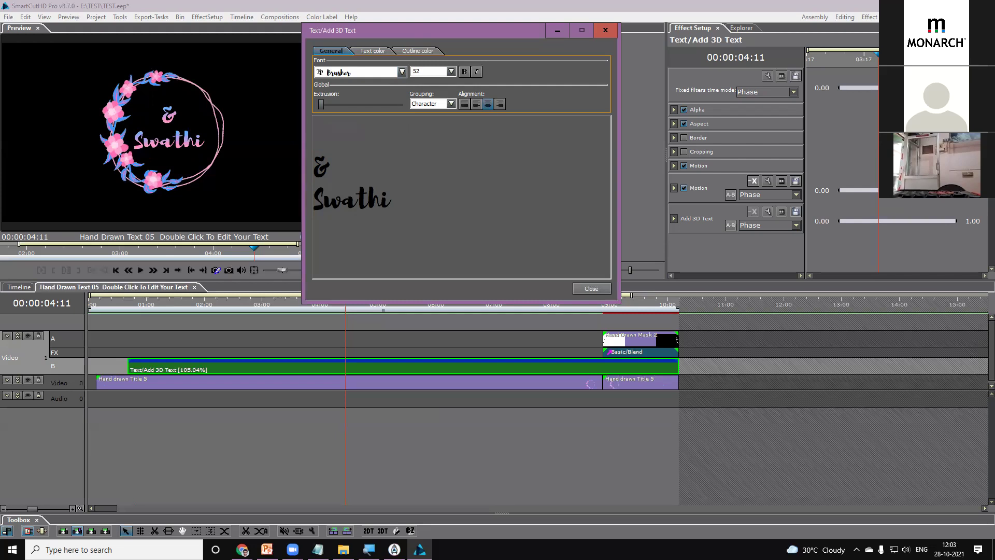
pyautogui.click(948, 550)
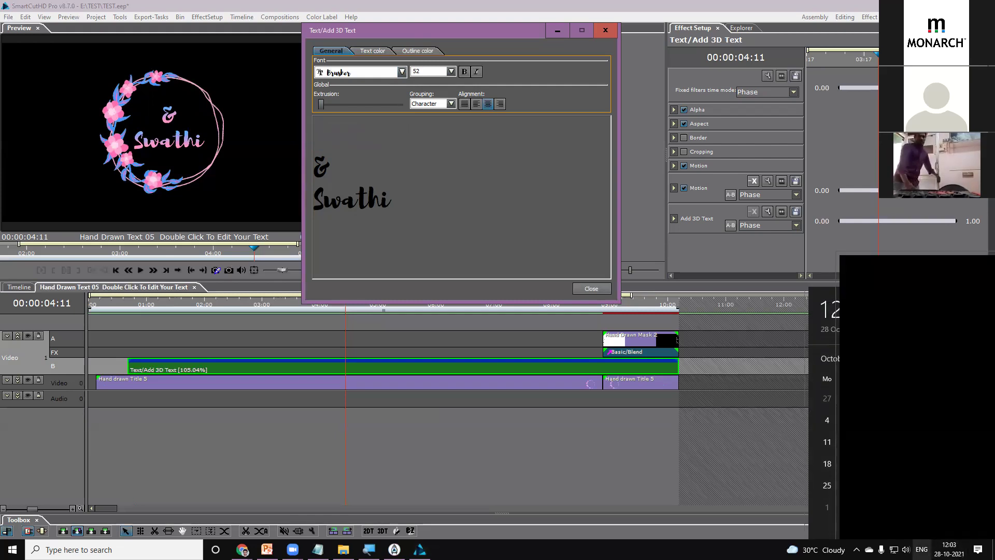
pyautogui.press('super+space')
pyautogui.press('super+space')
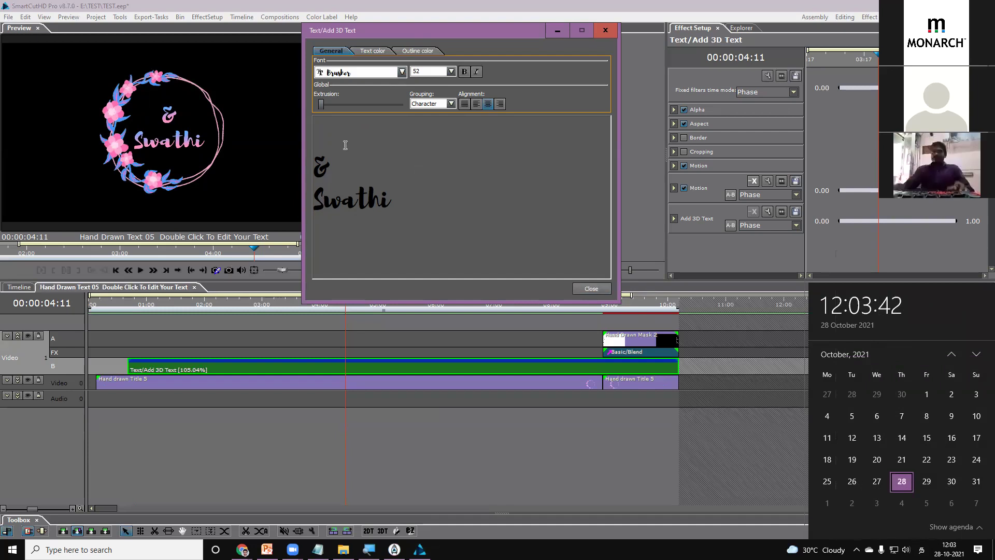
pyautogui.click(324, 134)
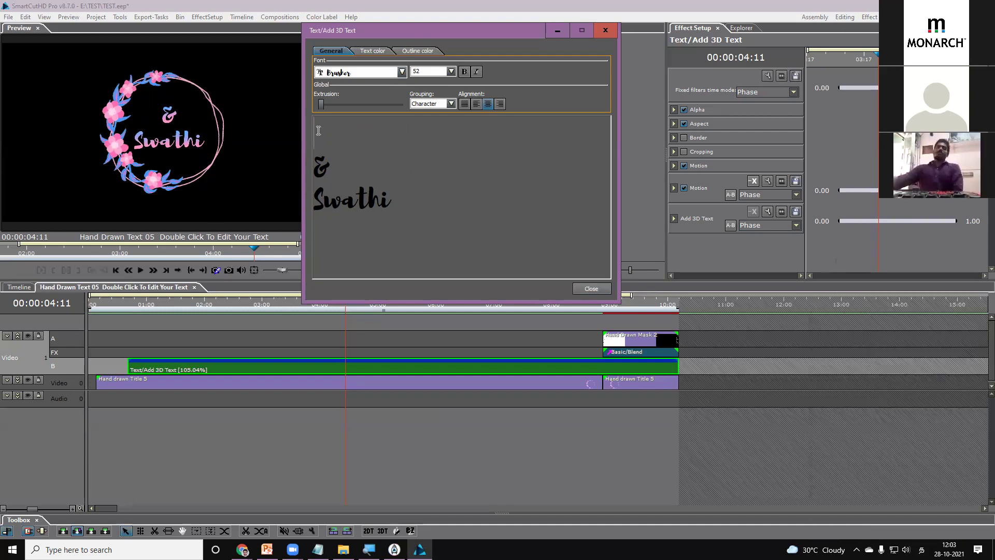
pyautogui.write('jag')
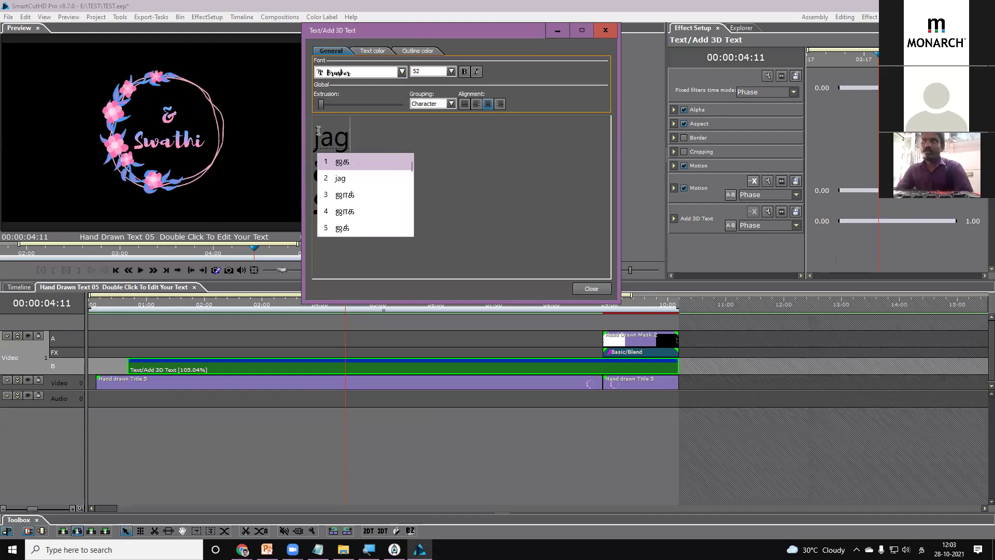
pyautogui.write('dish')
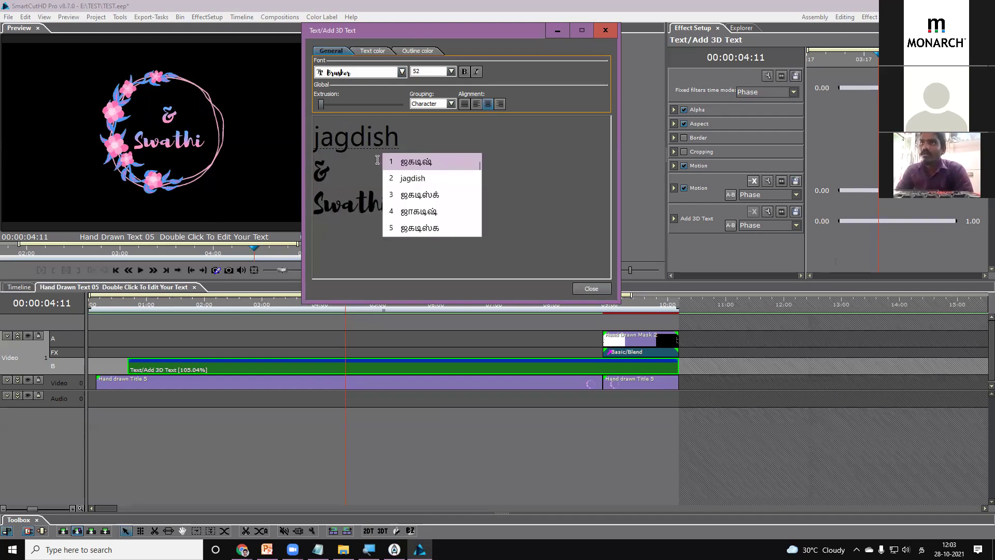
pyautogui.click(416, 162)
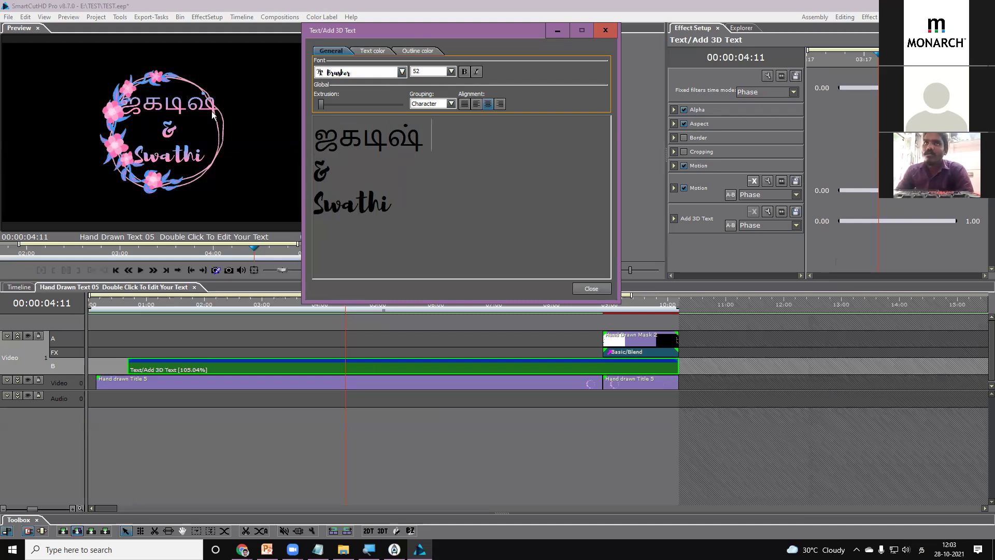
# Replace the bride's name on the last line with a name in Tamil script and close the 3D text editor.
pyautogui.moveTo(413, 209); pyautogui.dragTo(264, 203)
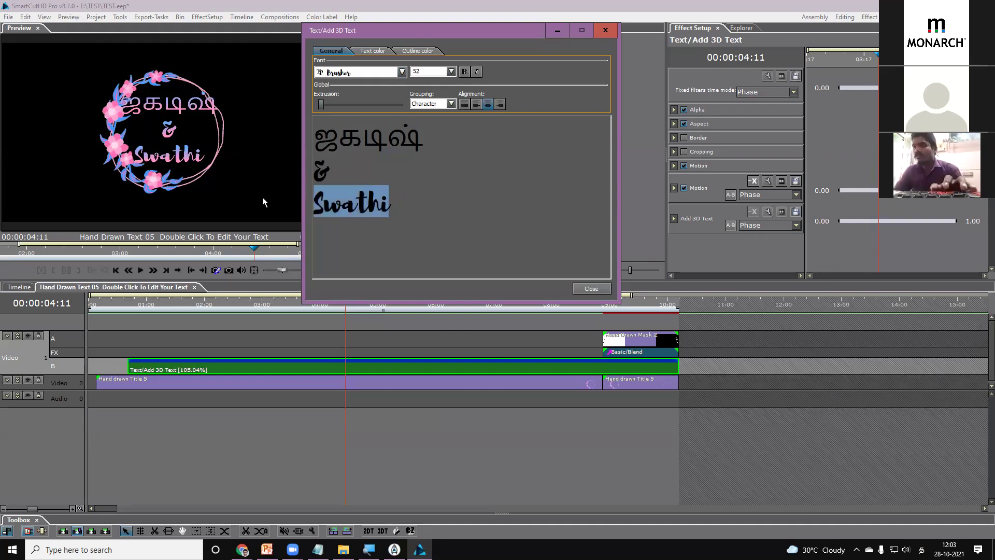
pyautogui.write('Nandini')
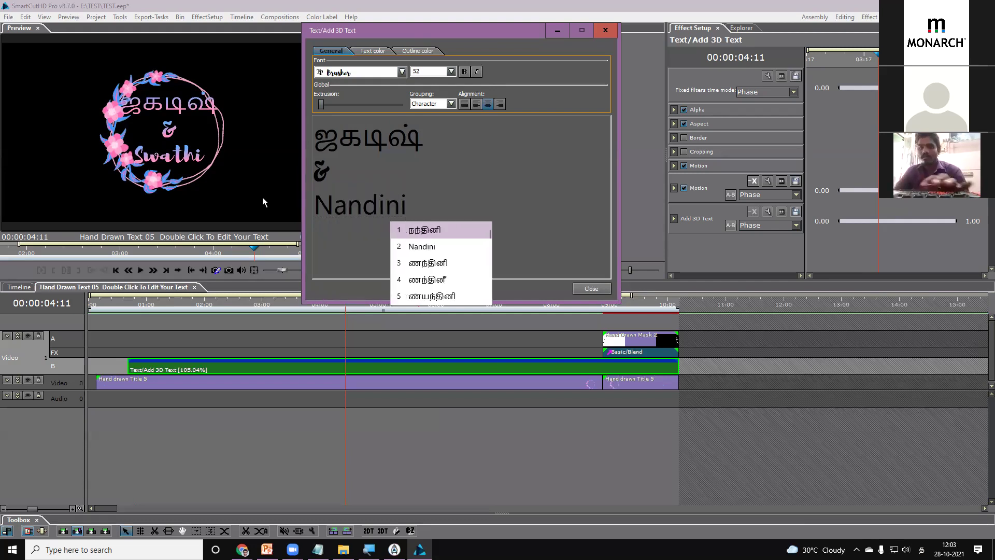
pyautogui.click(446, 228)
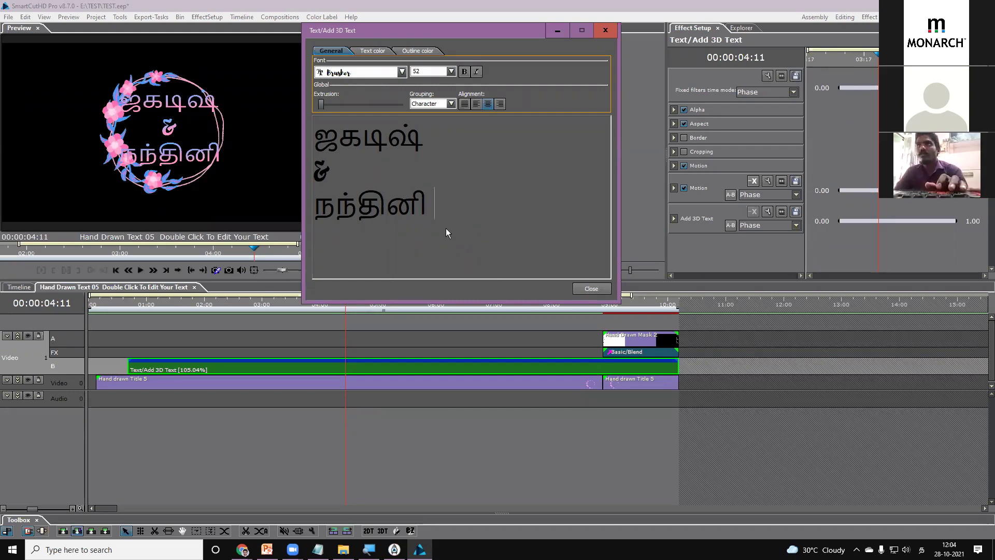
pyautogui.click(598, 289)
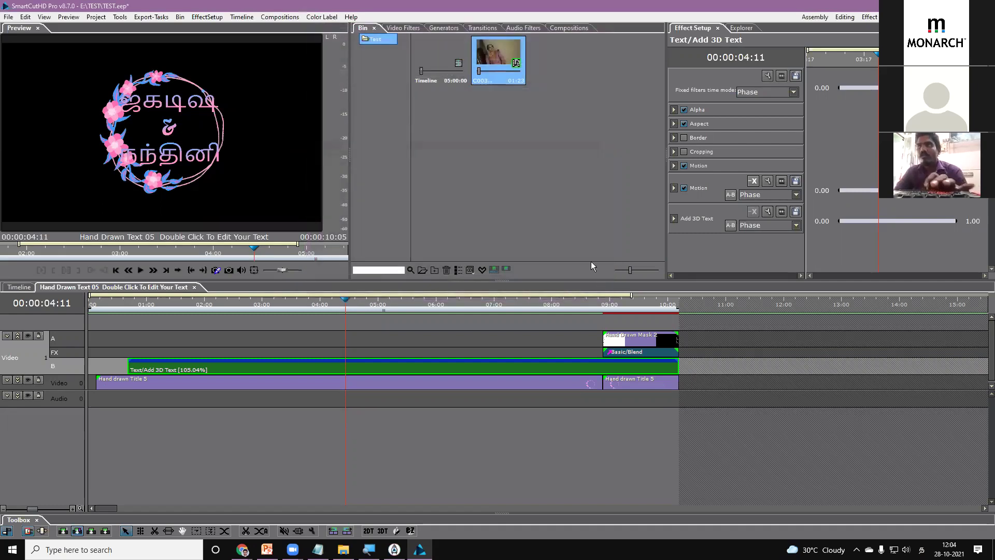
# Show the compositions library, return to the main timeline, and review the edited title over the bride clip in full screen.
pyautogui.click(558, 29)
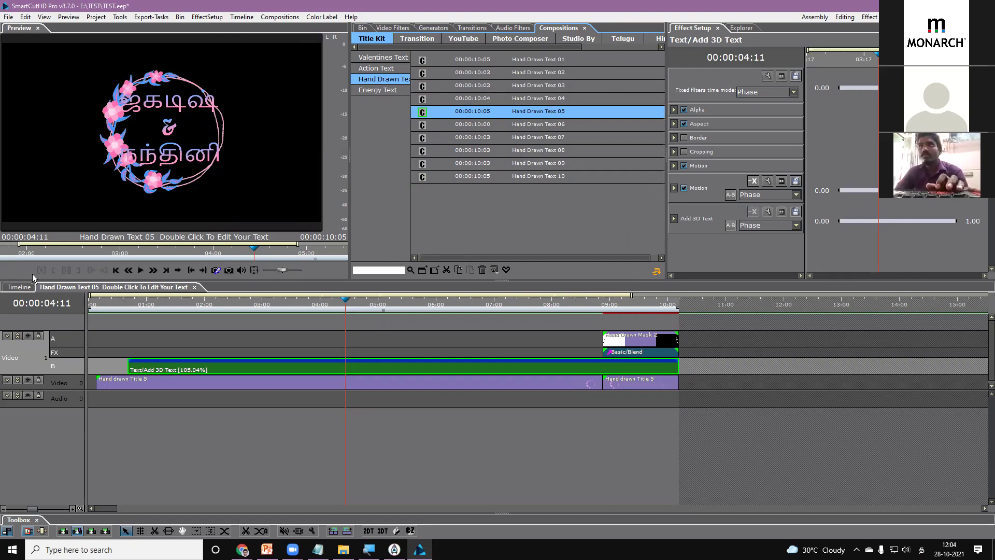
pyautogui.click(8, 292)
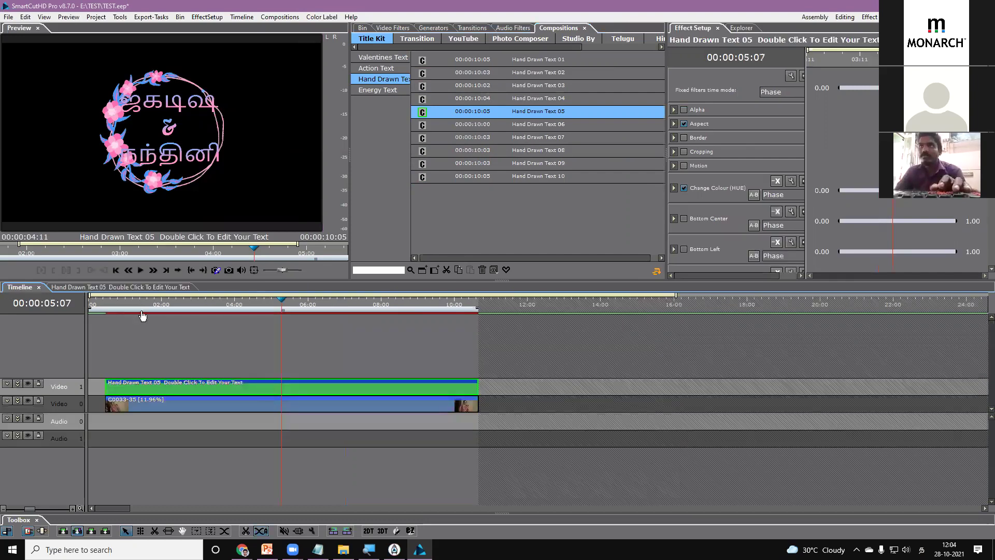
pyautogui.click(224, 303)
pyautogui.moveTo(236, 303); pyautogui.dragTo(239, 302)
pyautogui.doubleClick(253, 191)
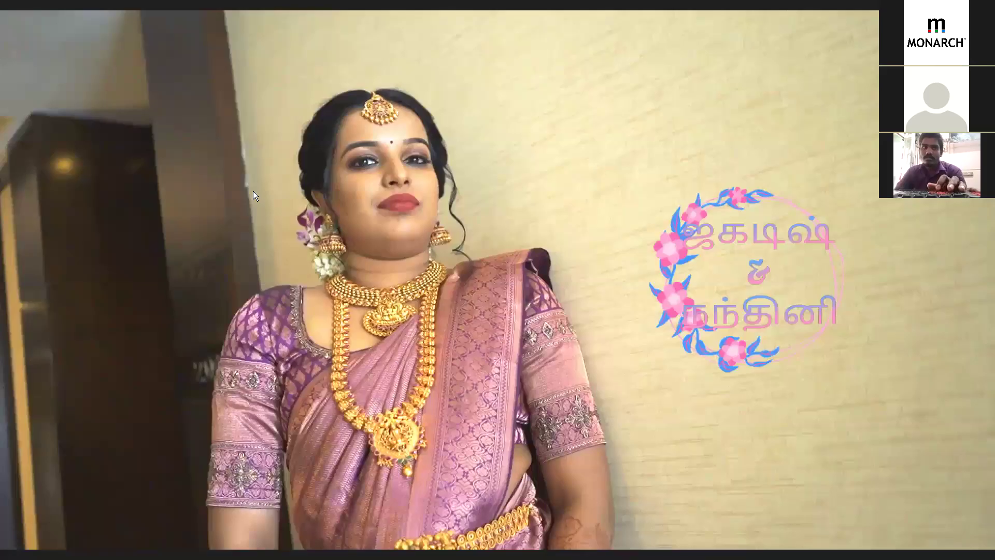
pyautogui.doubleClick(253, 191)
pyautogui.moveTo(269, 305); pyautogui.dragTo(304, 303)
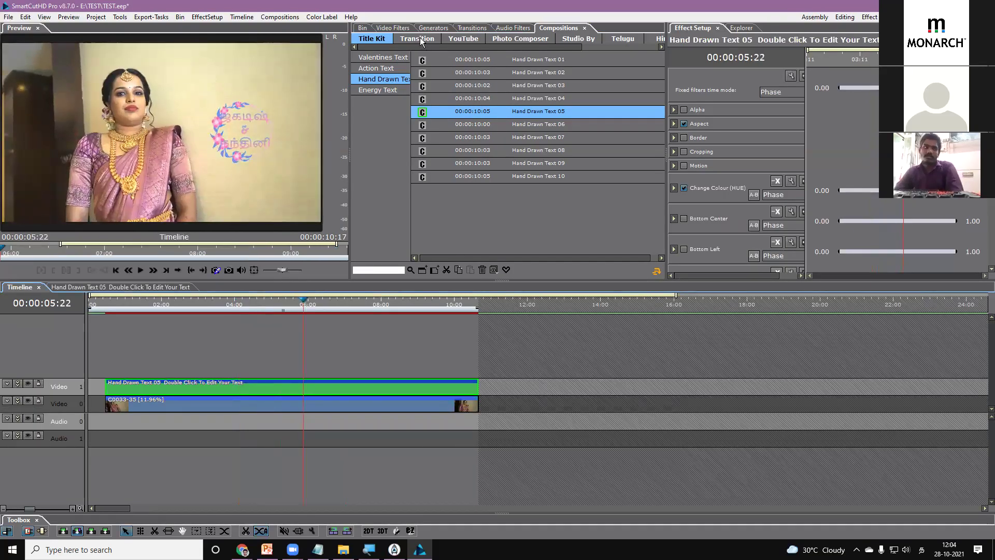
# Clear the clip selection on the main timeline and reopen the Hand Drawn Text 05 title's composition.
pyautogui.moveTo(337, 354); pyautogui.dragTo(311, 438)
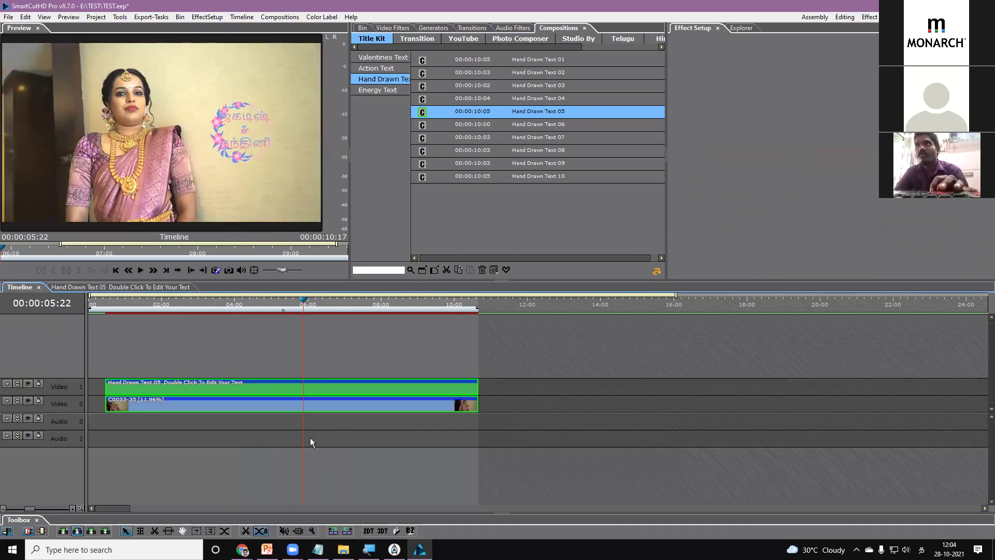
pyautogui.click(277, 357)
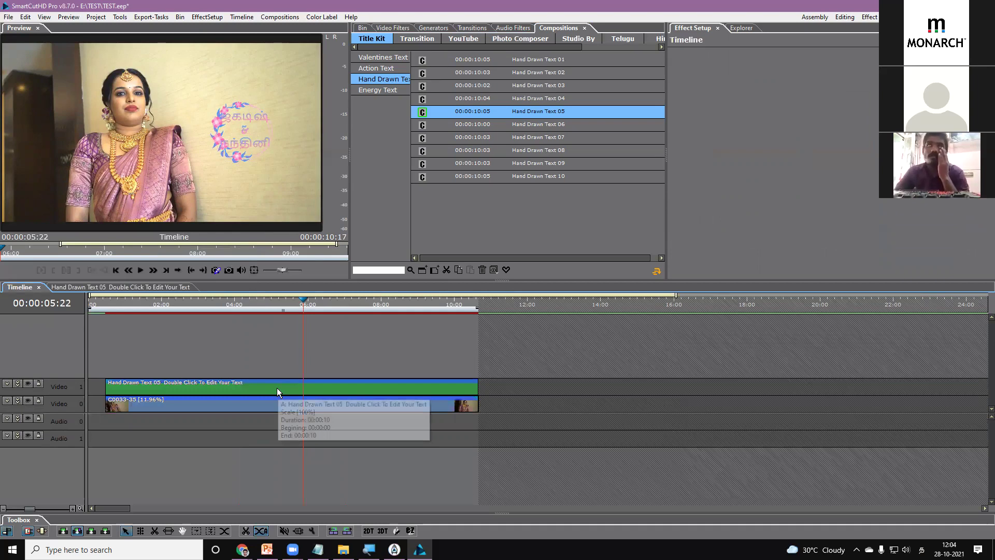
pyautogui.doubleClick(277, 388)
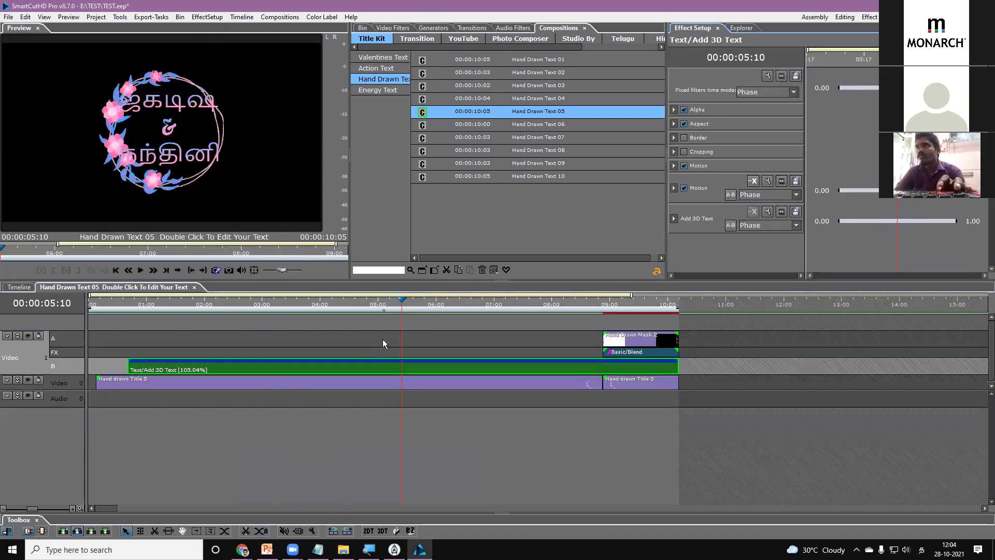
# Widen the effect setup area and examine the Motion and Add 3D Text parameters of the 3D text clip.
pyautogui.moveTo(664, 241); pyautogui.dragTo(663, 241)
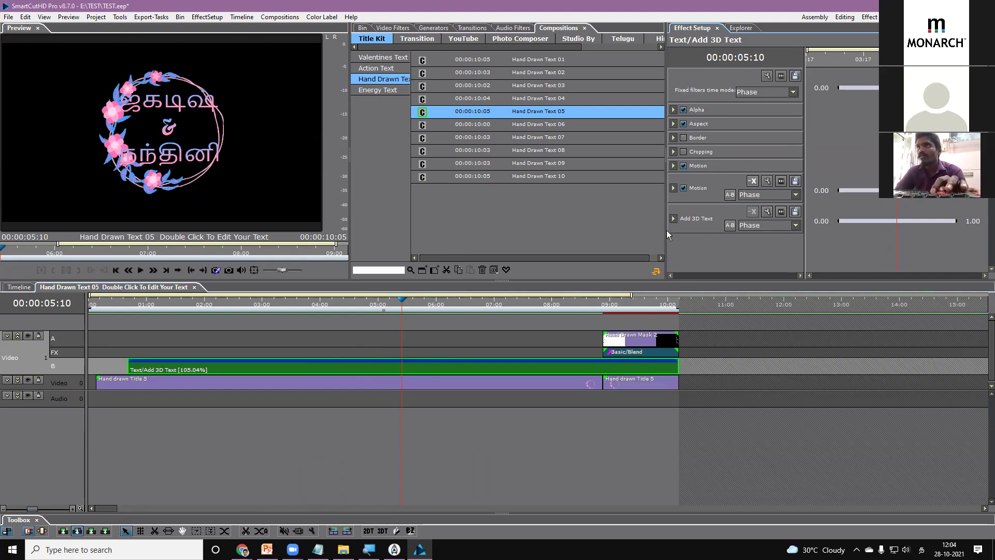
pyautogui.moveTo(666, 230); pyautogui.dragTo(553, 230)
pyautogui.click(559, 188)
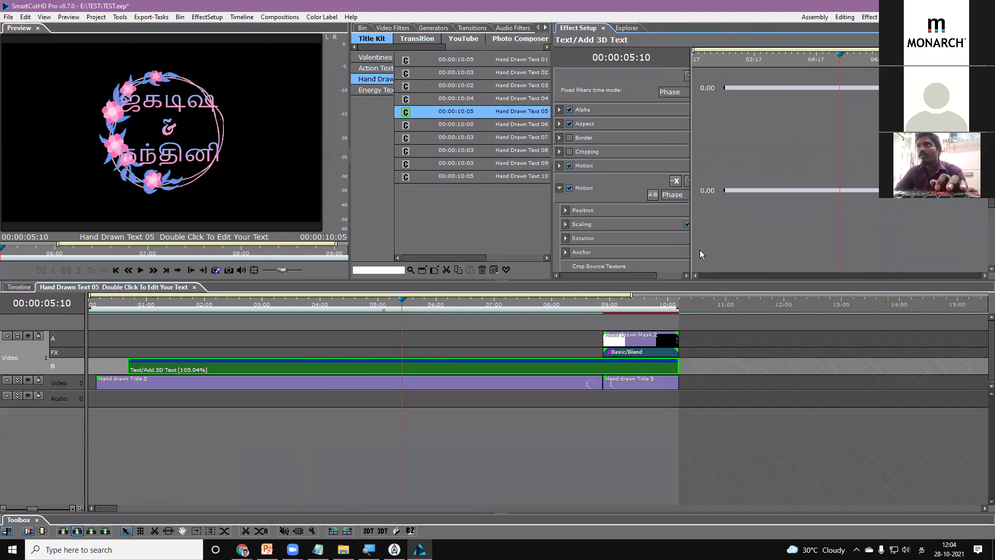
pyautogui.moveTo(691, 213); pyautogui.dragTo(762, 211)
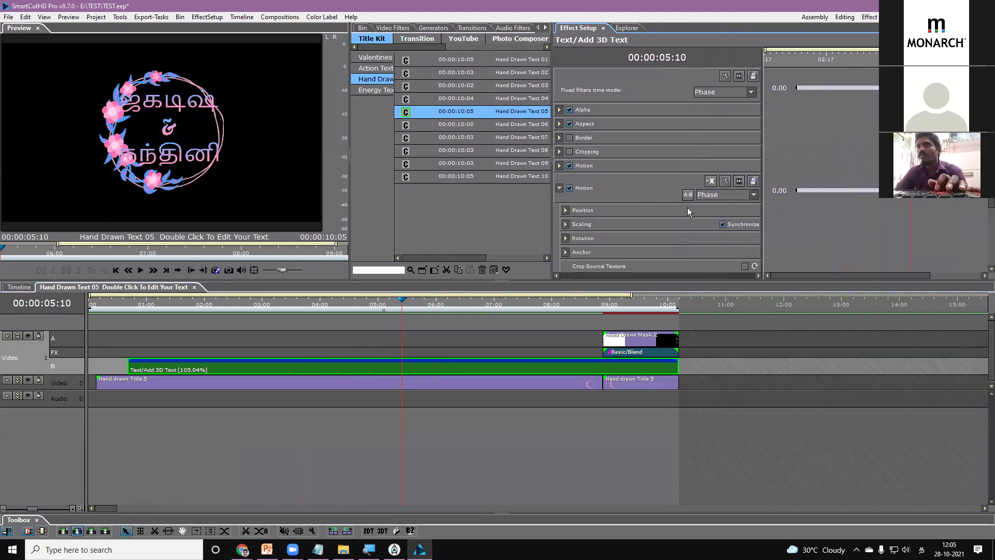
pyautogui.scroll(-3, 670, 211)
pyautogui.scroll(-2, 669, 210)
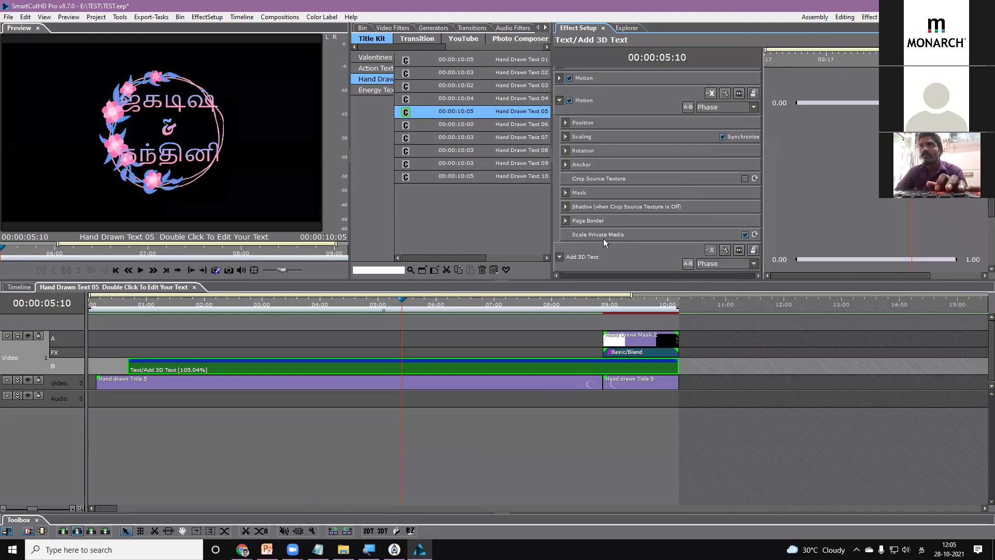
pyautogui.scroll(-2, 603, 239)
pyautogui.scroll(-1, 615, 226)
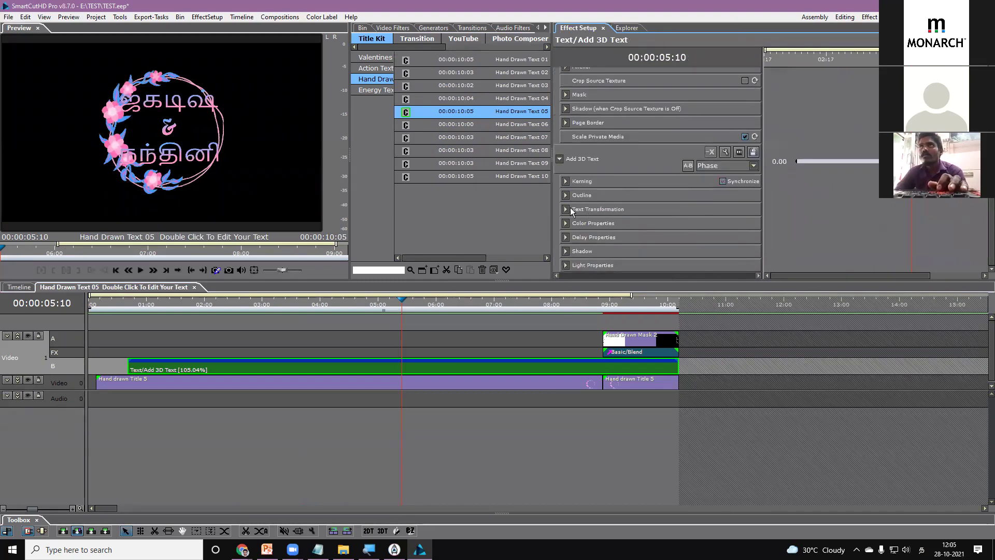
pyautogui.click(320, 351)
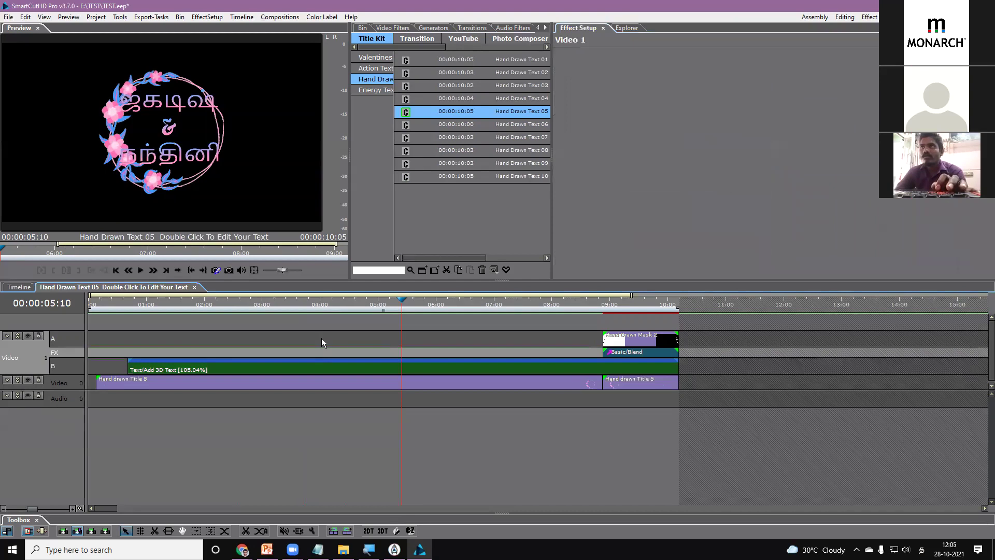
# Select the 3D text clip and examine its Motion settings and the Text Transformation position settings under Add 3D Text.
pyautogui.doubleClick(282, 371)
pyautogui.click(597, 290)
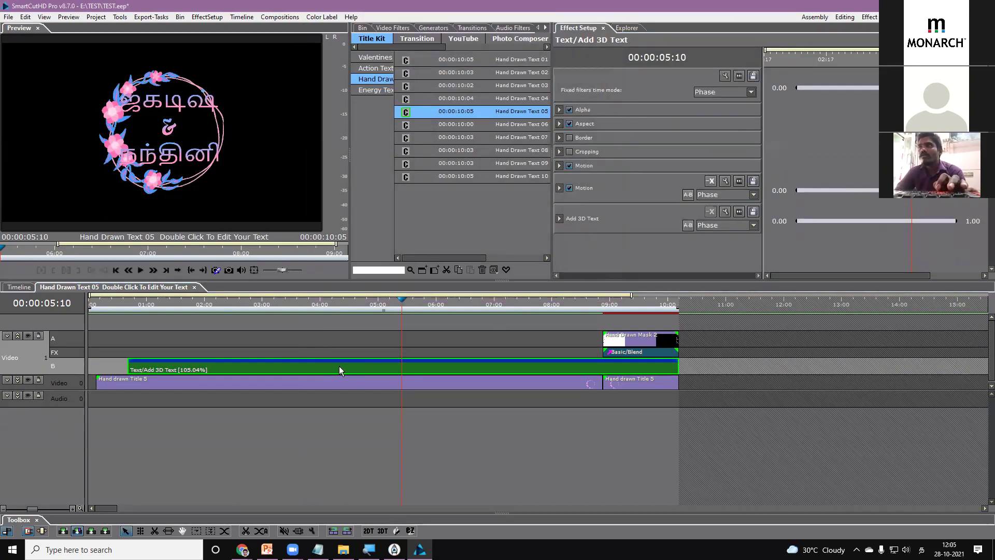
pyautogui.click(559, 188)
pyautogui.scroll(-2, 570, 207)
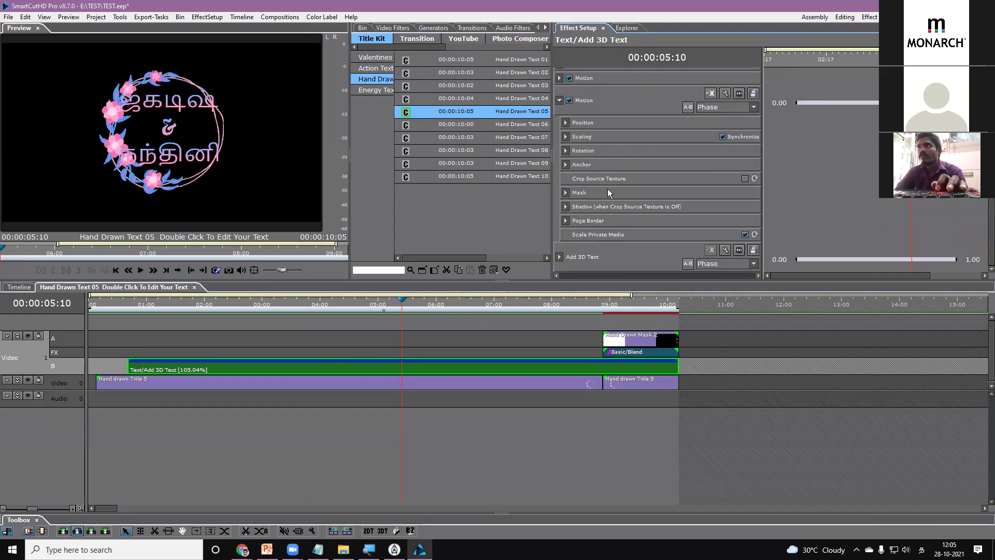
pyautogui.click(559, 257)
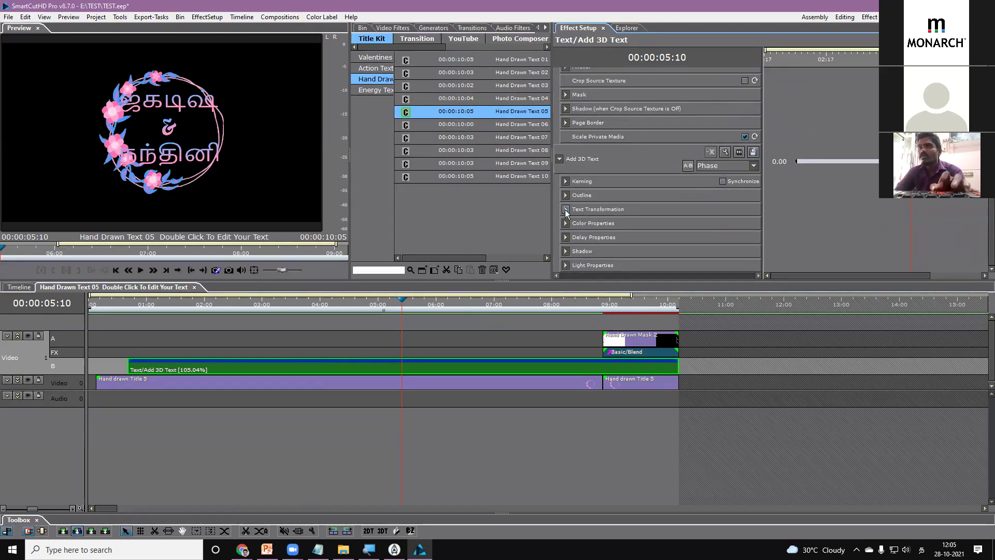
pyautogui.click(565, 209)
pyautogui.click(571, 167)
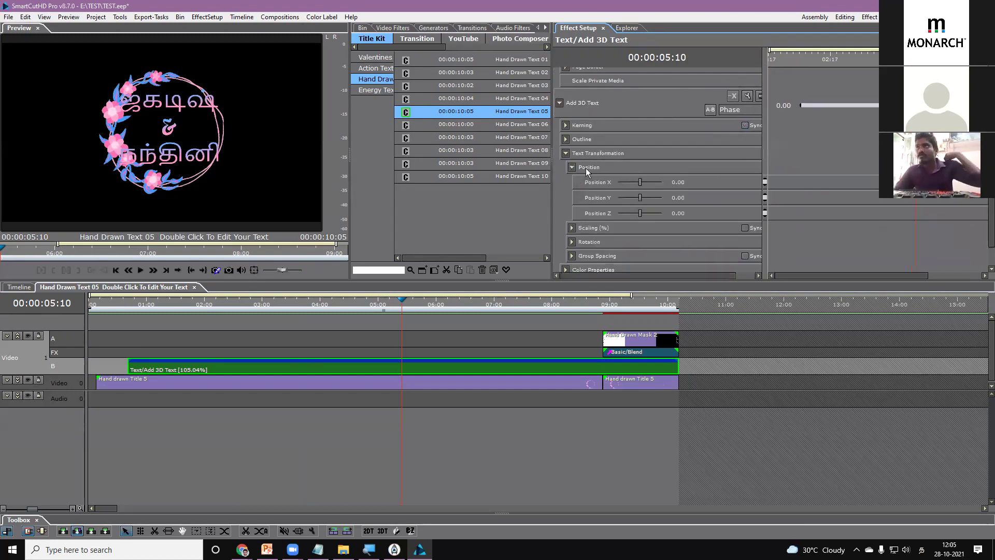
pyautogui.click(571, 167)
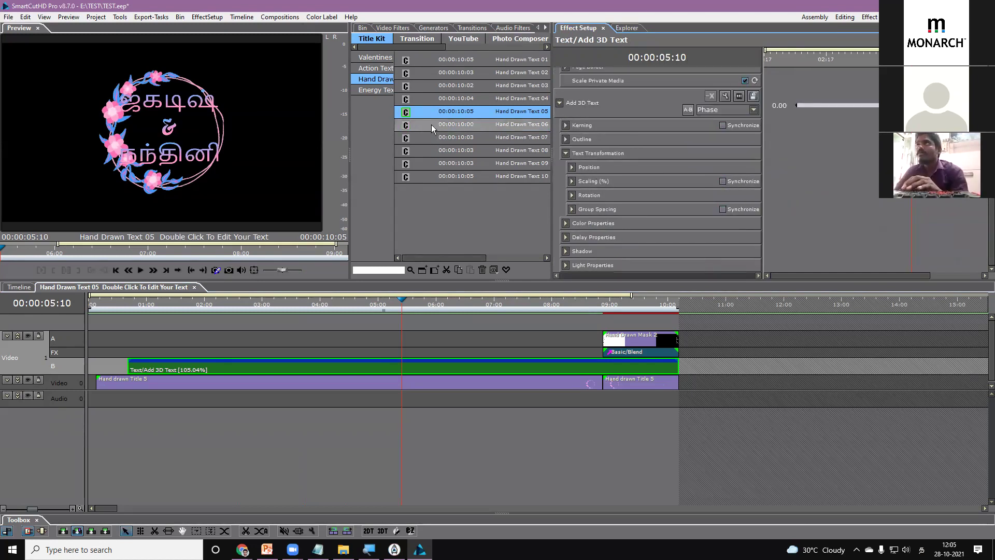
pyautogui.click(566, 153)
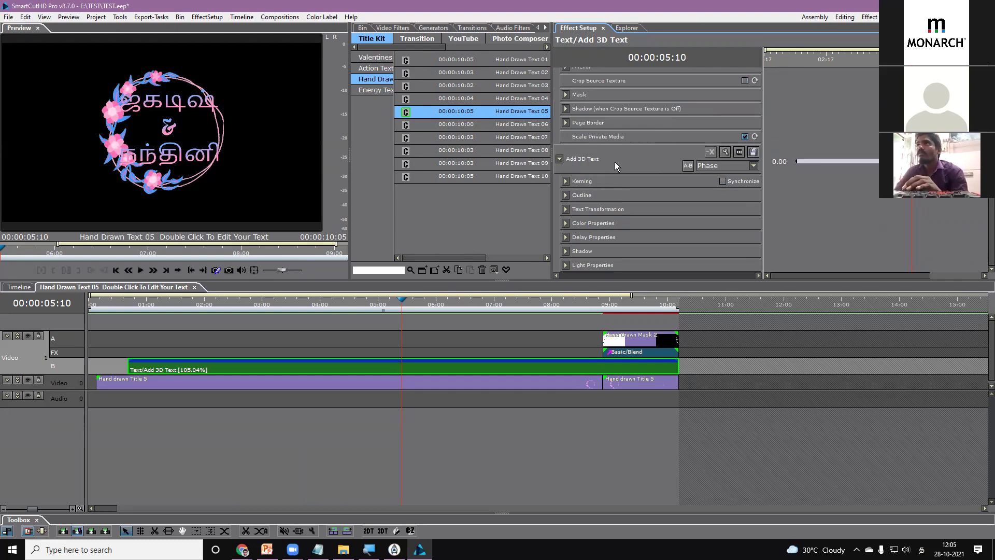
pyautogui.scroll(5, 616, 165)
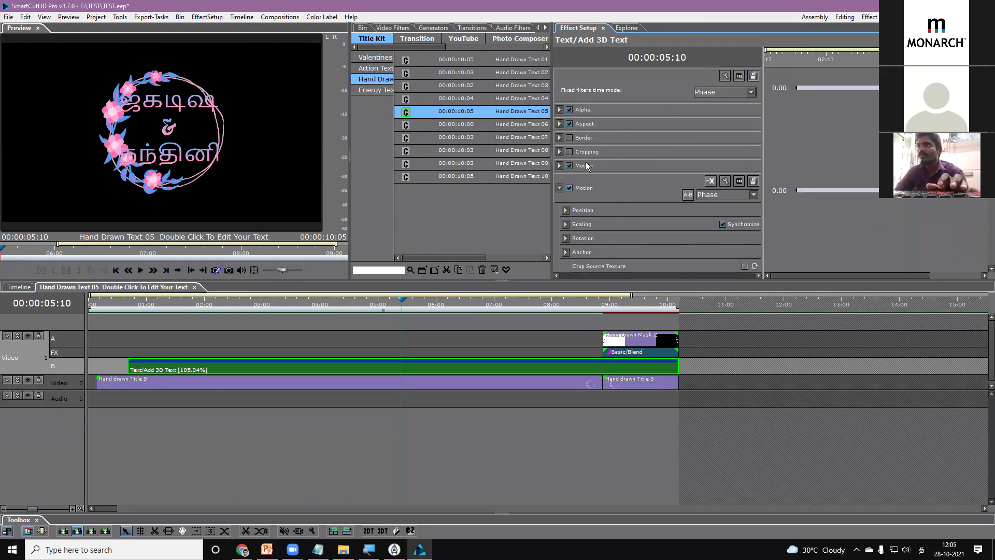
# Examine the fixed Motion filter's Position and Scale parameters with the playhead at 00:00:03:04.
pyautogui.click(559, 165)
pyautogui.scroll(-2, 616, 170)
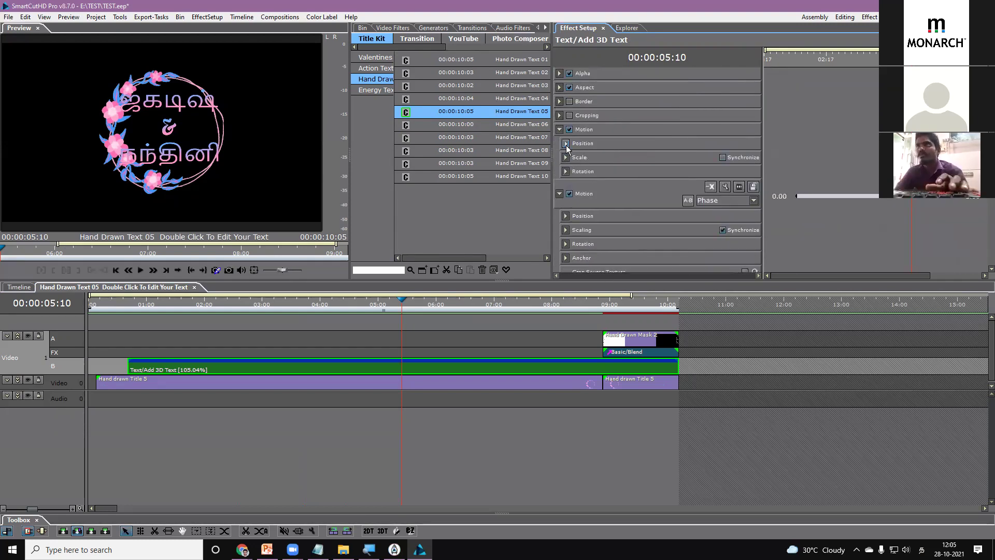
pyautogui.click(566, 144)
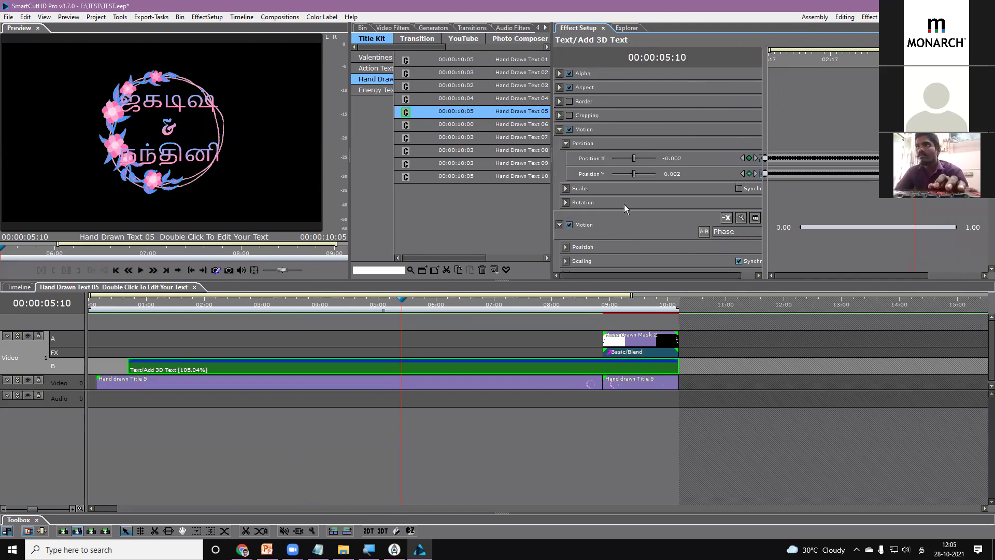
pyautogui.click(566, 188)
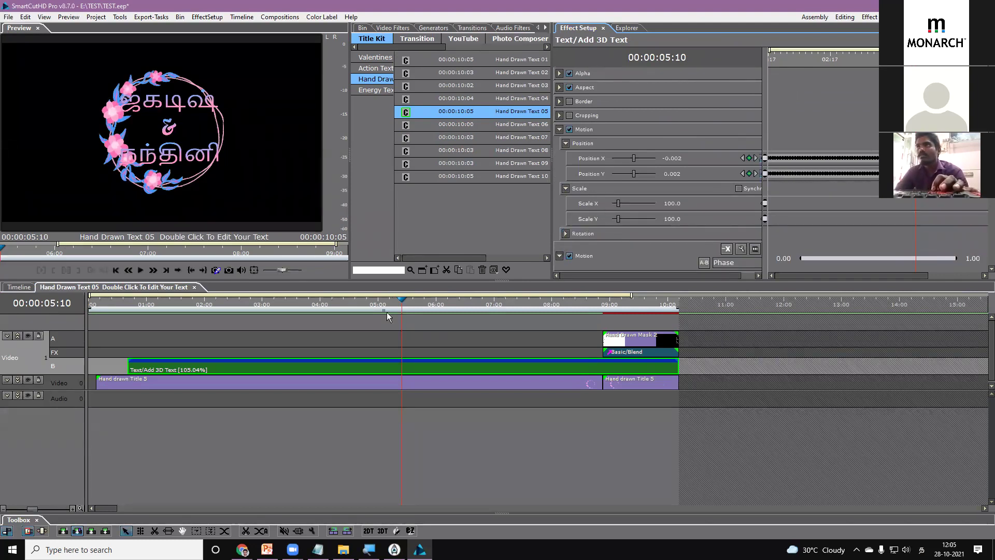
pyautogui.click(272, 309)
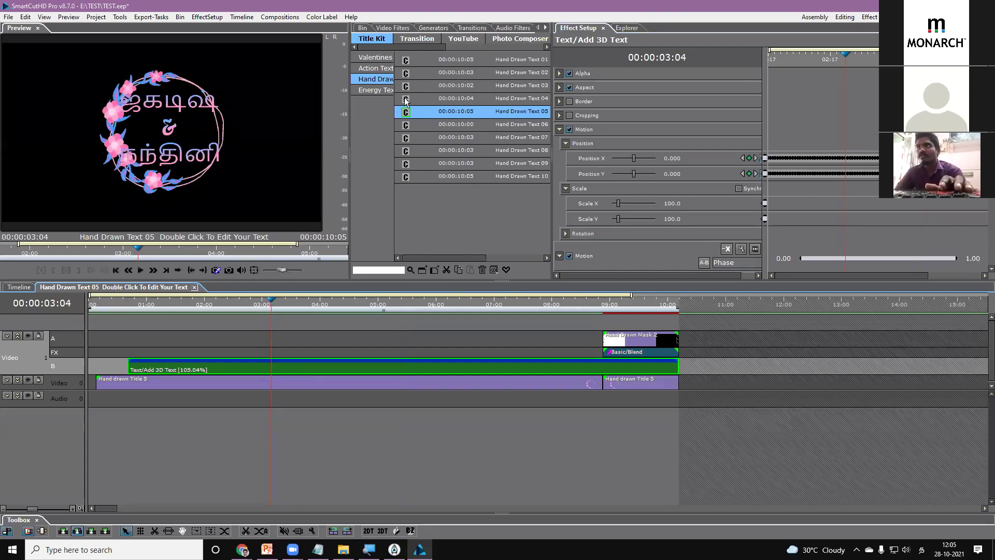
# Close the title composition and show the Creative transitions in a widened compositions library.
pyautogui.hotkey('ctrl', 'w')
pyautogui.click(409, 38)
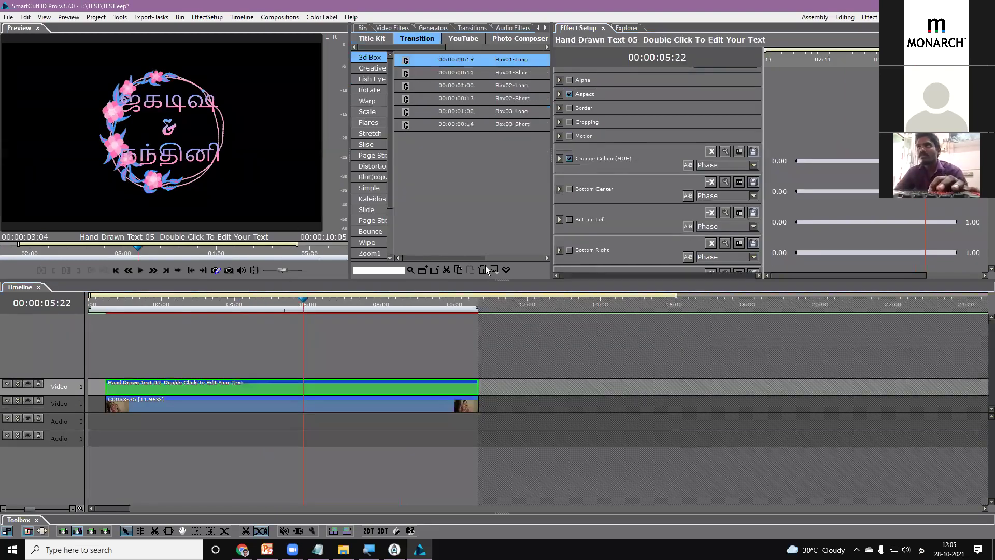
pyautogui.moveTo(552, 172); pyautogui.dragTo(724, 179)
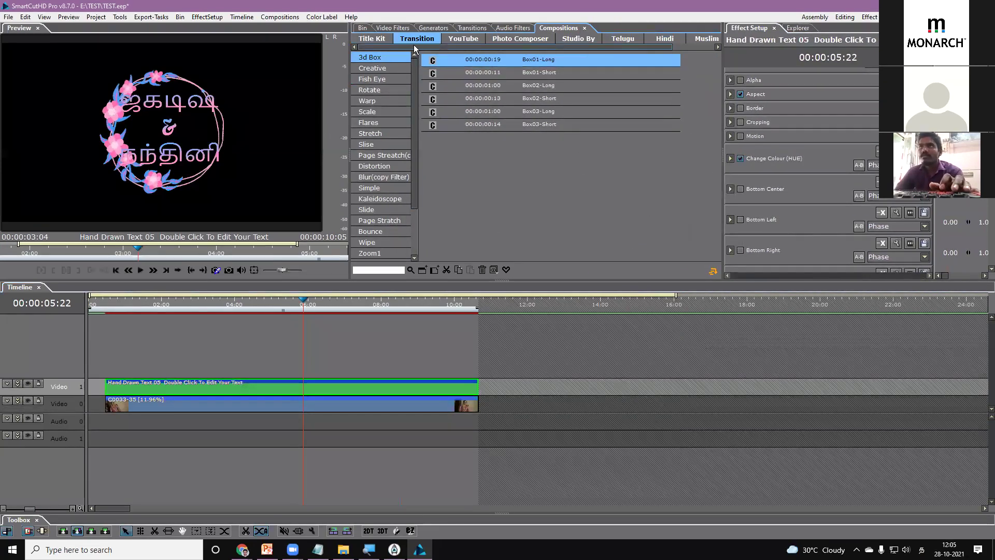
pyautogui.click(390, 69)
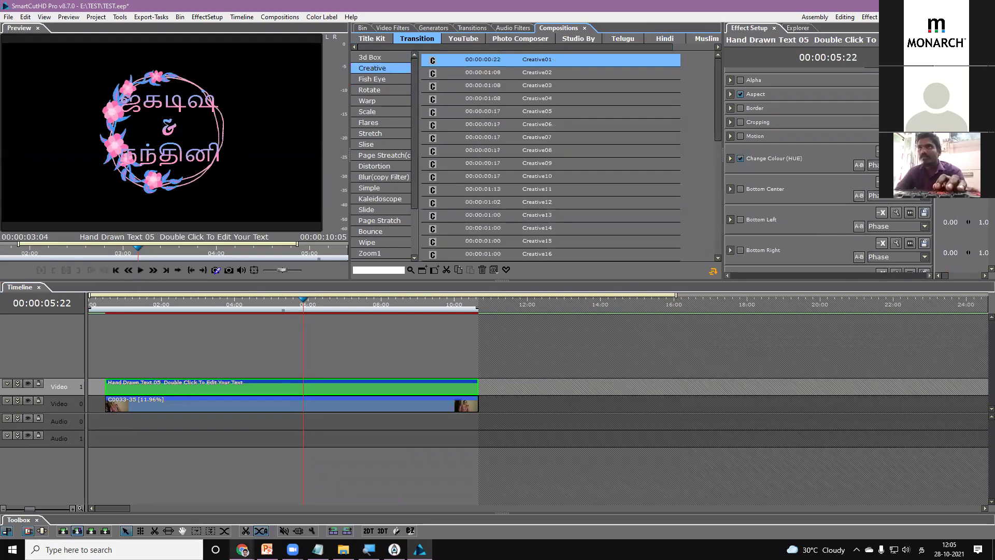
# Switch to the SCPRO Content download links spreadsheet in Chrome and open its SCPRO-FX sheet.
pyautogui.click(242, 549)
pyautogui.click(274, 499)
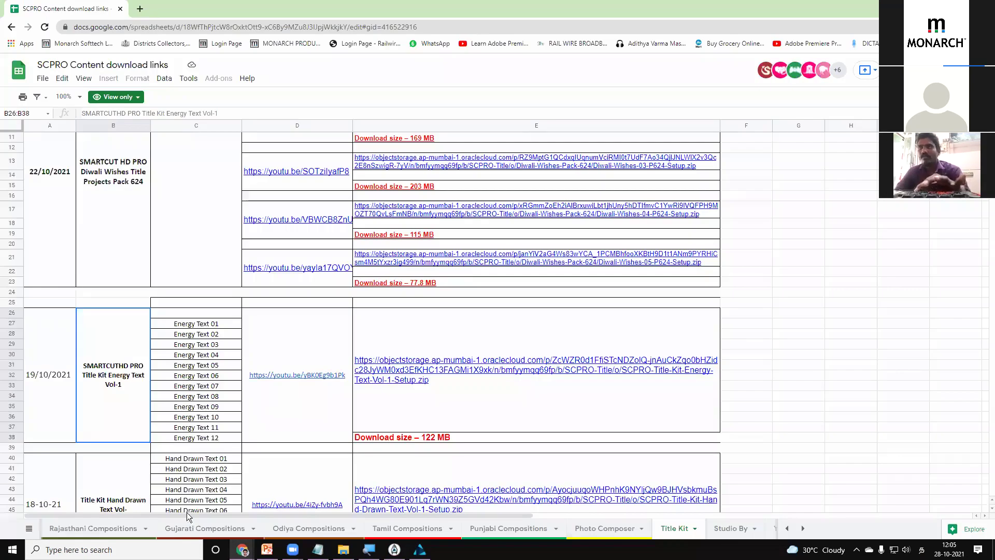
pyautogui.click(29, 531)
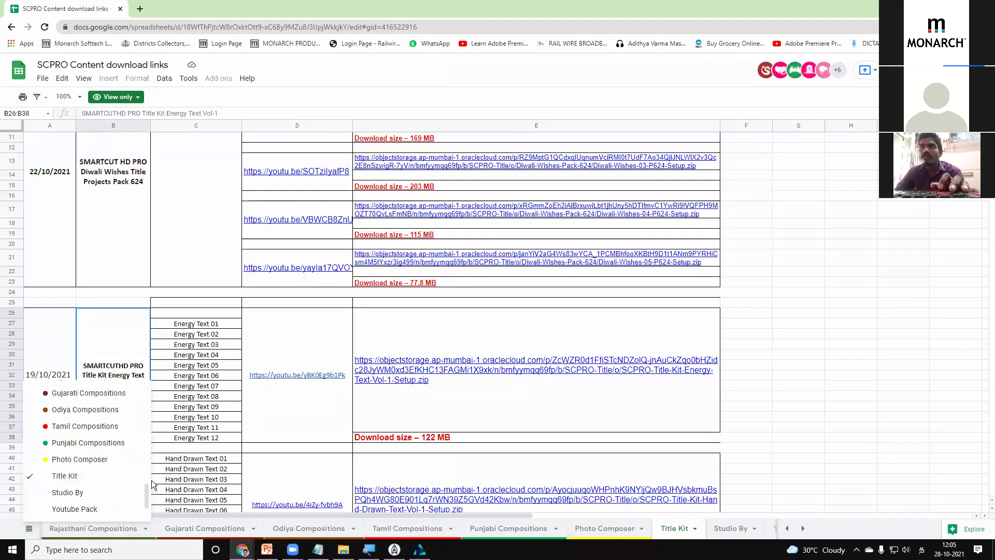
pyautogui.moveTo(147, 490); pyautogui.dragTo(144, 394)
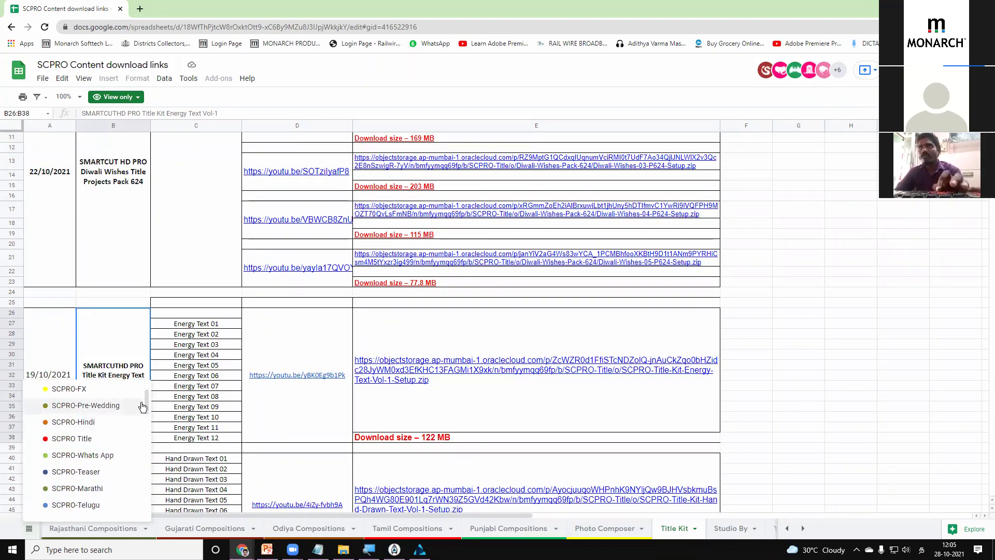
pyautogui.click(110, 394)
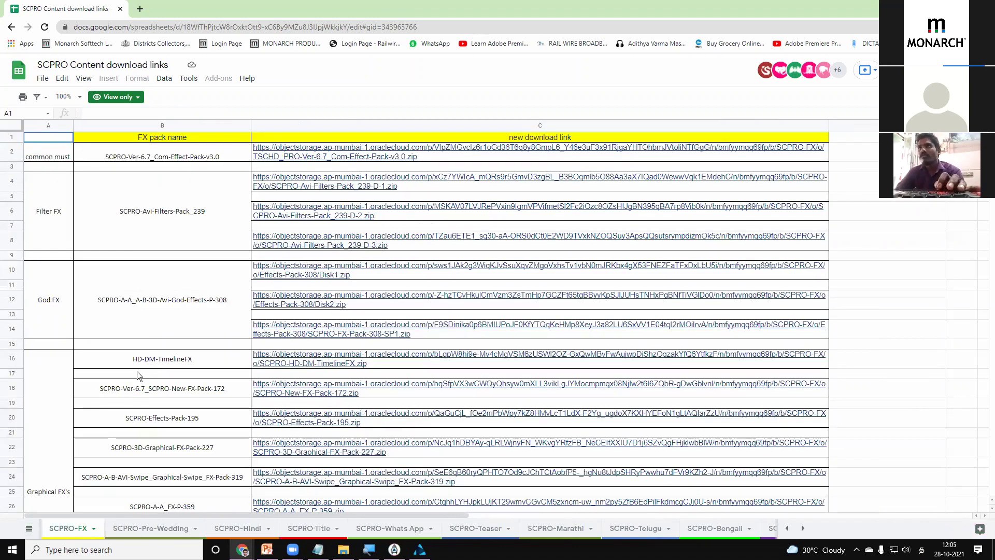
# Review the FX pack download list down to the Lencer Fx Pack 557 and Kannada A to A effects pack 470 entries.
pyautogui.scroll(-1, 201, 342)
pyautogui.scroll(1, 201, 342)
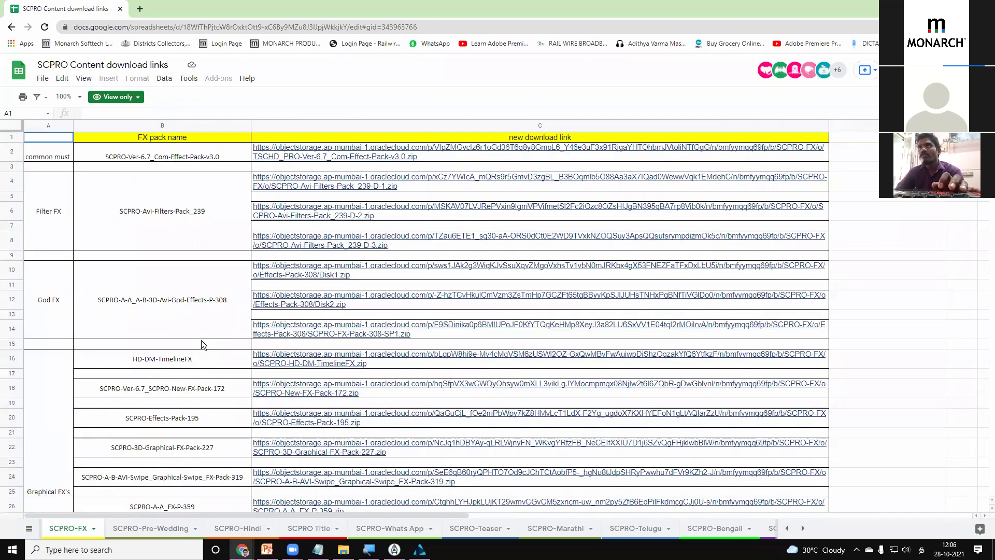
pyautogui.scroll(-15, 201, 340)
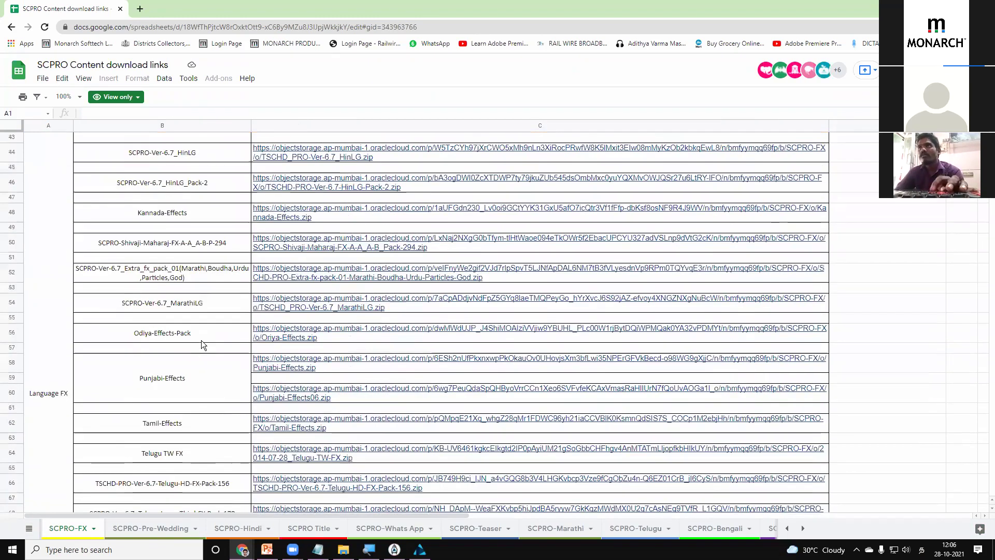
pyautogui.scroll(-12, 201, 340)
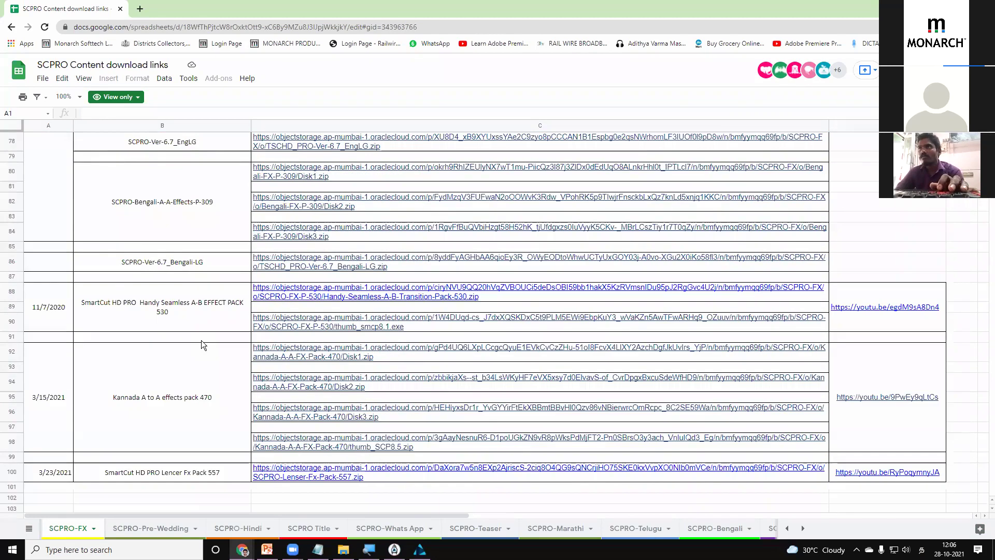
pyautogui.scroll(-1, 201, 340)
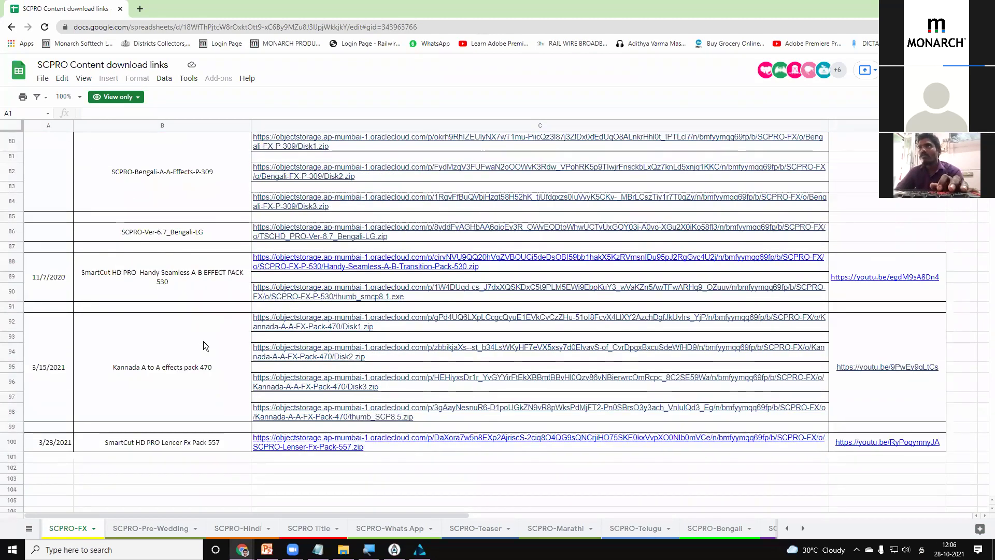
pyautogui.click(193, 442)
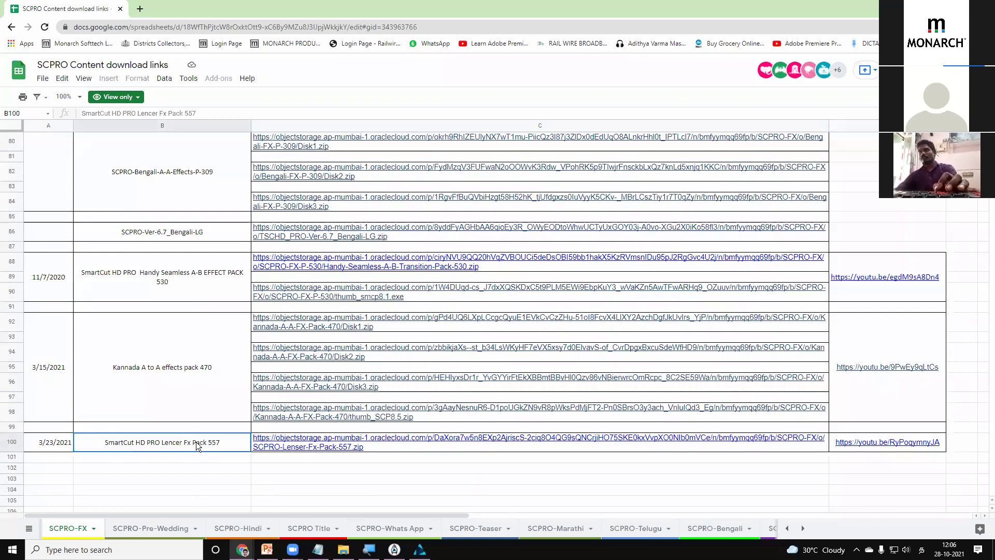
pyautogui.click(160, 396)
pyautogui.scroll(1, 164, 370)
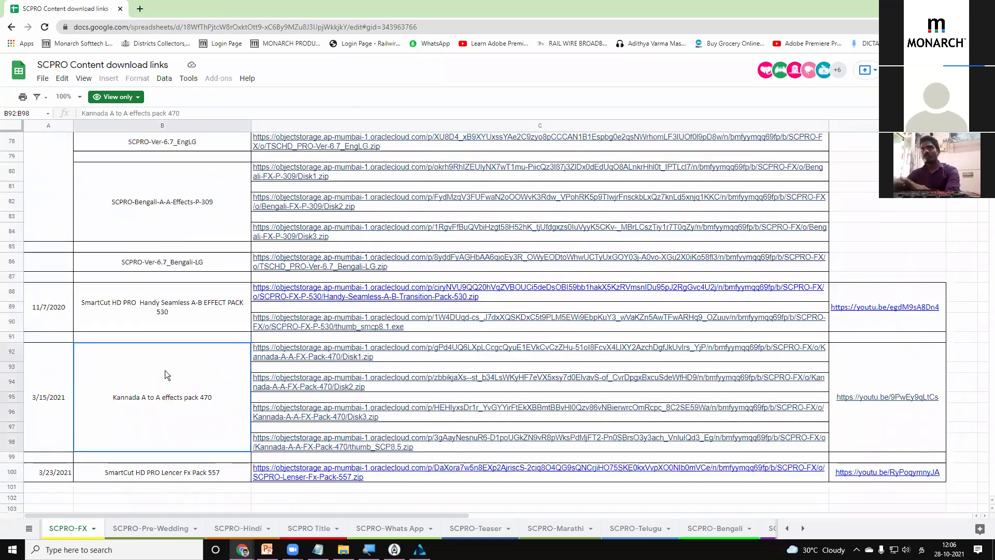
# Open the Title Kit sheet and review its title packs down to the Title Kit Valentine text entry.
pyautogui.click(31, 528)
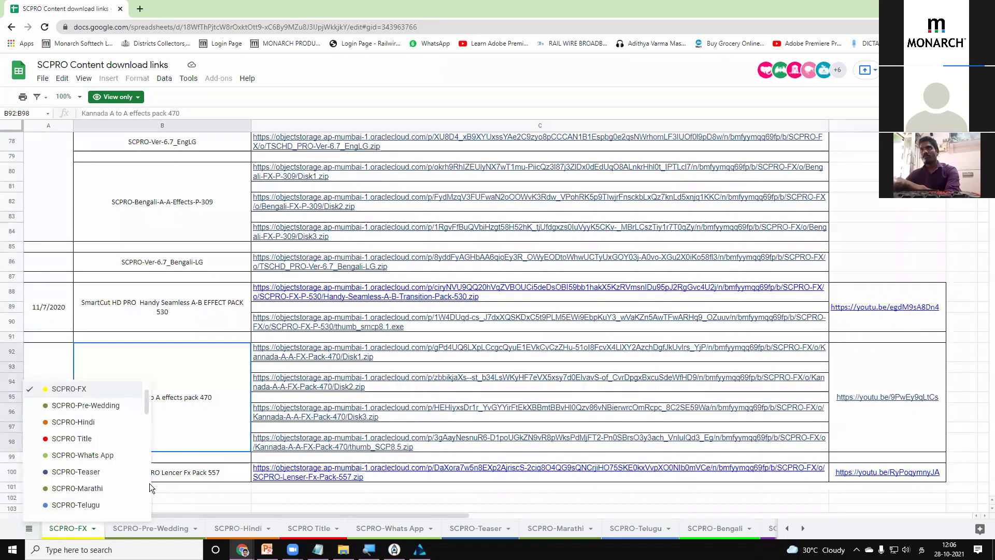
pyautogui.moveTo(151, 412); pyautogui.dragTo(139, 505)
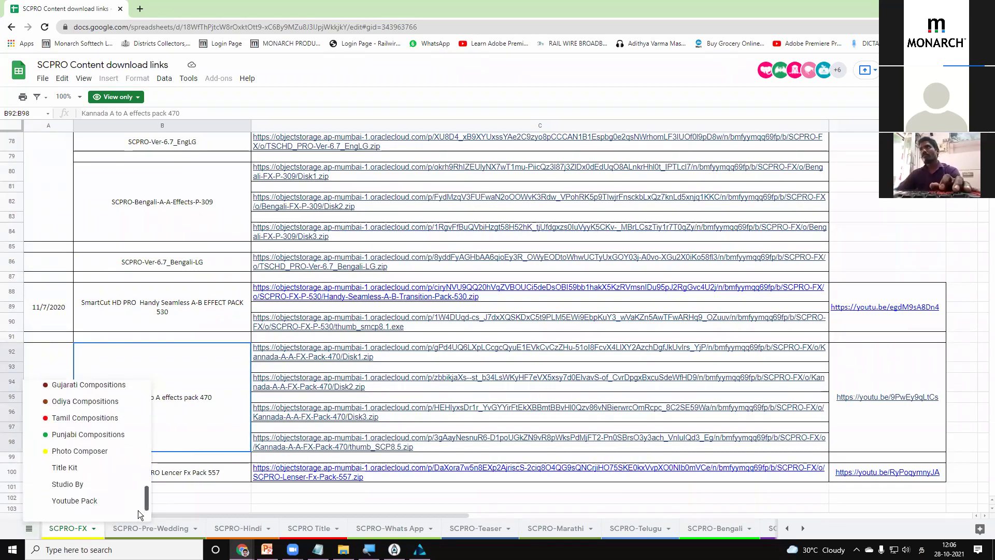
pyautogui.click(86, 468)
pyautogui.scroll(-5, 130, 359)
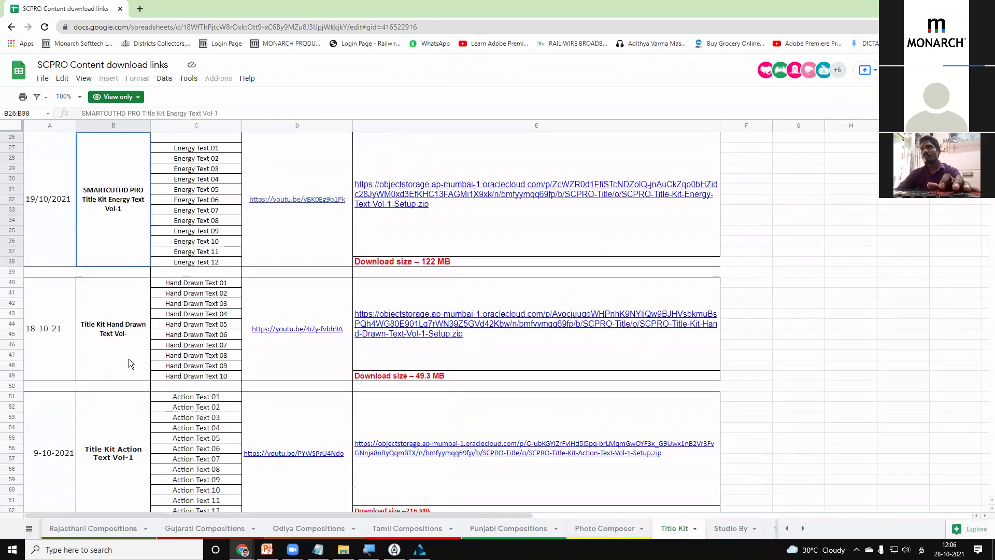
pyautogui.scroll(-3, 129, 359)
pyautogui.click(129, 391)
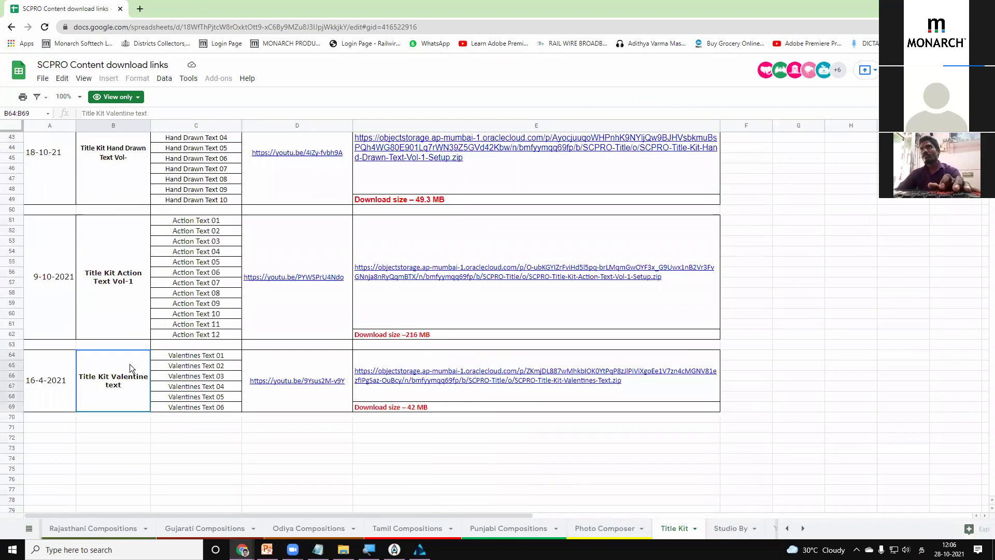
pyautogui.scroll(6, 129, 364)
pyautogui.scroll(3, 130, 363)
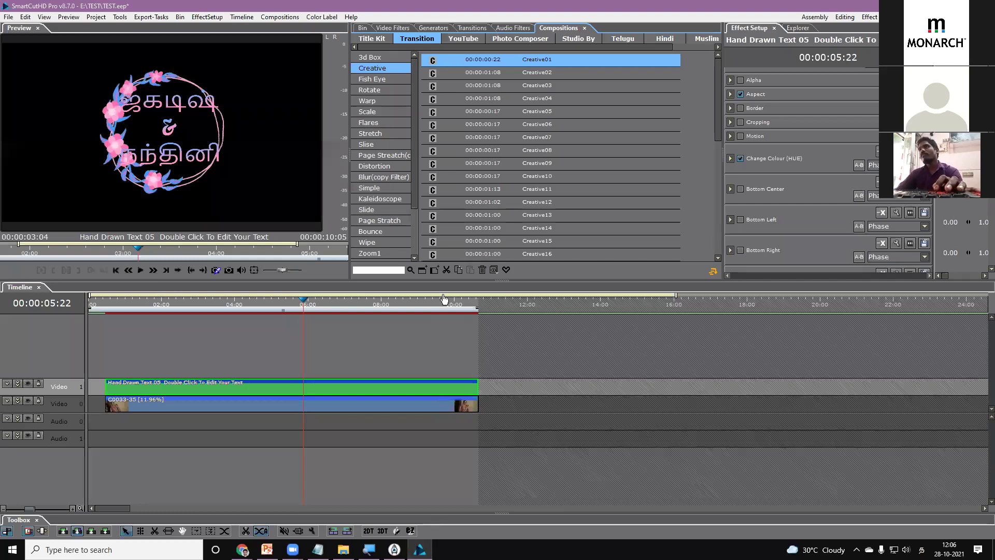
# Return to SmartCutHD Pro and browse the 3d Box and Scale transition categories in the compositions library.
pyautogui.click(420, 549)
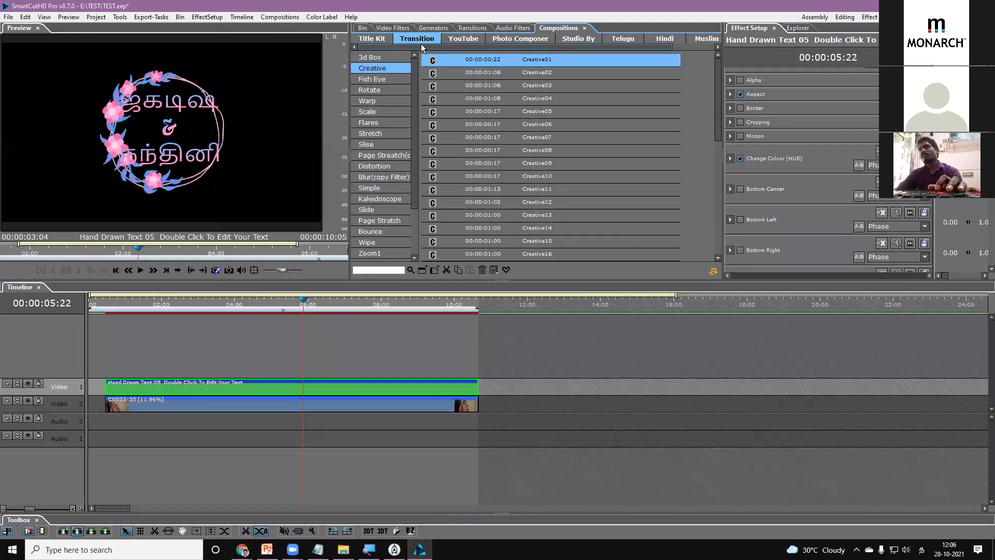
pyautogui.click(395, 58)
pyautogui.click(523, 114)
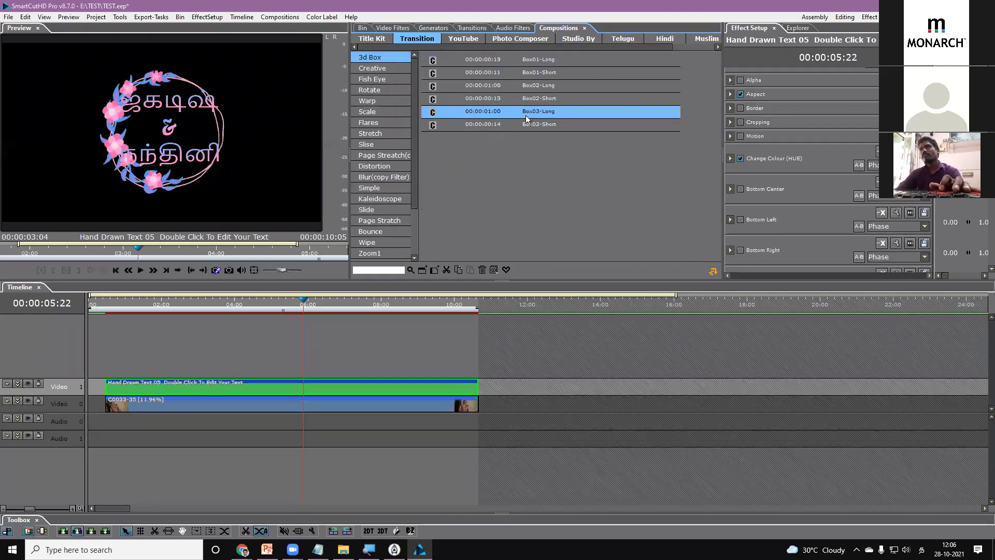
pyautogui.rightClick(524, 114)
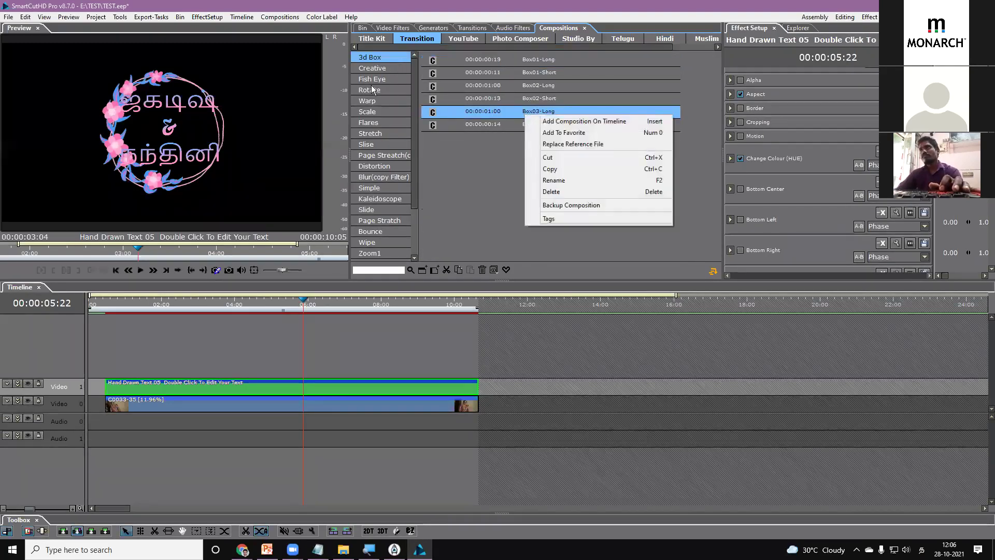
pyautogui.click(377, 112)
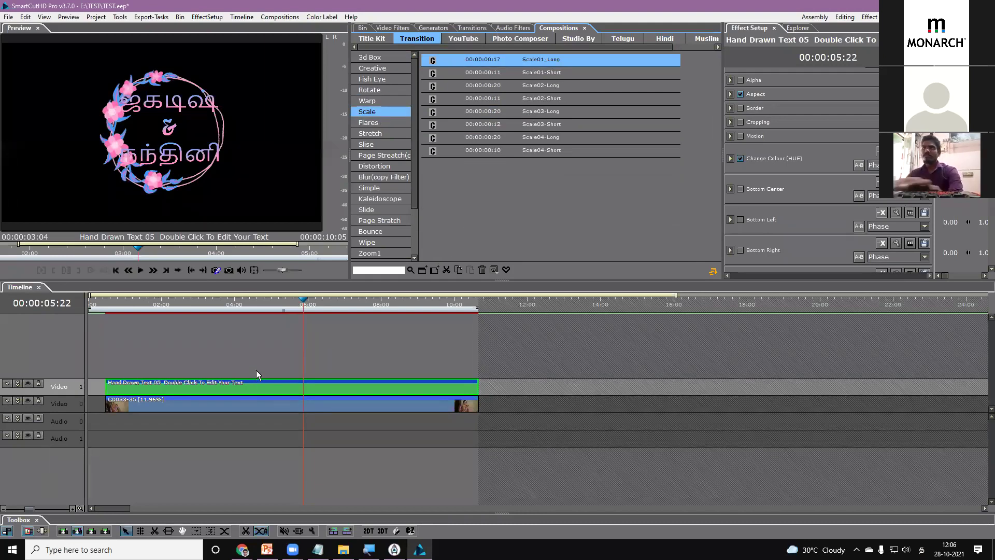
# Delete the Hand Drawn Text 05 title and the bride clip from the timeline.
pyautogui.click(258, 399)
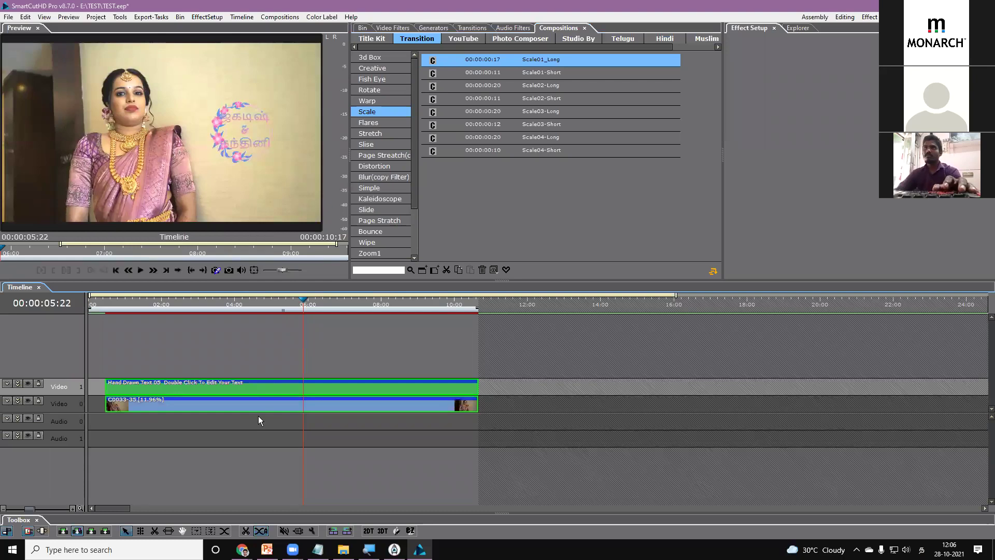
pyautogui.press('Delete')
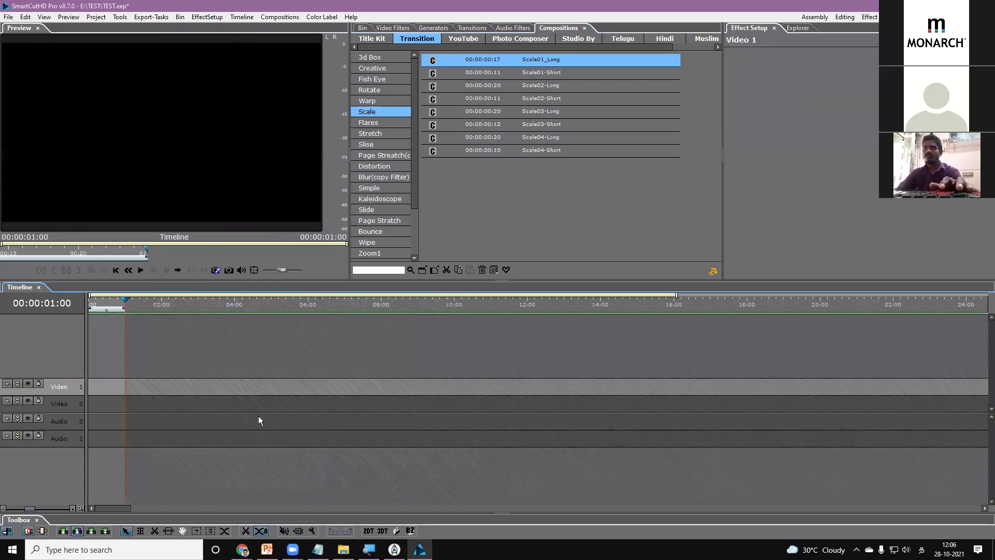
# Widen the transition category list and the compositions library area so that the full category names fit.
pyautogui.moveTo(416, 210); pyautogui.dragTo(602, 217)
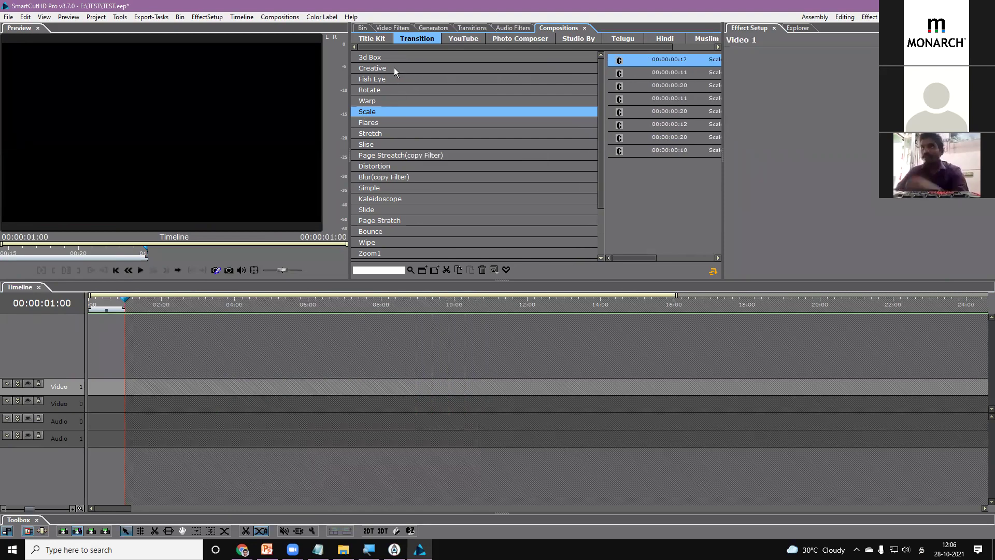
pyautogui.click(466, 29)
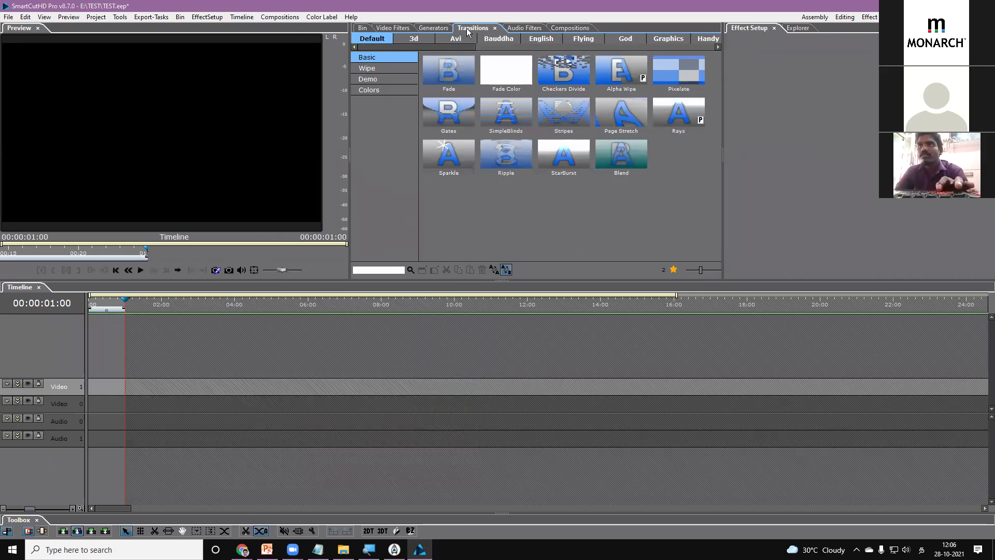
pyautogui.click(560, 28)
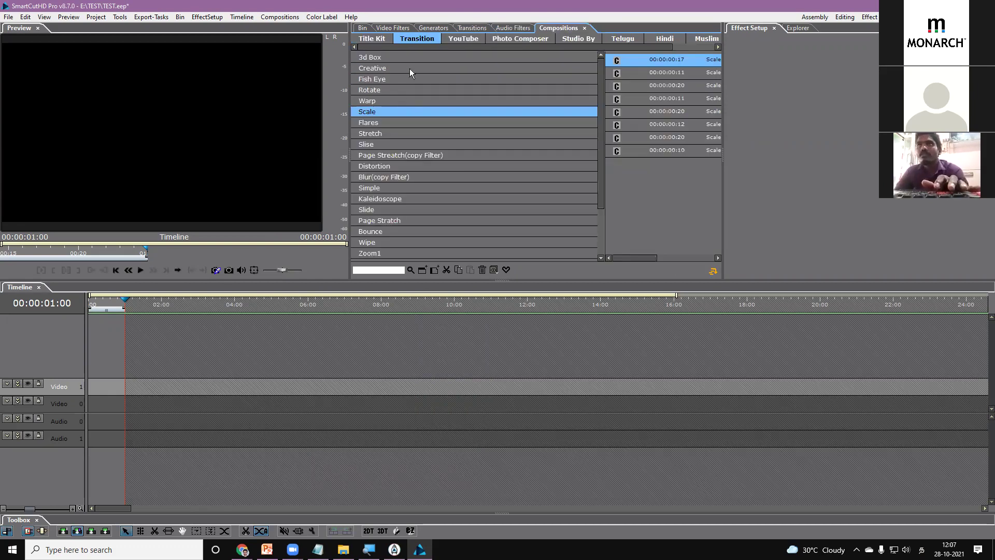
pyautogui.moveTo(724, 170); pyautogui.dragTo(823, 156)
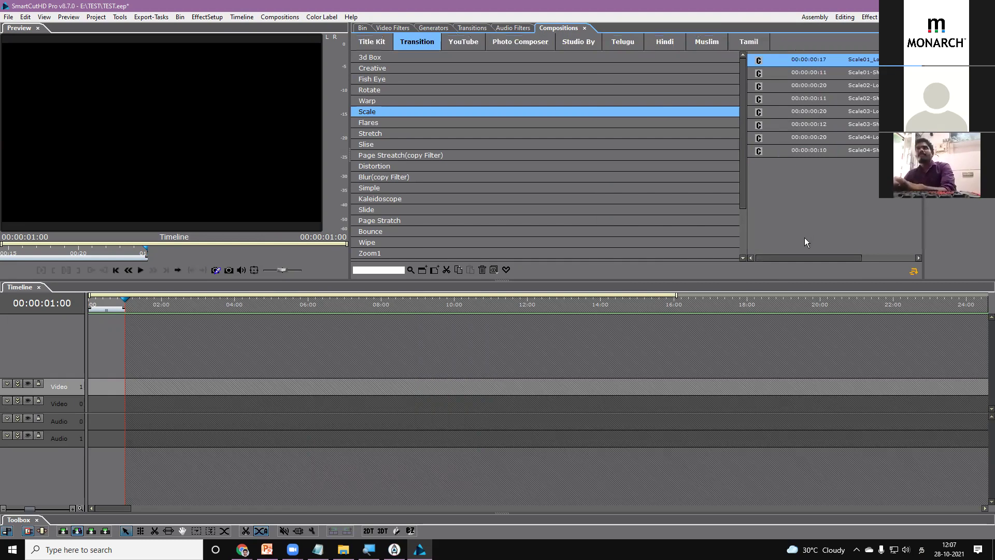
# Load the Box01-Long transition from the 3d Box category into the preview and enlarge the preview area in width and height.
pyautogui.click(379, 86)
pyautogui.click(387, 68)
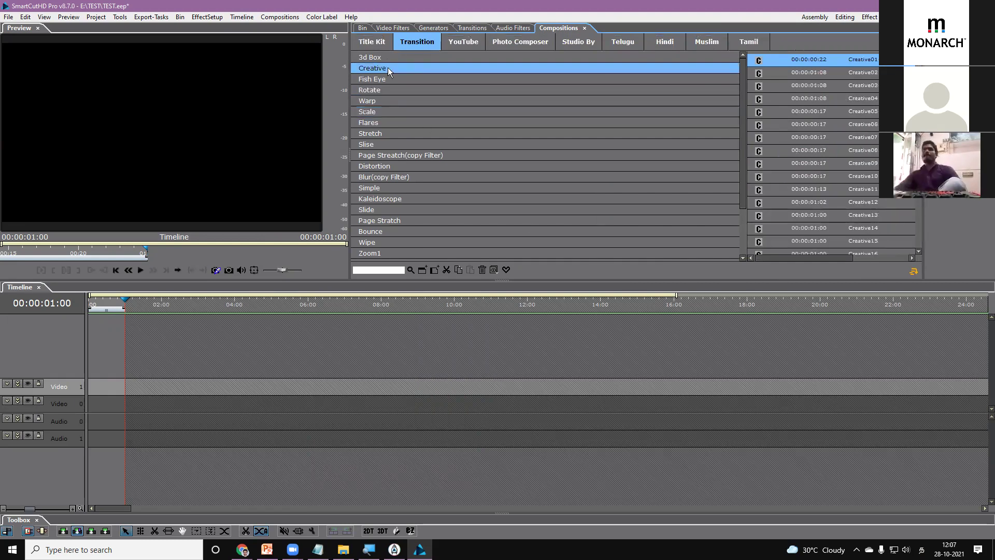
pyautogui.click(390, 56)
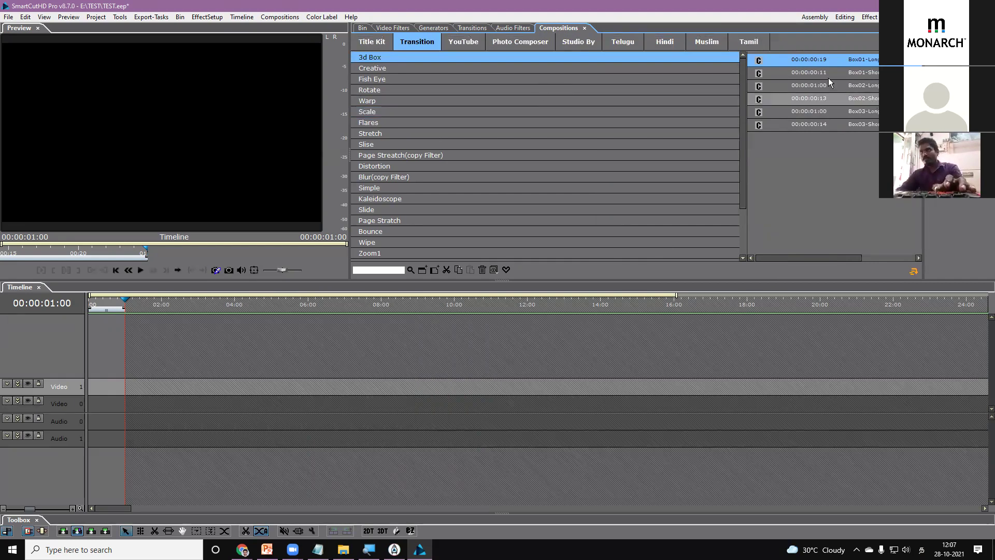
pyautogui.doubleClick(802, 59)
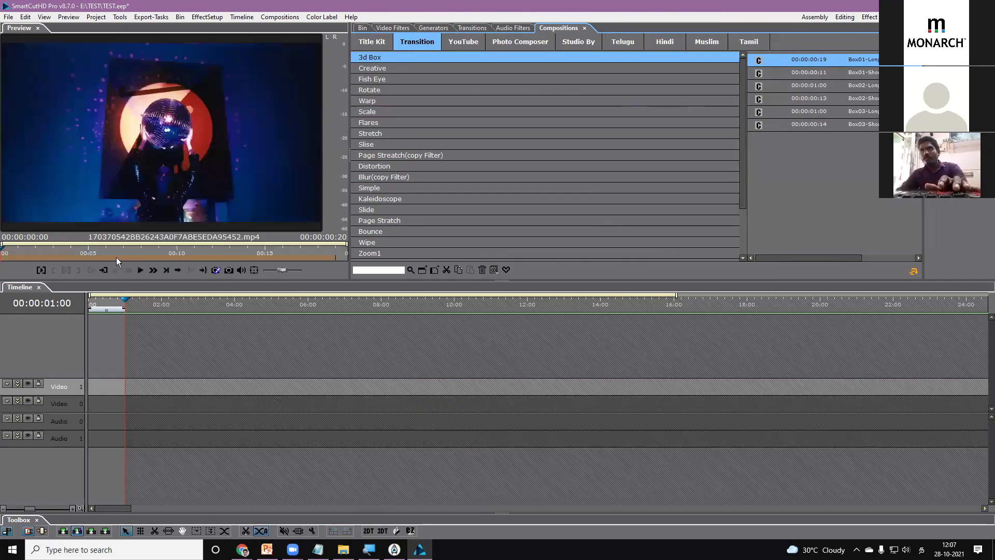
pyautogui.moveTo(348, 179); pyautogui.dragTo(736, 181)
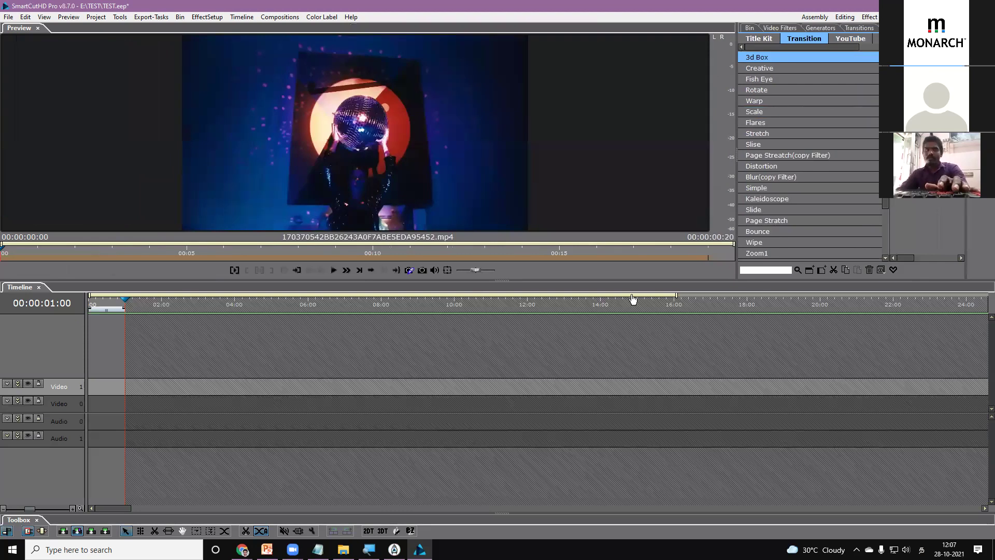
pyautogui.moveTo(626, 281); pyautogui.dragTo(632, 421)
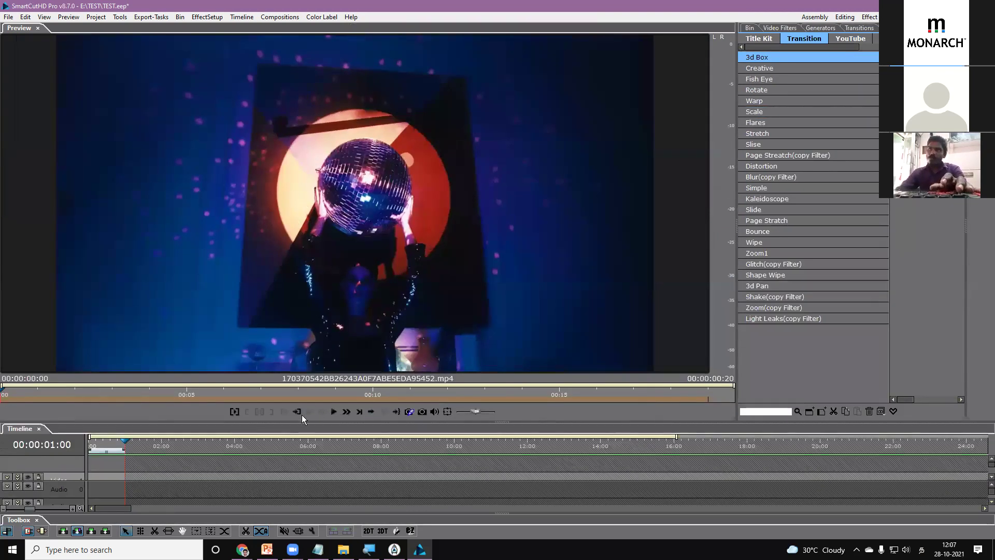
# Play the previews of the Box01-Long, Box02-Short and Box03-Short transitions in the 3d Box category.
pyautogui.click(334, 412)
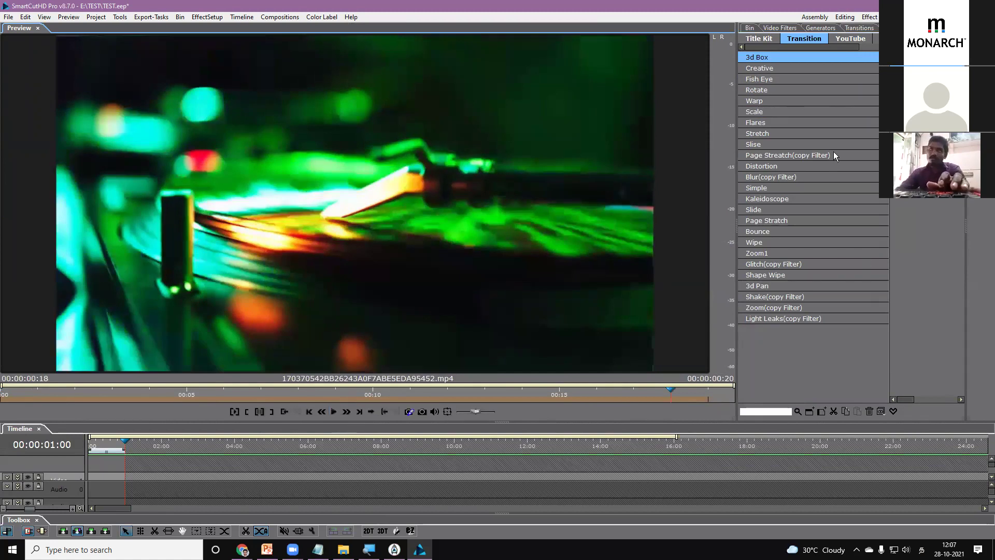
pyautogui.click(334, 412)
pyautogui.click(333, 413)
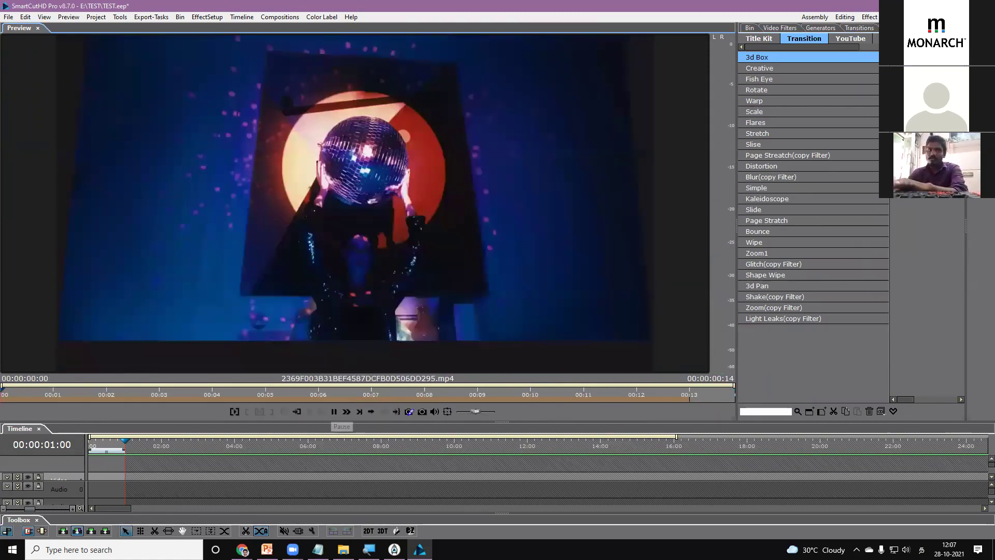
pyautogui.doubleClick(925, 124)
pyautogui.click(333, 412)
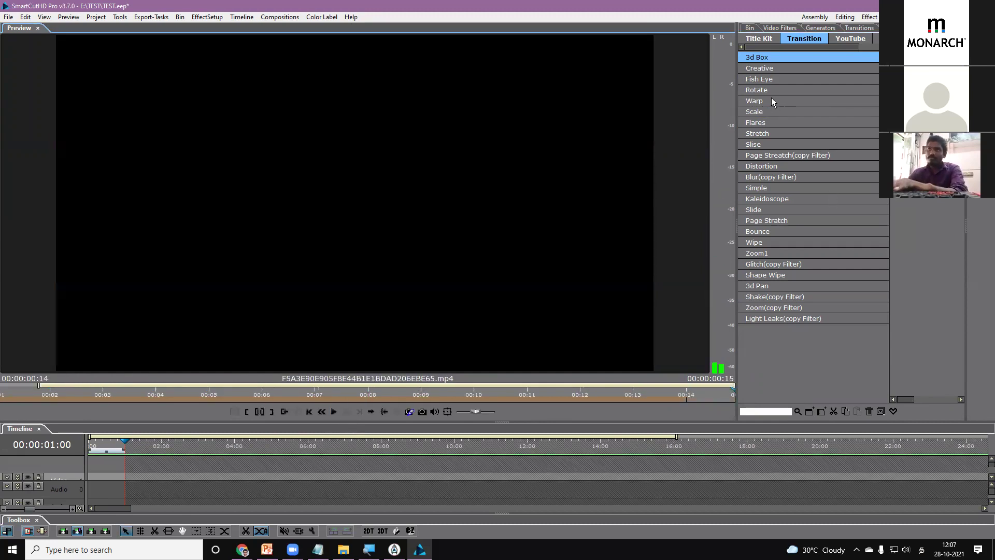
# Open the Rotate category, enlarge the library area to show the composition names, and preview Rotate18-Short.
pyautogui.click(772, 101)
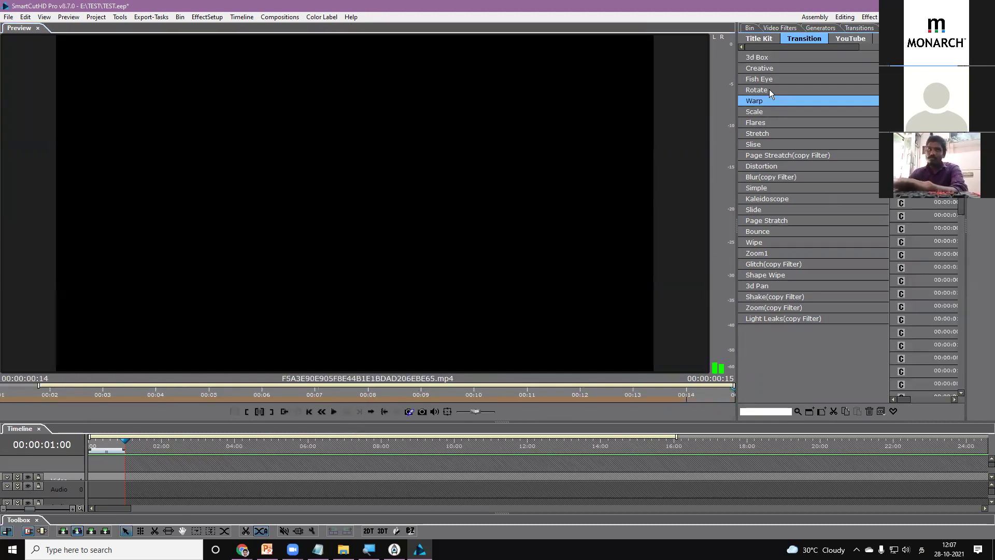
pyautogui.click(763, 90)
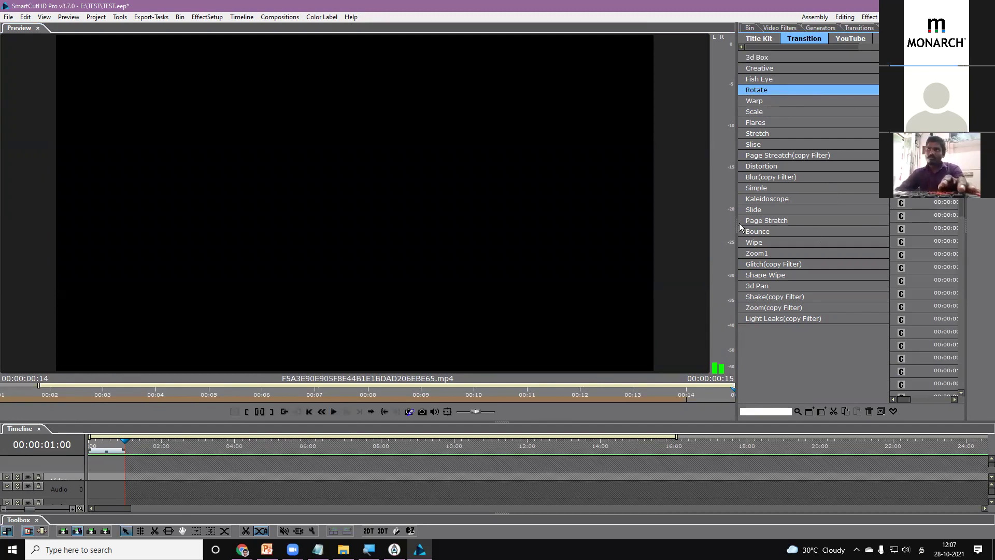
pyautogui.moveTo(737, 228); pyautogui.dragTo(574, 206)
pyautogui.scroll(-5, 873, 360)
pyautogui.click(901, 399)
pyautogui.click(856, 265)
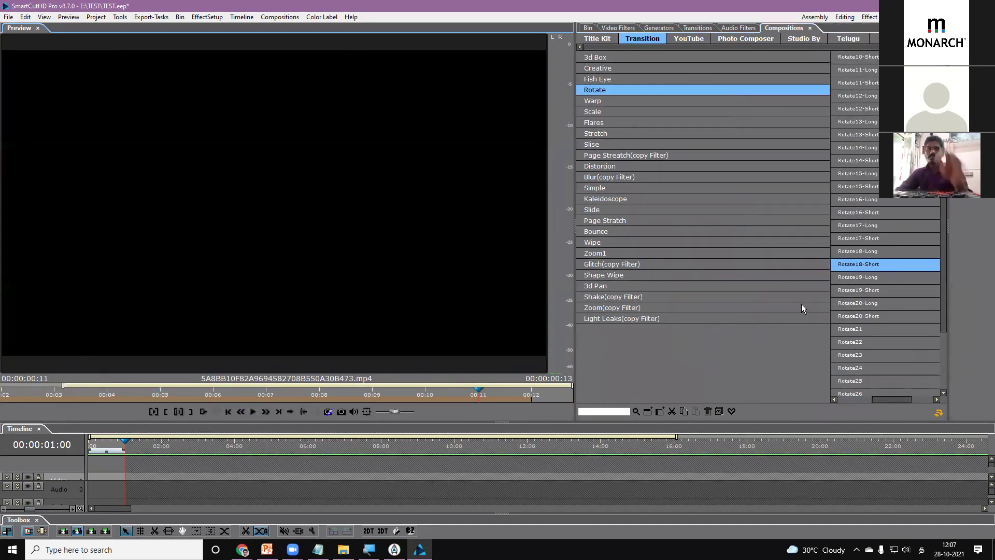
# Play the previews of the Rotate19-Short, Rotate15-Long, Rotate12-Short and Rotate11-Short transitions.
pyautogui.click(864, 291)
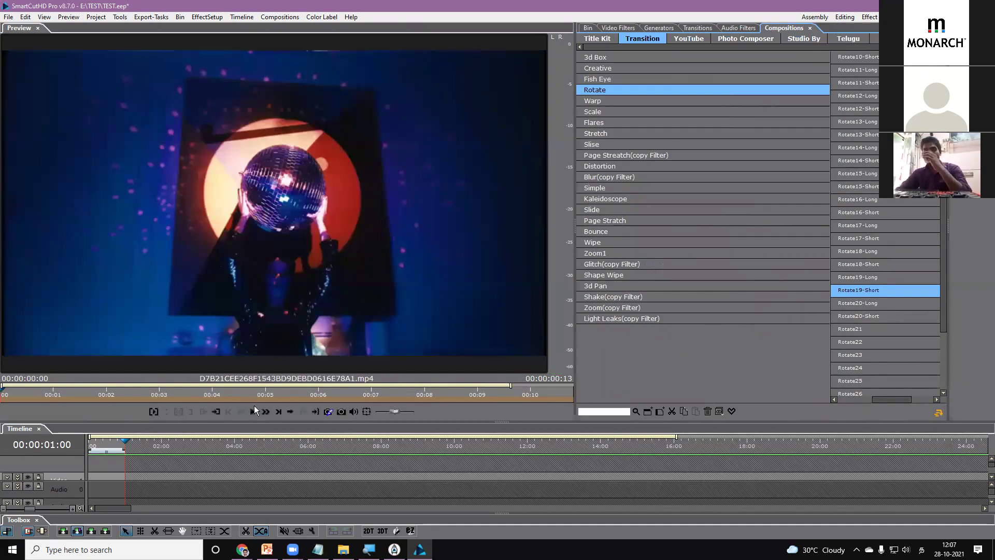
pyautogui.click(254, 411)
pyautogui.click(858, 174)
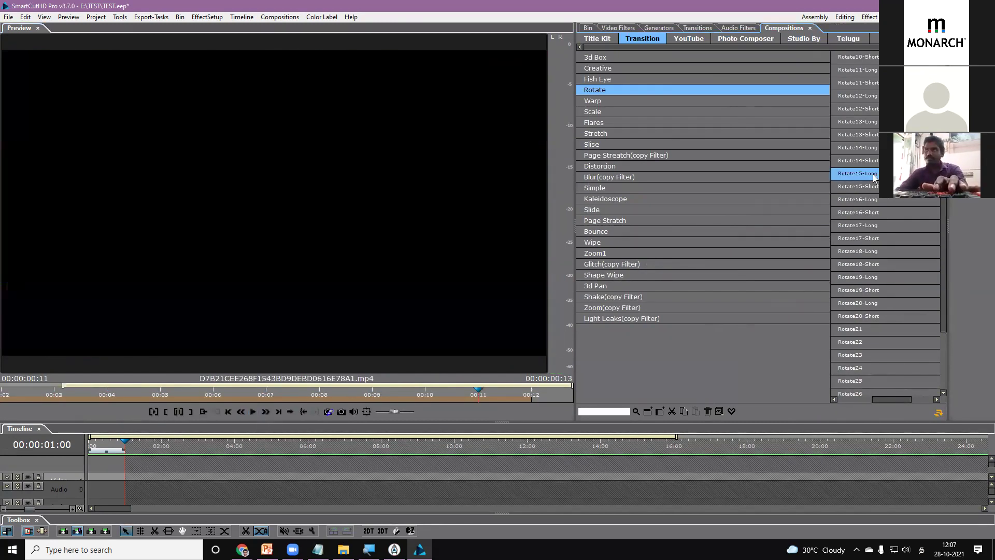
pyautogui.click(252, 411)
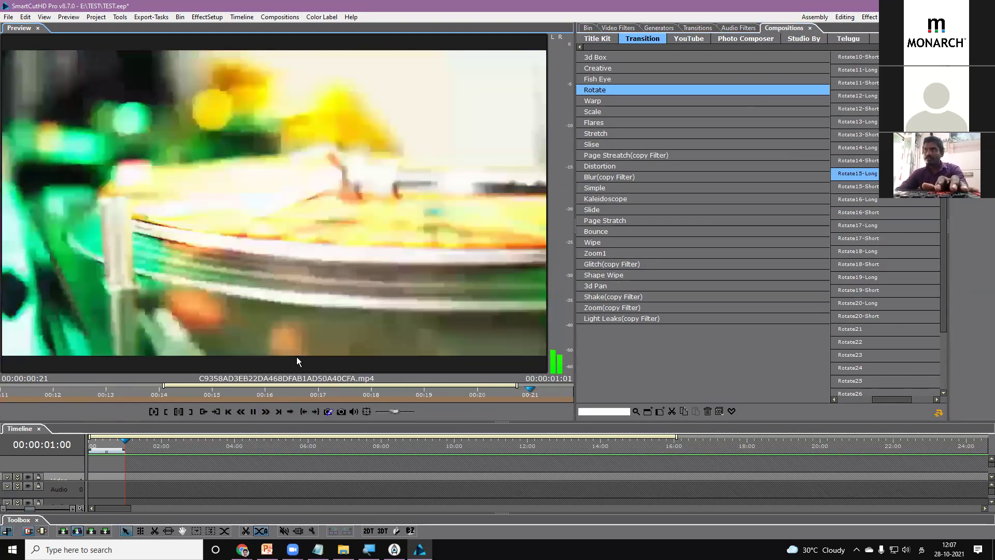
pyautogui.click(857, 109)
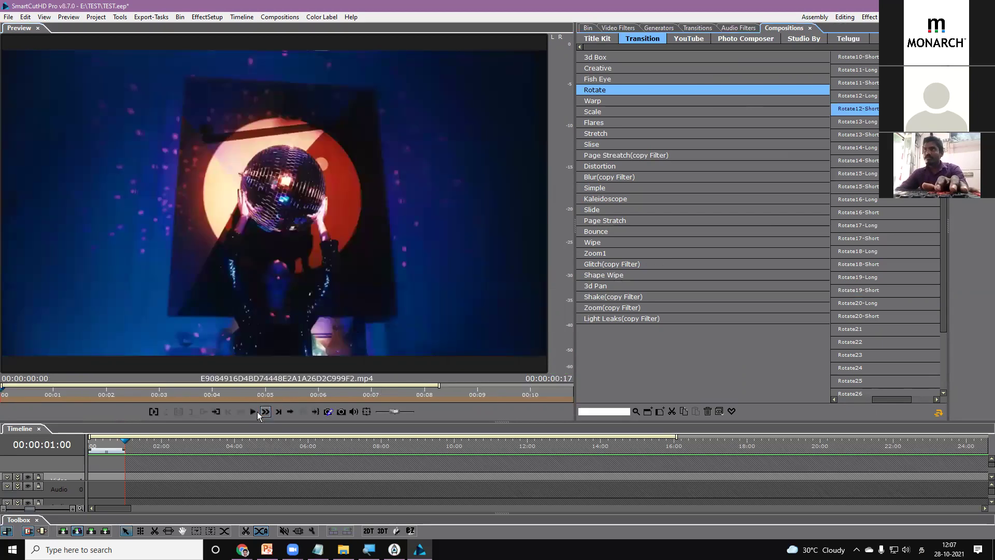
pyautogui.click(252, 411)
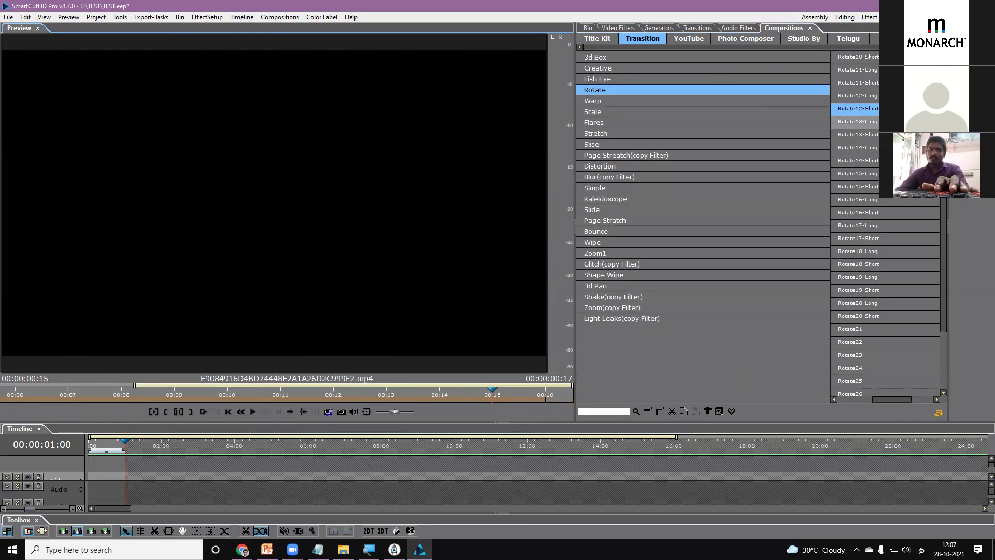
pyautogui.click(869, 84)
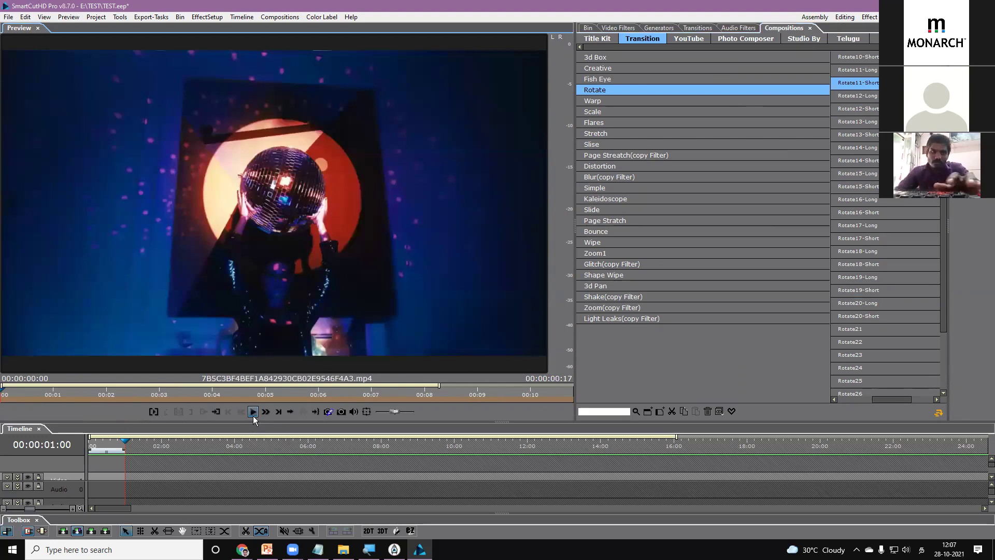
pyautogui.click(253, 415)
# Examine the transition category names from Creative through Simple, ending on the Page Streatch(copy Filter) category.
pyautogui.click(654, 190)
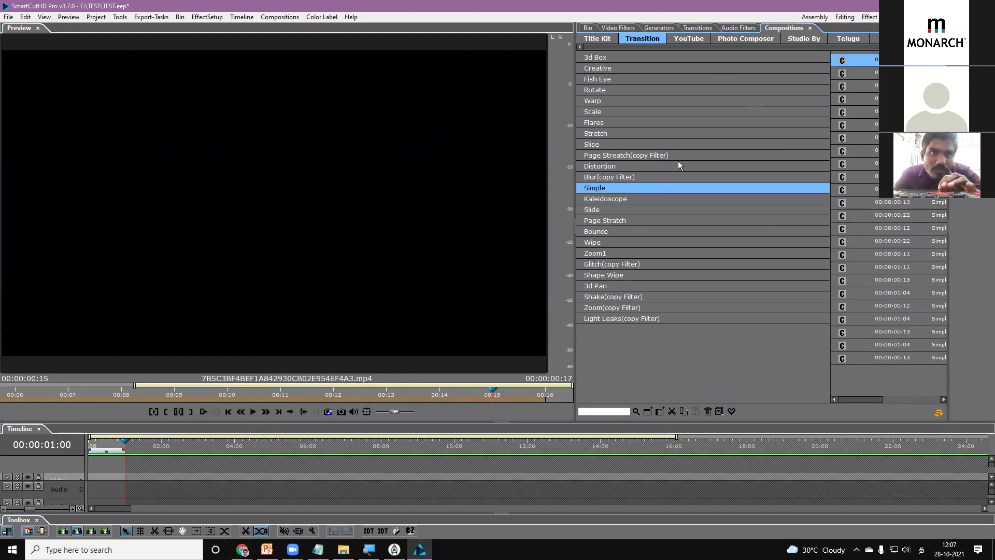
pyautogui.click(616, 155)
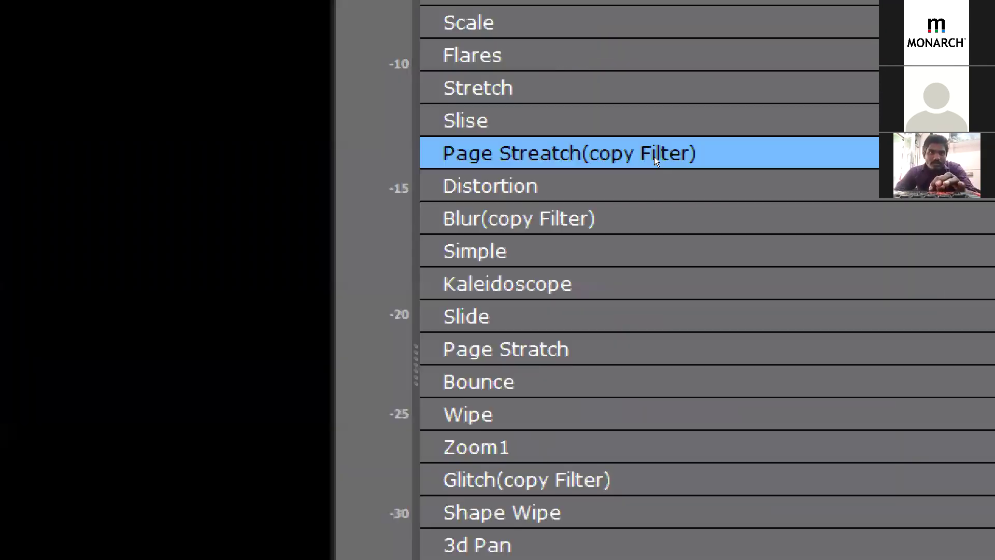
pyautogui.click(617, 55)
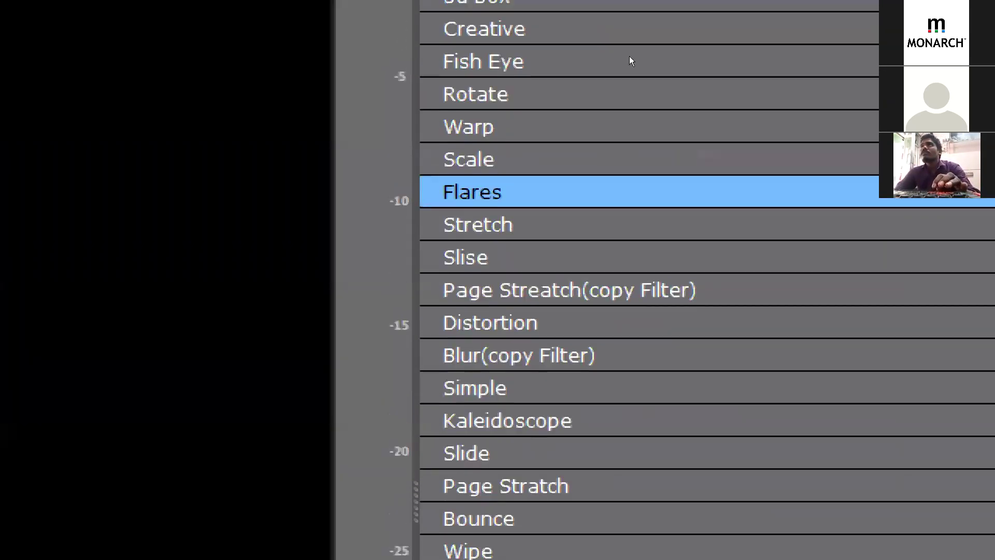
pyautogui.click(616, 28)
pyautogui.click(613, 61)
pyautogui.press('Down')
pyautogui.press('Down')
pyautogui.press('Down')
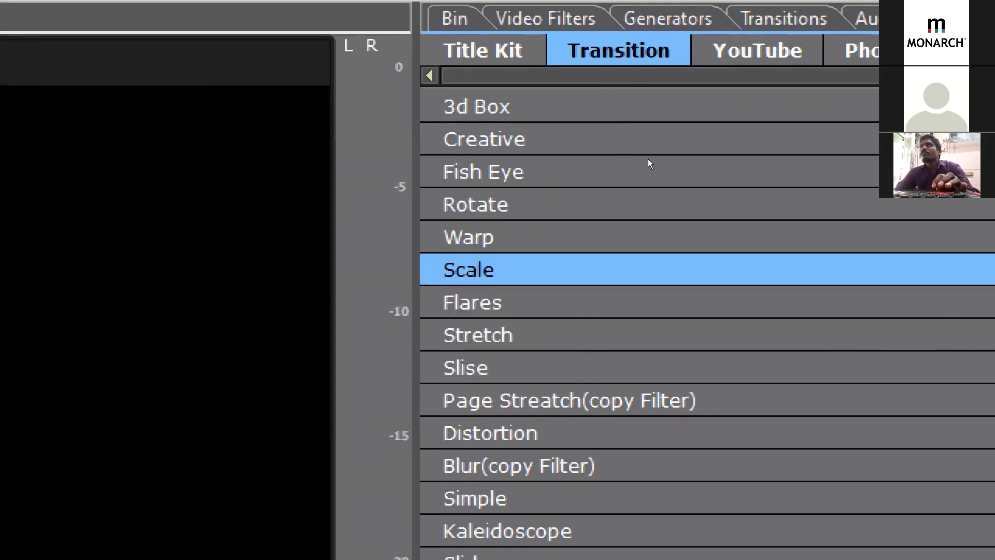
pyautogui.press('Down')
pyautogui.press('Down')
pyautogui.press('Down')
pyautogui.press('Down')
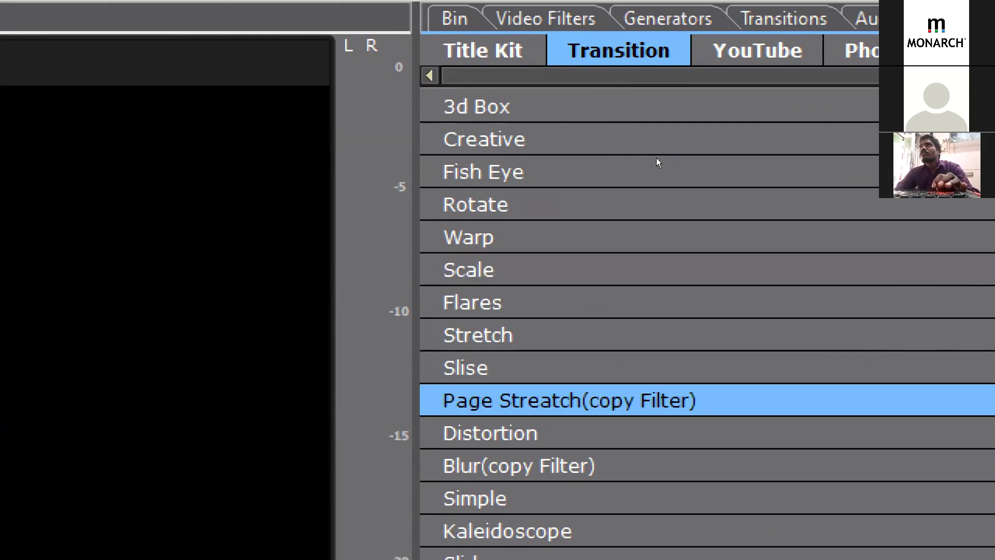
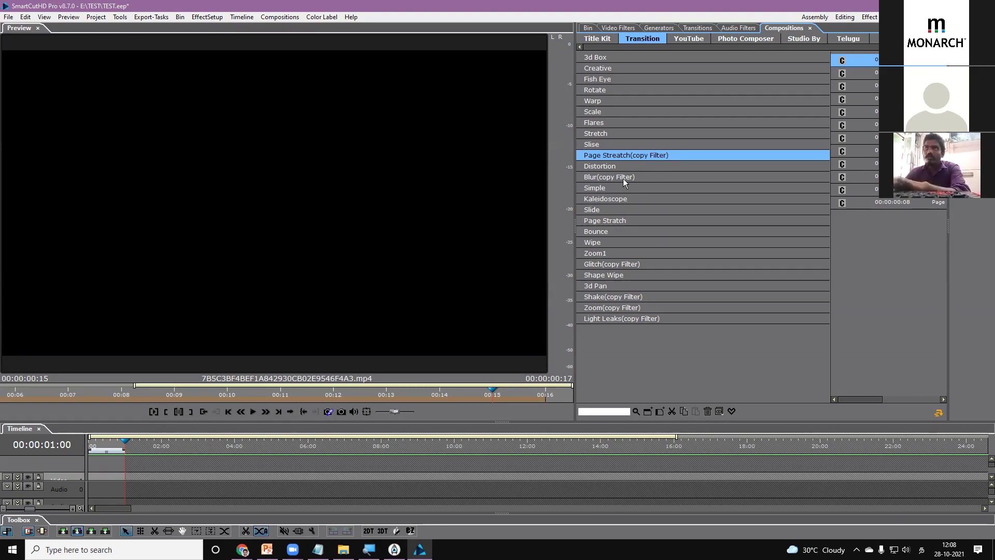
# Open the Blur(copy Filter) category and play the previews of its second, fifth and sixth transitions.
pyautogui.click(604, 180)
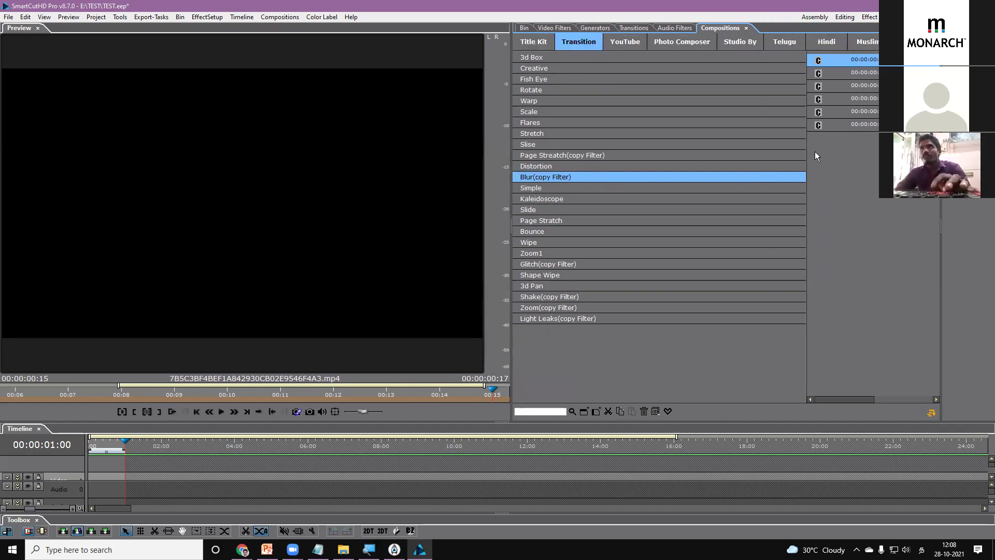
pyautogui.doubleClick(857, 78)
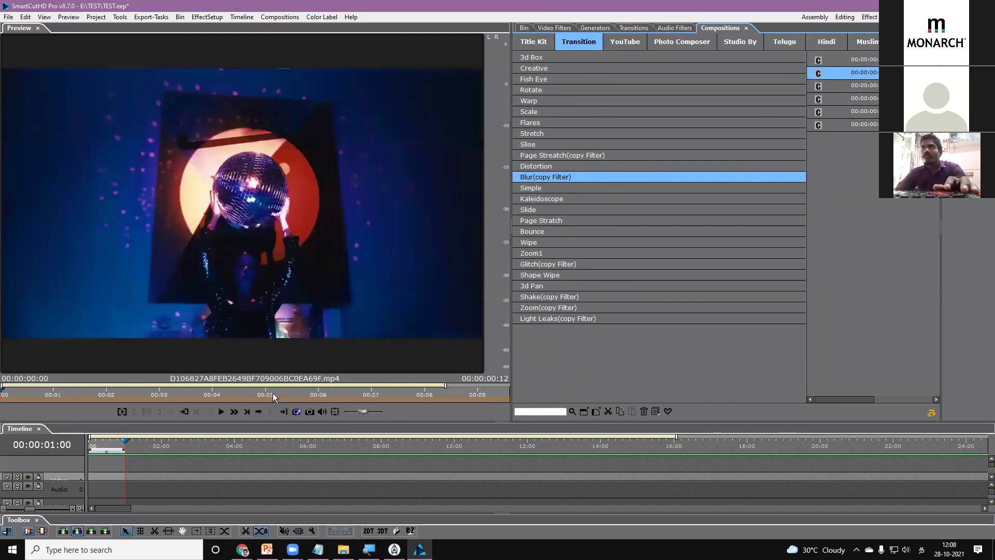
pyautogui.click(221, 412)
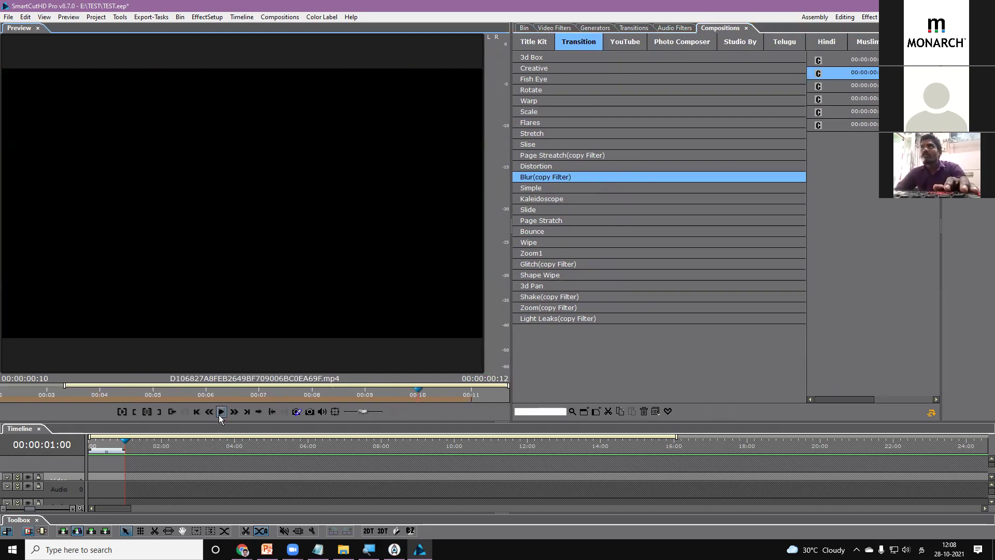
pyautogui.doubleClick(849, 111)
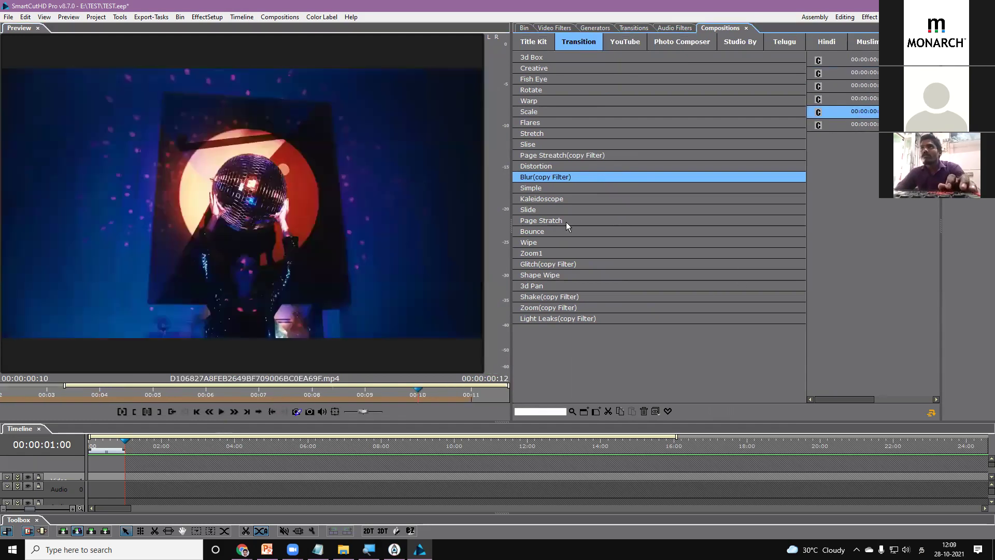
pyautogui.click(221, 412)
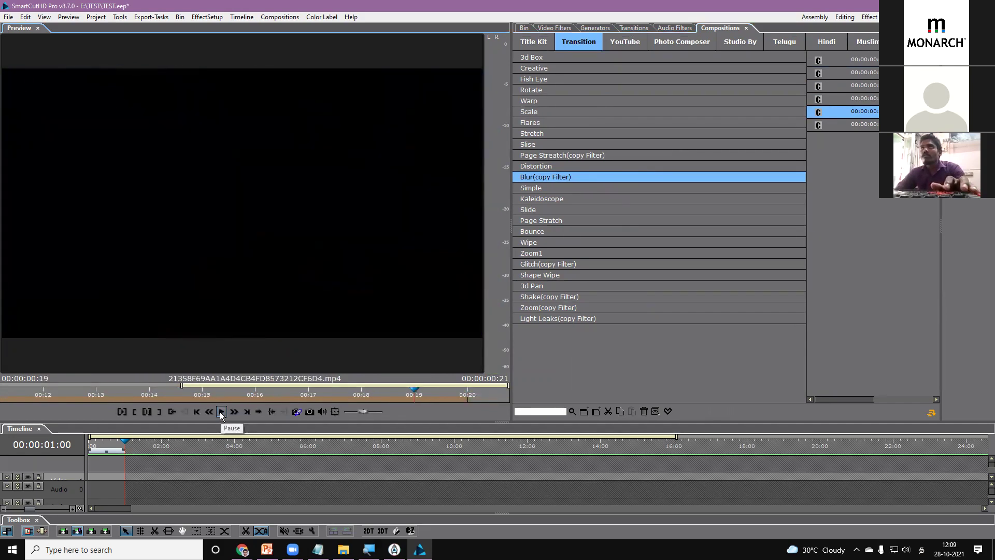
pyautogui.click(220, 411)
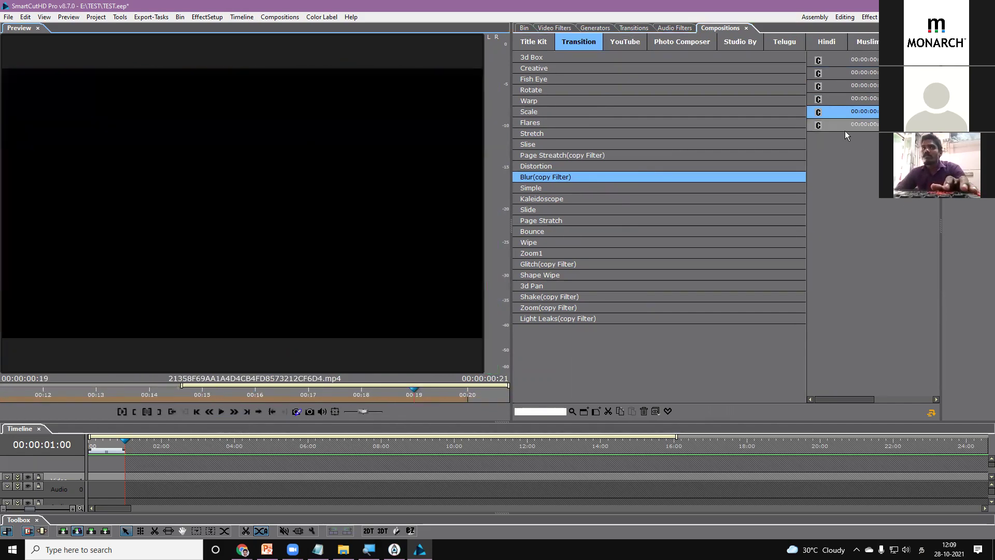
pyautogui.doubleClick(846, 125)
pyautogui.click(220, 412)
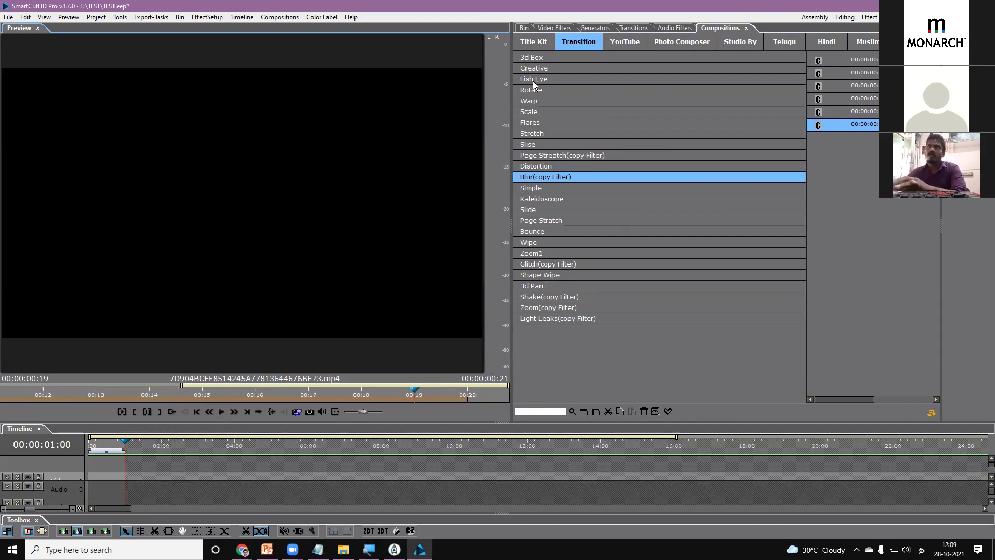
# Open the 3d Box transition category and play the preview of its third composition.
pyautogui.click(542, 57)
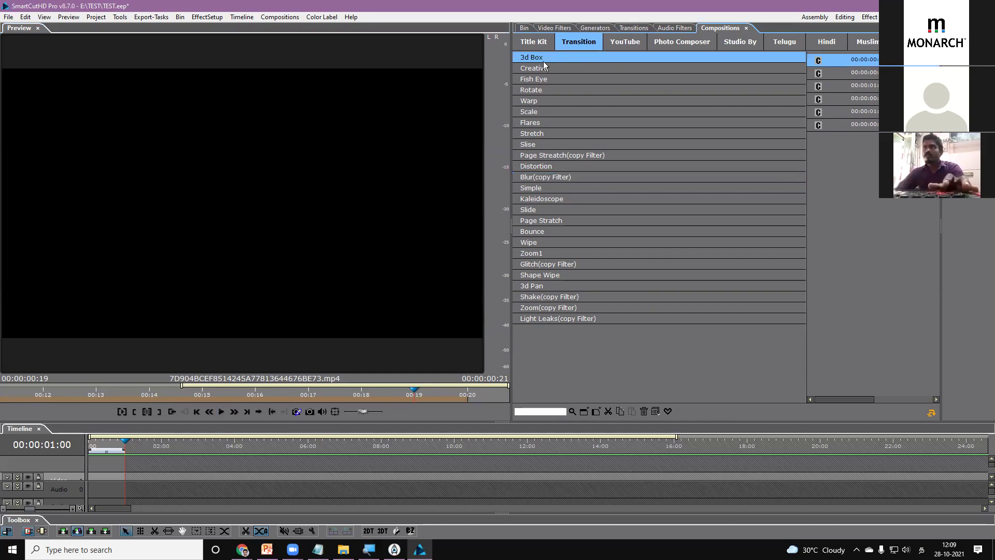
pyautogui.click(859, 87)
pyautogui.click(220, 411)
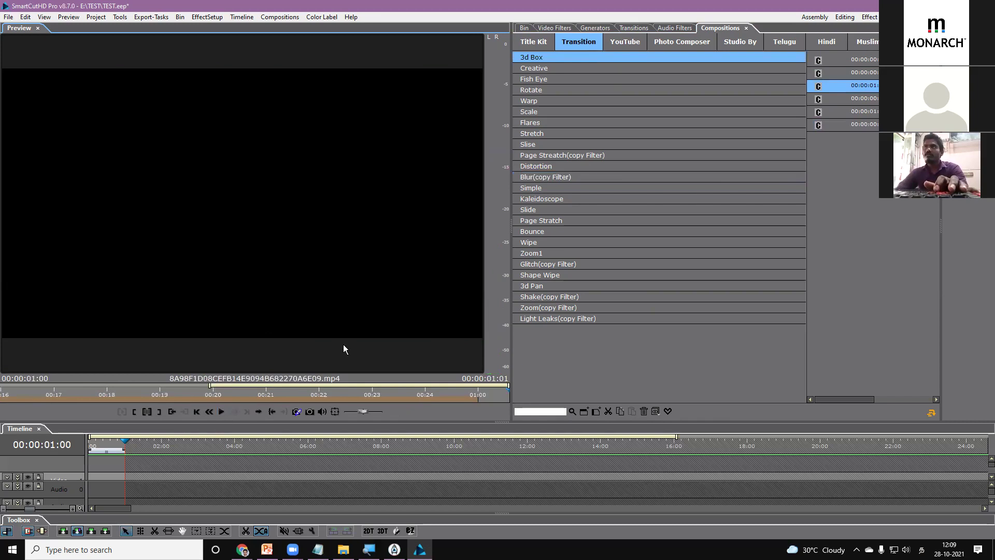
# Load the default single-preview workspace and import the clip Karo8132-65 from the SOUTH WEDDING FOTTAGE 3 Mail folder into the bin.
pyautogui.click(44, 17)
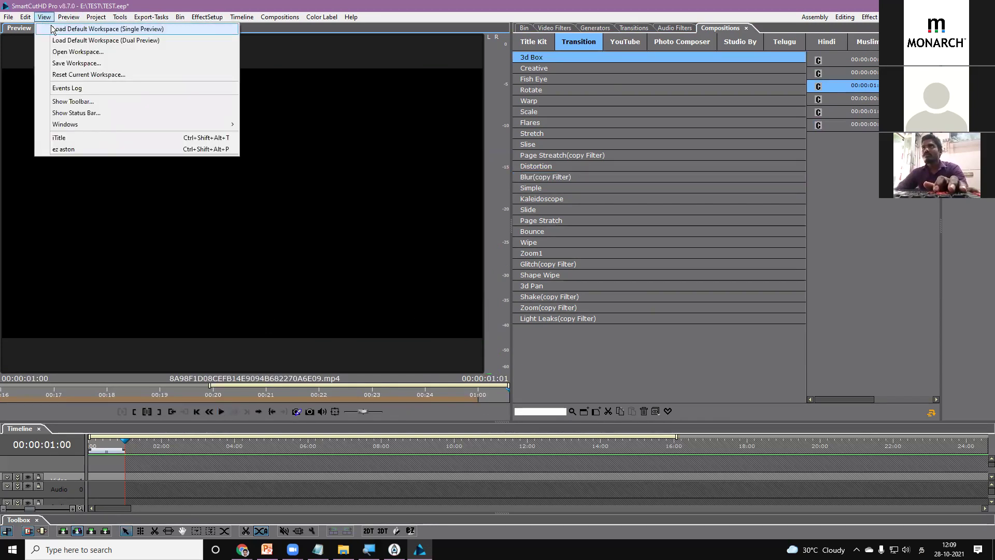
pyautogui.click(68, 26)
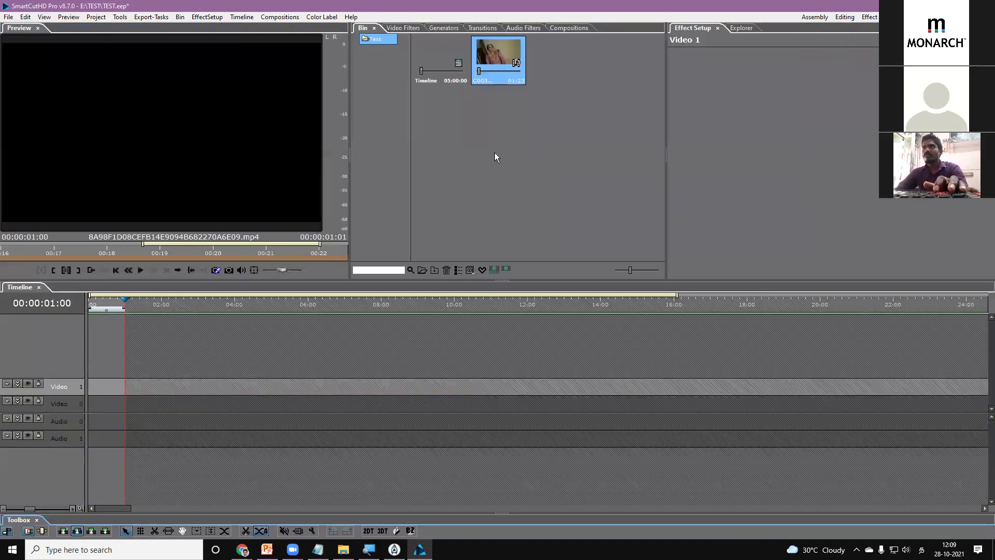
pyautogui.rightClick(519, 119)
pyautogui.click(546, 125)
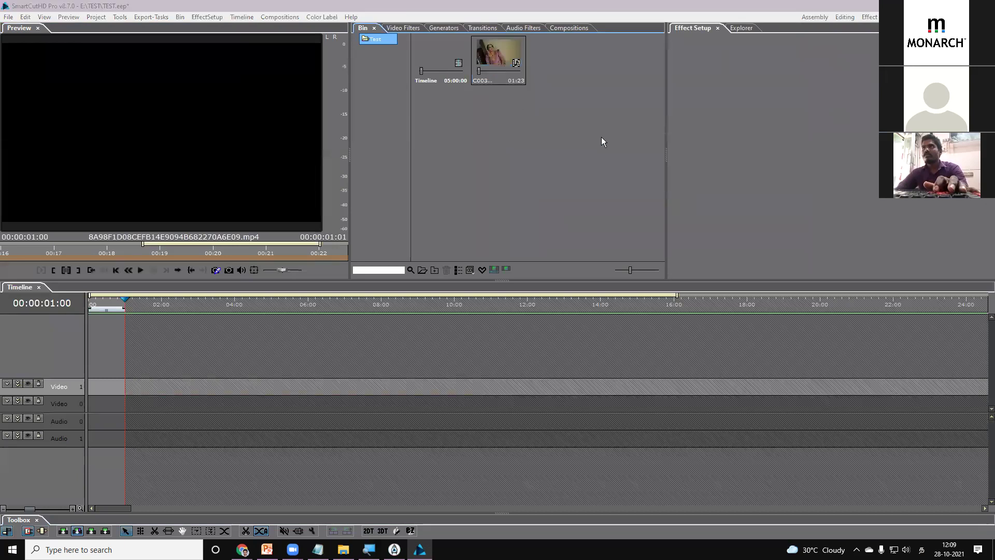
pyautogui.scroll(-3, 572, 269)
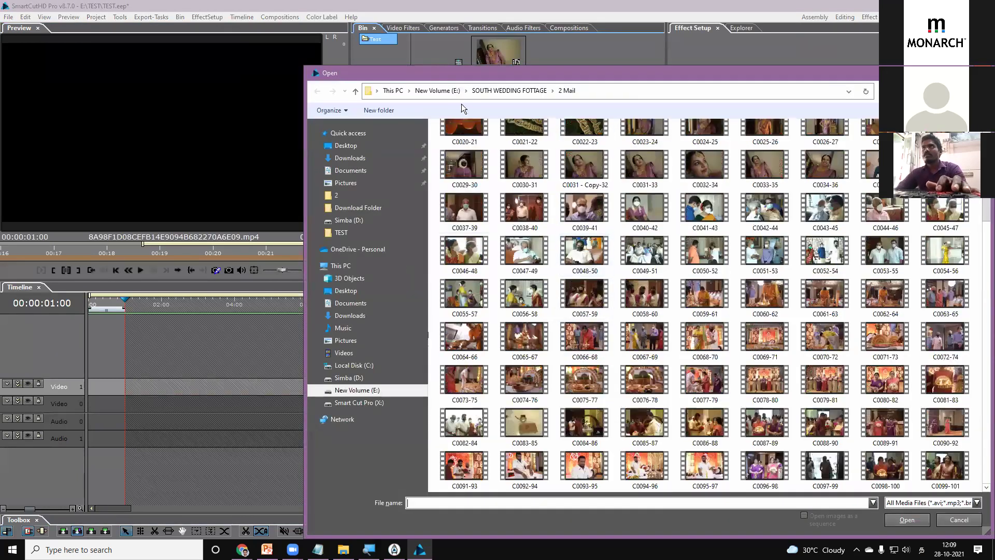
pyautogui.click(492, 90)
pyautogui.doubleClick(476, 152)
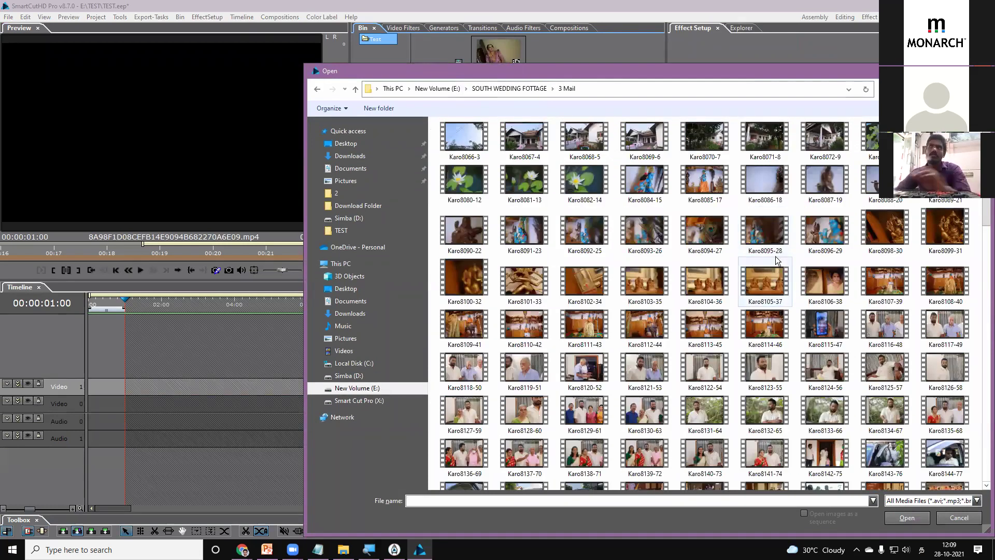
pyautogui.click(762, 414)
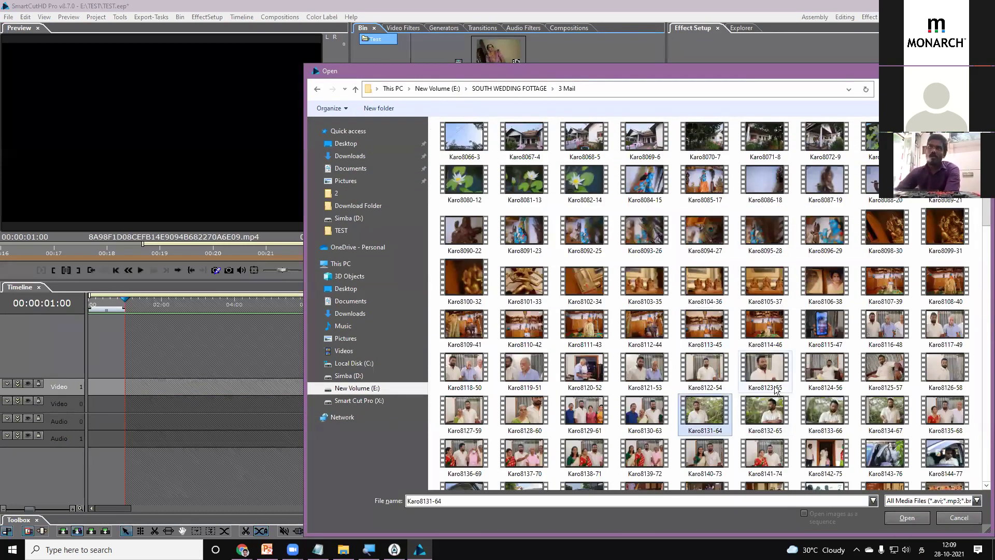
pyautogui.click(907, 517)
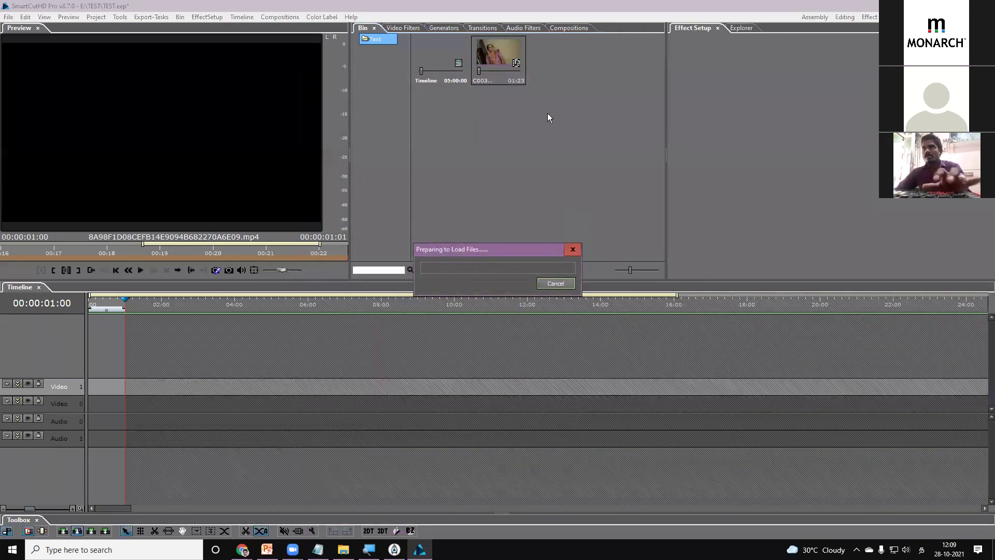
# Place the clips C0033-35 and Karo8132-65 back to back on the Video 0 track from the timeline start.
pyautogui.click(494, 55)
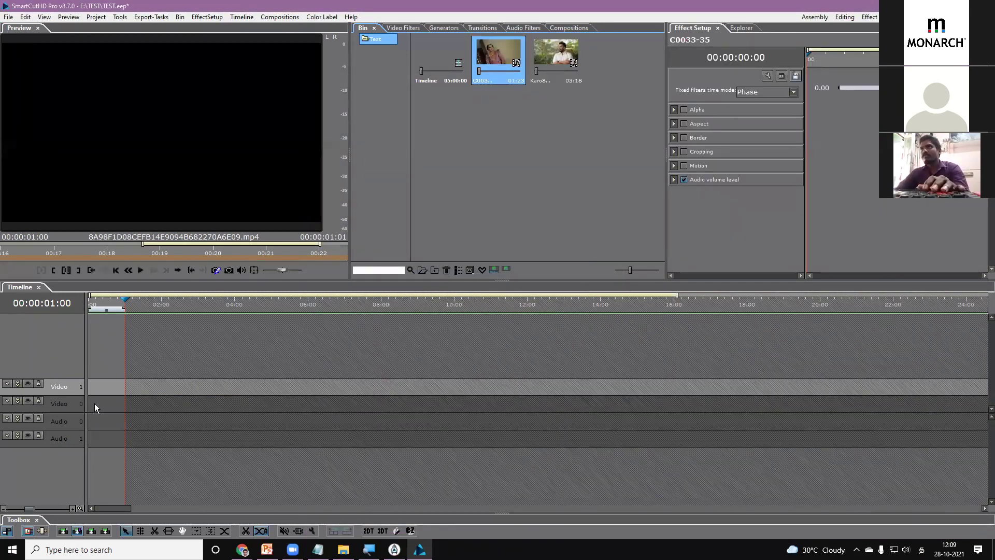
pyautogui.click(17, 402)
pyautogui.moveTo(469, 85); pyautogui.dragTo(91, 406)
pyautogui.moveTo(556, 57); pyautogui.dragTo(160, 403)
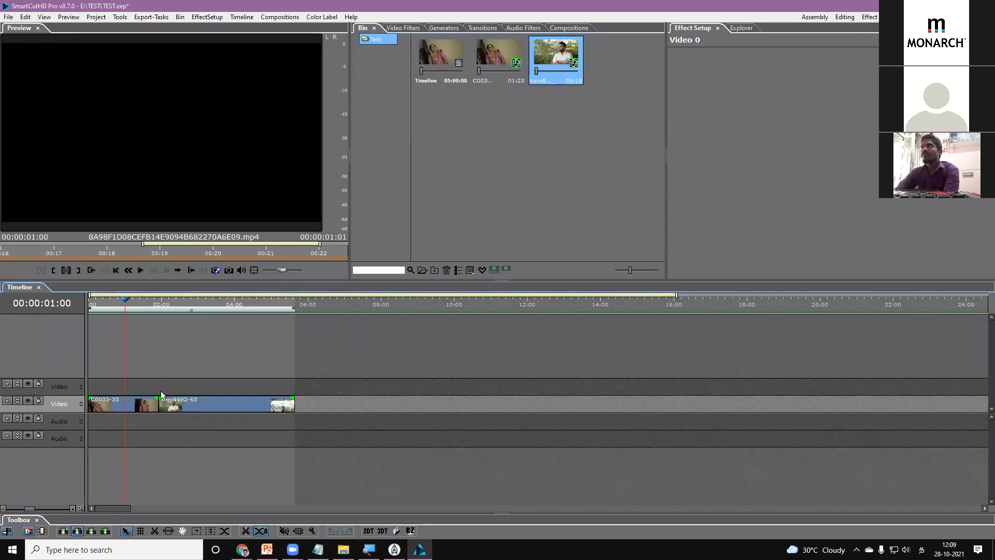
# Examine the transition library in both of its transition modes, browsing the Avi, English and Avi Filter groups including the corner light leaks.
pyautogui.click(482, 28)
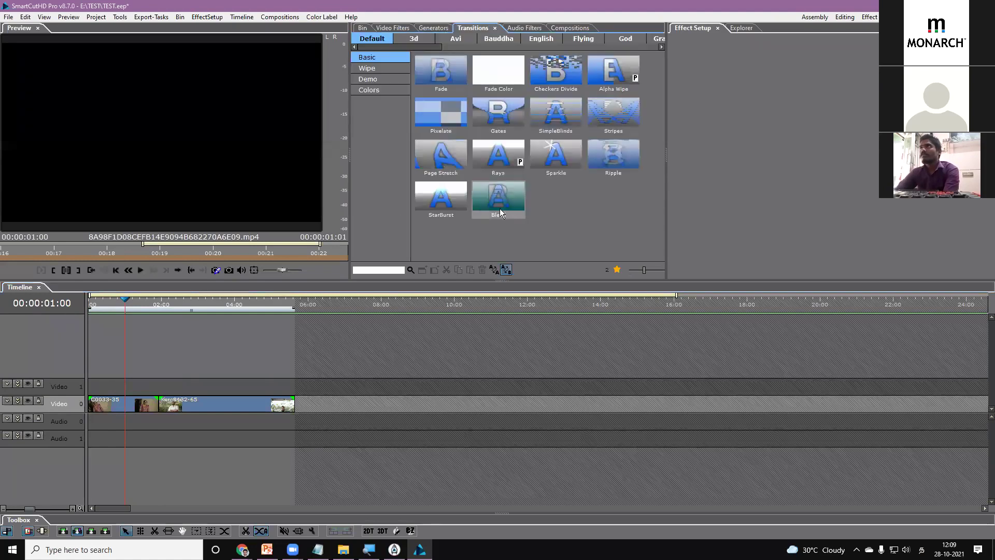
pyautogui.click(456, 39)
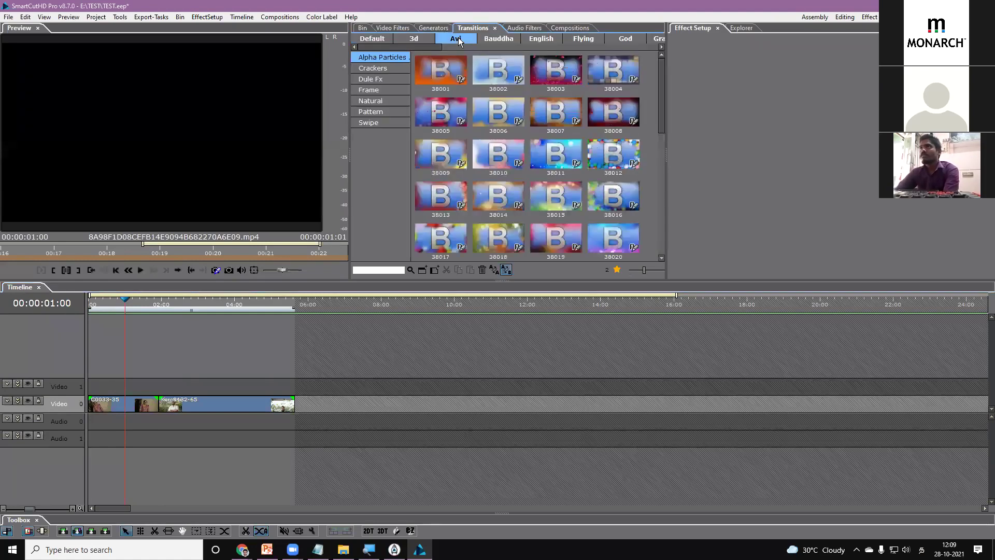
pyautogui.click(493, 274)
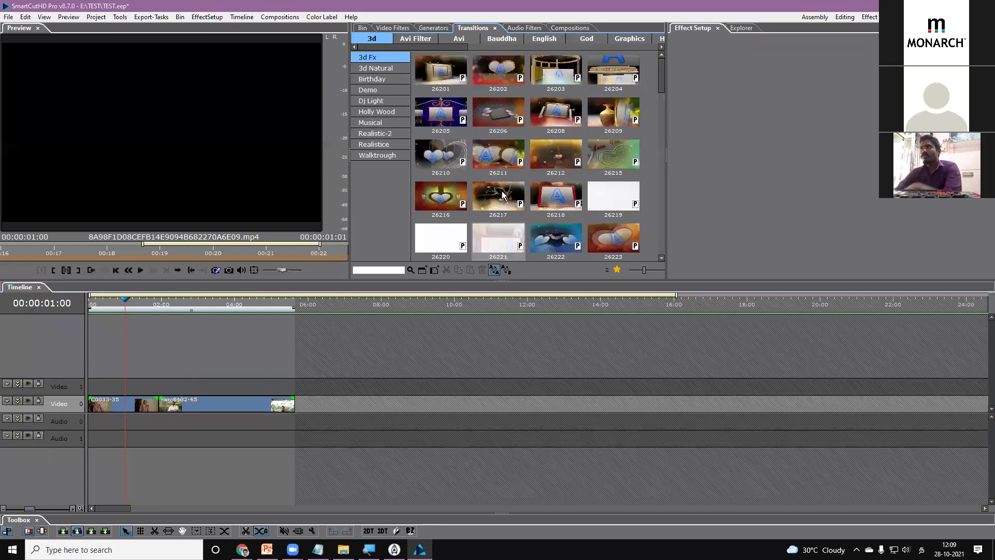
pyautogui.click(467, 39)
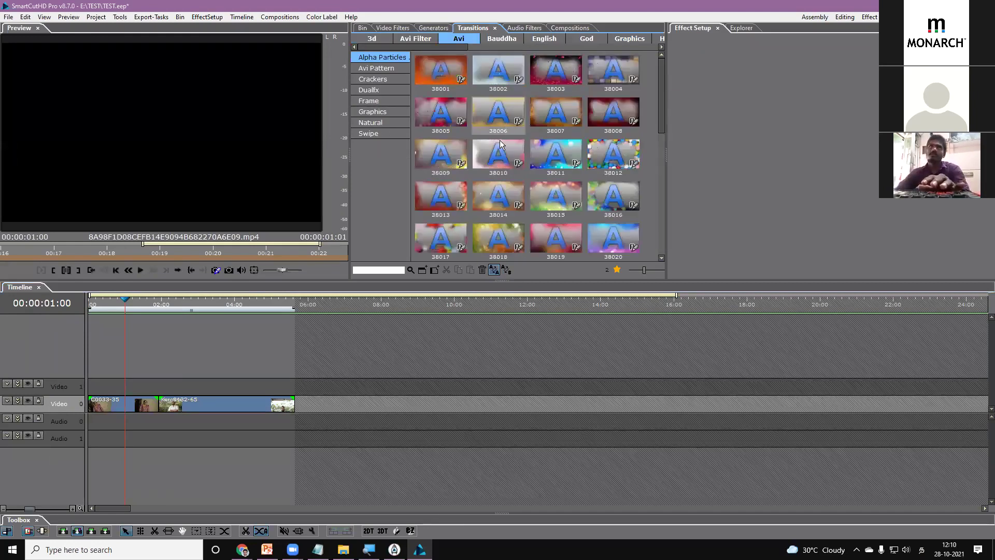
pyautogui.click(556, 42)
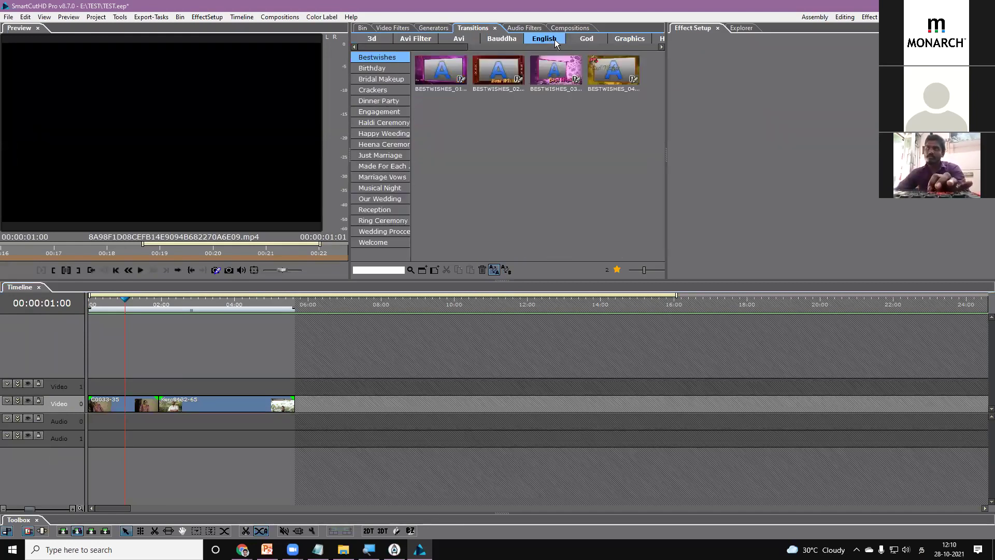
pyautogui.click(456, 39)
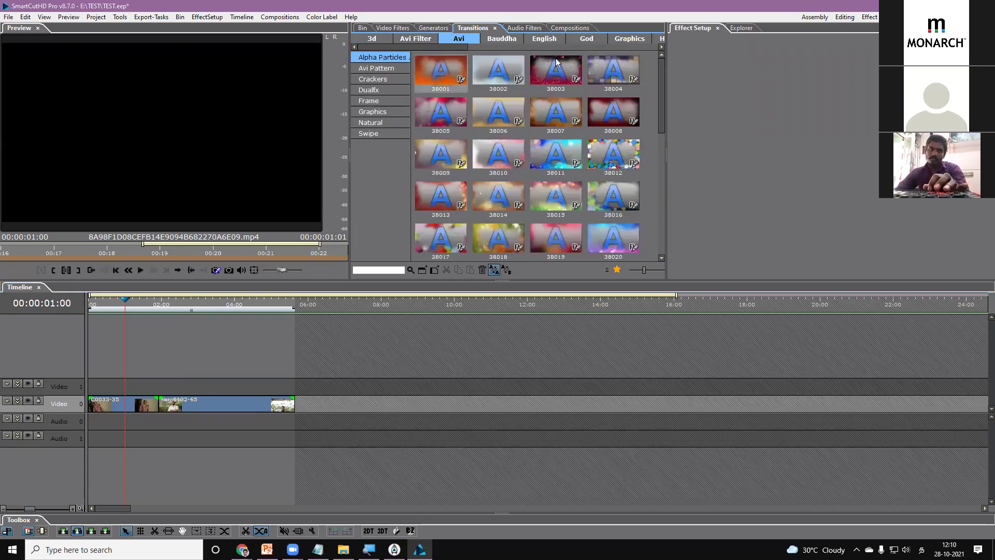
pyautogui.moveTo(414, 49); pyautogui.dragTo(368, 52)
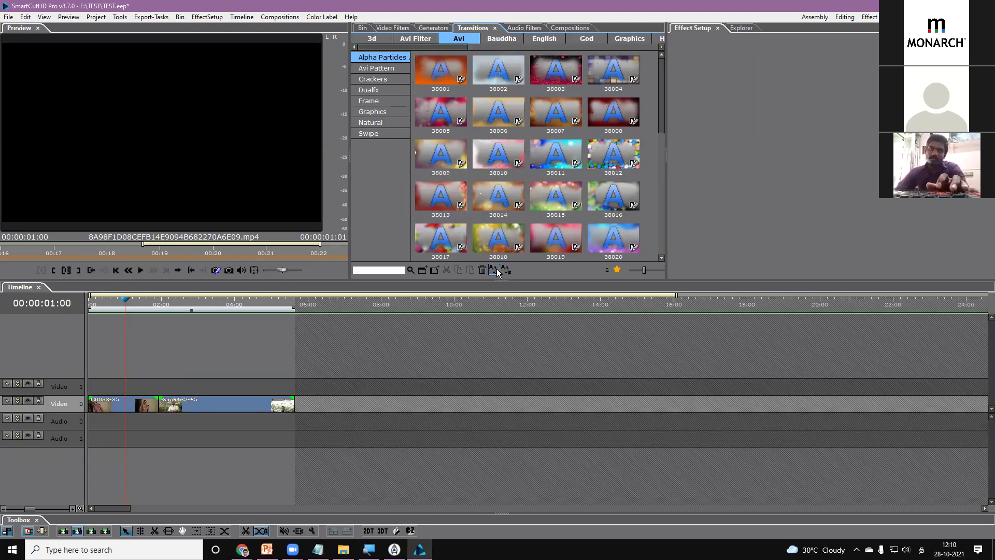
pyautogui.click(410, 40)
pyautogui.click(391, 79)
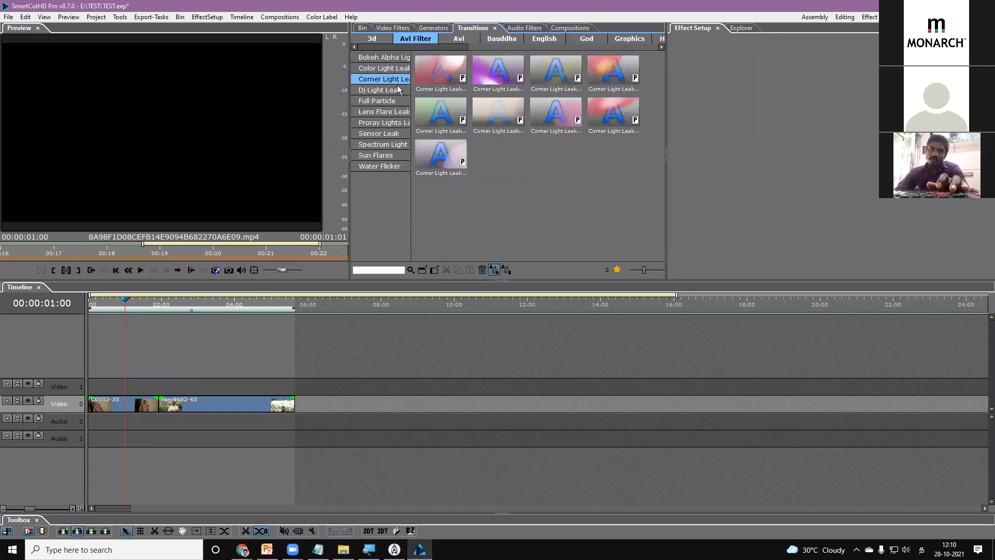
pyautogui.click(541, 41)
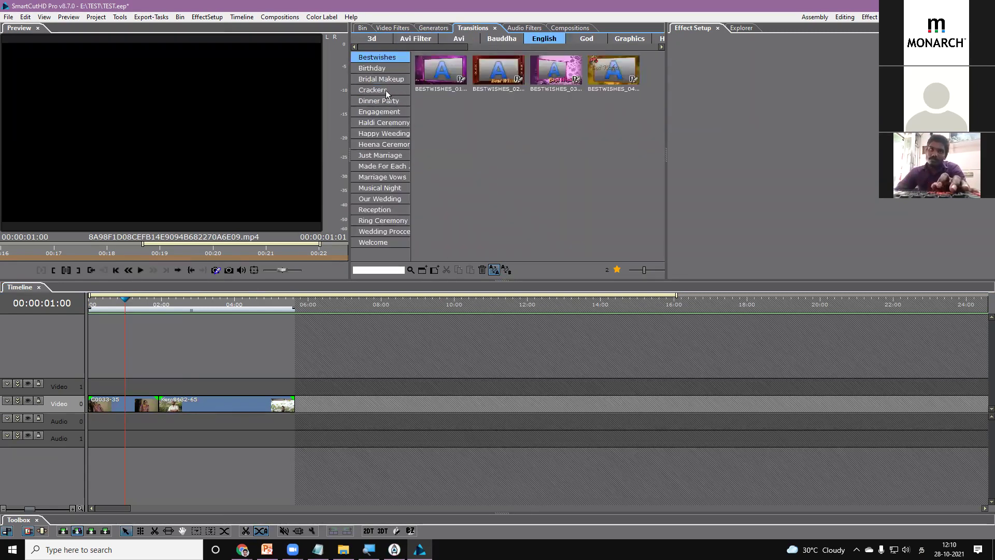
# Apply the Avi Frame transition 14755a at the cut between the two Video 0 clips and scrub through it.
pyautogui.click(452, 40)
pyautogui.click(384, 101)
pyautogui.moveTo(498, 113); pyautogui.dragTo(156, 407)
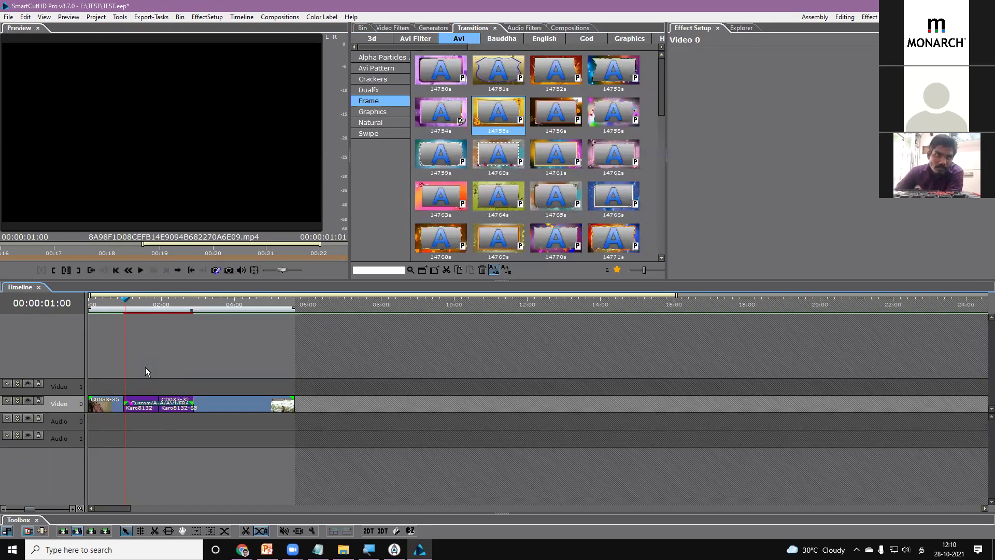
pyautogui.click(139, 307)
pyautogui.moveTo(141, 307); pyautogui.dragTo(177, 313)
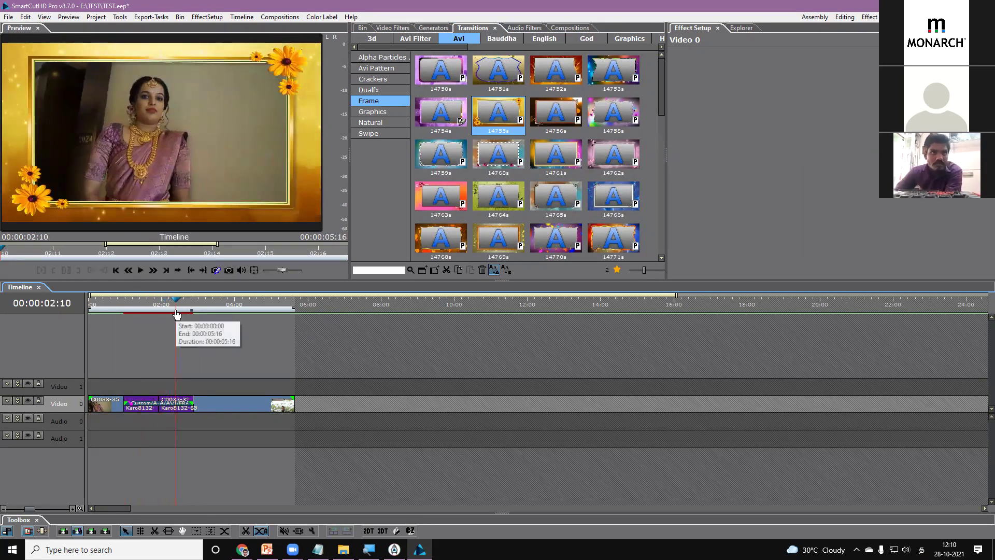
# Delete the frame transition and both clips from the Video 0 track.
pyautogui.click(168, 404)
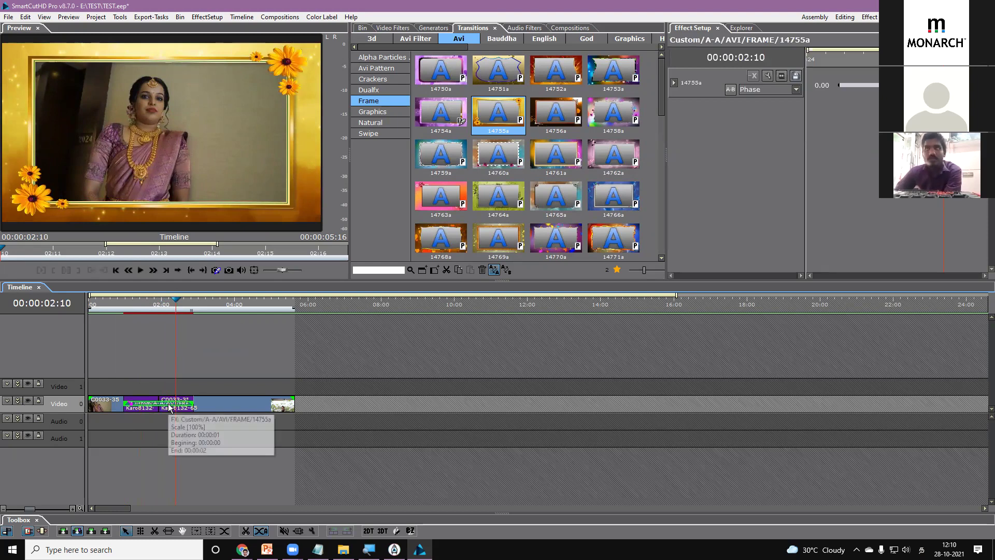
pyautogui.press('Delete')
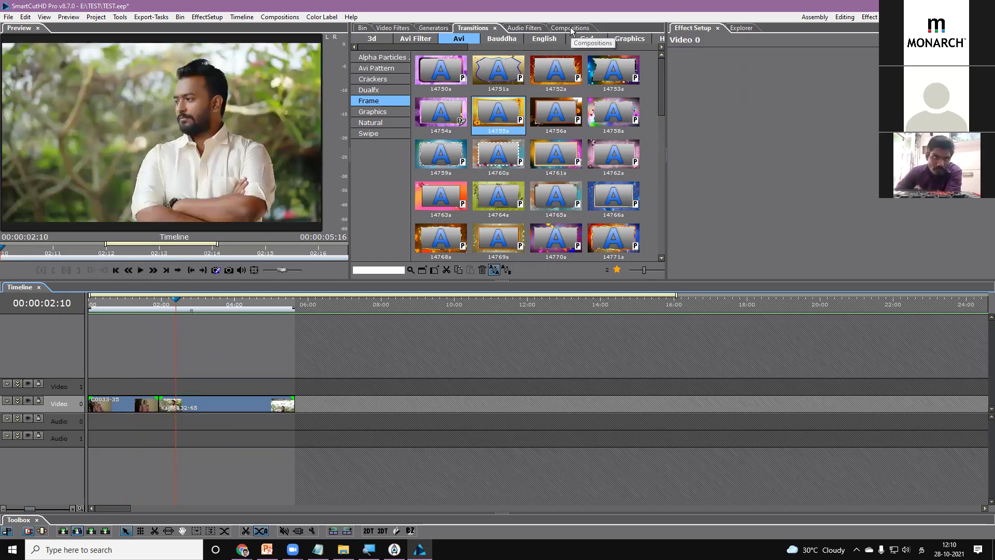
pyautogui.click(128, 406)
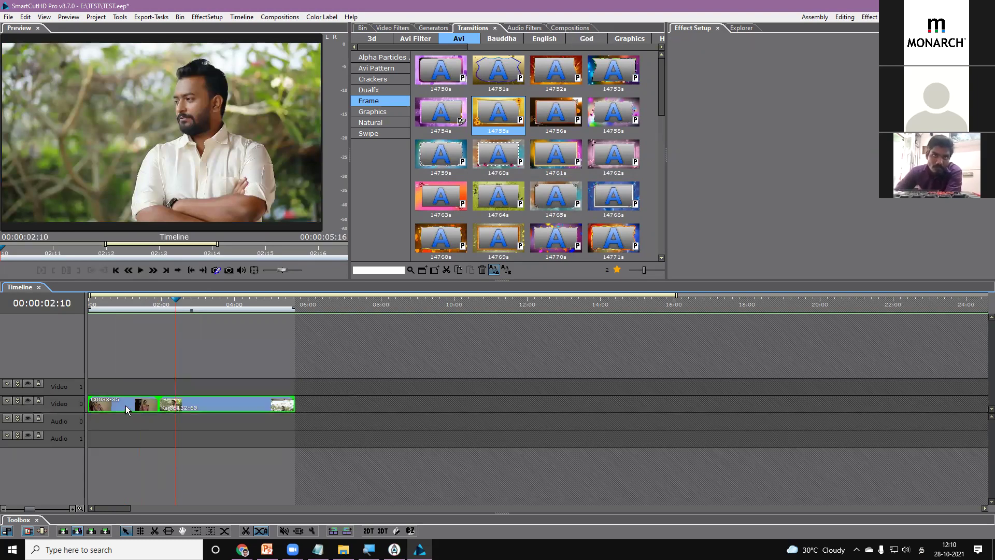
pyautogui.press('Delete')
# Start a media import into the bin and open the Pre-Wedding-Baroda folder inside CONTENT MATERIALS on drive E.
pyautogui.click(361, 28)
pyautogui.rightClick(478, 125)
pyautogui.click(500, 129)
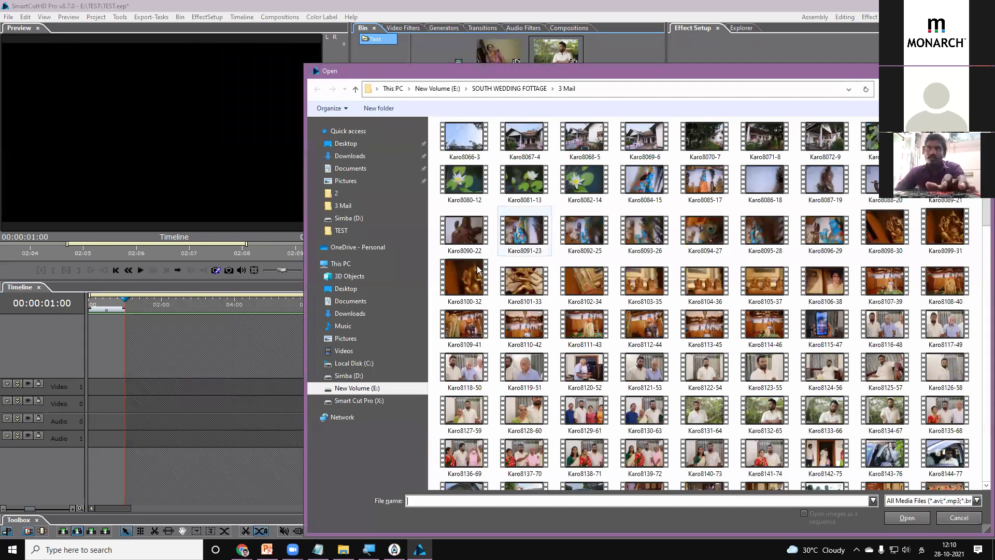
pyautogui.click(374, 402)
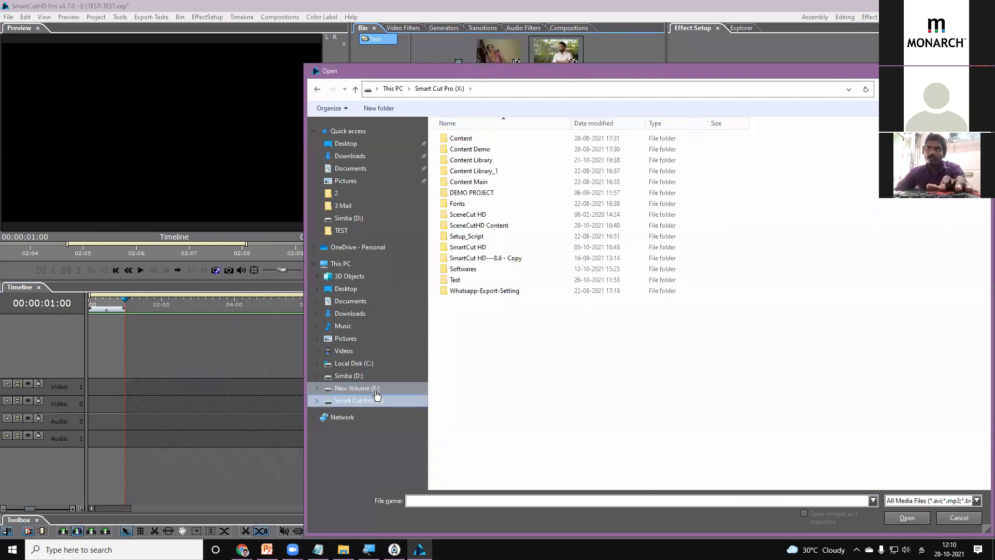
pyautogui.click(371, 389)
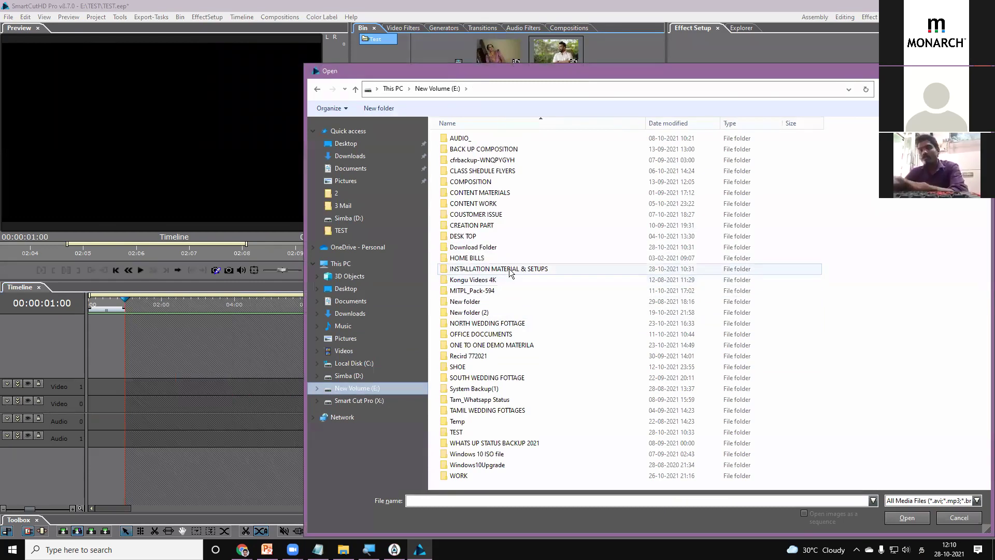
pyautogui.doubleClick(503, 194)
pyautogui.doubleClick(500, 171)
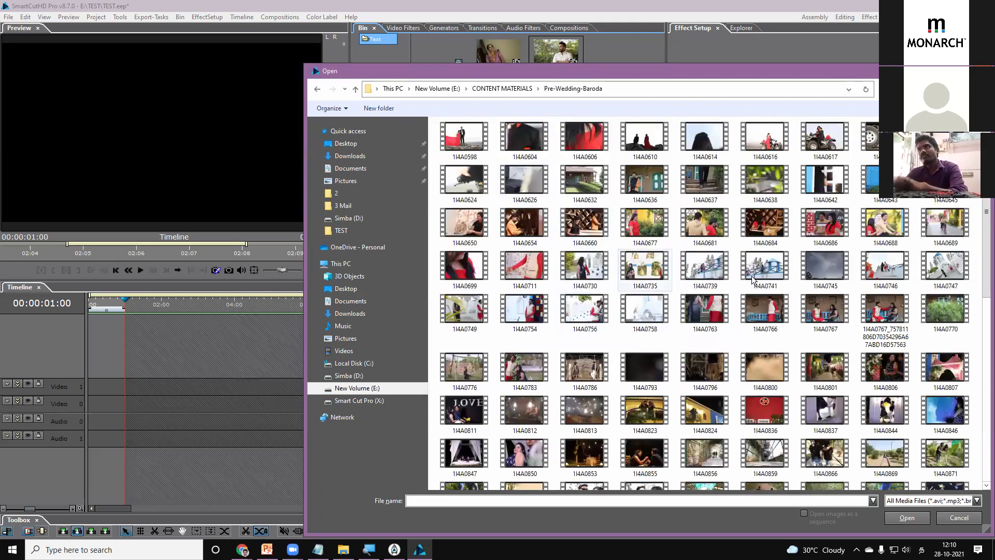
pyautogui.click(645, 140)
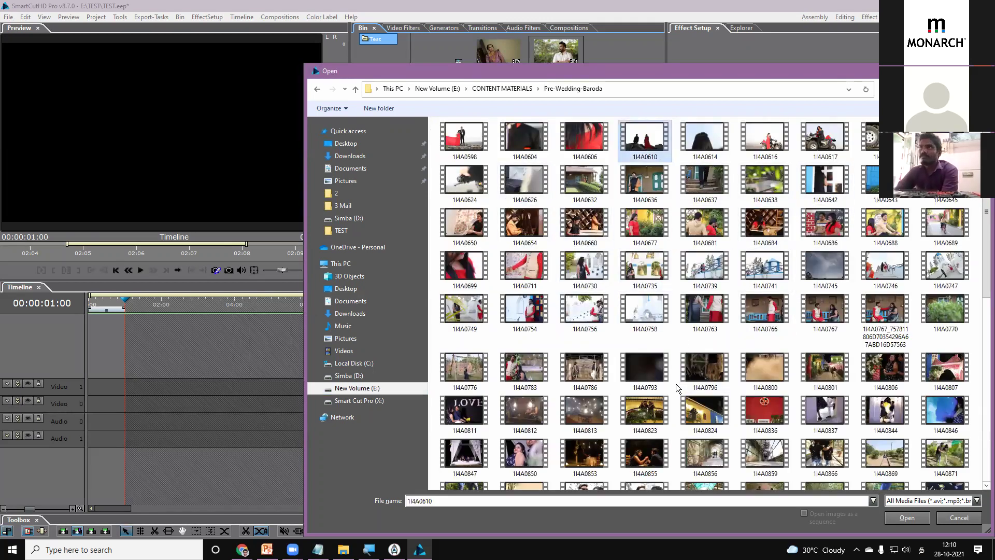
pyautogui.scroll(-5, 647, 363)
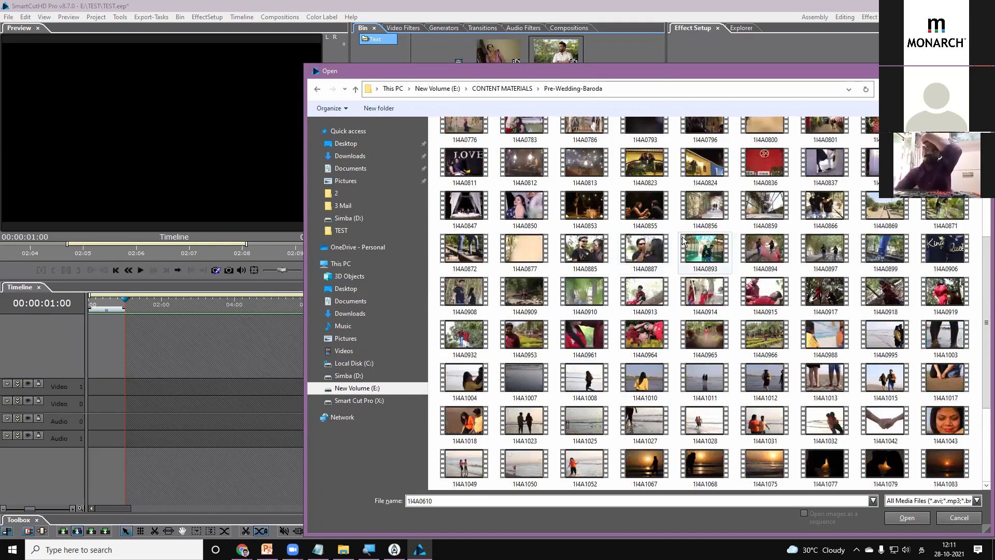
pyautogui.click(642, 218)
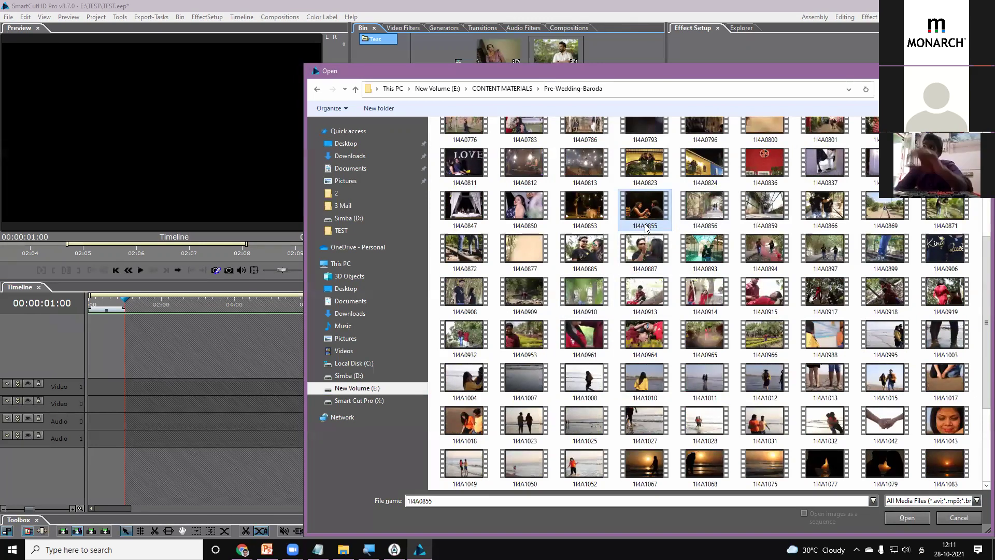
pyautogui.press('Up')
pyautogui.press('Left')
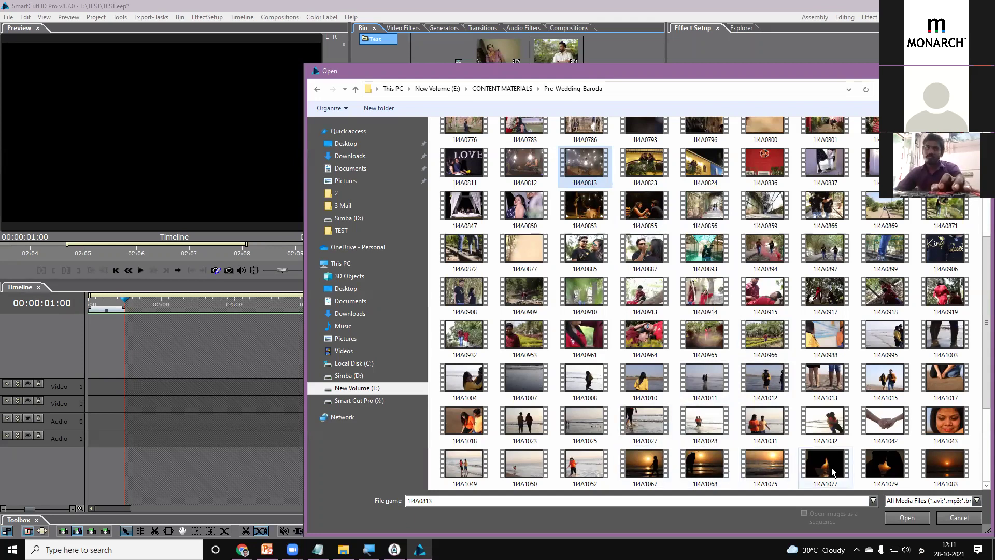
pyautogui.keyDown('shift'); pyautogui.click(864, 471); pyautogui.keyUp('shift')
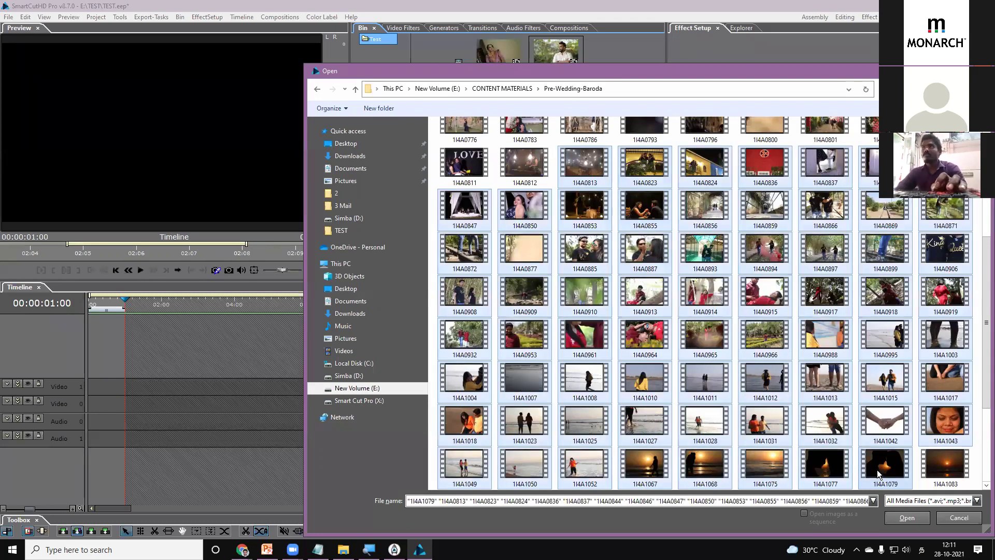
# Import the clips 1I4A0813, 1I4A0824, 1I4A0855, 1I4A0932, 1I4A1015, 1I4A1068 and 1I4A1079 into the Test bin.
pyautogui.click(601, 178)
pyautogui.keyDown('ctrl'); pyautogui.click(891, 468); pyautogui.keyUp('ctrl')
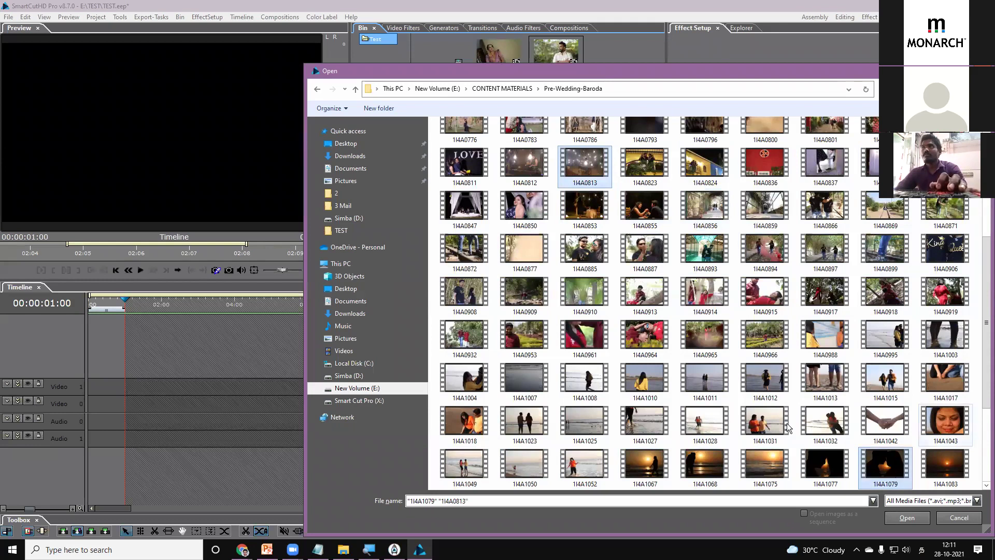
pyautogui.keyDown('ctrl'); pyautogui.click(705, 467); pyautogui.keyUp('ctrl')
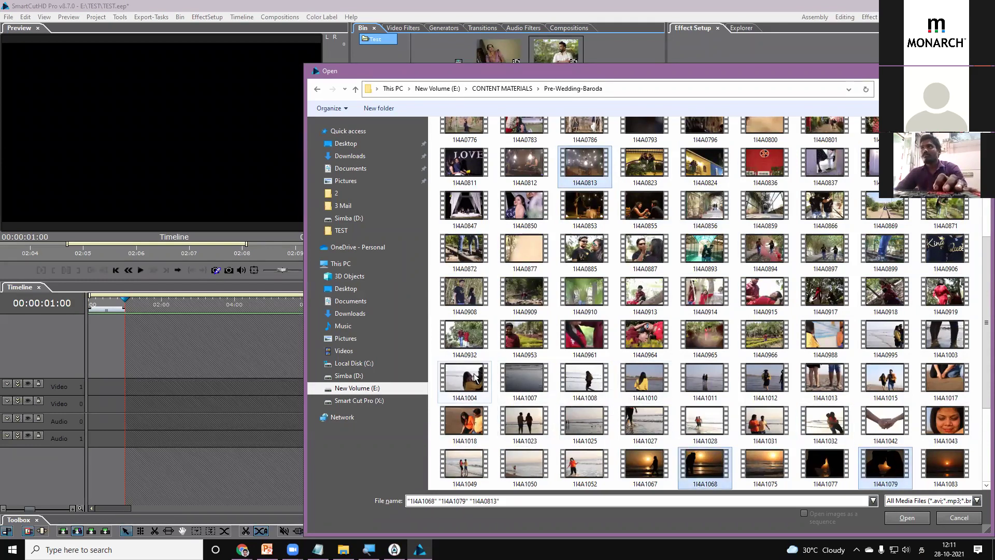
pyautogui.keyDown('ctrl'); pyautogui.click(464, 337); pyautogui.keyUp('ctrl')
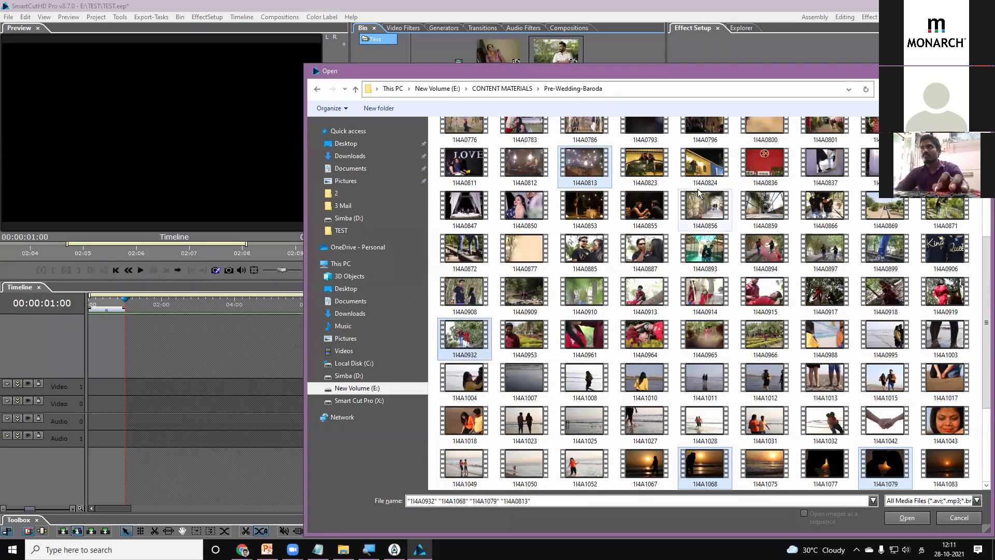
pyautogui.keyDown('ctrl'); pyautogui.click(706, 174); pyautogui.keyUp('ctrl')
pyautogui.keyDown('ctrl'); pyautogui.click(645, 207); pyautogui.keyUp('ctrl')
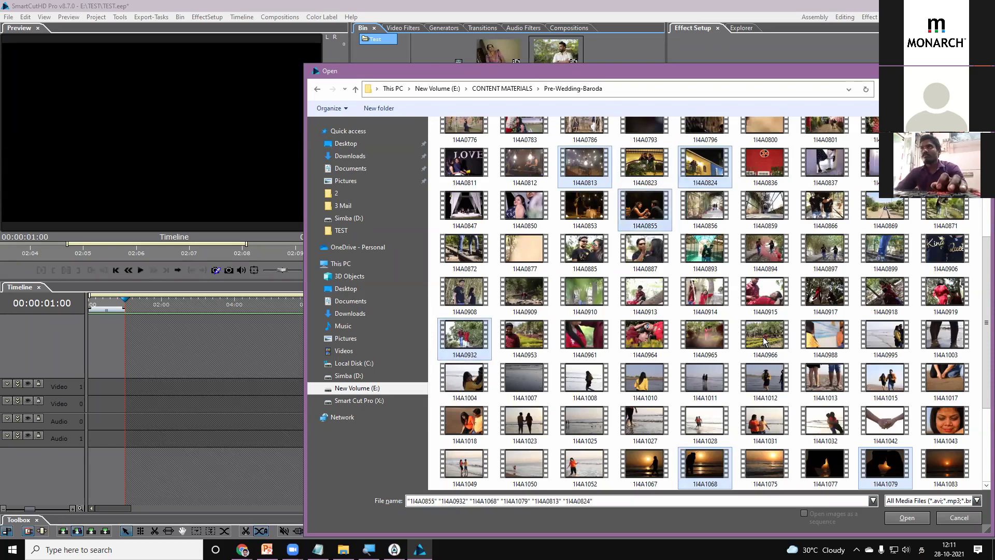
pyautogui.keyDown('ctrl'); pyautogui.click(885, 381); pyautogui.keyUp('ctrl')
pyautogui.click(906, 517)
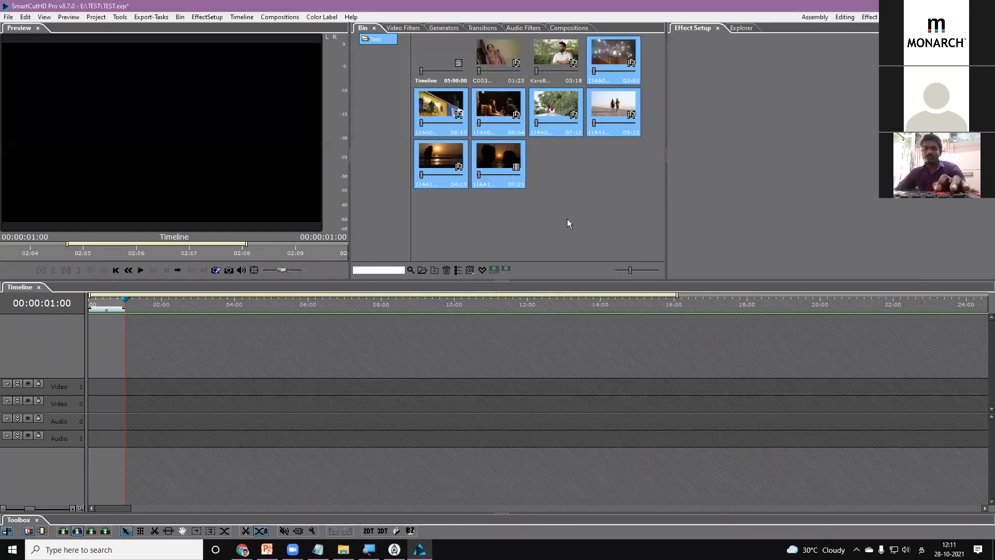
pyautogui.click(567, 219)
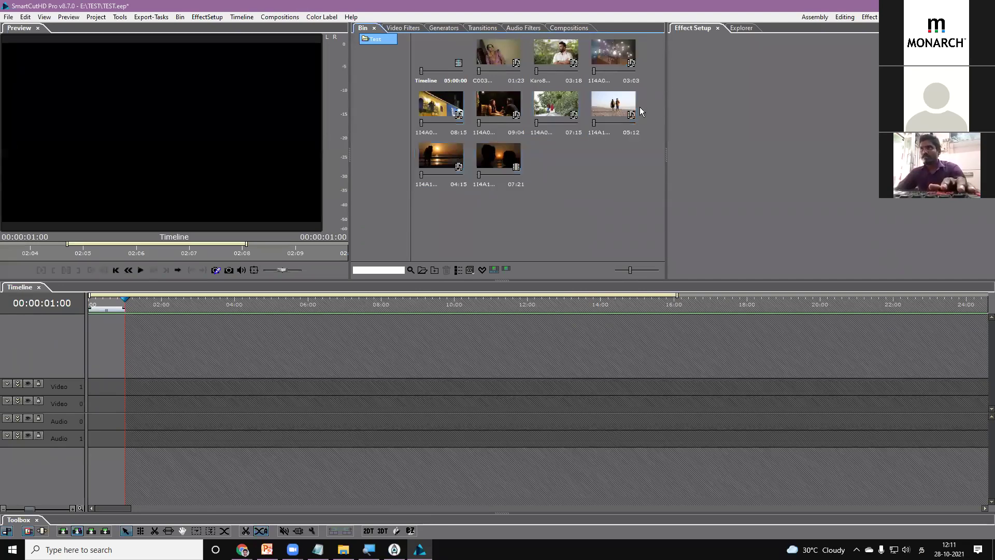
# Place clip 1I4A1015 at the start of the Video 0 track and clip 1I4A1079 directly after it.
pyautogui.moveTo(620, 108); pyautogui.dragTo(89, 403)
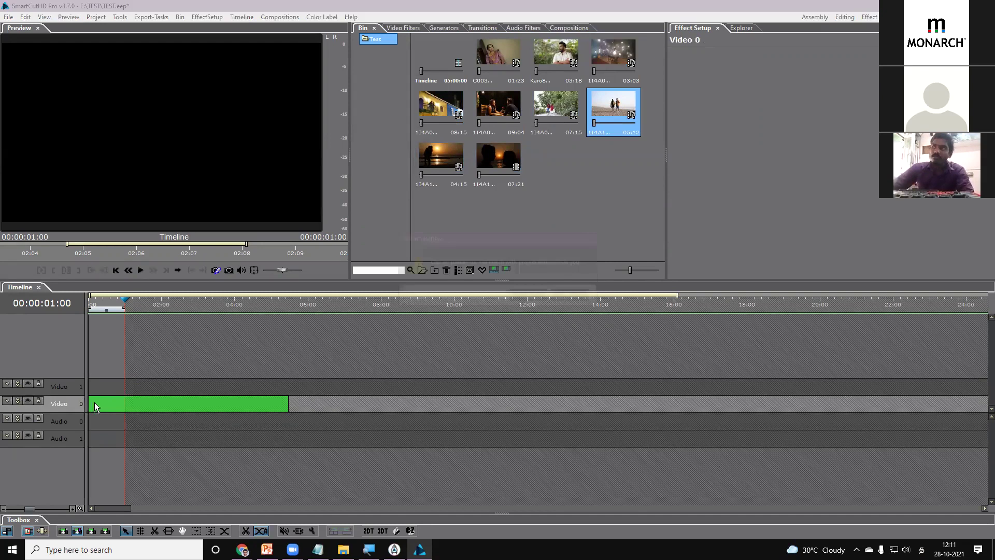
pyautogui.click(529, 296)
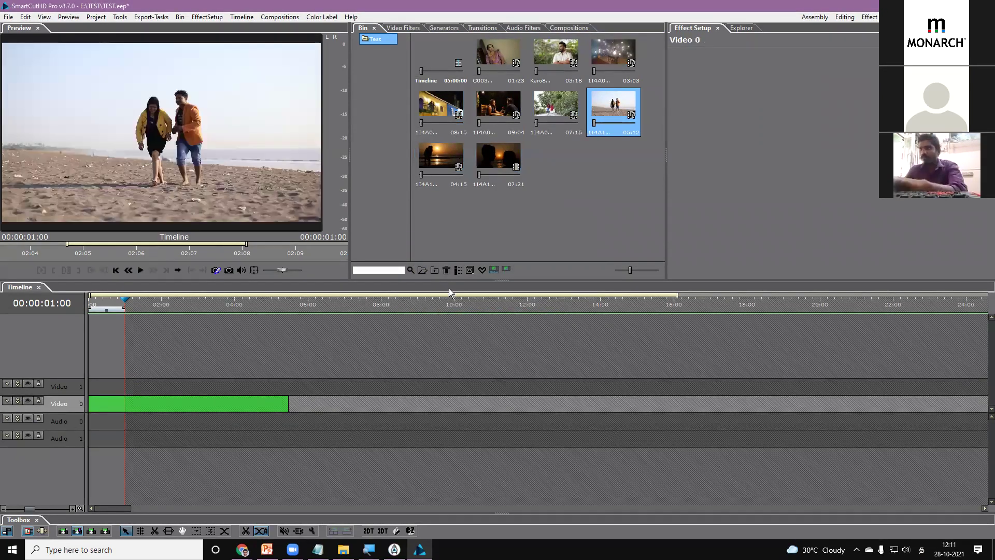
pyautogui.click(614, 55)
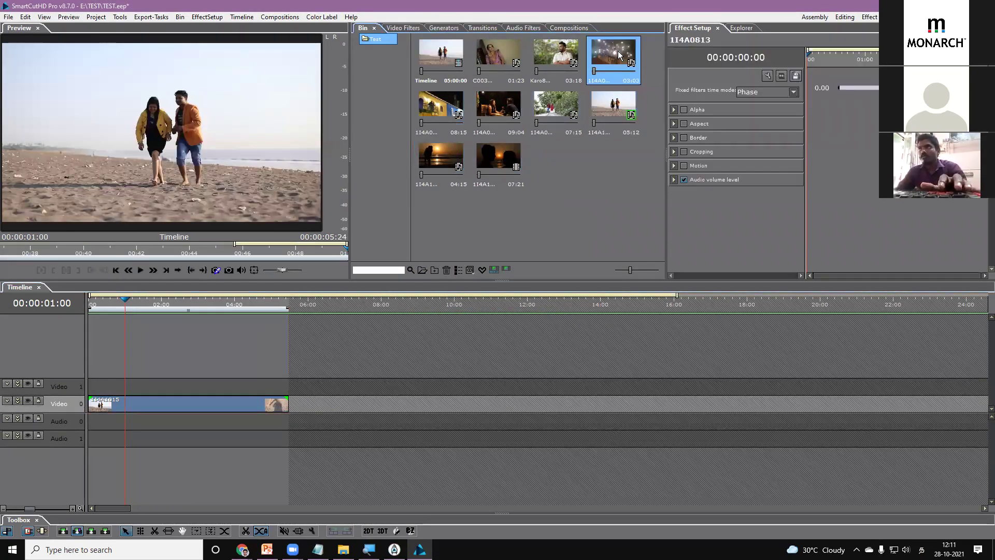
pyautogui.click(492, 155)
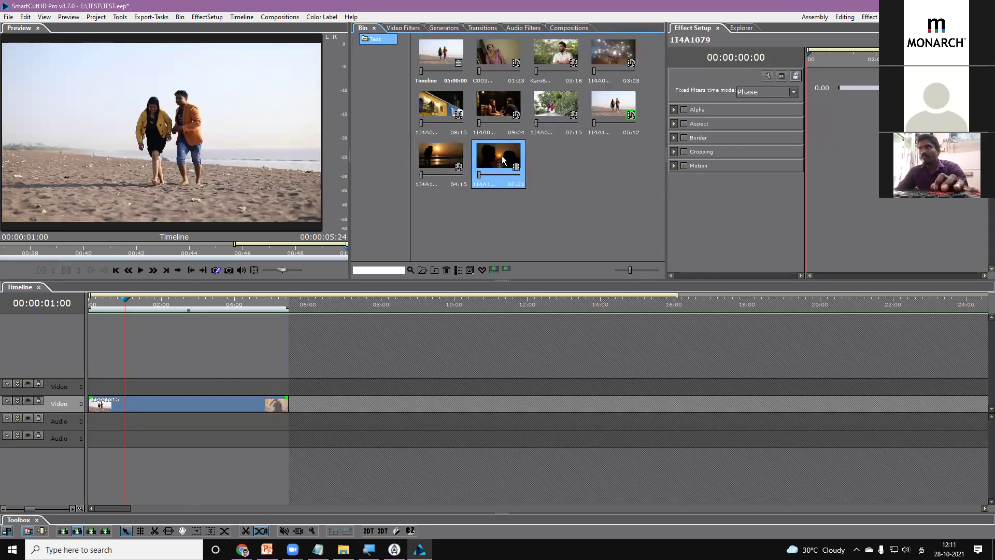
pyautogui.moveTo(509, 177); pyautogui.dragTo(293, 409)
# Trim the start of clip 1I4A1015 to 00:00:01:34 and shorten its end so the clip is about 43 frames long.
pyautogui.click(289, 308)
pyautogui.moveTo(289, 308); pyautogui.dragTo(160, 314)
pyautogui.moveTo(86, 404); pyautogui.dragTo(149, 405)
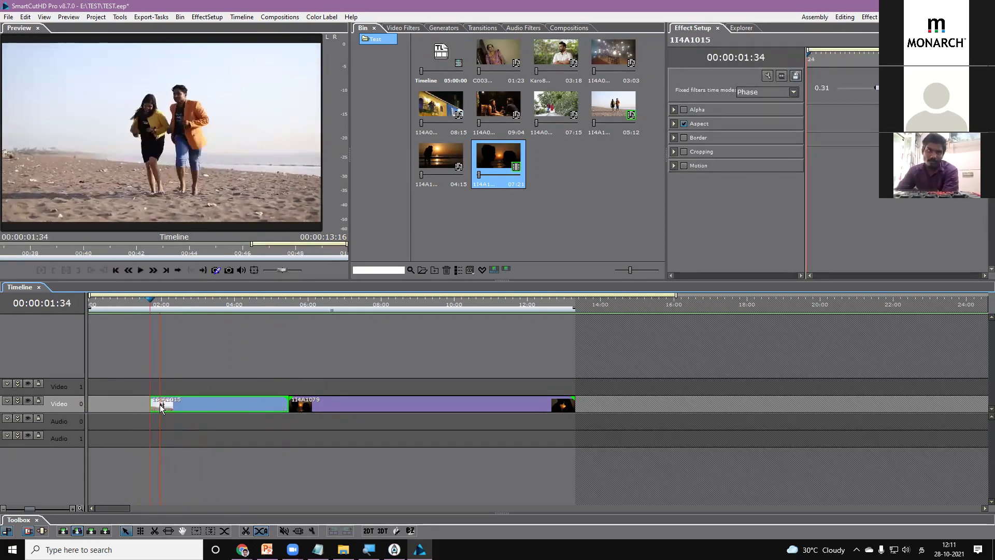
pyautogui.moveTo(288, 403); pyautogui.dragTo(179, 404)
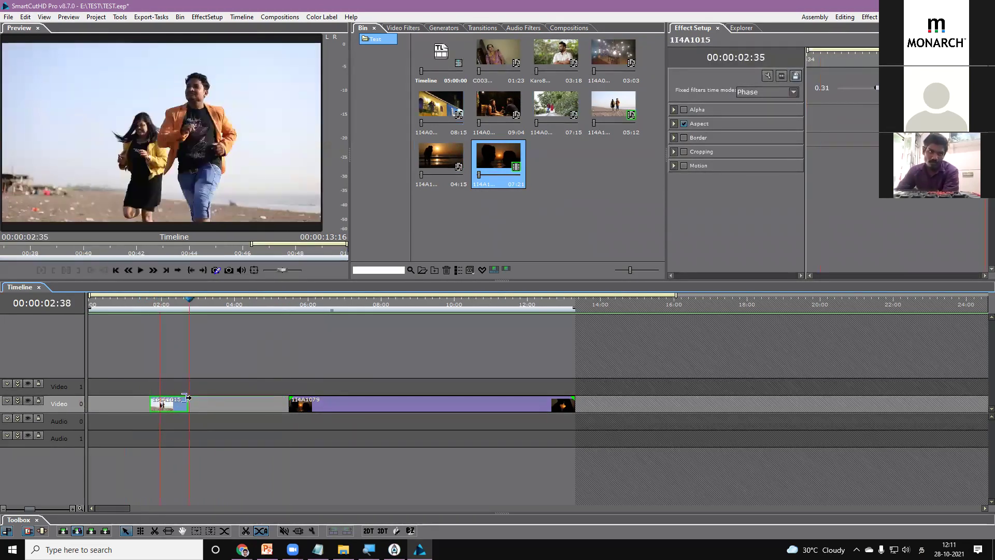
# Trim clip 1I4A1079 to about 00:00:01:05 long against 1I4A1015 and close the gap at the start of Video 0.
pyautogui.moveTo(291, 406); pyautogui.dragTo(317, 404)
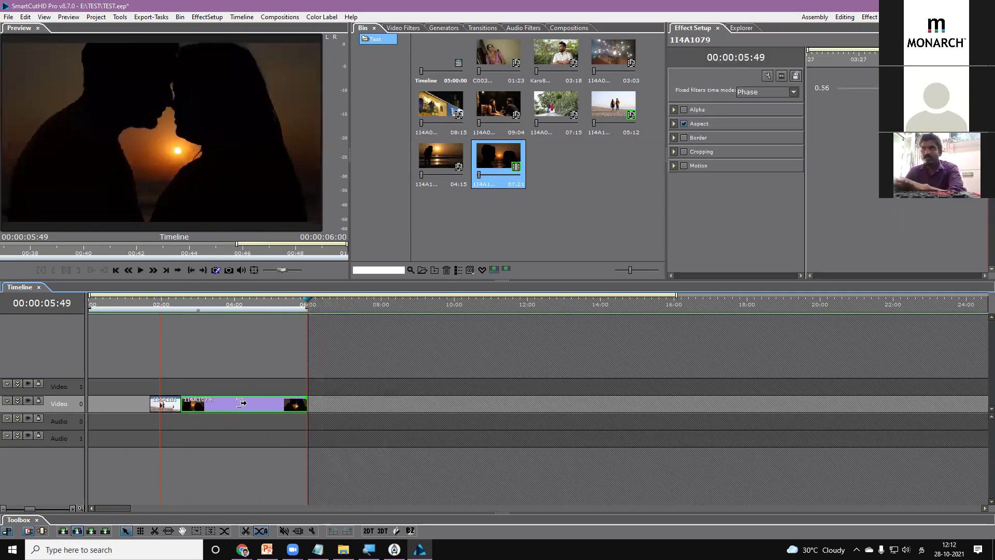
pyautogui.click(129, 409)
pyautogui.press('Delete')
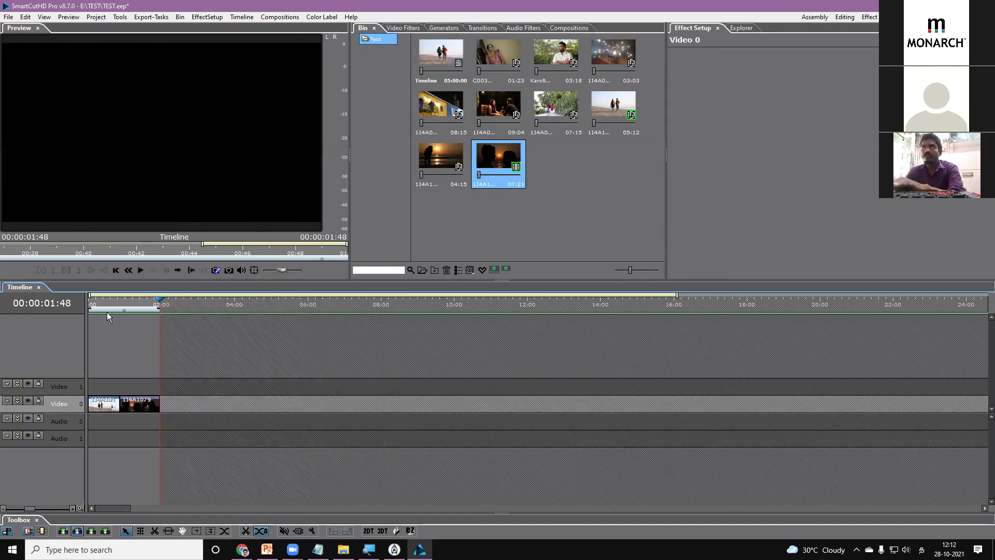
# Set the playhead at the cut between the two clips and show the Transition compositions with wider group and item lists.
pyautogui.click(106, 309)
pyautogui.moveTo(105, 307); pyautogui.dragTo(120, 312)
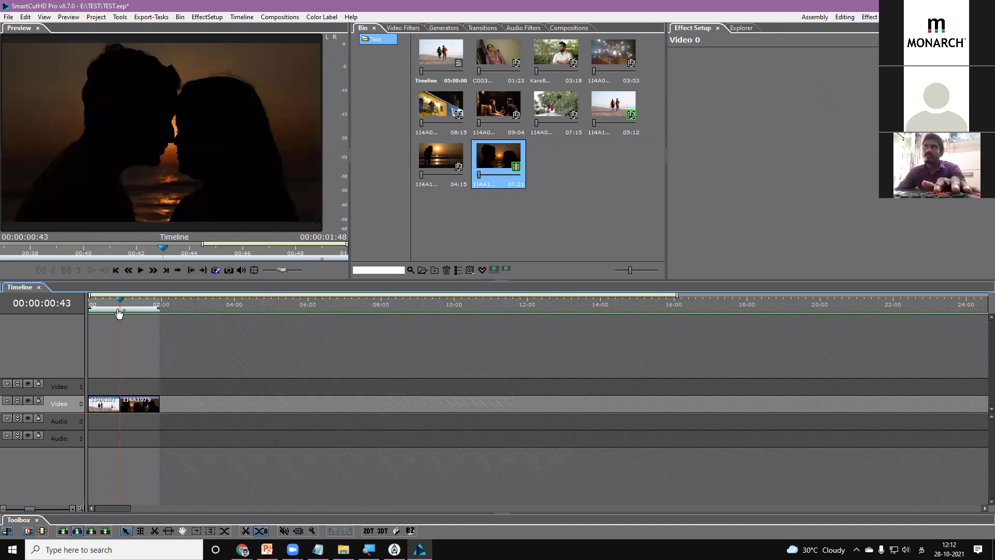
pyautogui.click(560, 29)
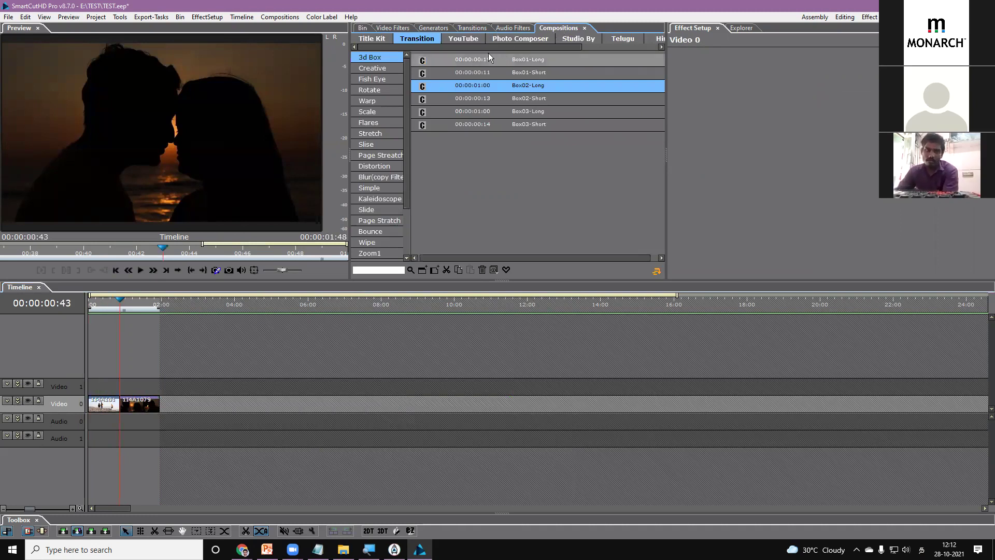
pyautogui.click(667, 155)
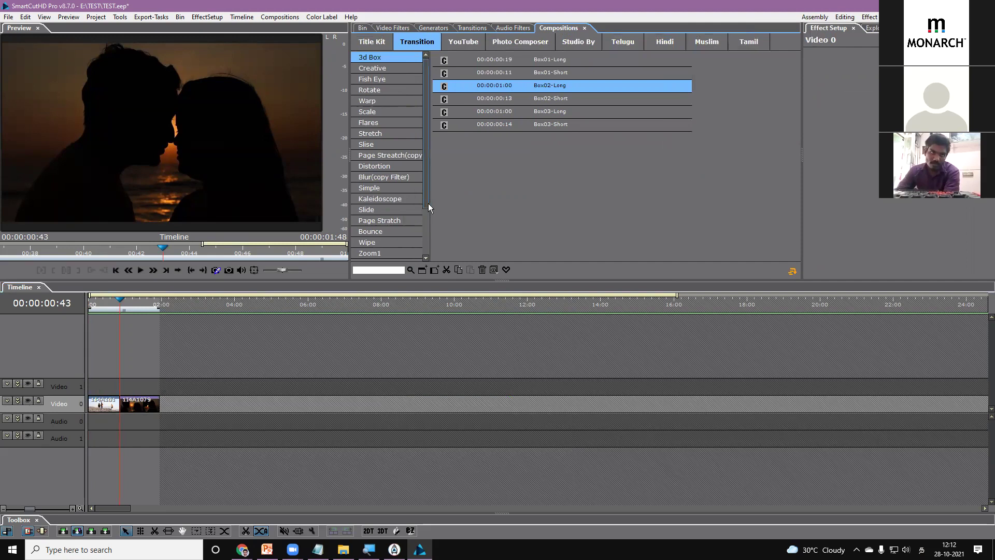
pyautogui.moveTo(428, 203); pyautogui.dragTo(539, 203)
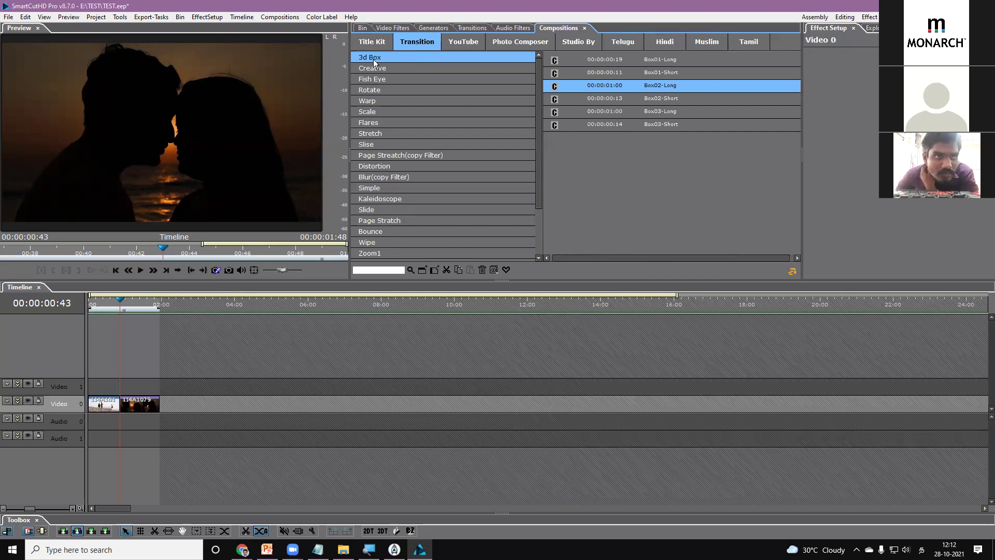
# Insert the 3d Box transition composition Box02-Long at the cut between the two clips, 00:00:00:43.
pyautogui.click(111, 307)
pyautogui.moveTo(111, 306); pyautogui.dragTo(112, 308)
pyautogui.press('pagedown')
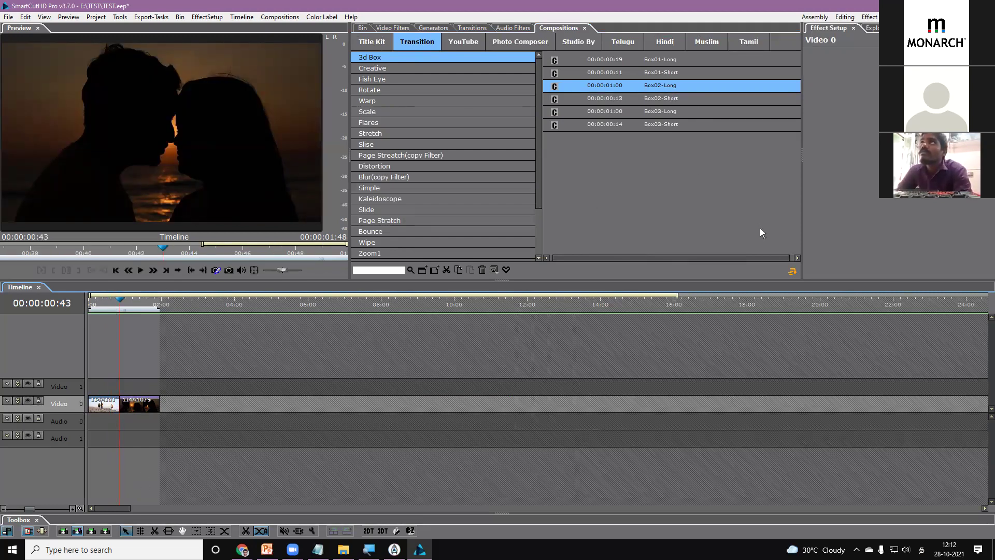
pyautogui.click(791, 272)
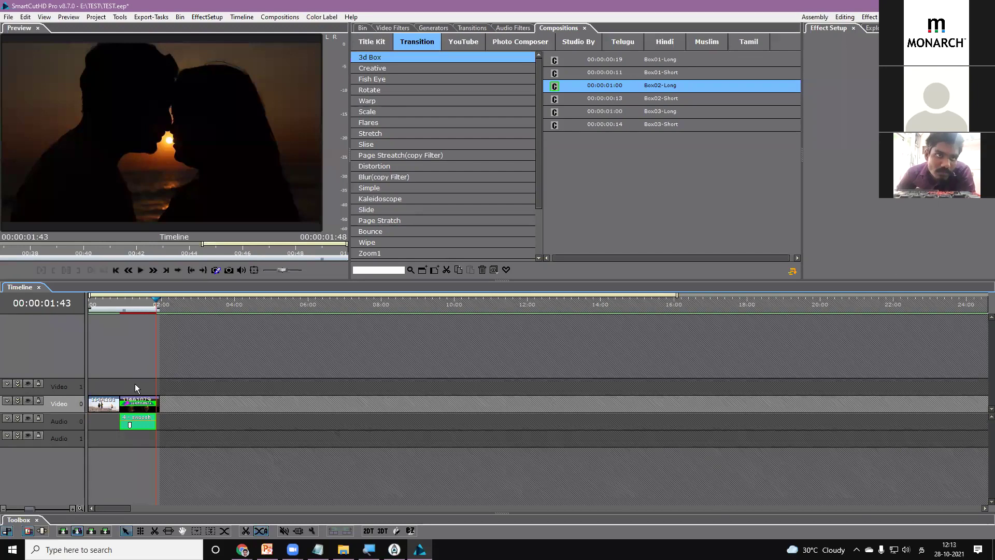
# Reposition the transition and its swoosh sound earlier so the sound's marker lines up with the cut.
pyautogui.click(120, 301)
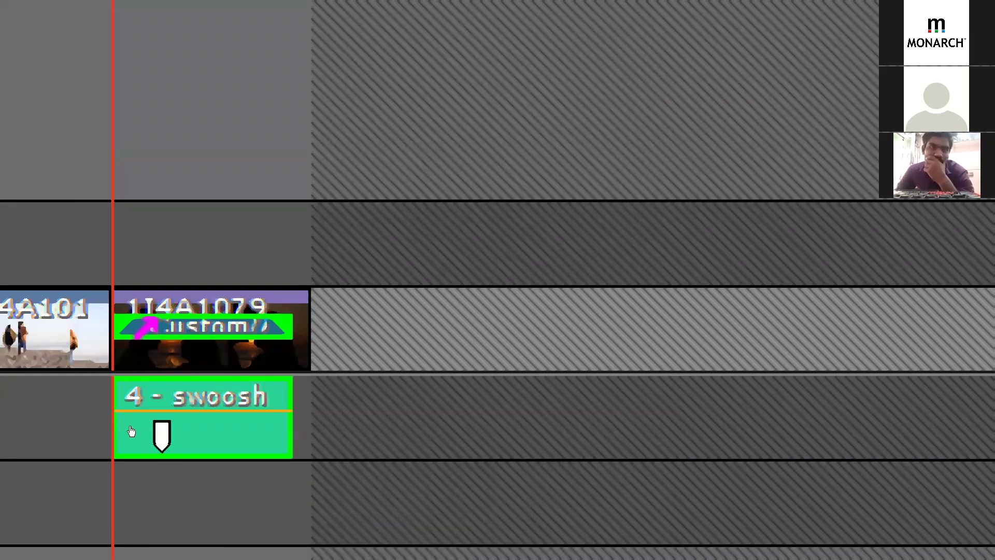
pyautogui.click(140, 422)
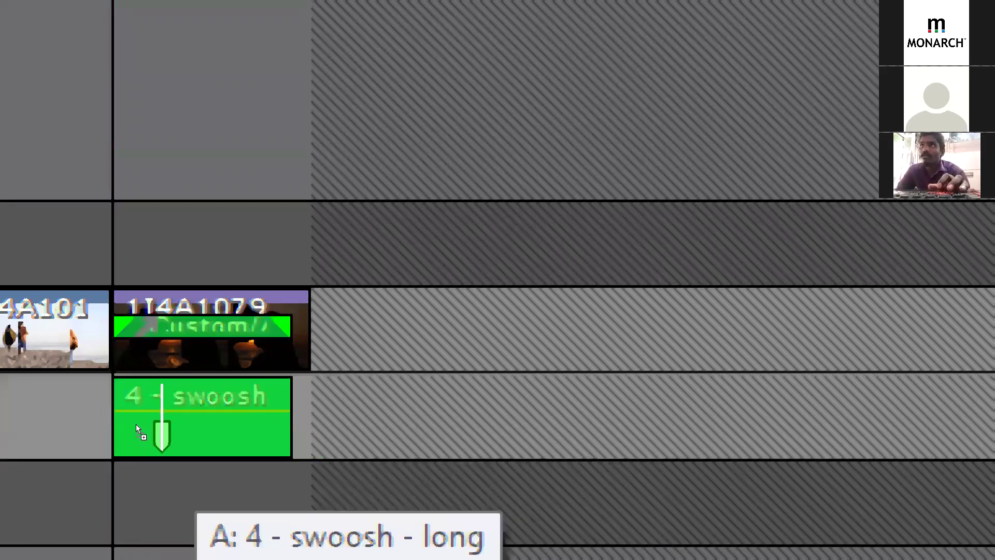
pyautogui.hotkey('ctrl', 'v')
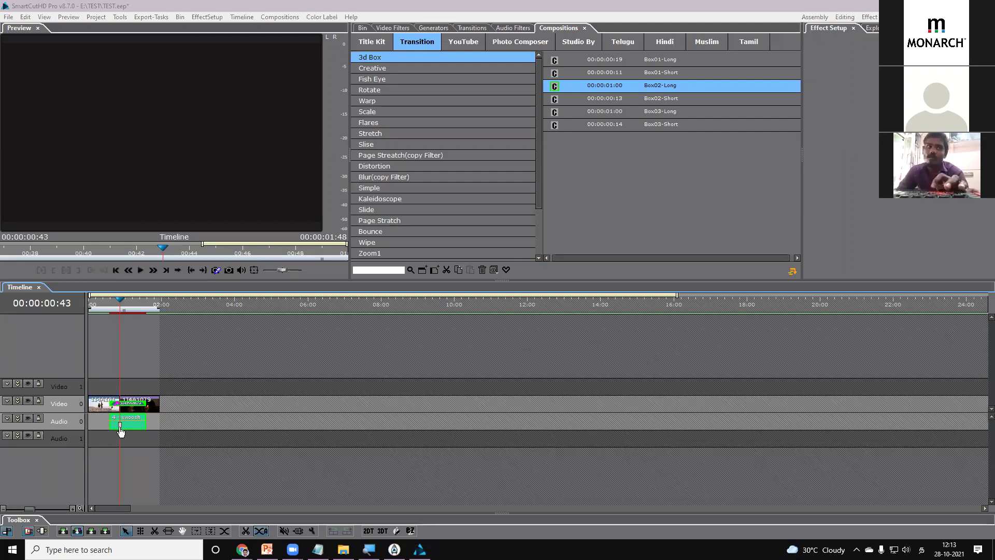
# Expand the Video 0 track into its A, FX and B rows and play back the transition.
pyautogui.moveTo(121, 433)
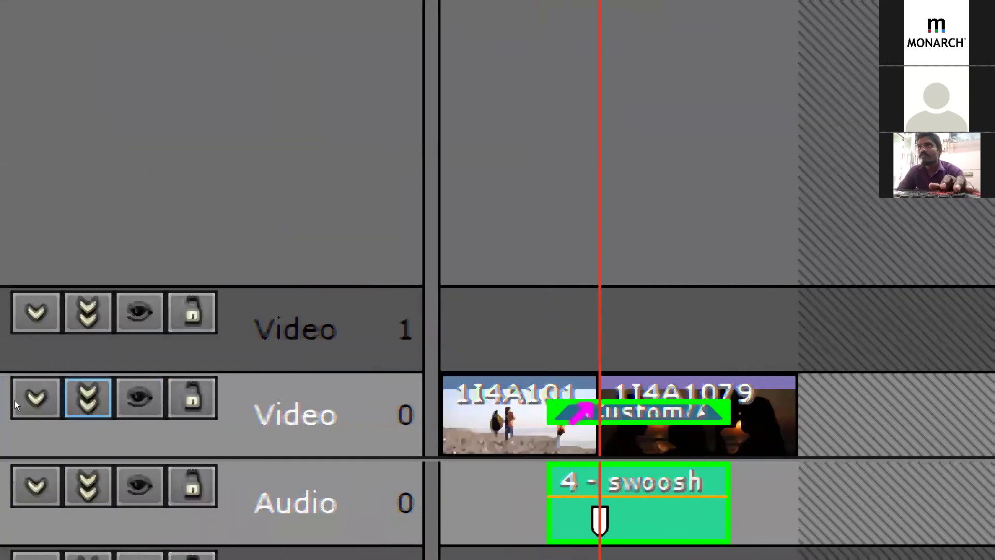
pyautogui.click(88, 398)
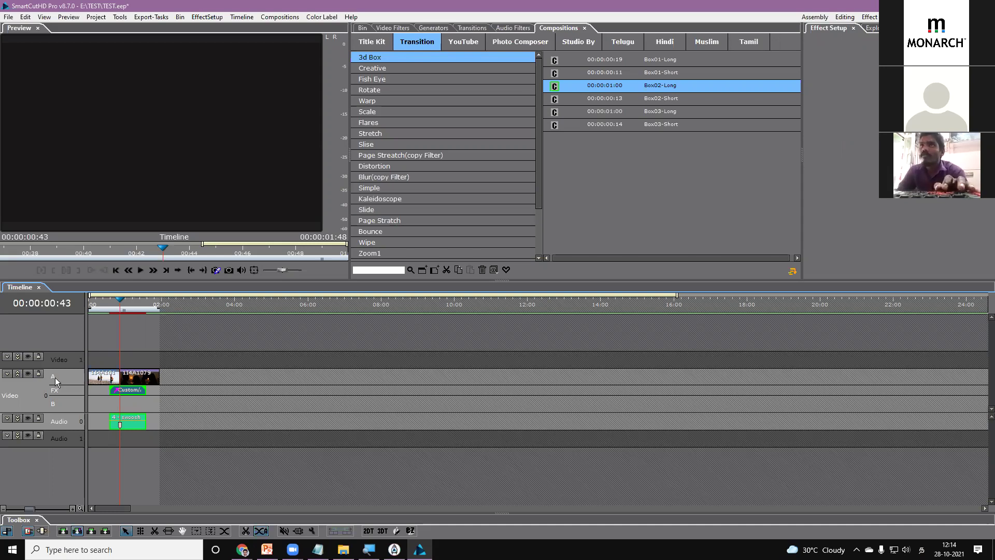
pyautogui.press('space')
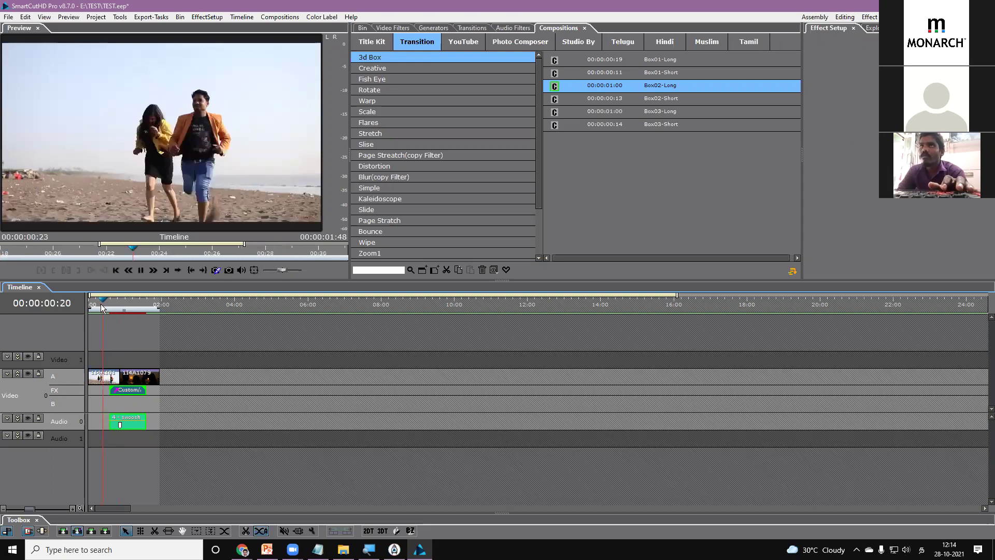
pyautogui.press('space')
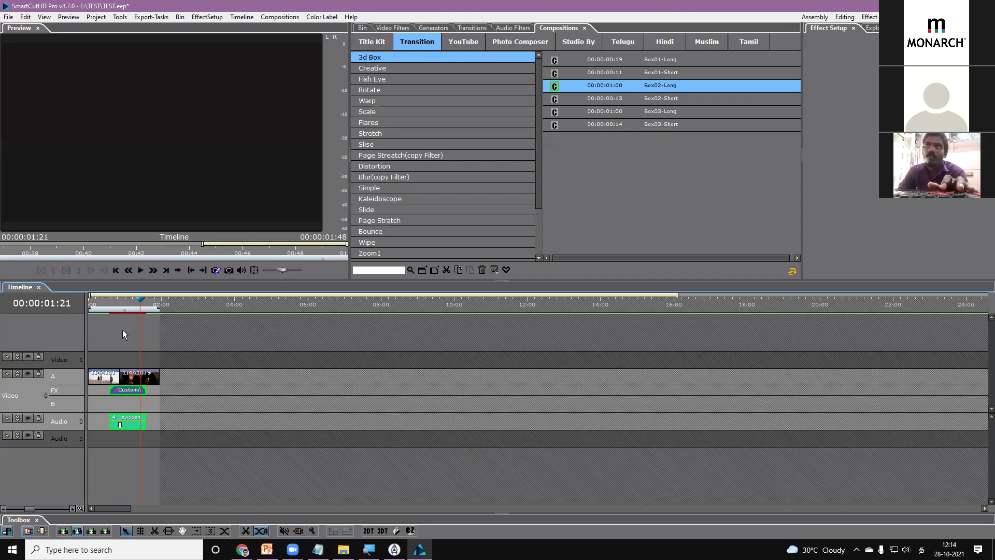
# Move clip 1I4A1079 to the B row of Video 0, starting with the transition, and play back the overlap.
pyautogui.click(144, 377)
pyautogui.moveTo(143, 379); pyautogui.dragTo(132, 404)
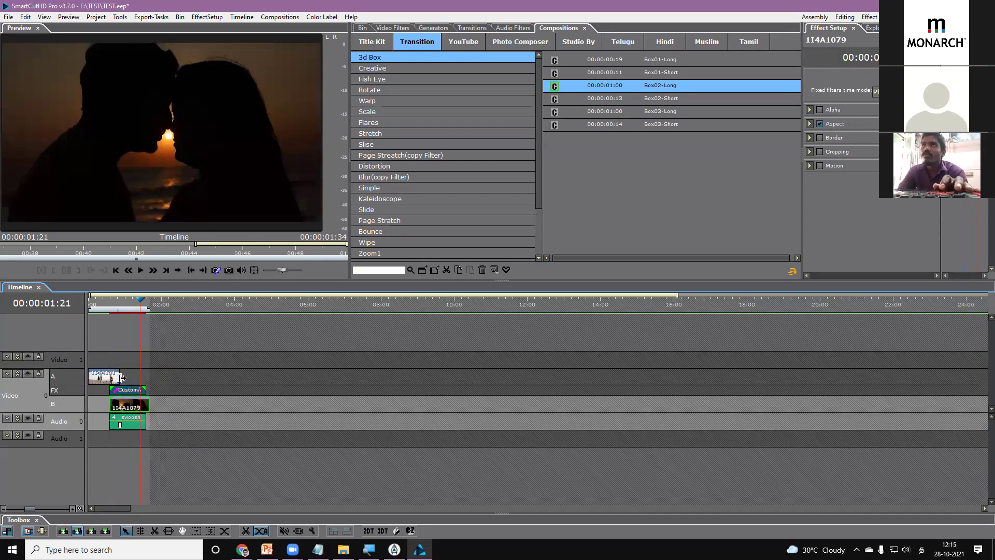
pyautogui.press('space')
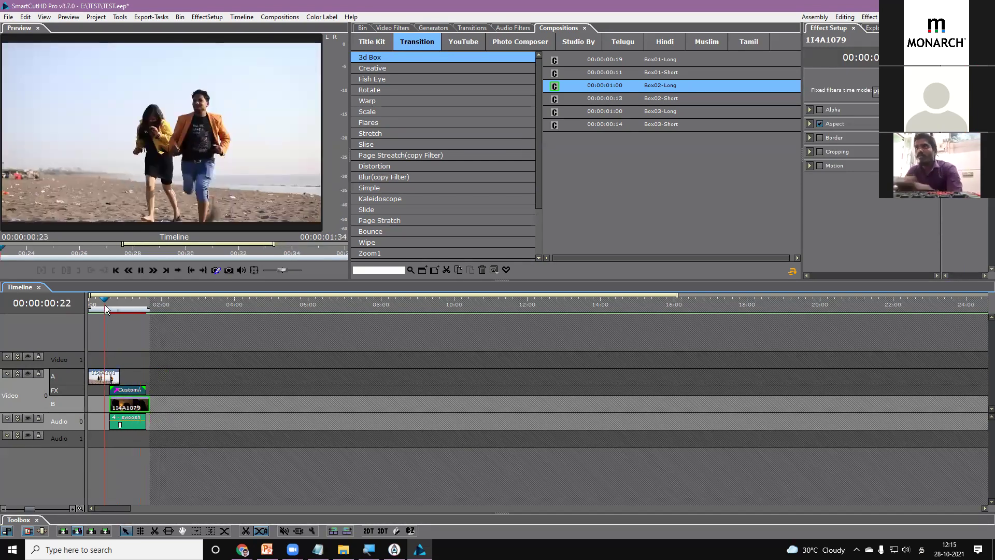
pyautogui.click(105, 305)
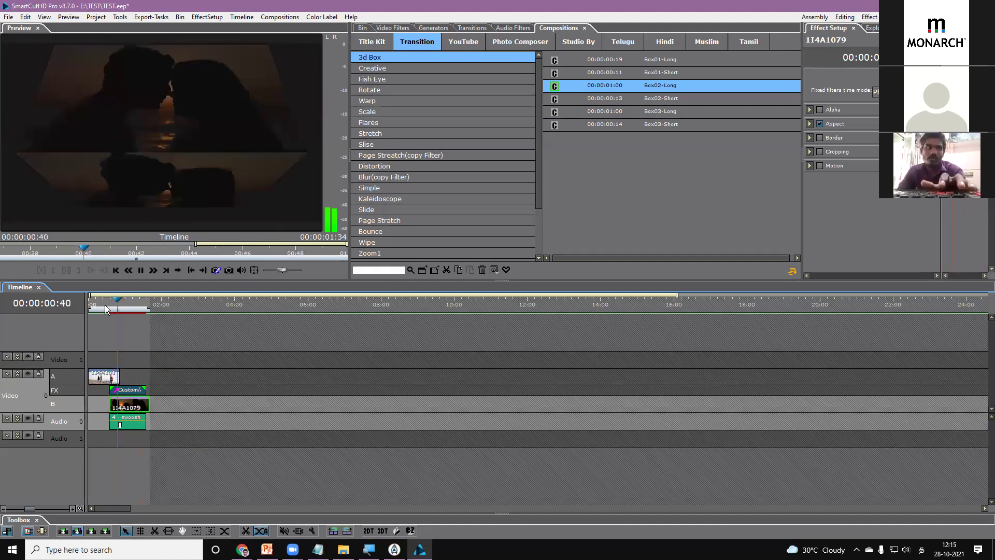
# Extend clip 1I4A1015 to the transition's end and clip 1I4A1079 to about 00:00:02:40, and play back the transition.
pyautogui.click(105, 305)
pyautogui.press('space')
pyautogui.press('space')
pyautogui.moveTo(119, 379); pyautogui.dragTo(146, 383)
pyautogui.moveTo(149, 404); pyautogui.dragTo(191, 405)
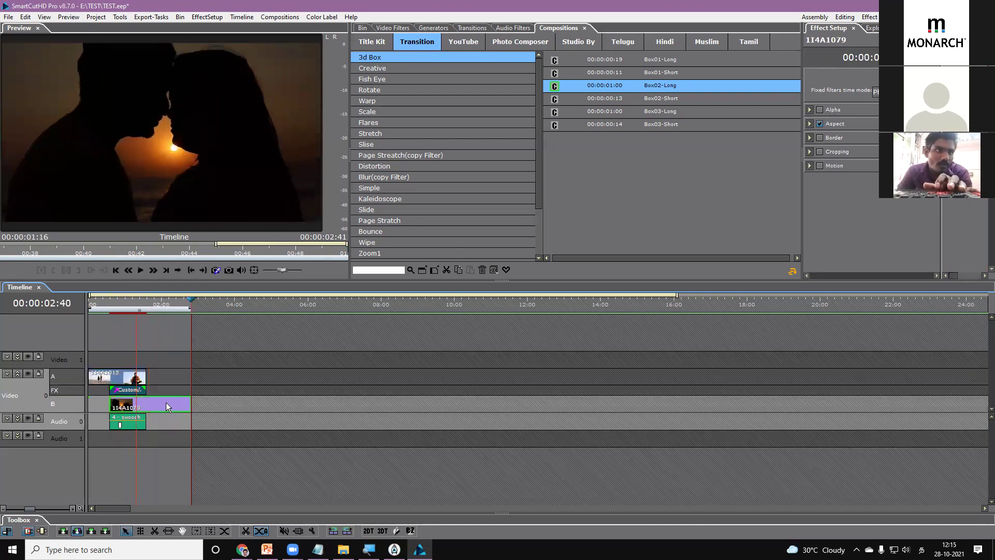
pyautogui.click(105, 306)
pyautogui.press('space')
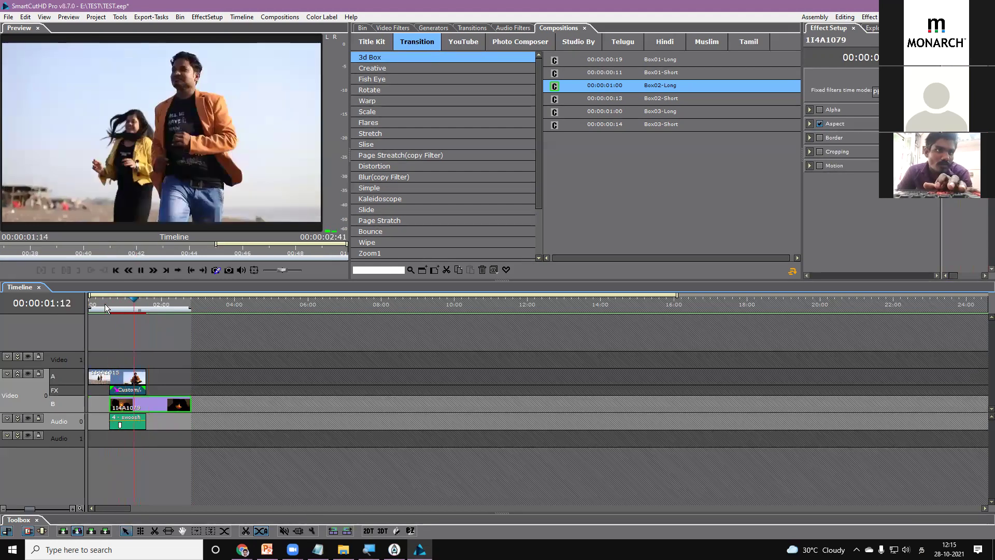
# Trim the end of clip 1I4A1015 to 00:00:01:06 and stretch the transition back to the full length of its swoosh sound.
pyautogui.moveTo(105, 307); pyautogui.dragTo(120, 308)
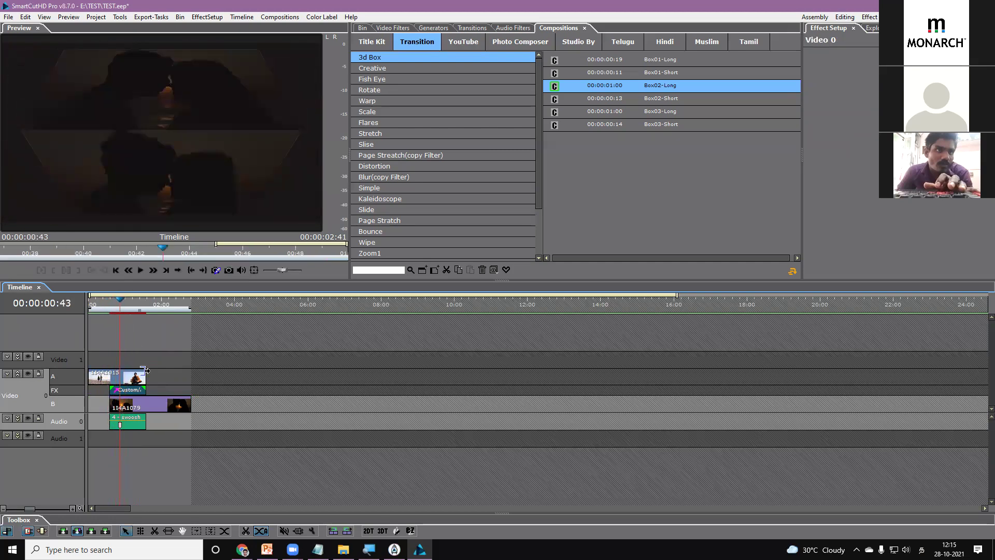
pyautogui.moveTo(146, 371); pyautogui.dragTo(129, 371)
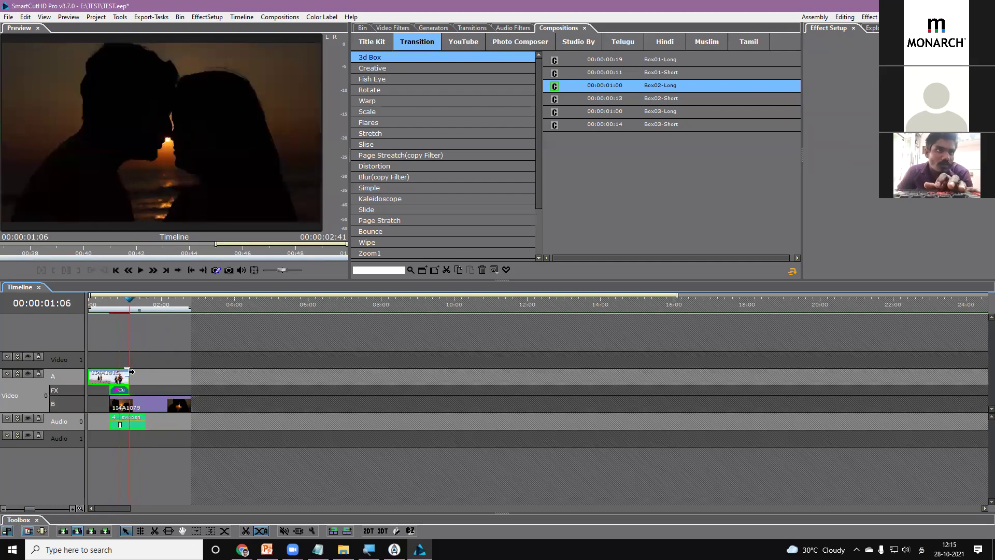
pyautogui.moveTo(137, 391); pyautogui.dragTo(135, 389)
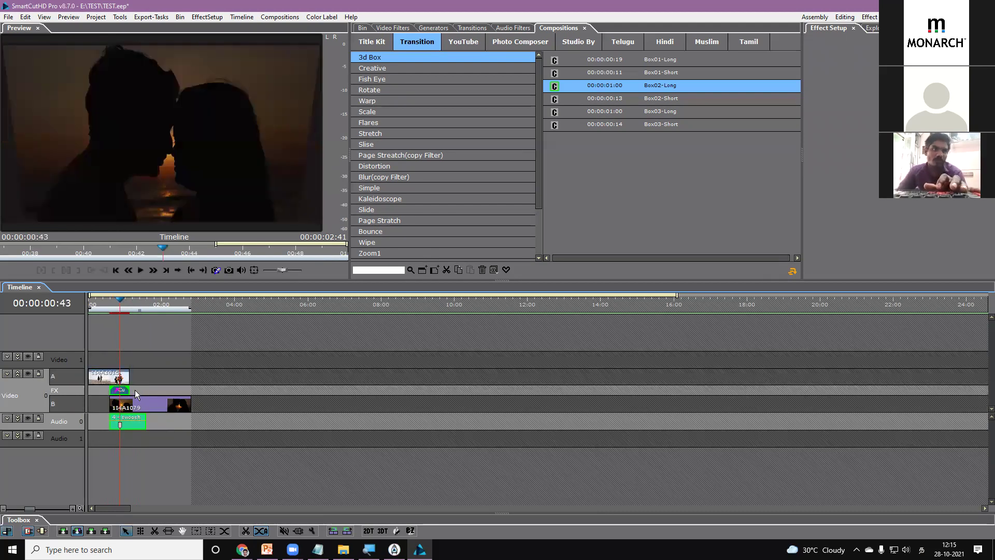
pyautogui.click(120, 379)
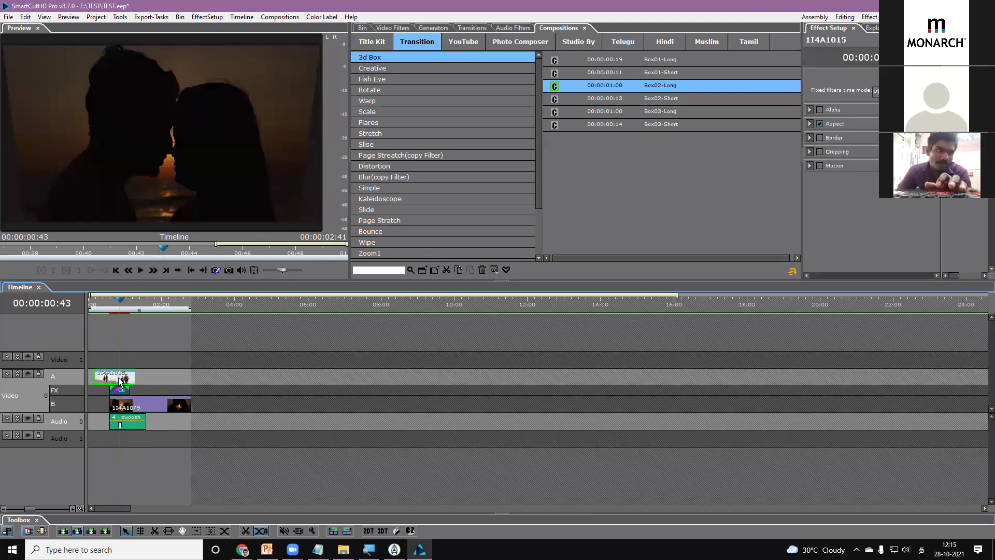
pyautogui.moveTo(129, 390); pyautogui.dragTo(145, 390)
pyautogui.click(120, 305)
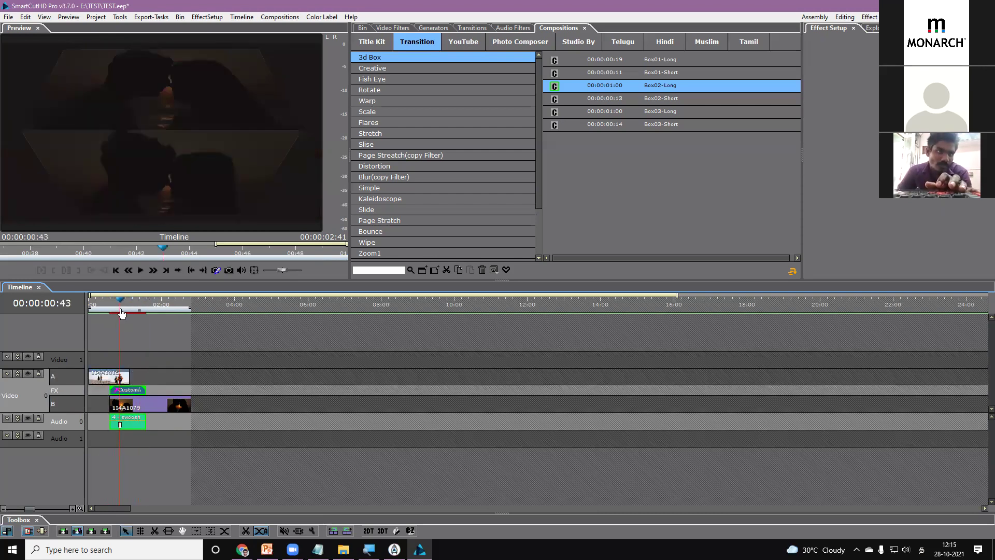
# Trim the end of clip 1I4A1015 to the swoosh sound's marker and play back the transition.
pyautogui.click(117, 304)
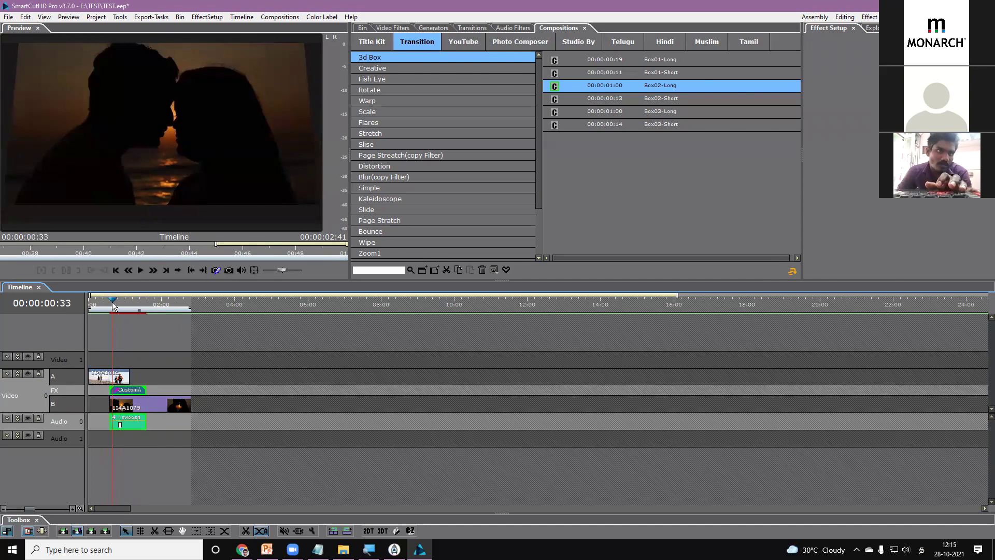
pyautogui.moveTo(117, 306); pyautogui.dragTo(120, 306)
pyautogui.moveTo(130, 372); pyautogui.dragTo(124, 373)
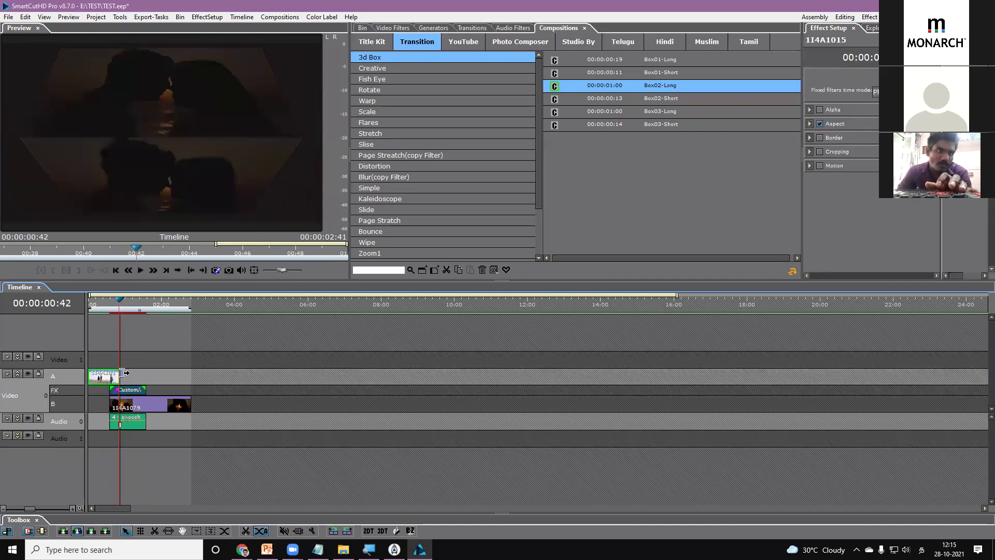
pyautogui.moveTo(107, 305); pyautogui.dragTo(147, 309)
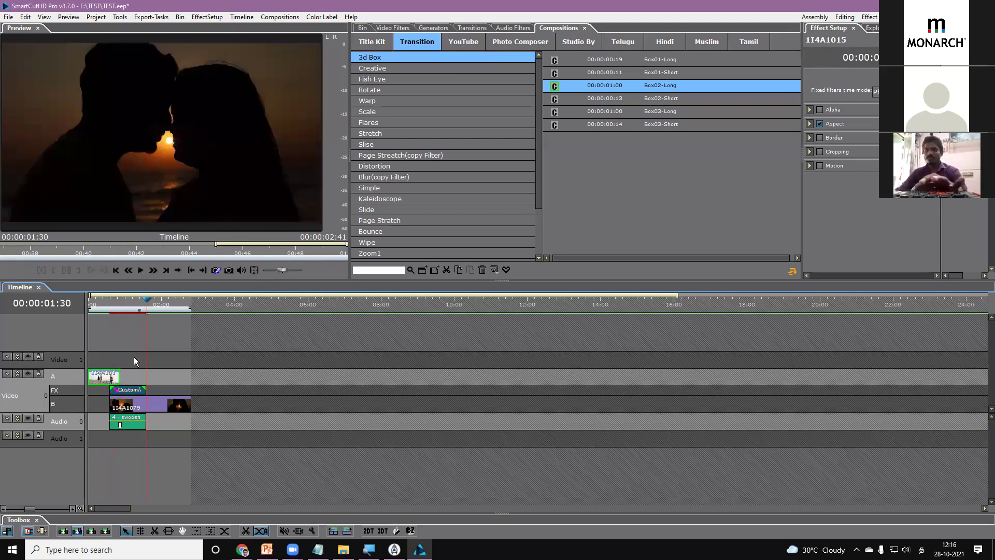
pyautogui.click(118, 306)
pyautogui.press('space')
pyautogui.click(105, 306)
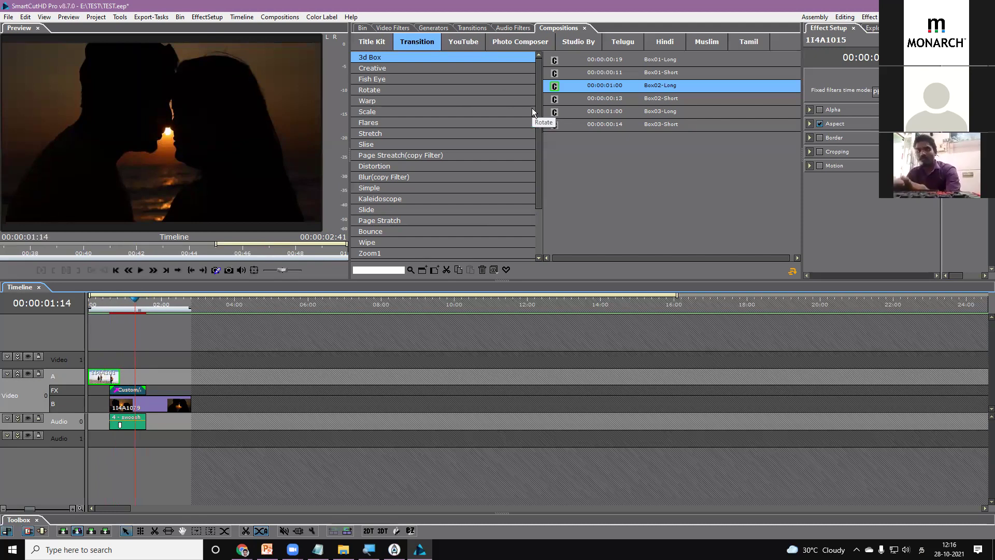
# Add clip 1I4A1068 from the bin to row A of Video 0, leaving a gap after the existing clips.
pyautogui.click(588, 115)
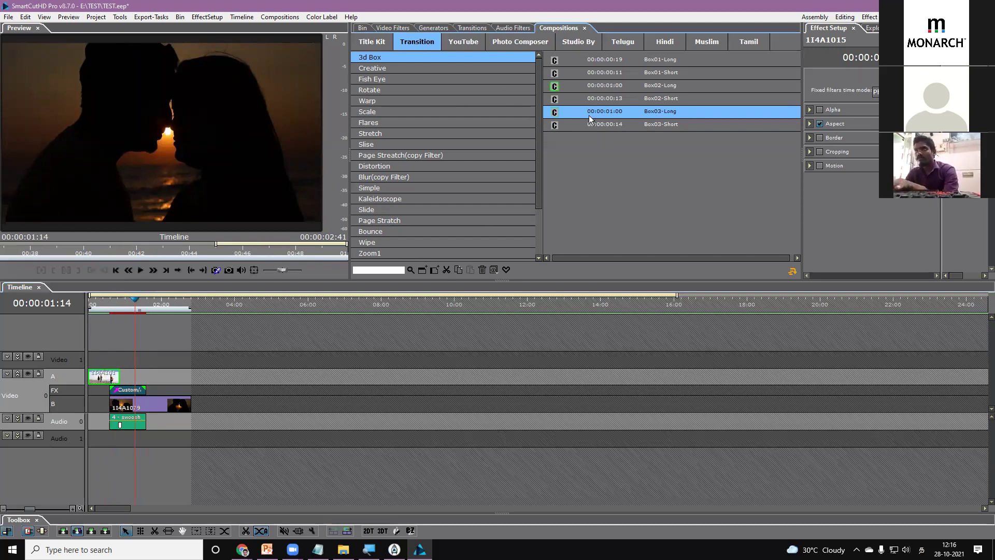
pyautogui.click(414, 112)
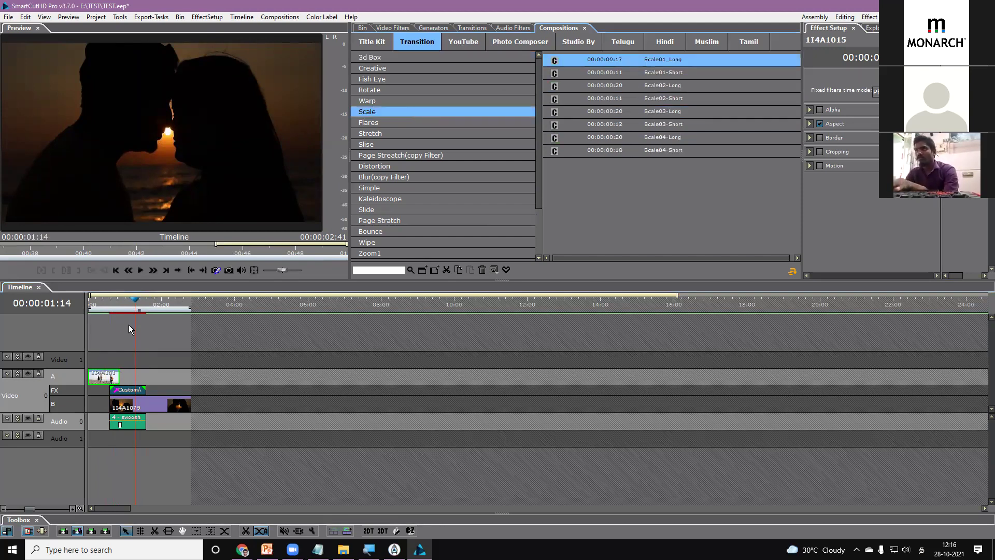
pyautogui.moveTo(139, 307); pyautogui.dragTo(238, 317)
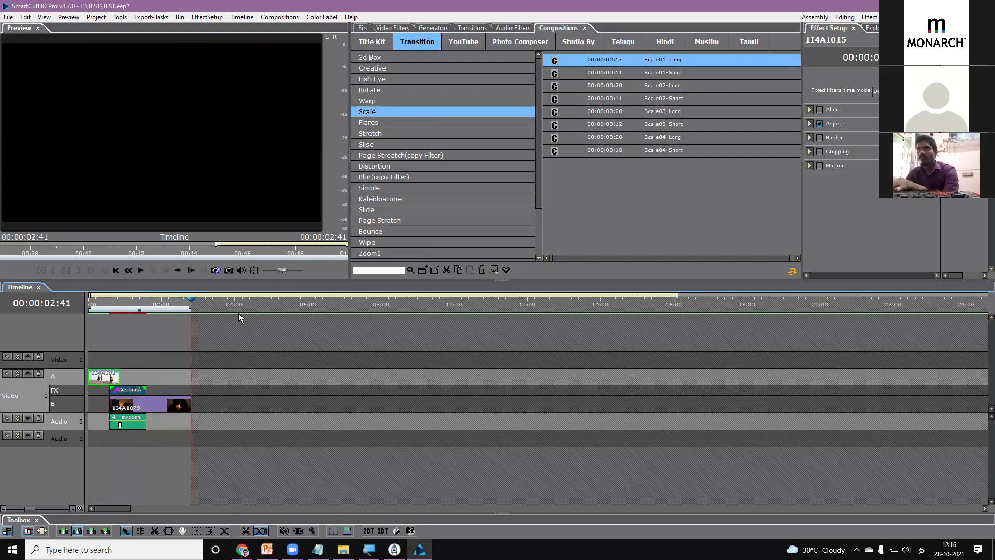
pyautogui.click(362, 28)
pyautogui.click(569, 115)
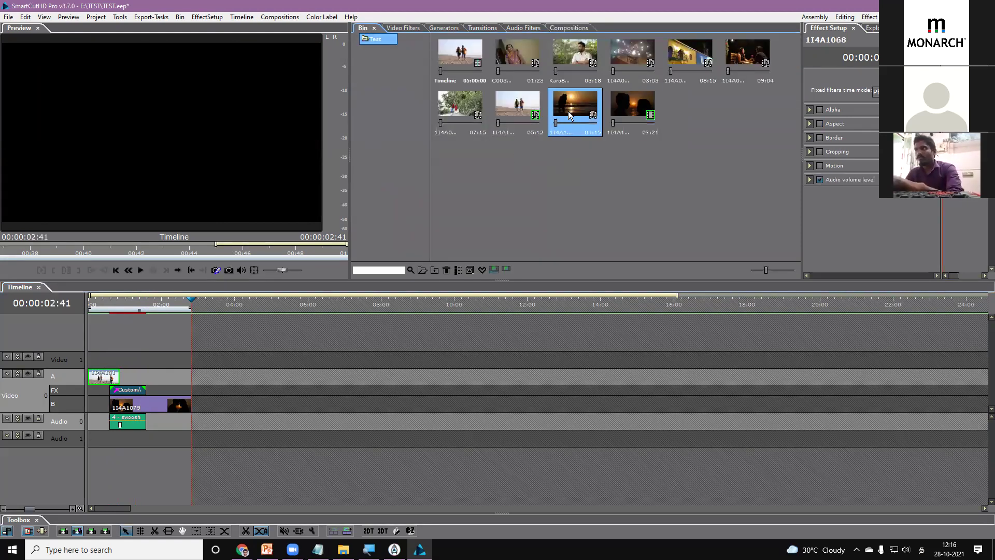
pyautogui.moveTo(567, 113); pyautogui.dragTo(263, 386)
# Place clip 1I4A0932 directly after 1I4A1068 on row A and move the playhead to their cut at 00:00:08:40.
pyautogui.moveTo(575, 54); pyautogui.dragTo(450, 375)
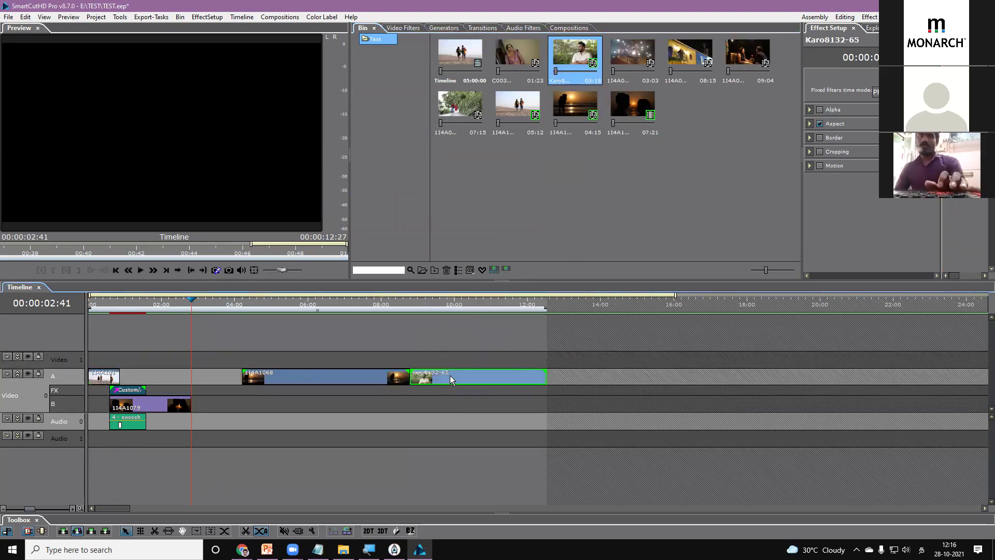
pyautogui.hotkey('ctrl', 'z')
pyautogui.click(680, 61)
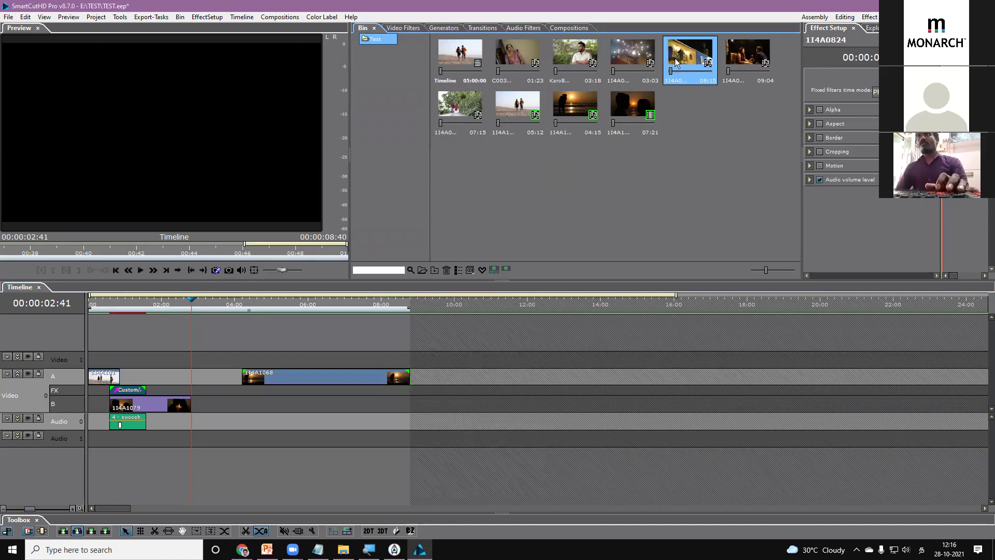
pyautogui.moveTo(460, 106); pyautogui.dragTo(418, 395)
pyautogui.click(412, 306)
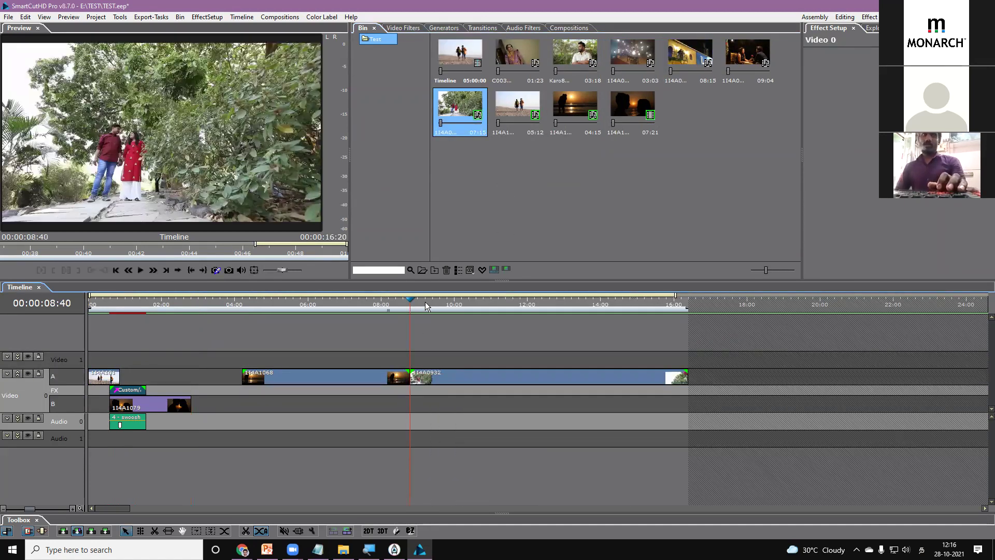
# Preview the Flares transition compositions Flares05, Flares08 and Flares09.
pyautogui.click(569, 28)
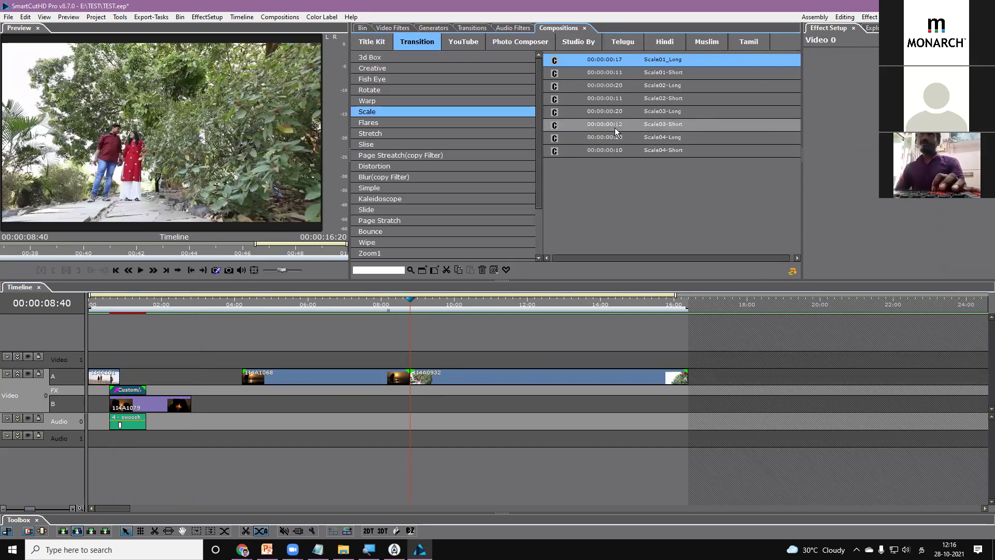
pyautogui.click(615, 128)
pyautogui.click(429, 123)
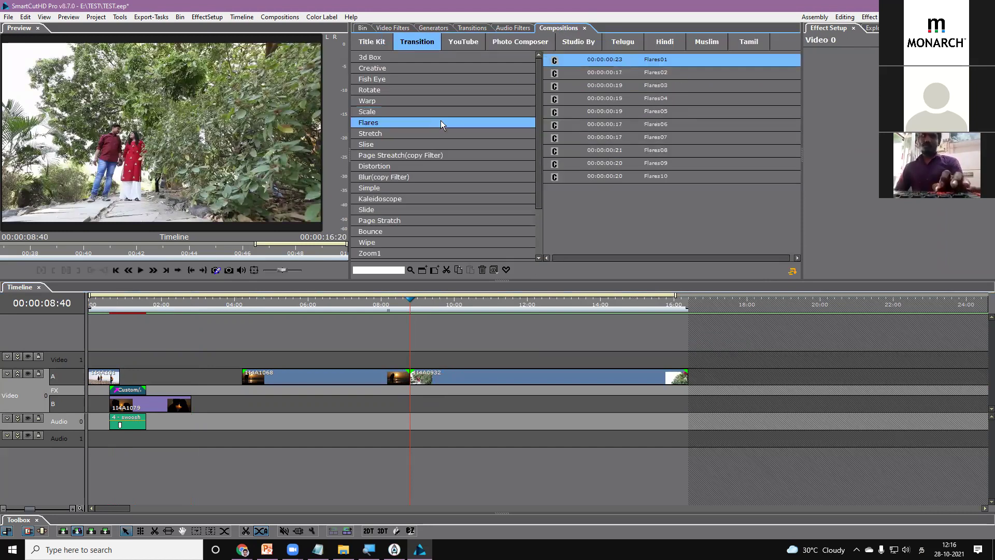
pyautogui.doubleClick(654, 111)
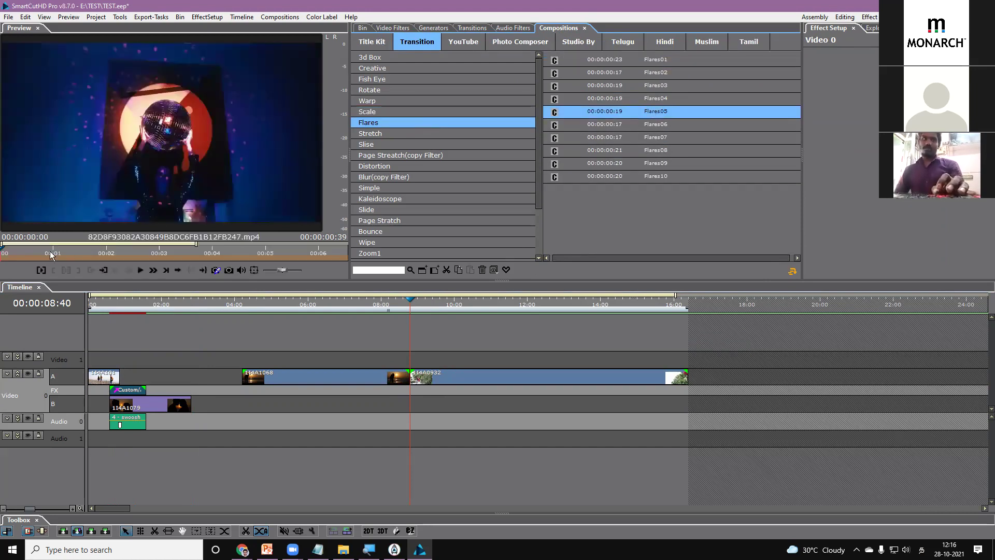
pyautogui.click(139, 269)
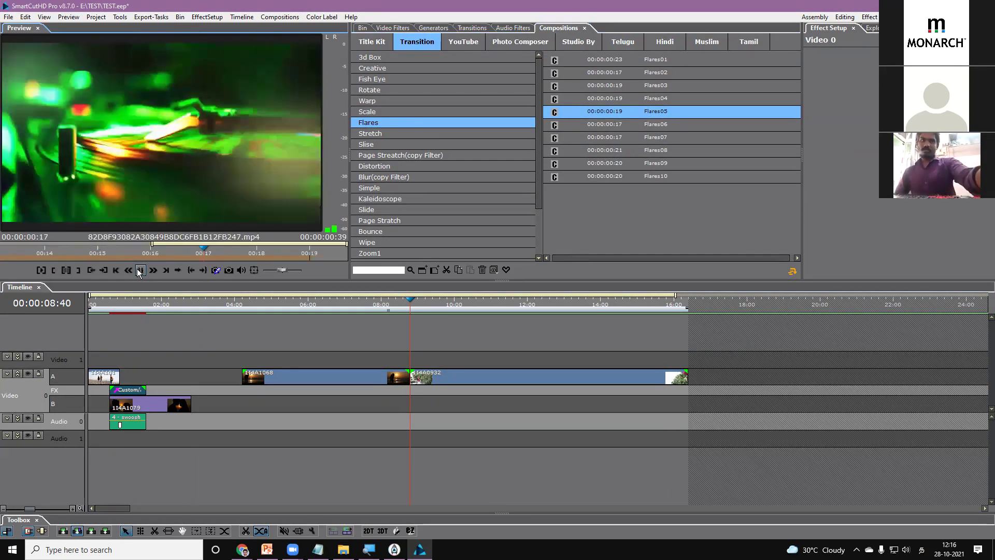
pyautogui.doubleClick(562, 151)
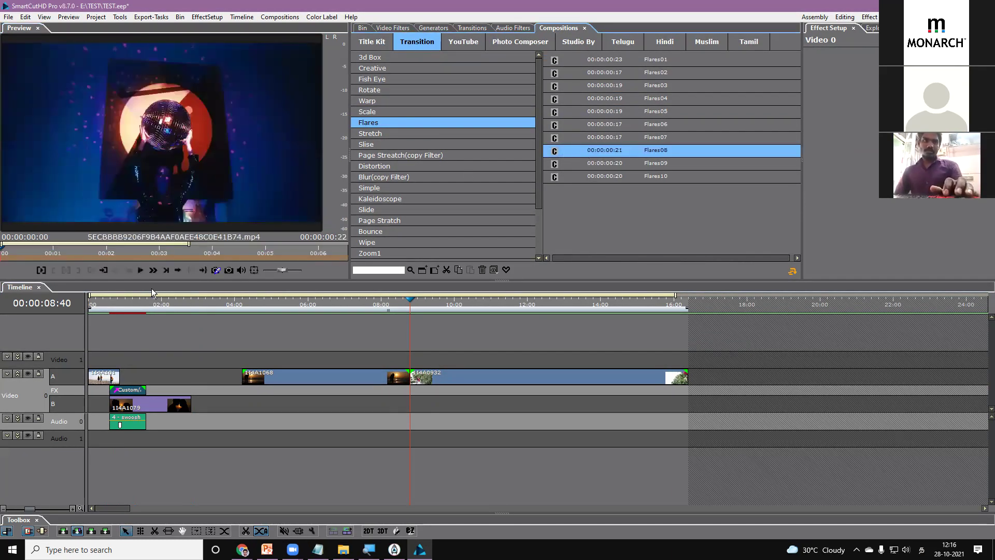
pyautogui.click(139, 270)
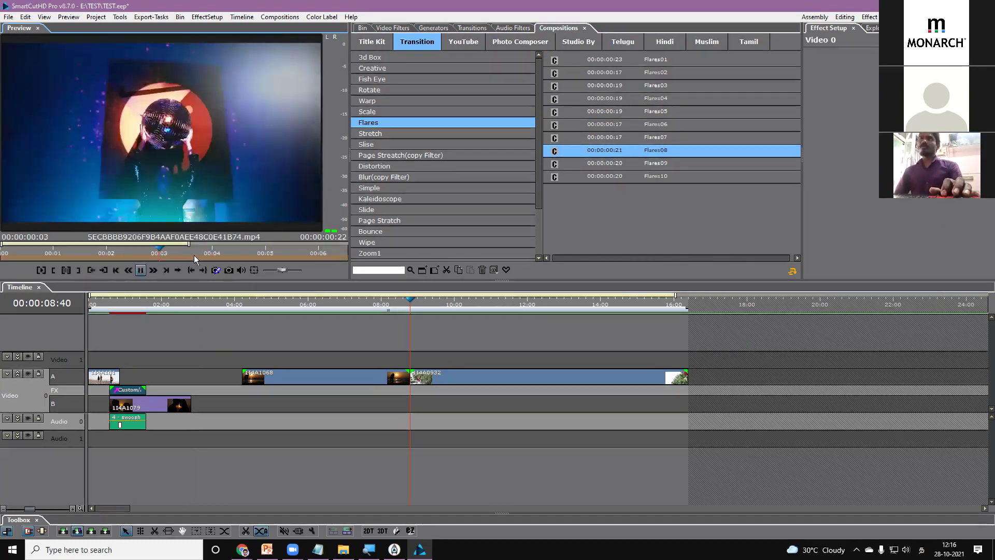
pyautogui.doubleClick(568, 163)
pyautogui.click(140, 270)
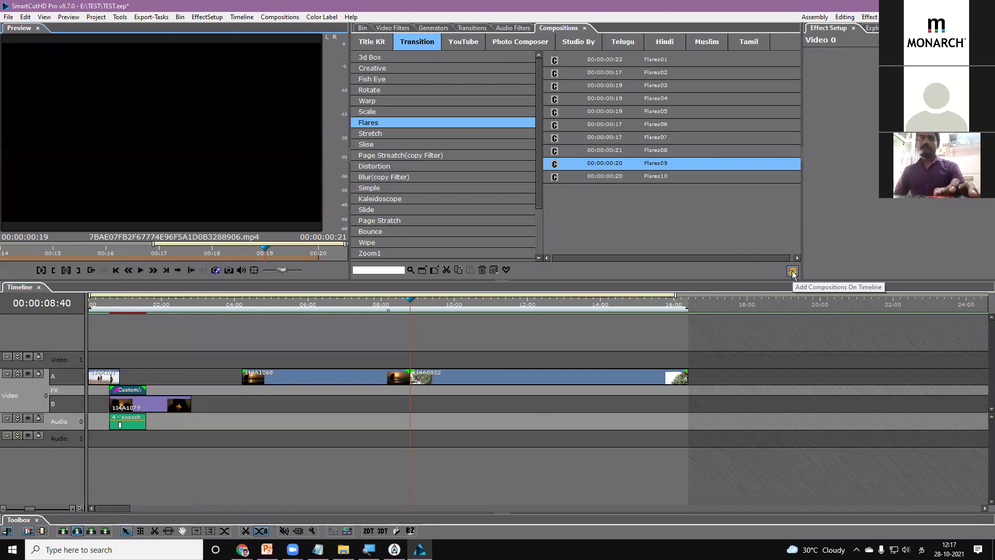
# Insert the Flares09 transition at the cut between 1I4A1068 and 1I4A0932 and shift it earlier so its sound's marker meets the cut.
pyautogui.rightClick(630, 165)
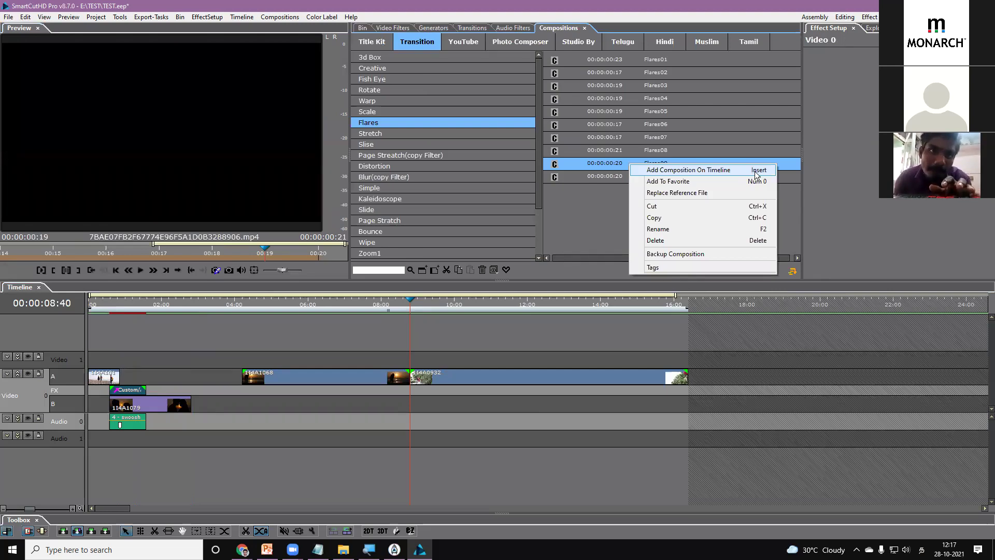
pyautogui.click(792, 273)
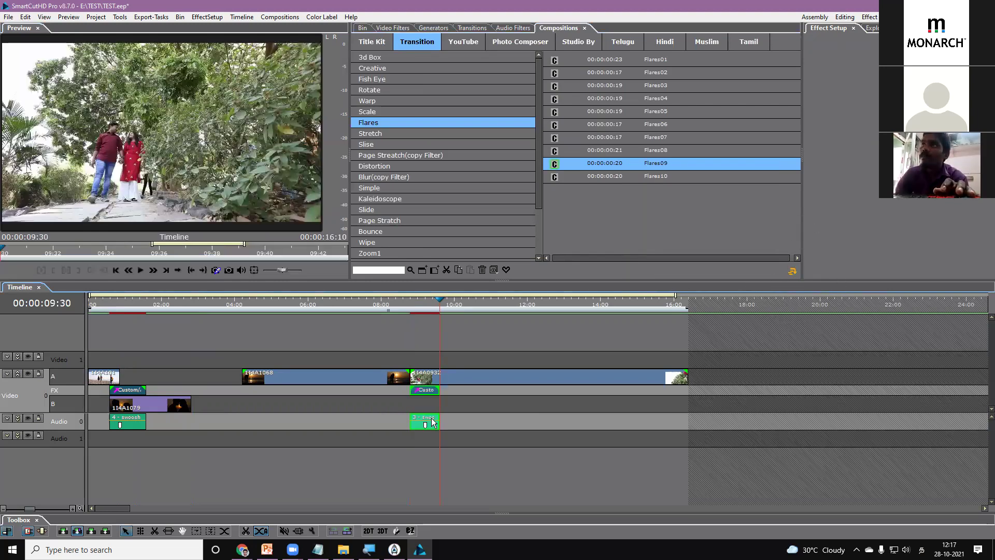
pyautogui.click(425, 305)
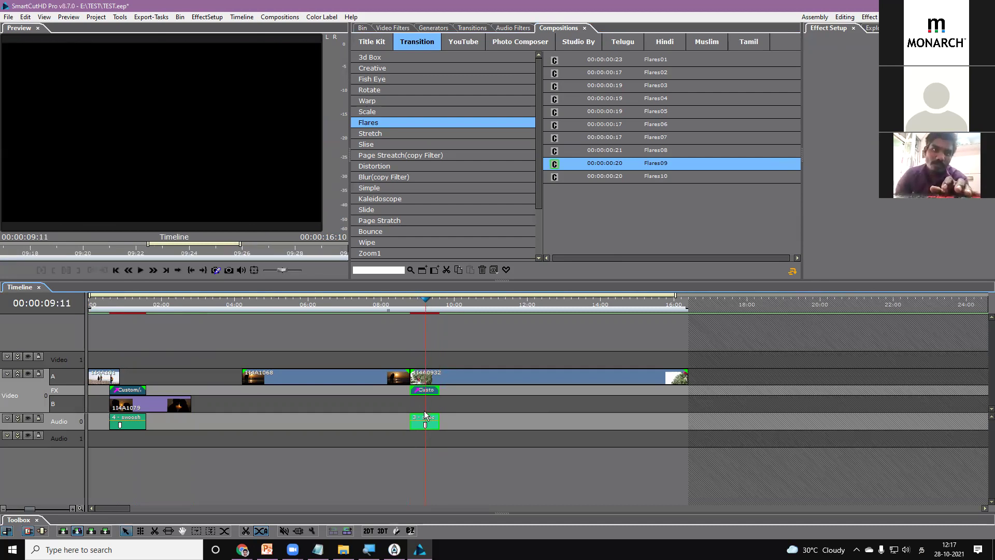
pyautogui.moveTo(429, 425); pyautogui.dragTo(420, 424)
# Move clip 1I4A0932 to the B row of Video 0, starting with the Flares09 transition at 00:00:08:18, and play back the overlap.
pyautogui.moveTo(412, 305); pyautogui.dragTo(397, 306)
pyautogui.moveTo(432, 377); pyautogui.dragTo(437, 403)
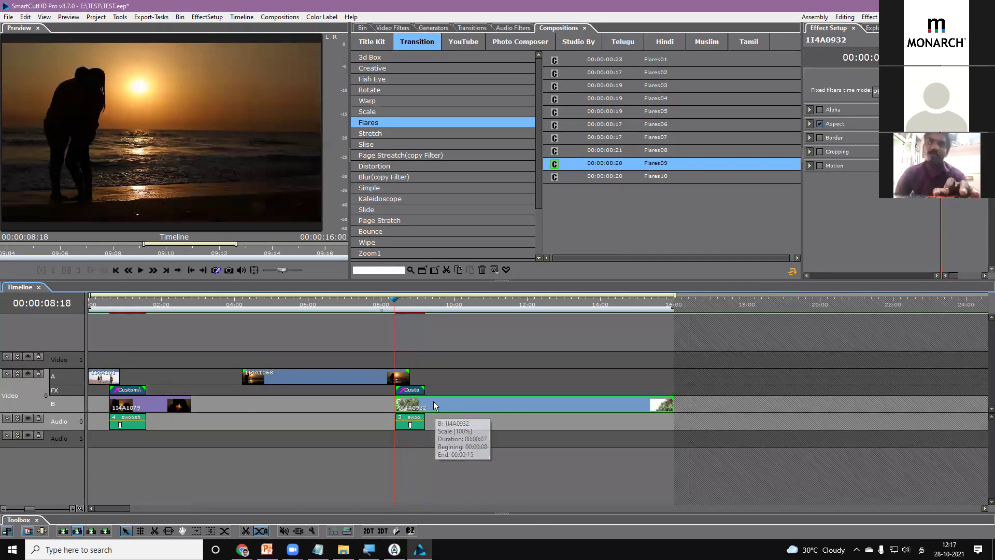
pyautogui.click(387, 299)
pyautogui.press('space')
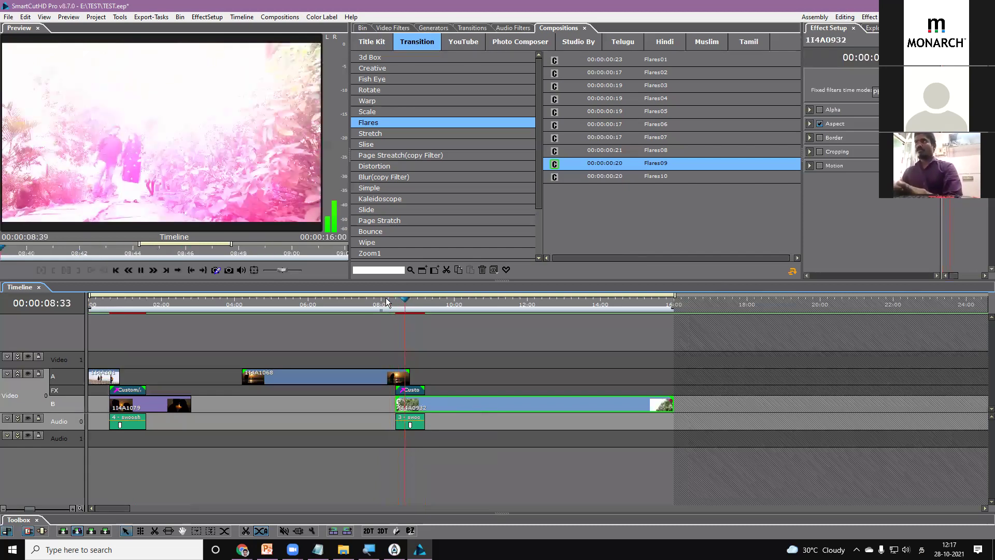
pyautogui.click(368, 302)
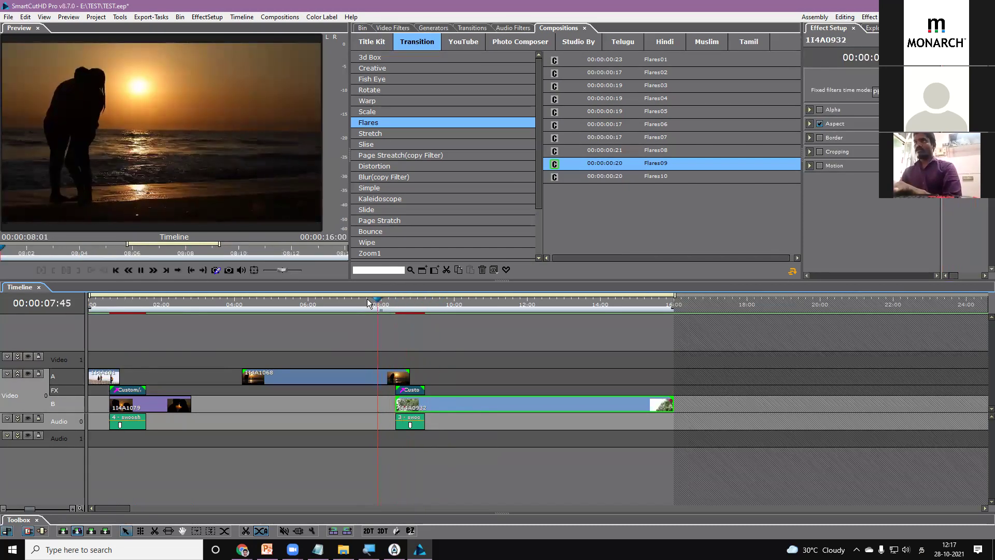
pyautogui.click(369, 302)
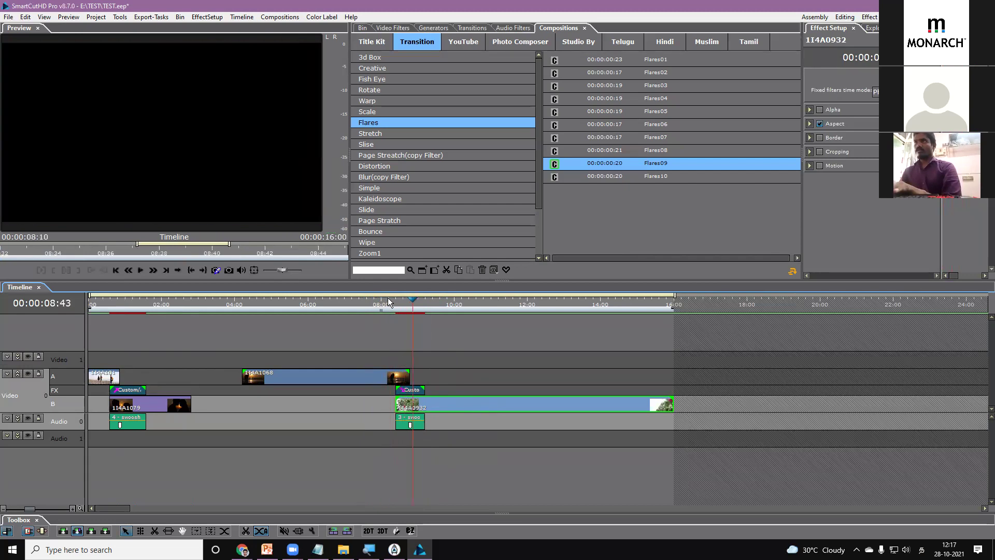
pyautogui.click(388, 302)
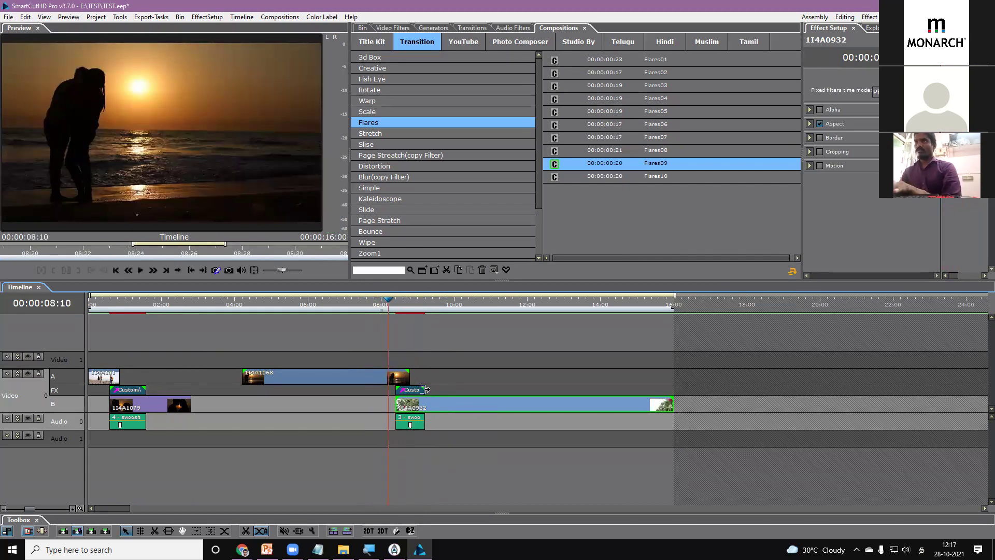
# Shorten the Flares09 transition so it ends with clip 1I4A1068, and play it back.
pyautogui.moveTo(424, 390); pyautogui.dragTo(409, 386)
pyautogui.click(390, 303)
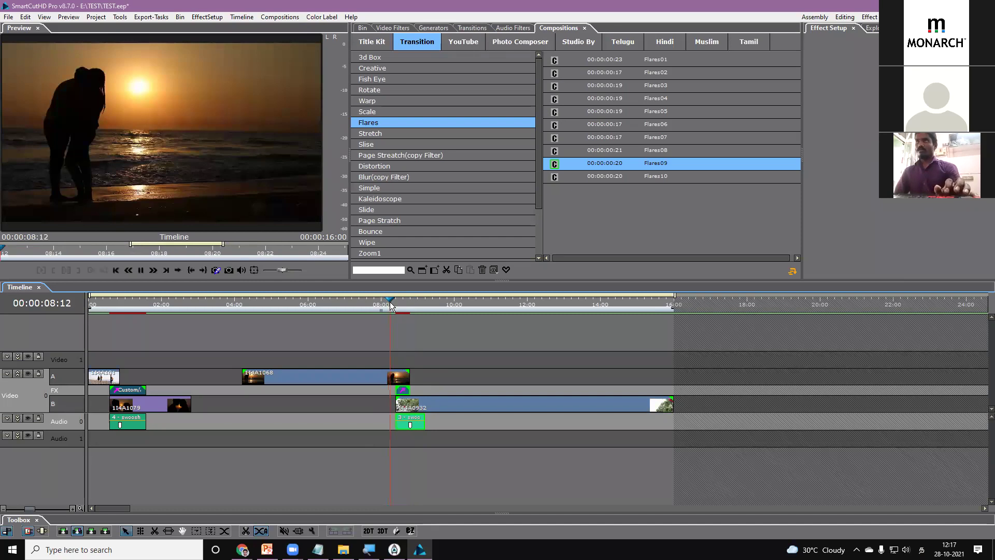
pyautogui.press('space')
pyautogui.click(389, 303)
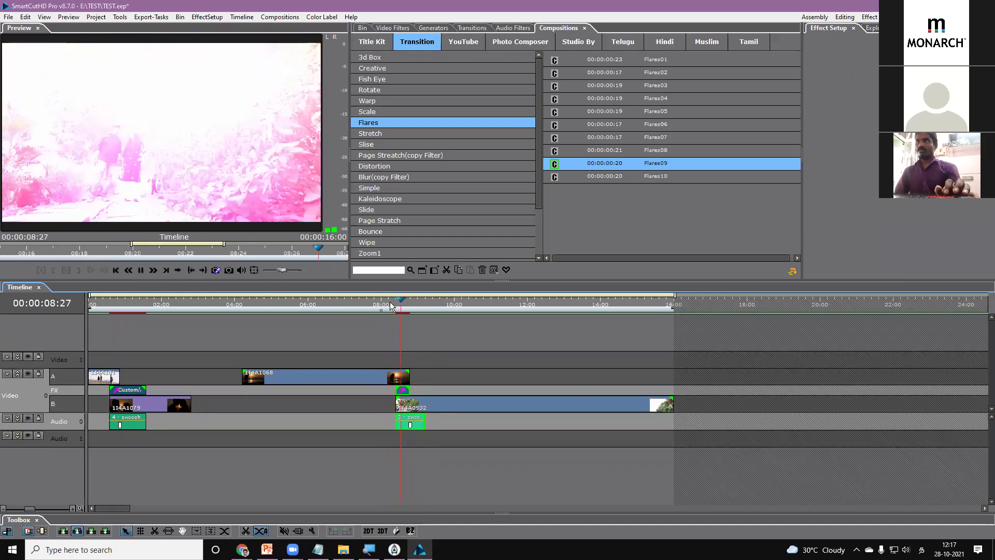
# Play back the Flares09 transition between the clips and clear all clips, transitions and sounds from the timeline.
pyautogui.click(390, 303)
pyautogui.press('space')
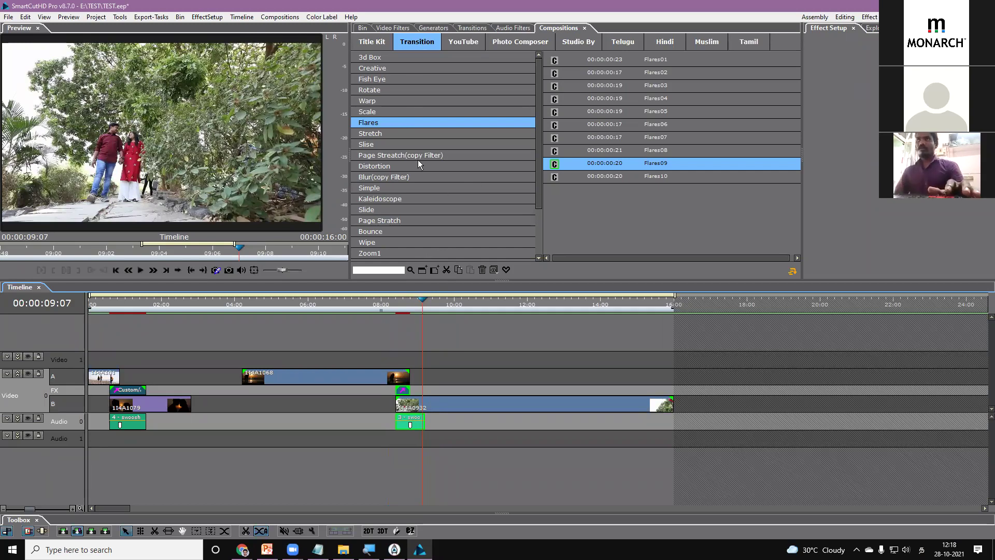
pyautogui.click(367, 156)
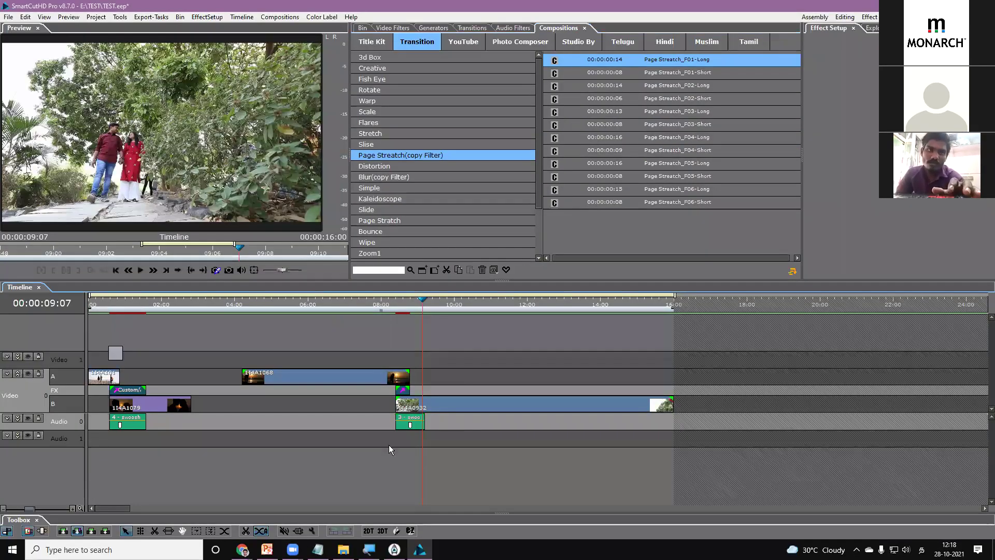
pyautogui.moveTo(388, 445); pyautogui.dragTo(461, 465)
pyautogui.press('Delete')
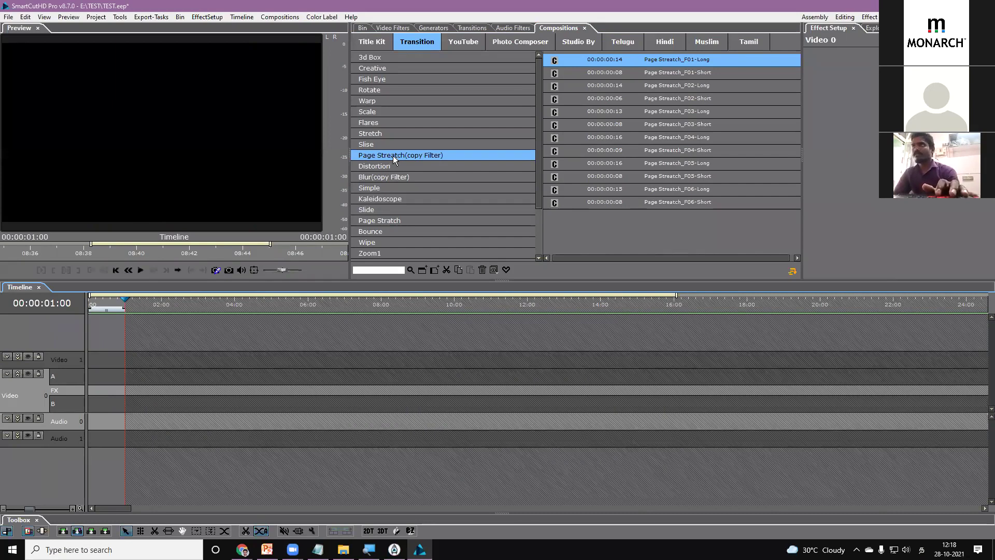
# Preview the Page Streatch(copy Filter) transitions Page Streatch_F04-Short and Page Streatch_F06-Long.
pyautogui.click(624, 150)
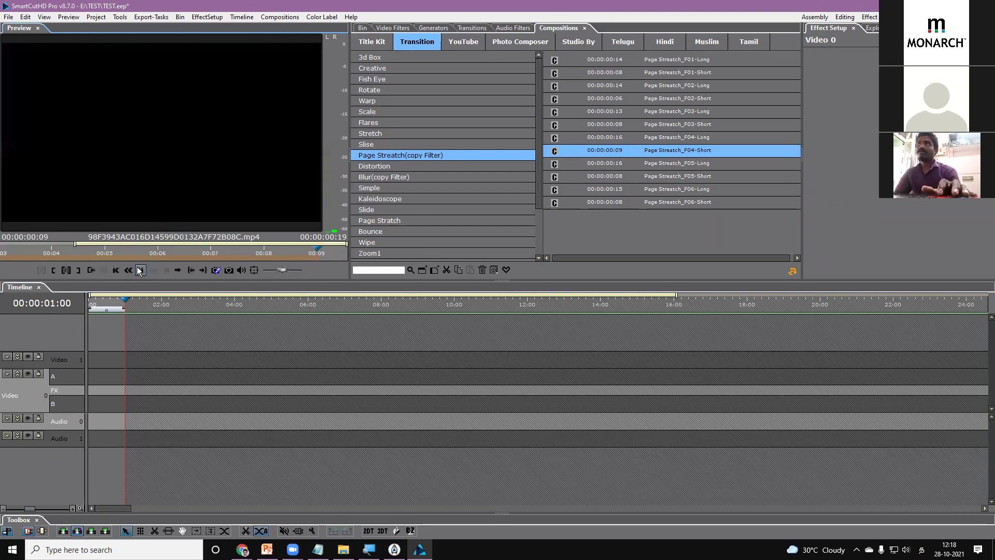
pyautogui.press('Down')
pyautogui.press('Down')
pyautogui.press('Down')
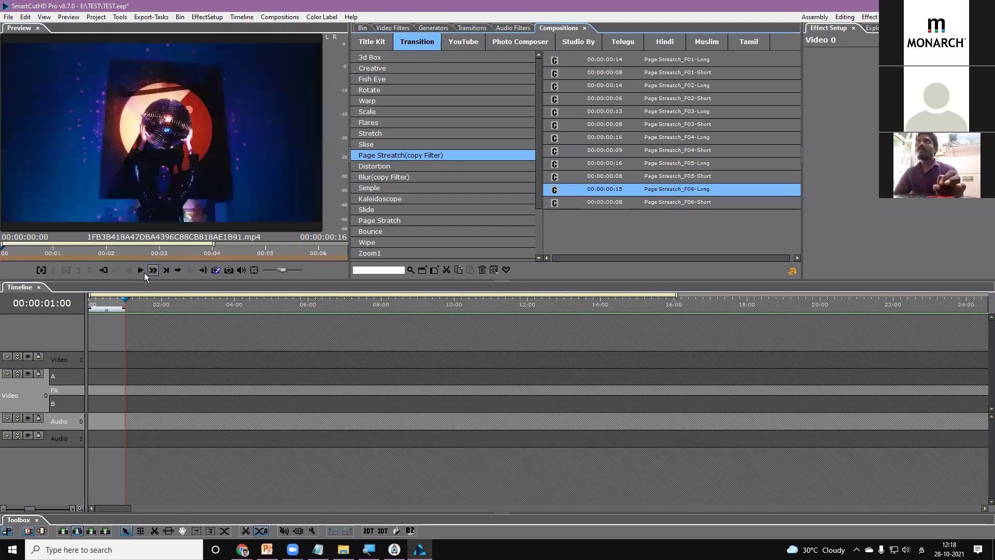
pyautogui.click(139, 270)
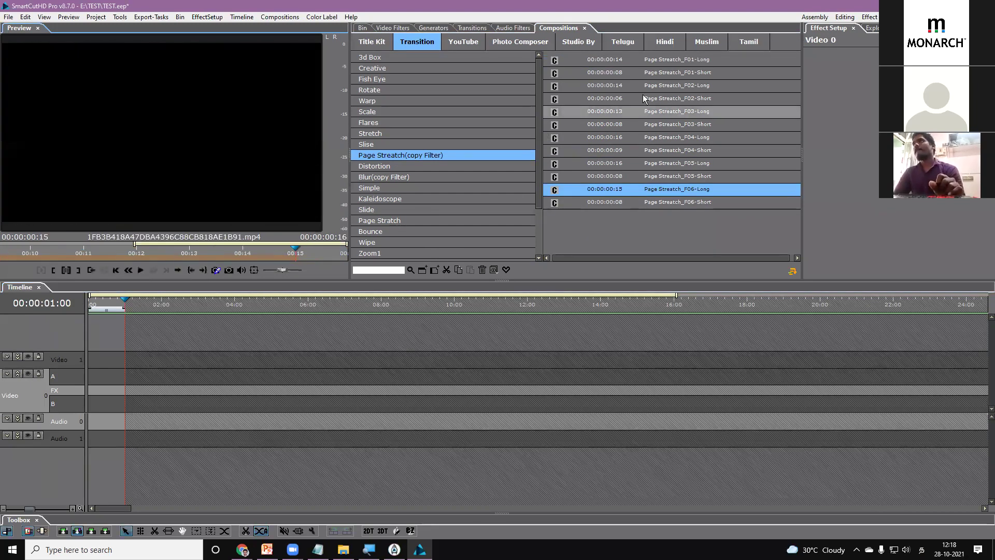
# Preview the short Page Streatch transitions F02-Short, F01-Short and F06-Short.
pyautogui.click(644, 98)
pyautogui.click(142, 271)
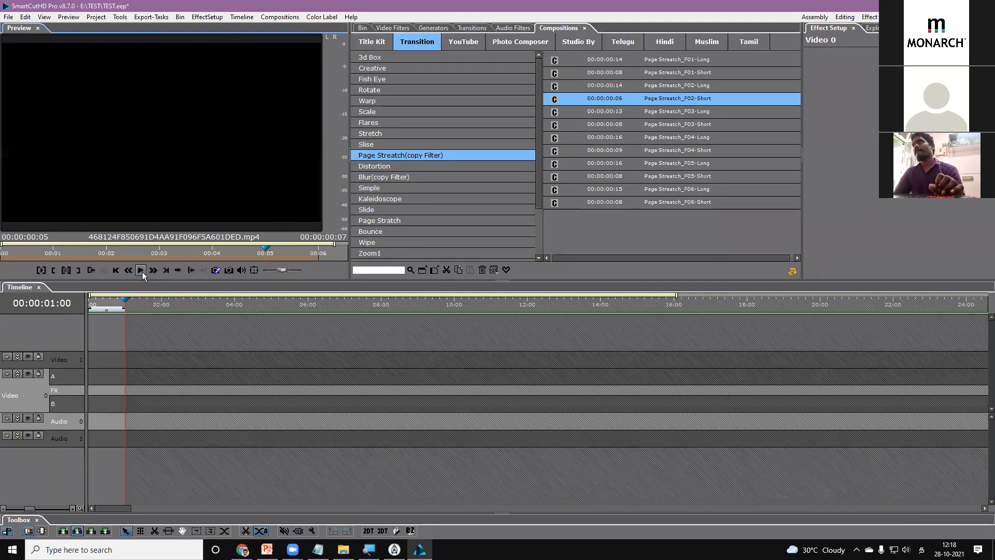
pyautogui.click(661, 72)
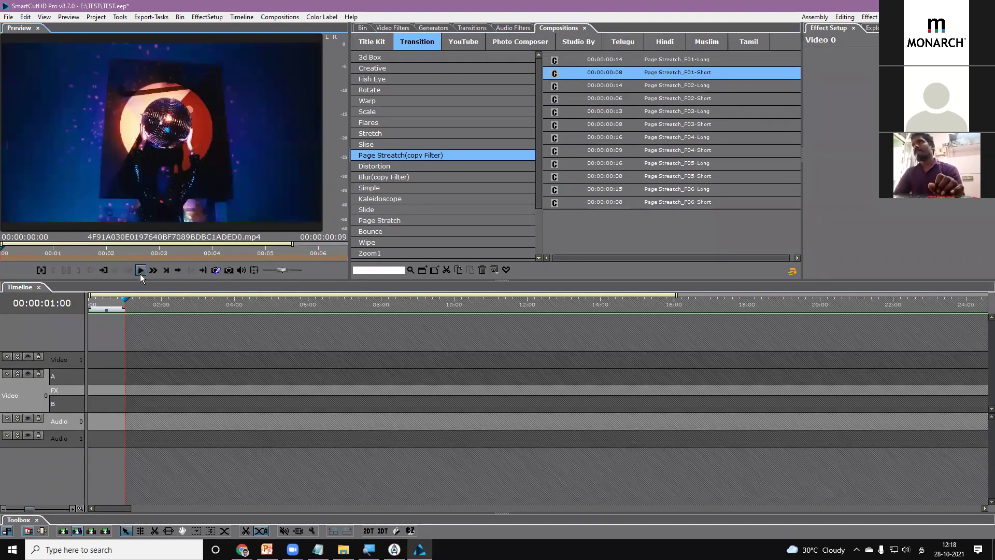
pyautogui.click(139, 270)
pyautogui.click(644, 98)
pyautogui.click(139, 270)
pyautogui.click(617, 203)
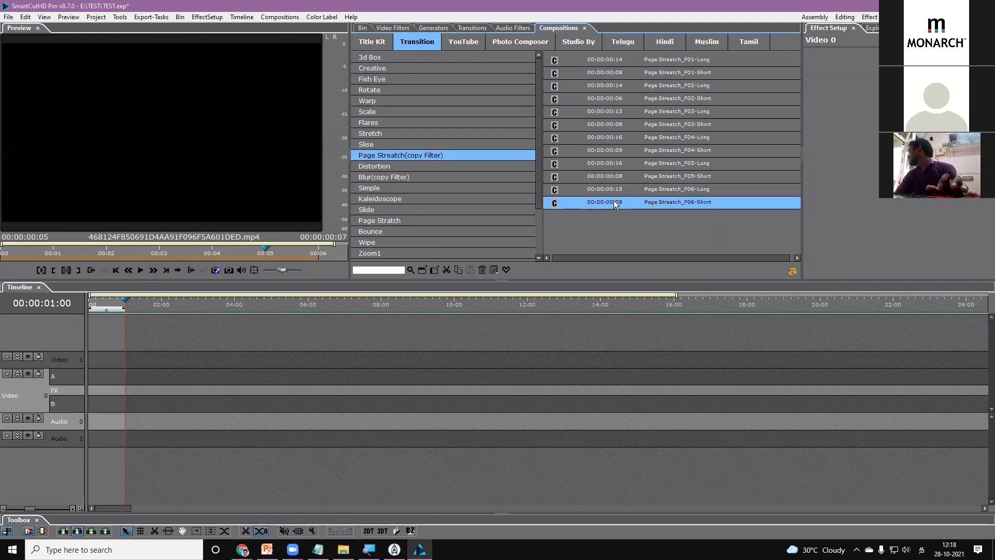
pyautogui.click(140, 270)
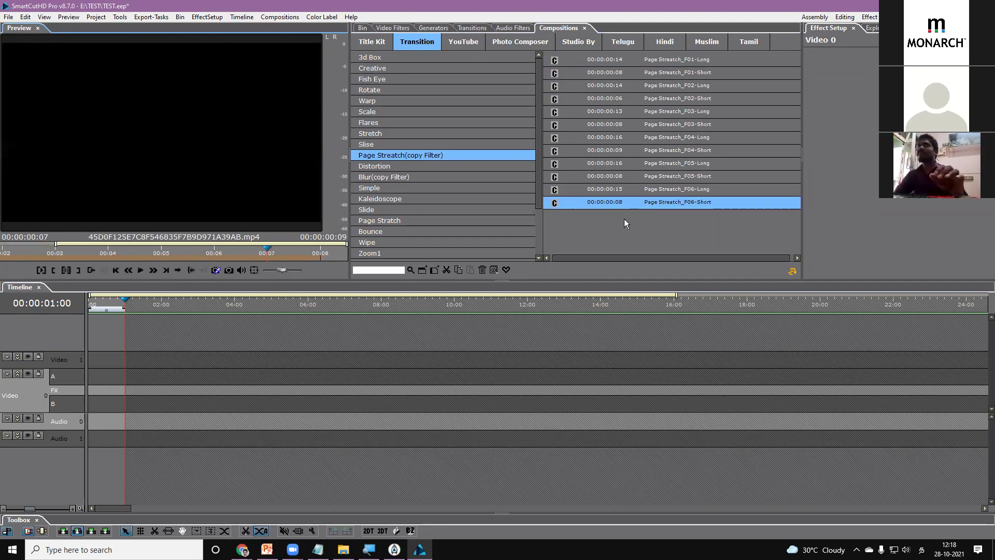
# Preview the Blur(copy Filter) transitions Zoom Blur-Short, Zoom Bounce-Short, Spin Blur-Long and Spin Blur-Short.
pyautogui.click(409, 178)
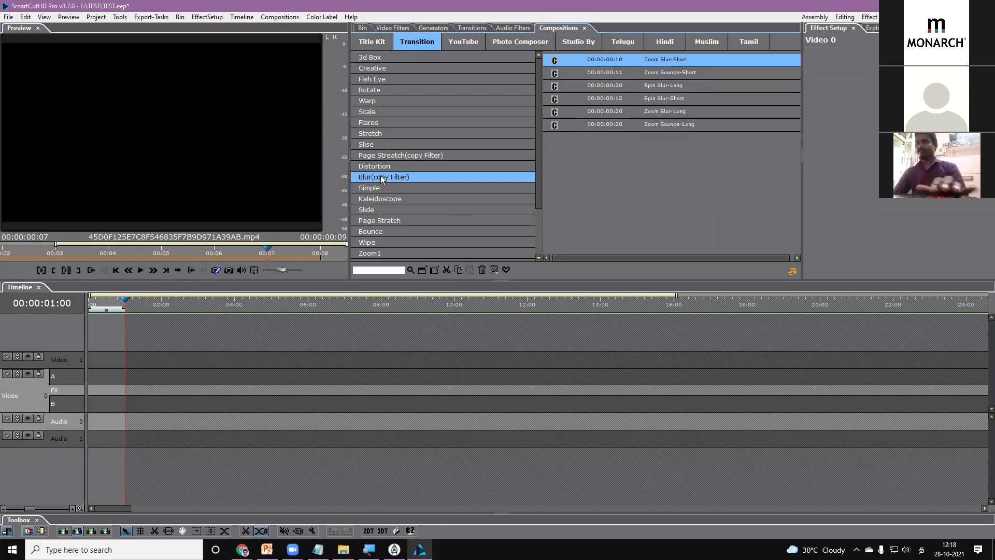
pyautogui.click(670, 59)
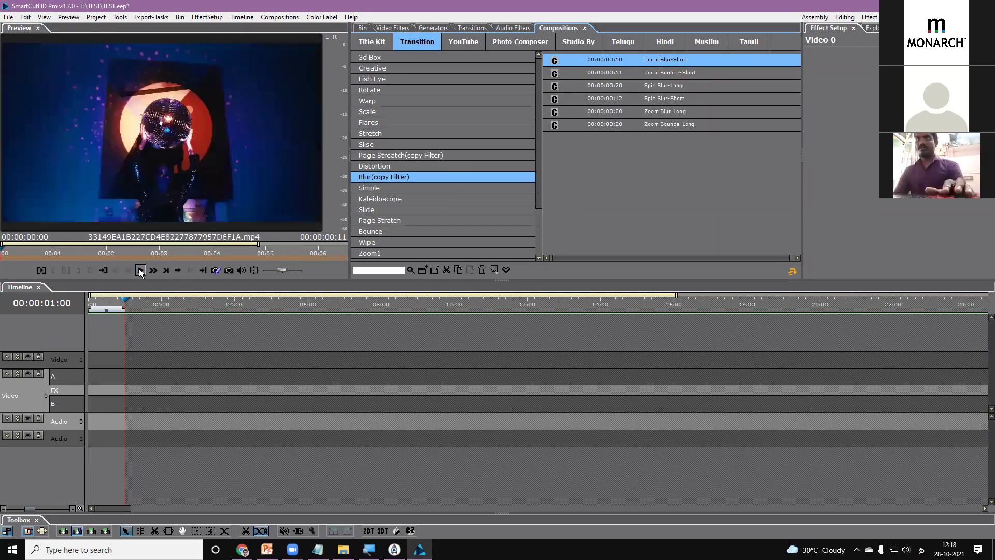
pyautogui.click(140, 271)
pyautogui.click(621, 78)
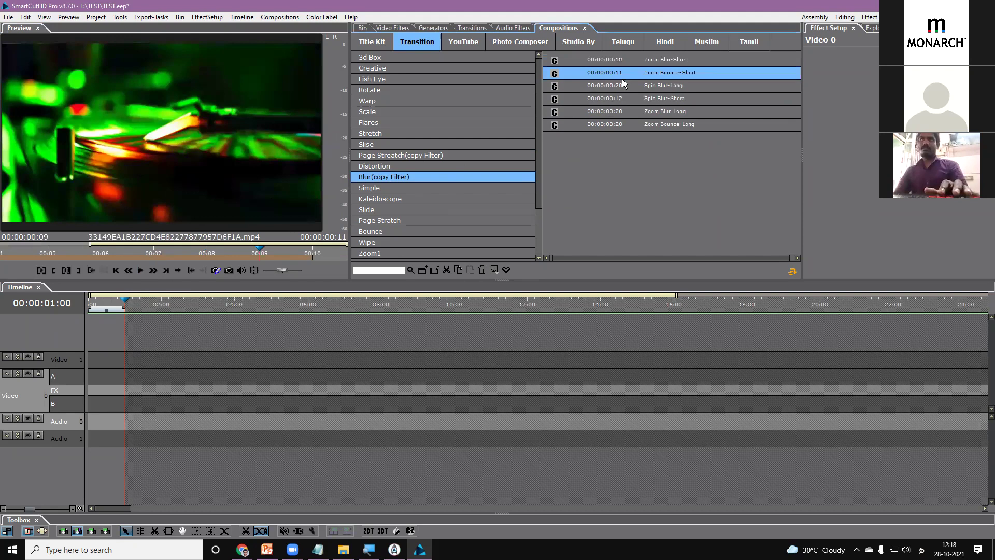
pyautogui.click(142, 273)
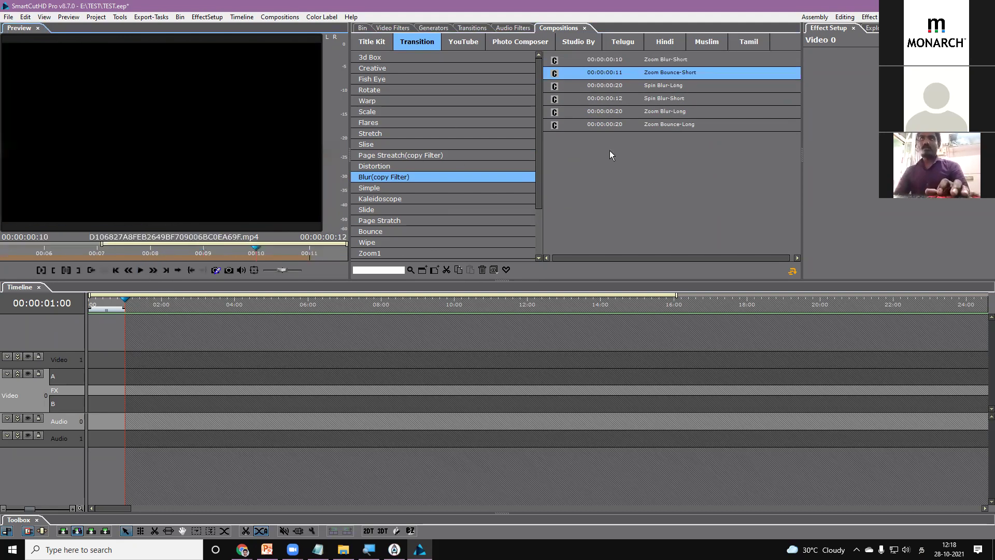
pyautogui.click(622, 85)
pyautogui.click(140, 272)
pyautogui.click(668, 101)
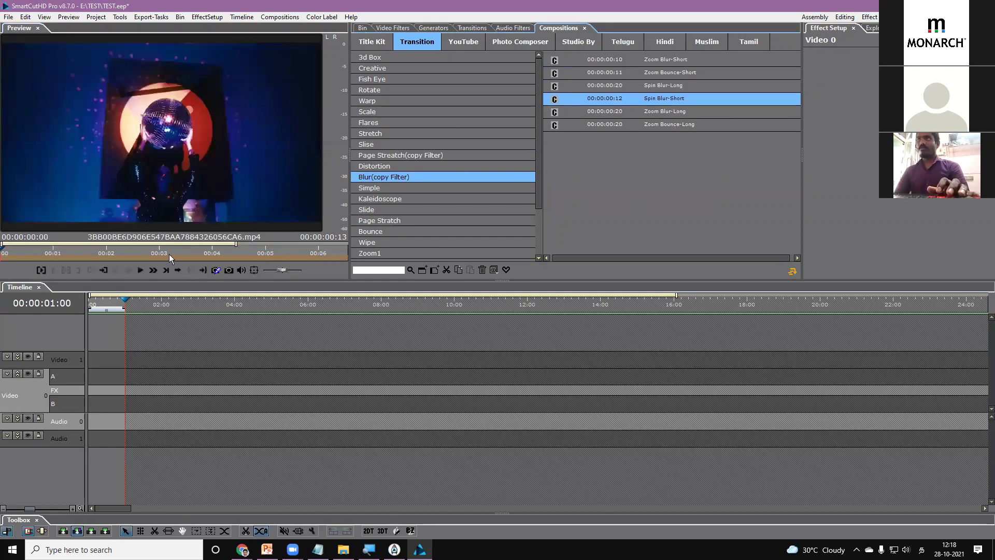
pyautogui.click(140, 270)
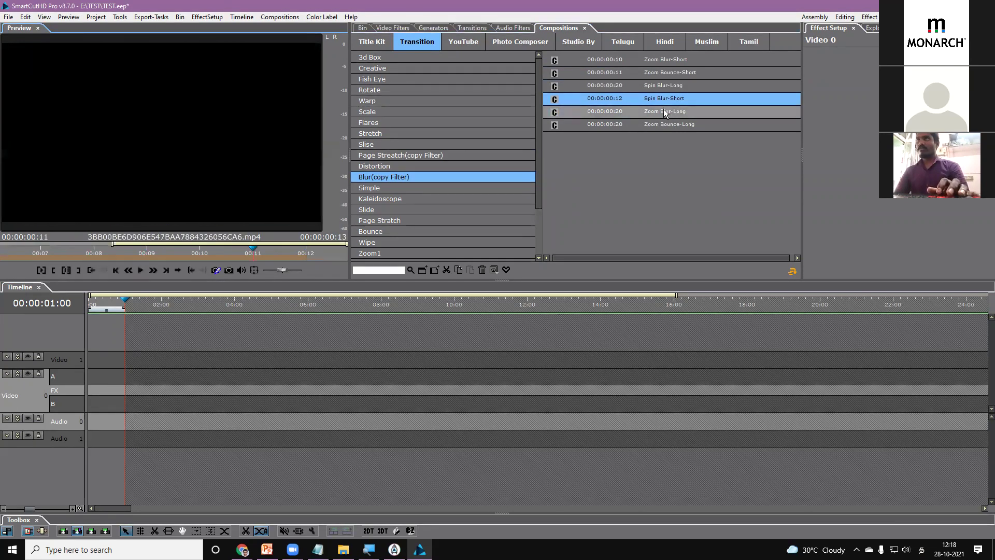
# Preview the Zoom Bounce-Long and Zoom Blur-Long transitions.
pyautogui.click(639, 61)
pyautogui.click(660, 124)
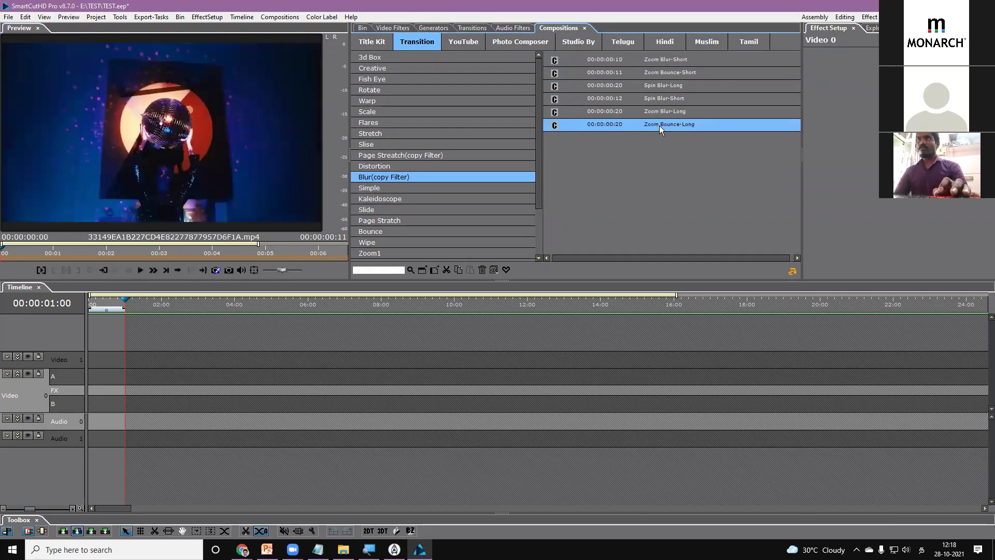
pyautogui.click(140, 270)
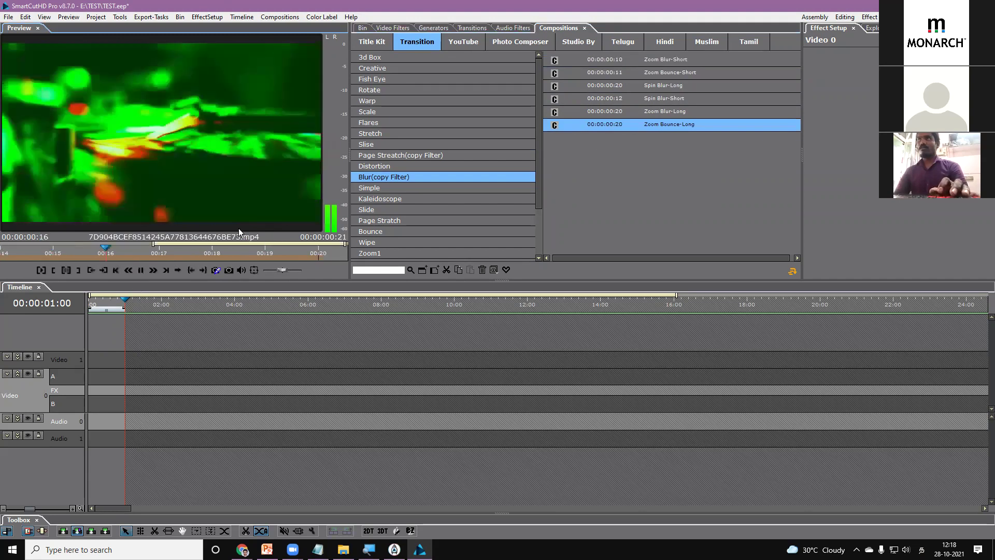
pyautogui.click(636, 115)
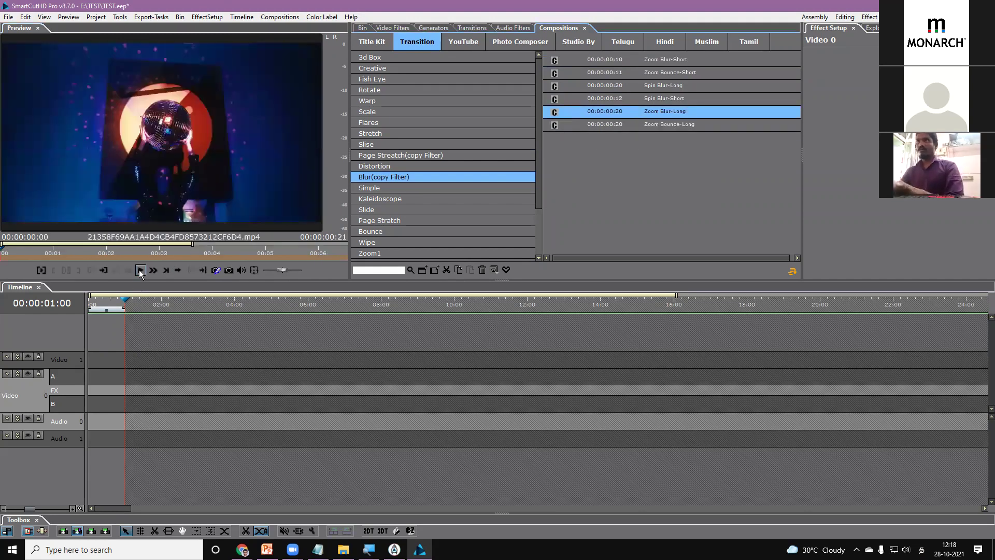
pyautogui.click(141, 270)
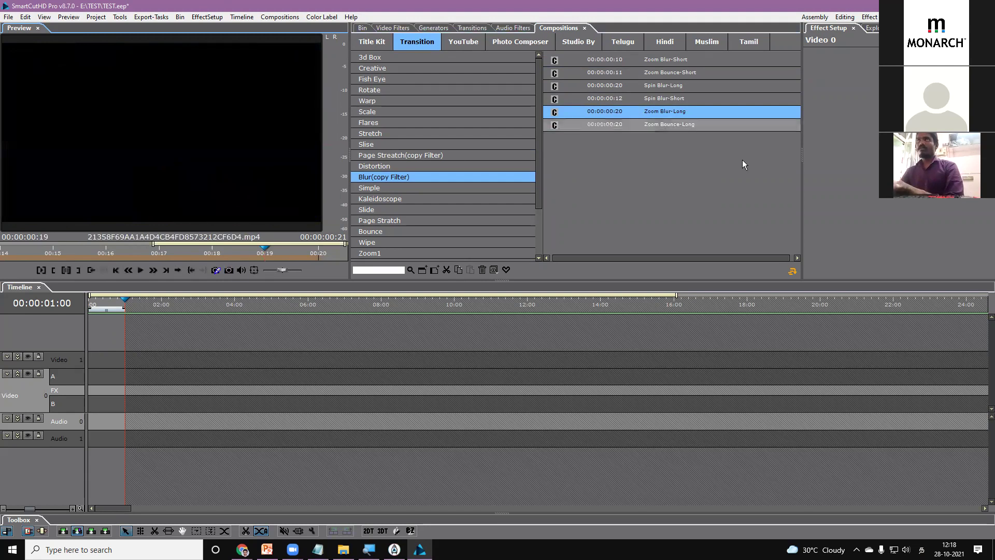
# Place clip C0033-35 from the bin at the start of Video 0's A row and change the project settings to match it.
pyautogui.click(362, 27)
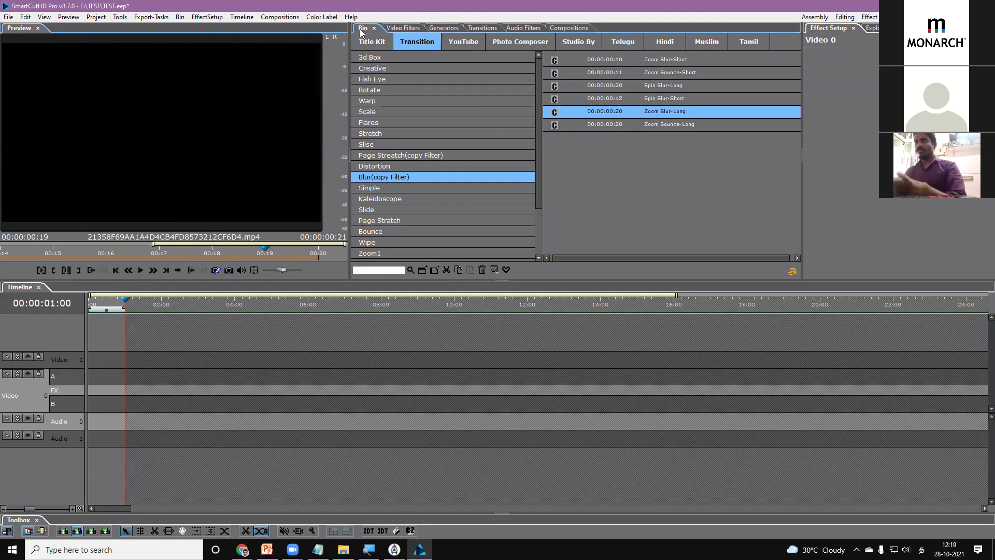
pyautogui.click(530, 125)
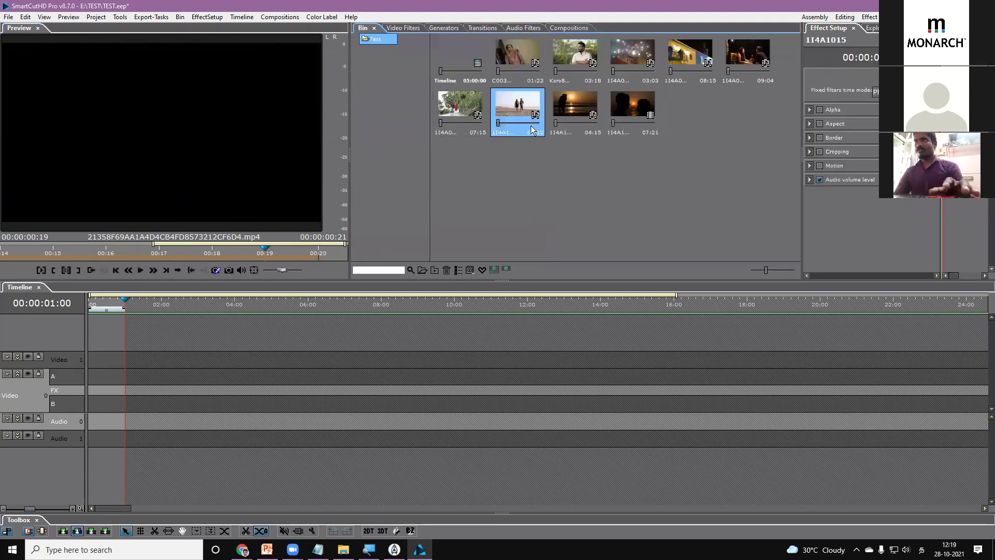
pyautogui.click(523, 59)
pyautogui.moveTo(524, 57); pyautogui.dragTo(92, 382)
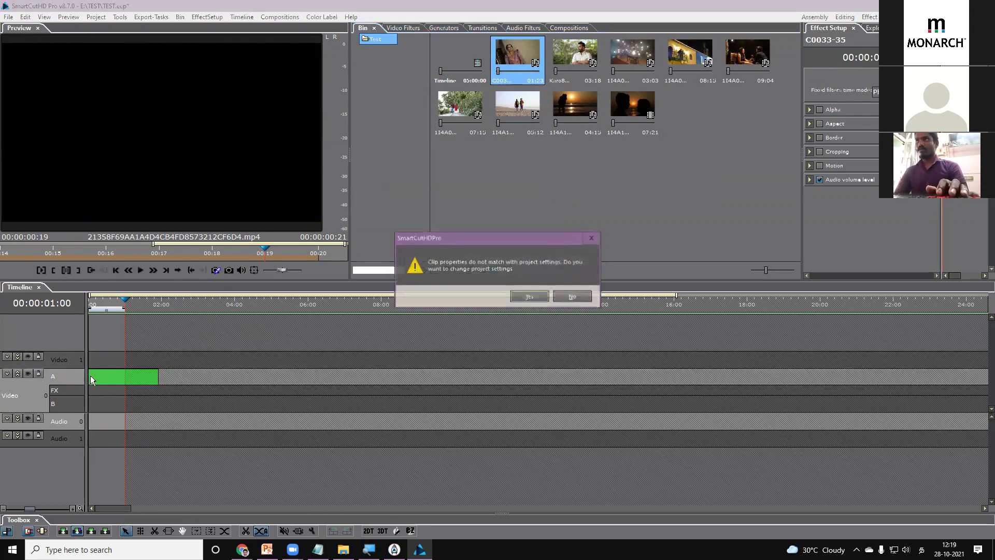
pyautogui.click(527, 296)
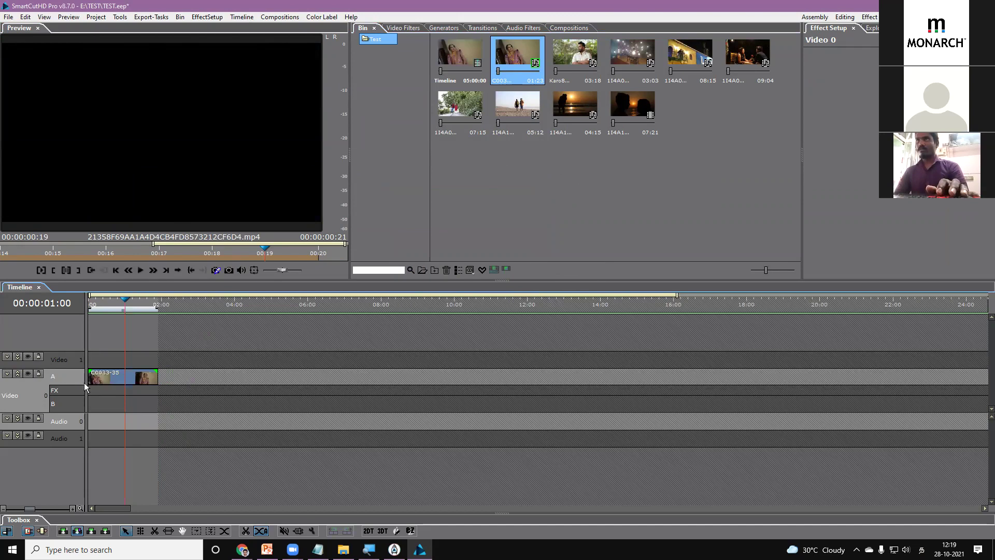
# Trim C0033-35 to end at 00:00:01:06 and add a shortened Karo8132-65 clip directly after it on the A row.
pyautogui.click(101, 374)
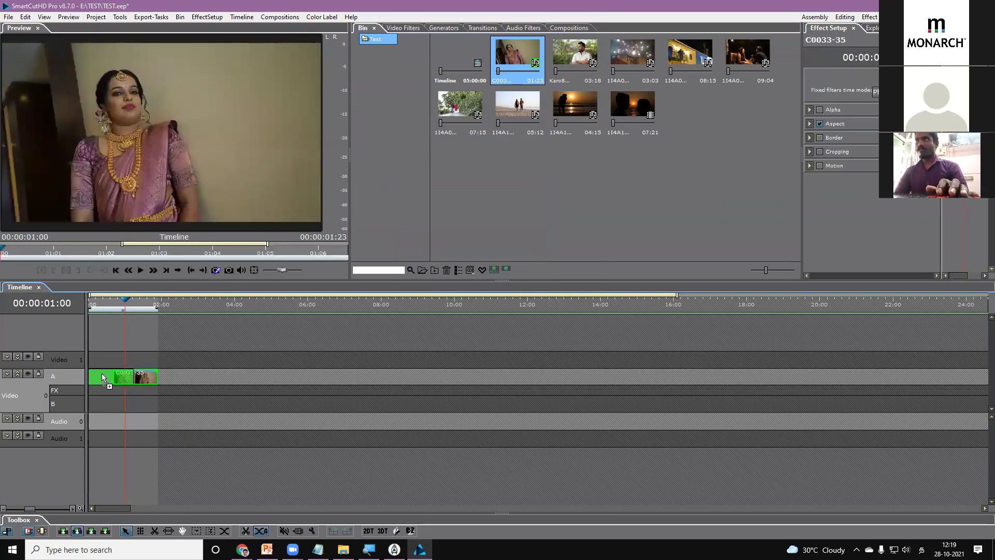
pyautogui.moveTo(576, 55); pyautogui.dragTo(148, 383)
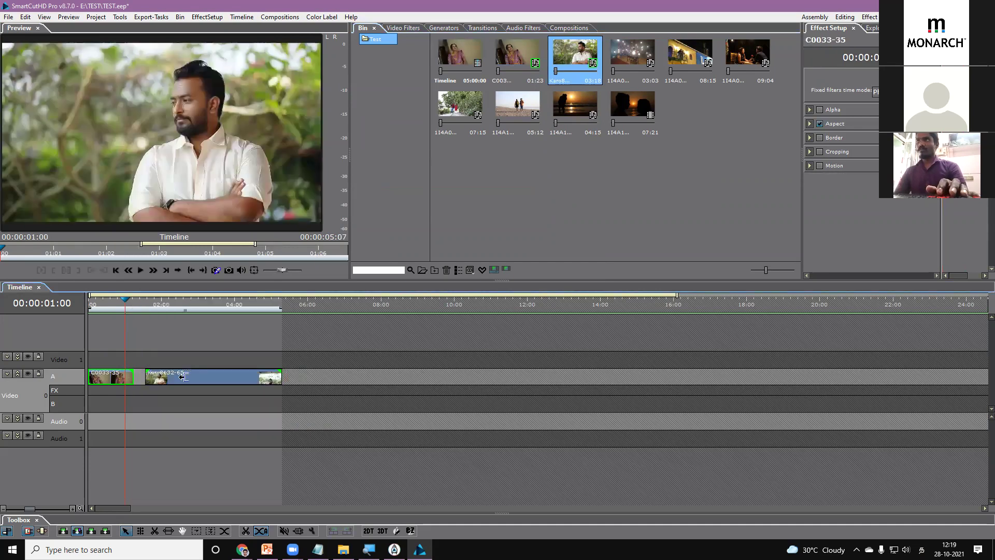
pyautogui.moveTo(260, 377); pyautogui.dragTo(204, 381)
# Collapse Video 0 to a single row and try to insert the Zoom Blur-Long composition at the 00:00:01:06 cut.
pyautogui.click(17, 373)
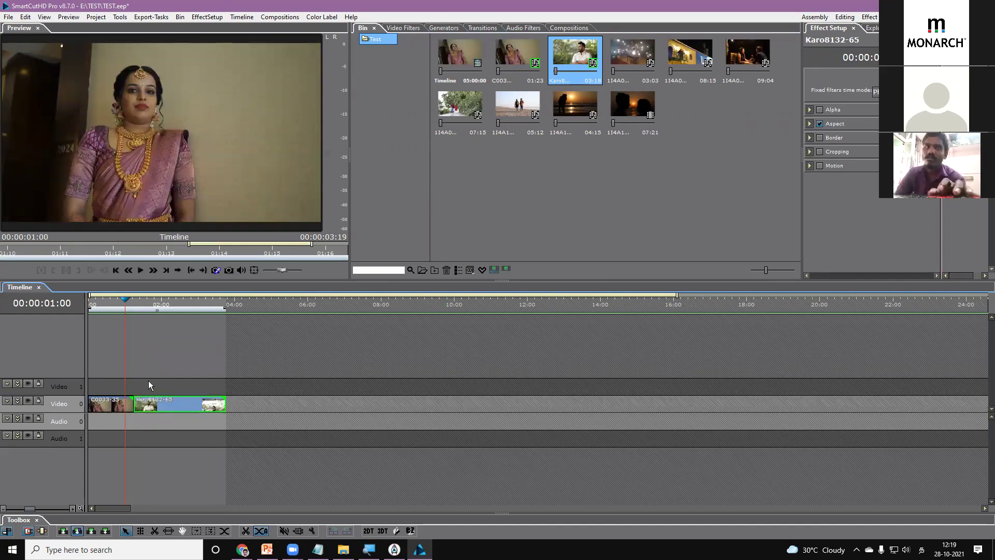
pyautogui.click(134, 309)
pyautogui.press('End')
pyautogui.click(135, 304)
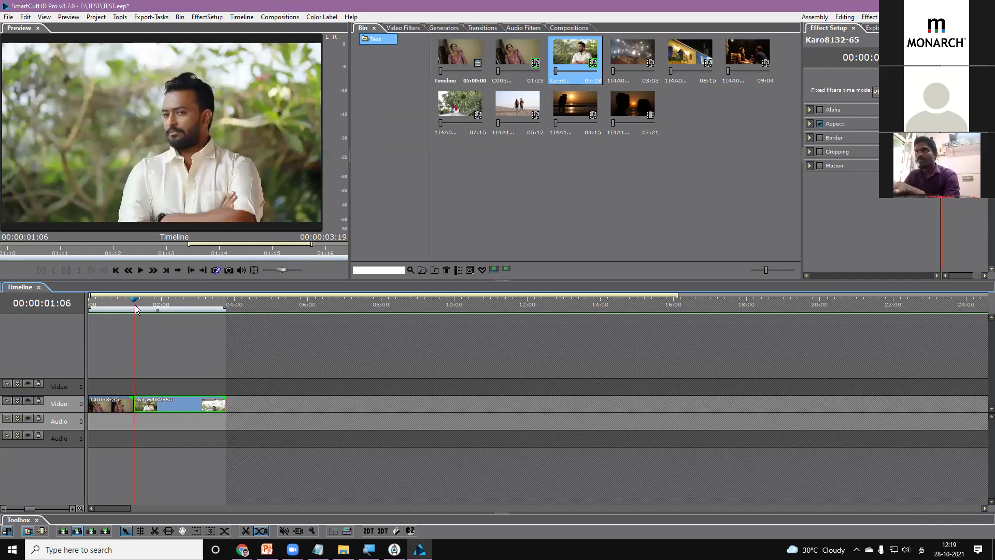
pyautogui.click(116, 419)
pyautogui.click(561, 29)
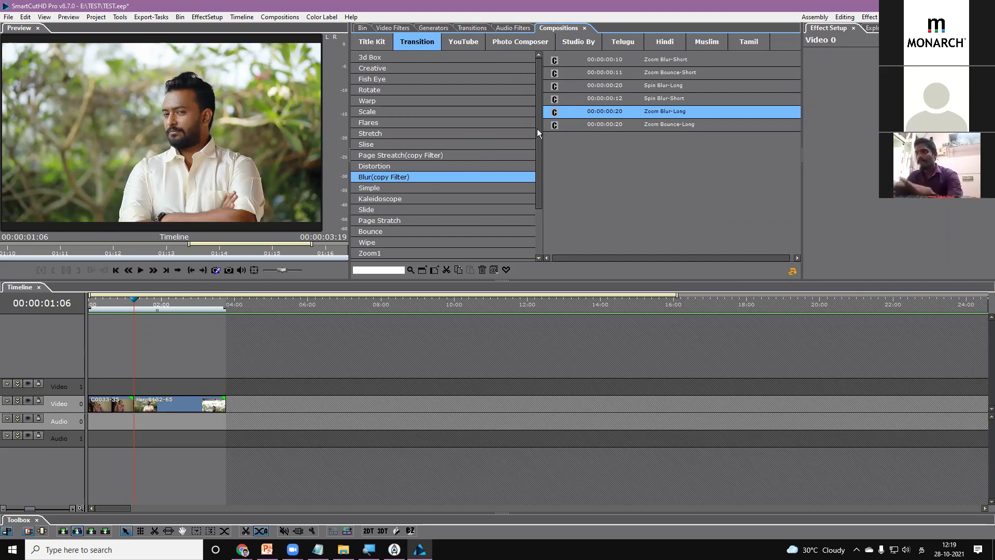
pyautogui.moveTo(611, 111); pyautogui.dragTo(466, 302)
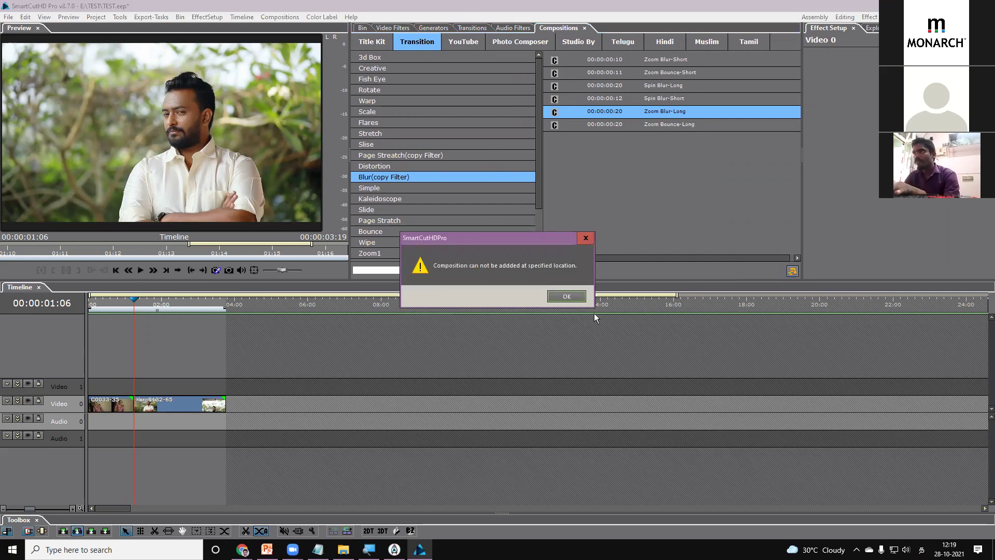
pyautogui.click(576, 299)
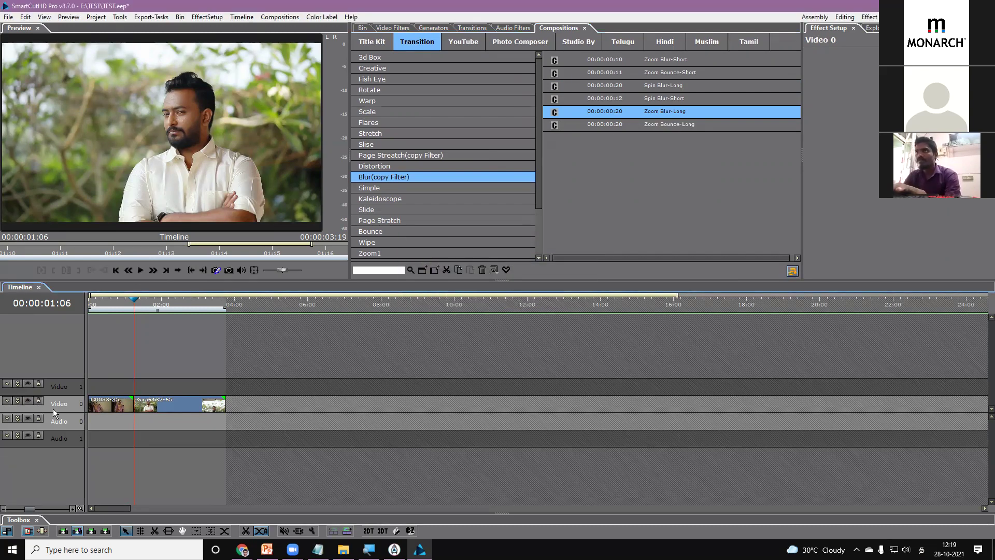
# Expand Video 0 into its A, FX and B rows and retry inserting Zoom Blur-Long at the cut.
pyautogui.click(32, 413)
pyautogui.click(21, 399)
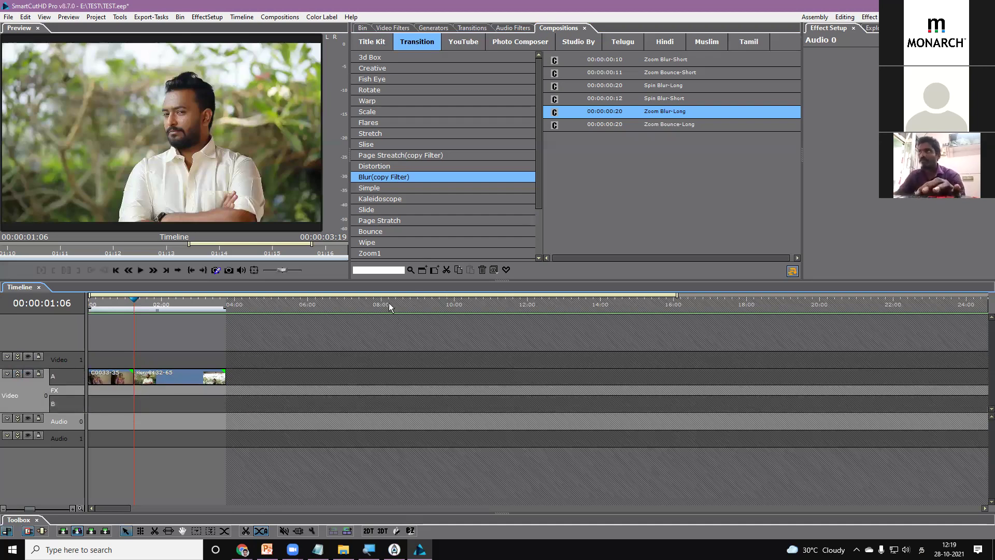
pyautogui.click(792, 268)
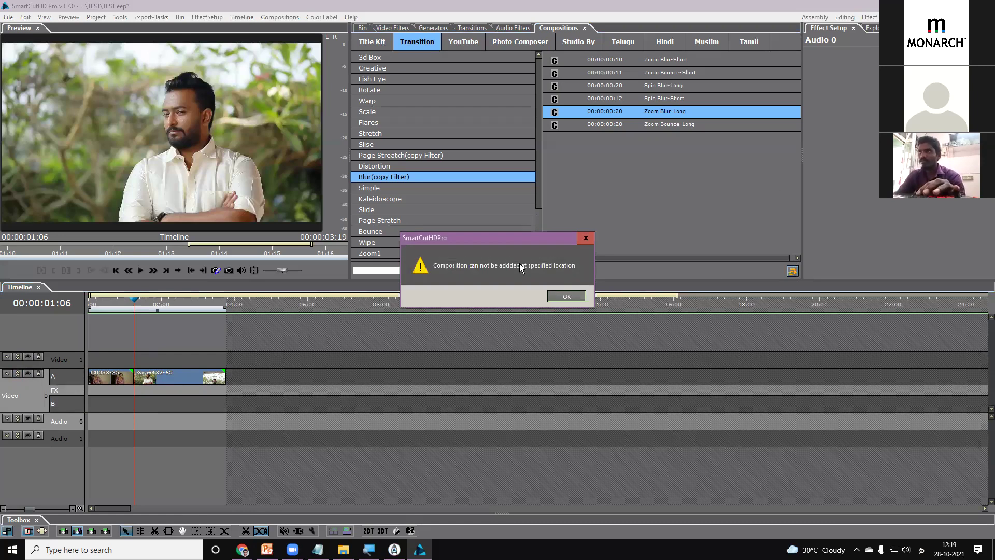
pyautogui.click(564, 298)
# Delete clips C0033-35 and Karo8132-65 from the timeline.
pyautogui.click(123, 306)
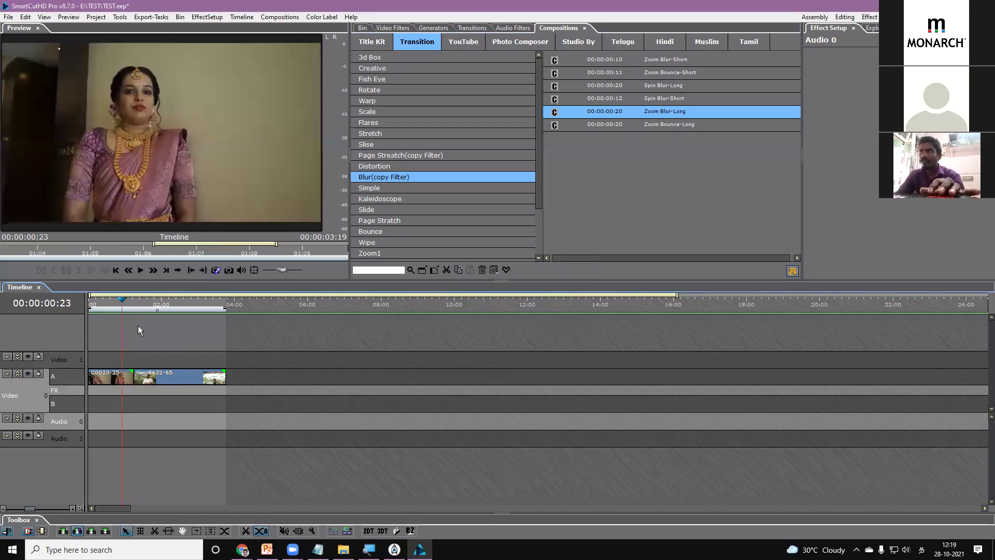
pyautogui.click(109, 382)
pyautogui.press('Delete')
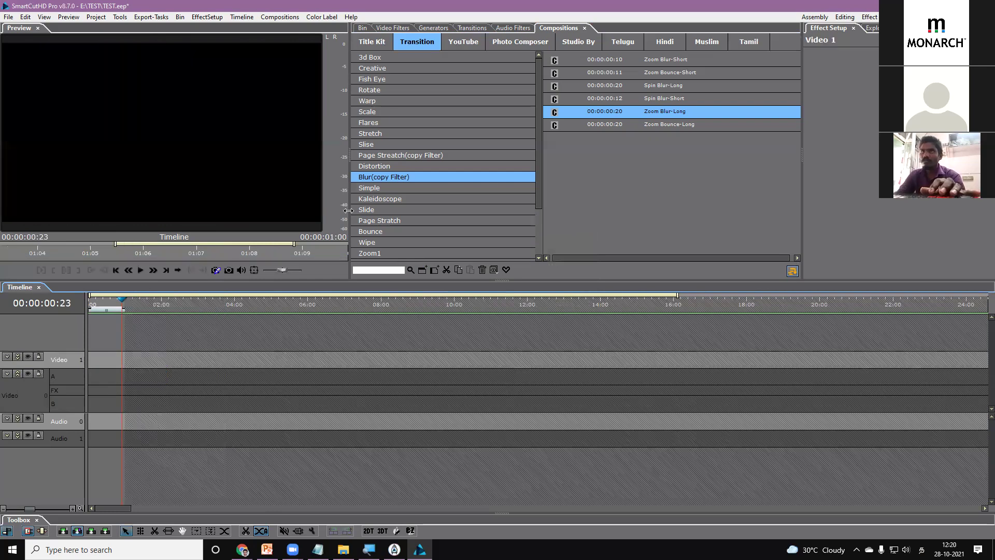
pyautogui.click(618, 122)
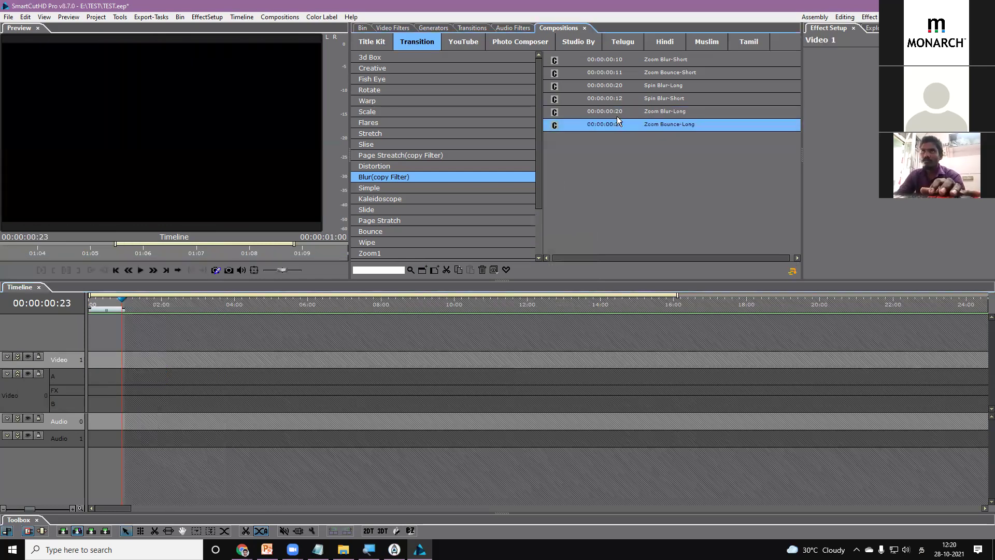
pyautogui.click(792, 271)
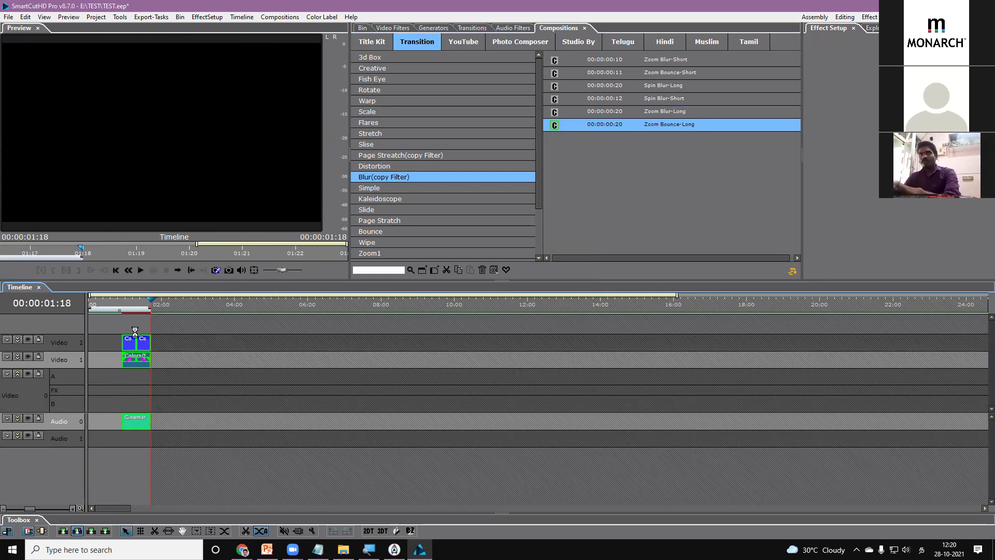
pyautogui.press('Delete')
# Collapse Video 0 to a single row and insert the Zoom Blur-Long composition at 00:00:00:10.
pyautogui.click(103, 304)
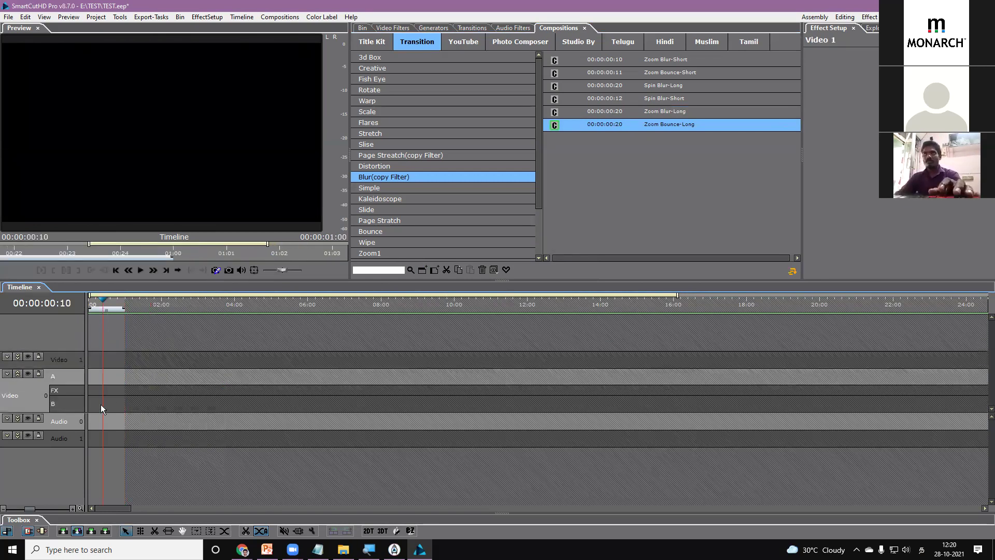
pyautogui.click(19, 374)
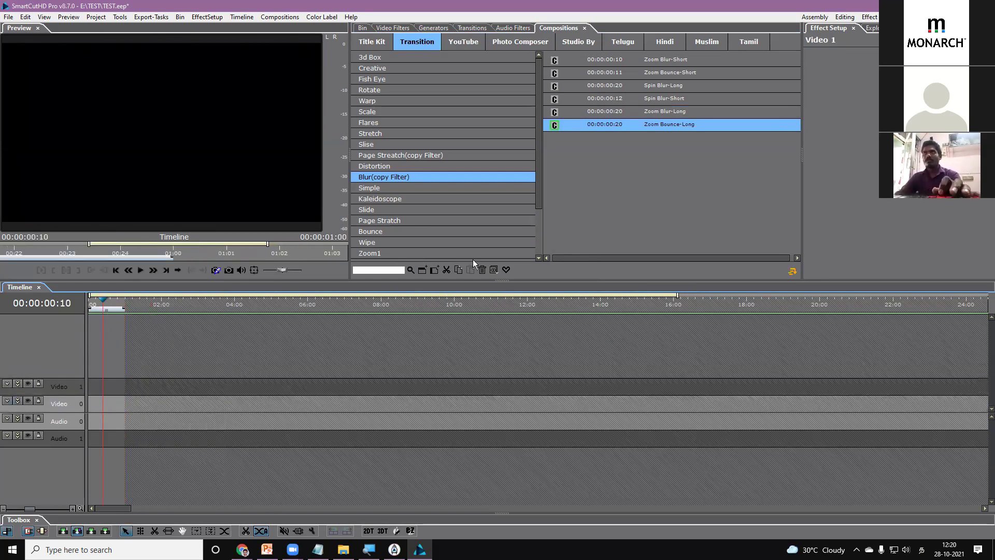
pyautogui.click(674, 112)
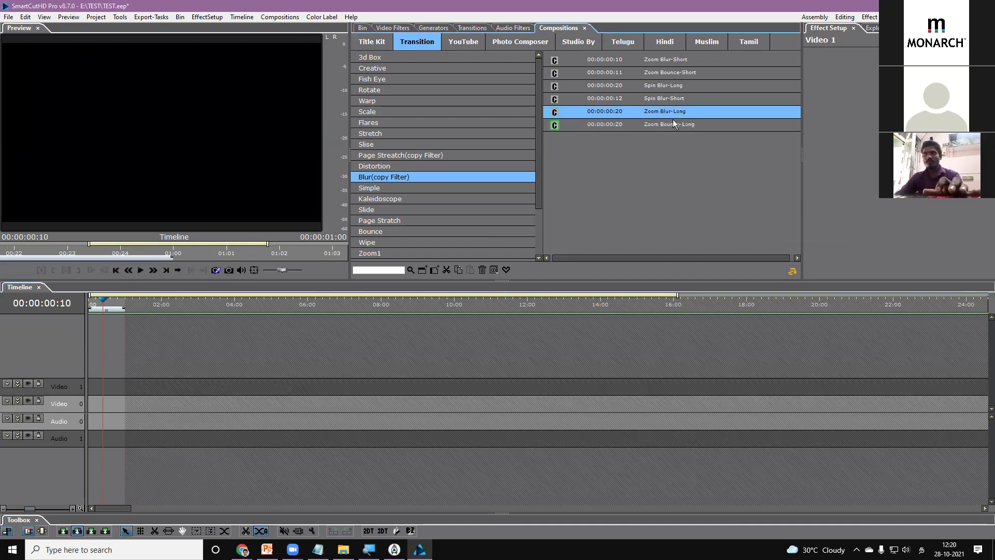
pyautogui.click(792, 271)
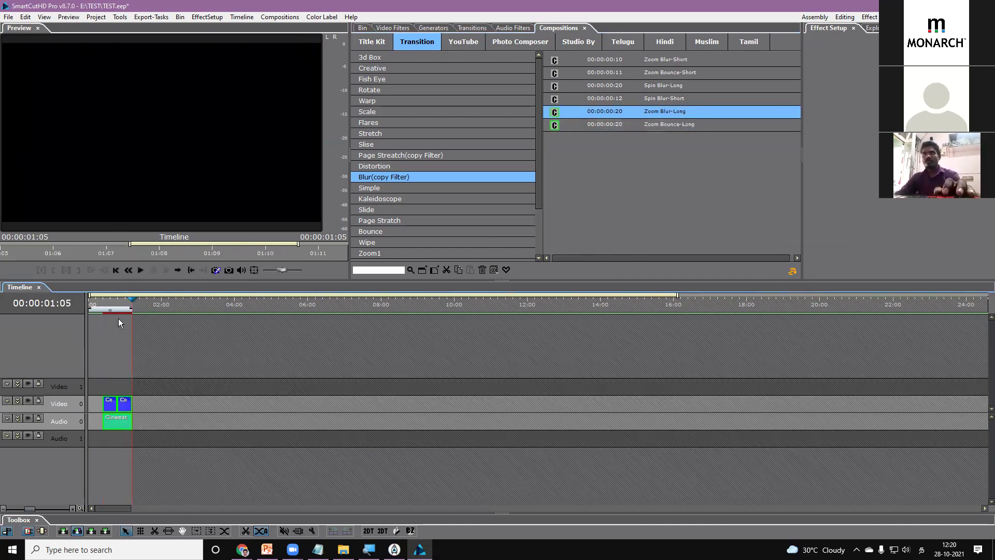
# Expand Video 0 into its A, FX and B rows and inspect the inserted Copy Filter clips up close.
pyautogui.click(112, 306)
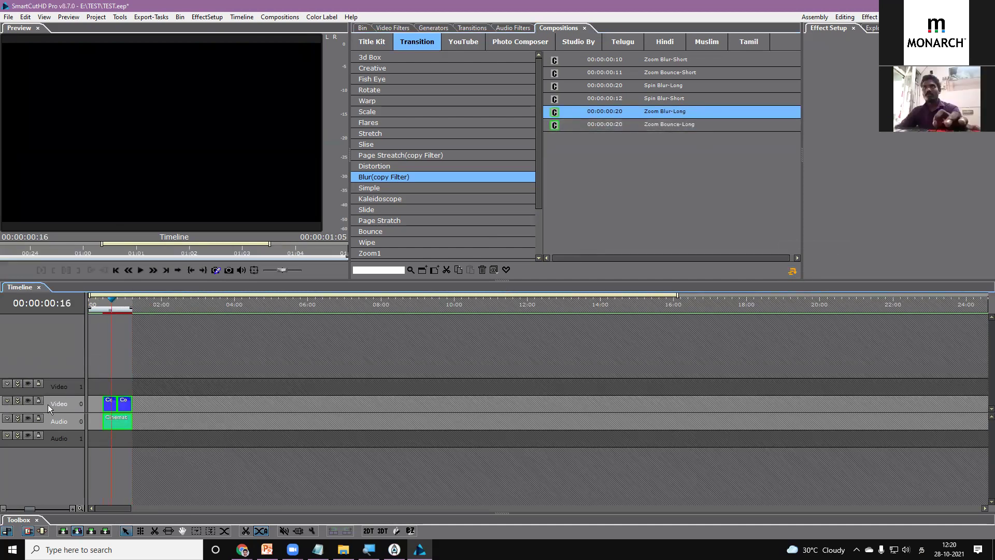
pyautogui.click(17, 400)
pyautogui.click(165, 387)
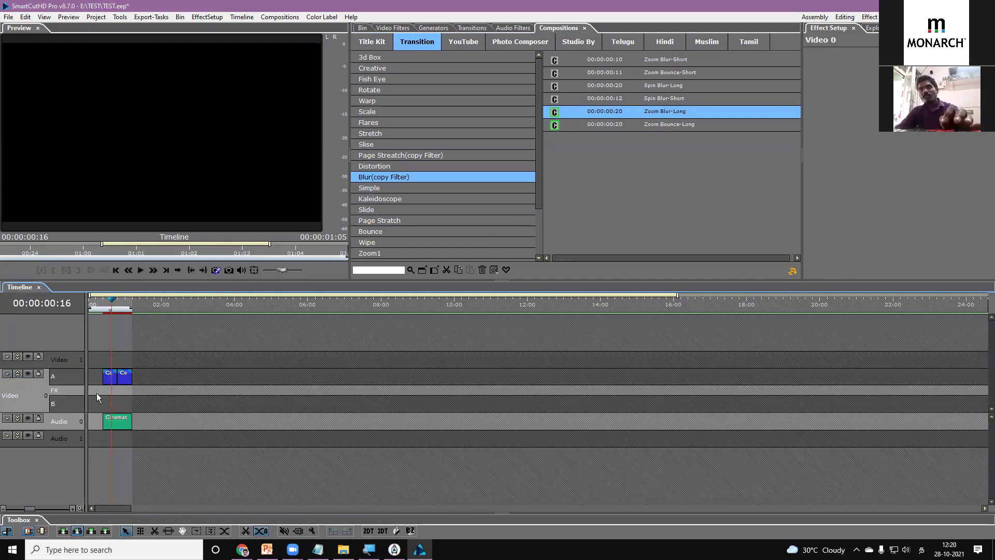
pyautogui.scroll(2, 135, 371)
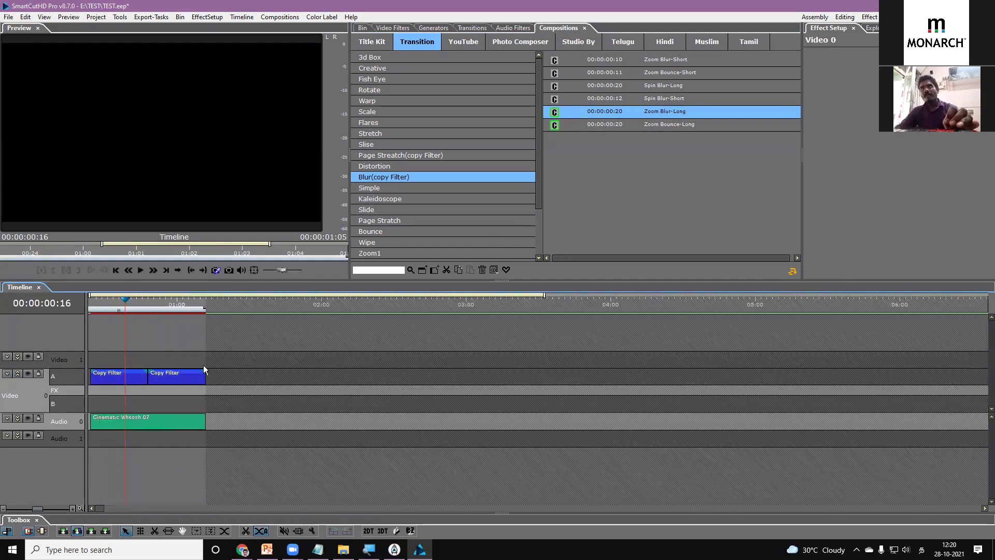
pyautogui.click(92, 508)
pyautogui.click(156, 360)
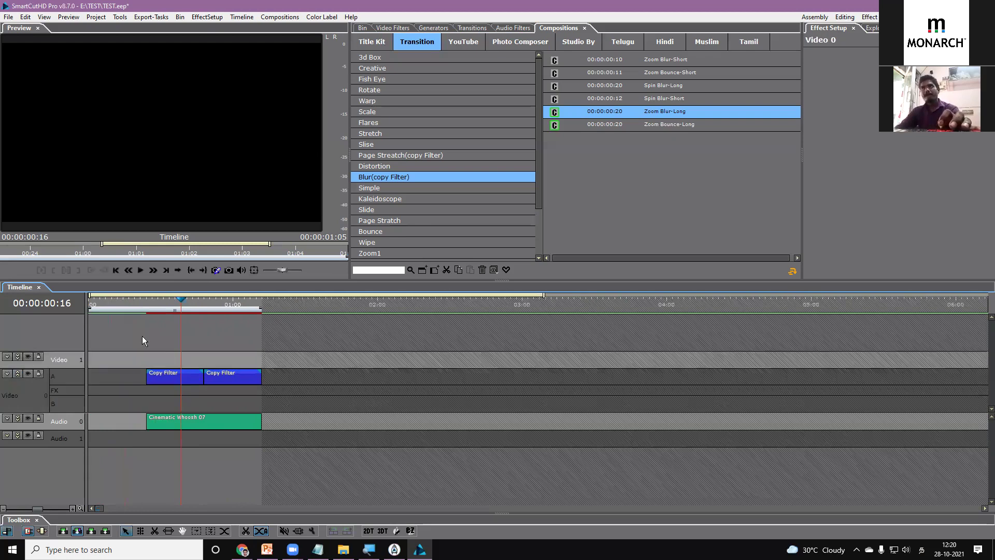
pyautogui.click(178, 334)
pyautogui.moveTo(156, 299); pyautogui.dragTo(163, 300)
# Add the C0033-35 clip to the B row, shorten it, and move it to the start of the timeline.
pyautogui.click(363, 28)
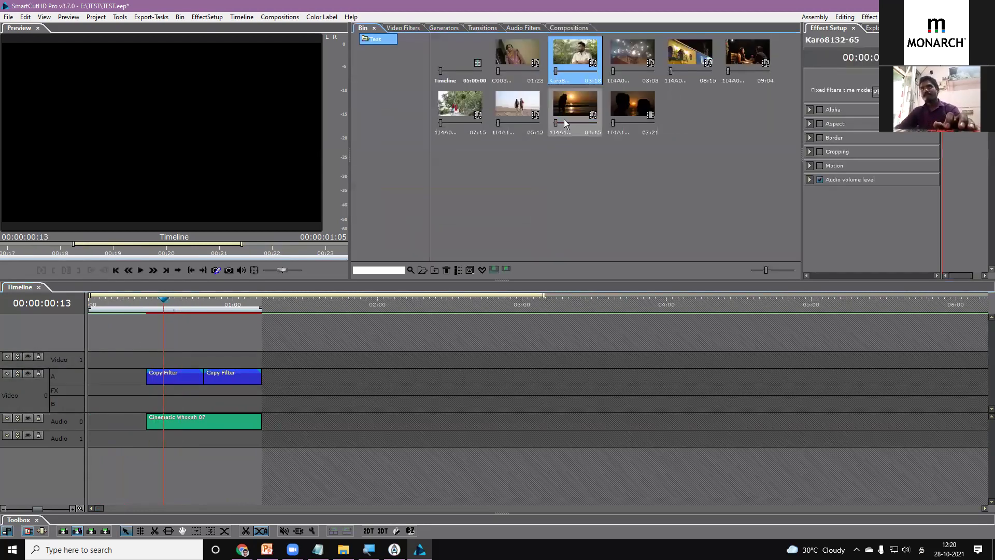
pyautogui.moveTo(532, 54); pyautogui.dragTo(150, 397)
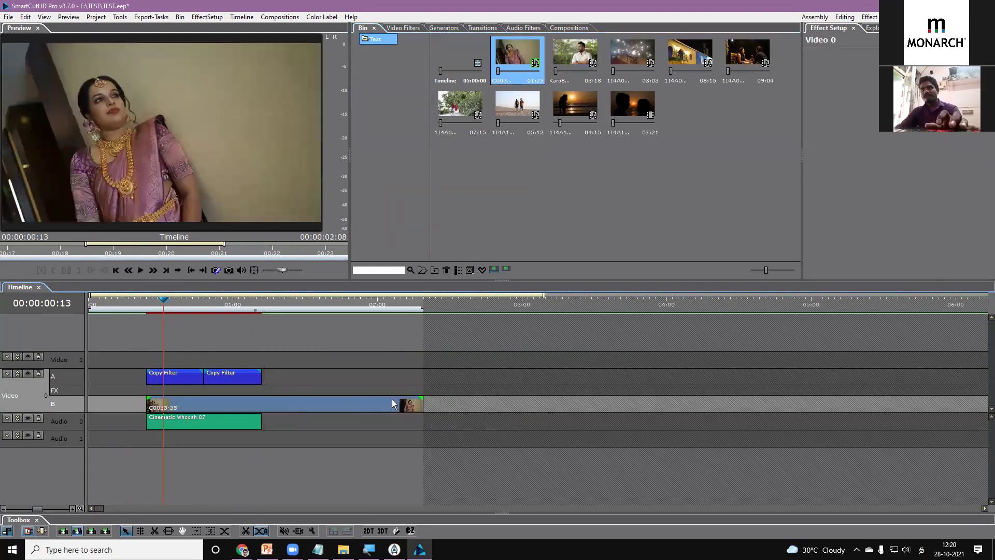
pyautogui.moveTo(421, 400); pyautogui.dragTo(290, 400)
pyautogui.moveTo(185, 401); pyautogui.dragTo(127, 401)
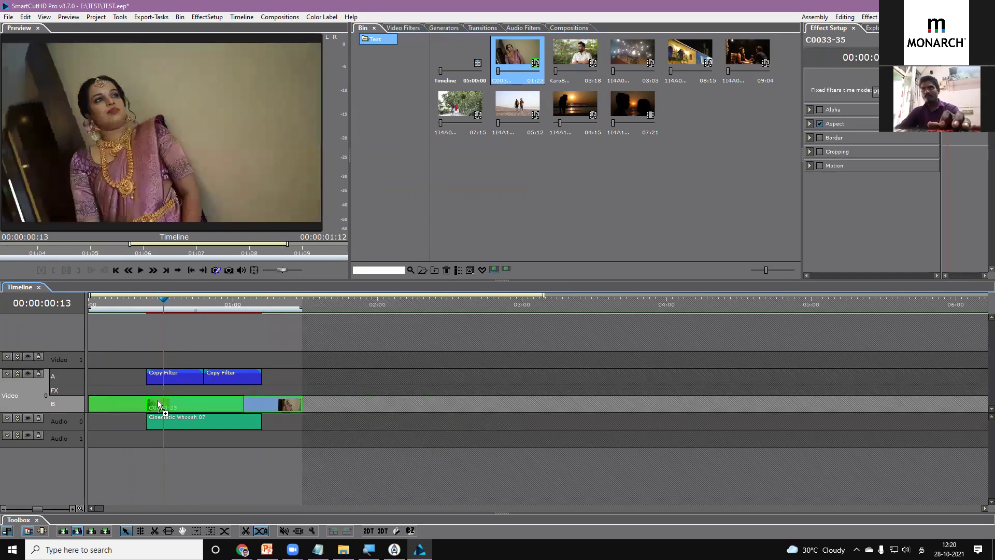
# Align the cut between the Copy Filter clips with the end of C0033-35 and add Karo8132-65 directly after it on the B row.
pyautogui.moveTo(185, 347); pyautogui.dragTo(276, 380)
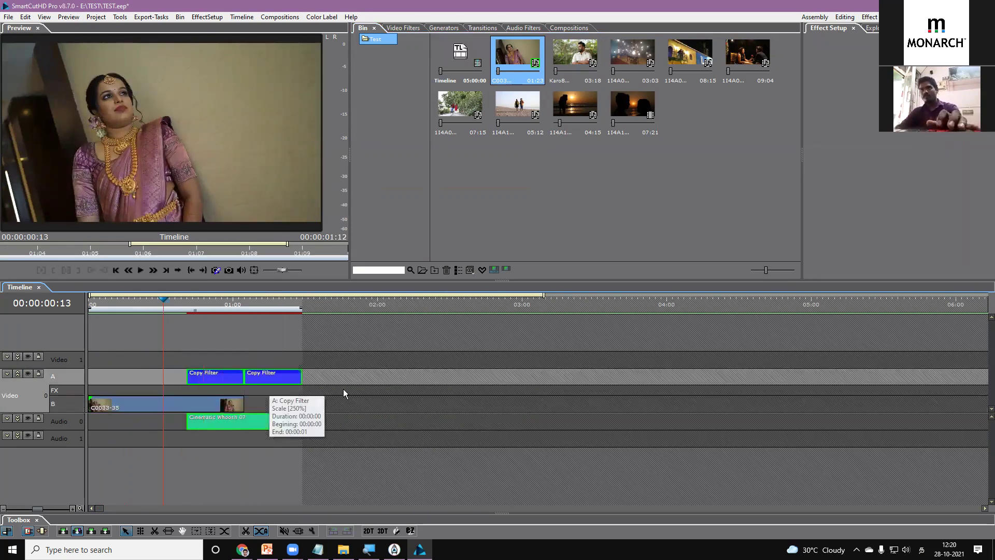
pyautogui.click(571, 54)
pyautogui.moveTo(542, 257); pyautogui.dragTo(248, 401)
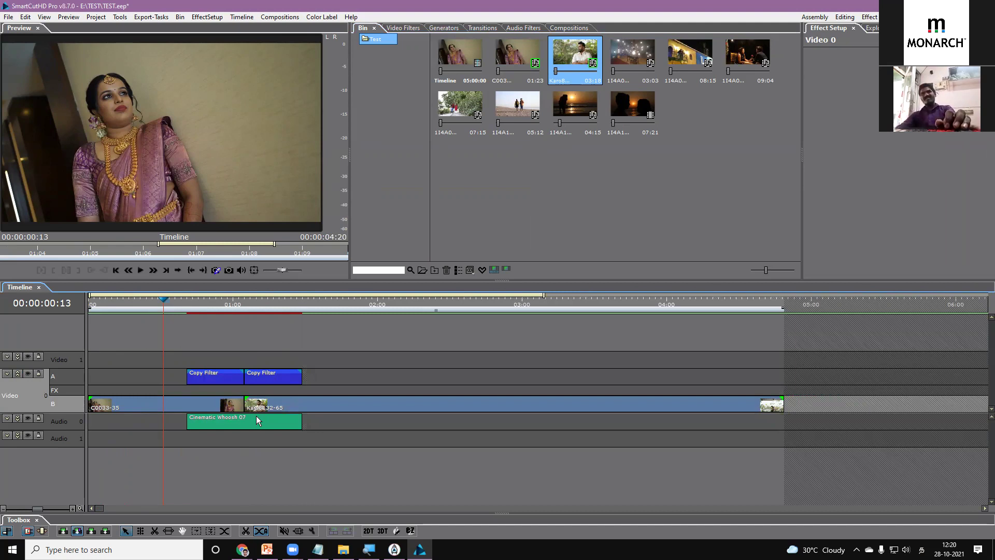
# Ungroup the Zoom Blur-Long composition and copy its first Copy Filter clip.
pyautogui.moveTo(201, 300); pyautogui.dragTo(194, 300)
pyautogui.click(211, 381)
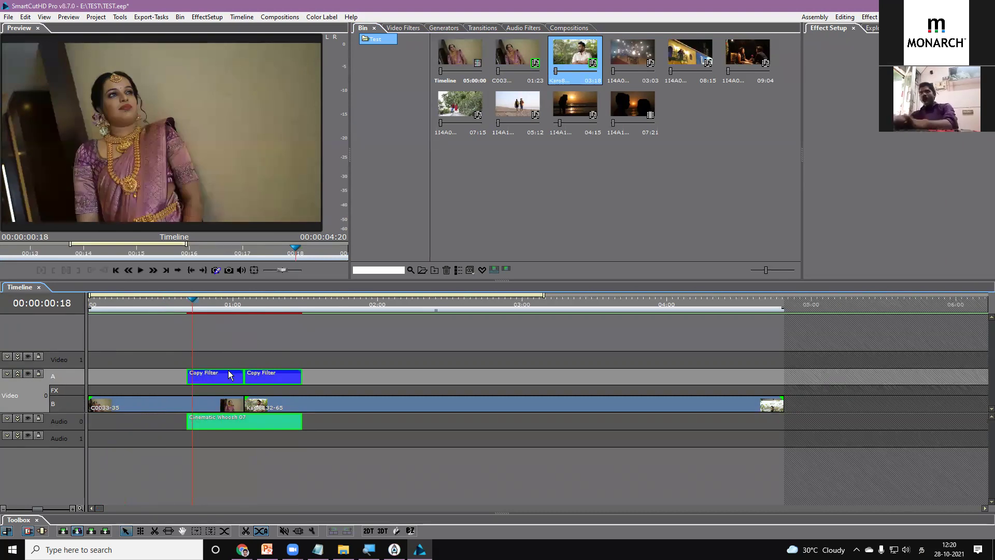
pyautogui.rightClick(216, 382)
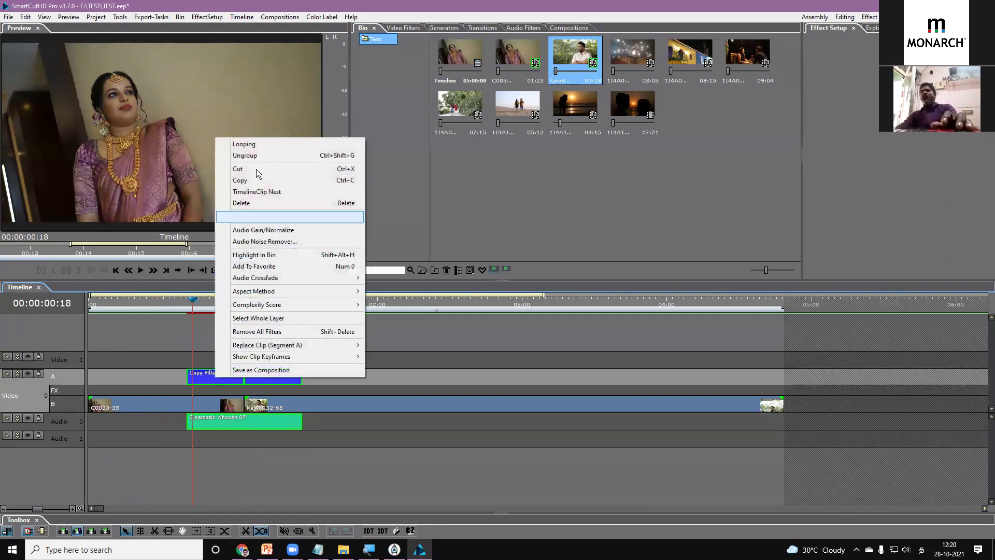
pyautogui.click(248, 155)
pyautogui.click(220, 379)
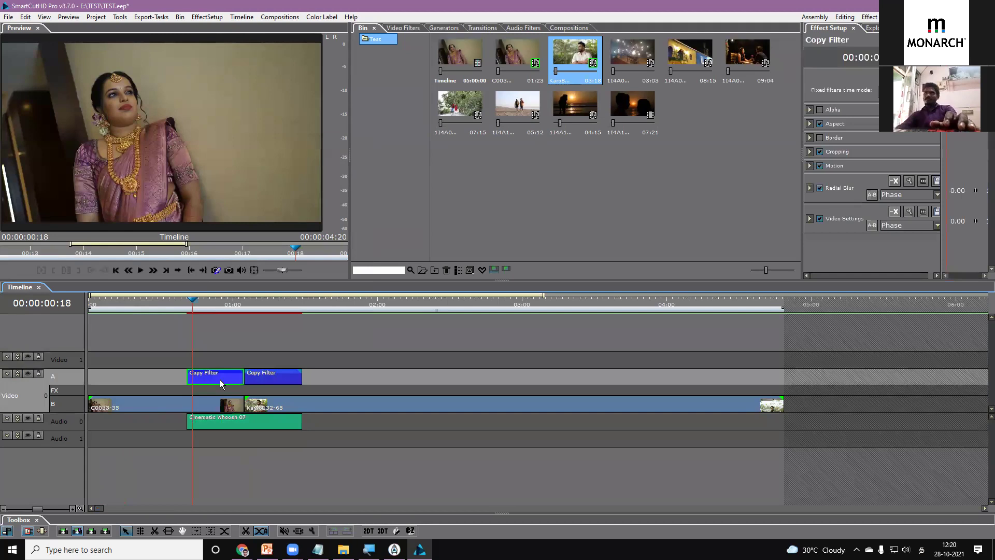
pyautogui.rightClick(220, 378)
pyautogui.click(247, 170)
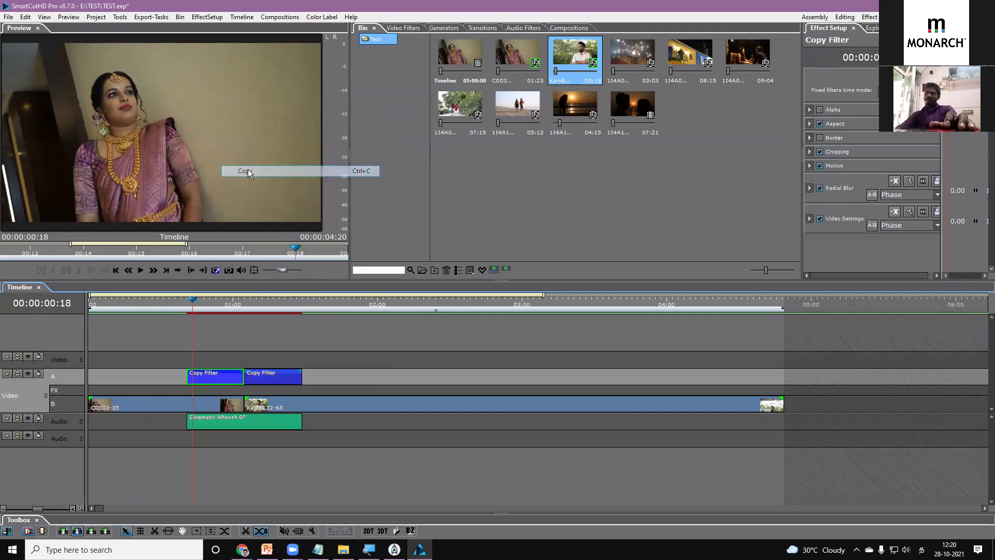
# Split C0033-35 at 00:00:00:17, paste all copied filters onto its second part, and preview the blur.
pyautogui.click(201, 409)
pyautogui.click(188, 305)
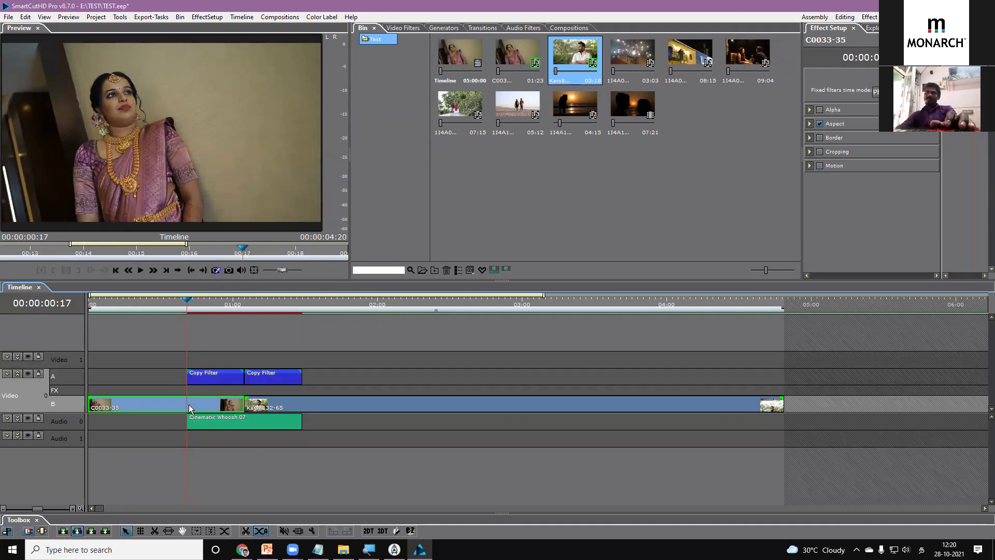
pyautogui.press('super+space')
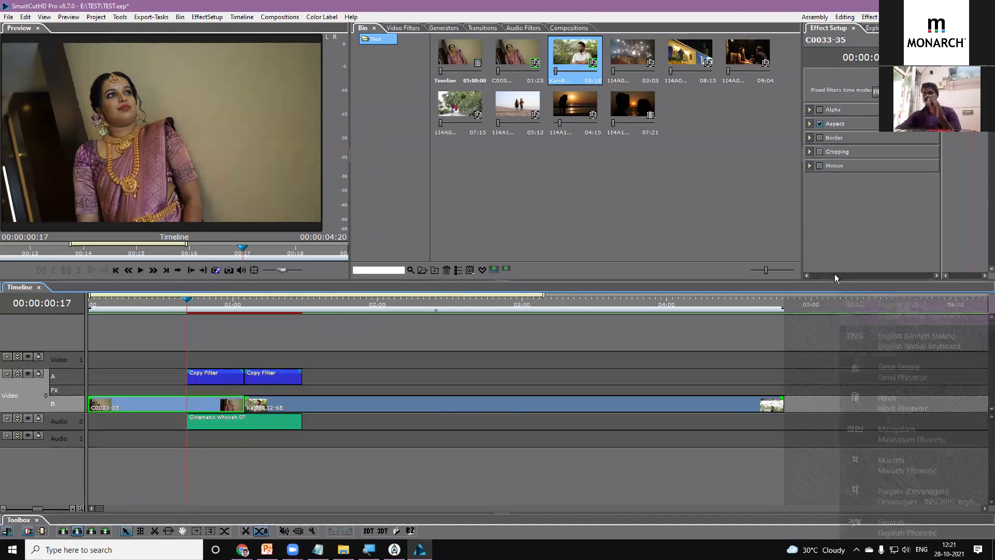
pyautogui.rightClick(201, 405)
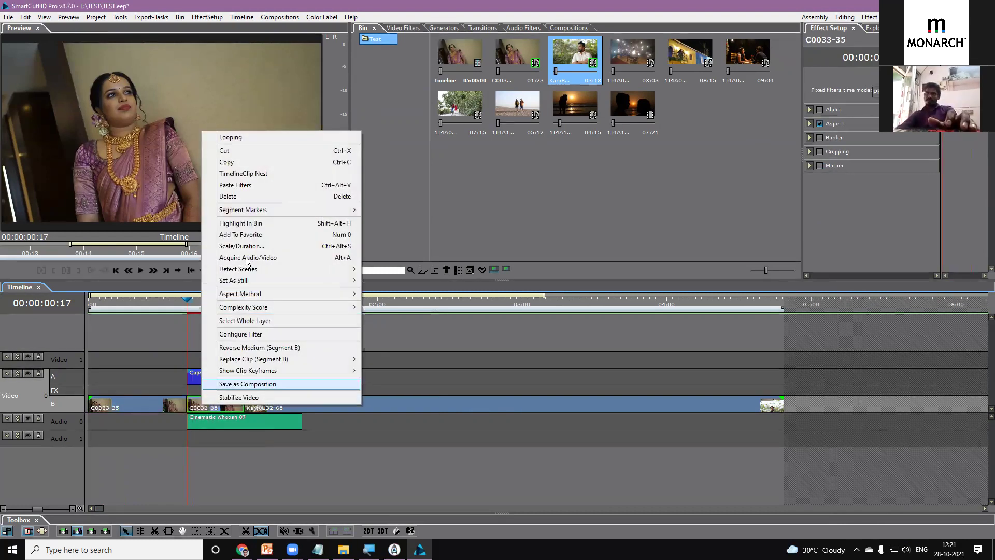
pyautogui.click(235, 185)
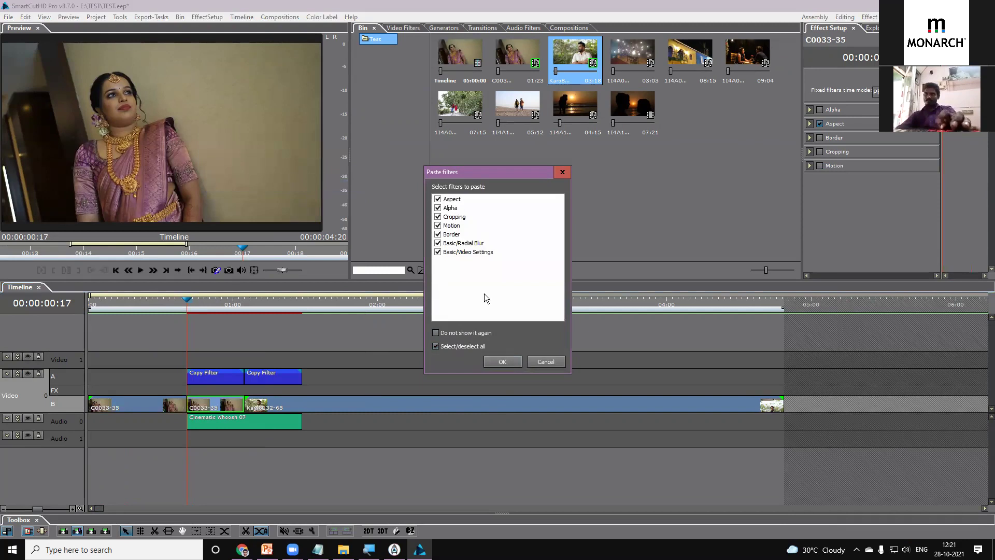
pyautogui.click(505, 361)
pyautogui.moveTo(203, 307); pyautogui.dragTo(238, 309)
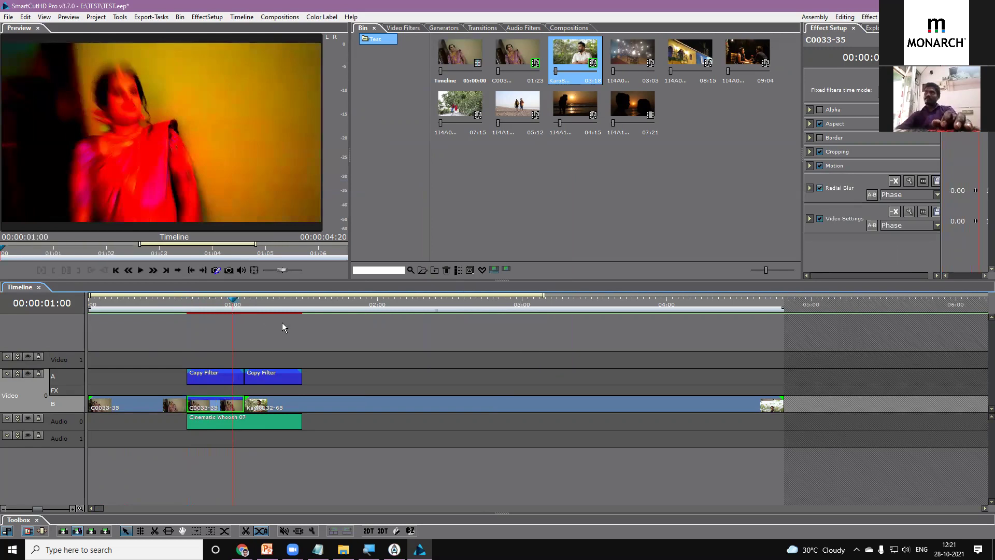
# Copy the second Copy Filter clip on the A row.
pyautogui.click(278, 375)
pyautogui.click(264, 307)
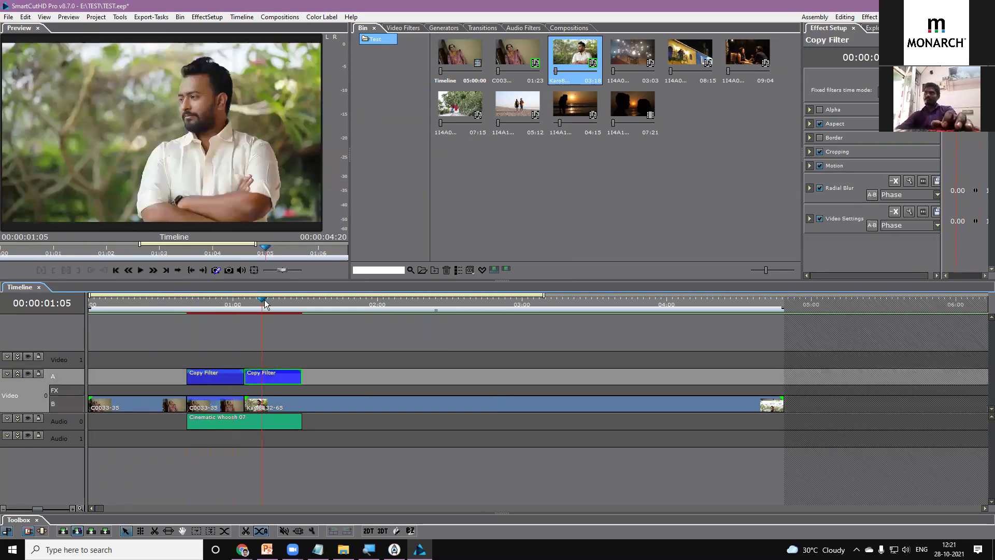
pyautogui.rightClick(274, 375)
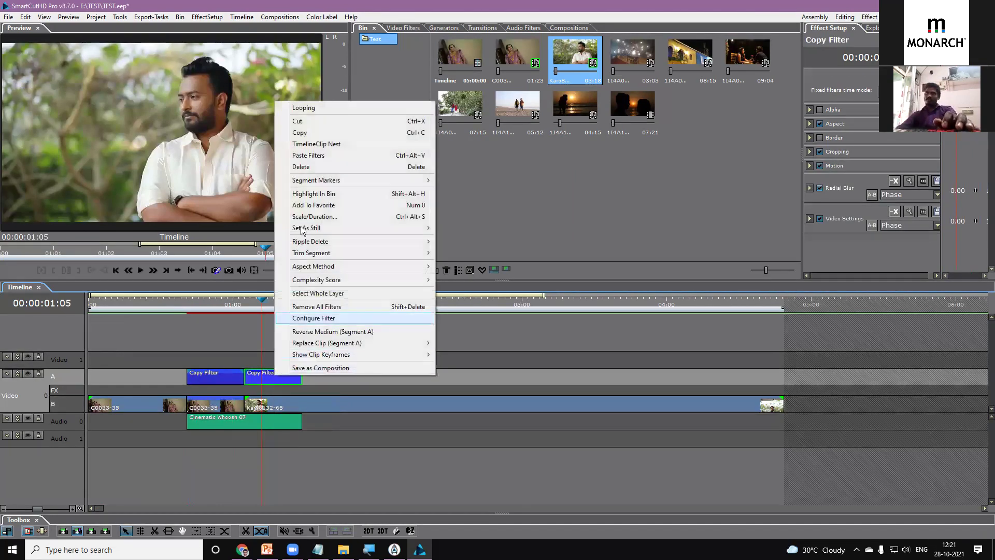
pyautogui.click(309, 137)
# Split Karo8132-65 at 00:00:01:12 and paste all copied filters onto its first part.
pyautogui.click(294, 404)
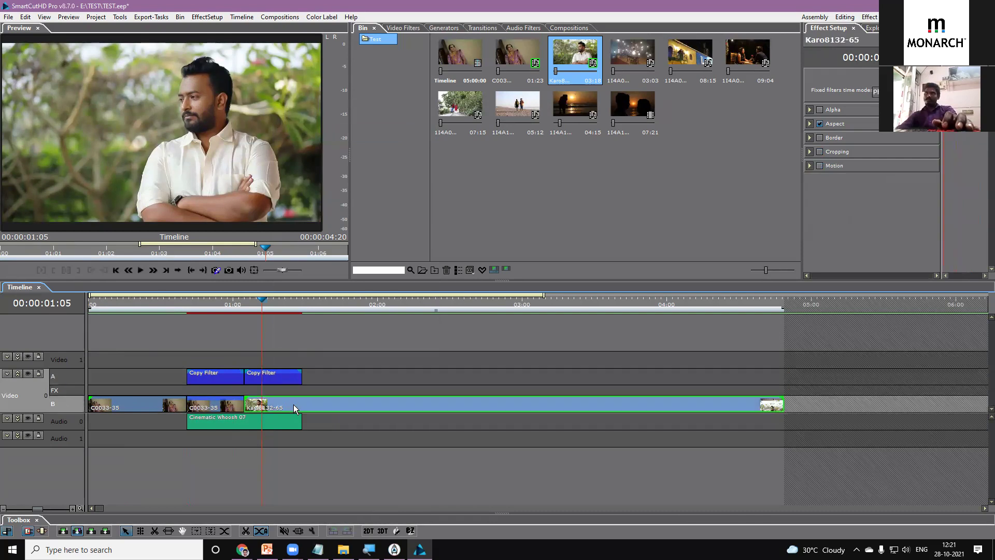
pyautogui.click(279, 306)
pyautogui.moveTo(280, 306); pyautogui.dragTo(304, 410)
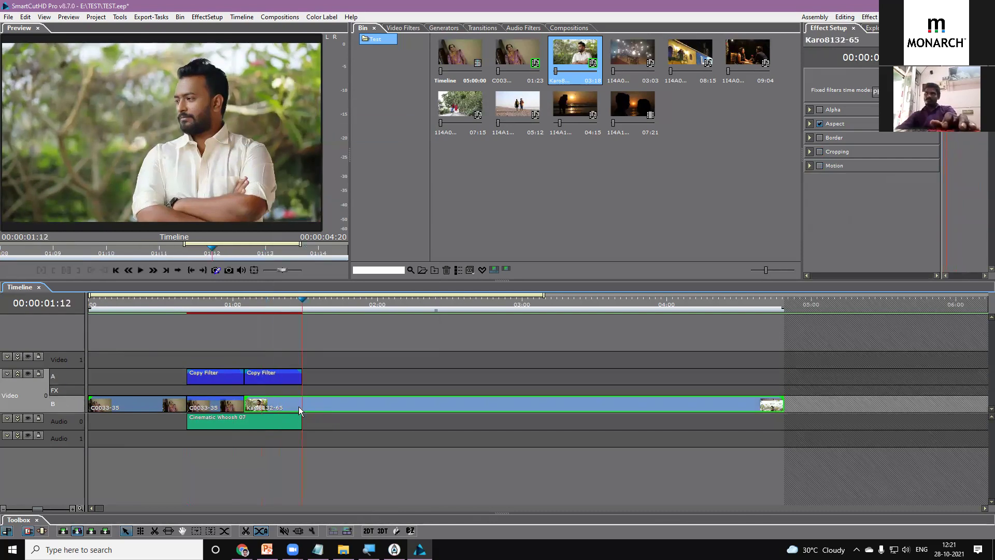
pyautogui.press('s')
pyautogui.rightClick(294, 404)
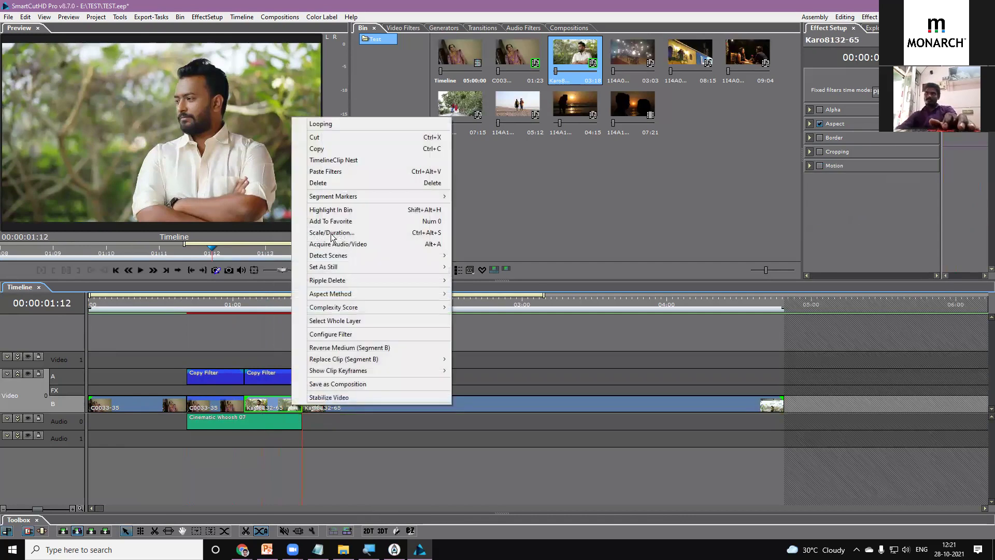
pyautogui.click(332, 171)
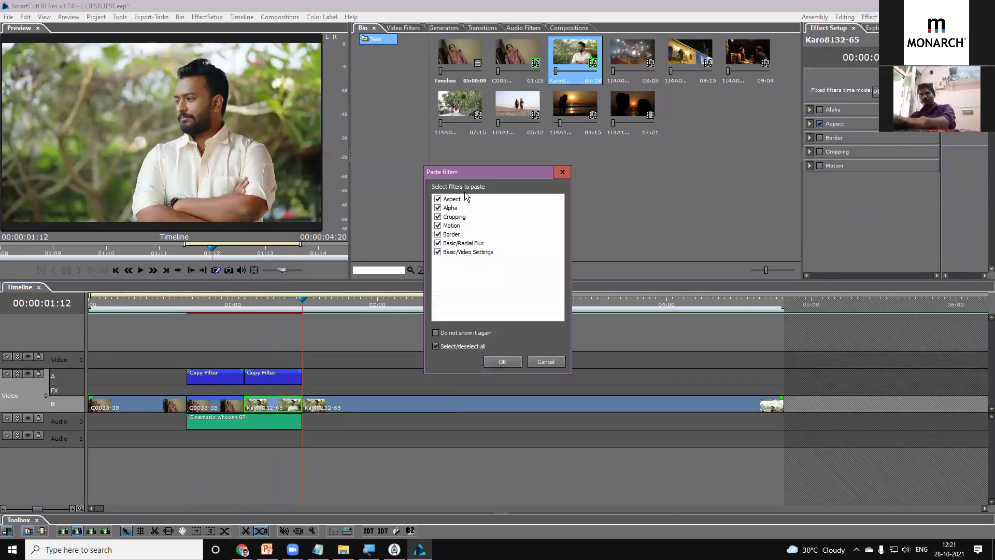
pyautogui.click(502, 361)
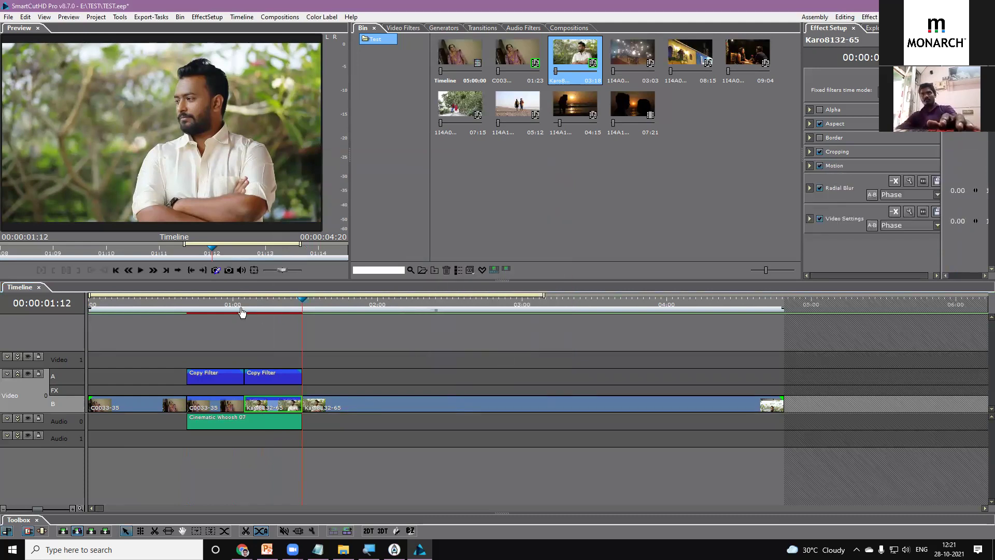
# Play back the blur transition between C0033-35 and Karo8132-65, then return to the transition compositions.
pyautogui.click(144, 307)
pyautogui.press('space')
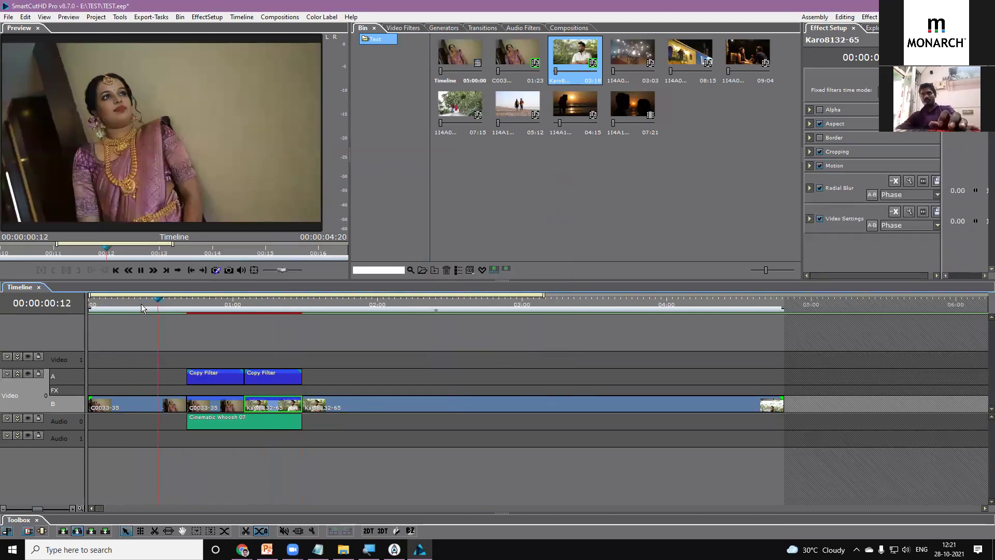
pyautogui.click(143, 307)
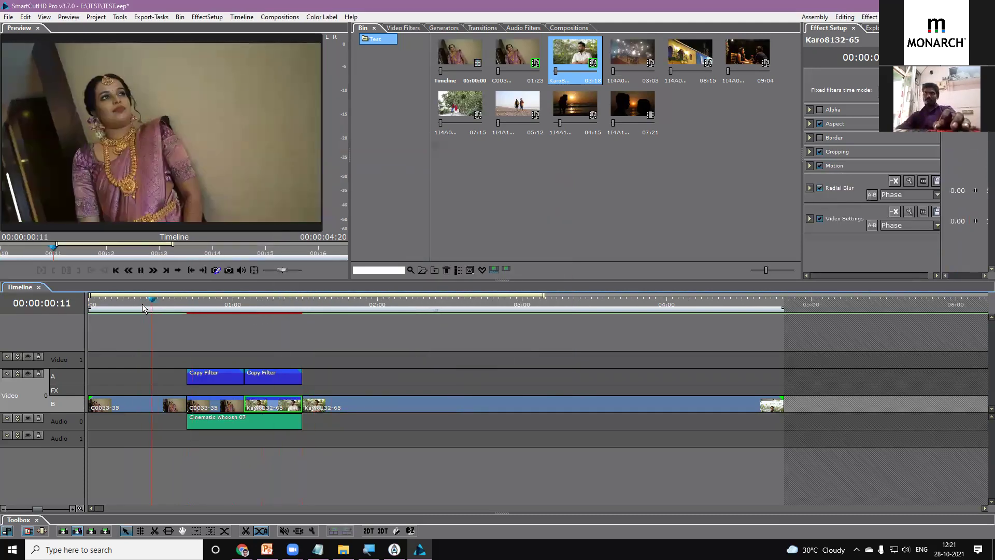
pyautogui.click(143, 307)
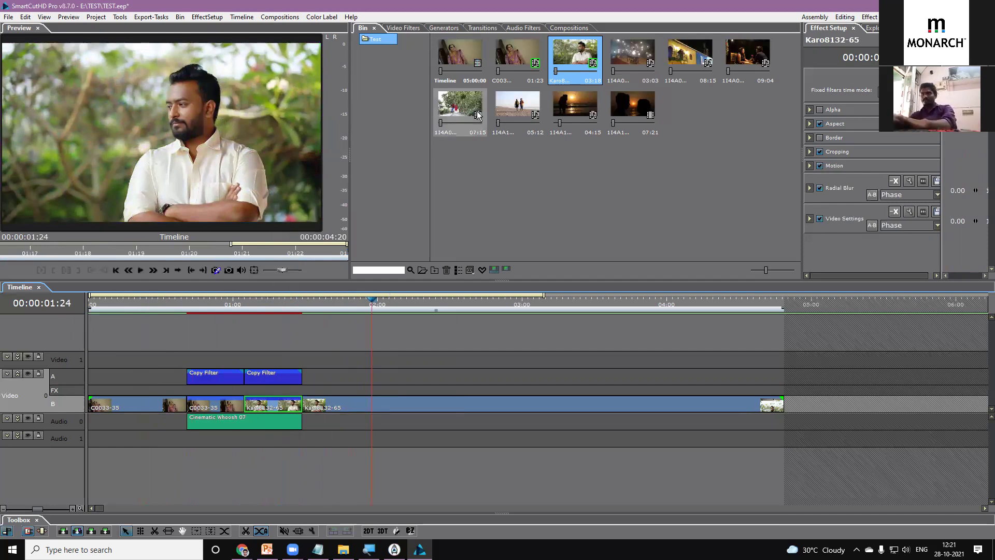
pyautogui.click(569, 27)
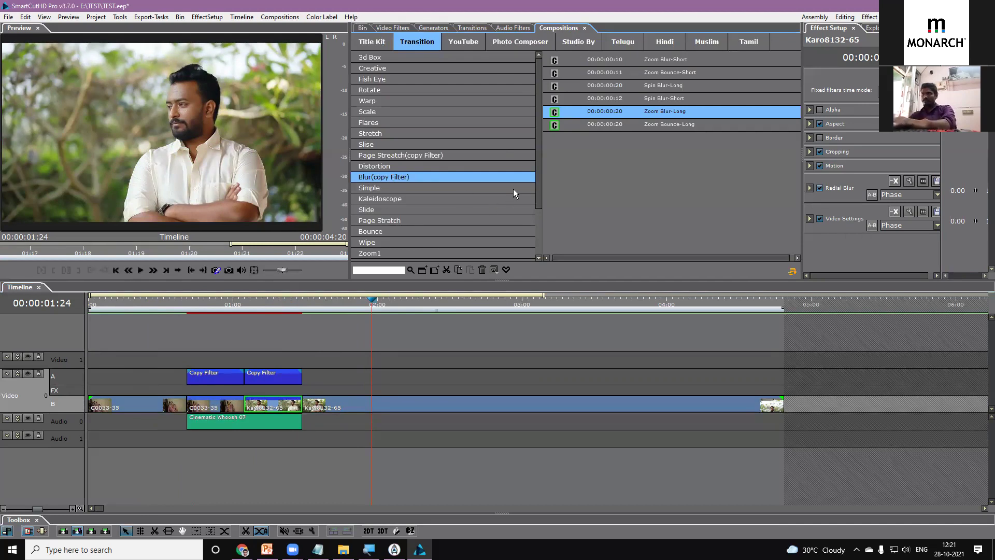
# Browse the Glitch, Shake and Zoom copy-filter types among the transition compositions.
pyautogui.moveTo(538, 143); pyautogui.dragTo(527, 203)
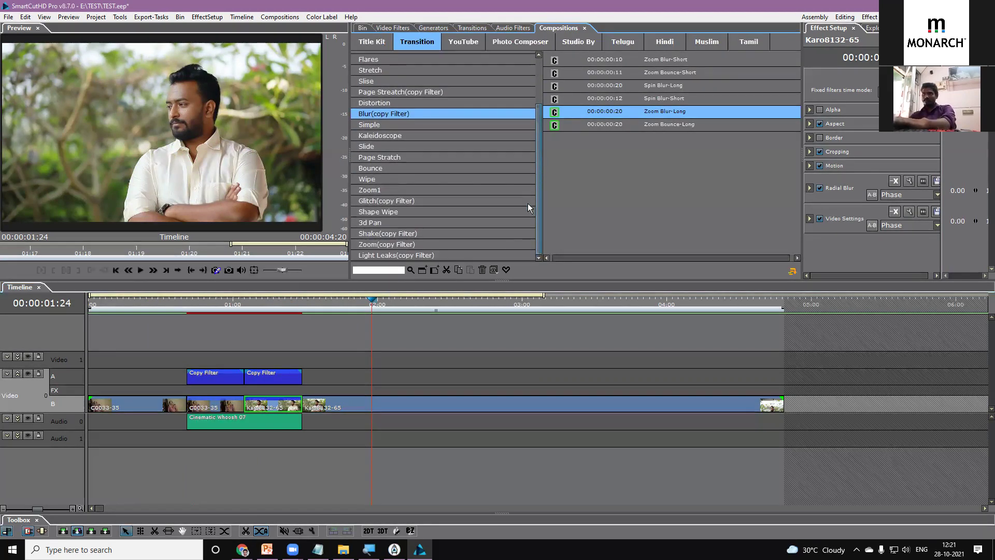
pyautogui.click(368, 204)
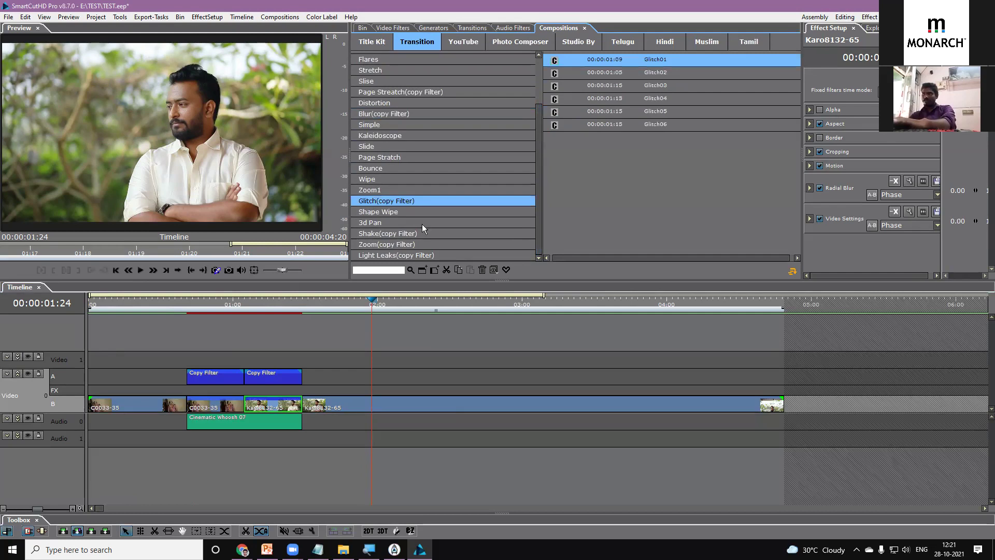
pyautogui.click(368, 234)
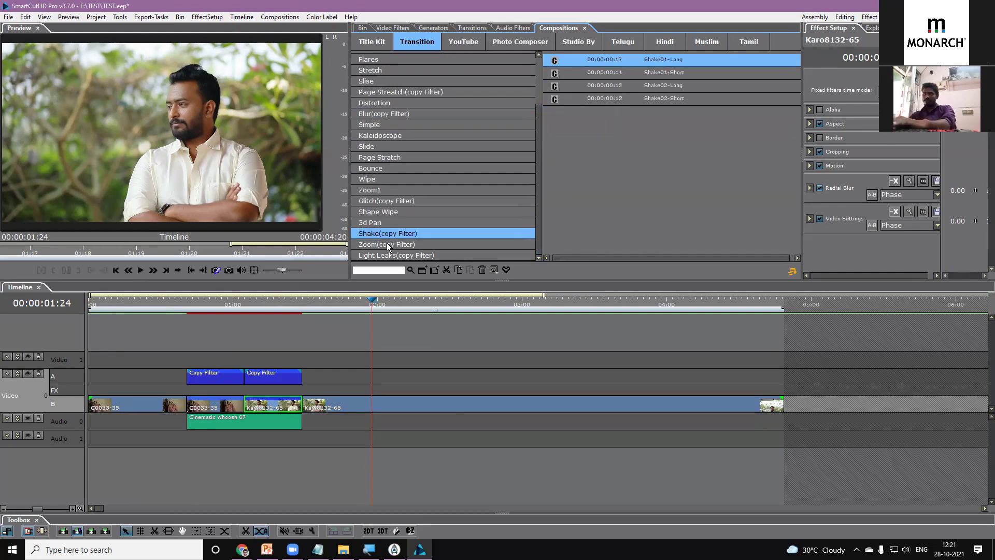
pyautogui.click(386, 244)
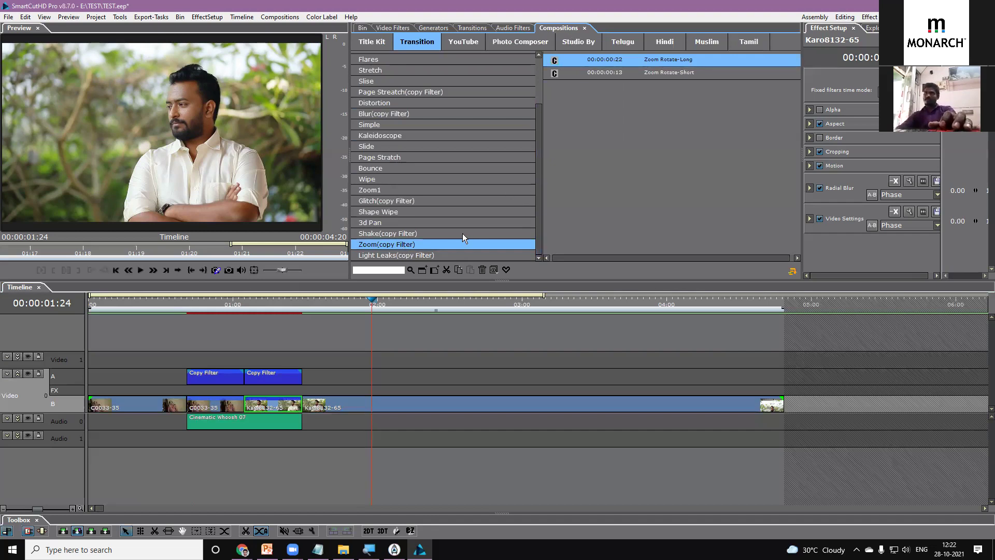
# Delete all clips from the timeline and move the playhead to 00:00:00:05.
pyautogui.moveTo(107, 346); pyautogui.dragTo(392, 478)
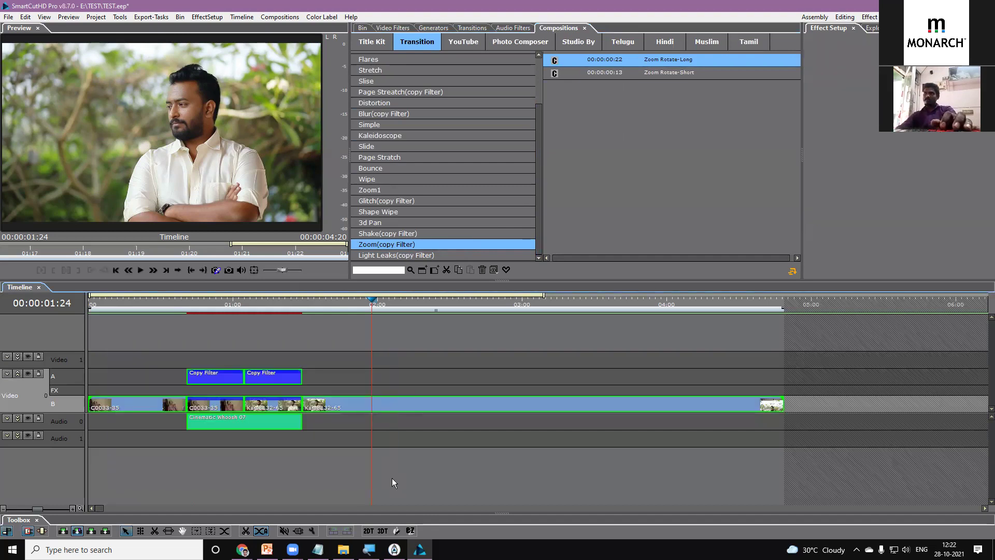
pyautogui.press('Delete')
pyautogui.click(118, 304)
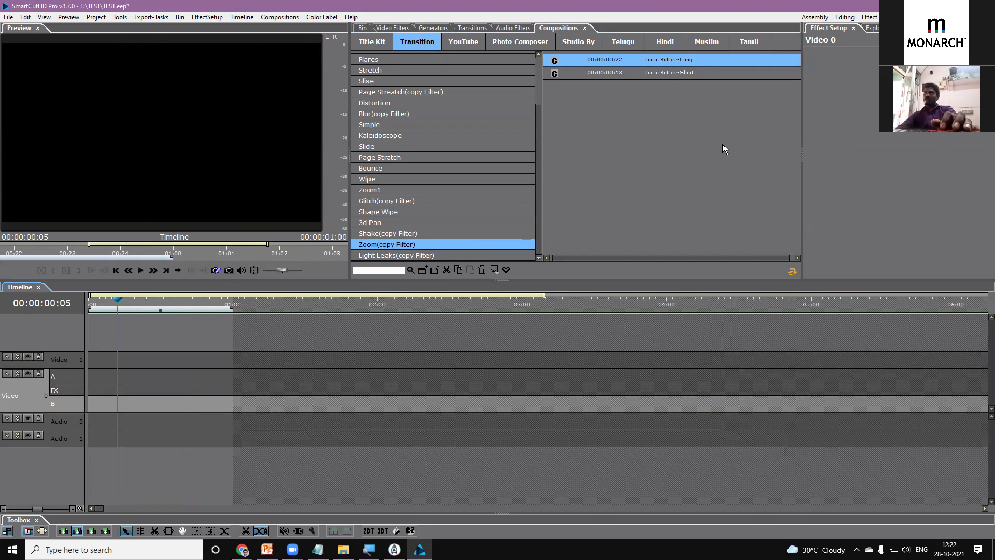
# Insert the Zoom Rotate-Long composition from the Zoom copy-filter type at the playhead, targeting the FX row of Video 0.
pyautogui.click(405, 246)
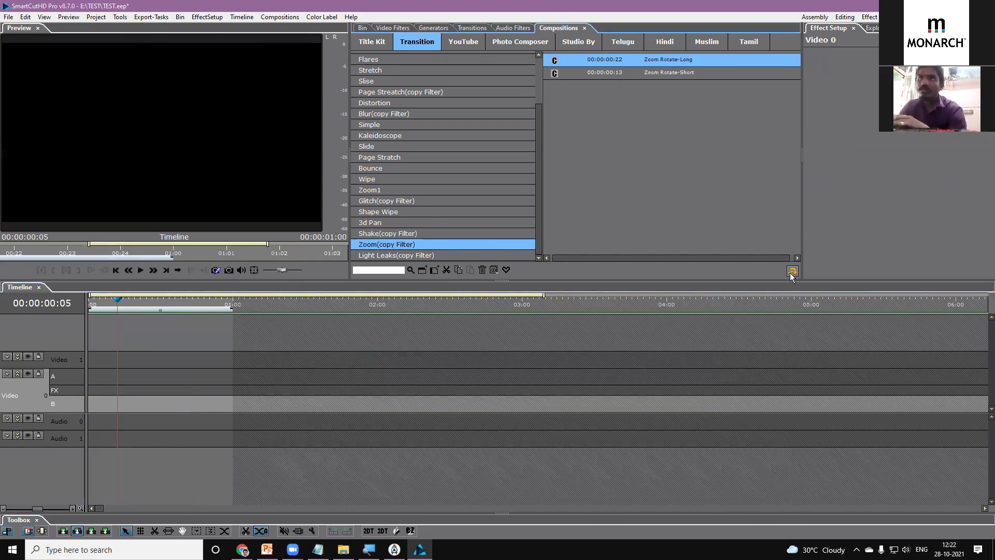
pyautogui.click(130, 387)
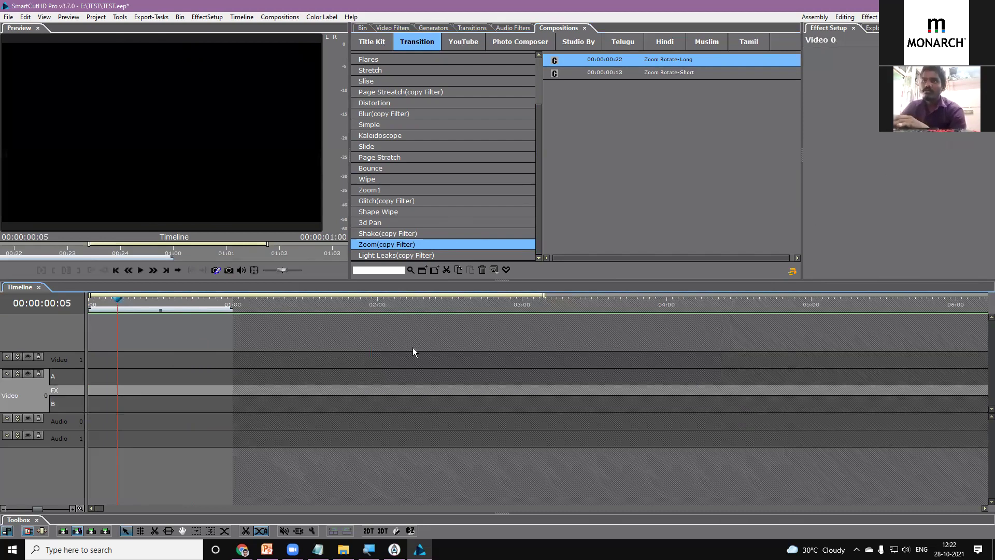
pyautogui.click(791, 271)
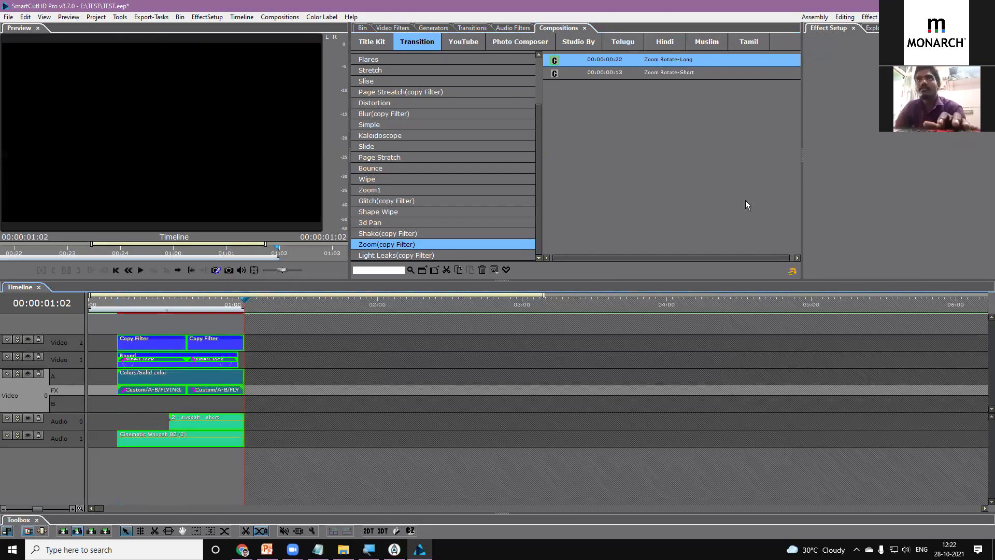
# Play back the inserted Zoom Rotate-Long composition several times from near its start.
pyautogui.click(127, 306)
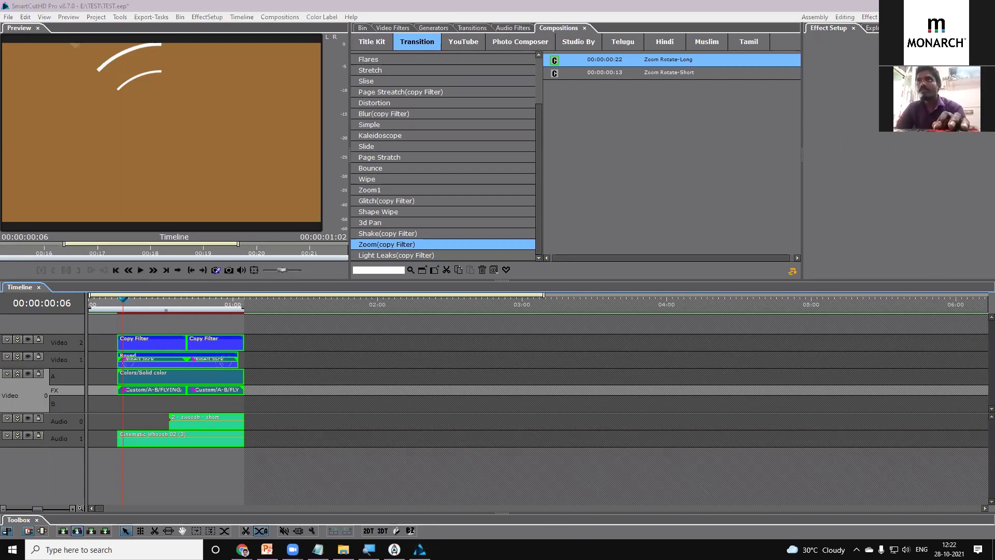
pyautogui.click(111, 305)
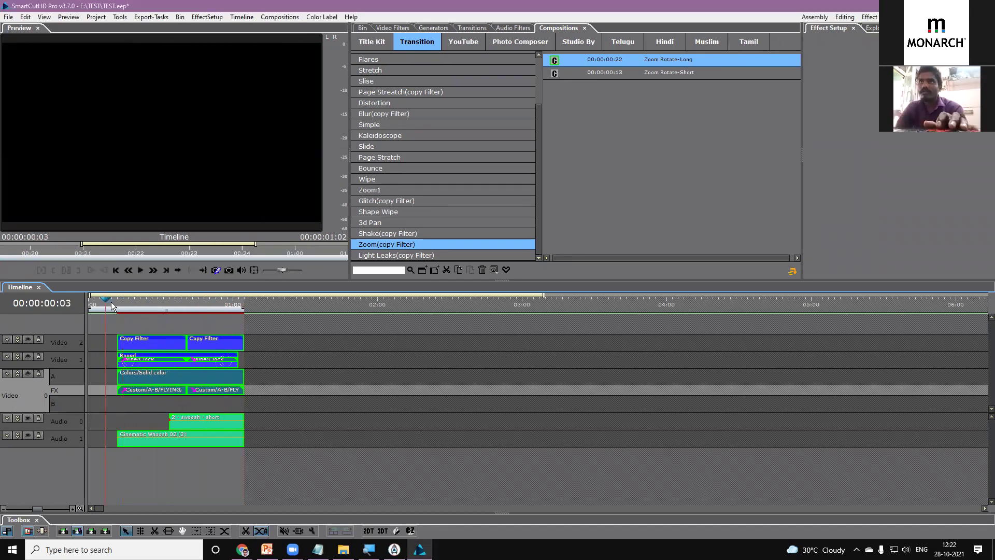
pyautogui.press('space')
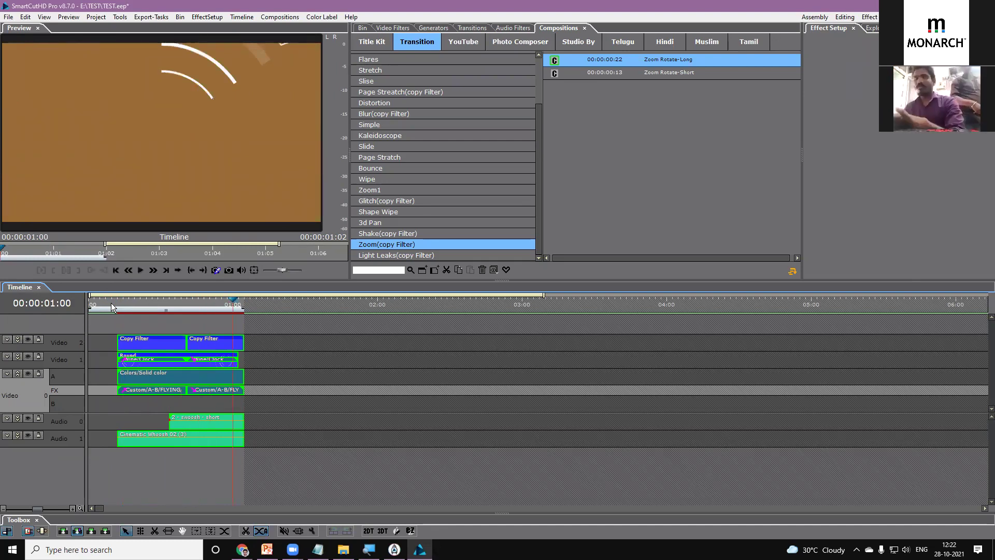
pyautogui.click(111, 306)
pyautogui.press('space')
pyautogui.click(111, 306)
pyautogui.press('space')
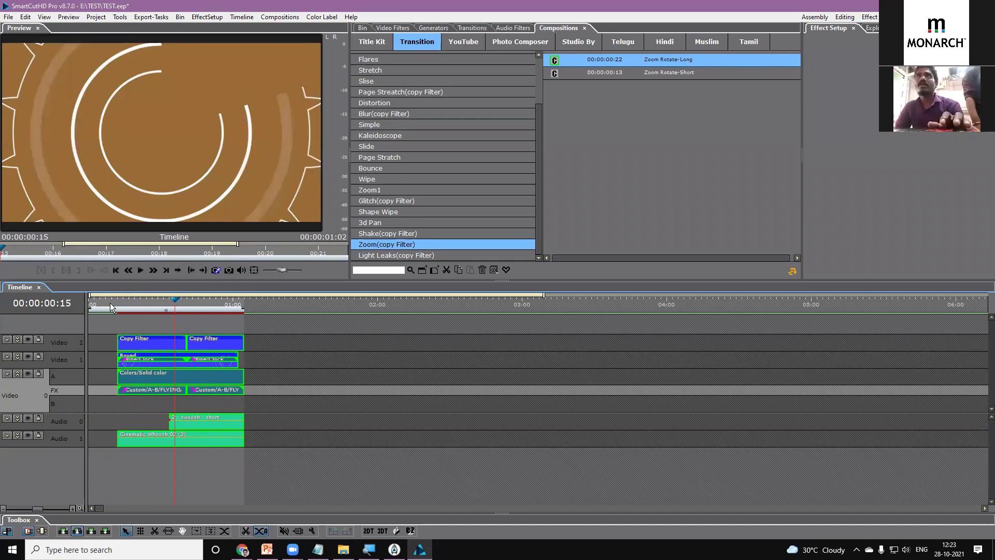
# Place the 1I4A0824 clip from the bin on the B row of Video 0, aligned with the start of the composition.
pyautogui.click(362, 28)
pyautogui.click(532, 136)
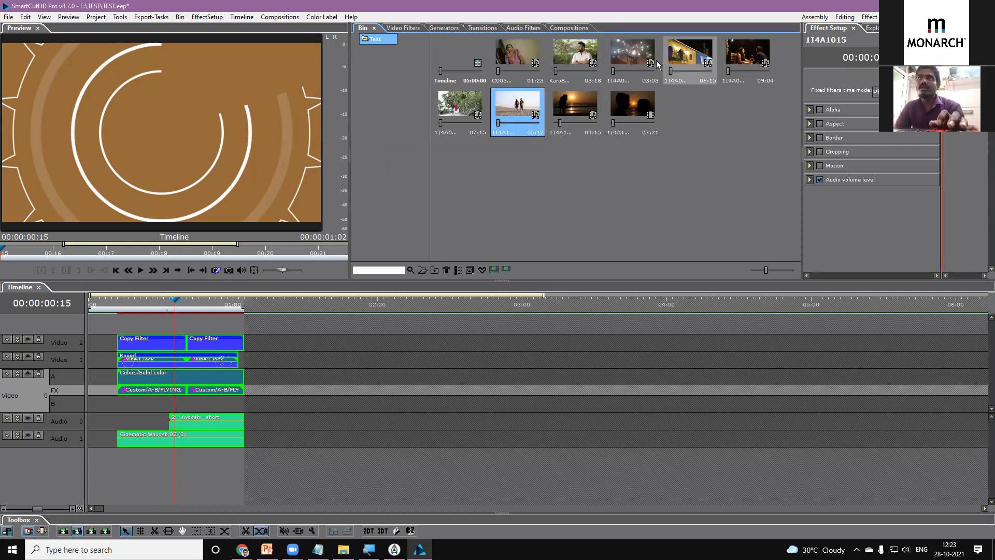
pyautogui.click(632, 57)
pyautogui.click(683, 62)
pyautogui.moveTo(683, 56); pyautogui.dragTo(119, 398)
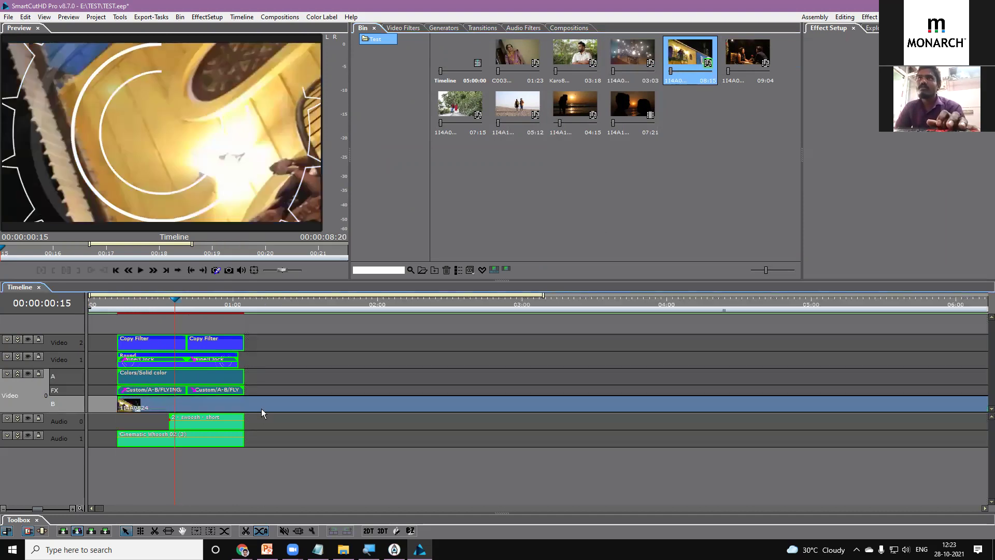
# Select the 1I4A0824 clip on the B row and move the playhead to its end.
pyautogui.click(267, 396)
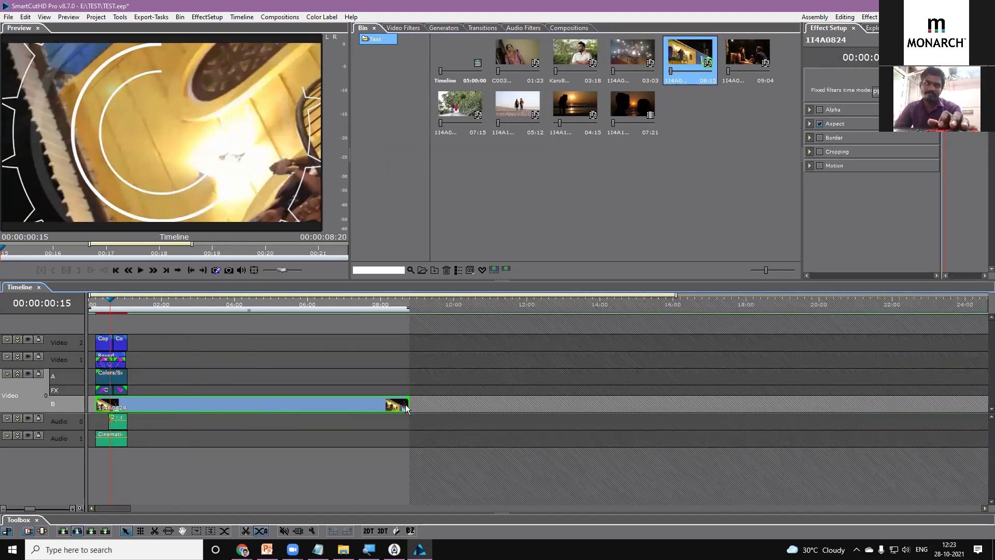
pyautogui.press('End')
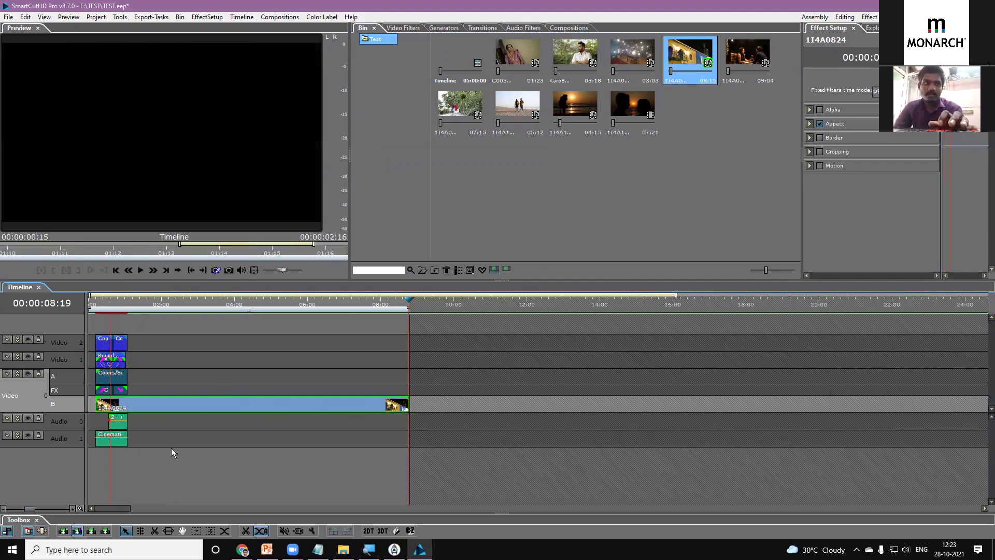
# Trim the balcony clip 1I4A0824 on the B row of Video 0 and shift it to the timeline start, ending at about 1:13.
pyautogui.moveTo(129, 401); pyautogui.dragTo(142, 399)
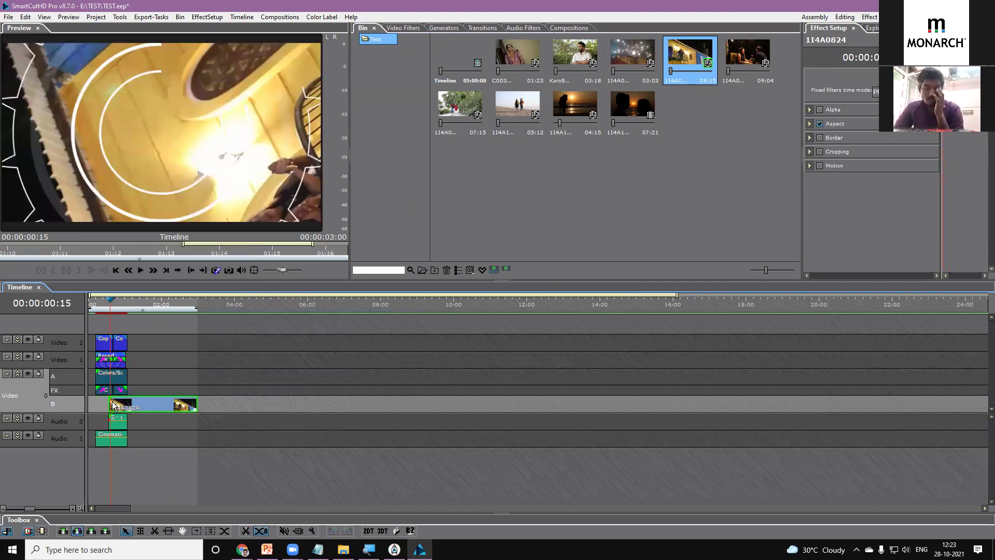
pyautogui.click(109, 402)
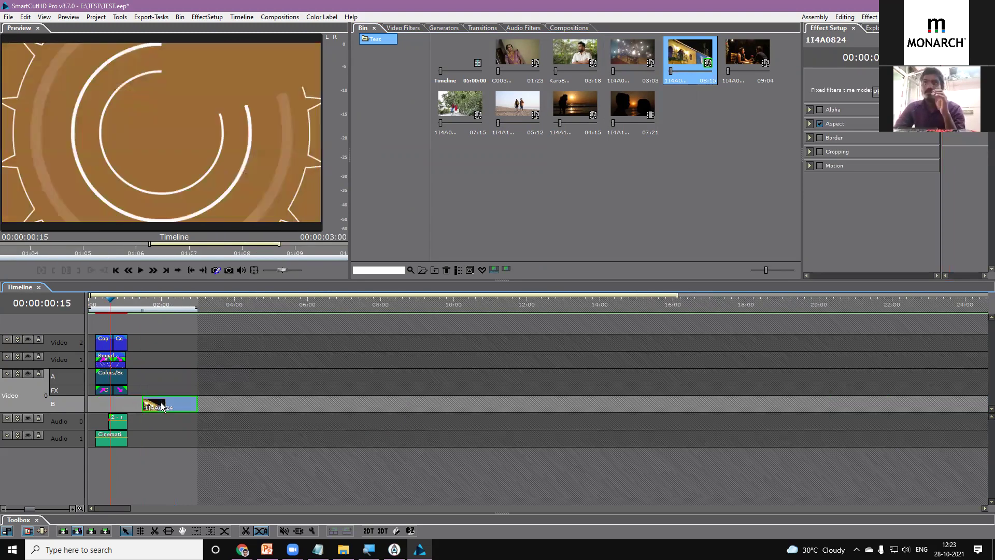
pyautogui.moveTo(107, 408); pyautogui.dragTo(109, 408)
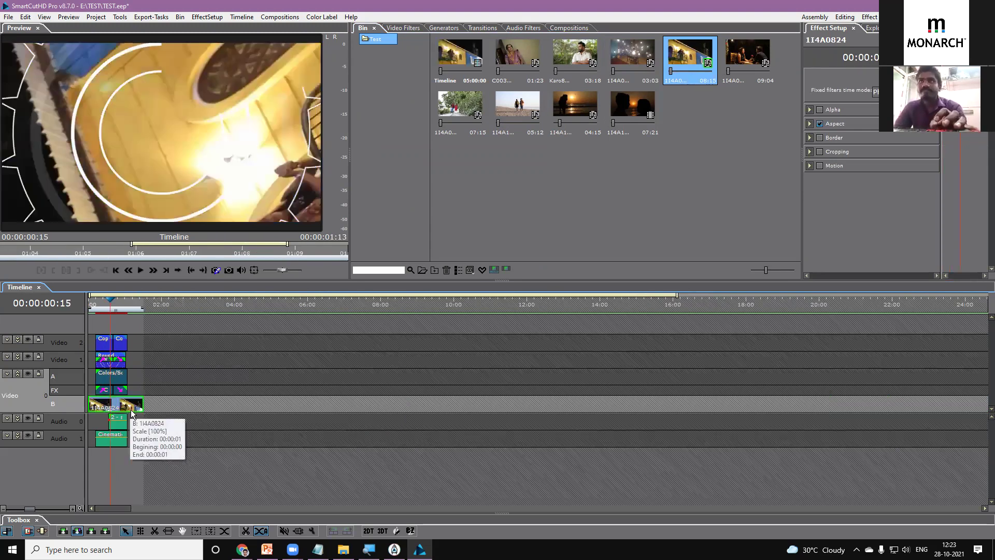
pyautogui.press('+')
pyautogui.press('+')
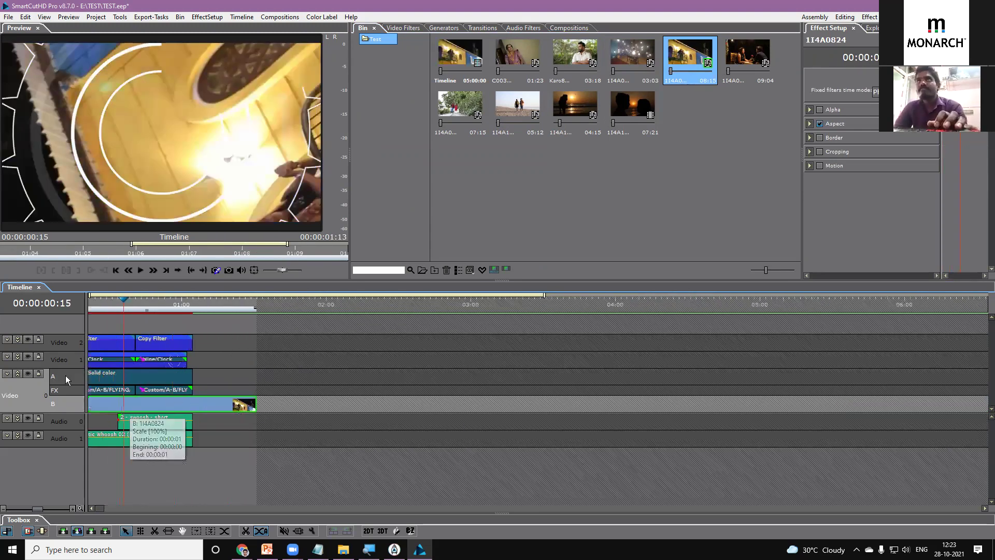
# Trim the end of clip 1I4A0824 to the junction of the two Copy Filter segments and place sunset clip 1I4A1068 directly after it.
pyautogui.click(92, 509)
pyautogui.moveTo(306, 405); pyautogui.dragTo(185, 406)
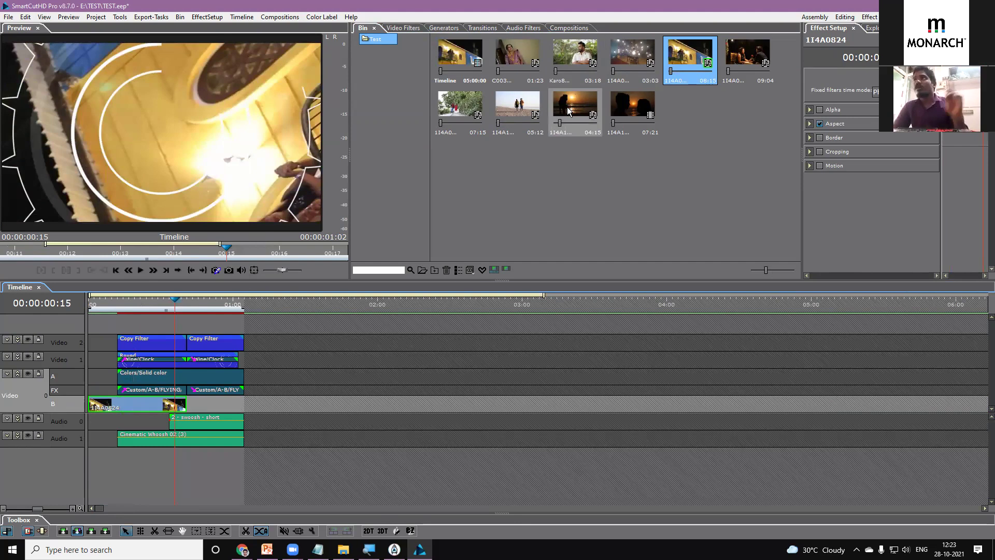
pyautogui.moveTo(578, 99); pyautogui.dragTo(192, 408)
pyautogui.moveTo(131, 306); pyautogui.dragTo(113, 303)
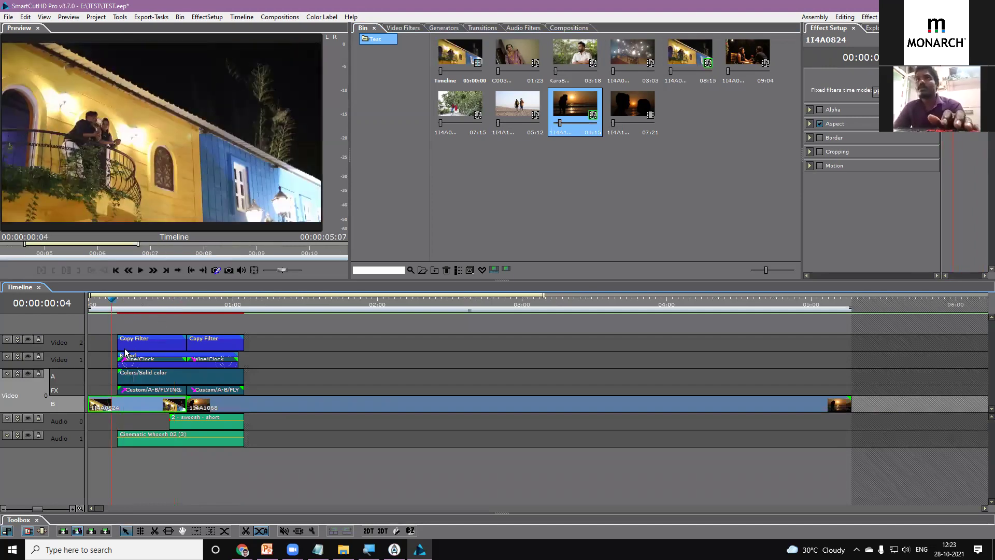
# Expand the Video 2 and Video 1 tracks into their A, FX and B rows and enlarge the timeline area to show all tracks.
pyautogui.click(18, 340)
pyautogui.click(17, 382)
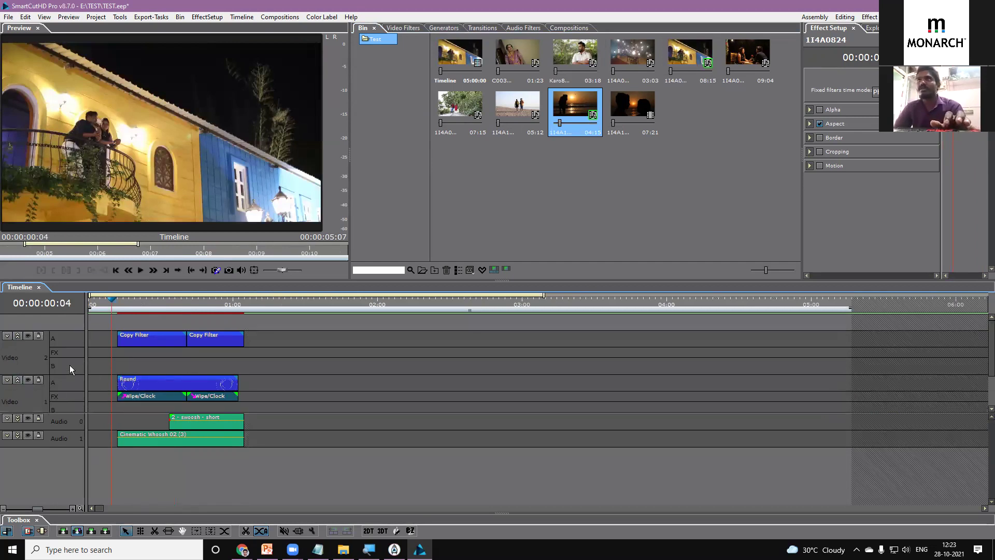
pyautogui.moveTo(990, 358); pyautogui.dragTo(982, 373)
pyautogui.moveTo(580, 279); pyautogui.dragTo(578, 158)
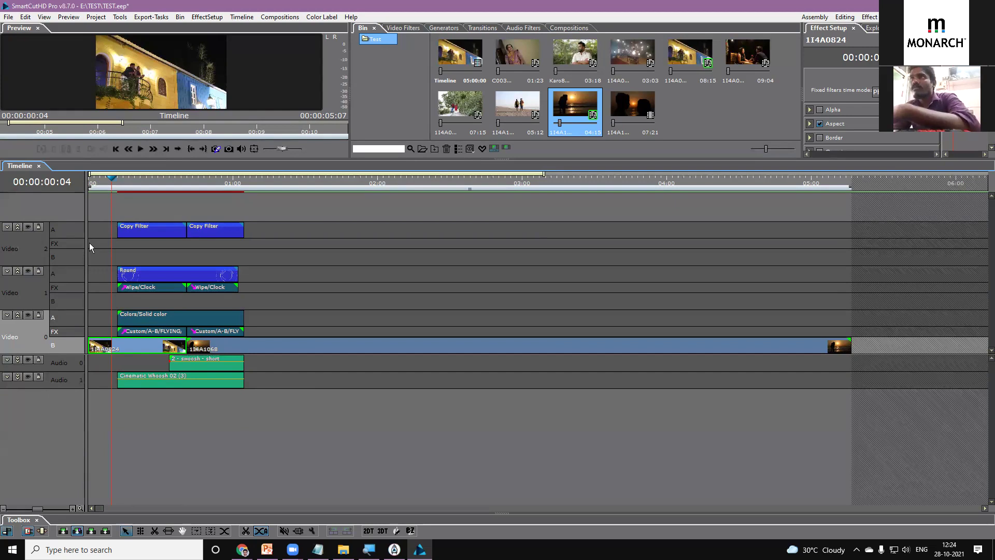
# Examine the layers of the grouped transition composition, from the Copy Filter segments on Video 2 down to the audio tracks.
pyautogui.click(138, 228)
pyautogui.moveTo(146, 231)
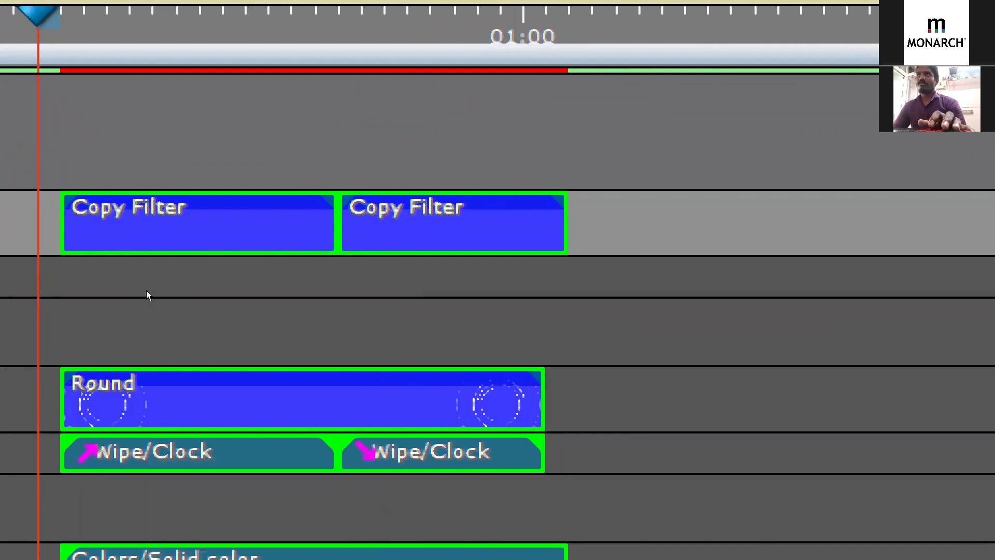
pyautogui.hscroll(3, 155, 290)
pyautogui.hscroll(-3, 154, 289)
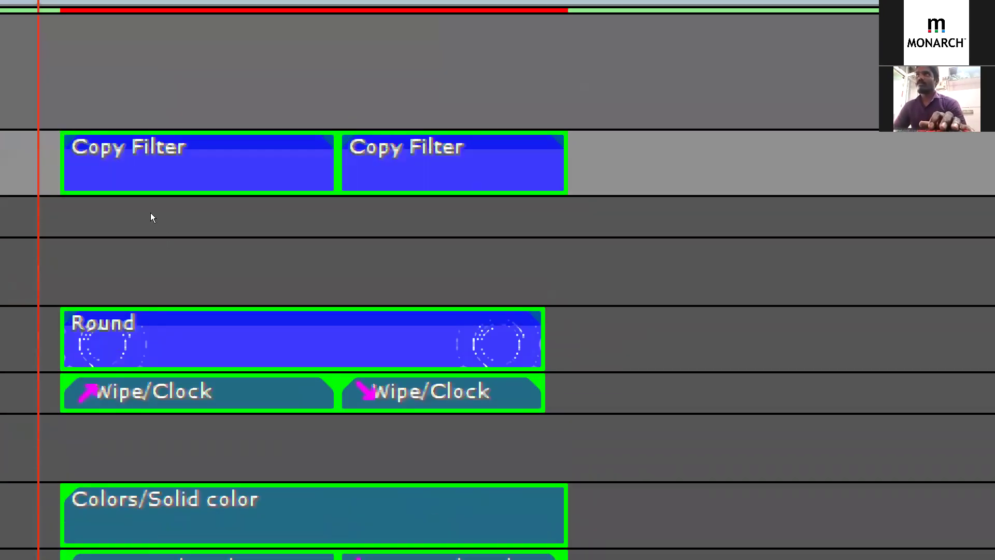
pyautogui.moveTo(163, 231)
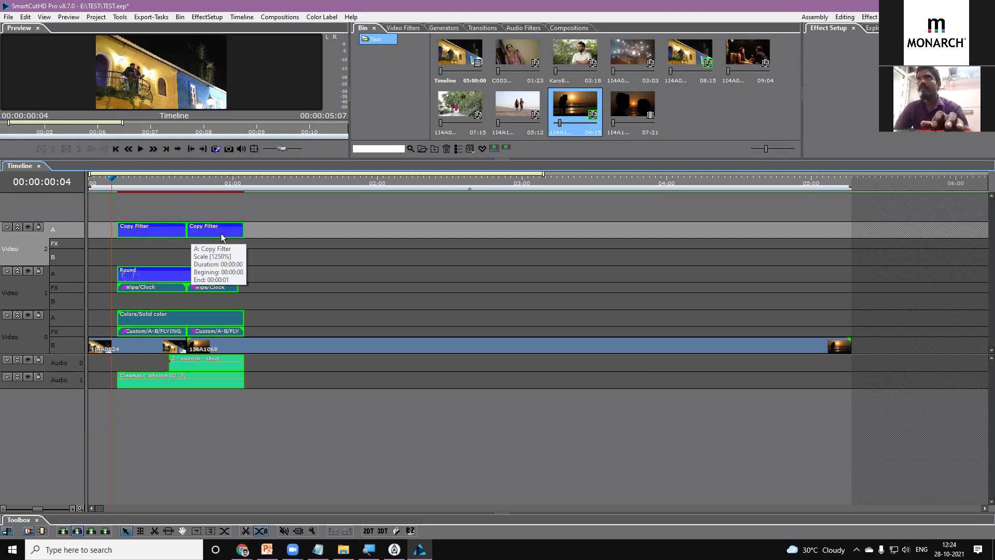
pyautogui.click(153, 221)
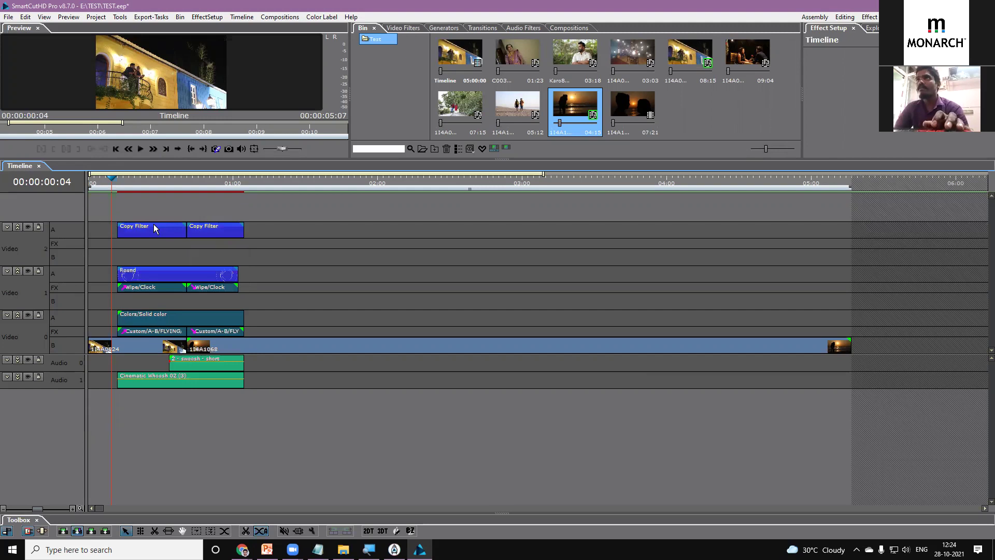
pyautogui.click(138, 232)
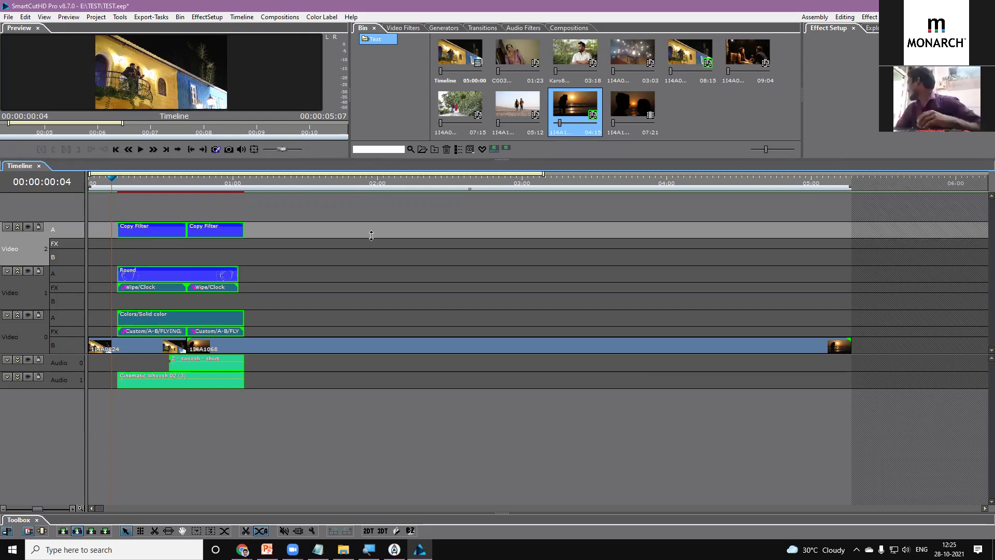
# Enlarge the preview area and play the round transition between the balcony and sunset clips repeatedly from the timeline start.
pyautogui.moveTo(362, 158); pyautogui.dragTo(373, 286)
pyautogui.moveTo(990, 376); pyautogui.dragTo(990, 397)
pyautogui.click(93, 312)
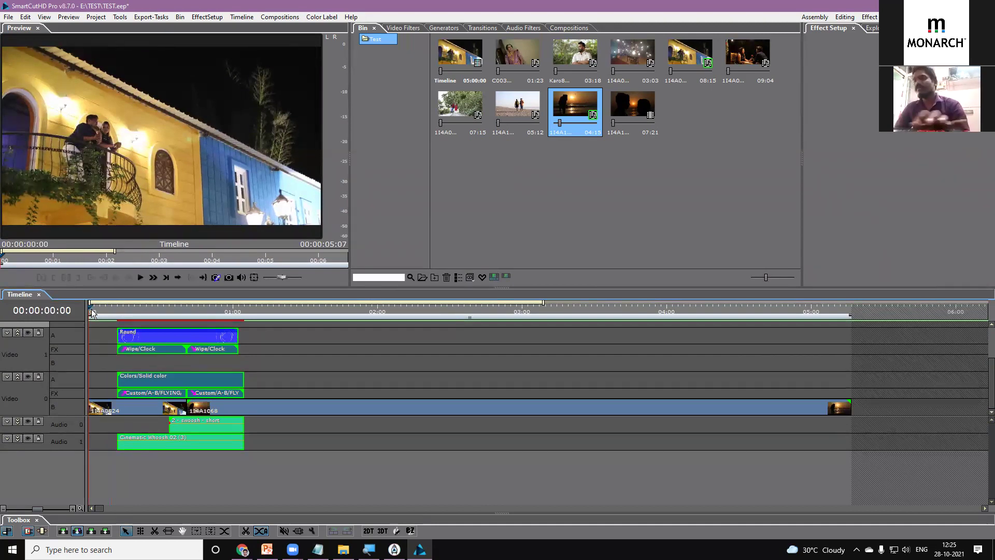
pyautogui.press('space')
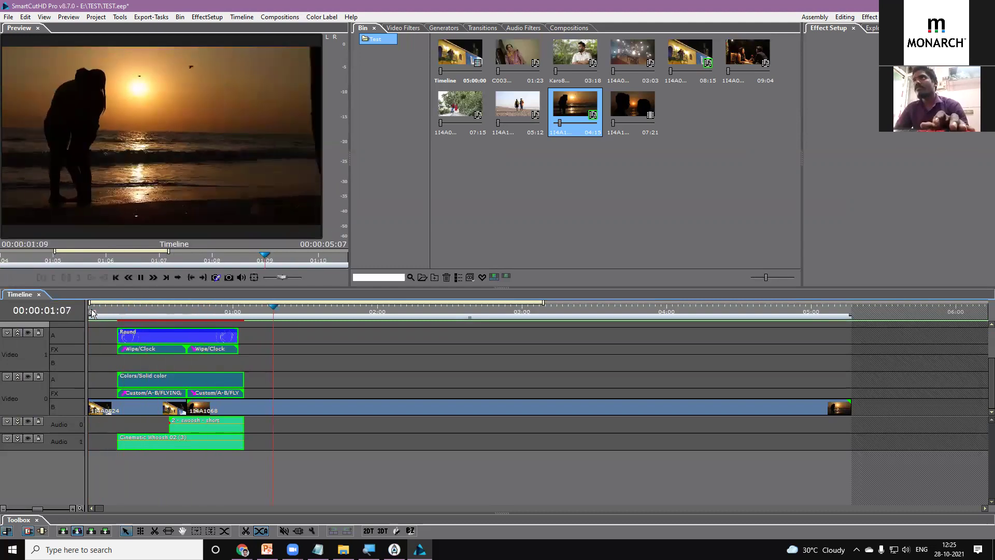
pyautogui.click(92, 313)
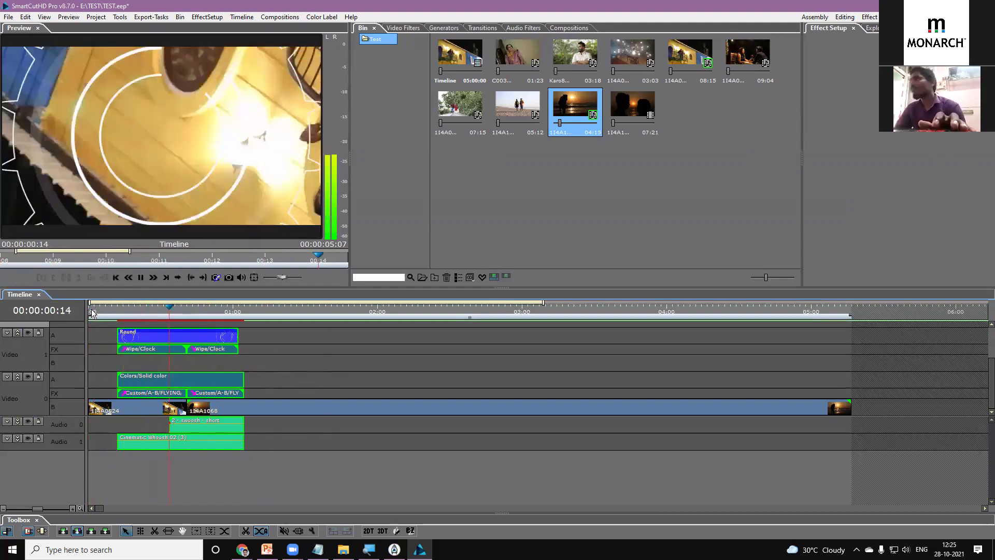
pyautogui.press('space')
pyautogui.click(92, 312)
pyautogui.press('space')
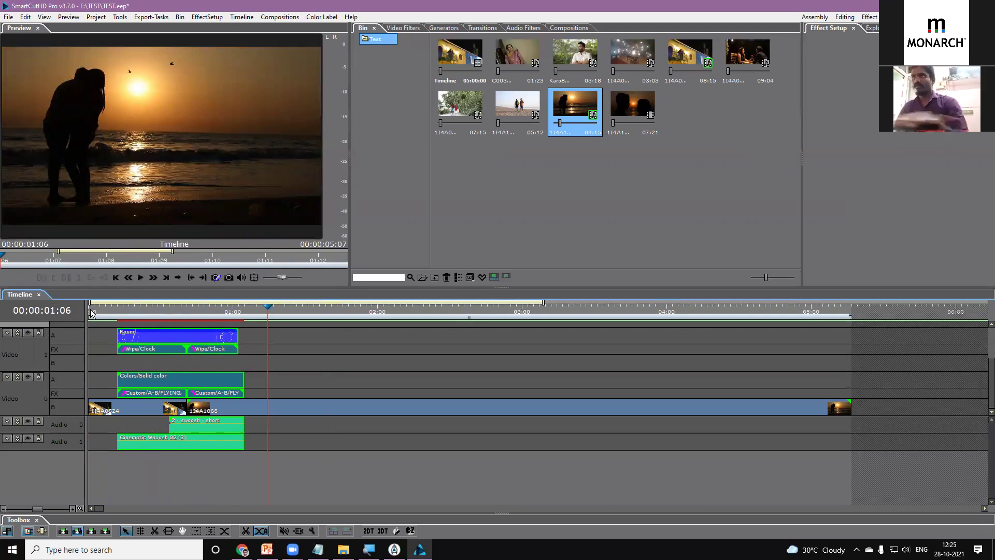
# Place the playhead at 00:00:00:05 and ungroup the transition composition's segments.
pyautogui.click(118, 313)
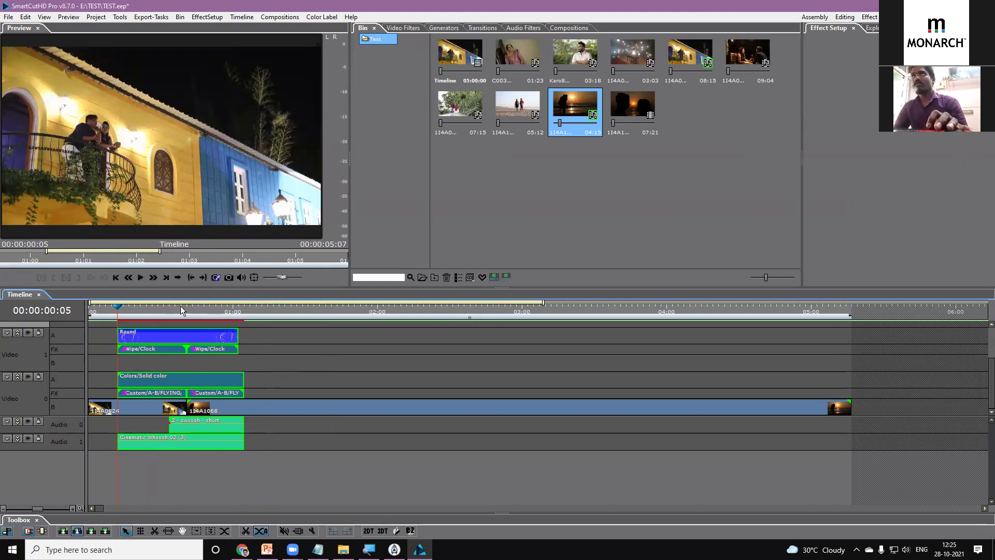
pyautogui.click(143, 339)
pyautogui.rightClick(143, 339)
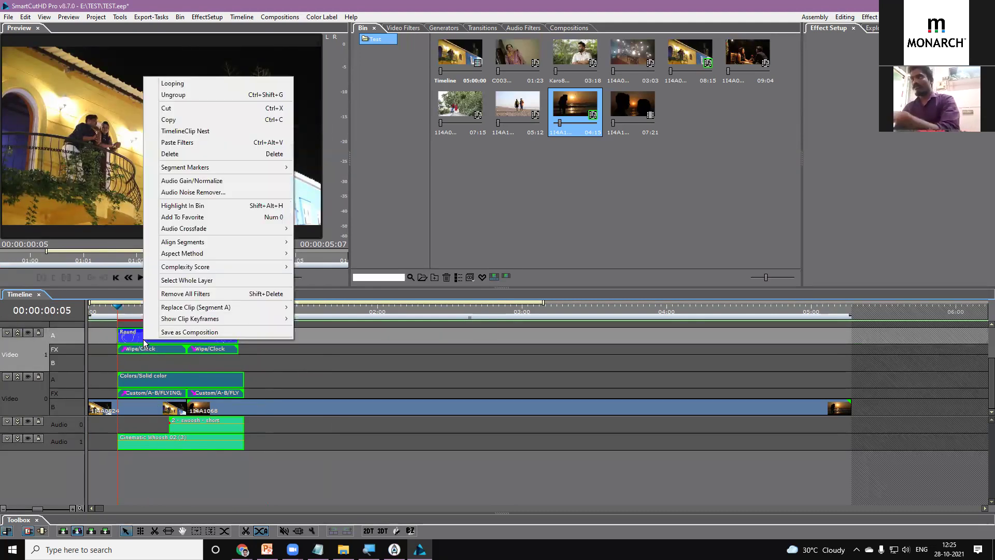
pyautogui.click(177, 97)
pyautogui.click(297, 362)
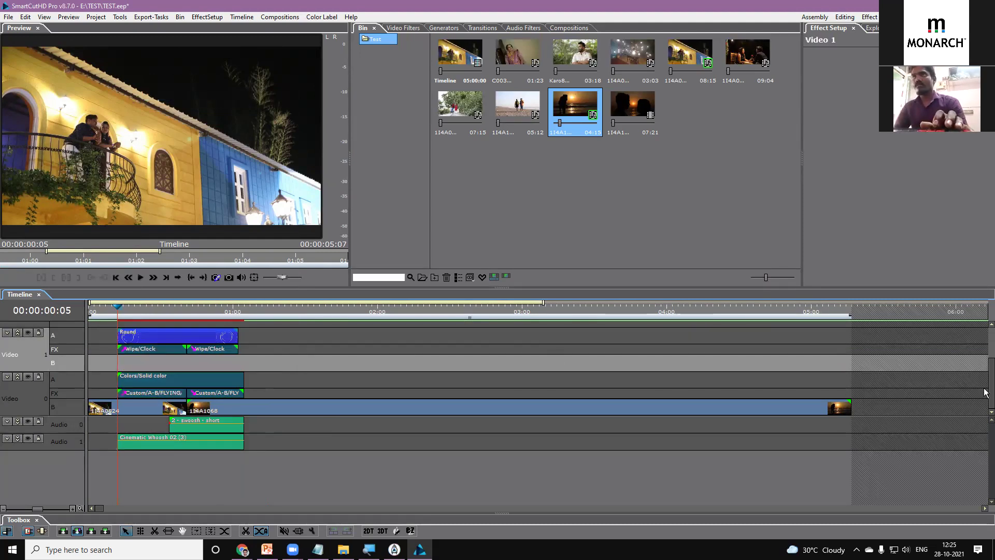
# Examine the two Copy Filter segments on Video 2, scrubbing the playhead from 00:00:00:05 to their junction at 00:00:00:17.
pyautogui.hotkey('alt', 'Tab')
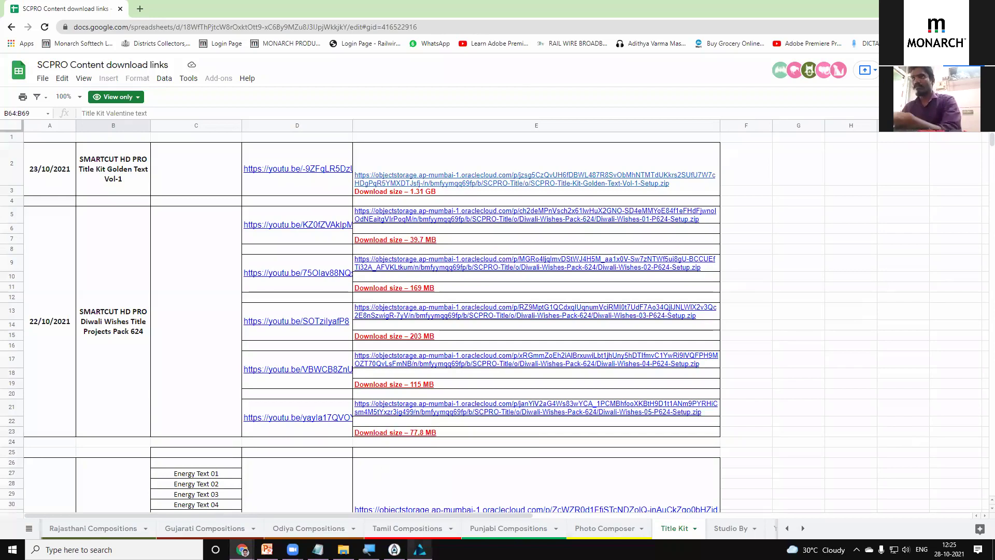
pyautogui.hotkey('alt', 'Tab')
pyautogui.scroll(4, 984, 352)
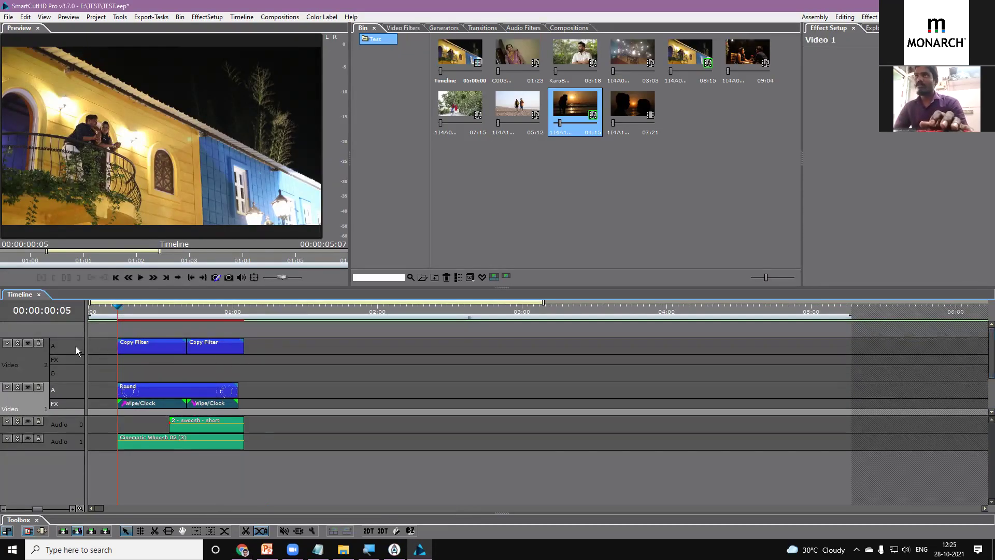
pyautogui.click(142, 347)
pyautogui.rightClick(143, 347)
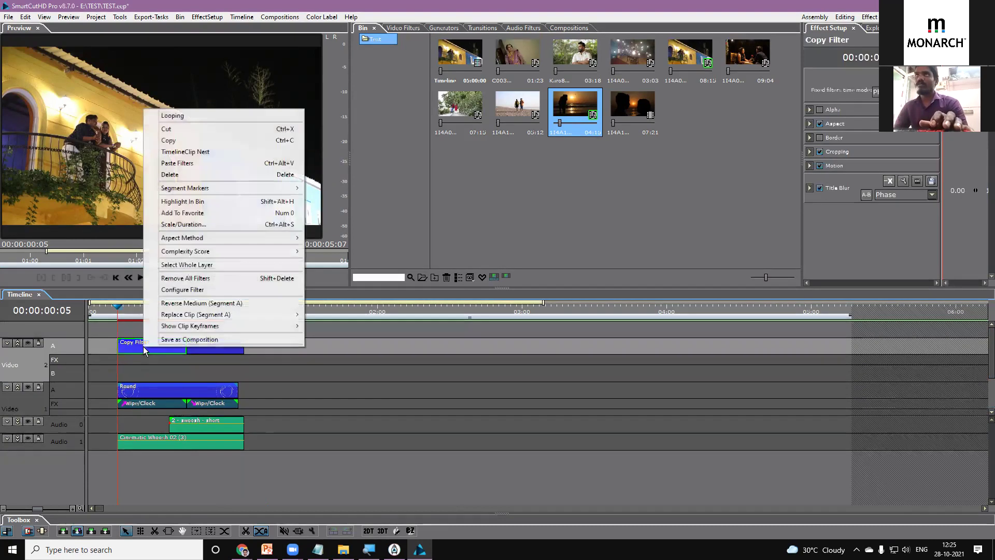
pyautogui.click(161, 350)
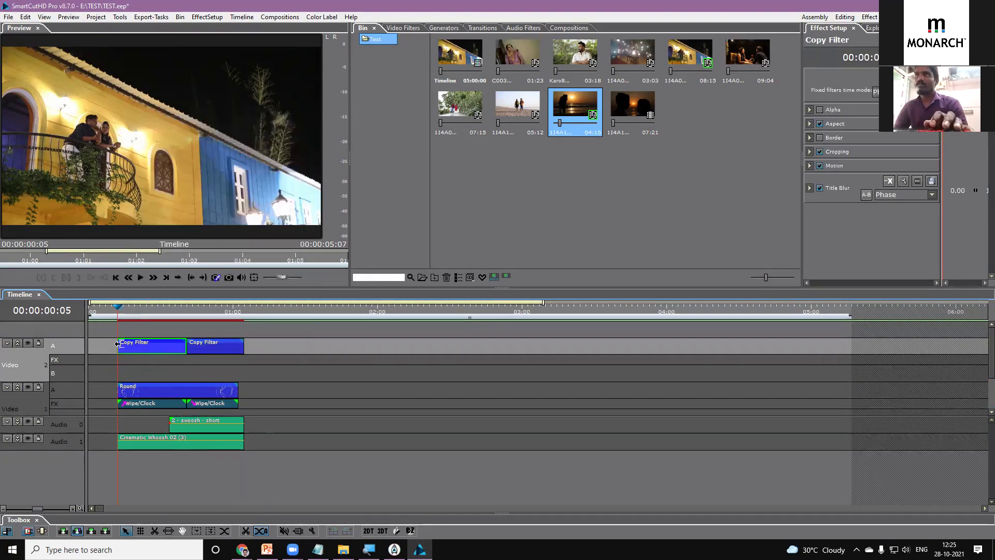
pyautogui.moveTo(118, 317); pyautogui.dragTo(187, 313)
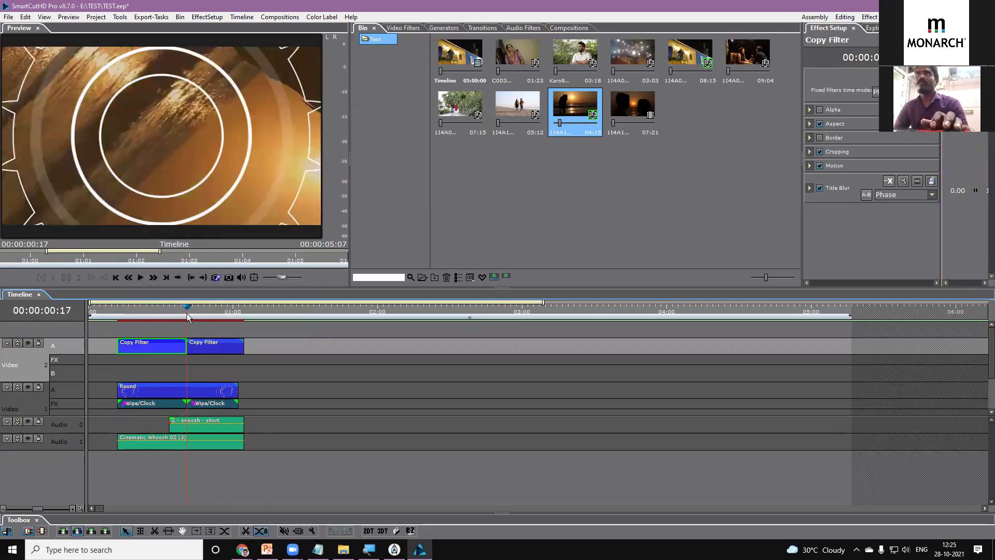
pyautogui.click(197, 347)
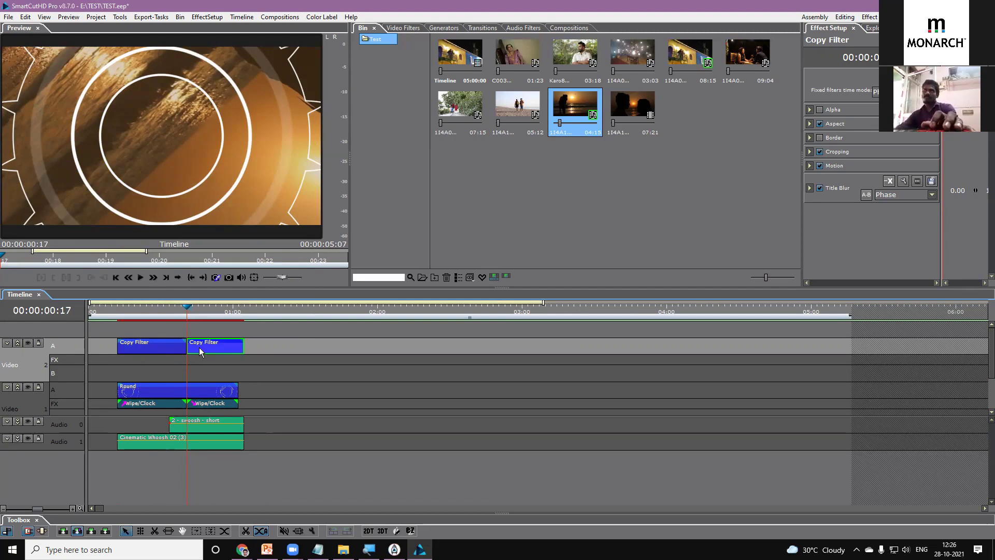
pyautogui.click(142, 344)
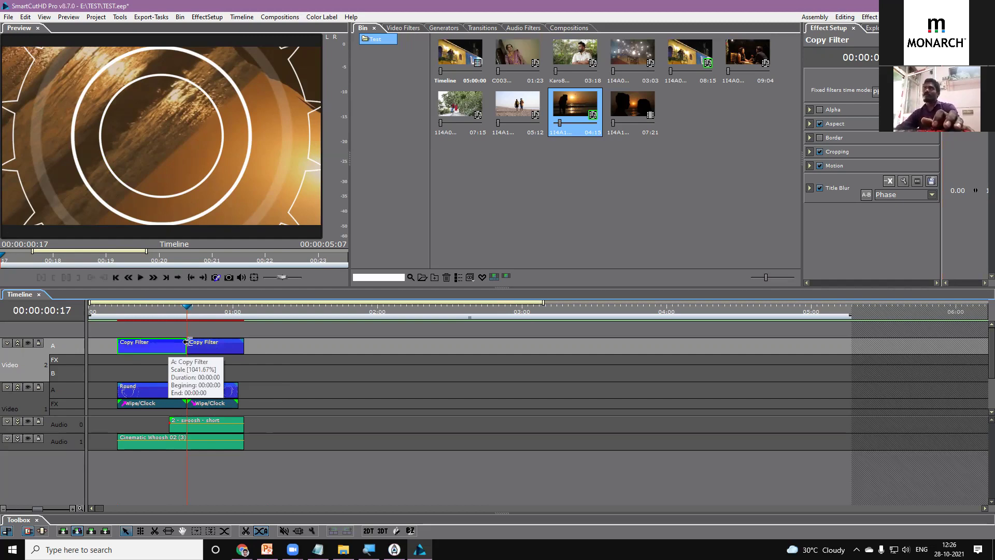
pyautogui.click(140, 307)
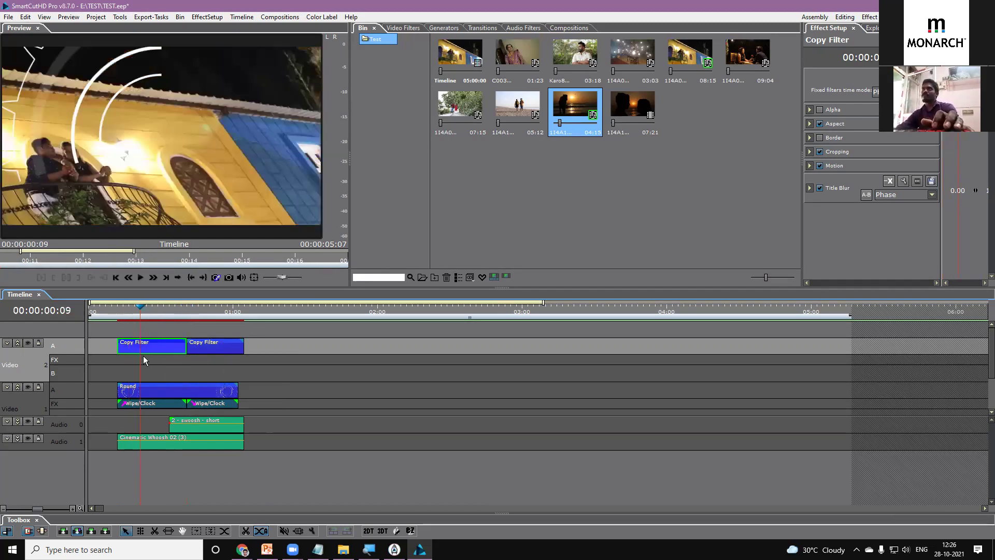
# Split clip 1I4A0824 on Video 0 at 00:00:00:05, where the transition begins, and select the part beneath the first Copy Filter segment.
pyautogui.hscroll(2, 144, 356)
pyautogui.moveTo(987, 354); pyautogui.dragTo(985, 416)
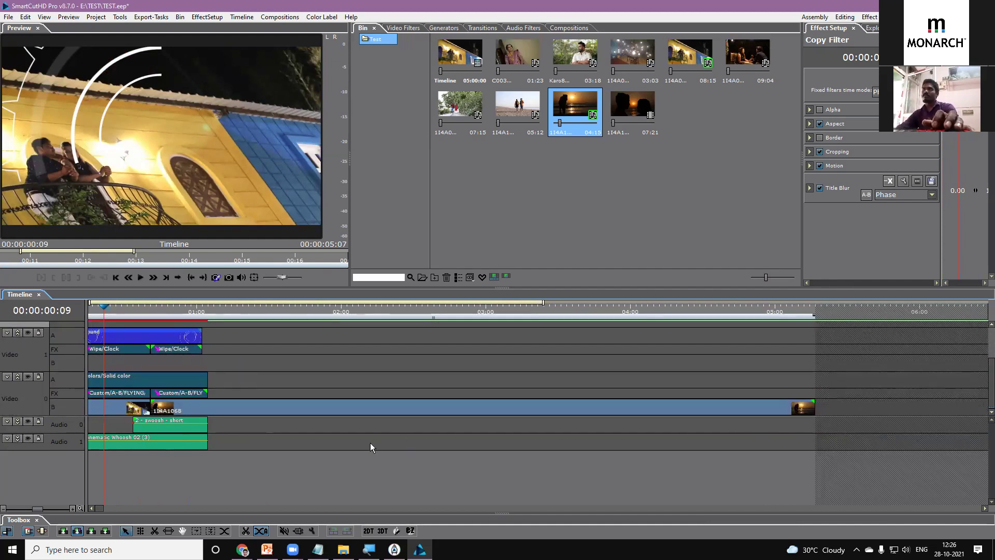
pyautogui.click(91, 509)
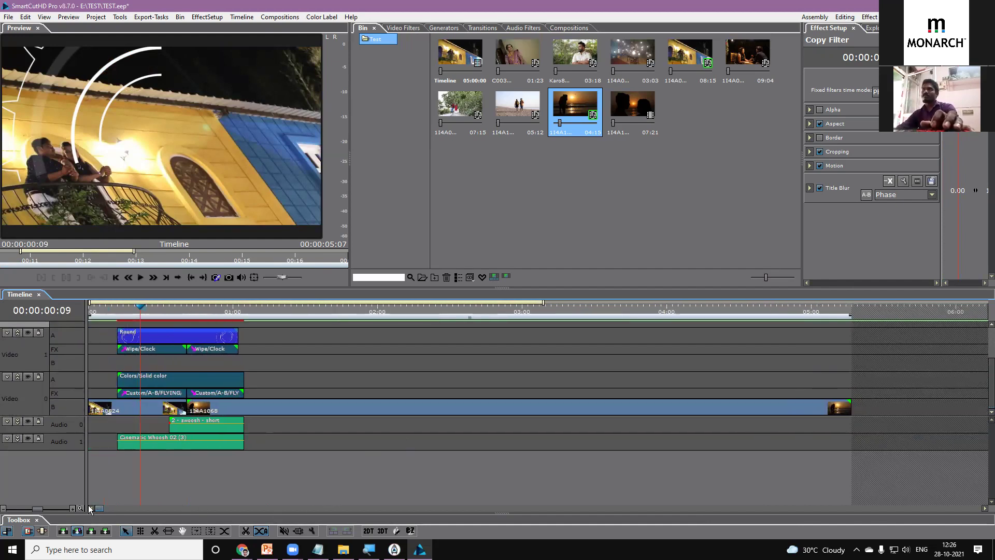
pyautogui.click(132, 411)
pyautogui.click(117, 313)
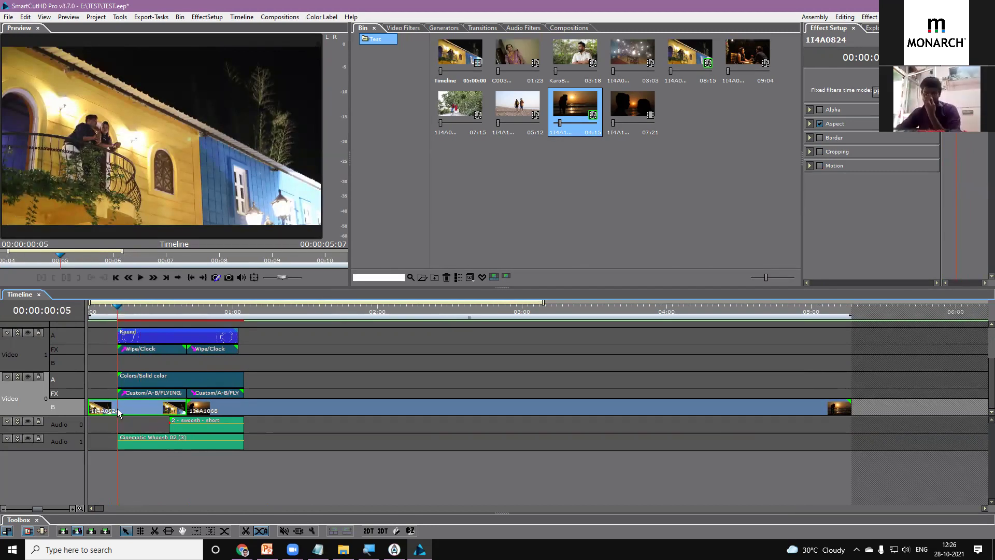
pyautogui.press('c')
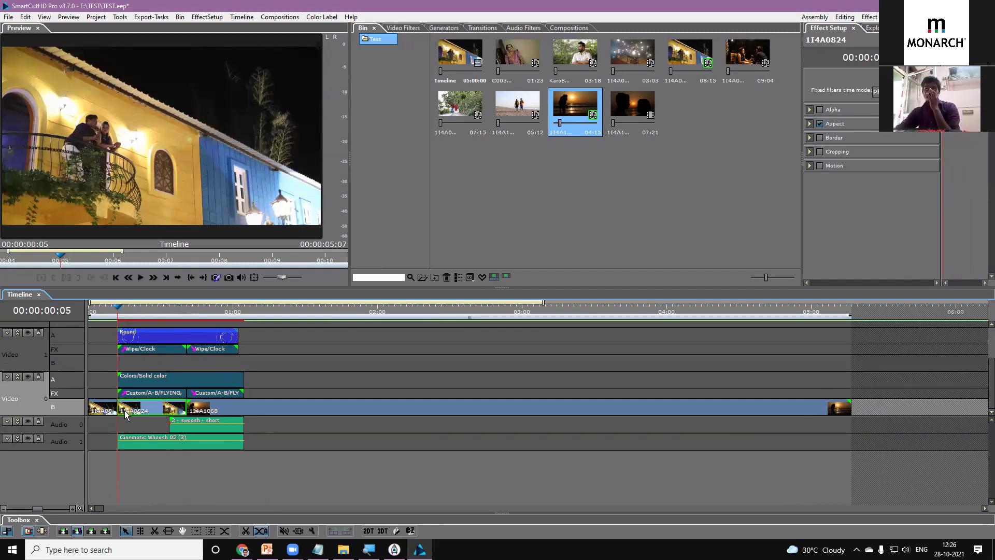
pyautogui.click(132, 412)
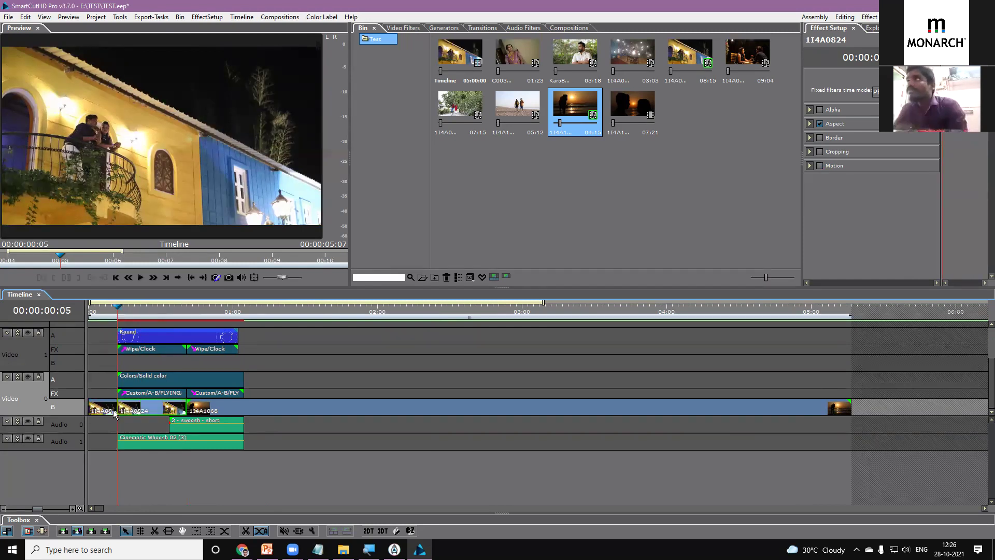
pyautogui.rightClick(109, 409)
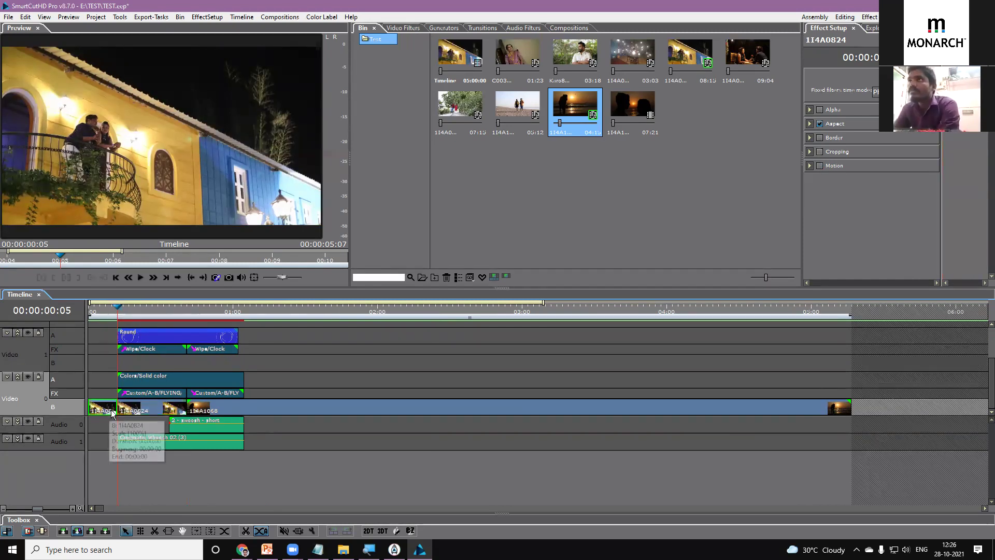
pyautogui.click(108, 412)
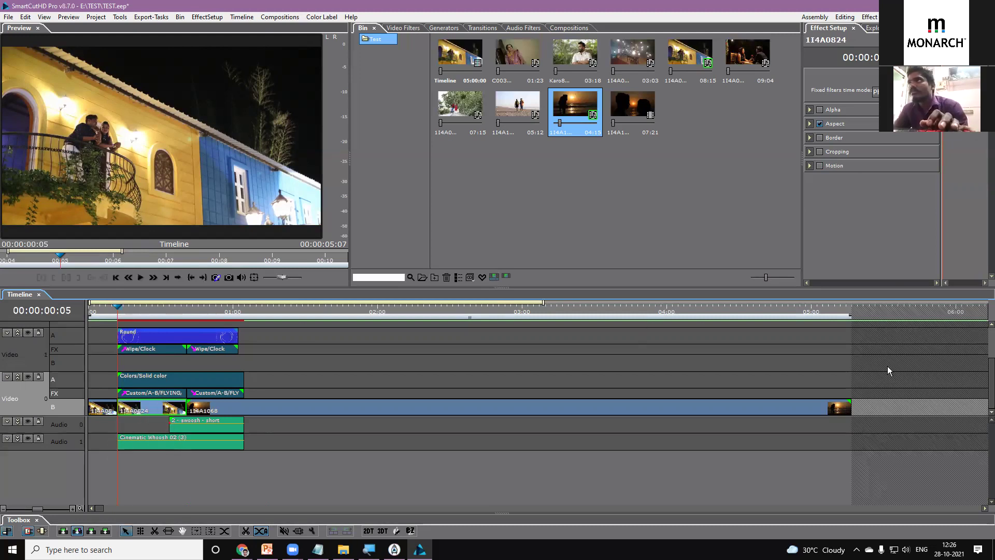
pyautogui.hotkey('alt', 'Tab')
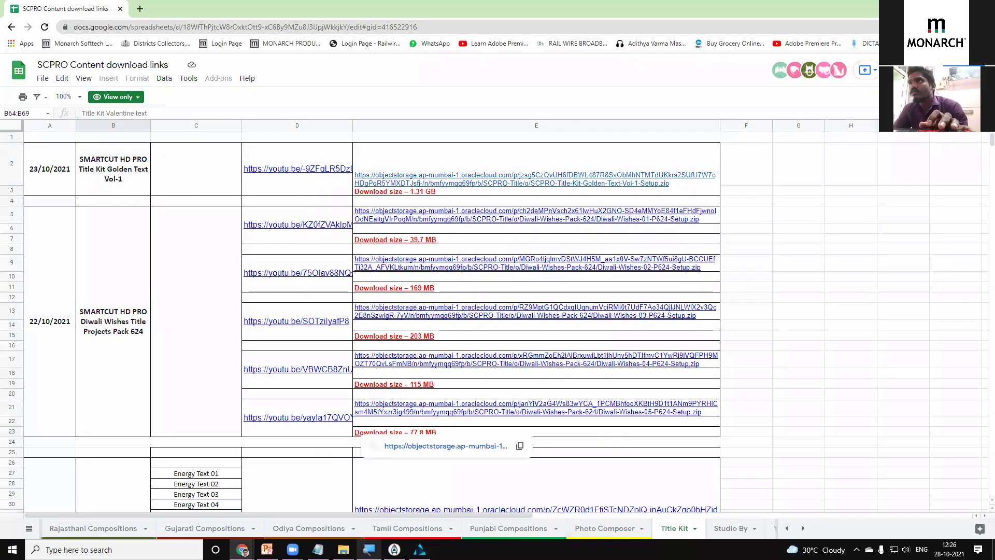
pyautogui.hotkey('alt', 'Tab')
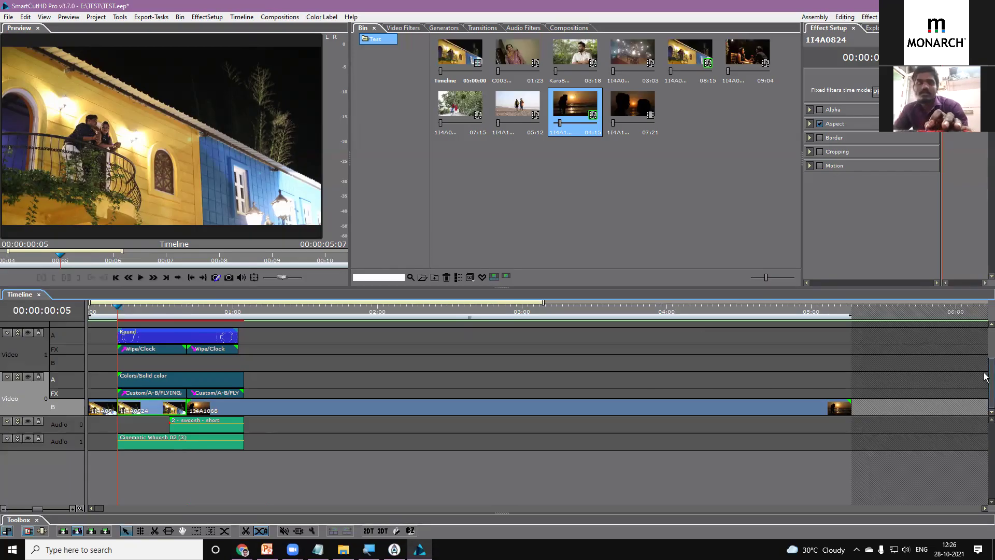
# Copy the first Copy Filter segment on Video 2 and paste all its filters onto the part of clip 1I4A0824 beneath it.
pyautogui.scroll(2, 979, 381)
pyautogui.moveTo(64, 418); pyautogui.dragTo(62, 475)
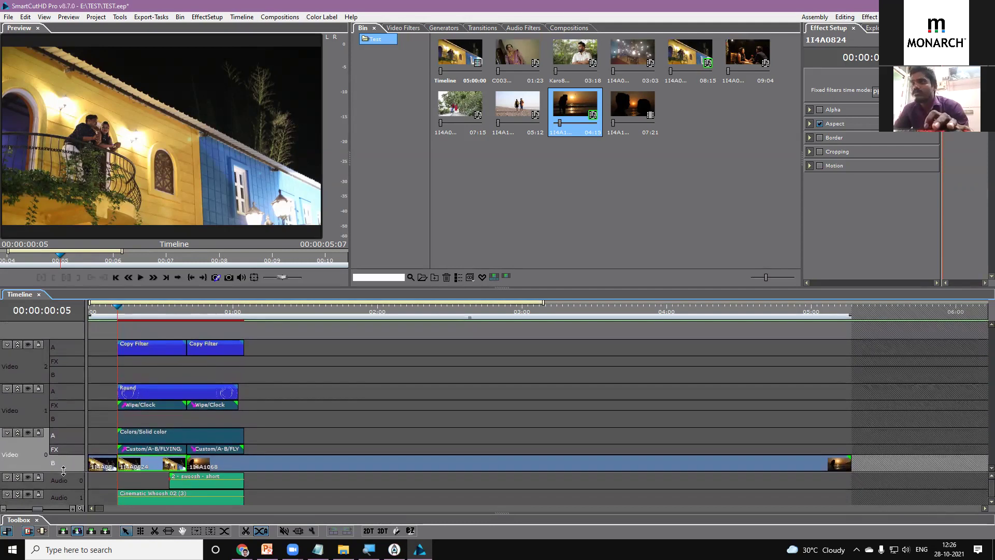
pyautogui.click(154, 345)
pyautogui.rightClick(154, 345)
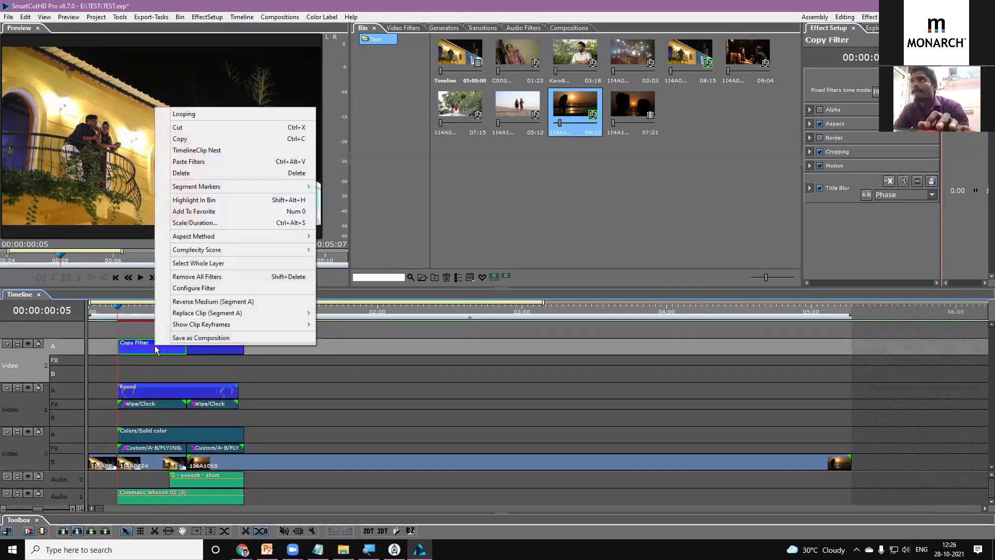
pyautogui.click(188, 139)
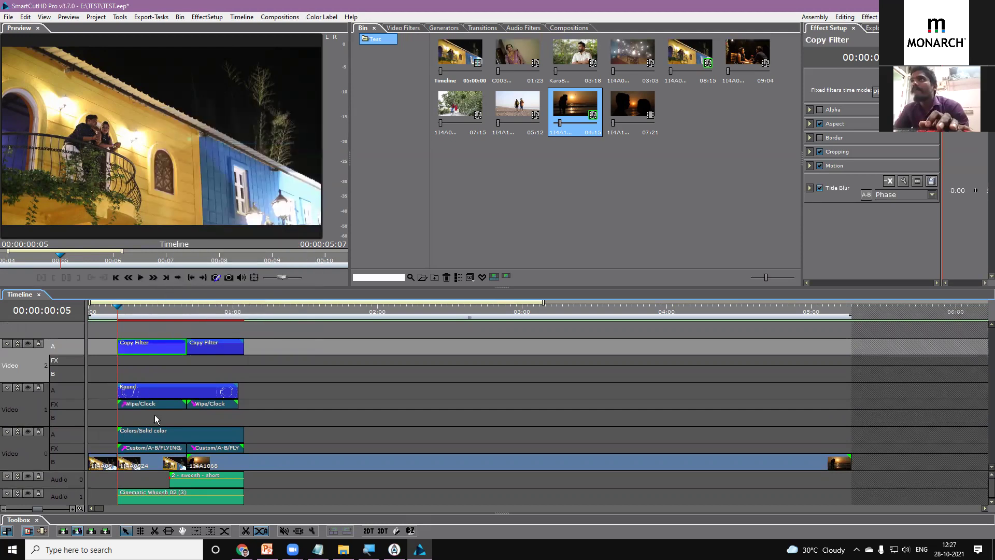
pyautogui.click(144, 466)
pyautogui.rightClick(145, 467)
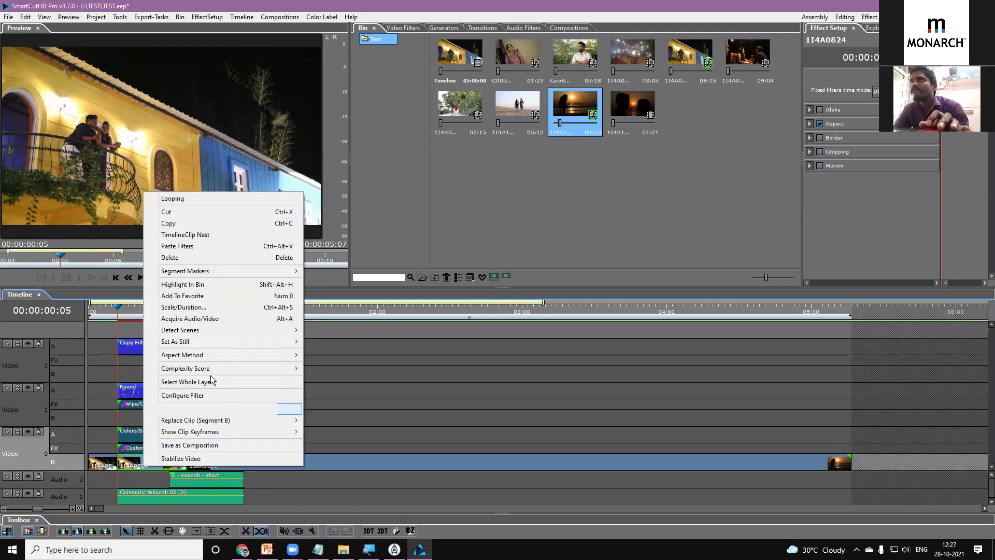
pyautogui.click(187, 248)
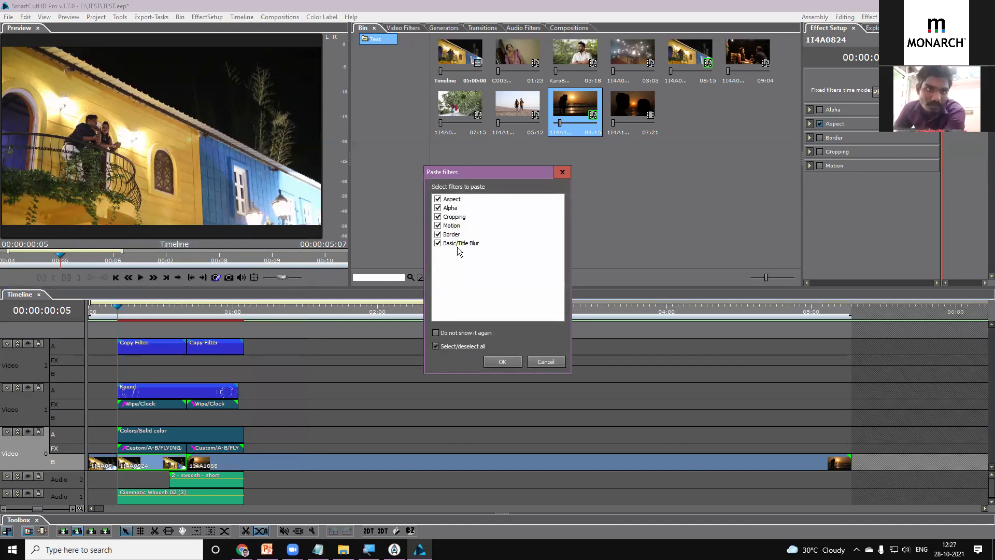
pyautogui.click(502, 362)
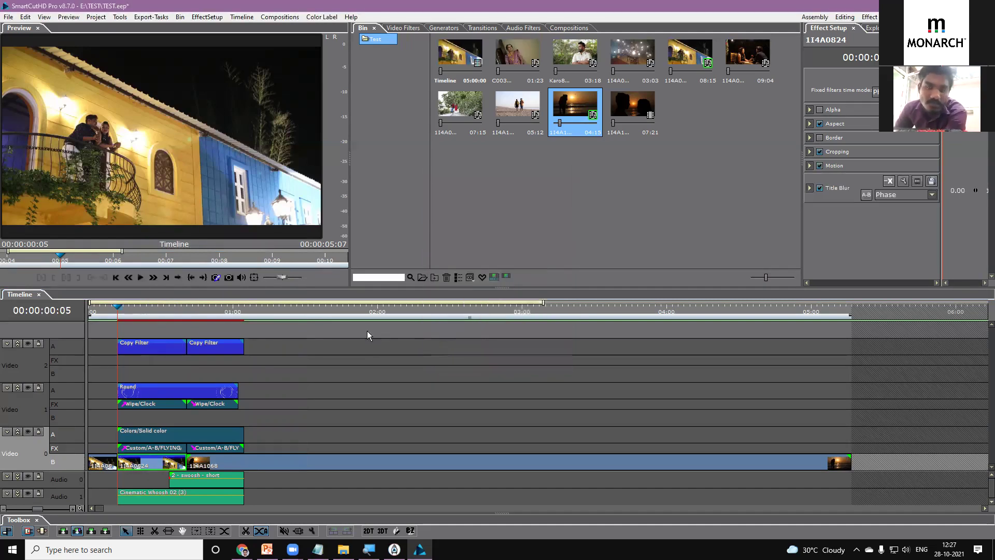
# Copy the second Copy Filter segment and split clip 1I4A1068 on Video 0 at 00:00:01:02, where that segment ends.
pyautogui.moveTo(116, 313); pyautogui.dragTo(201, 311)
pyautogui.click(207, 346)
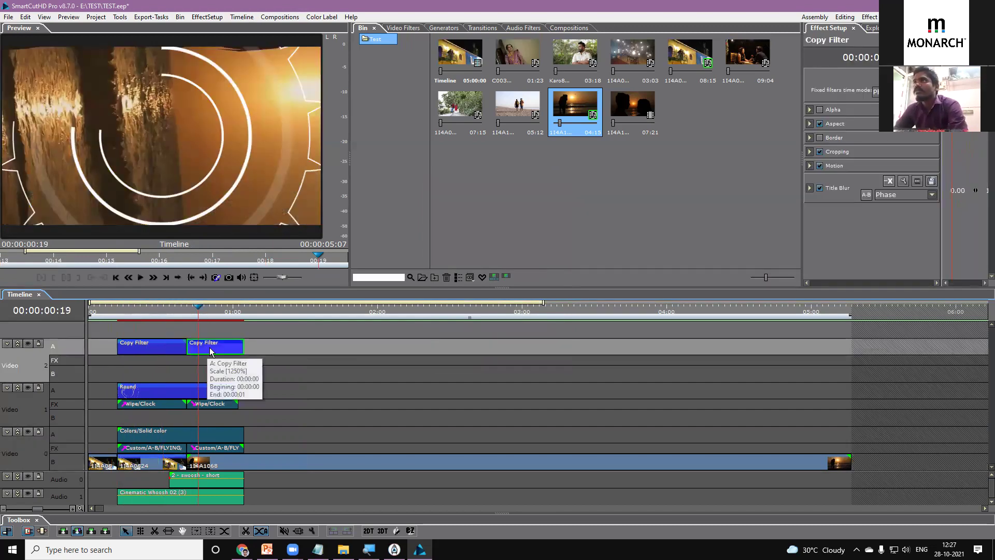
pyautogui.rightClick(209, 347)
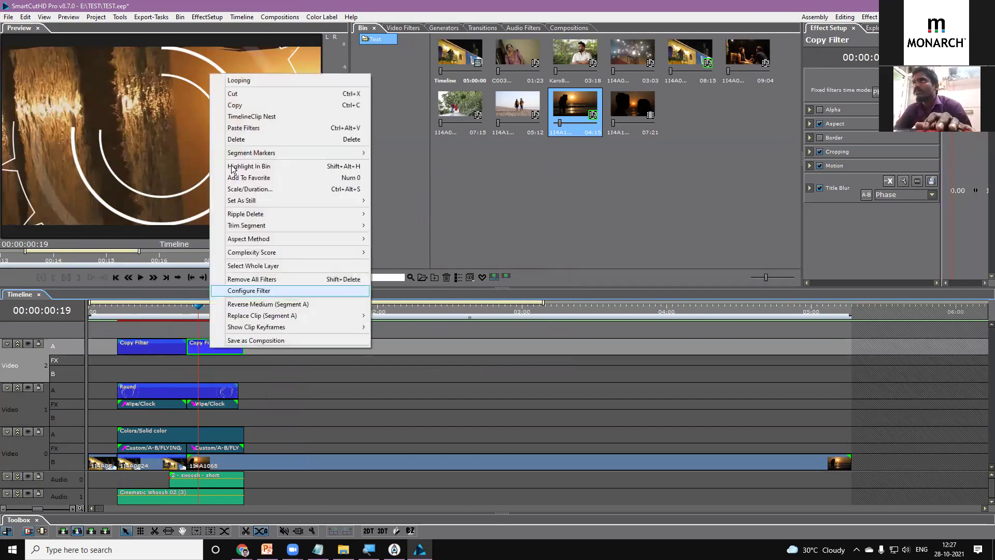
pyautogui.click(234, 107)
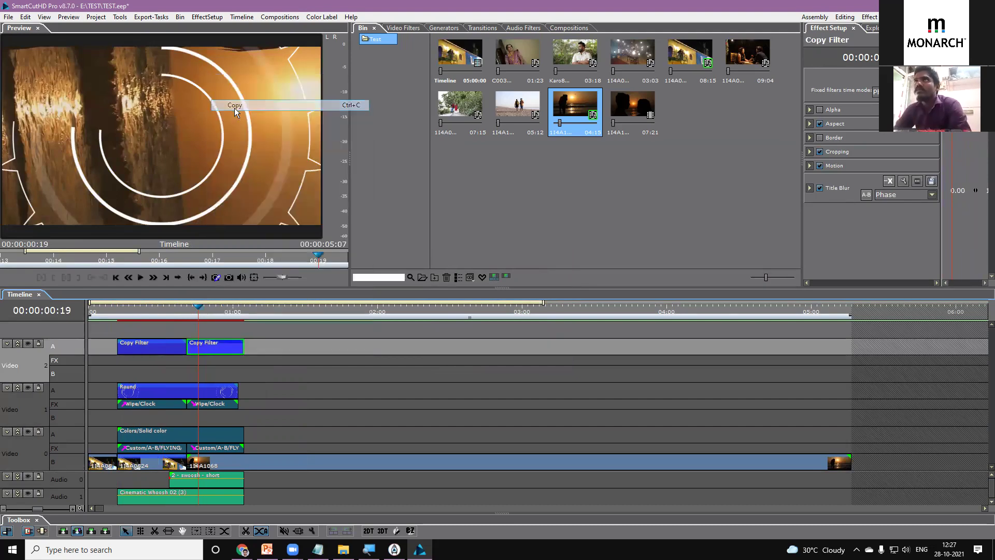
pyautogui.click(226, 463)
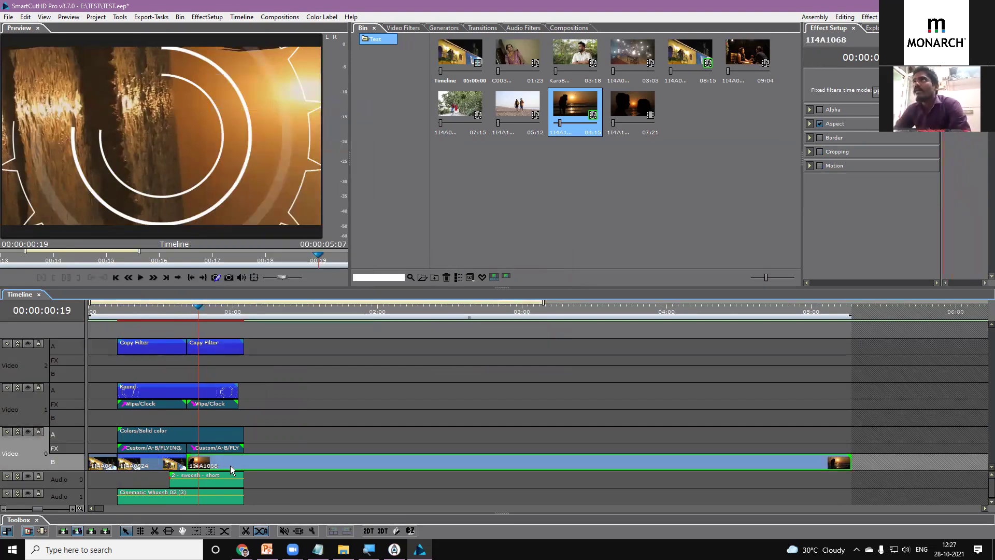
pyautogui.click(244, 312)
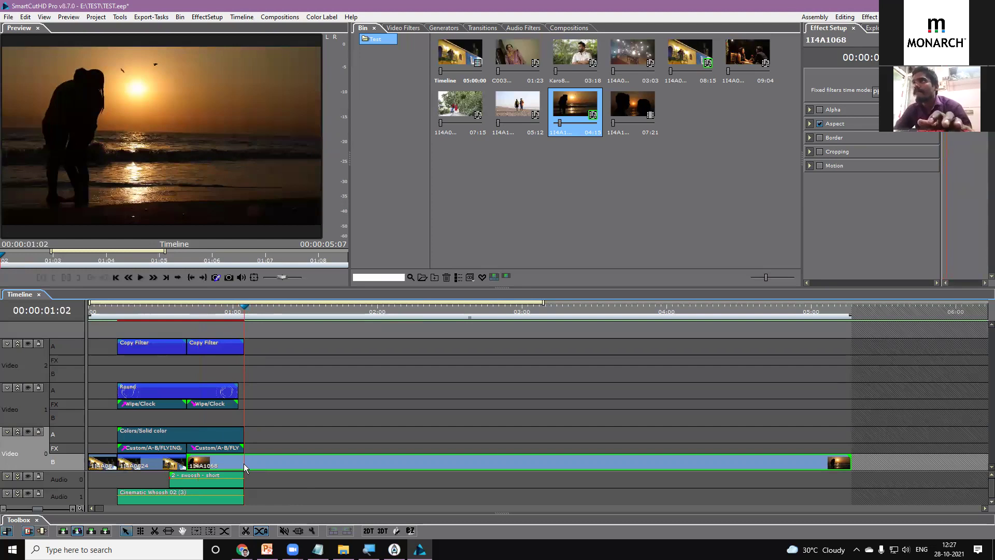
pyautogui.press('c')
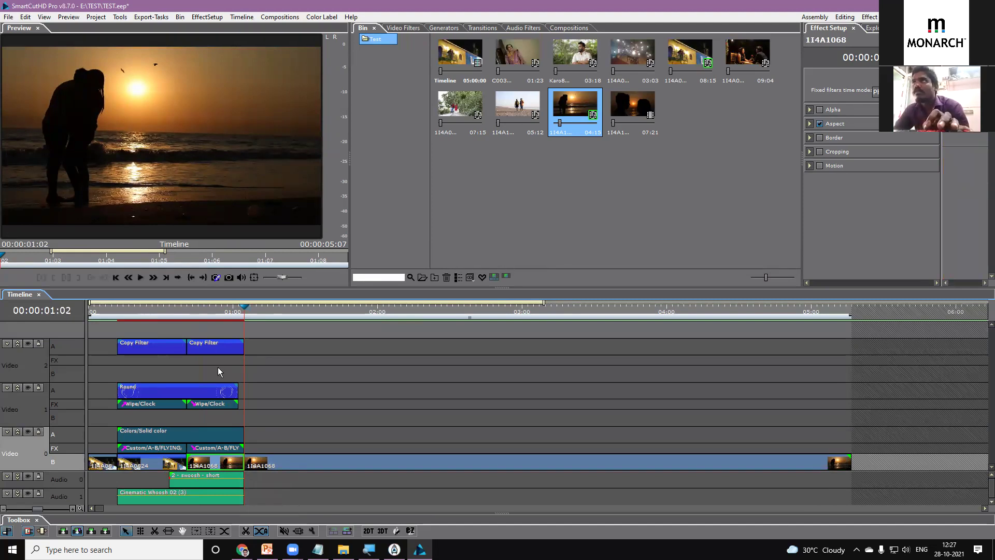
# Copy the second Copy Filter segment again and paste all its filters onto the short part of clip 1I4A1068 beneath it.
pyautogui.click(208, 347)
pyautogui.rightClick(208, 346)
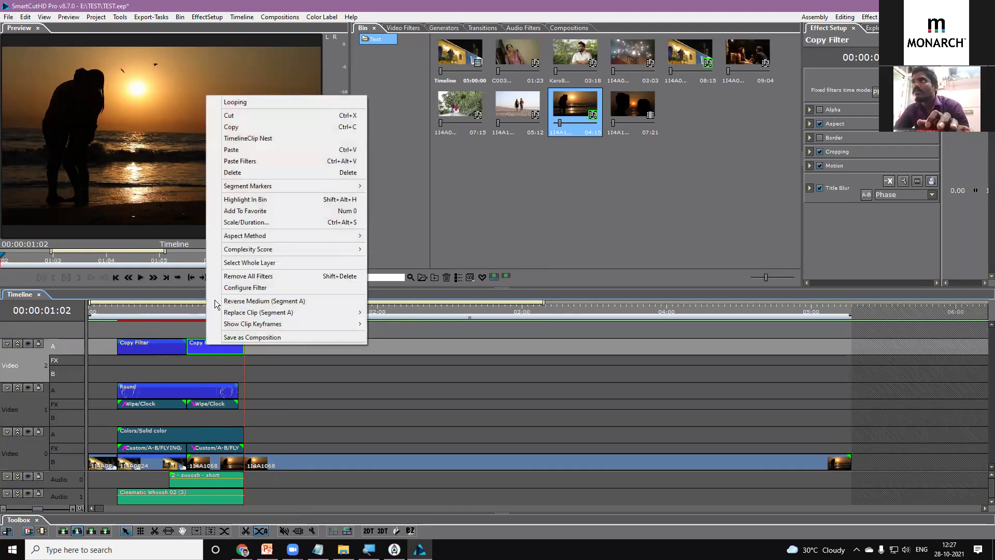
pyautogui.click(231, 127)
pyautogui.click(224, 465)
pyautogui.rightClick(224, 466)
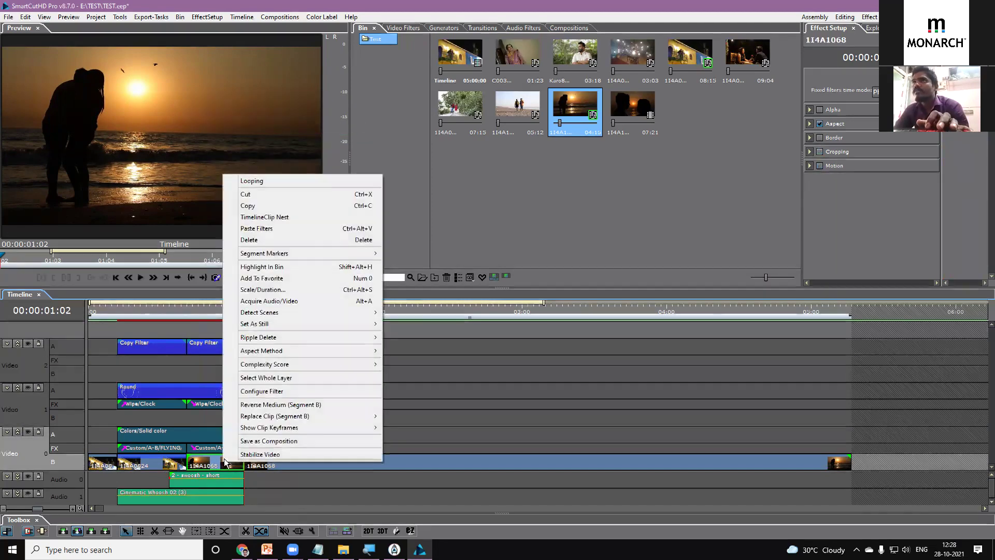
pyautogui.click(249, 229)
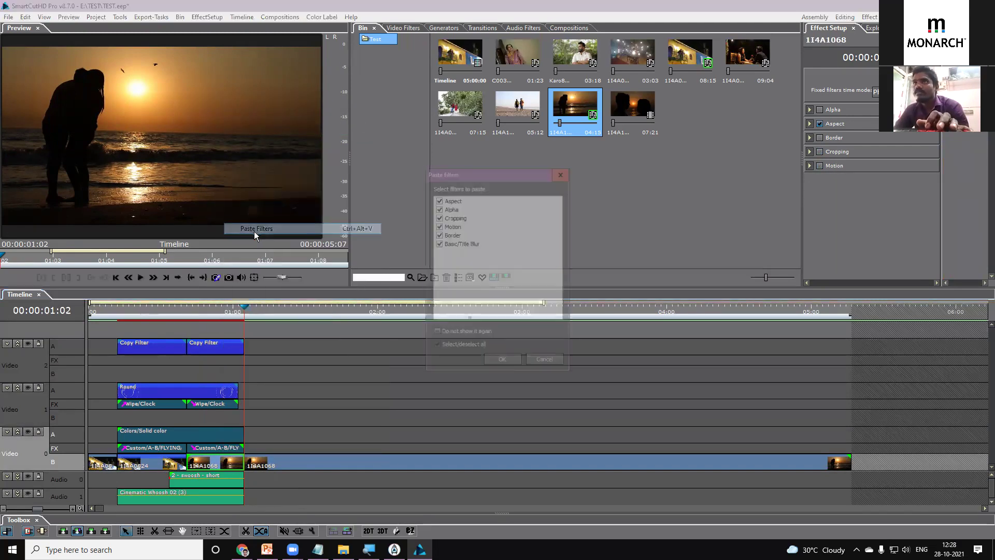
pyautogui.click(501, 361)
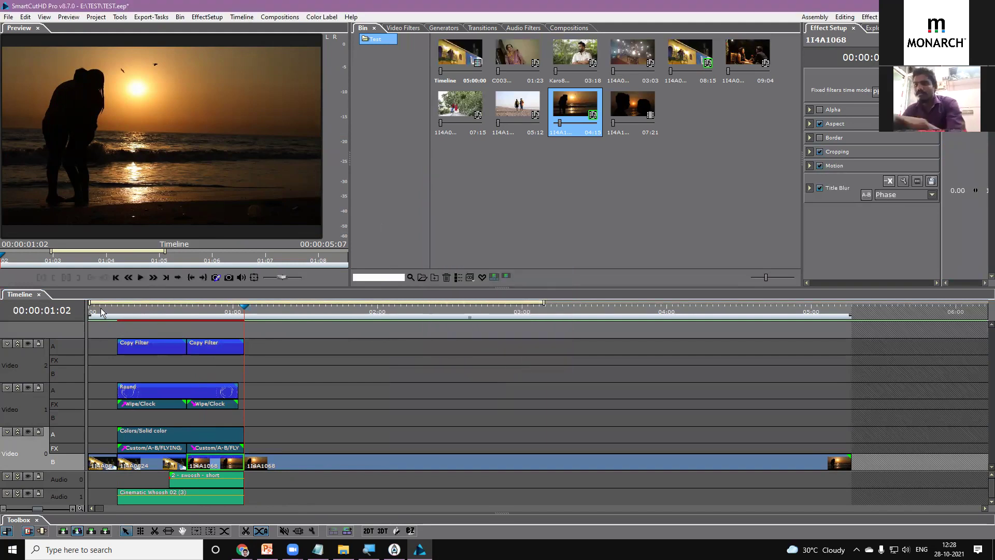
# Play the timeline from near its start to check the transition with the pasted filters.
pyautogui.click(101, 311)
pyautogui.press('space')
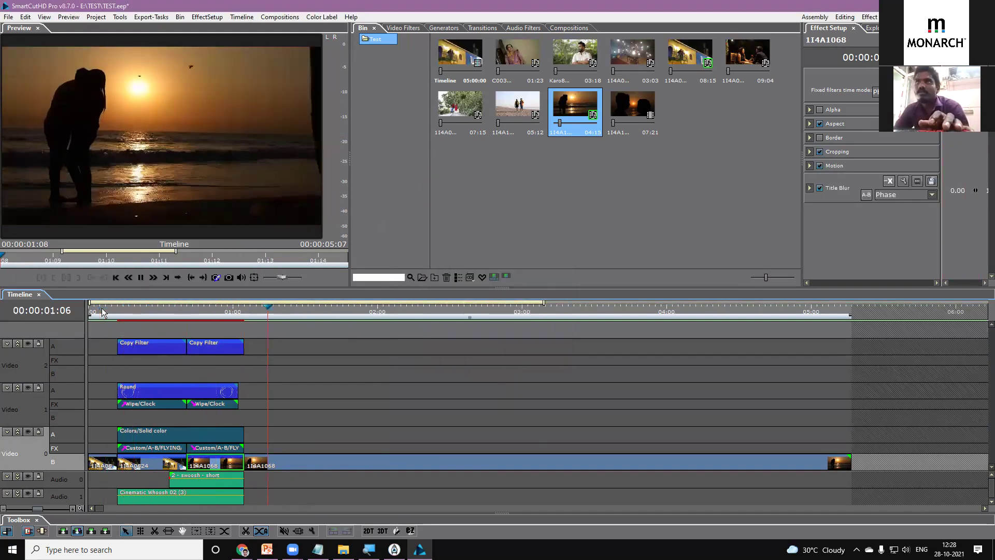
pyautogui.press('space')
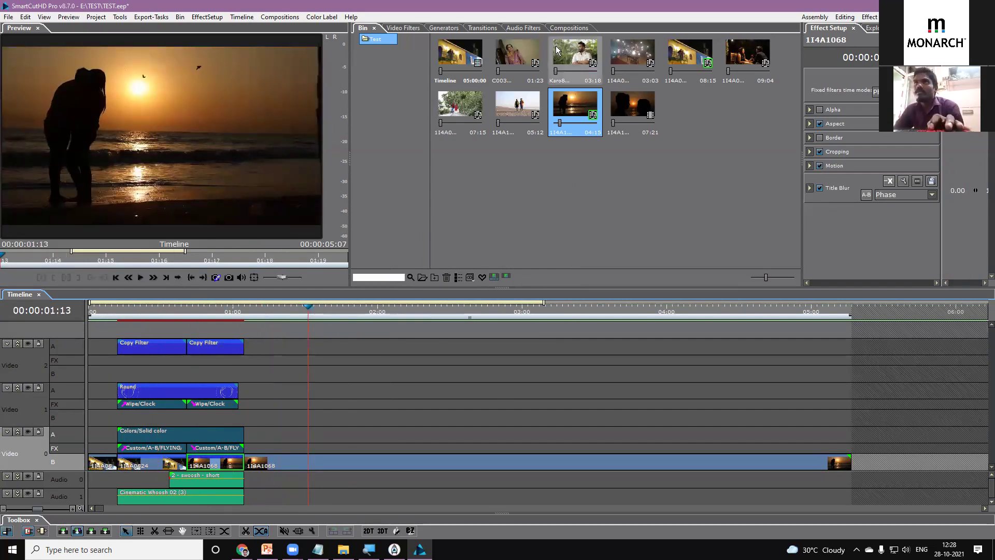
# Browse the Zoom1 transition compositions, play Zoom05-Short in the preview, and select Zoom08-Long.
pyautogui.click(555, 29)
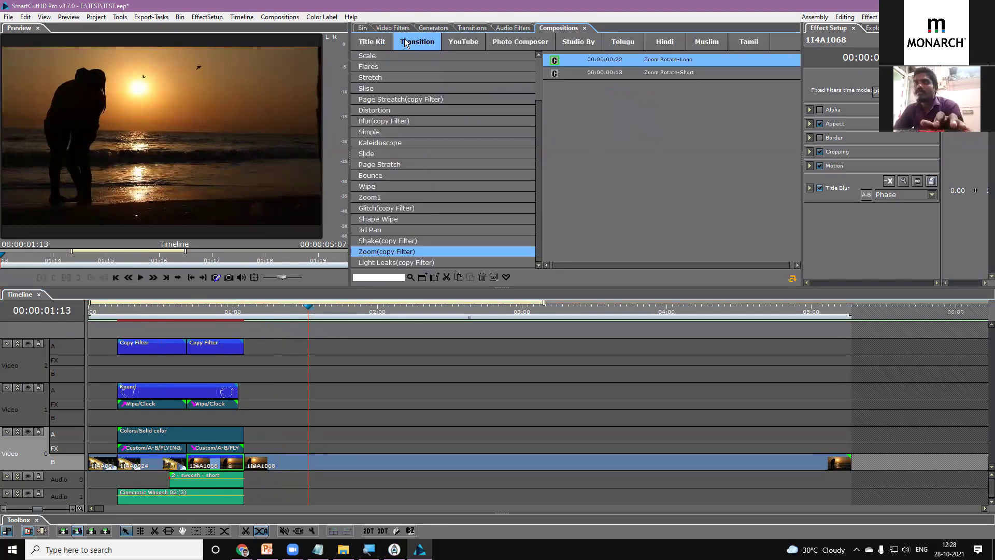
pyautogui.moveTo(537, 123); pyautogui.dragTo(542, 74)
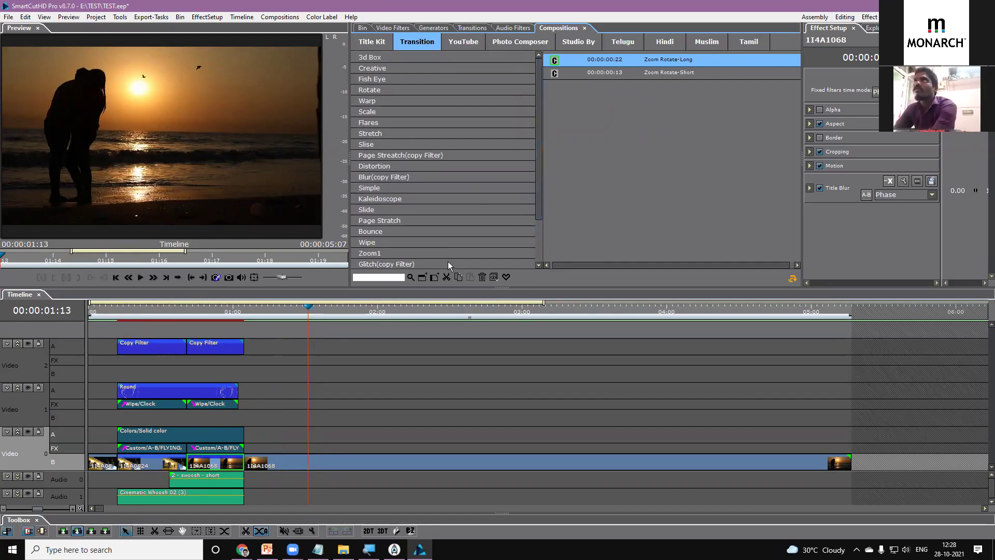
pyautogui.moveTo(367, 316); pyautogui.dragTo(412, 311)
pyautogui.click(395, 252)
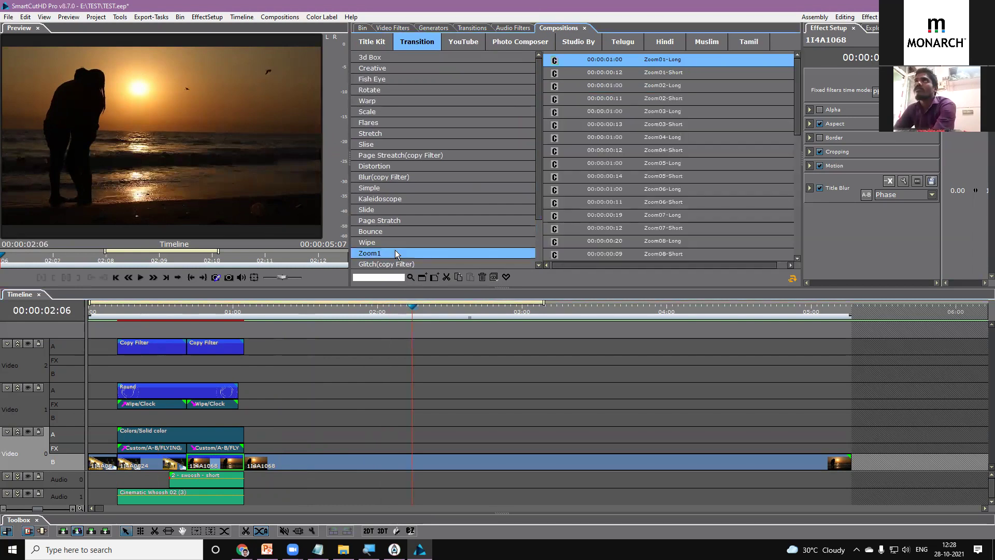
pyautogui.click(635, 176)
pyautogui.click(140, 278)
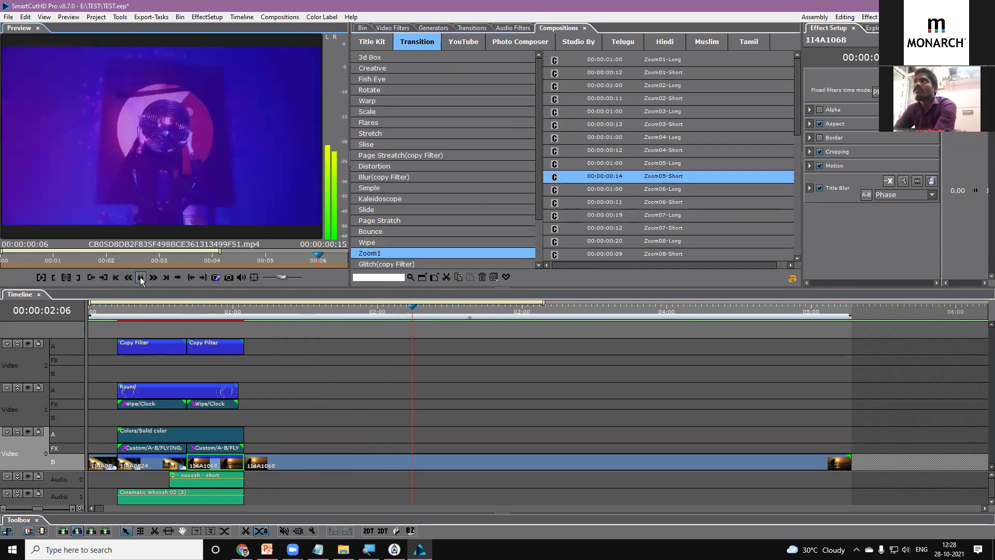
pyautogui.click(670, 240)
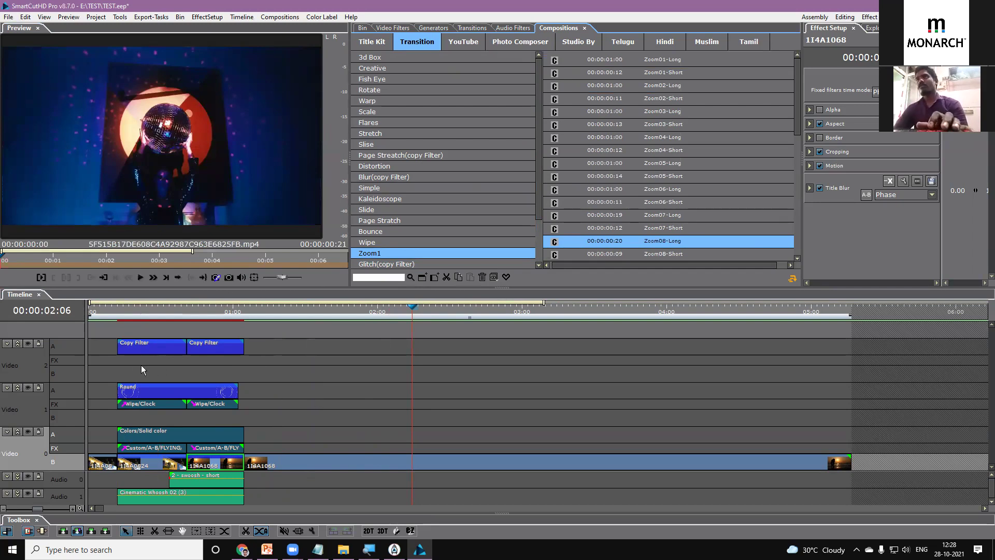
# Delete all segments from the timeline and load the default single-preview workspace.
pyautogui.click(118, 366)
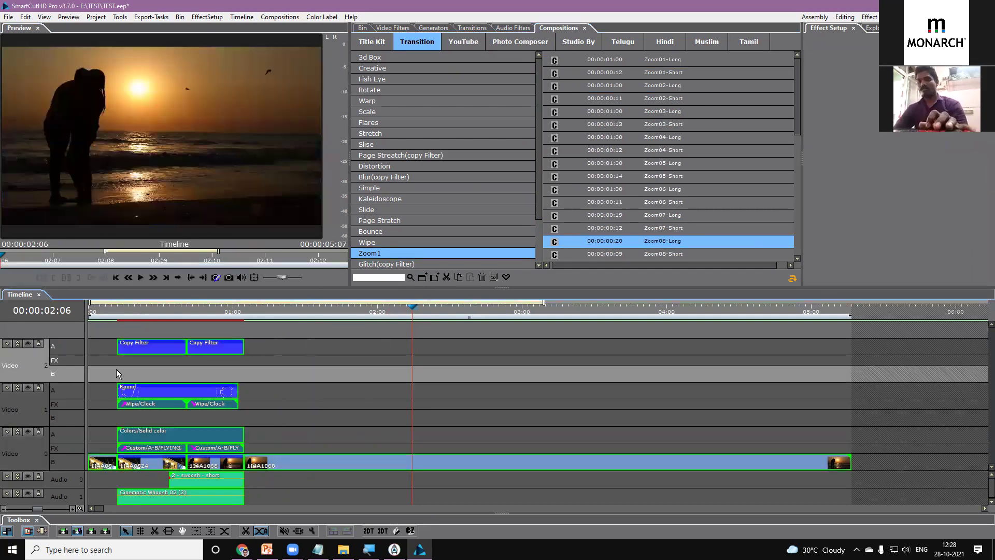
pyautogui.press('Delete')
pyautogui.click(38, 17)
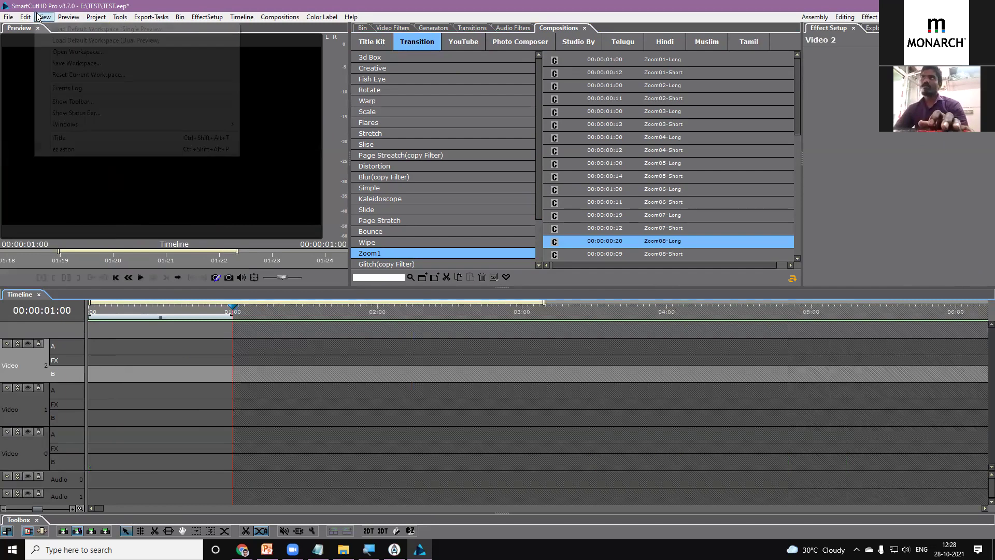
pyautogui.click(63, 29)
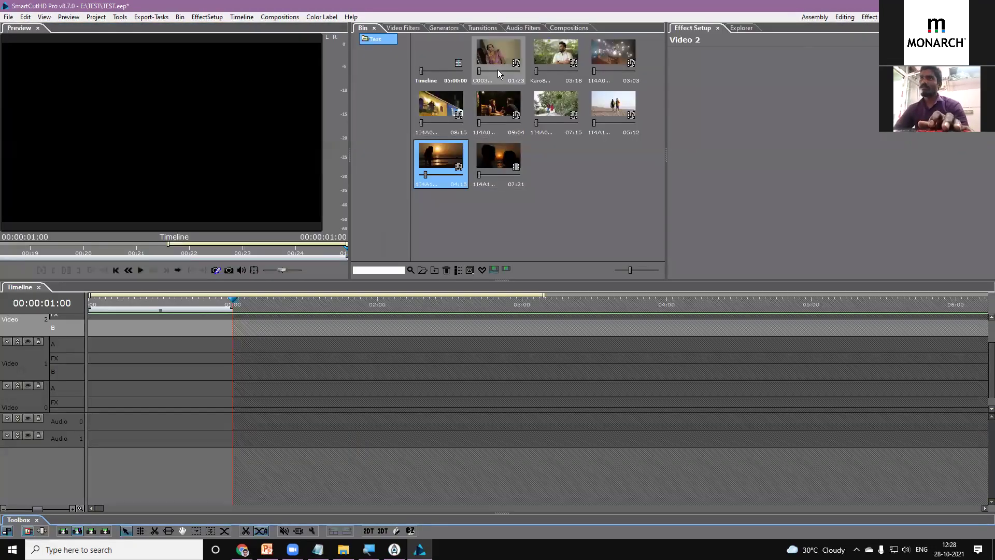
# Place clip 1I4A0932 from the bin at the start of Video 0 and change the project settings to match it.
pyautogui.moveTo(558, 106); pyautogui.dragTo(92, 388)
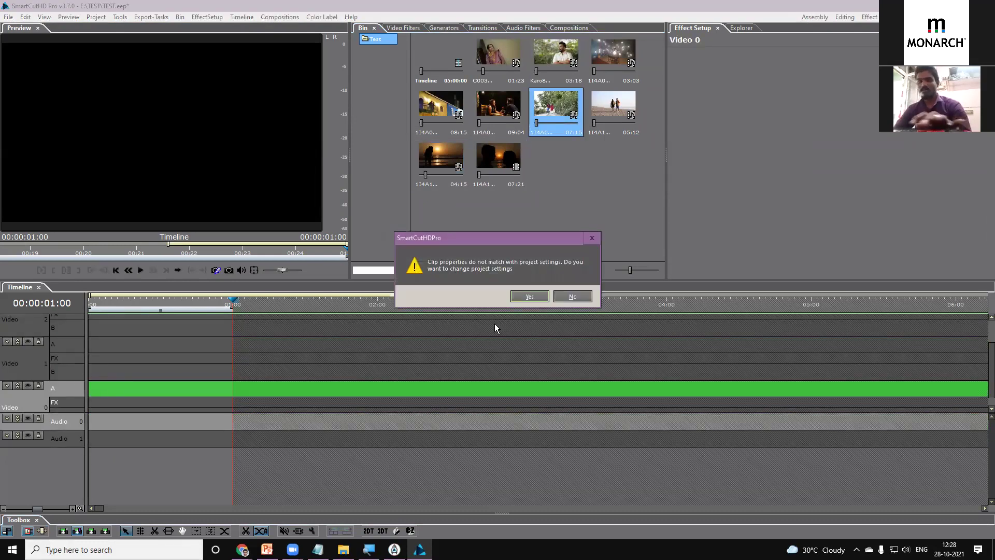
pyautogui.click(529, 295)
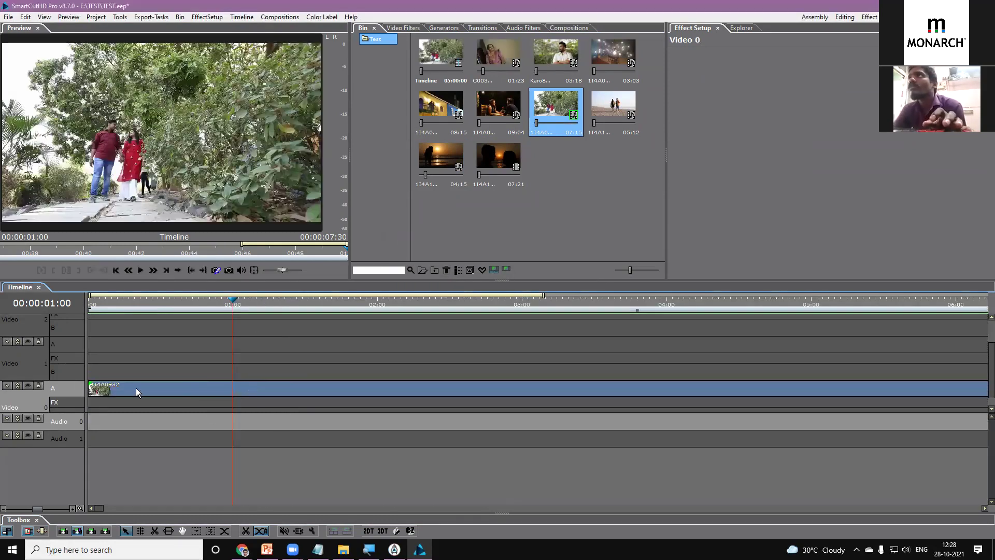
# Shorten clip 1I4A0932, collapse the Video 0 track, and trim the clip's end to 00:00:01:00.
pyautogui.scroll(-3, 103, 390)
pyautogui.moveTo(87, 388)
pyautogui.mouseDown()
pyautogui.moveTo(148, 389)
pyautogui.moveTo(98, 391)
pyautogui.mouseUp()
pyautogui.click(18, 385)
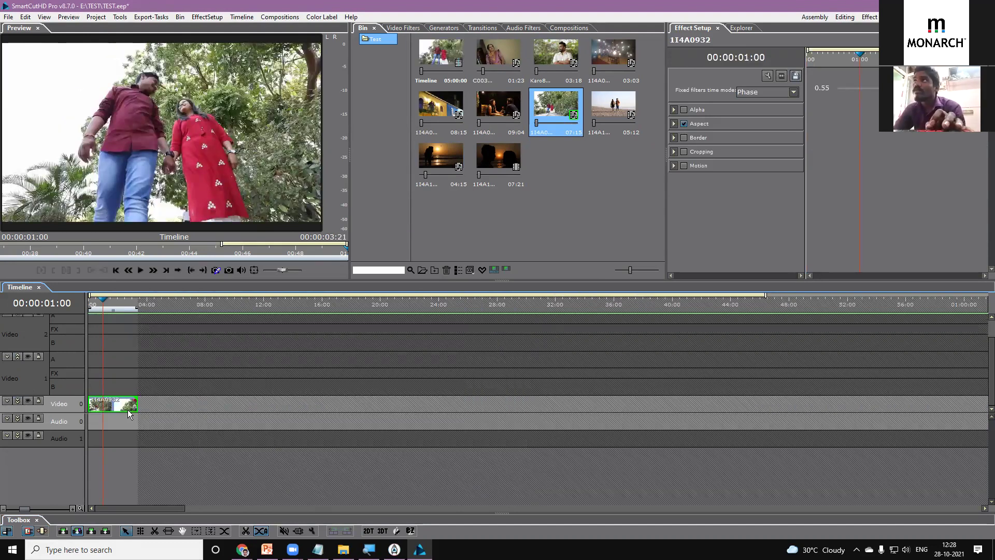
pyautogui.click(81, 426)
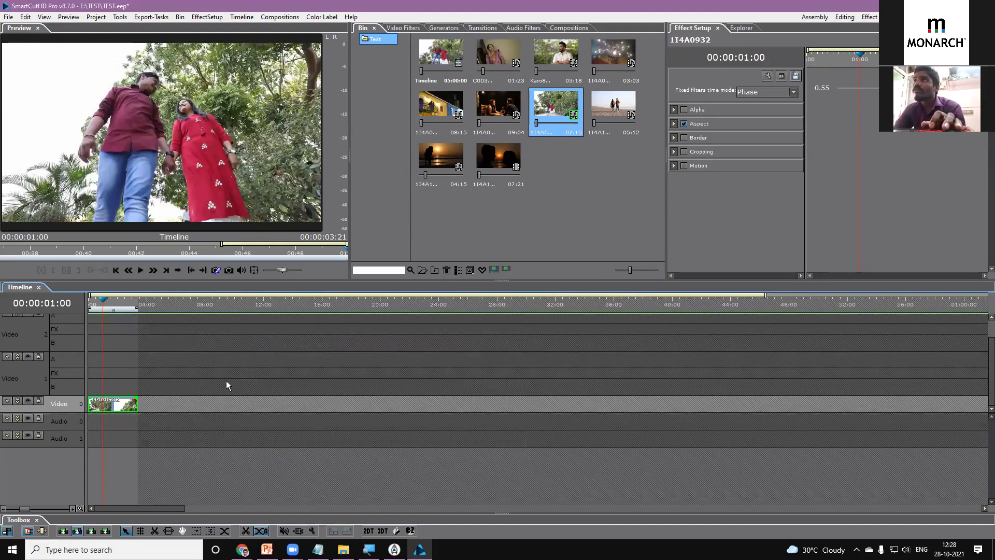
pyautogui.moveTo(137, 402); pyautogui.dragTo(102, 402)
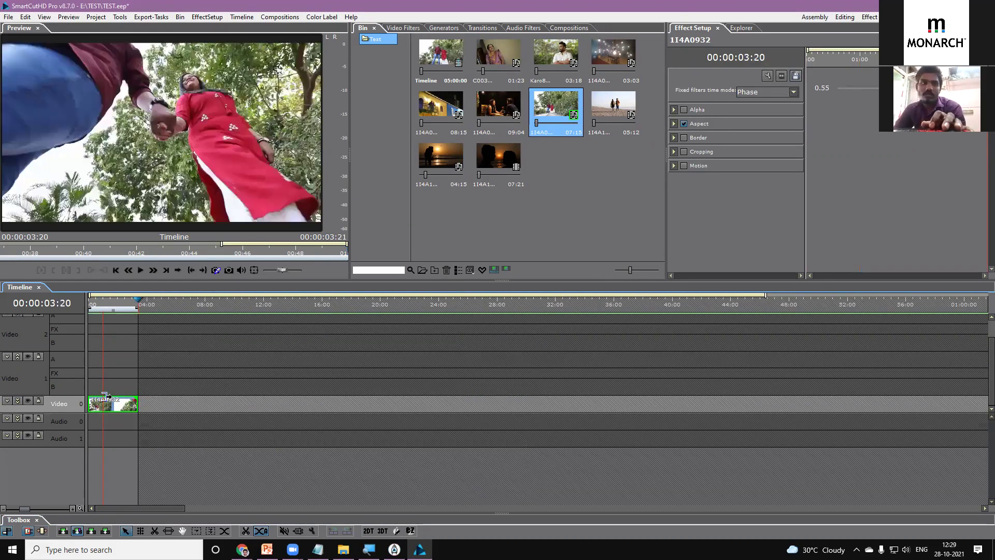
# Place clip 1I4A1079 on Video 0 directly after the first clip and trim its end to 00:00:02:28.
pyautogui.click(612, 109)
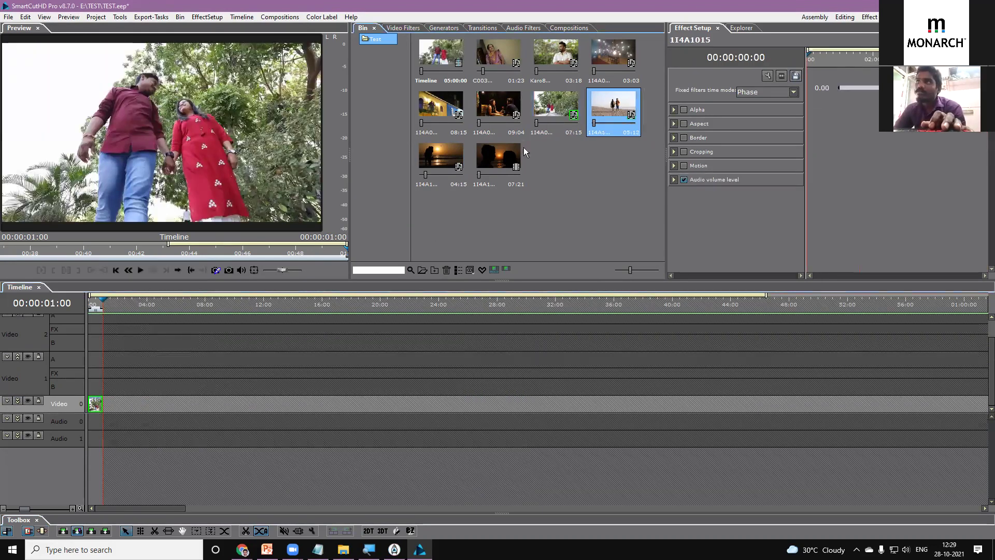
pyautogui.moveTo(500, 162); pyautogui.dragTo(223, 403)
pyautogui.moveTo(235, 403); pyautogui.dragTo(125, 403)
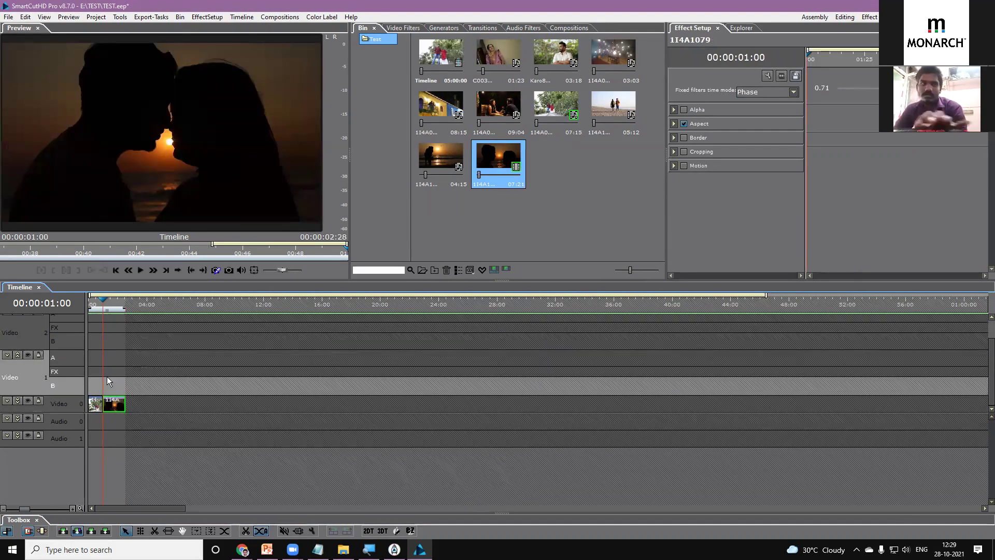
# Collapse the Video 1 and Video 2 tracks on the timeline.
pyautogui.doubleClick(107, 382)
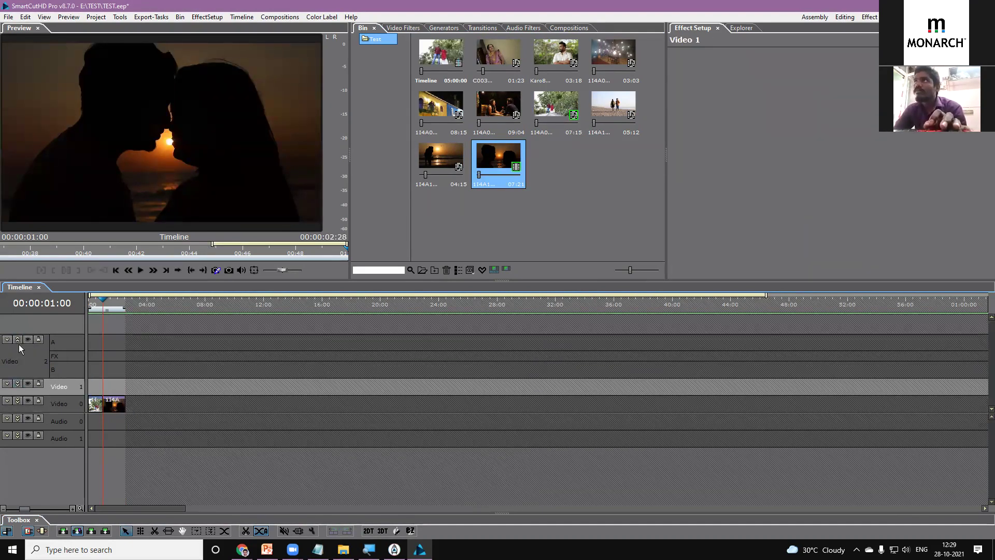
pyautogui.click(18, 340)
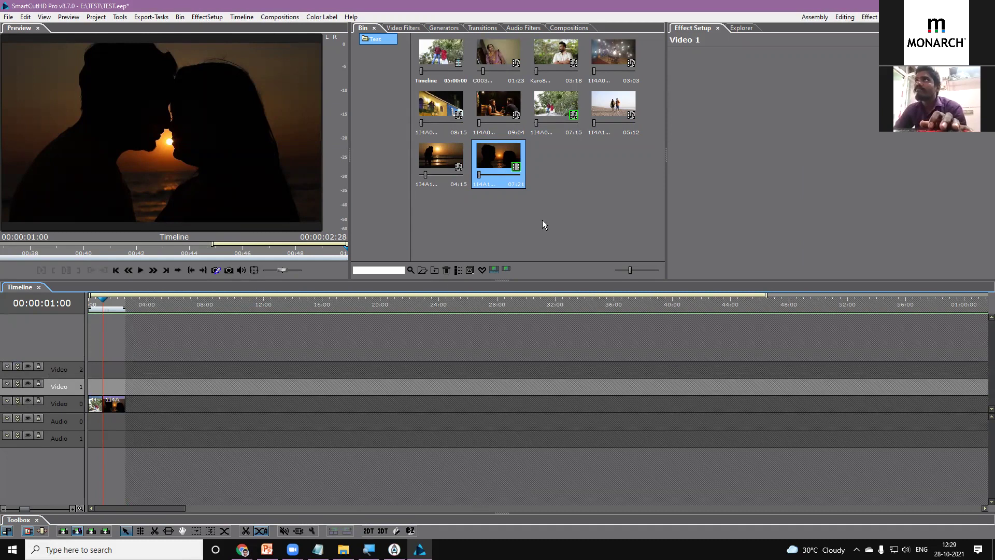
pyautogui.click(124, 329)
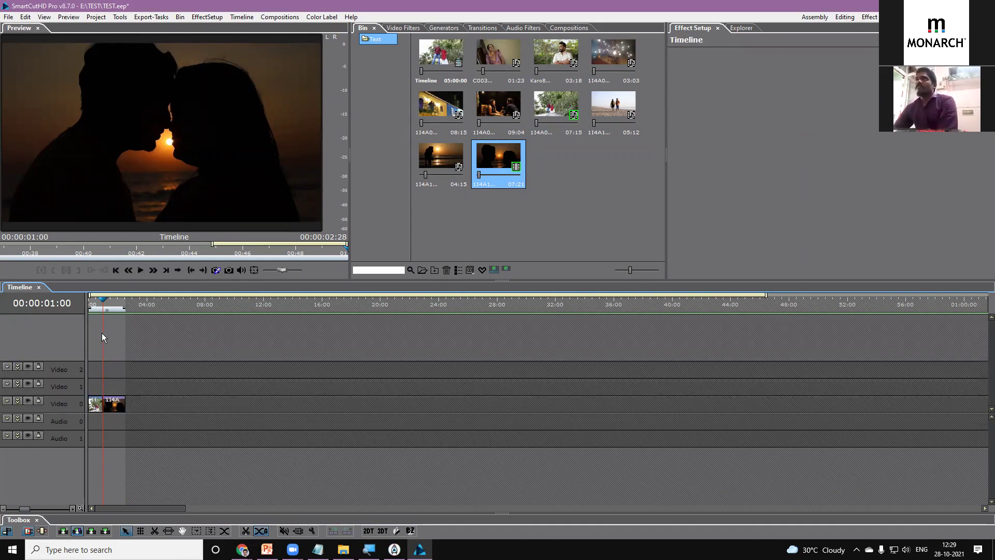
pyautogui.click(98, 306)
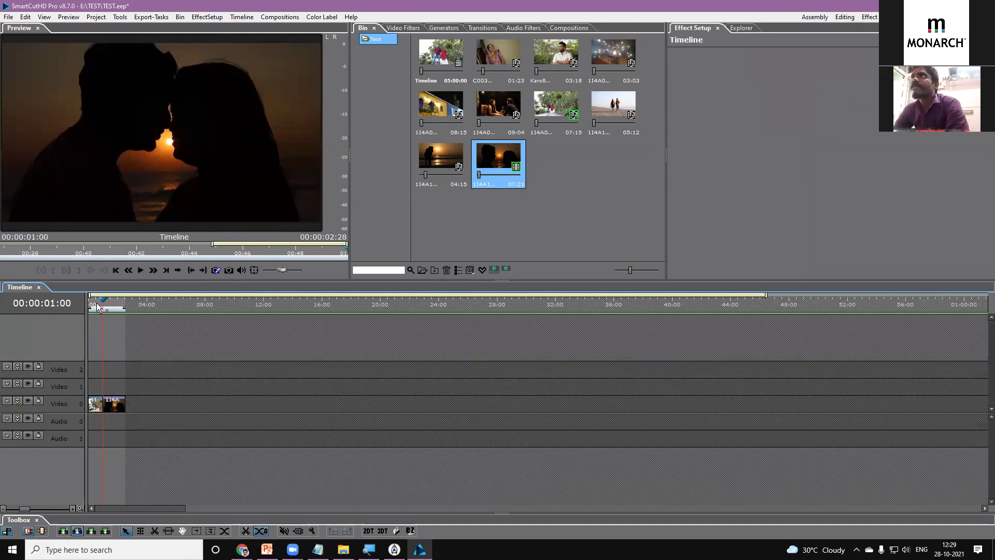
pyautogui.moveTo(97, 307); pyautogui.dragTo(104, 306)
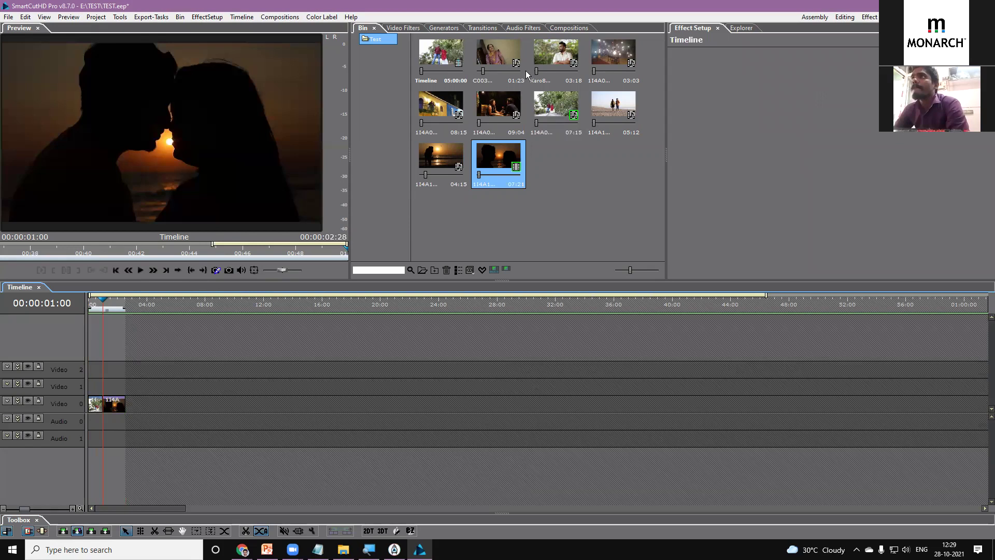
# Widen the Compositions list and preview the Zoom08-Short and Zoom11-Long transitions in the Zoom1 category.
pyautogui.click(568, 28)
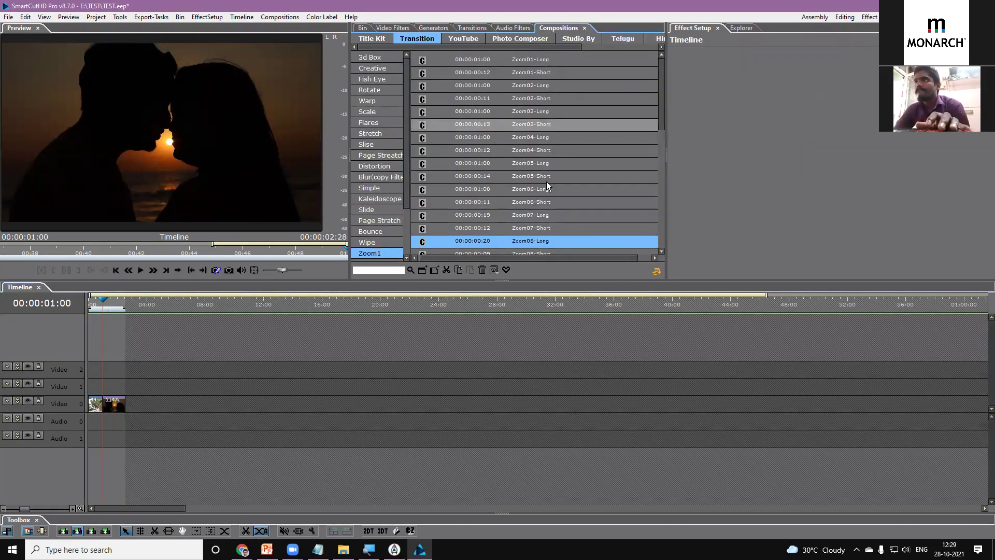
pyautogui.moveTo(666, 190); pyautogui.dragTo(828, 174)
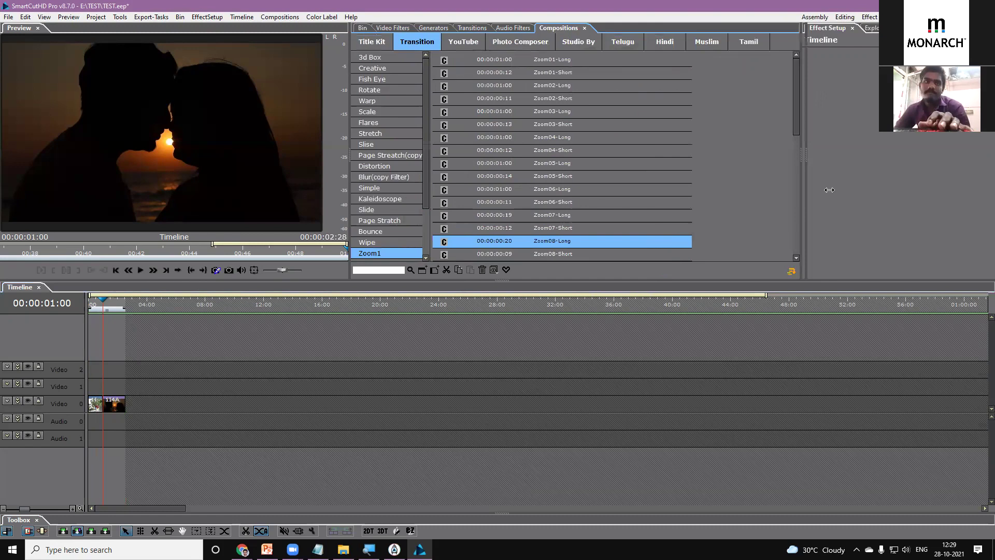
pyautogui.moveTo(824, 122); pyautogui.dragTo(824, 160)
pyautogui.click(541, 156)
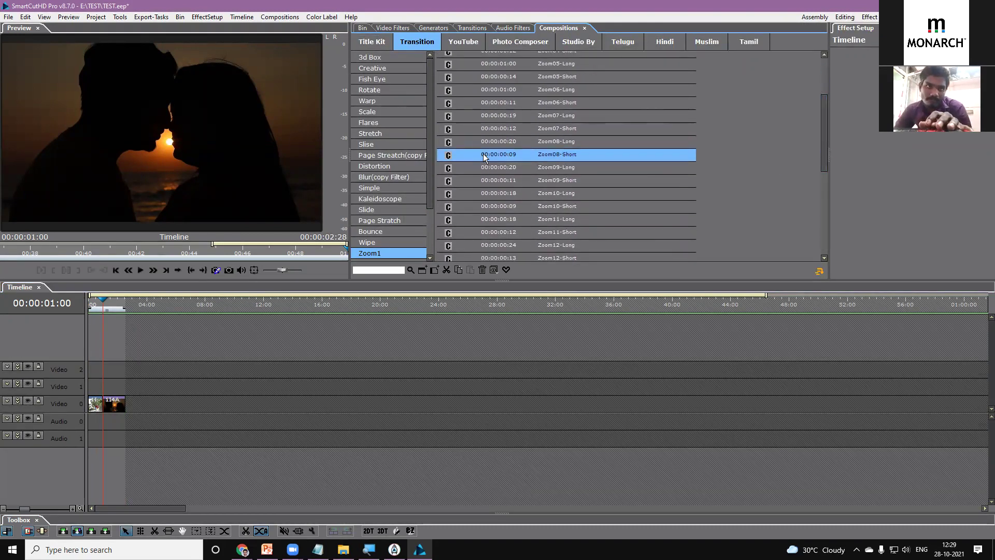
pyautogui.click(140, 270)
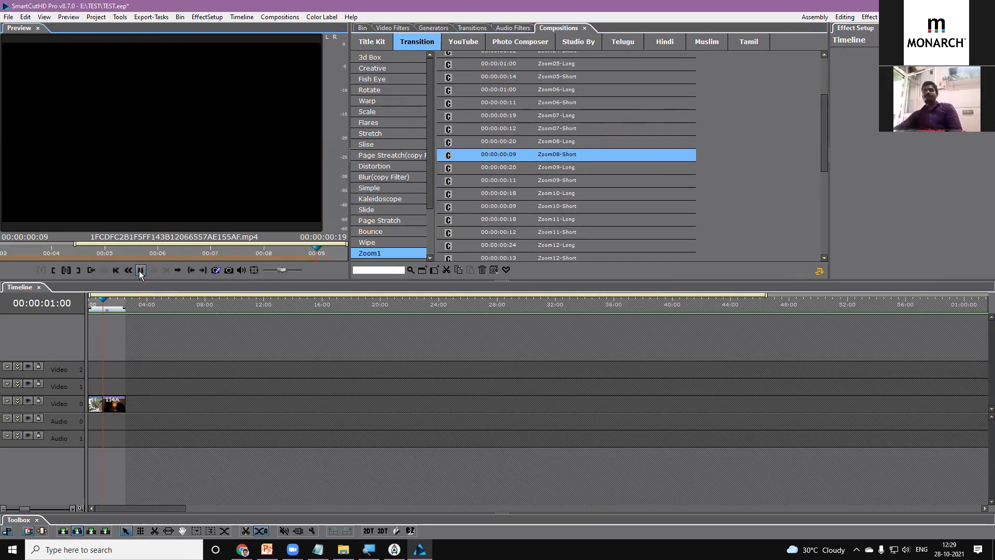
pyautogui.click(515, 220)
pyautogui.click(140, 272)
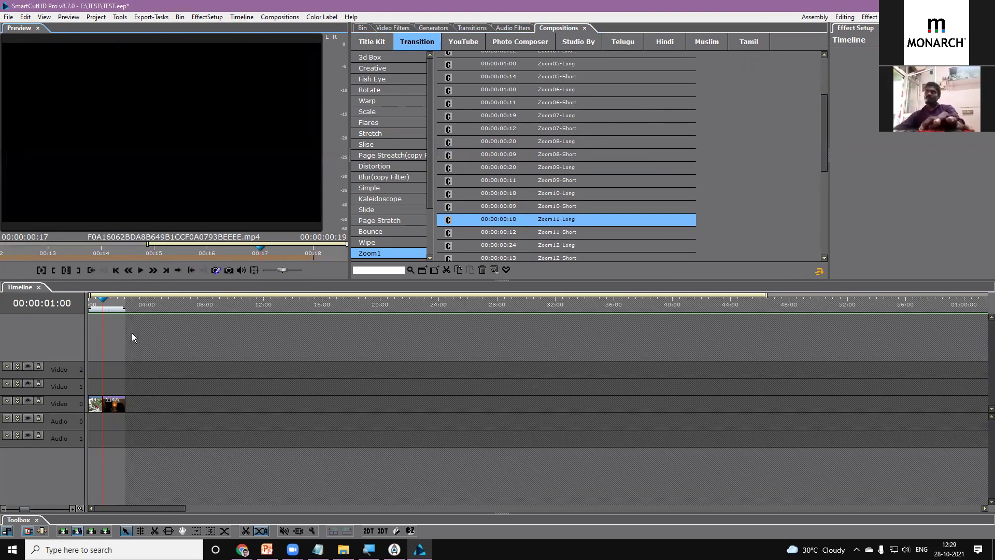
# Place the Zoom11-Long composition on Video 0 at the cut between the two clips and play it back.
pyautogui.click(107, 408)
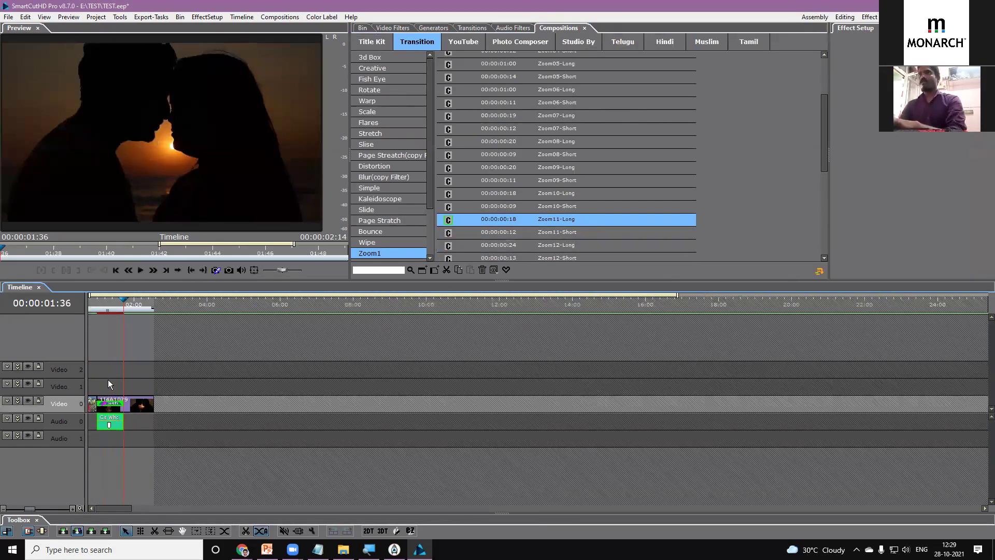
pyautogui.moveTo(105, 506); pyautogui.dragTo(75, 502)
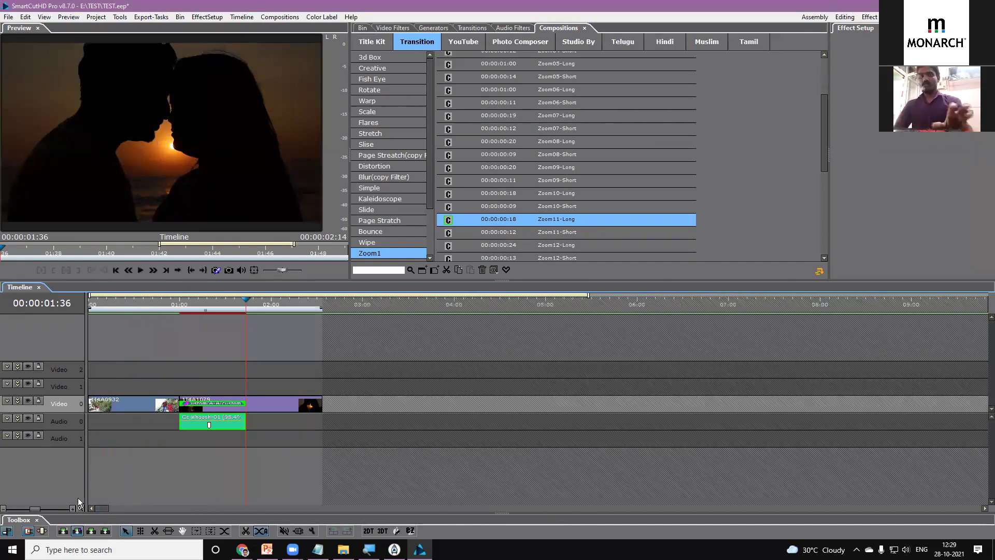
pyautogui.click(154, 310)
pyautogui.press('space')
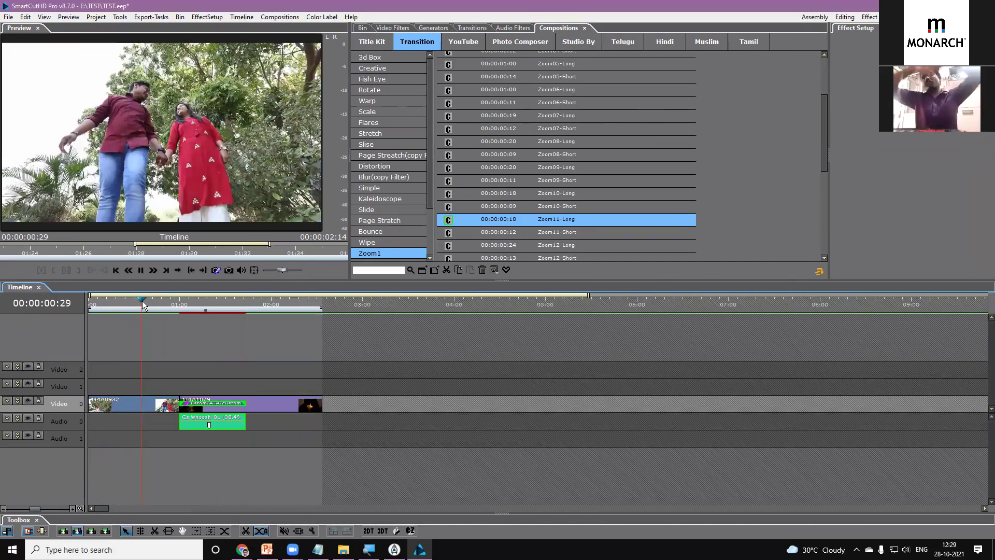
pyautogui.click(143, 306)
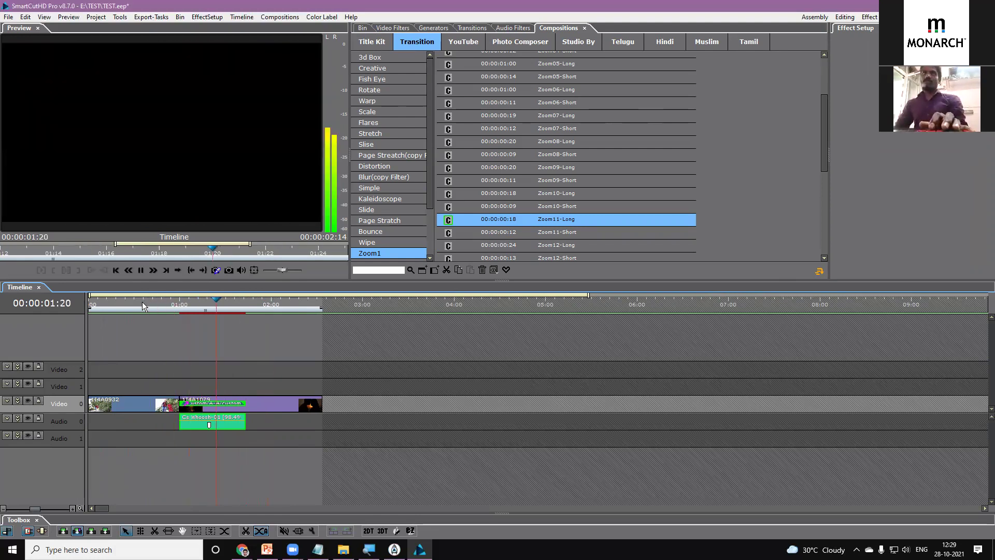
pyautogui.press('space')
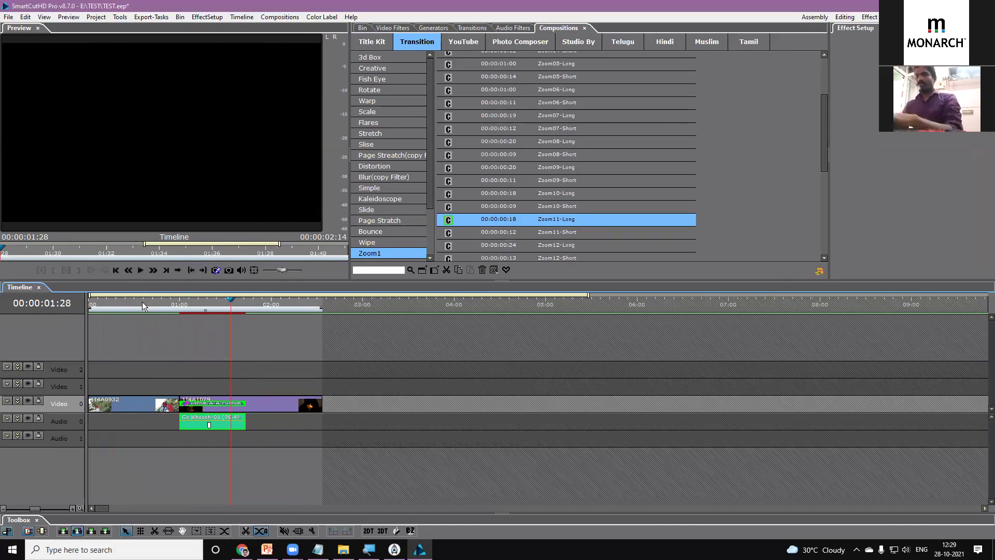
# Expand Video 0 and move the transition with its whoosh audio so the marker aligns with the cut at 00:00:01:00.
pyautogui.click(18, 400)
pyautogui.click(221, 399)
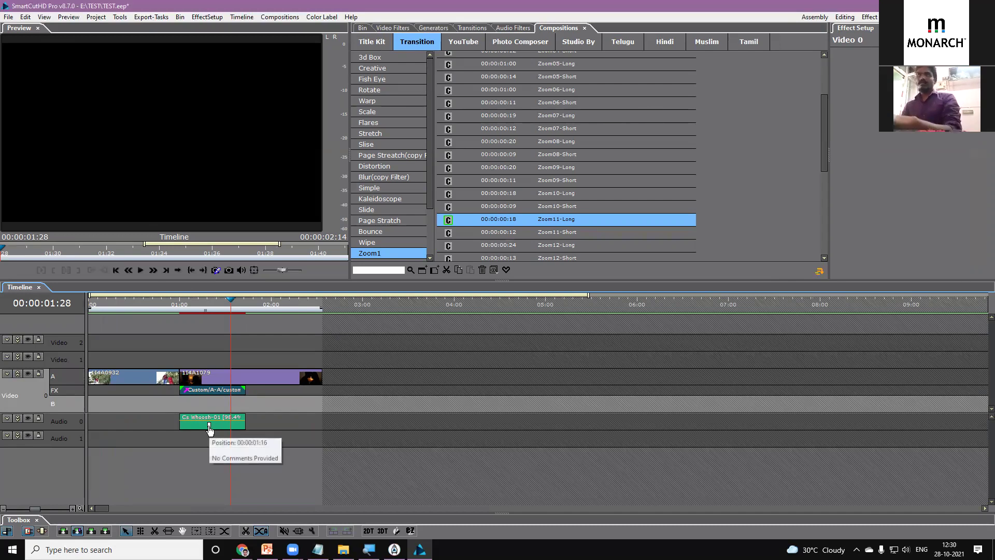
pyautogui.press('super')
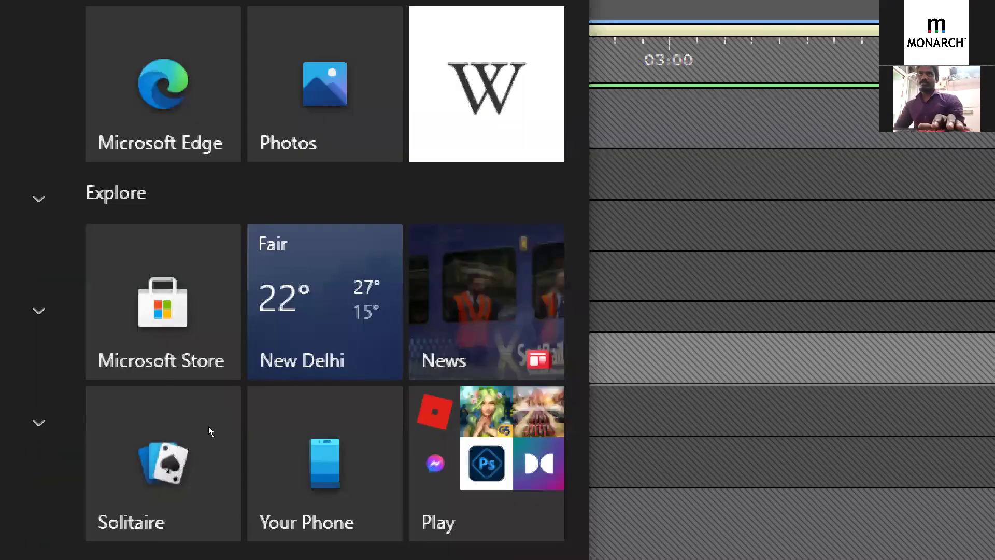
pyautogui.press('Escape')
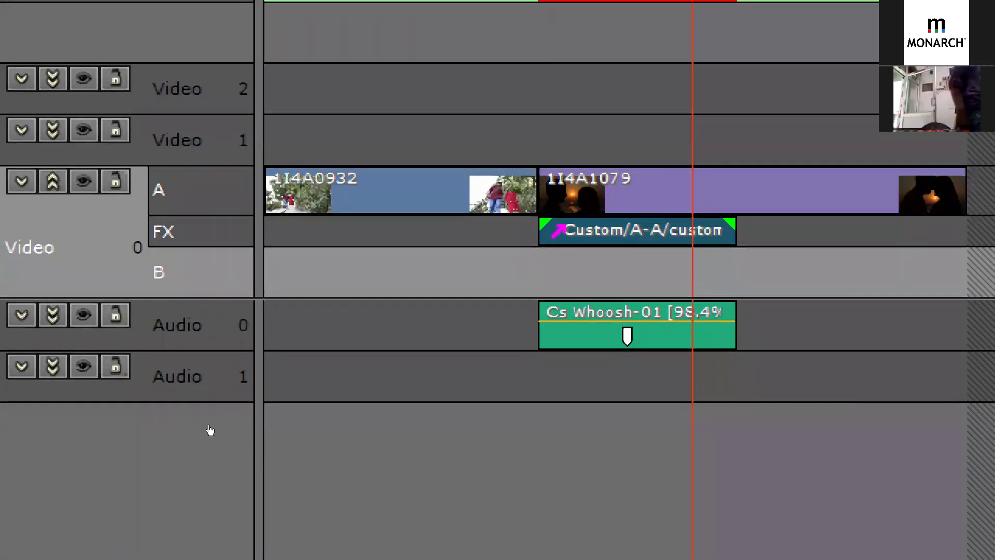
pyautogui.moveTo(226, 427); pyautogui.dragTo(174, 376)
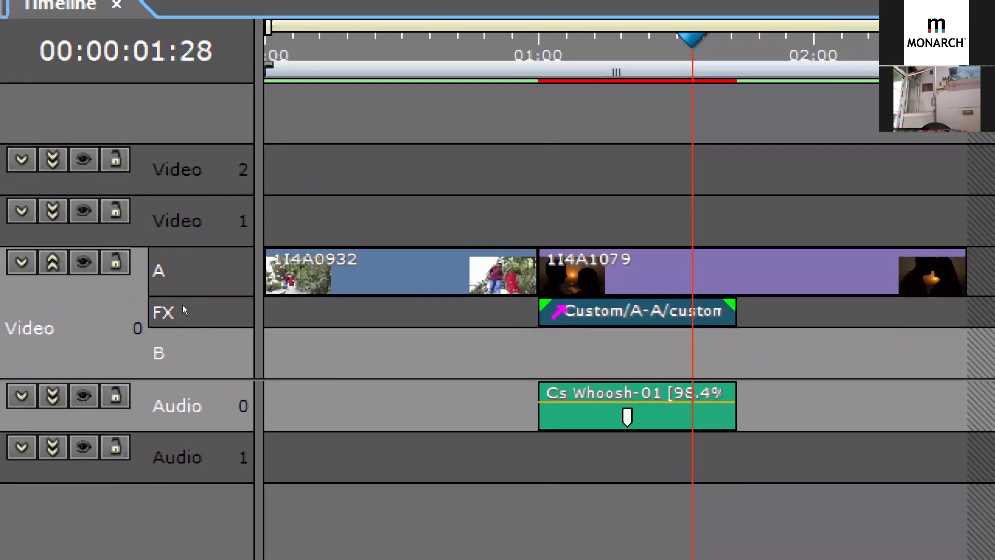
pyautogui.press('pageup')
pyautogui.press('pagedown')
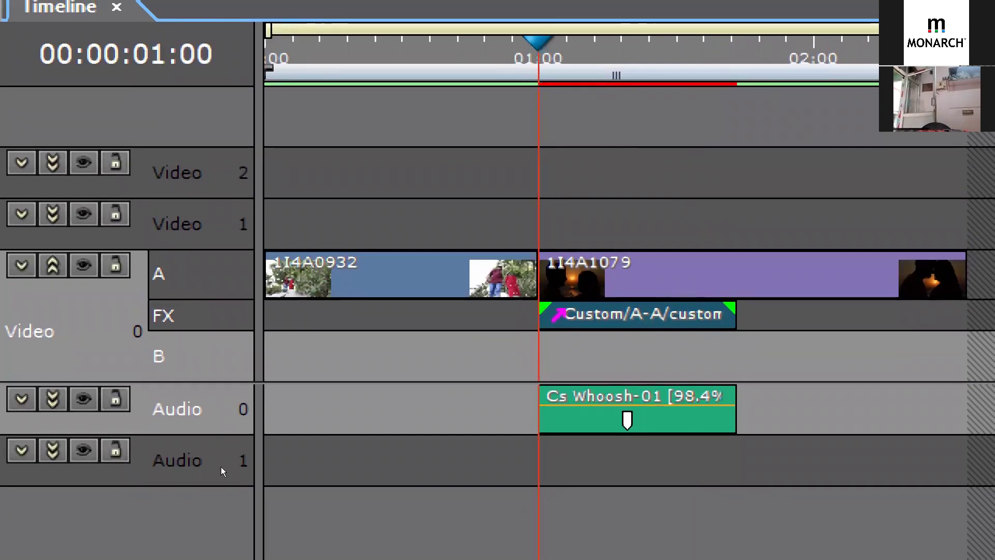
pyautogui.click(229, 423)
pyautogui.moveTo(230, 424); pyautogui.dragTo(202, 425)
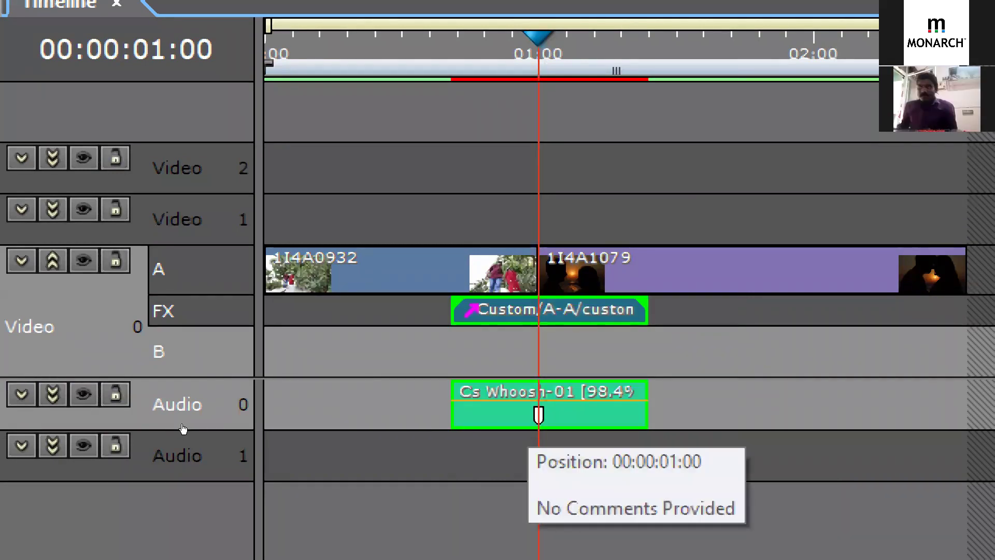
# Move clip 1I4A1079 down to row B of Video 0 and play back the transition.
pyautogui.click(199, 371)
pyautogui.moveTo(201, 379); pyautogui.dragTo(200, 404)
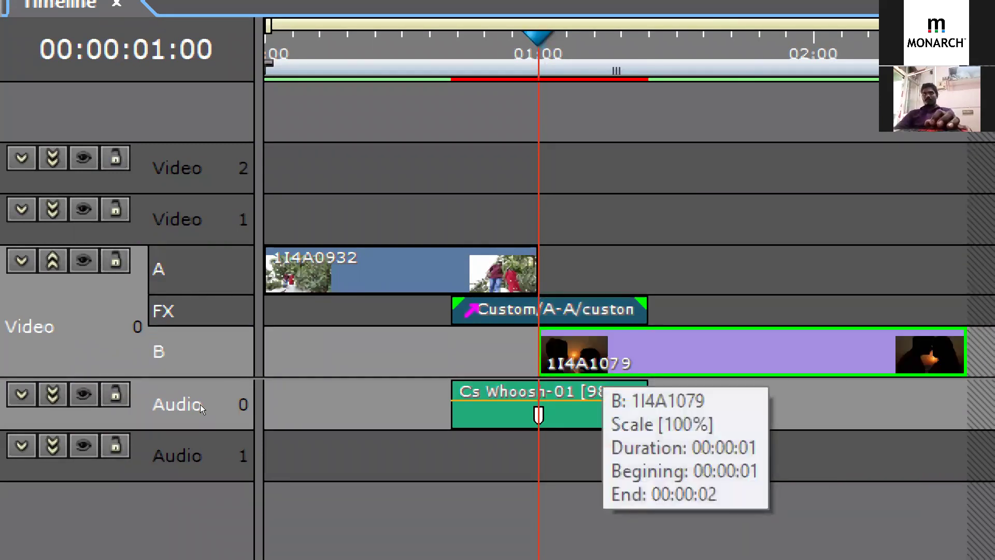
pyautogui.press('-')
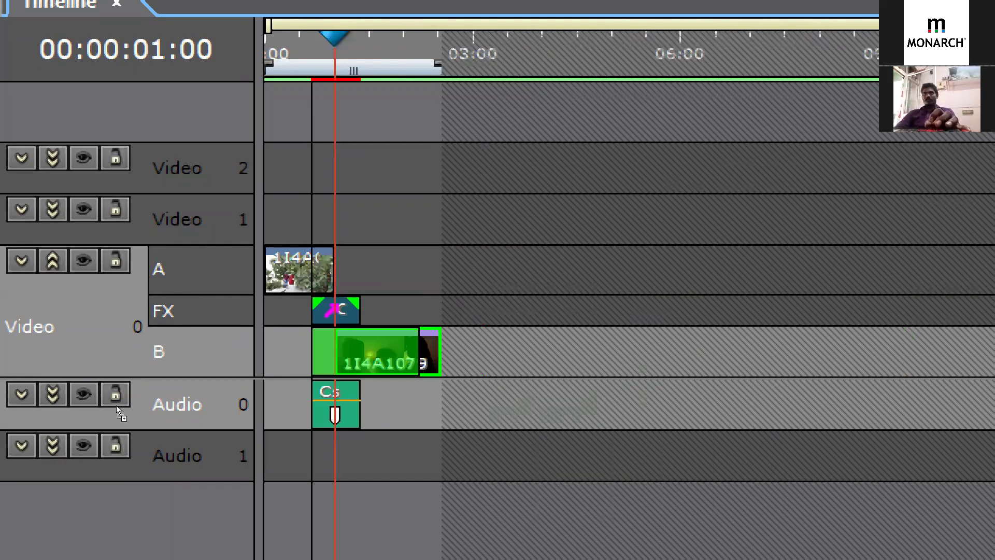
pyautogui.press('-')
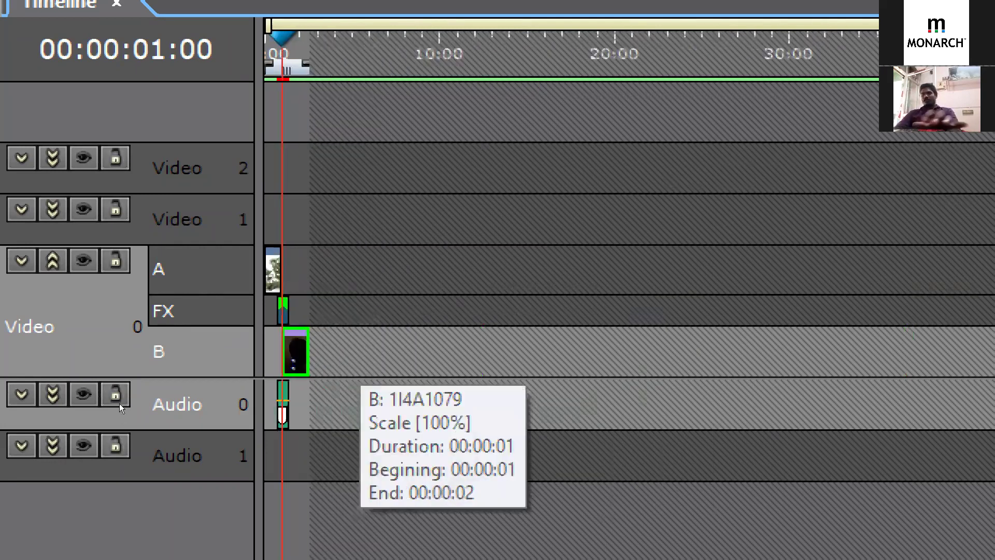
pyautogui.press('+')
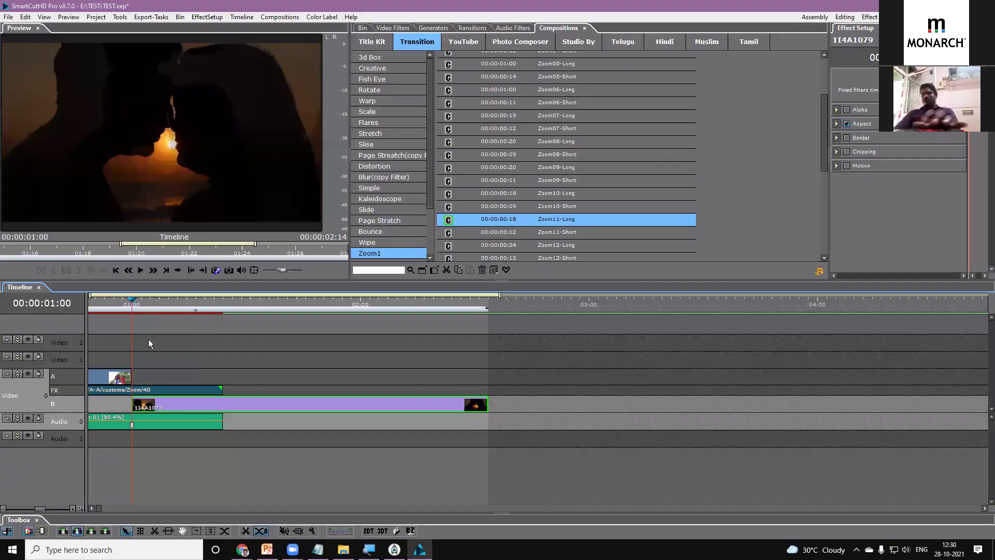
pyautogui.click(115, 313)
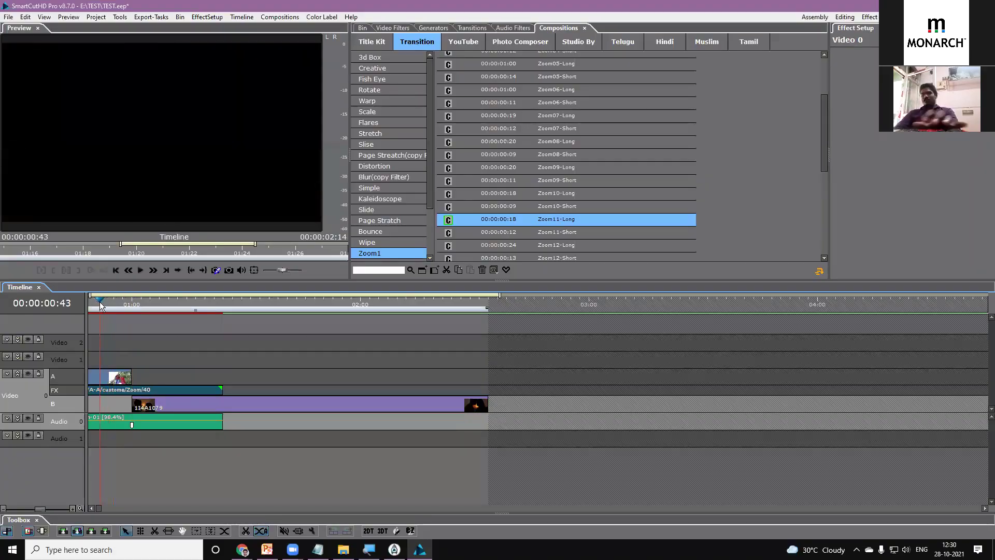
pyautogui.press('space')
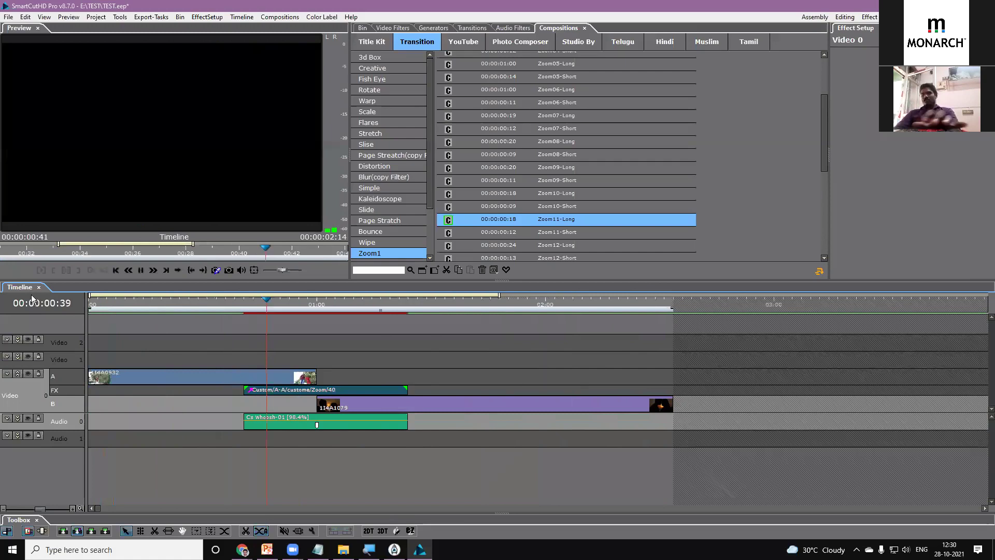
pyautogui.press('space')
# Test clip 1I4A1079 on row B from the transition's start and return it to row A directly after clip 1I4A0932.
pyautogui.moveTo(211, 306); pyautogui.dragTo(330, 310)
pyautogui.moveTo(333, 405); pyautogui.dragTo(258, 401)
pyautogui.press('space')
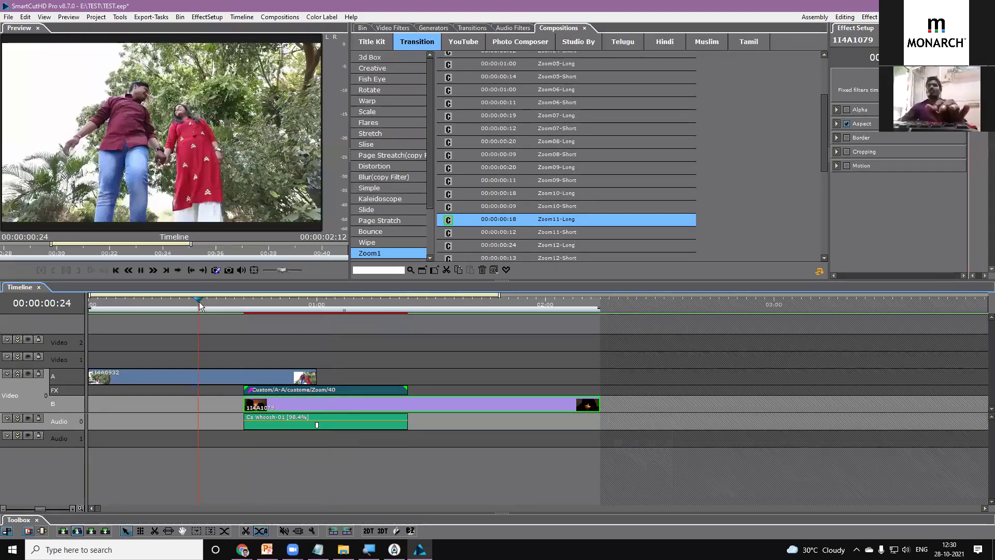
pyautogui.click(200, 305)
pyautogui.press('space')
pyautogui.moveTo(296, 404); pyautogui.dragTo(362, 376)
# Collapse the Video 0 track and play back the Zoom11-Long transition across the cut.
pyautogui.click(257, 306)
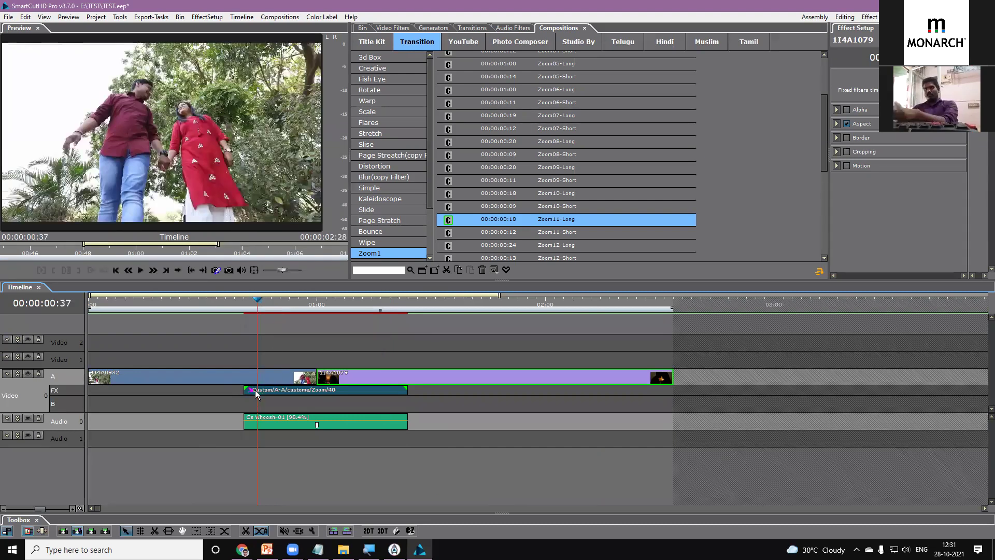
pyautogui.click(18, 373)
pyautogui.press('space')
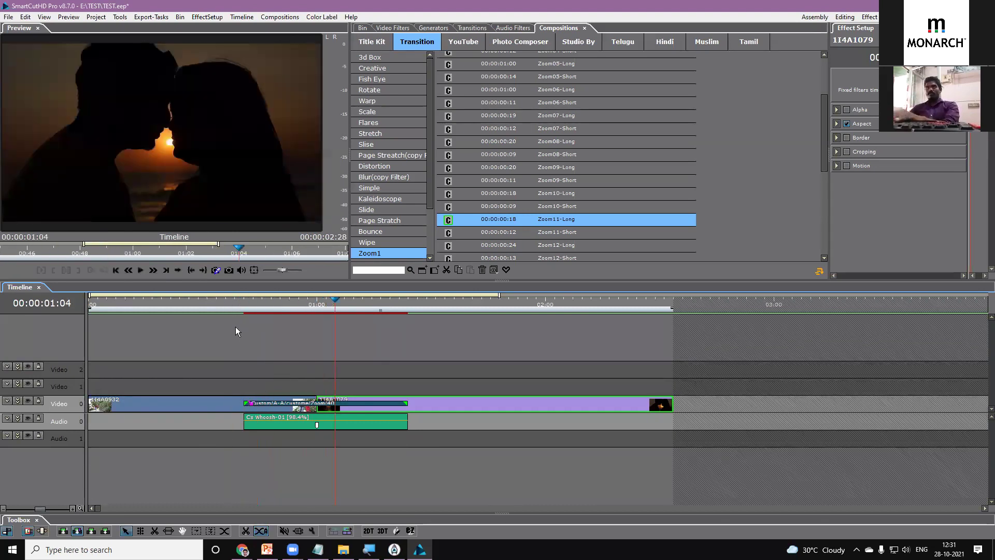
pyautogui.click(231, 305)
pyautogui.press('space')
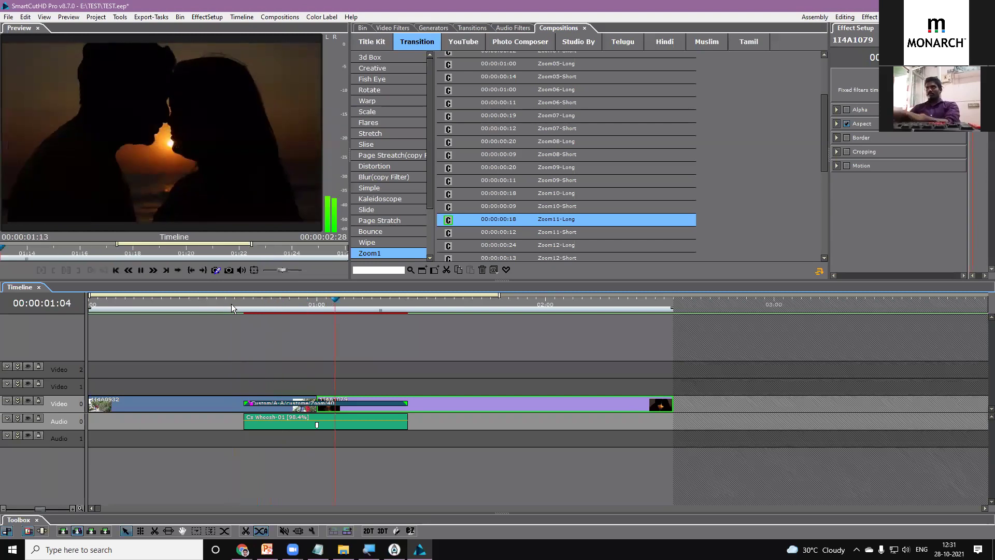
pyautogui.click(230, 301)
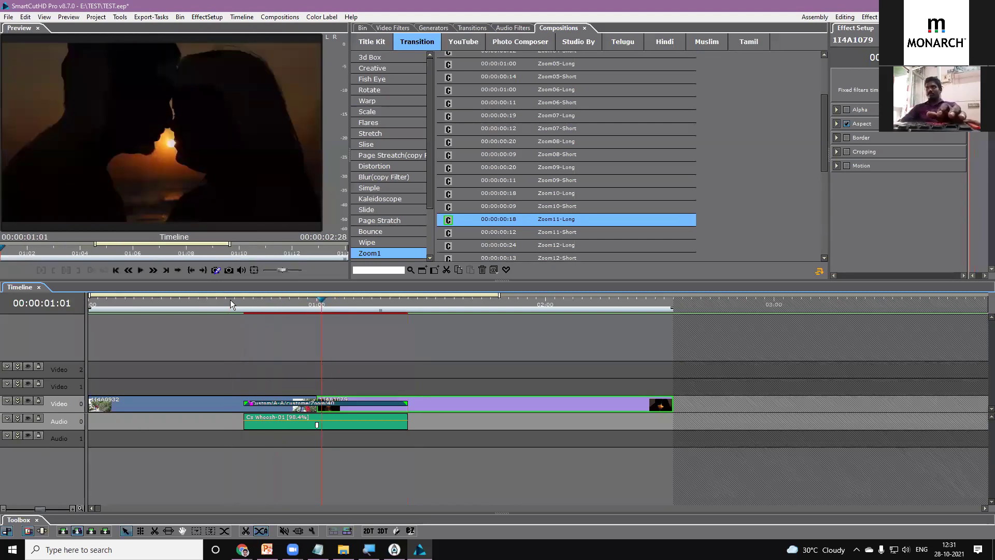
pyautogui.press('space')
pyautogui.click(230, 301)
pyautogui.press('space')
pyautogui.press('space')
pyautogui.moveTo(247, 300); pyautogui.dragTo(376, 315)
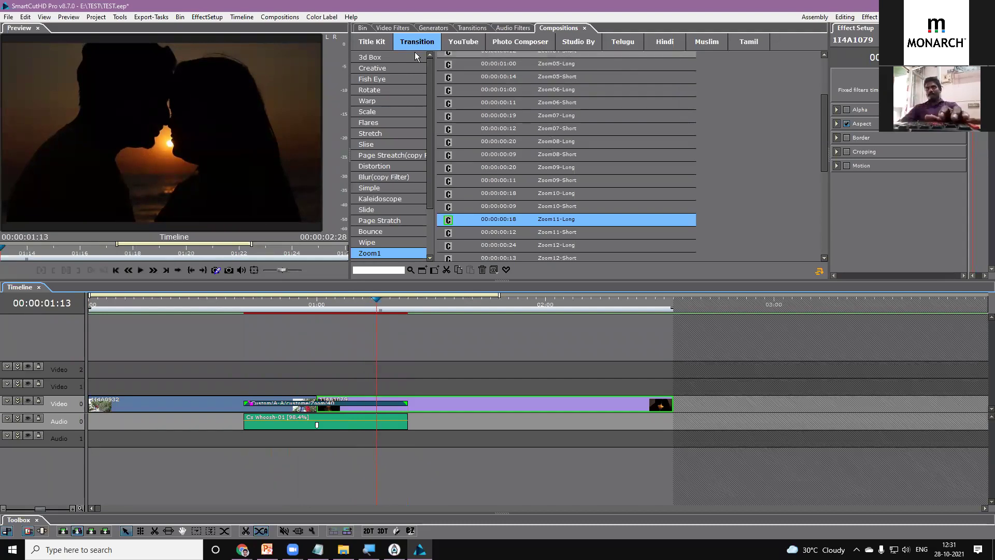
# Reopen the Transition compositions at the 3d Box category.
pyautogui.click(386, 46)
pyautogui.click(420, 43)
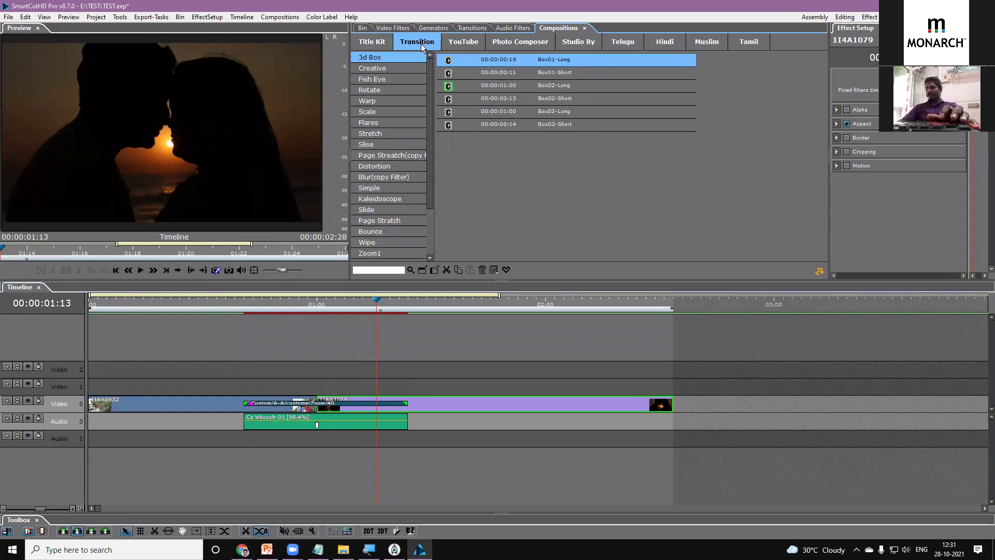
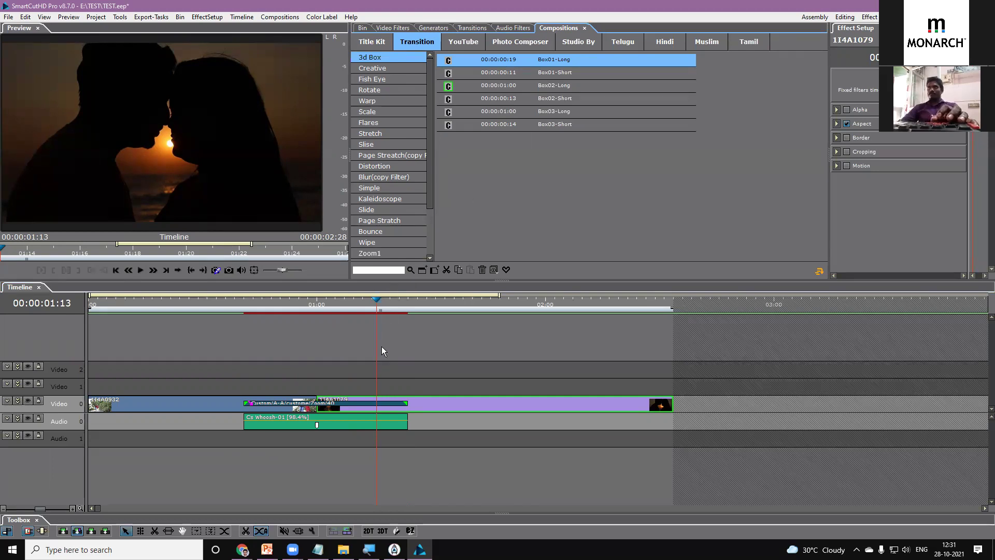
# Open the YouTube Promotion compositions and preview Promotion 09_P1 by scrubbing through it.
pyautogui.click(465, 46)
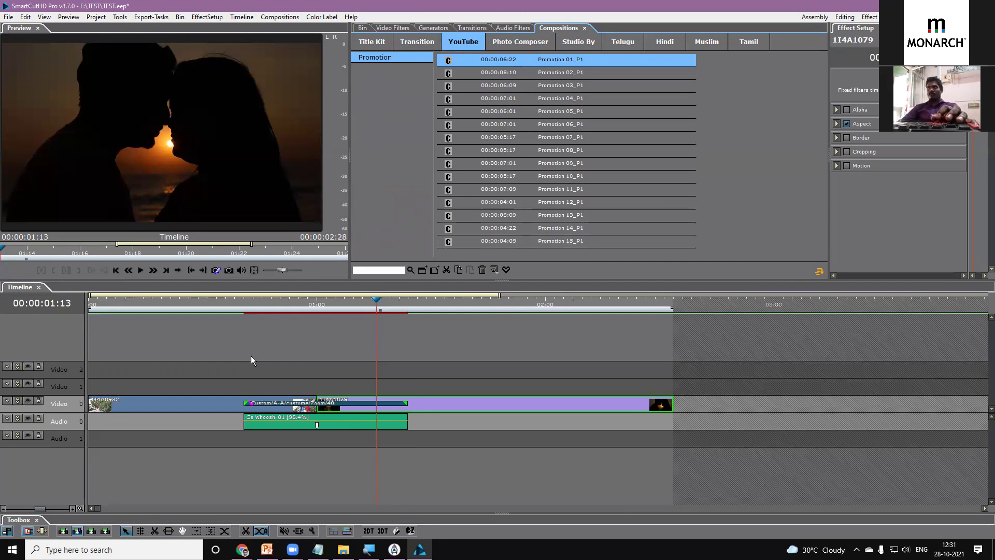
pyautogui.click(161, 304)
pyautogui.press('space')
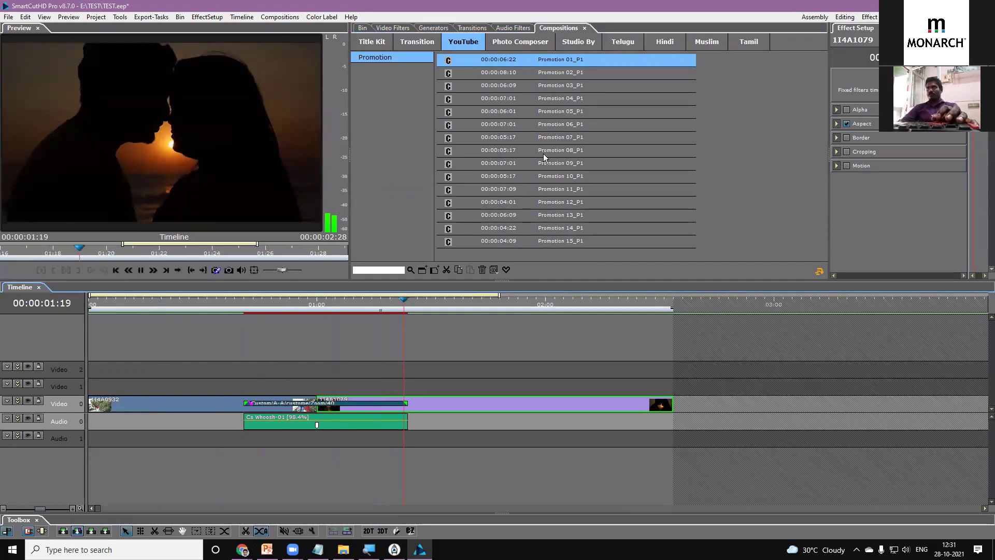
pyautogui.doubleClick(499, 162)
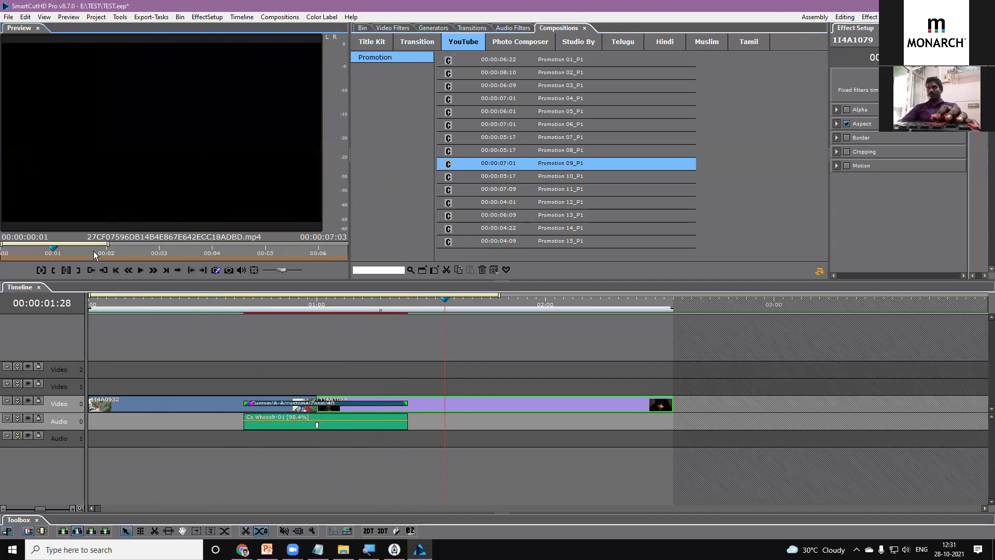
pyautogui.moveTo(163, 254); pyautogui.dragTo(226, 254)
pyautogui.moveTo(107, 244); pyautogui.dragTo(300, 243)
pyautogui.moveTo(18, 253); pyautogui.dragTo(275, 250)
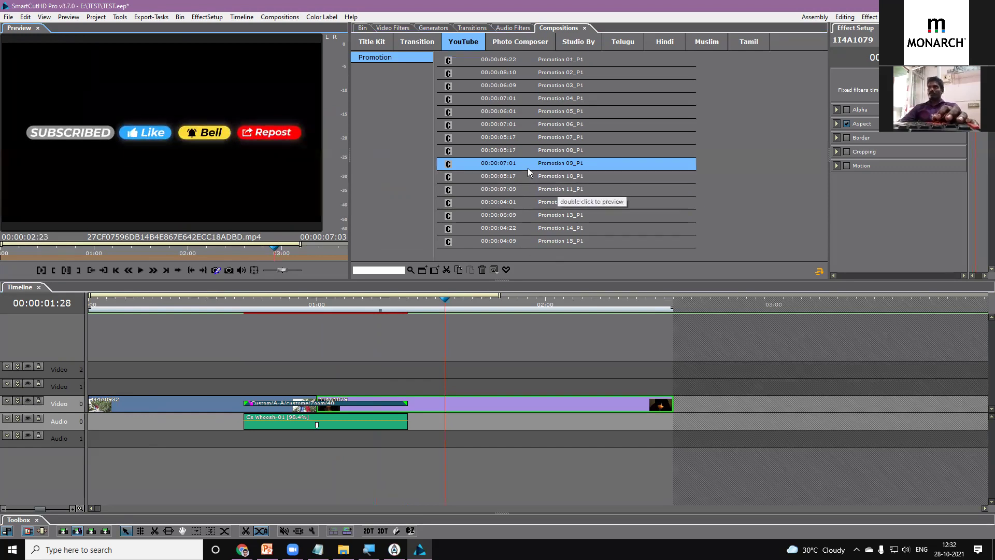
# Preview the YouTube compositions Promotion 11_P1, Promotion 12_P1 and Promotion 14_P1.
pyautogui.click(527, 188)
pyautogui.moveTo(72, 251); pyautogui.dragTo(335, 248)
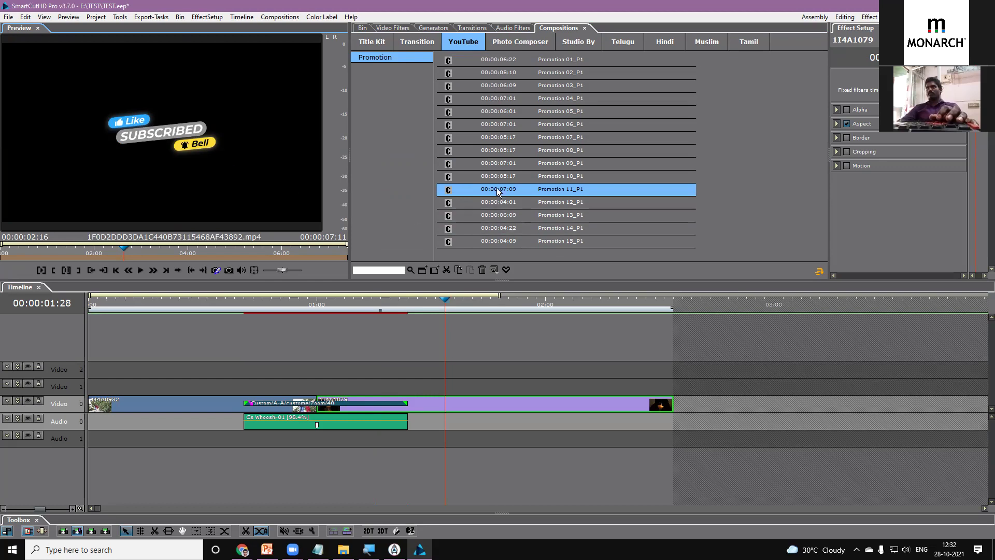
pyautogui.click(509, 203)
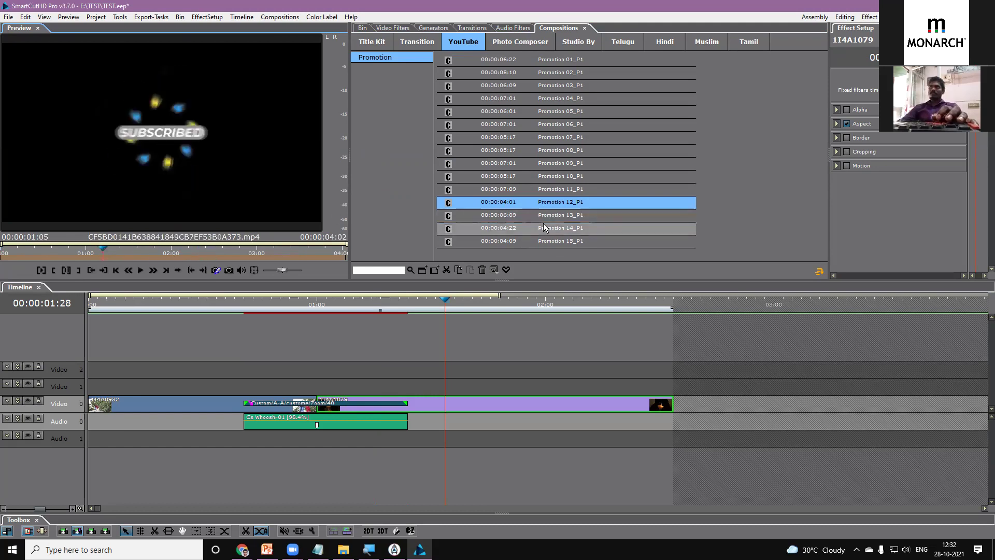
pyautogui.press('Down')
pyautogui.press('Down')
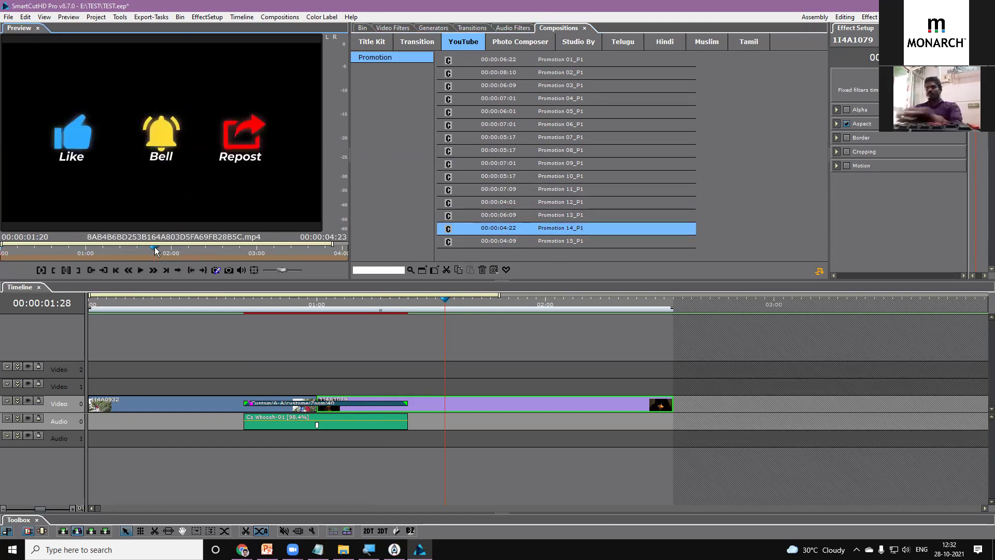
# Place Promotion 14_P1 on Video 1 above the first clip and scrub the timeline to check the overlay.
pyautogui.moveTo(520, 231); pyautogui.dragTo(153, 386)
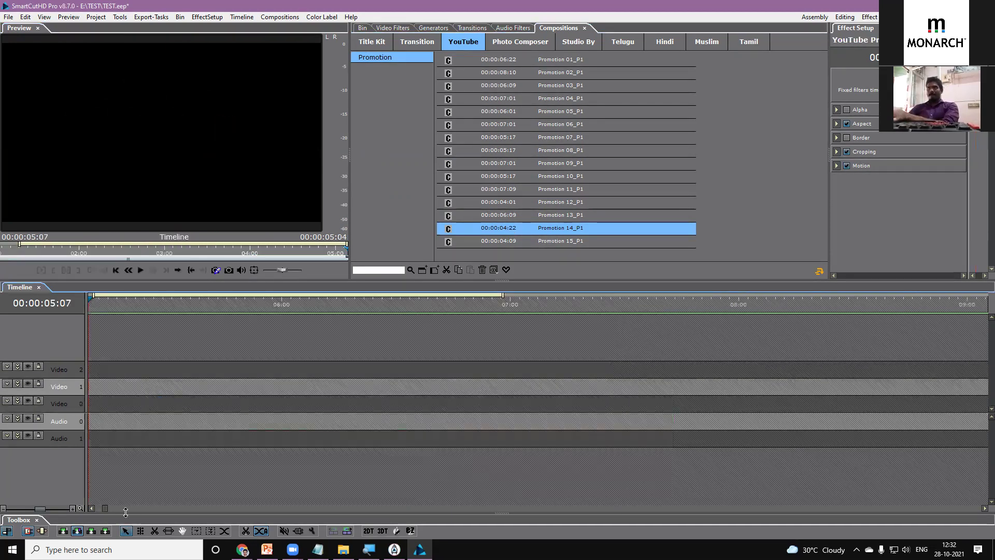
pyautogui.moveTo(106, 509); pyautogui.dragTo(95, 509)
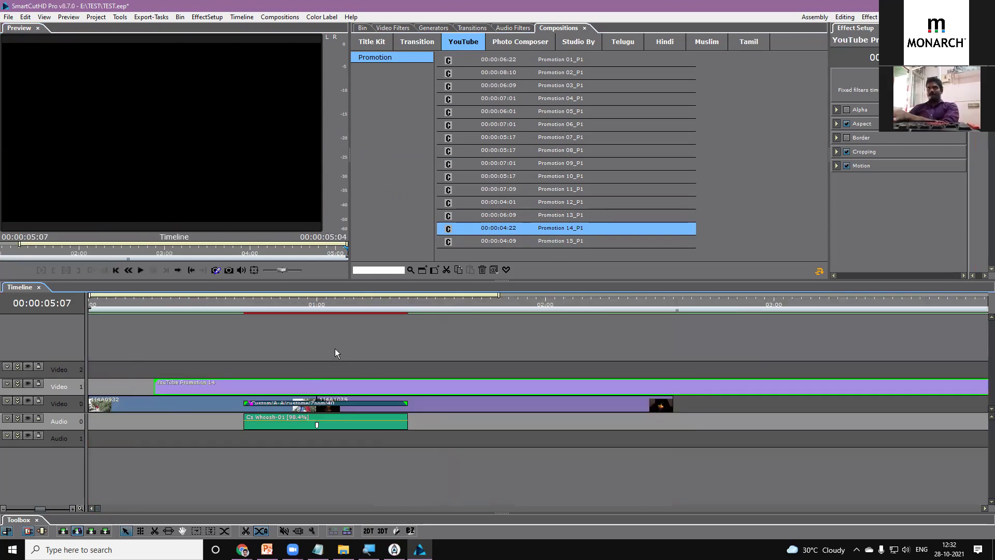
pyautogui.scroll(-3, 335, 348)
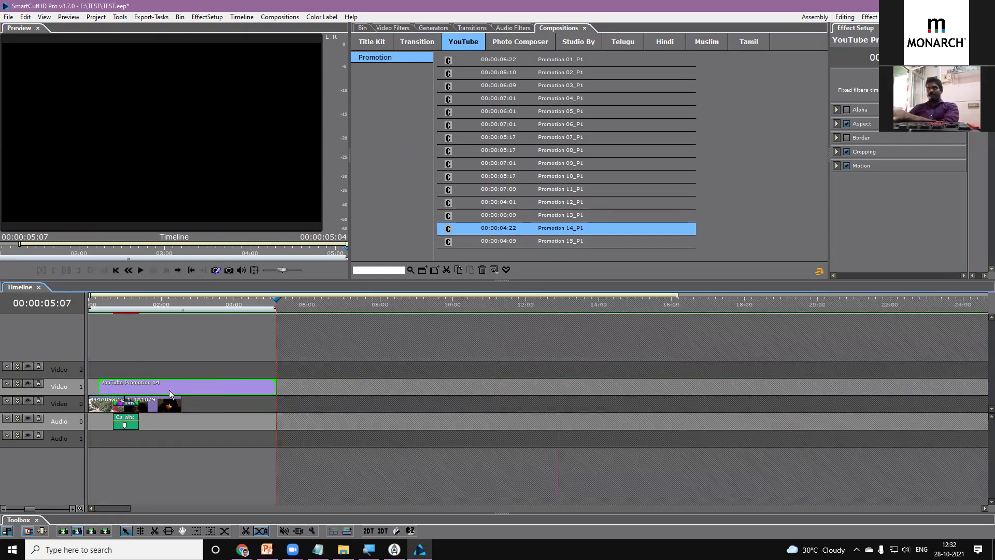
pyautogui.hscroll(3, 111, 299)
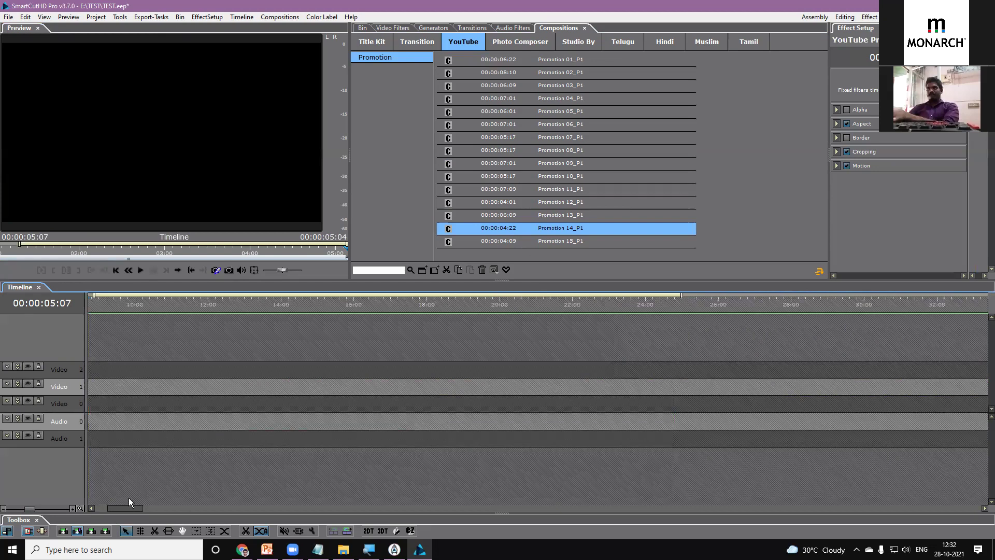
pyautogui.moveTo(125, 504); pyautogui.dragTo(113, 506)
pyautogui.moveTo(115, 303); pyautogui.dragTo(154, 304)
# Select the YouTube Promotion 14 clip, widen Effect Setup and expand its Motion Position and Scale parameters.
pyautogui.click(179, 388)
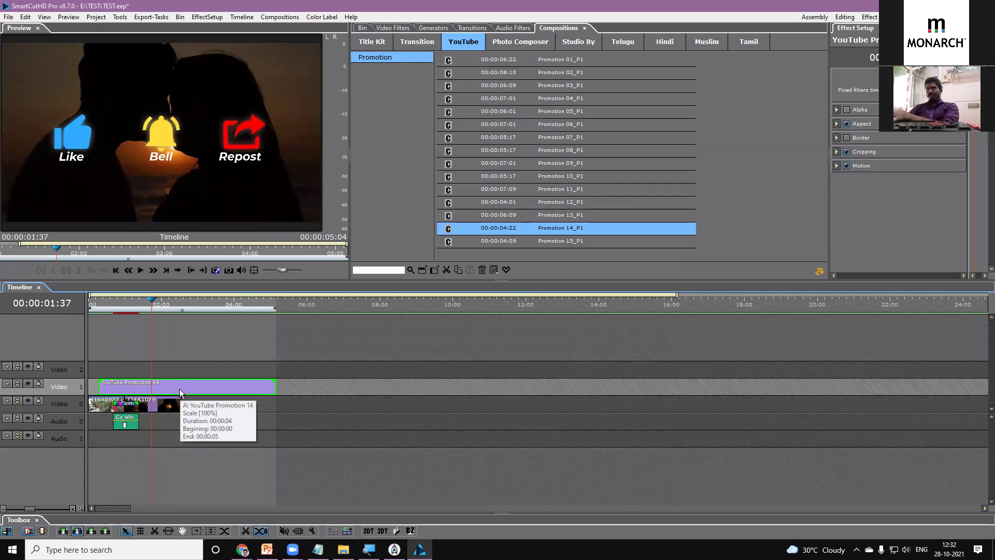
pyautogui.moveTo(829, 263); pyautogui.dragTo(491, 249)
pyautogui.click(498, 166)
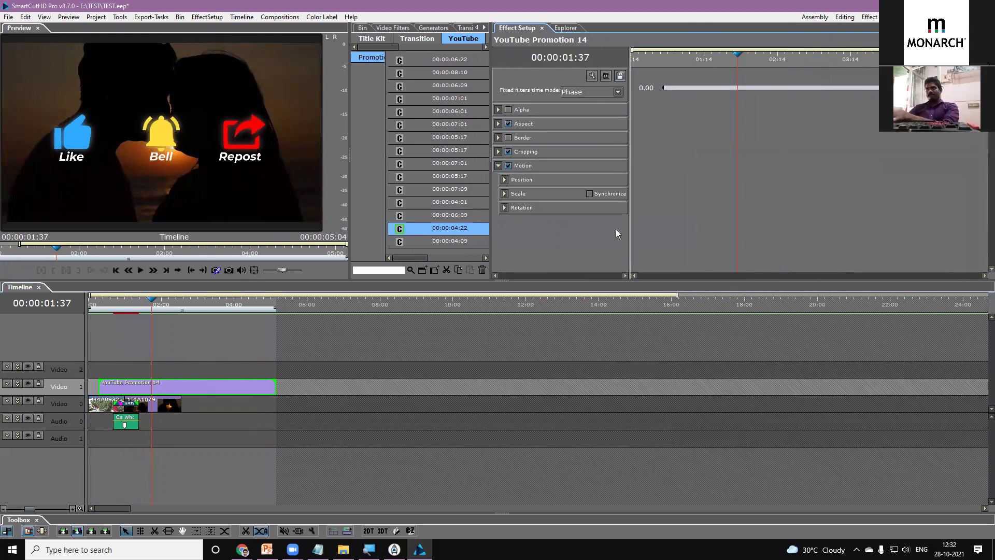
pyautogui.moveTo(630, 237); pyautogui.dragTo(822, 241)
pyautogui.click(504, 180)
pyautogui.click(504, 220)
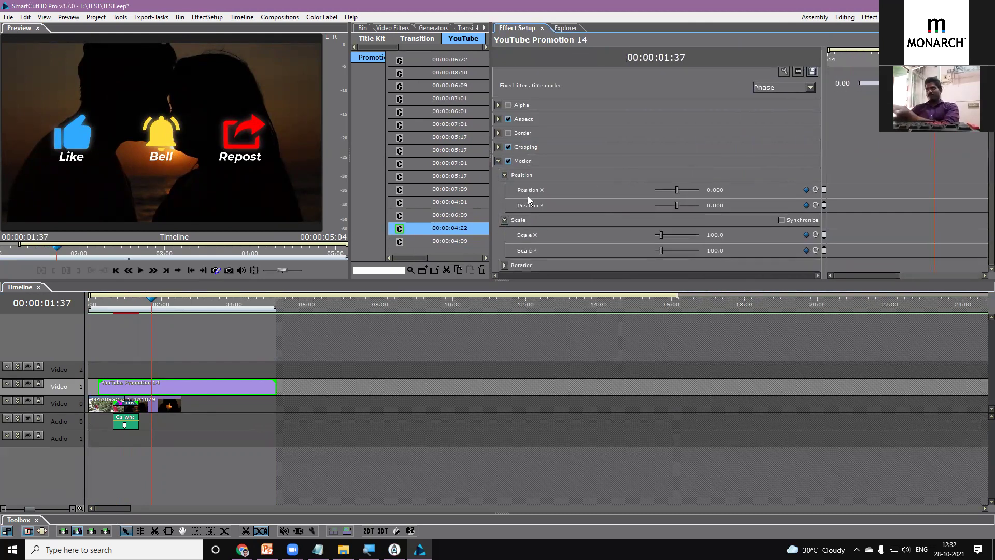
# Load the YouTube Promotion 14 clip into the preview, enlarge the upper panels and return to the timeline view.
pyautogui.doubleClick(207, 387)
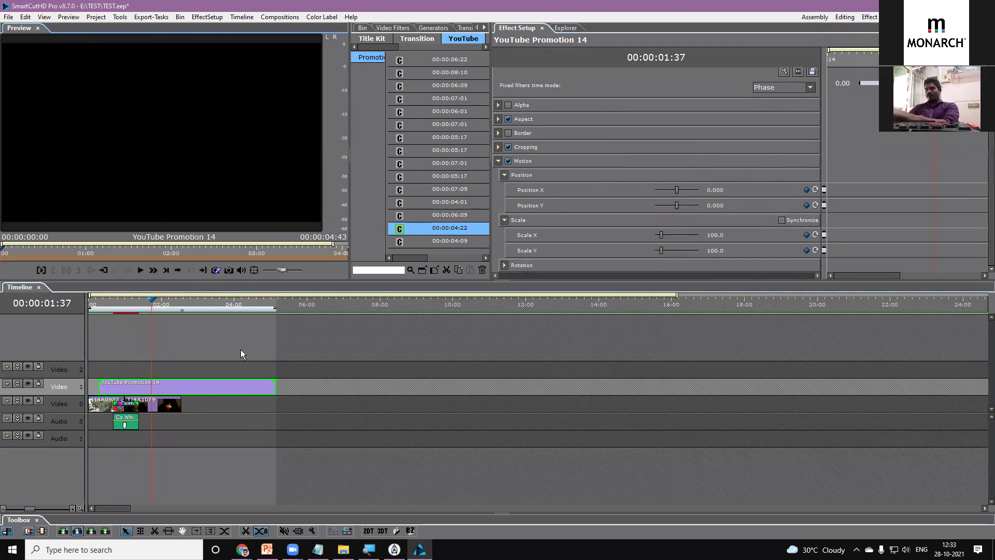
pyautogui.click(132, 300)
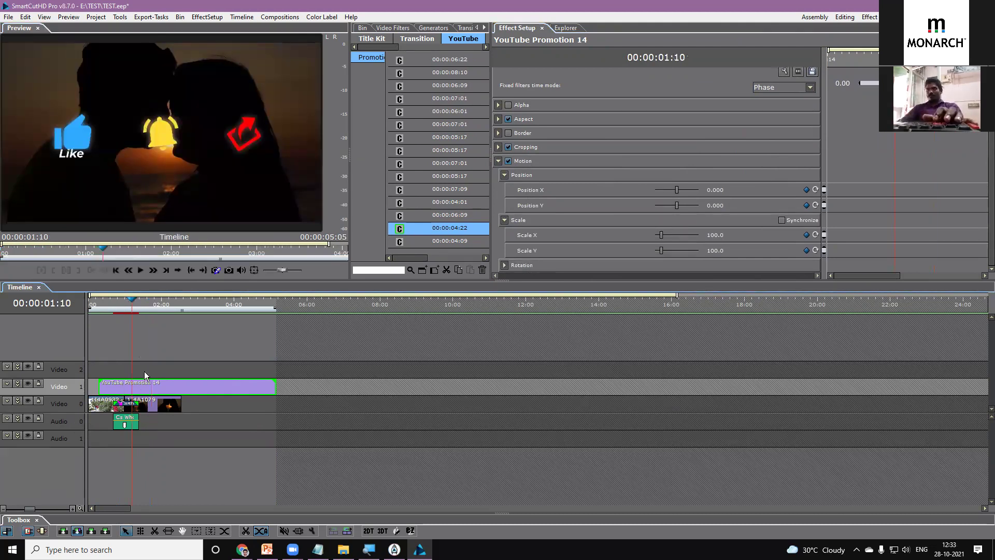
pyautogui.doubleClick(150, 387)
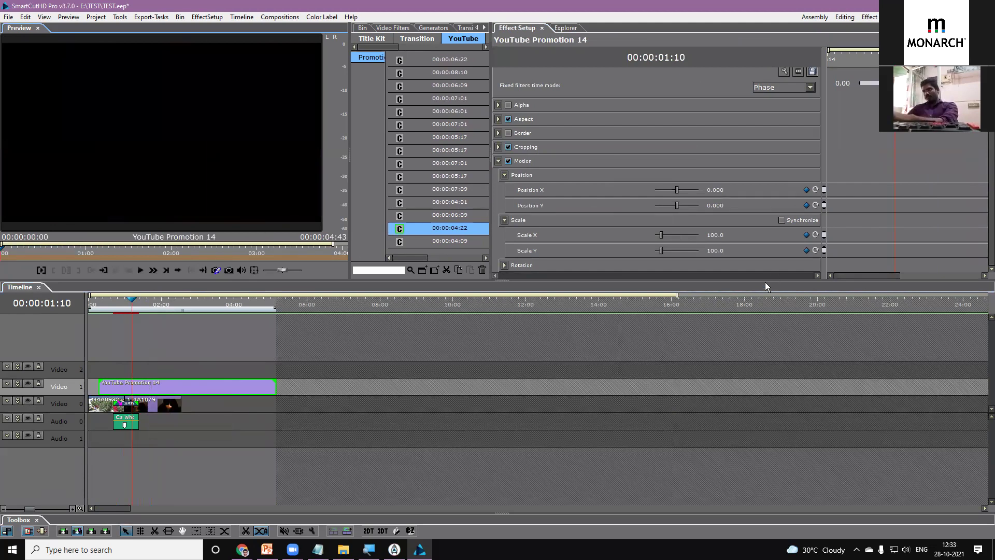
pyautogui.moveTo(769, 280); pyautogui.dragTo(769, 344)
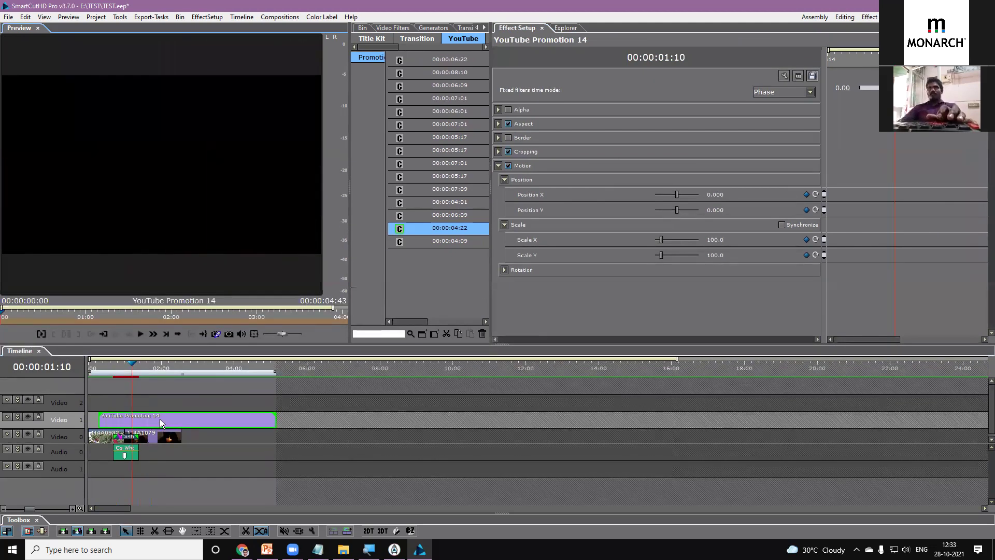
pyautogui.click(104, 421)
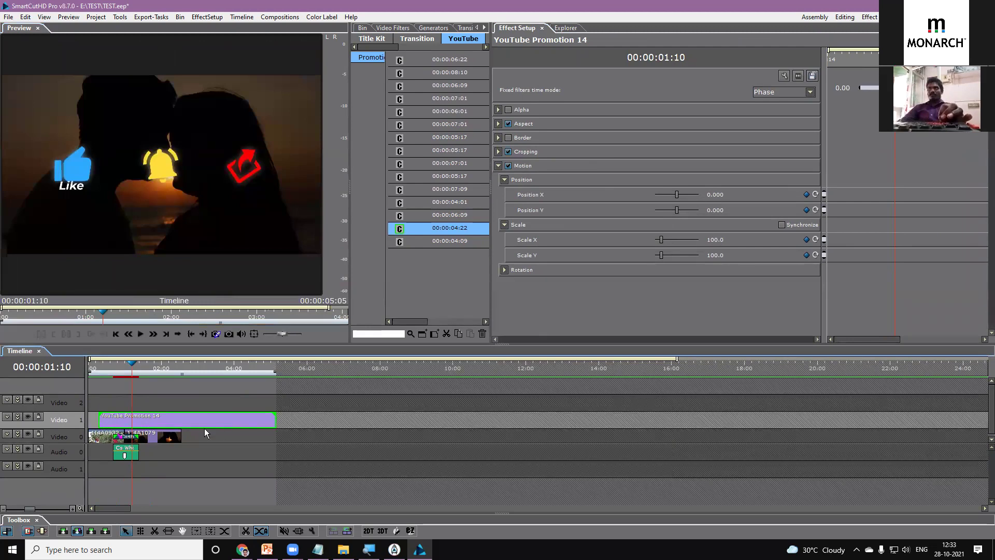
# Shrink the YouTube Promotion 14 overlay to a synchronized scale of 52.6, set Position Y to -0.316 and scrub through the result.
pyautogui.moveTo(164, 369); pyautogui.dragTo(194, 370)
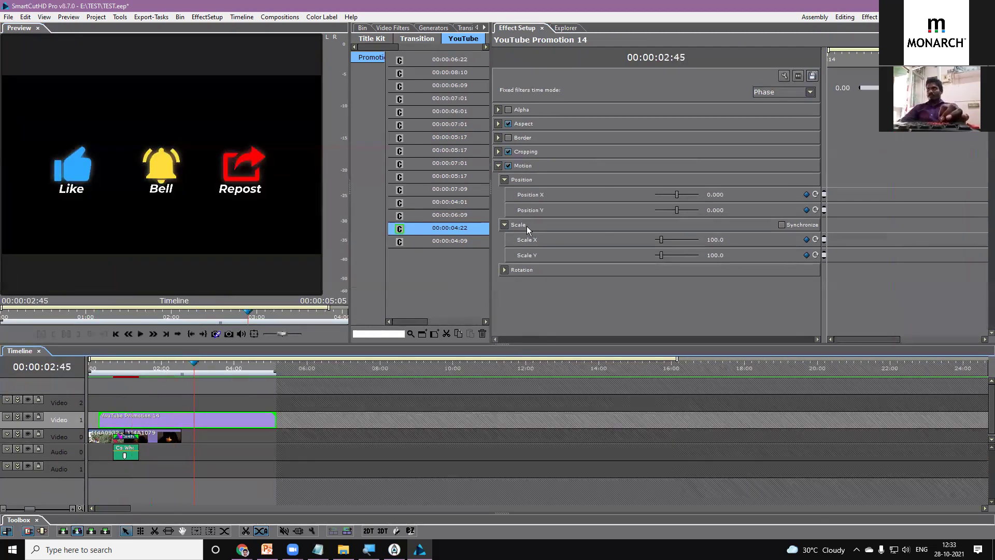
pyautogui.moveTo(676, 208); pyautogui.dragTo(658, 239)
pyautogui.click(781, 225)
pyautogui.moveTo(104, 366); pyautogui.dragTo(155, 369)
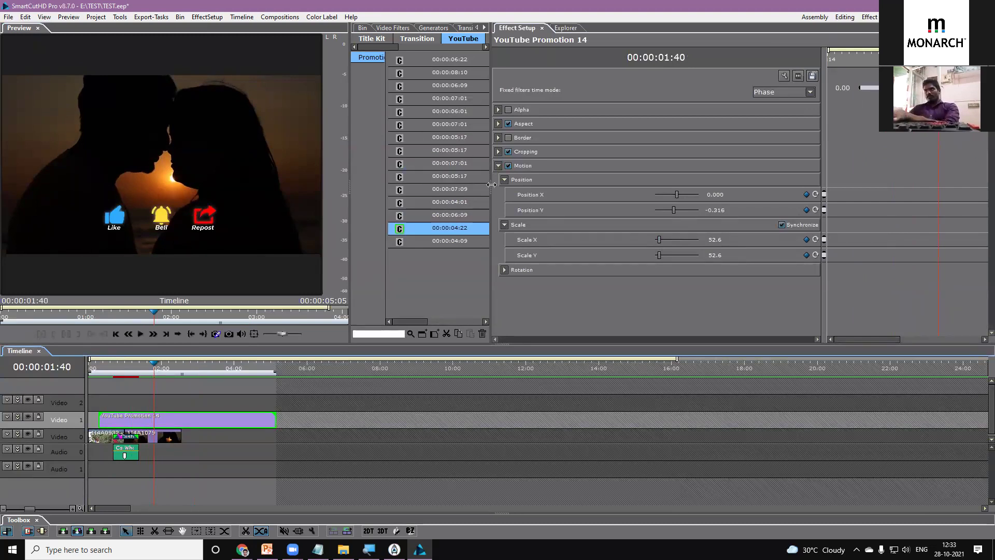
# Widen the Compositions area and delete all clips from the timeline.
pyautogui.moveTo(490, 185); pyautogui.dragTo(691, 184)
pyautogui.moveTo(185, 395); pyautogui.dragTo(94, 459)
pyautogui.press('Delete')
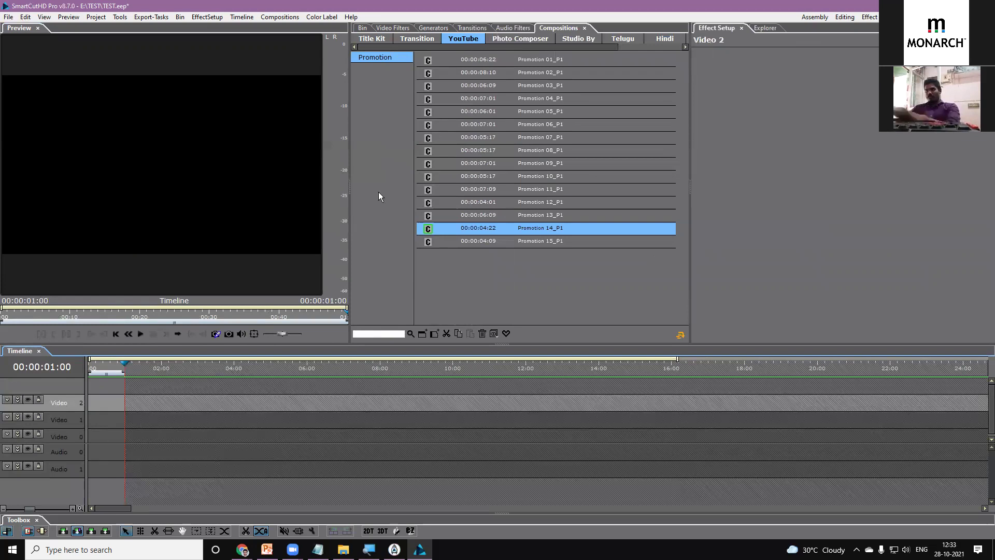
# Browse the Photo Composer categories and play the Blossom_002_P558 preview full screen.
pyautogui.click(528, 39)
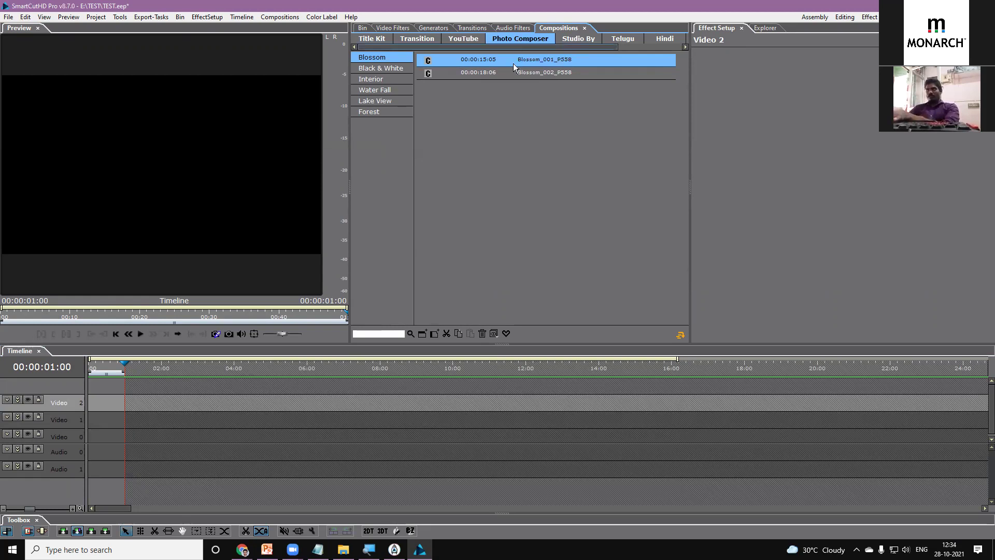
pyautogui.click(477, 75)
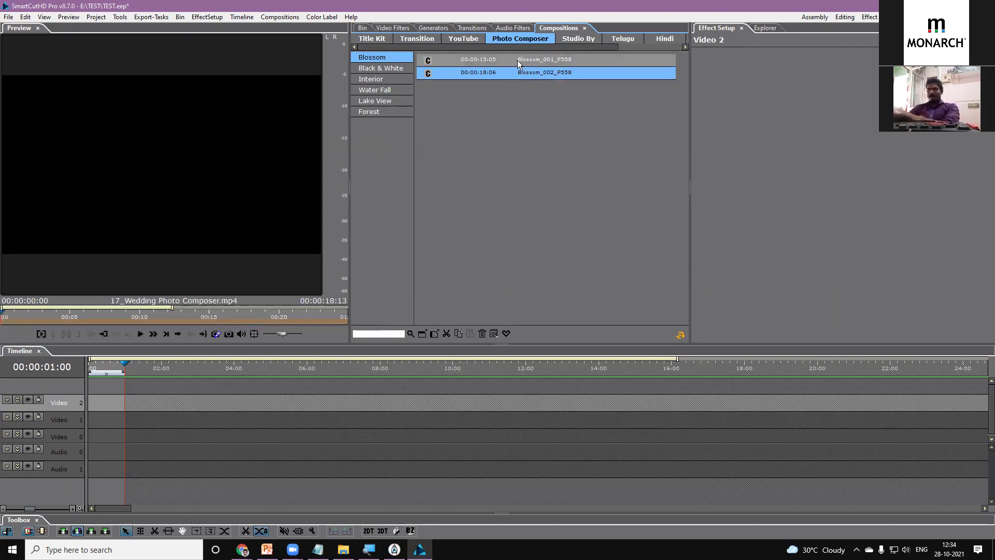
pyautogui.click(375, 77)
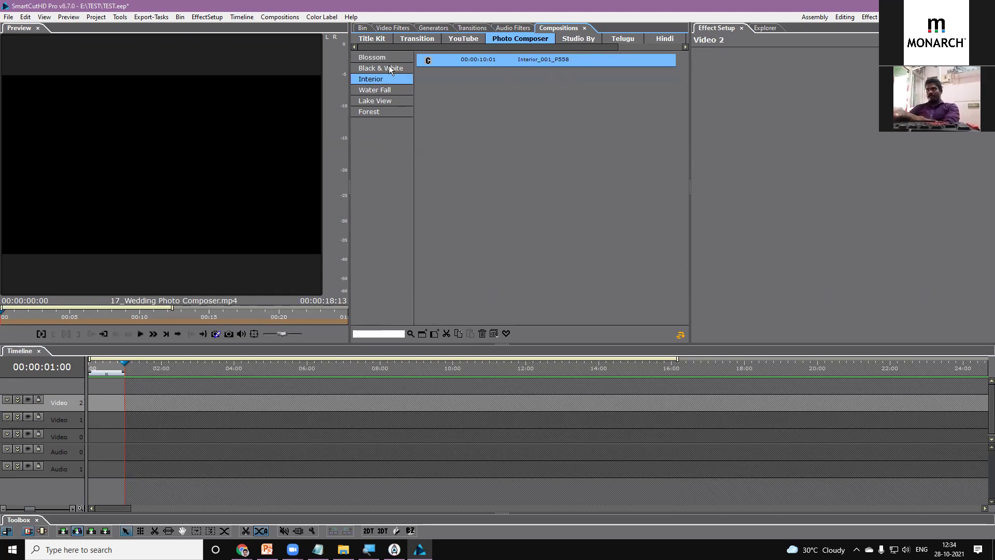
pyautogui.click(390, 68)
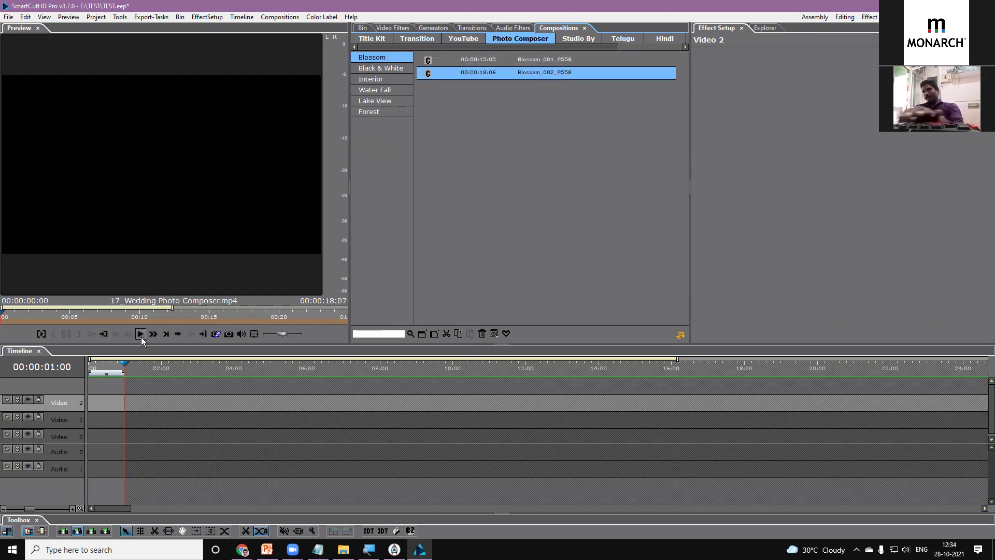
pyautogui.click(140, 334)
pyautogui.doubleClick(190, 205)
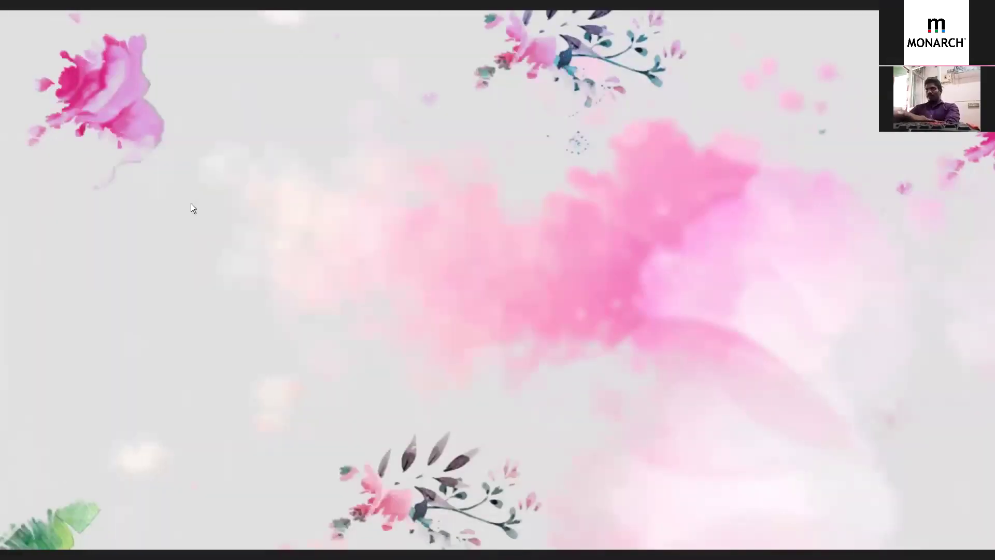
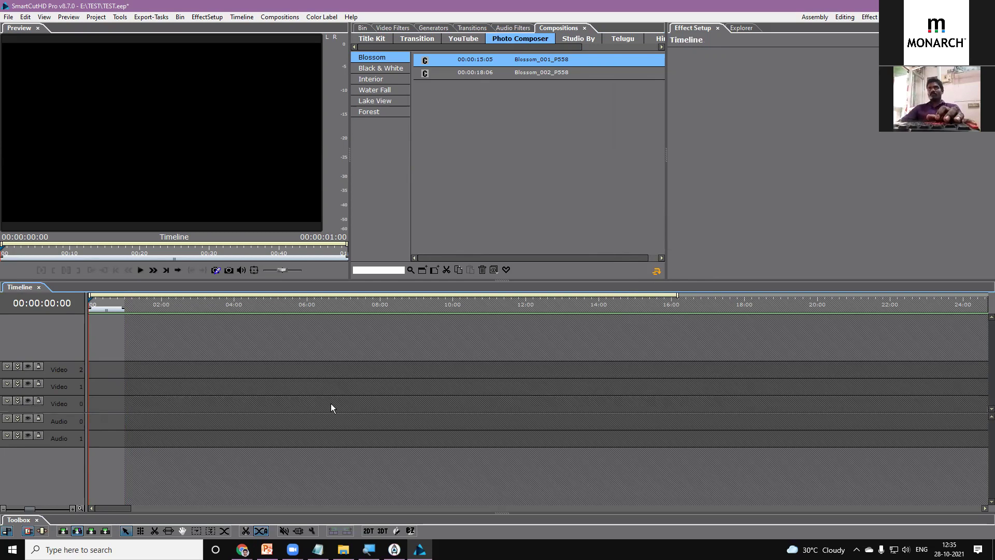
# Insert the Blossom_001_P558 composition at the timeline start with Video 0 as the target track and scrub its opening.
pyautogui.click(66, 406)
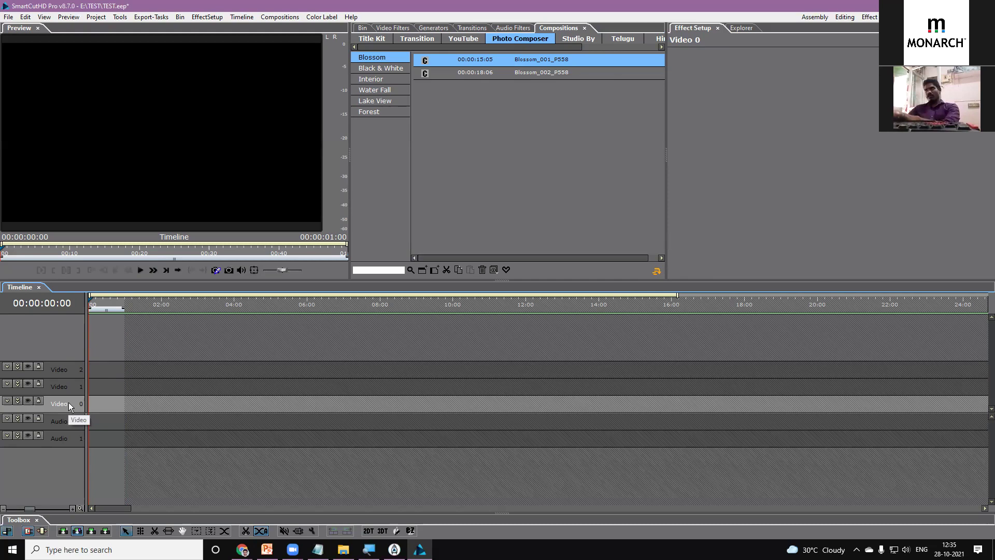
pyautogui.click(656, 272)
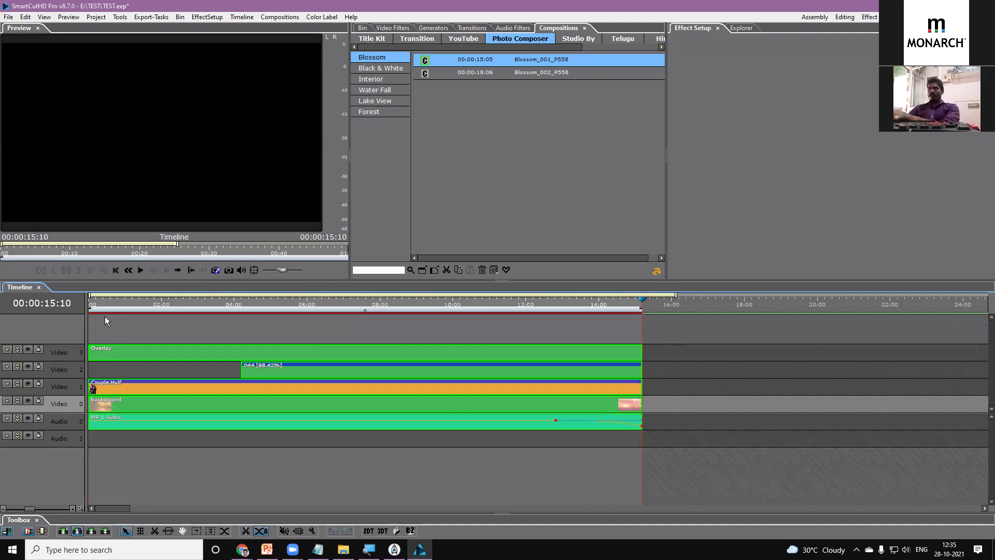
pyautogui.moveTo(106, 305); pyautogui.dragTo(290, 310)
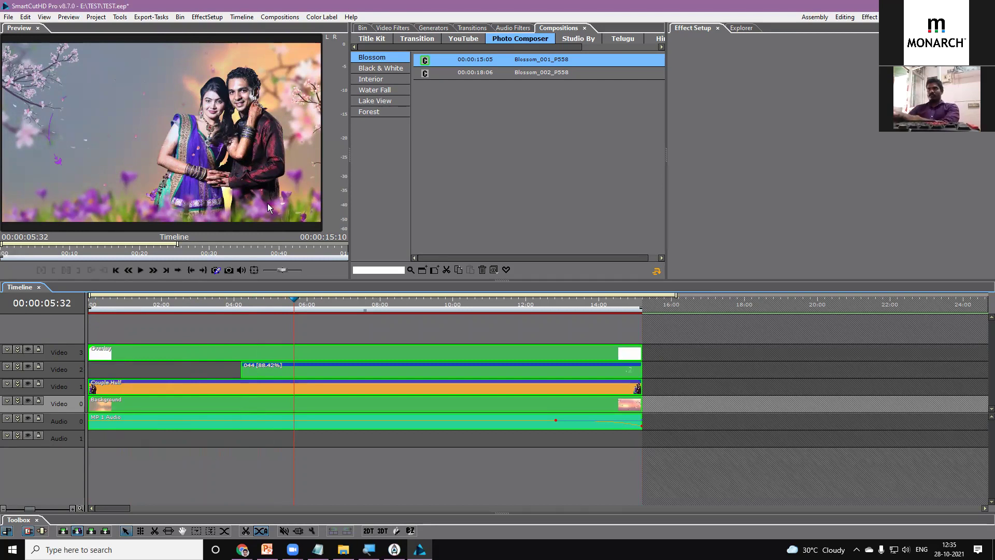
# Review the Blossom_001_P558 composition by scrubbing it, playing it from the start and returning to its title section.
pyautogui.click(215, 161)
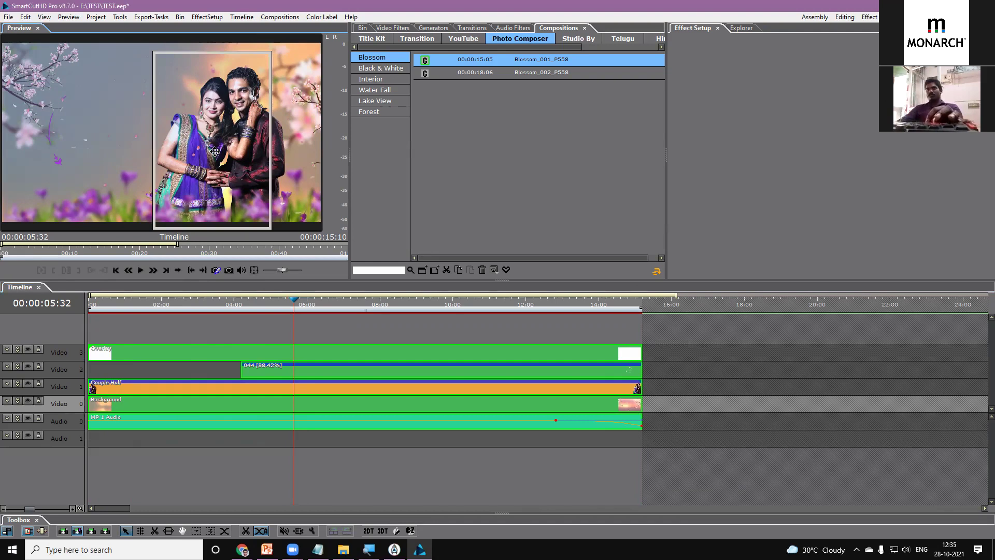
pyautogui.click(104, 305)
pyautogui.moveTo(121, 304); pyautogui.dragTo(416, 314)
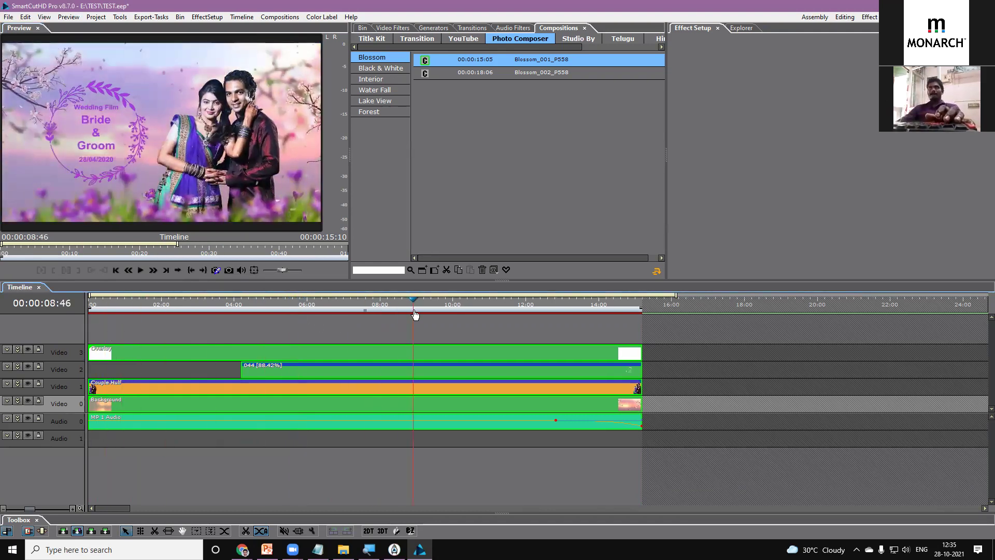
pyautogui.press('Home')
pyautogui.press('space')
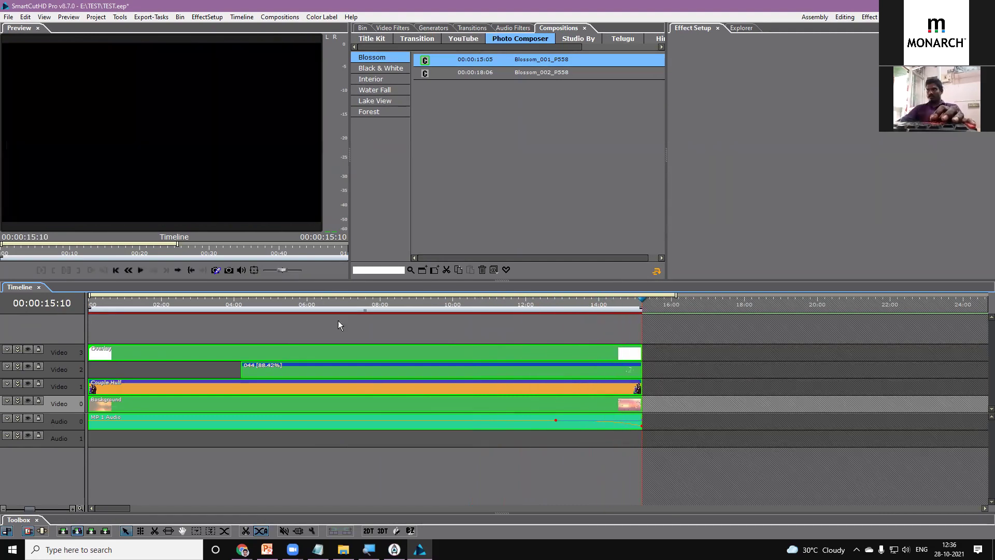
pyautogui.click(391, 304)
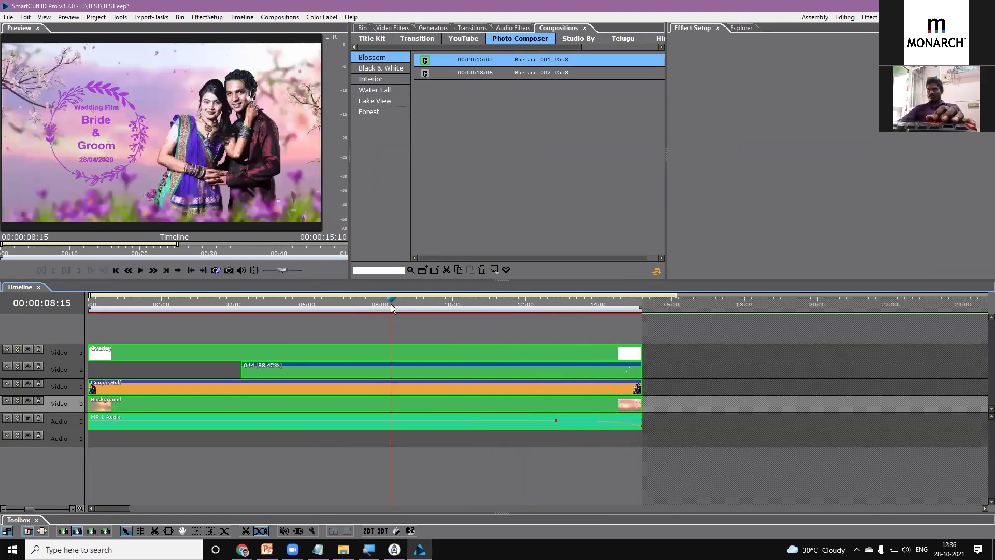
# Scrub the Blossom_001_P558 composition, switch to the Assembly workspace and place the playhead at 00:00:05:30.
pyautogui.moveTo(391, 304); pyautogui.dragTo(436, 306)
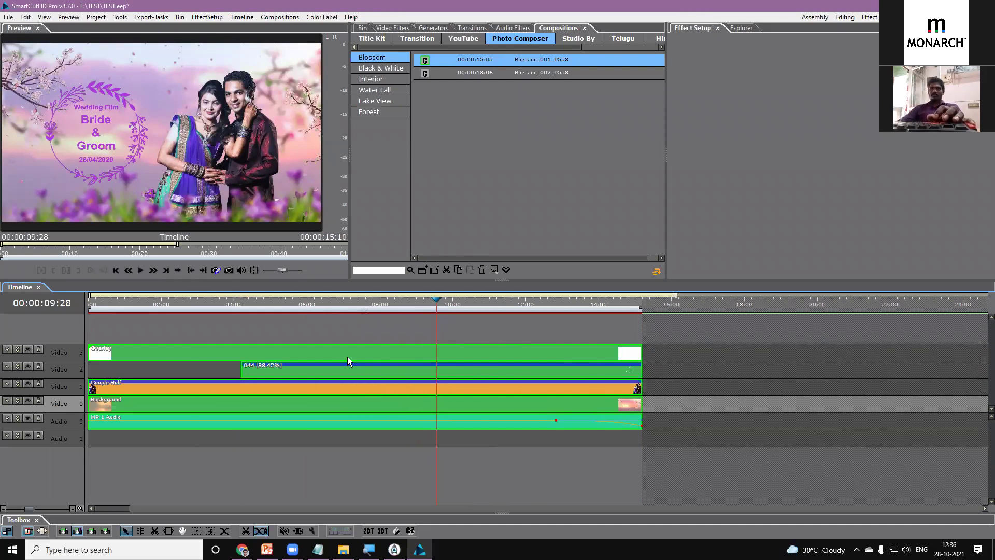
pyautogui.click(323, 305)
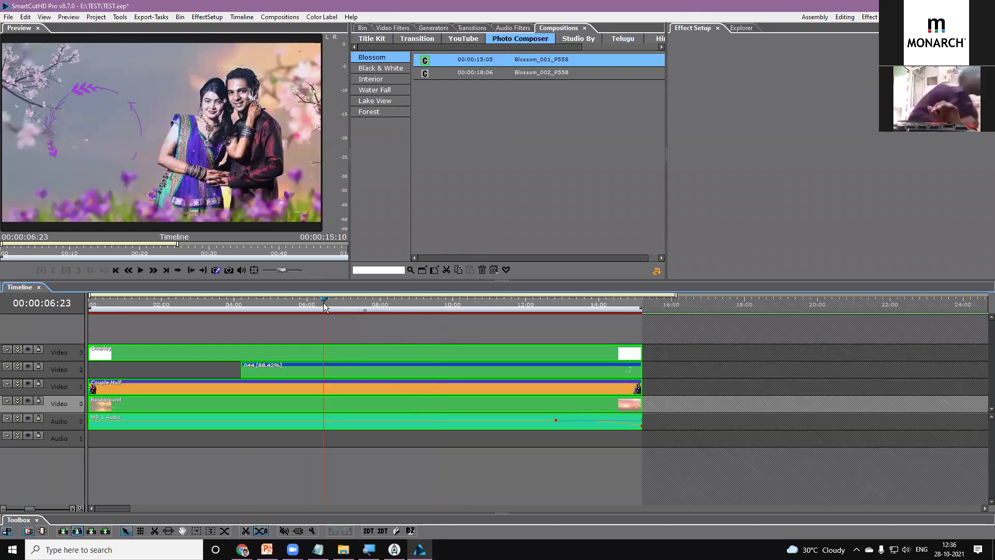
pyautogui.click(817, 19)
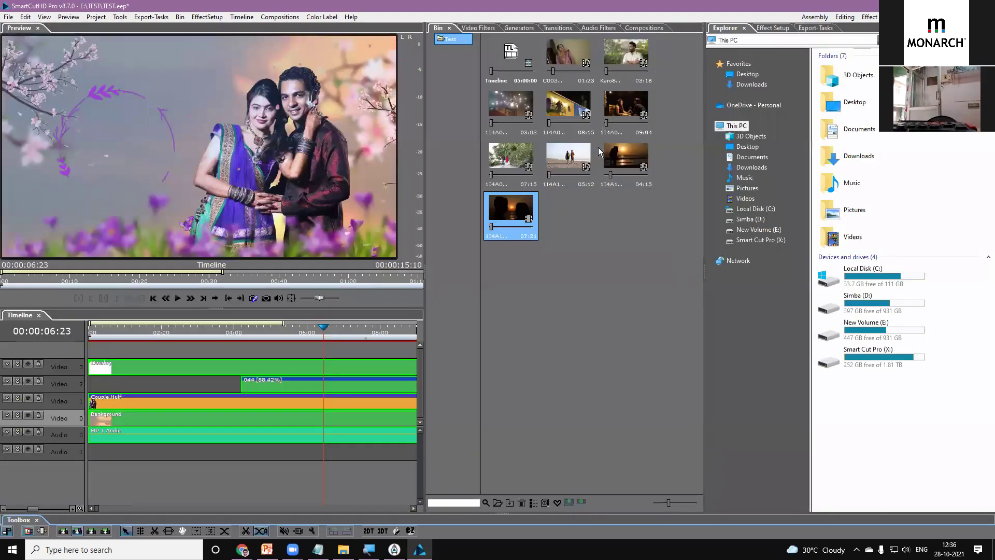
pyautogui.click(292, 333)
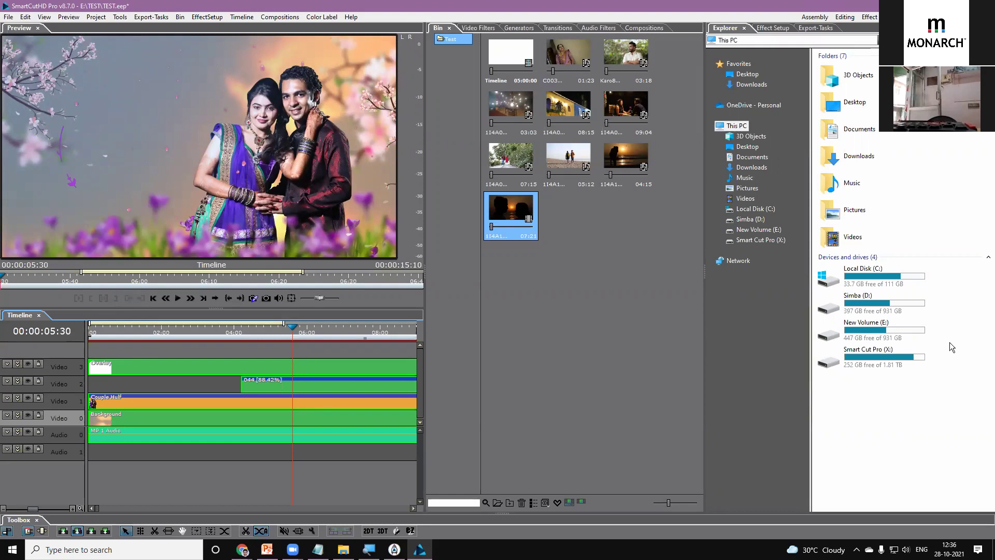
# Open the SceneCutHD Content photos folder on the Smart Cut Pro (X:) drive and widen the Explorer area.
pyautogui.doubleClick(871, 359)
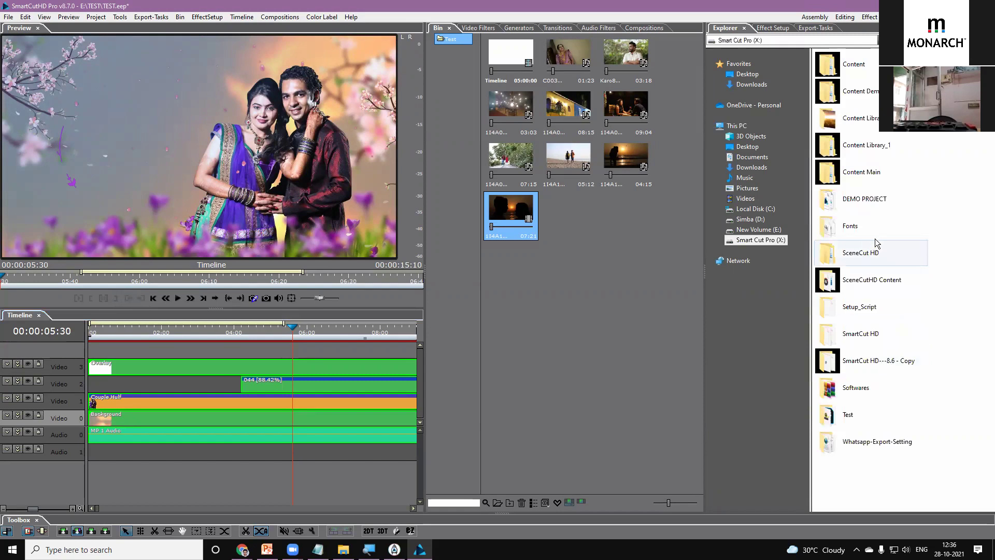
pyautogui.doubleClick(881, 281)
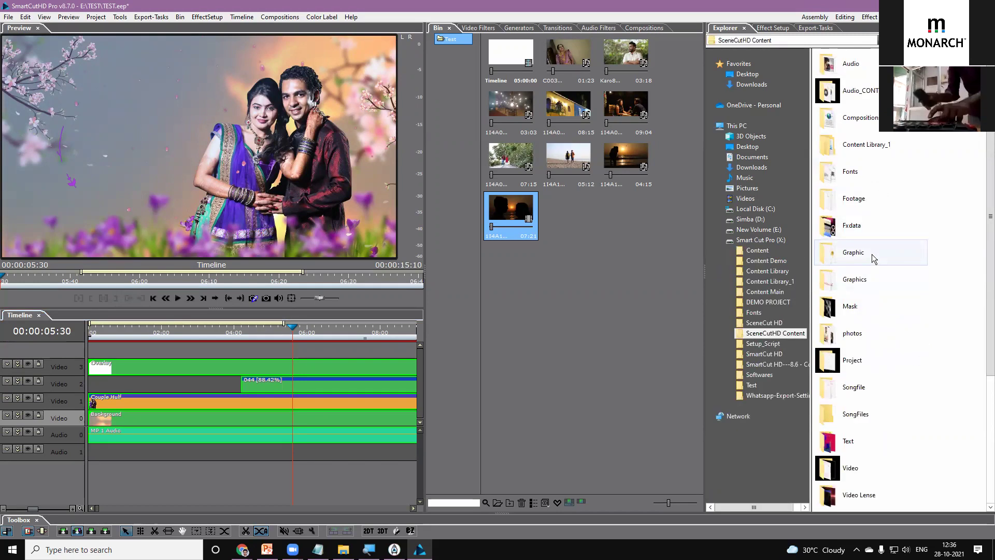
pyautogui.doubleClick(866, 333)
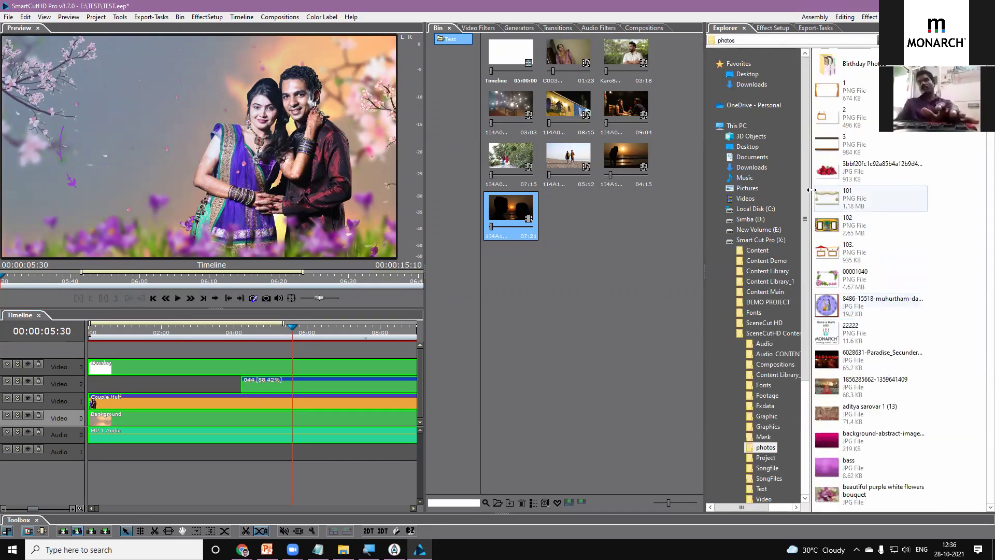
pyautogui.moveTo(703, 272); pyautogui.dragTo(617, 272)
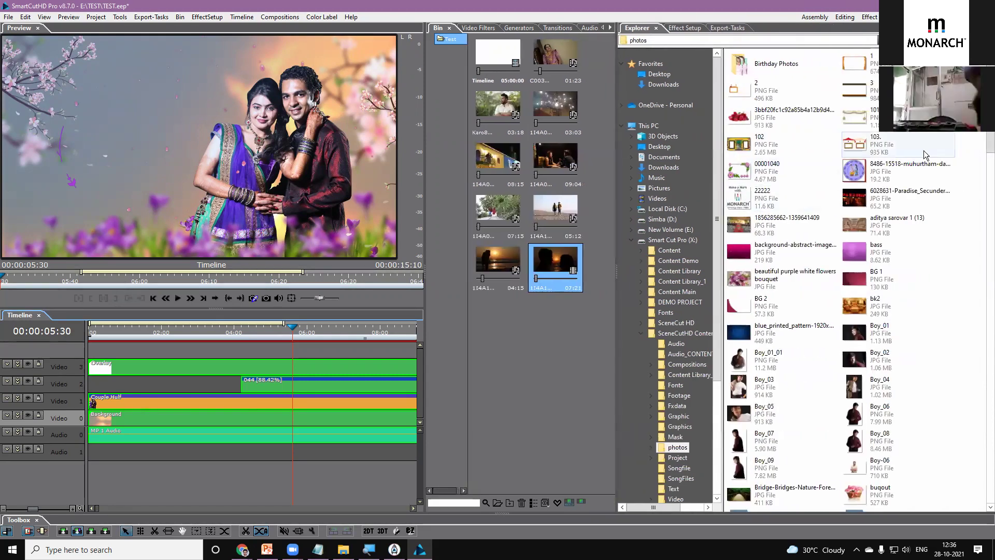
# Show the photos folder as large thumbnails and select the Couple_0001 image.
pyautogui.click(959, 58)
pyautogui.scroll(-15, 986, 137)
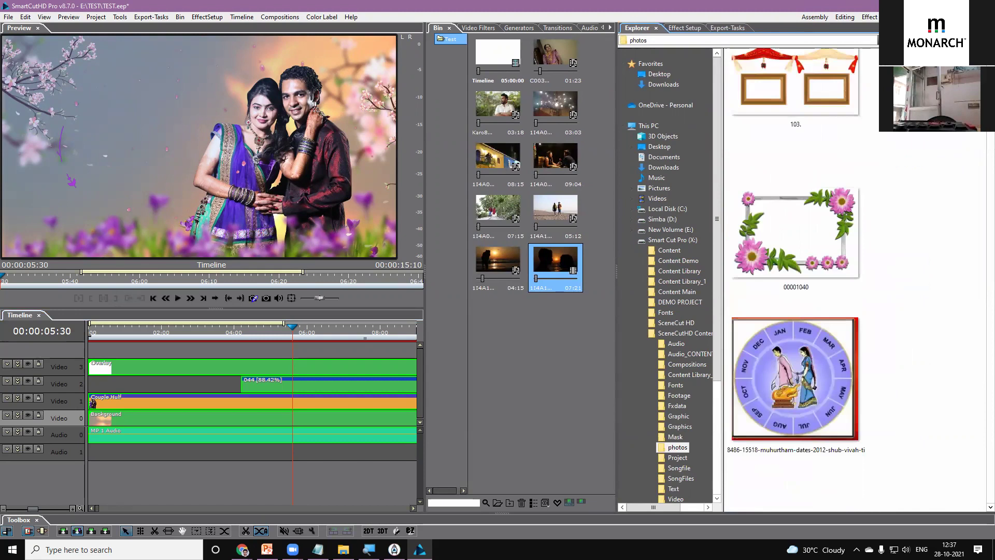
pyautogui.scroll(-5, 985, 136)
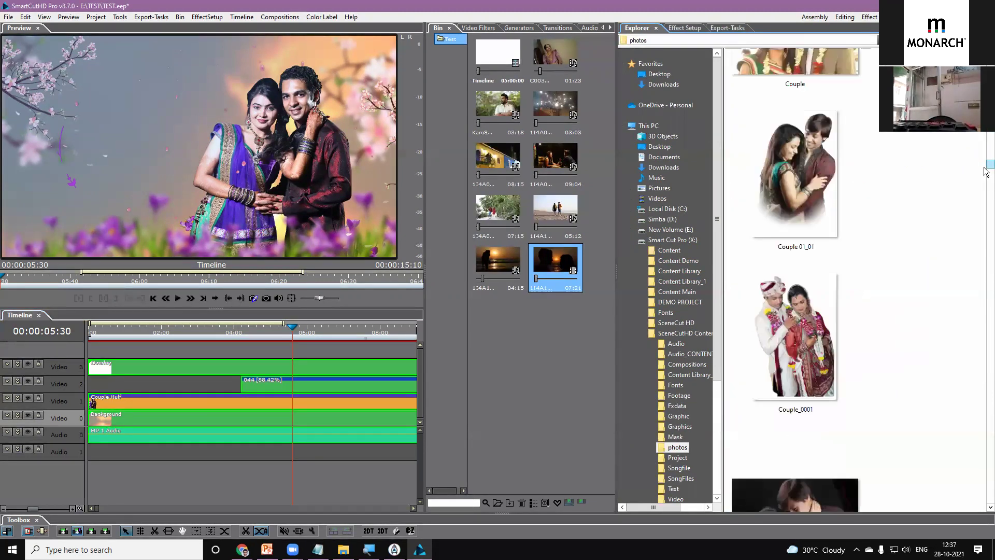
pyautogui.click(817, 298)
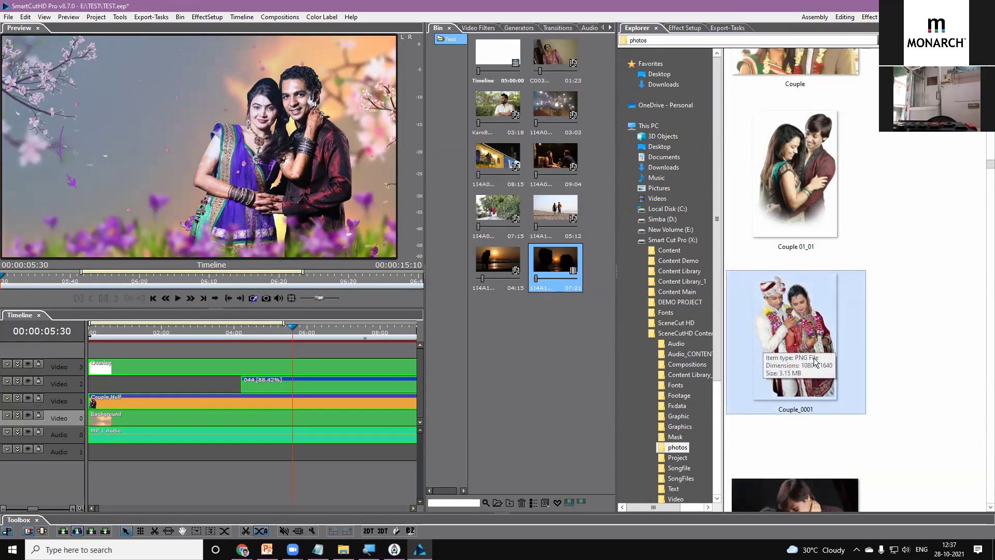
# Ungroup the composition's clips on the timeline and give the Timeline area more height.
pyautogui.rightClick(252, 401)
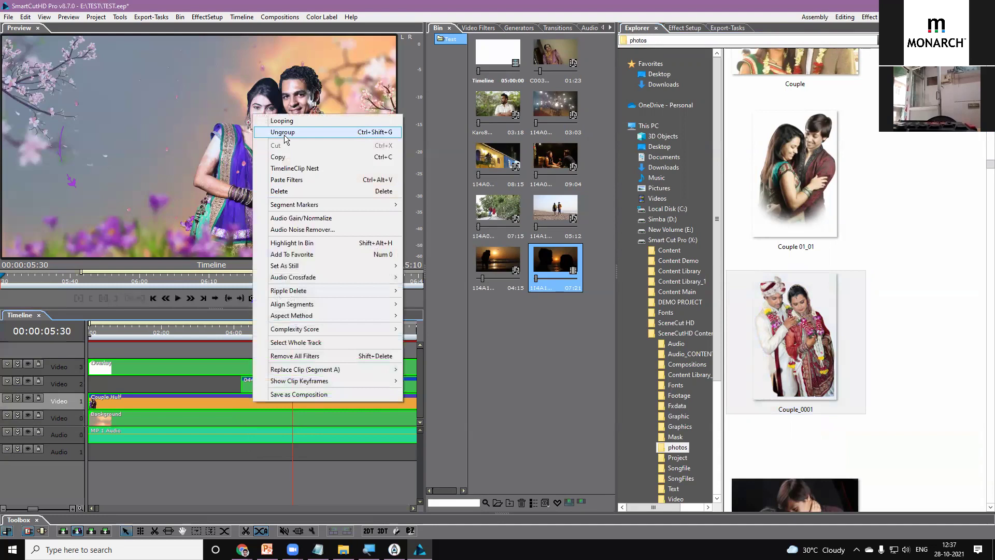
pyautogui.click(284, 135)
pyautogui.click(274, 453)
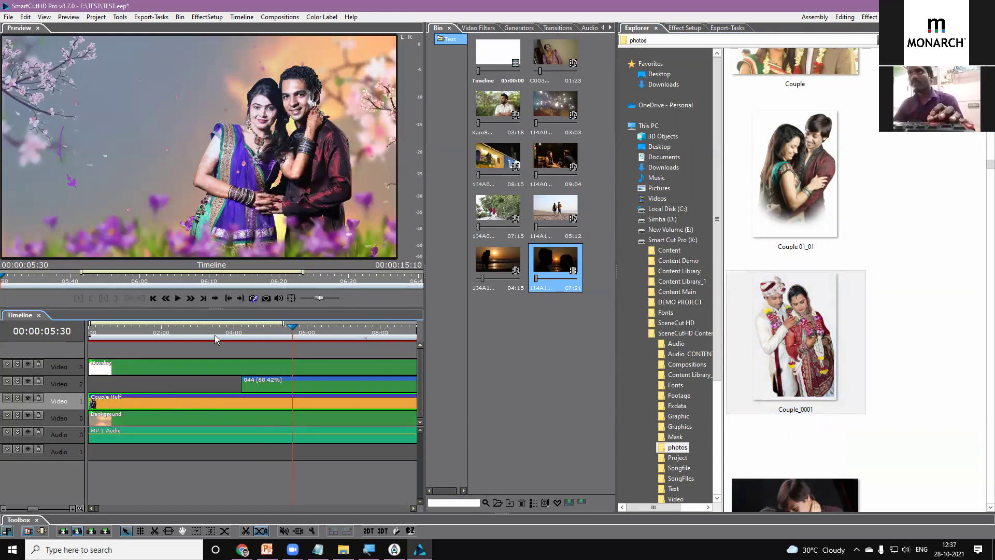
pyautogui.moveTo(299, 309); pyautogui.dragTo(298, 269)
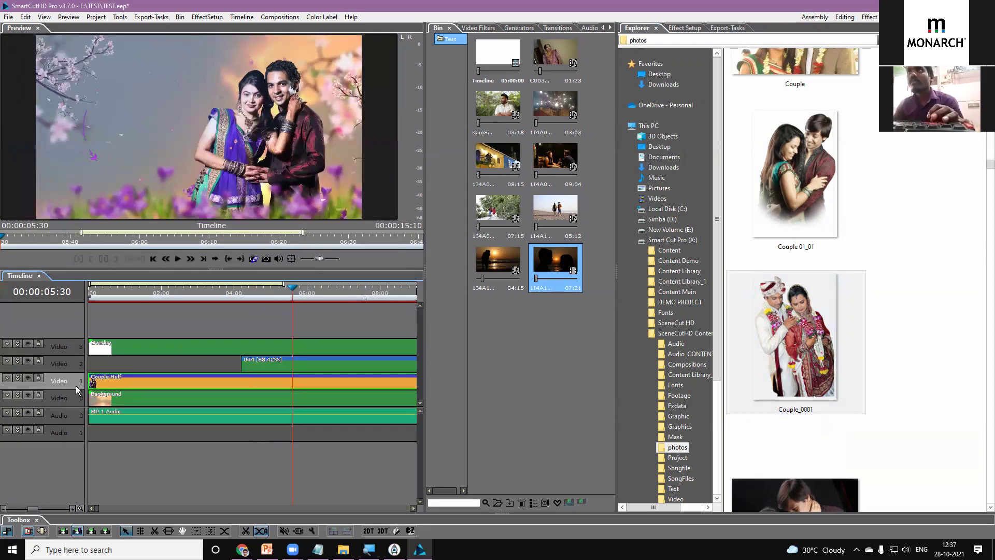
# Switch the Video 1 track's visibility off and on repeatedly to check which layer holds the couple photo.
pyautogui.click(27, 377)
pyautogui.click(27, 377)
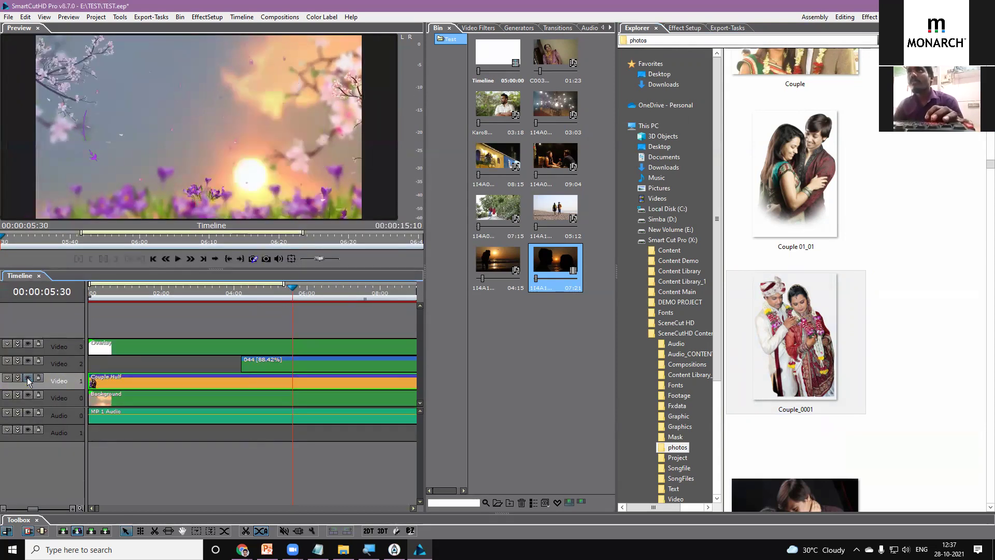
pyautogui.click(27, 377)
pyautogui.click(27, 377)
pyautogui.click(27, 377)
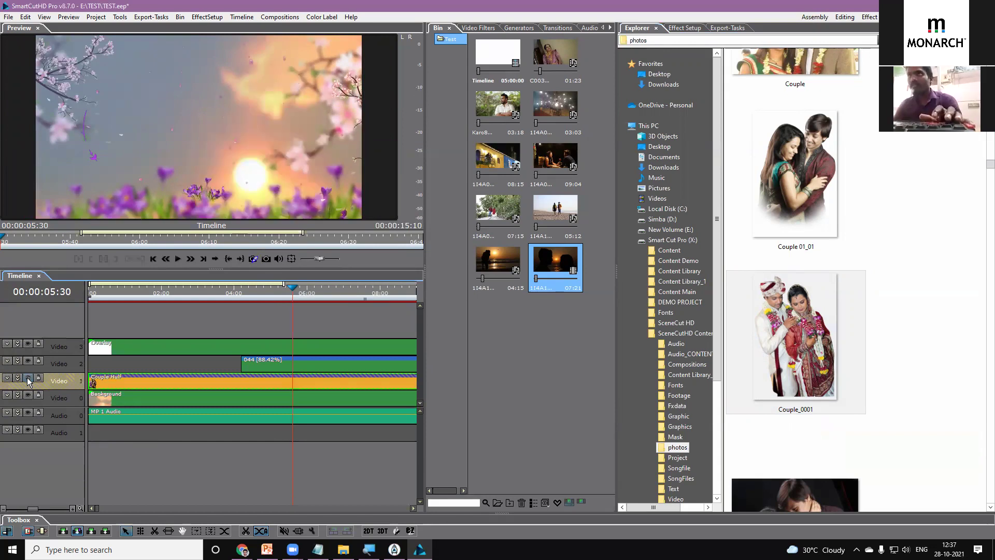
pyautogui.click(27, 378)
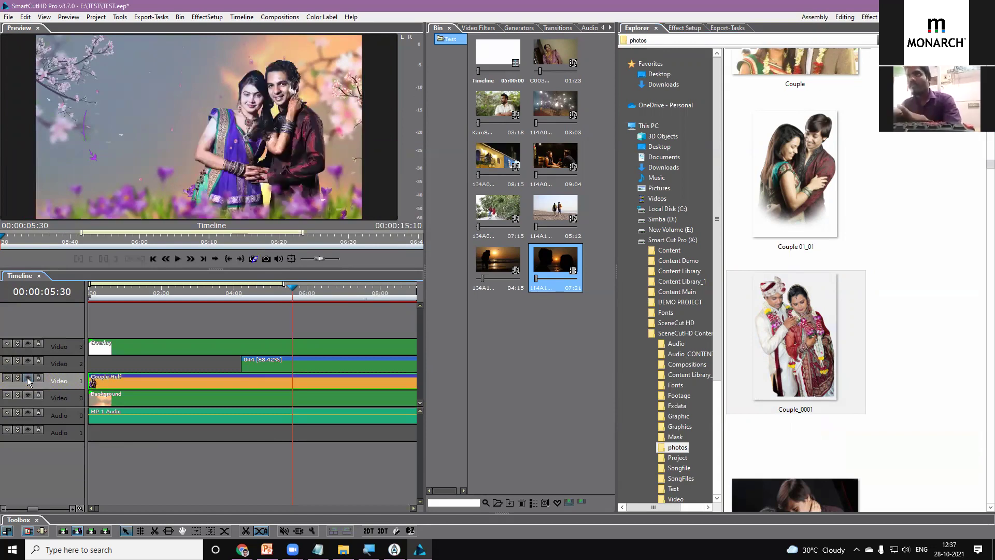
pyautogui.click(29, 377)
pyautogui.click(30, 377)
pyautogui.click(30, 377)
pyautogui.click(31, 378)
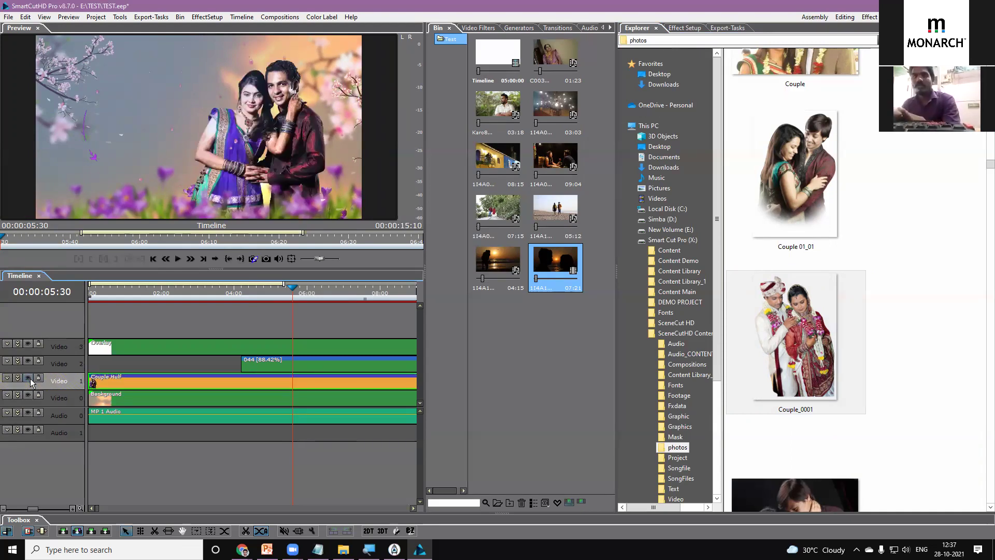
pyautogui.click(29, 378)
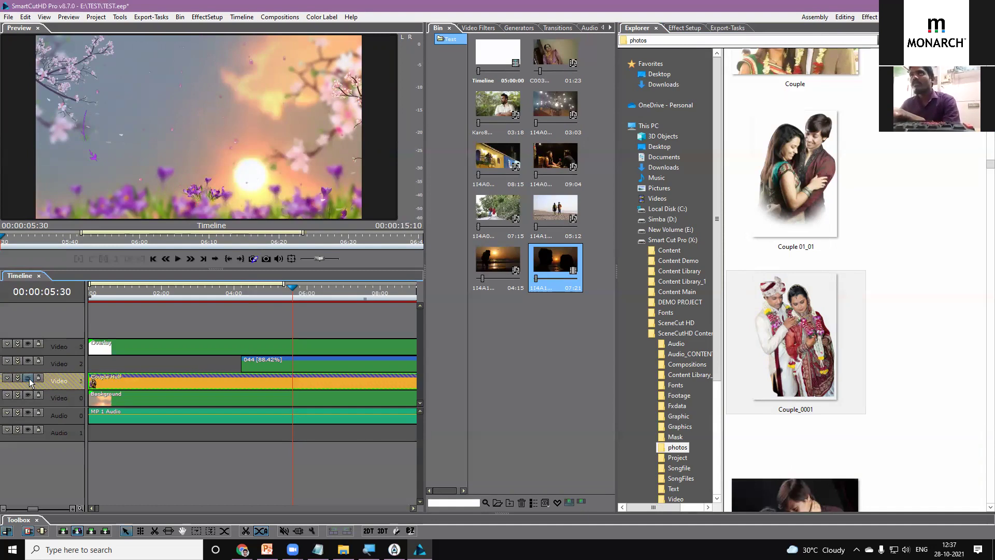
pyautogui.click(29, 379)
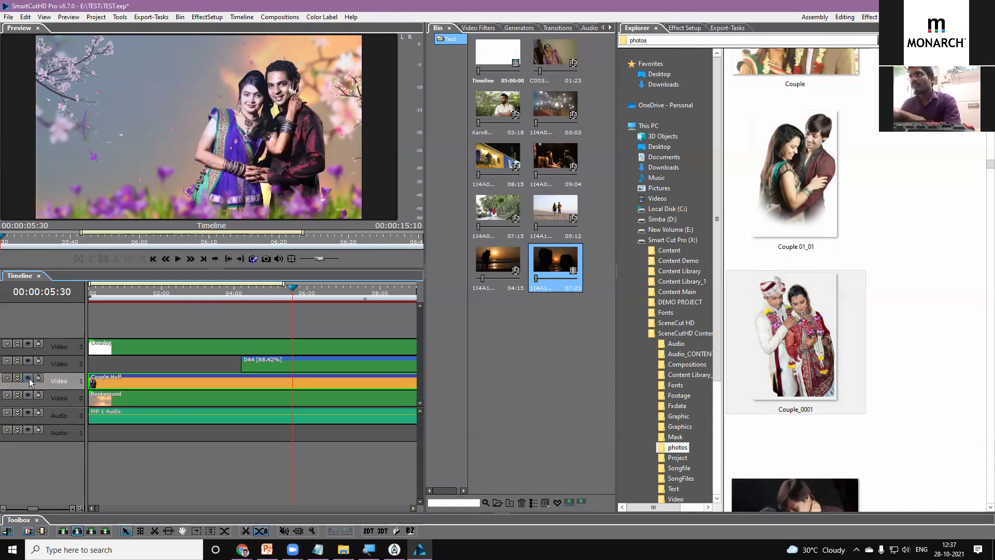
# Replace the Couple Half clip on the Video 1 track with the Couple_0001 photo.
pyautogui.rightClick(142, 384)
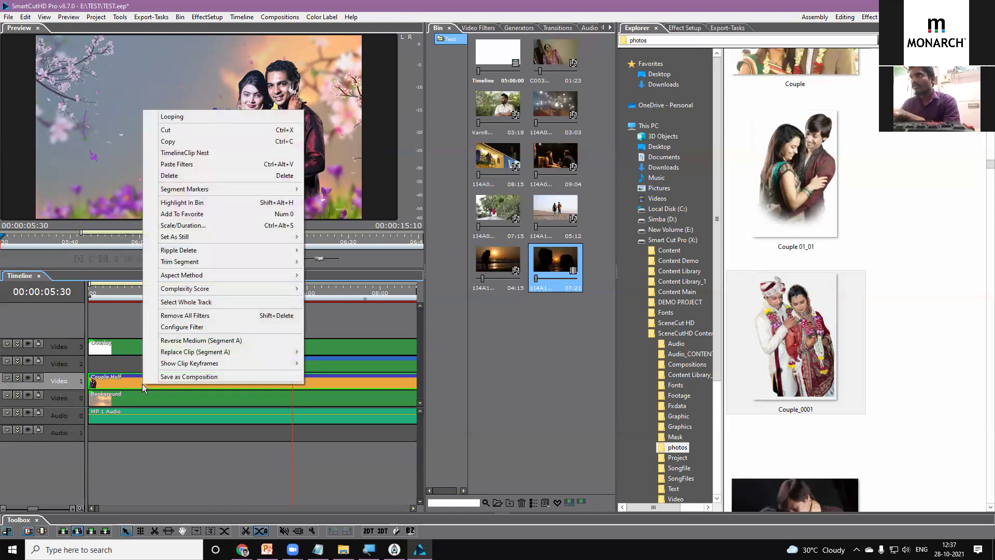
pyautogui.click(171, 203)
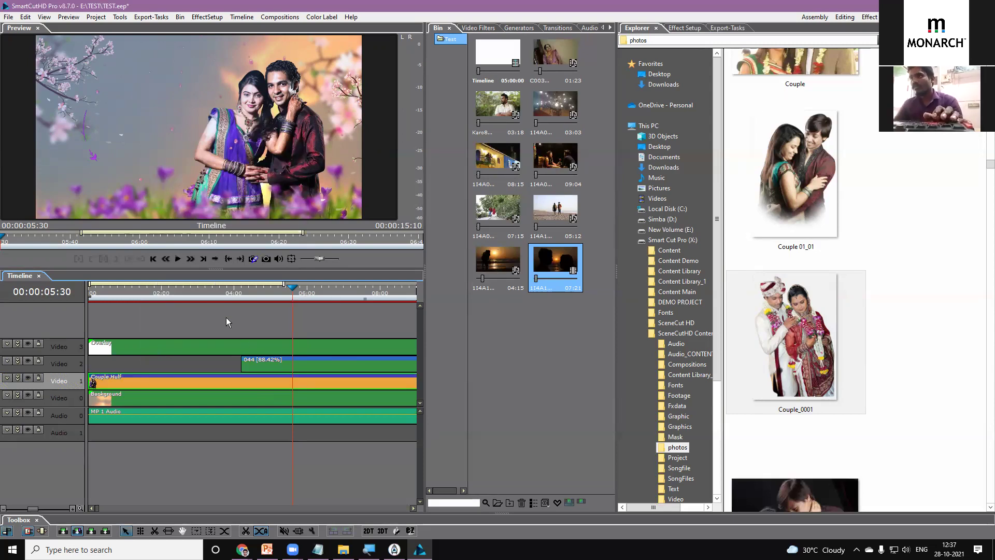
pyautogui.click(784, 294)
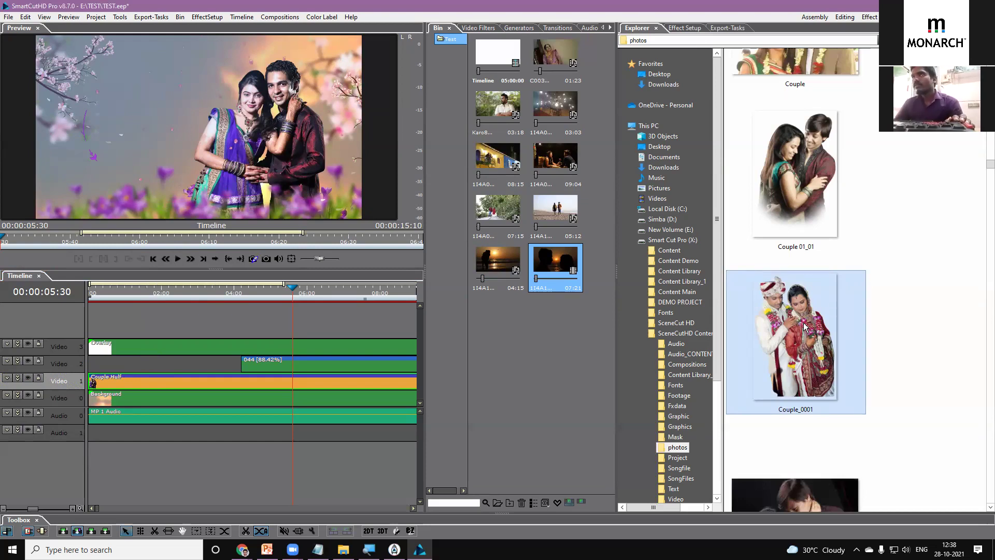
pyautogui.moveTo(798, 311); pyautogui.dragTo(270, 387)
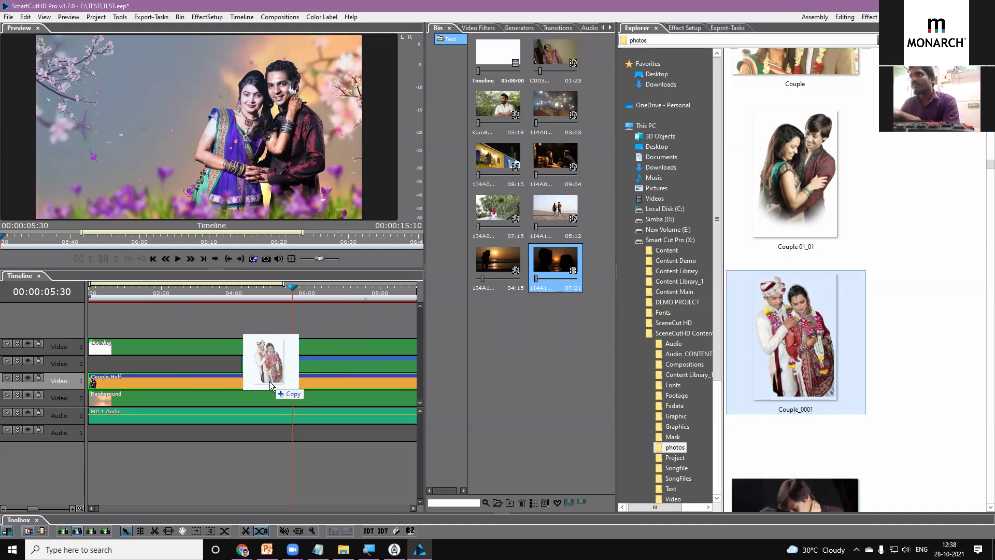
pyautogui.moveTo(270, 384); pyautogui.dragTo(270, 384)
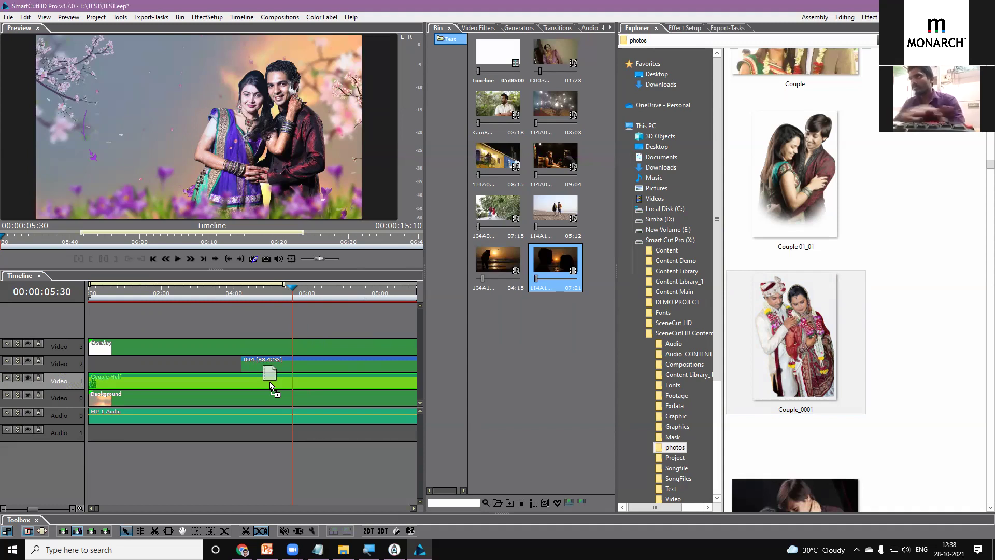
pyautogui.moveTo(269, 381); pyautogui.dragTo(269, 381)
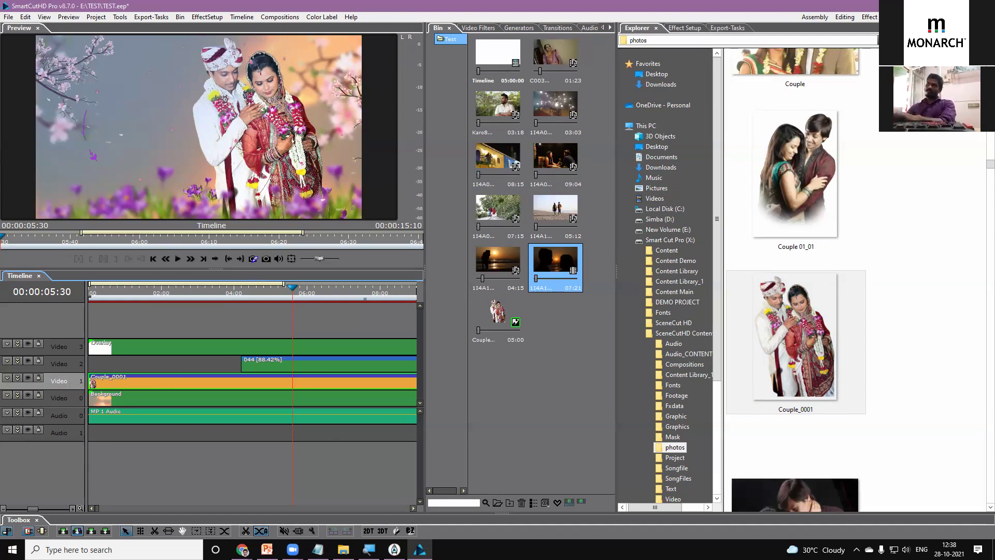
# Replace the Couple_0001 clip on Video 1 with the Couple_0002 photo and play the composition from the timeline start.
pyautogui.scroll(-3, 898, 183)
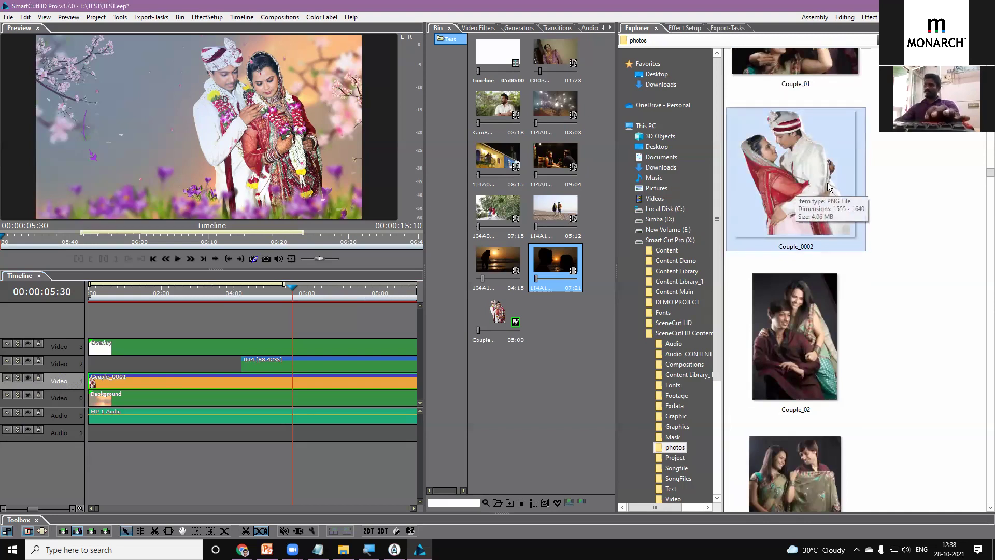
pyautogui.moveTo(804, 151); pyautogui.dragTo(257, 385)
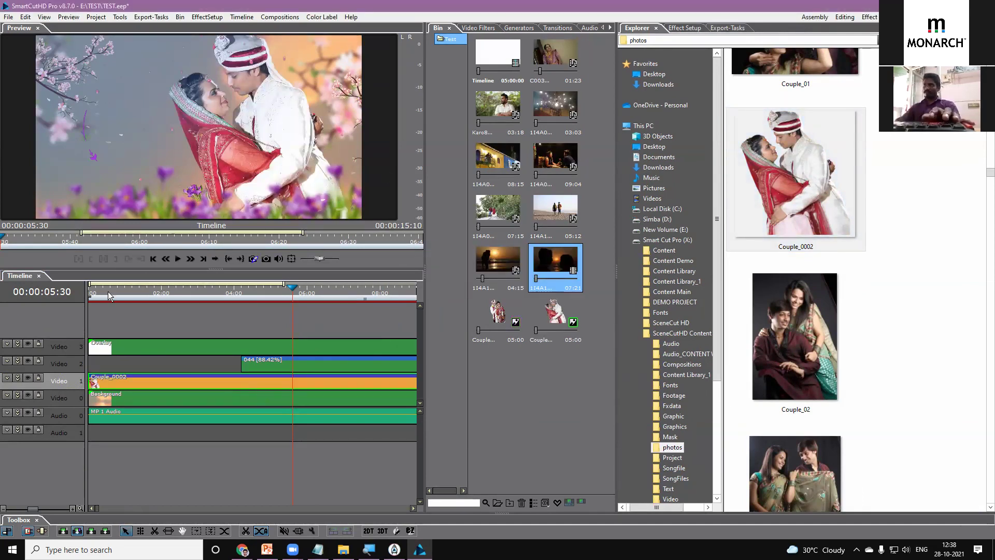
pyautogui.moveTo(110, 290); pyautogui.dragTo(70, 292)
pyautogui.press('space')
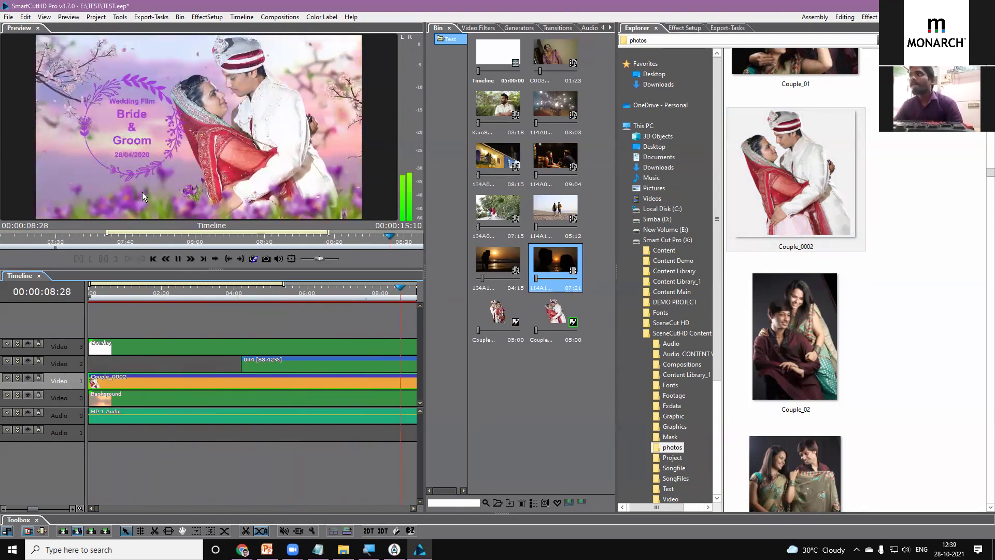
pyautogui.press('space')
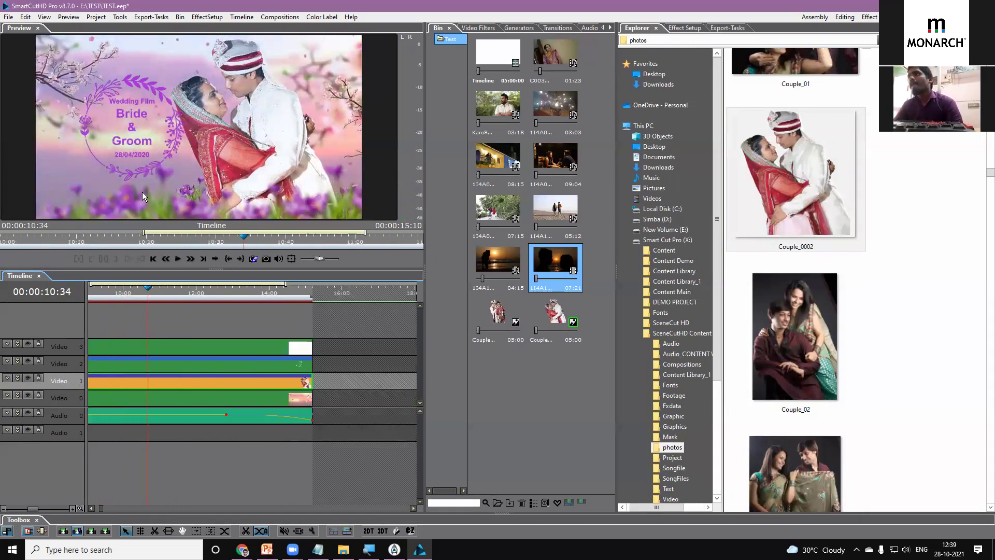
# Widen the Preview and Timeline areas and bring the start of the timeline back into view.
pyautogui.click(92, 509)
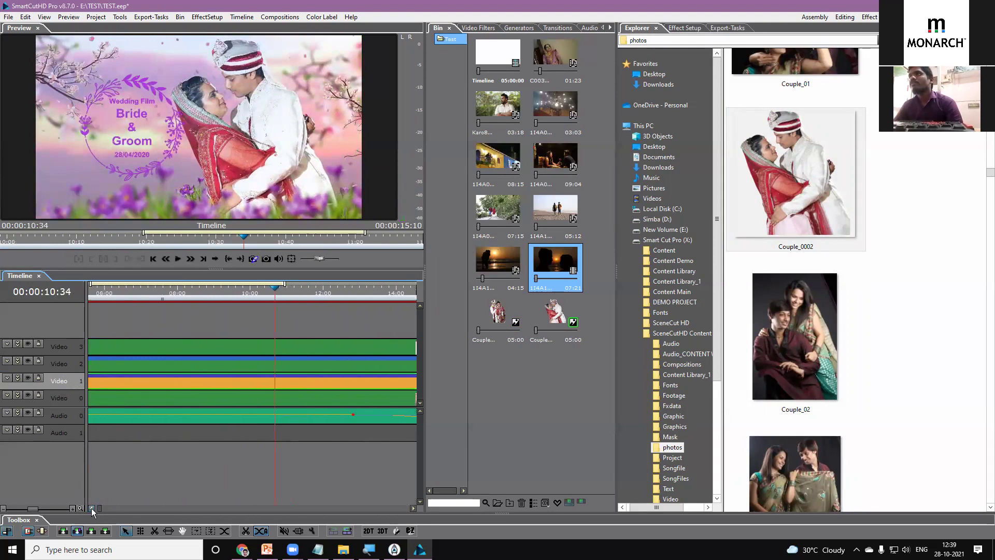
pyautogui.moveTo(424, 366); pyautogui.dragTo(583, 367)
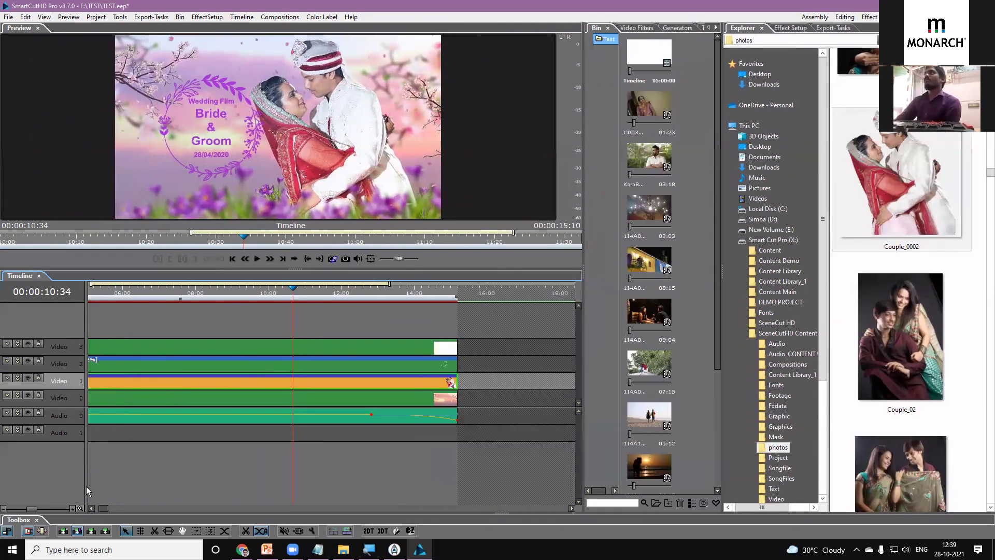
pyautogui.moveTo(102, 510); pyautogui.dragTo(93, 510)
# Check the overlay clips on the upper tracks and hide the Video 2 track holding the 044 title clip.
pyautogui.click(155, 344)
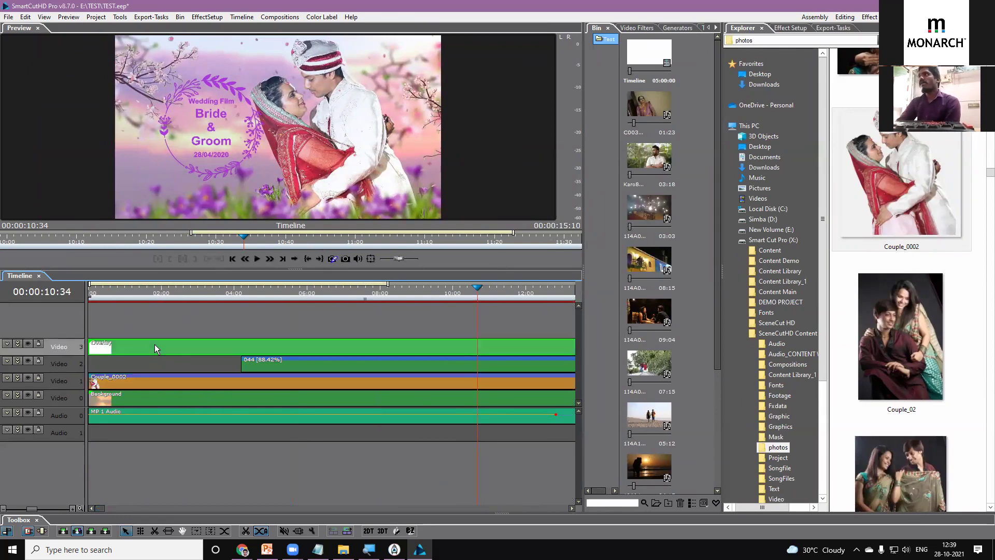
pyautogui.click(91, 362)
pyautogui.click(258, 367)
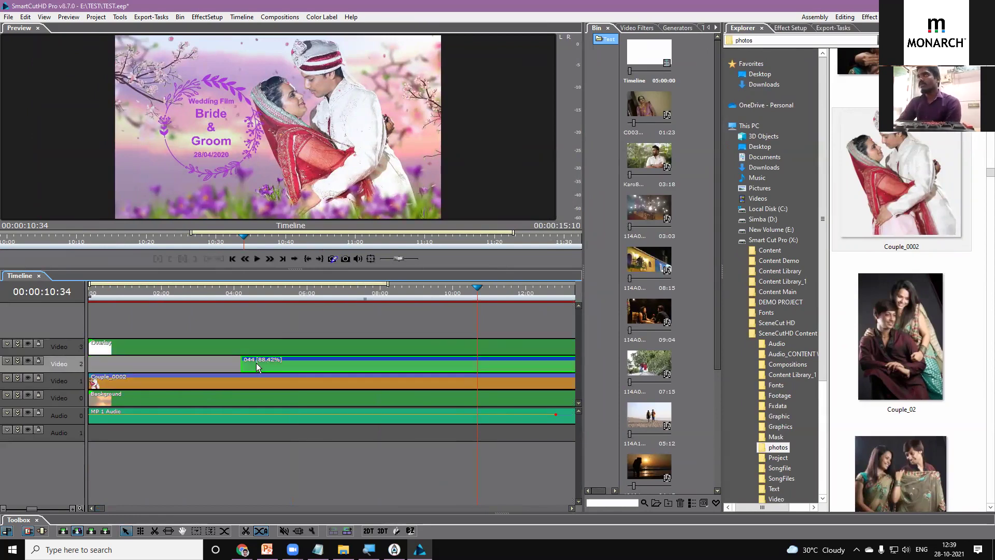
pyautogui.click(26, 362)
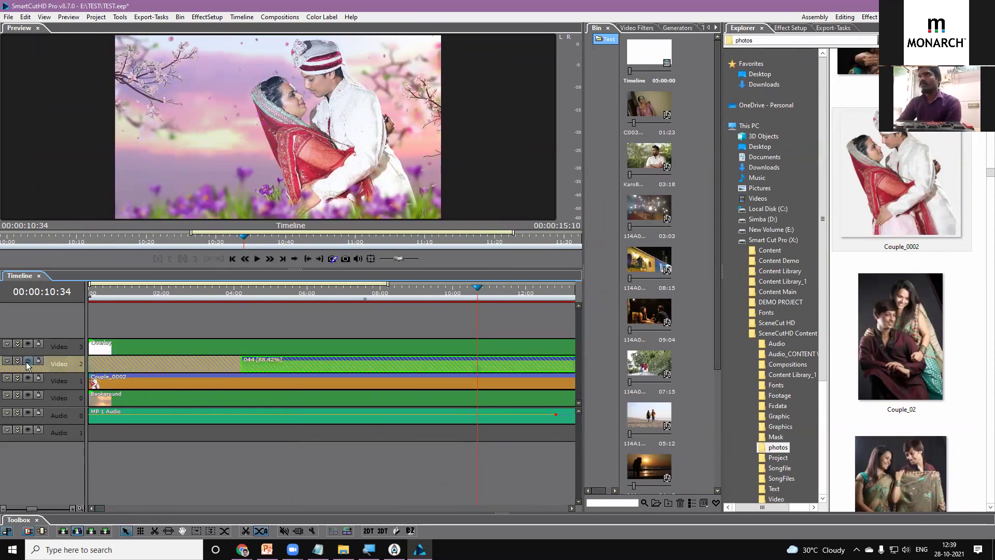
# Toggle the Video 2 track's visibility off and on to compare the preview, leaving the 044 title layer shown.
pyautogui.doubleClick(26, 362)
pyautogui.click(26, 361)
pyautogui.click(26, 362)
pyautogui.click(26, 361)
pyautogui.click(26, 362)
pyautogui.click(27, 361)
# Open the 044 title clip as its own sequence, fit its clips across the timeline and move the playhead to 00:00:04:13.
pyautogui.doubleClick(295, 366)
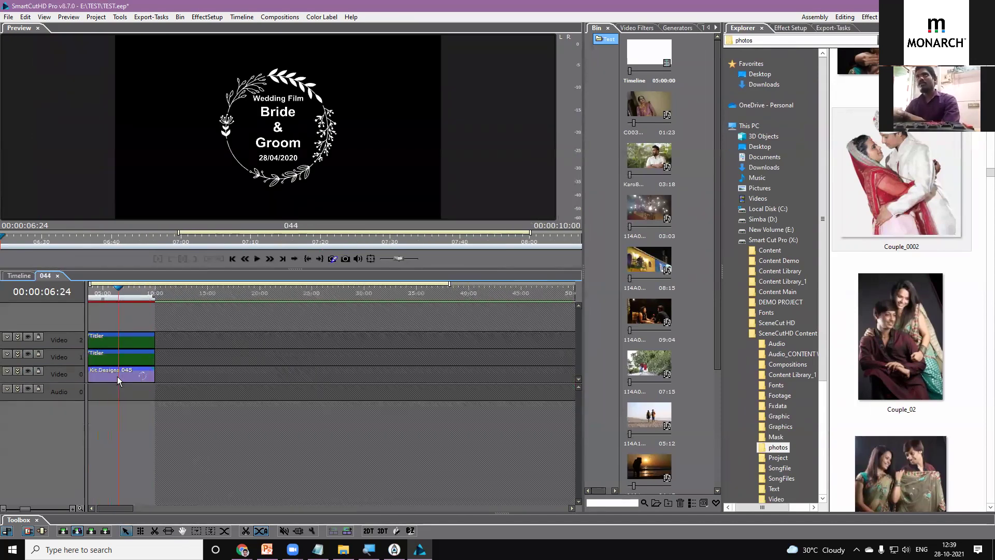
pyautogui.scroll(3, 117, 376)
pyautogui.moveTo(103, 507); pyautogui.dragTo(98, 508)
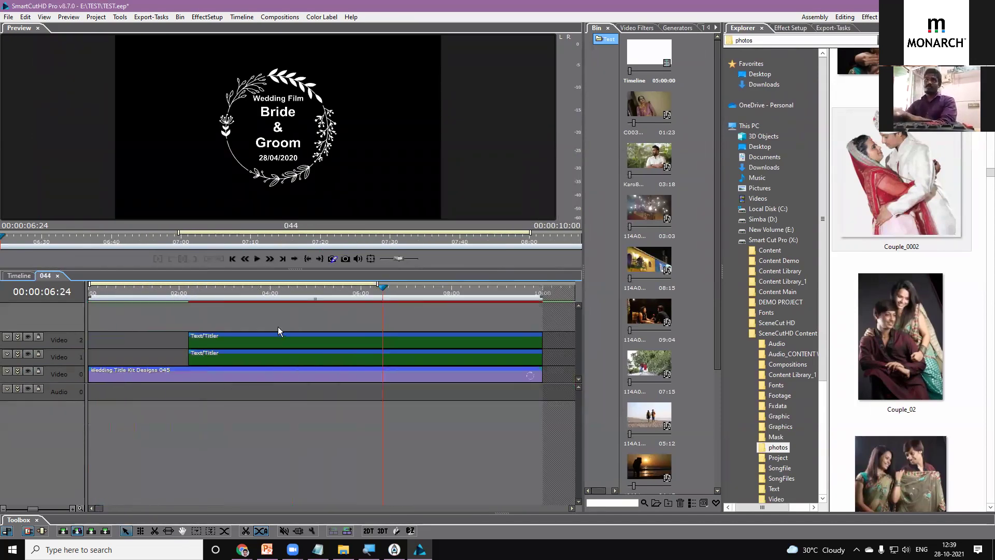
pyautogui.moveTo(248, 293); pyautogui.dragTo(281, 290)
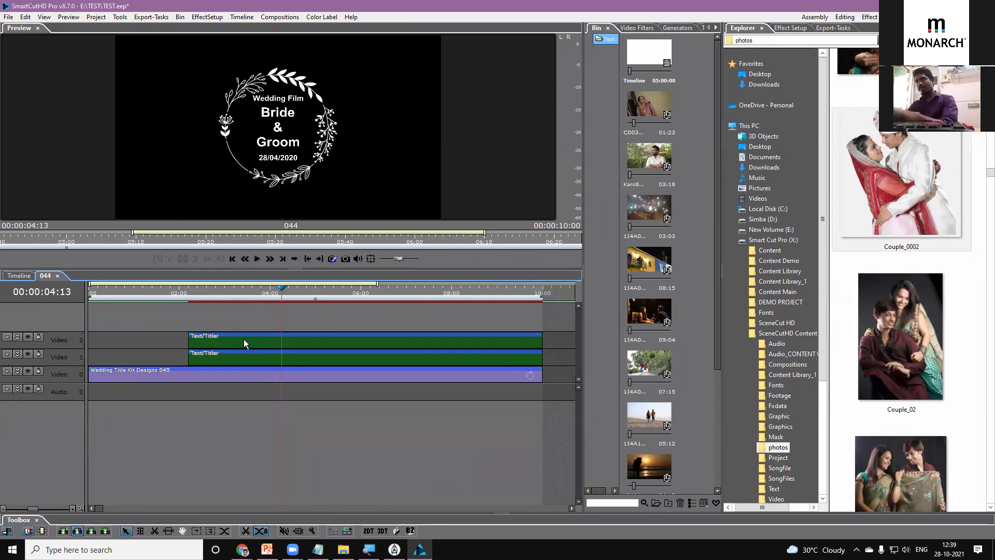
# Examine the text of the Text/Titler clip on Video 2 and close its editor without changes.
pyautogui.click(268, 344)
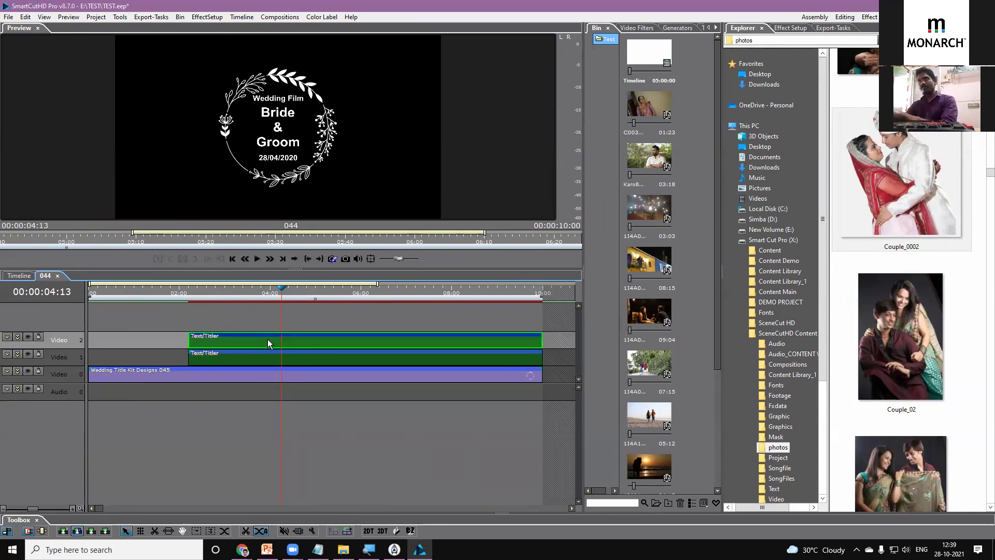
pyautogui.doubleClick(267, 339)
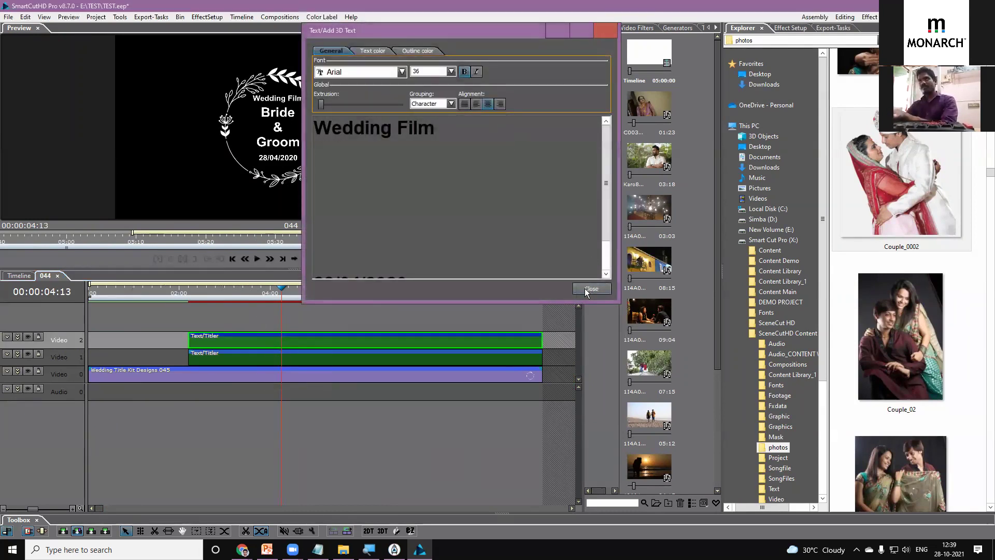
pyautogui.click(586, 290)
# Try to replace Bride in the Video 1 Text/Titler clip with a person's name using the Hindi Phonetic keyboard.
pyautogui.click(286, 359)
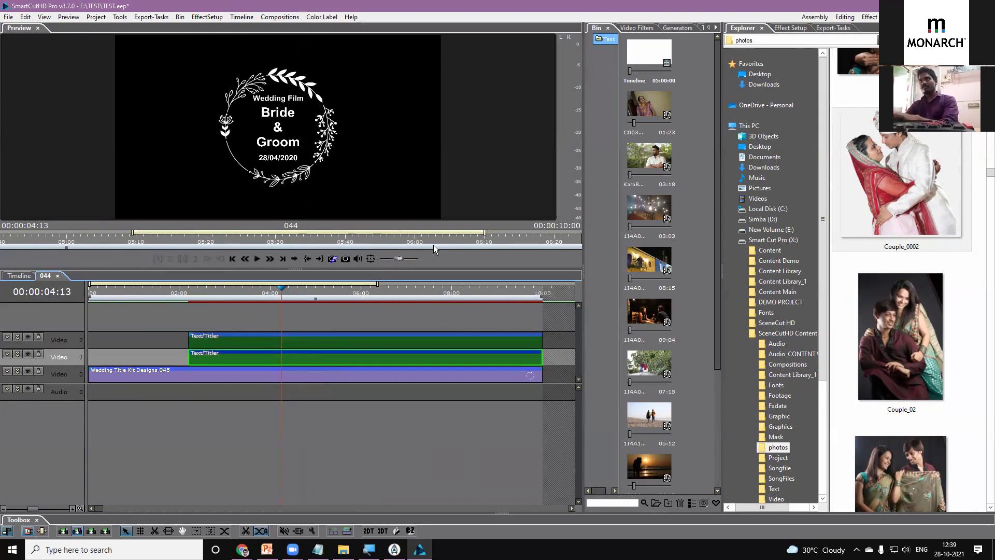
pyautogui.moveTo(437, 138); pyautogui.dragTo(310, 135)
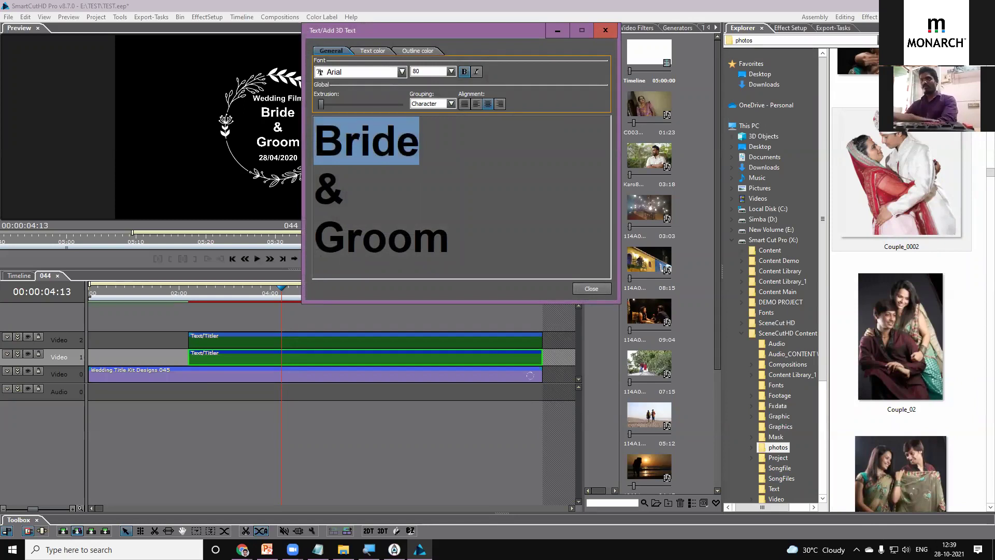
pyautogui.click(921, 549)
pyautogui.click(902, 366)
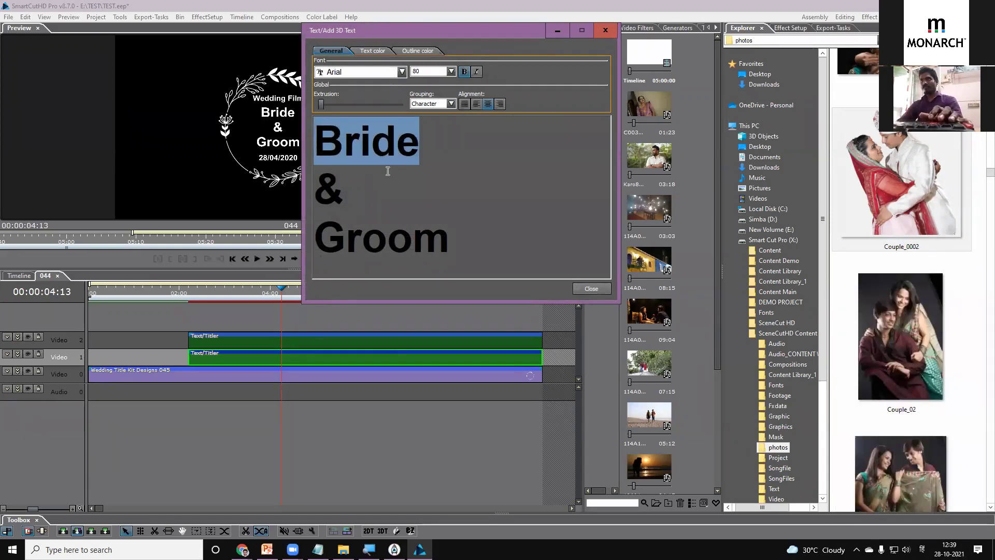
pyautogui.write('Jag')
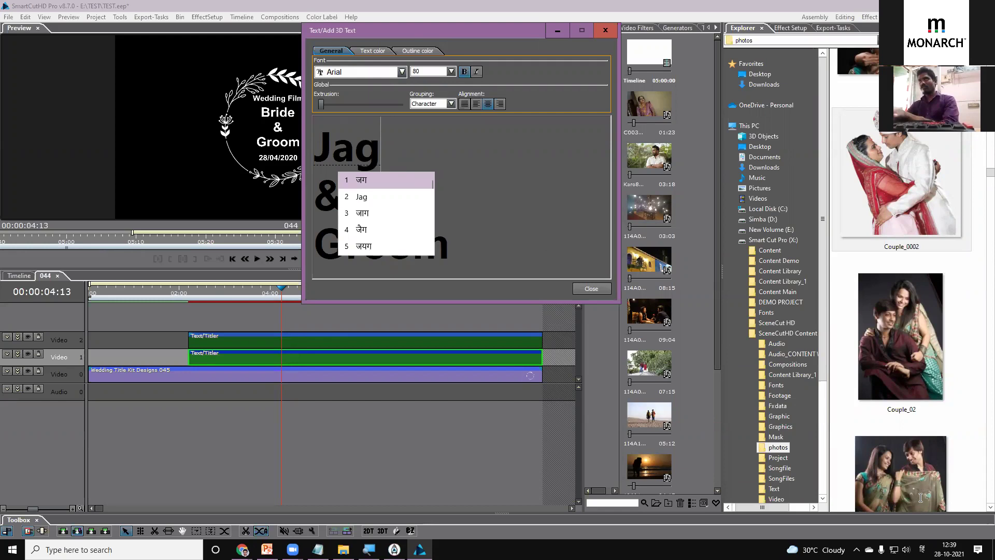
# Switch the input language to Tamil Phonetic and enter the first partner's name in Tamil script as the Video 1 title's first line.
pyautogui.click(922, 549)
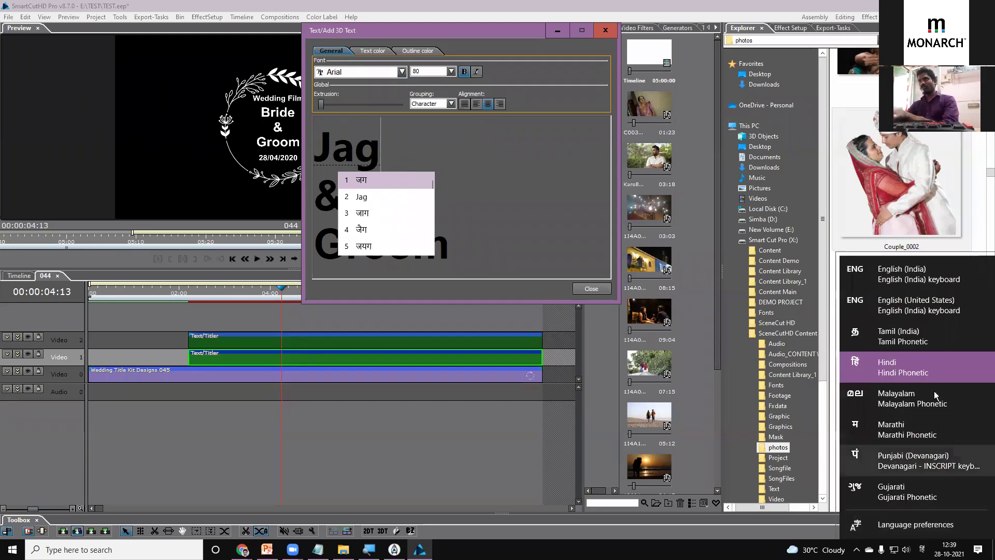
pyautogui.click(897, 335)
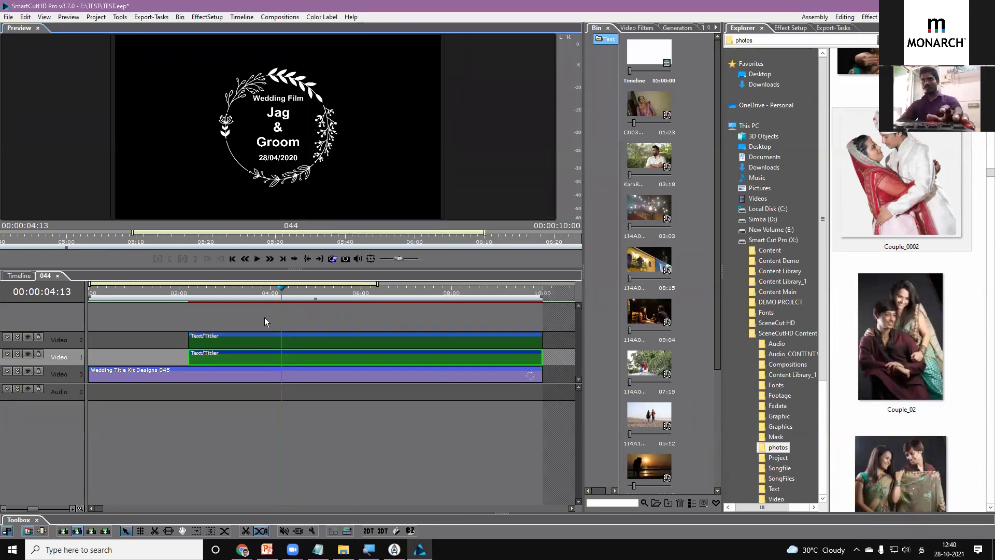
pyautogui.doubleClick(266, 353)
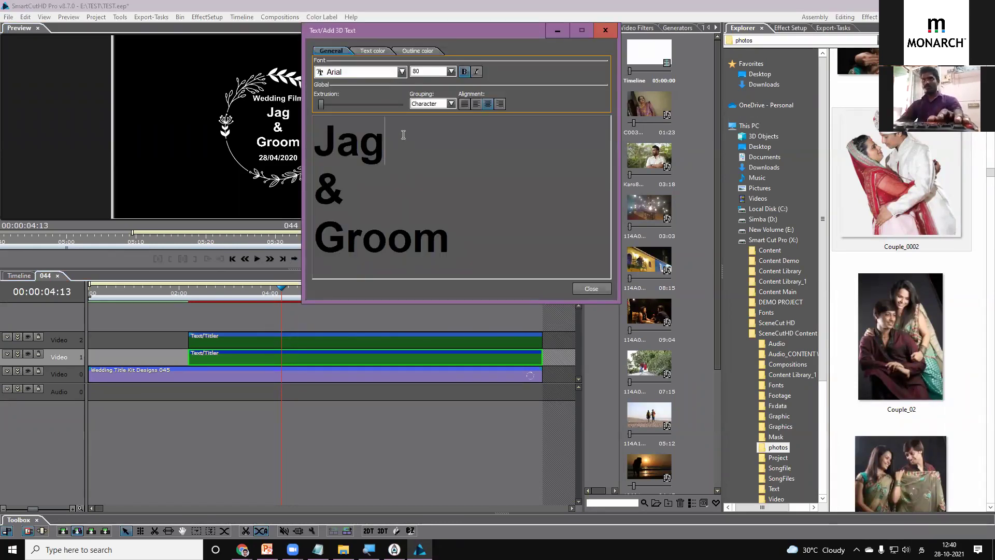
pyautogui.press('BackSpace')
pyautogui.press('BackSpace')
pyautogui.press('BackSpace')
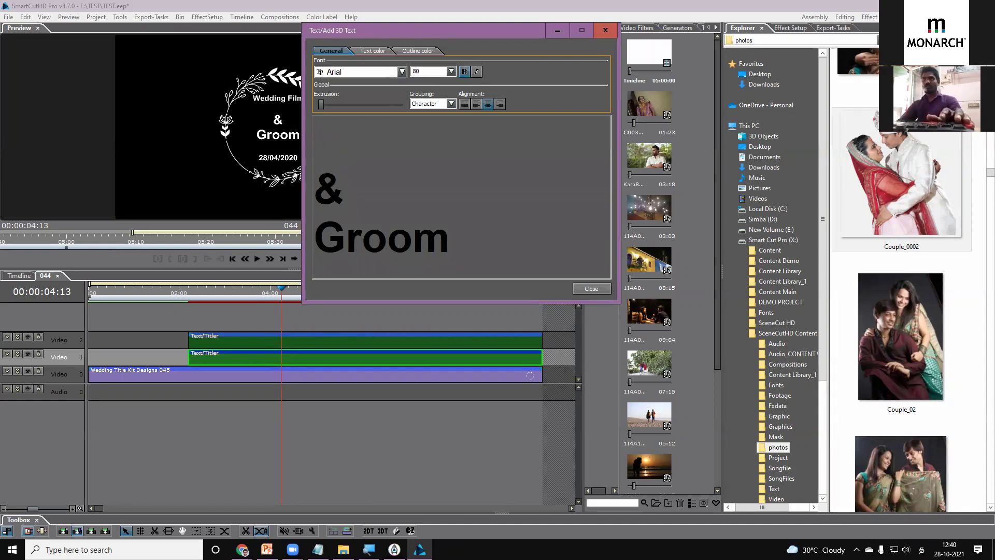
pyautogui.write('Jagd')
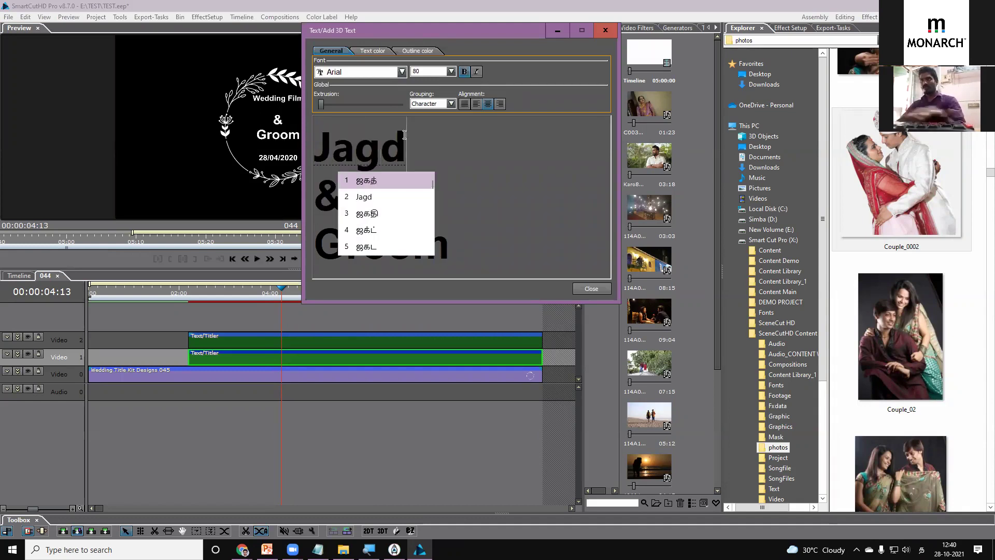
pyautogui.write('hish')
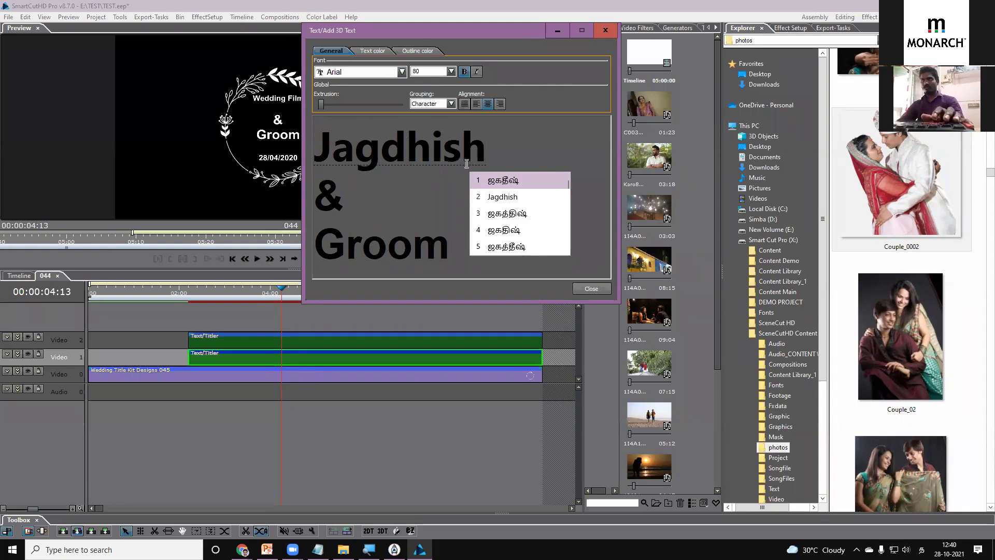
pyautogui.click(492, 180)
# Replace Groom in the Video 1 title with the second partner's name in Tamil script and close the text editor.
pyautogui.moveTo(449, 254); pyautogui.dragTo(315, 247)
pyautogui.click(461, 242)
pyautogui.press('BackSpace')
pyautogui.press('BackSpace')
pyautogui.press('BackSpace')
pyautogui.press('BackSpace')
pyautogui.press('BackSpace')
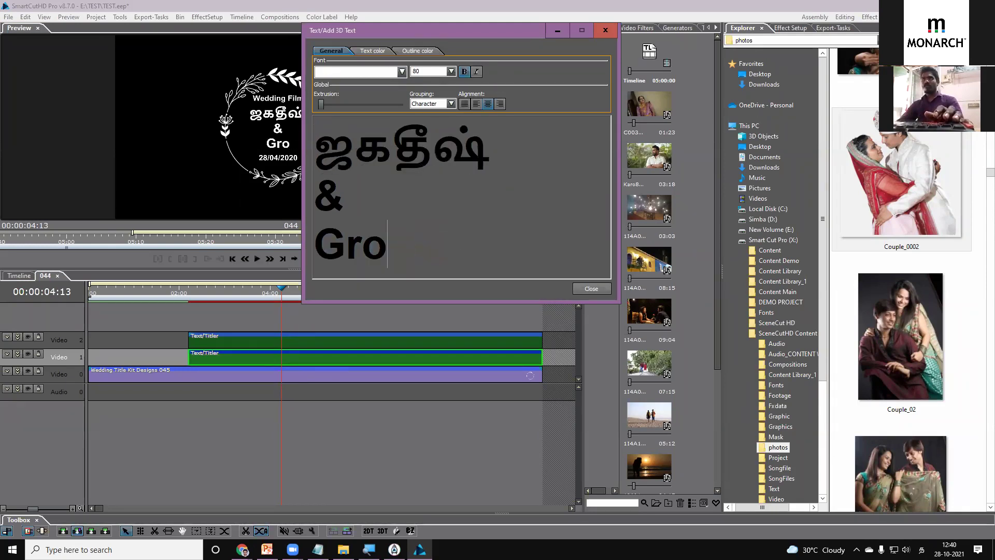
pyautogui.write('Nan')
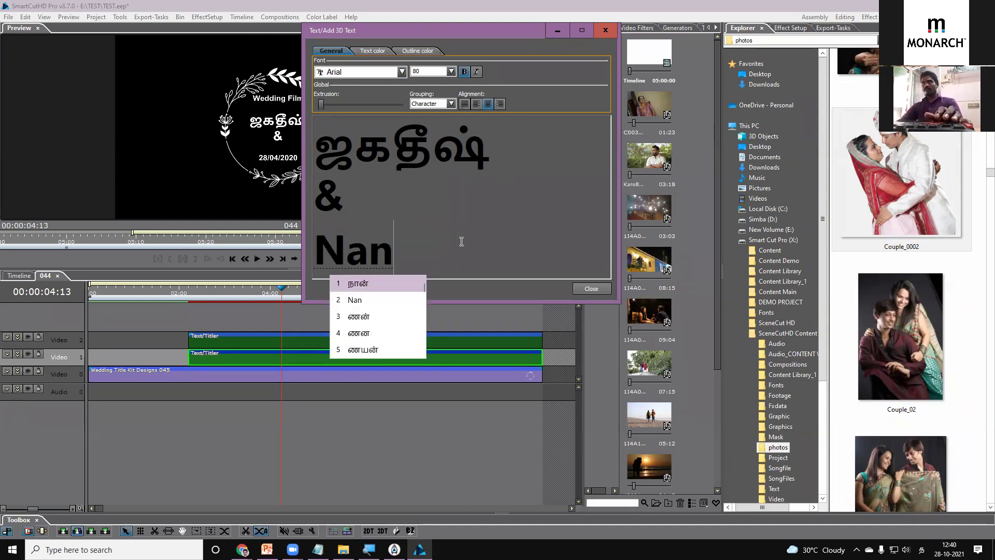
pyautogui.write('dini')
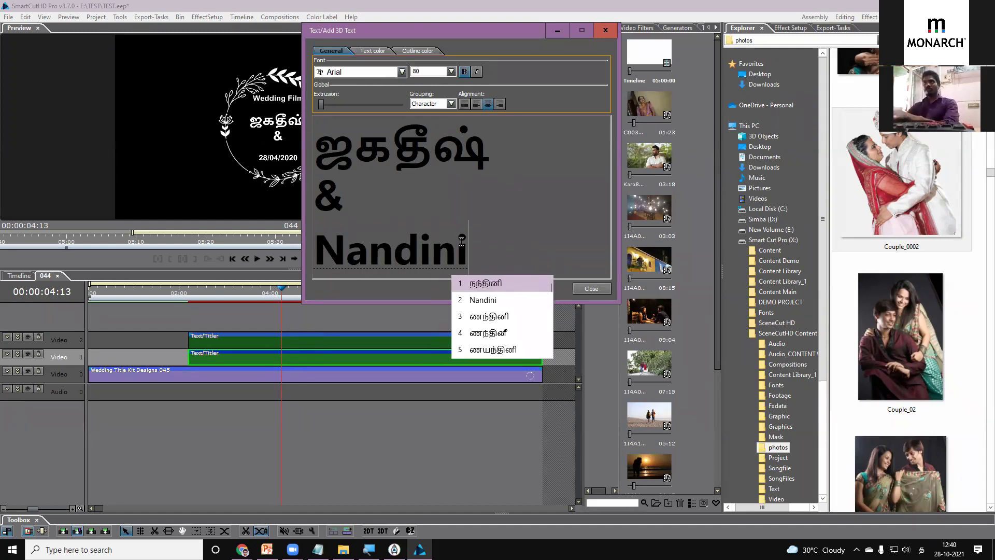
pyautogui.click(487, 283)
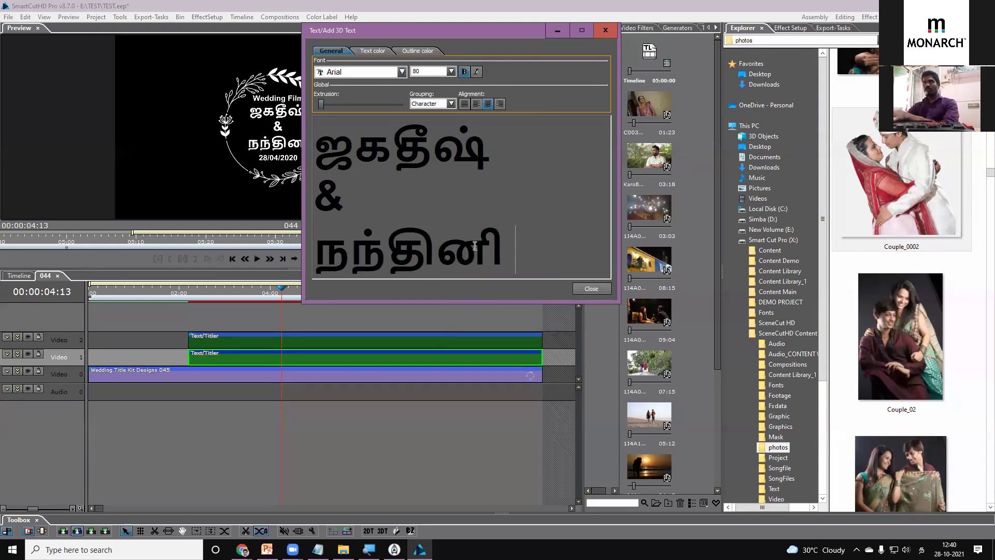
pyautogui.click(591, 288)
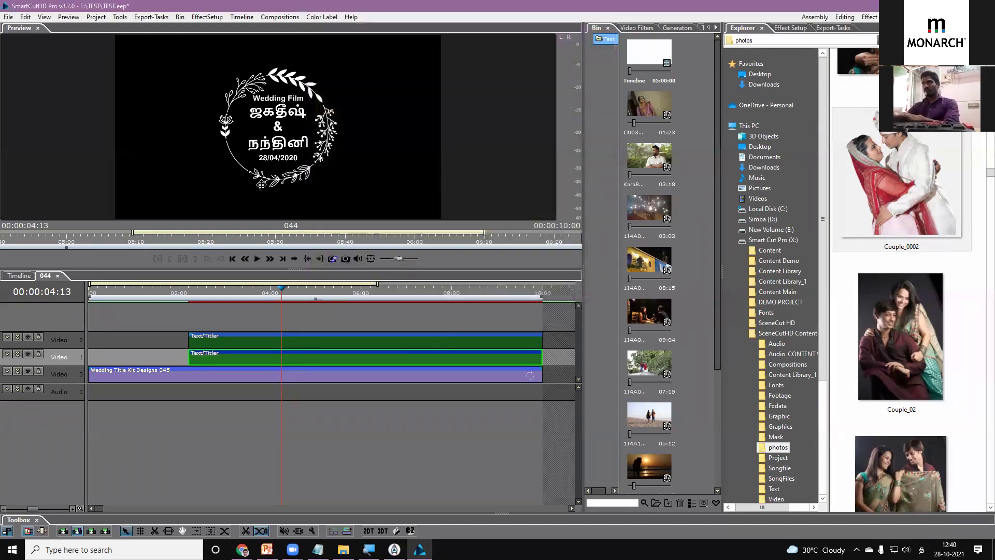
# View the edited title full screen, and play the main timeline full screen from its start.
pyautogui.doubleClick(286, 165)
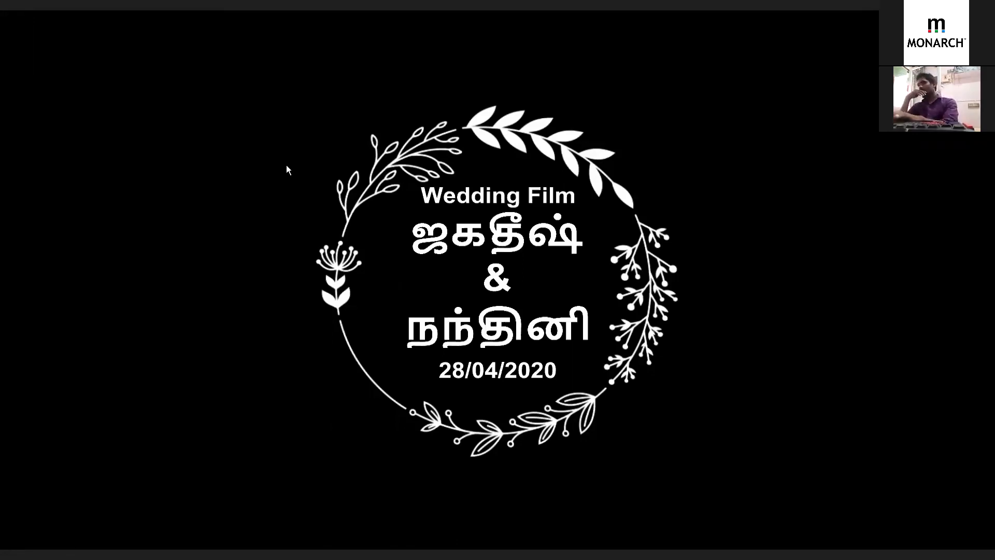
pyautogui.press('Escape')
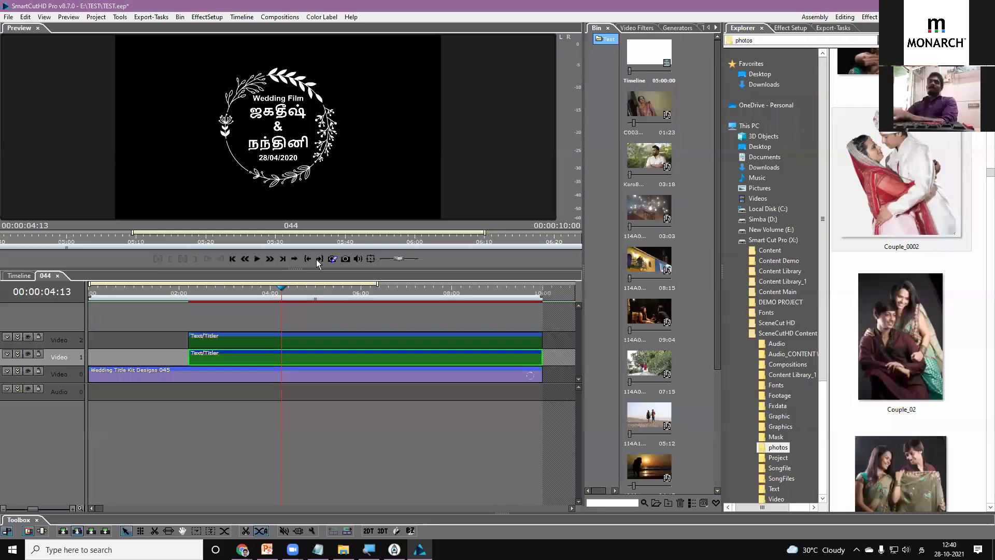
pyautogui.click(20, 276)
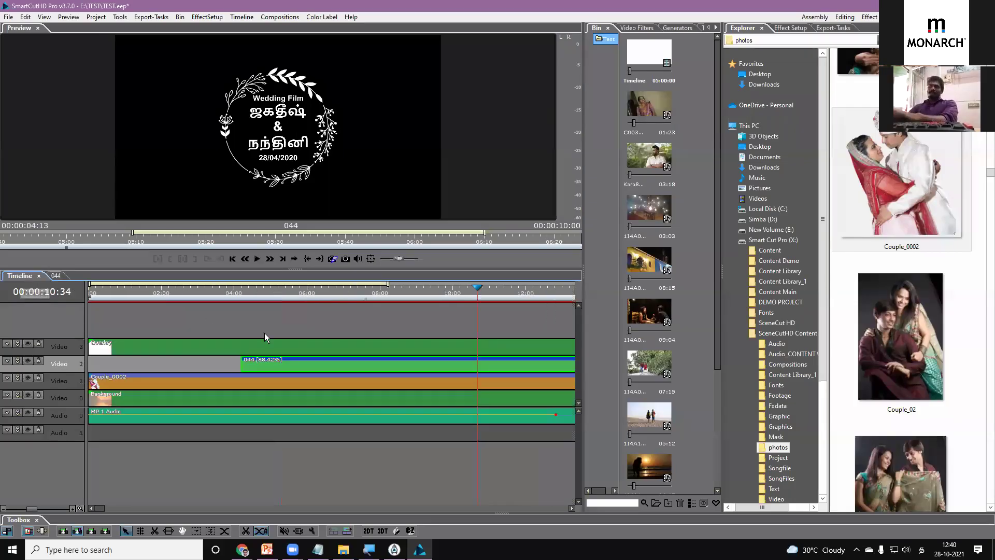
pyautogui.click(125, 294)
pyautogui.press('Home')
pyautogui.doubleClick(275, 100)
pyautogui.press('space')
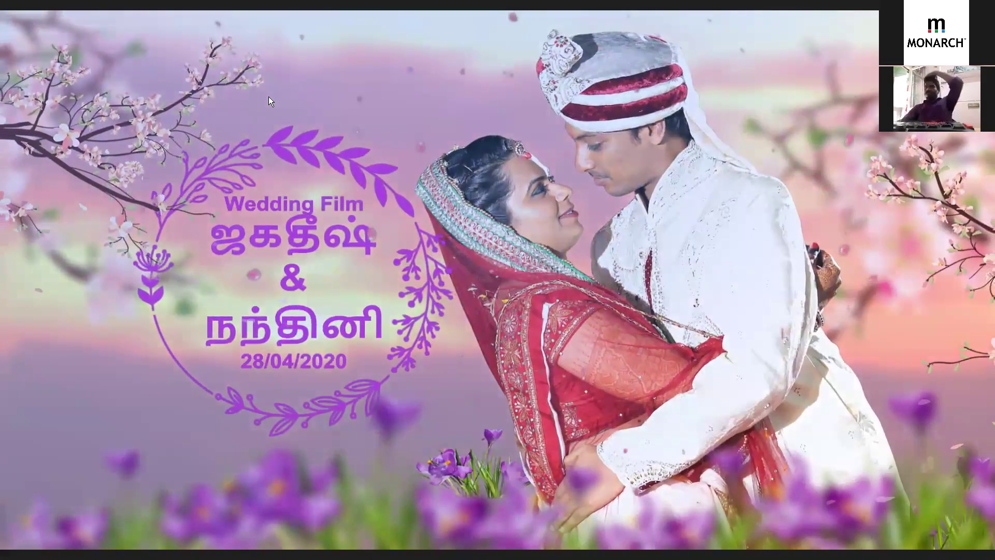
pyautogui.press('Escape')
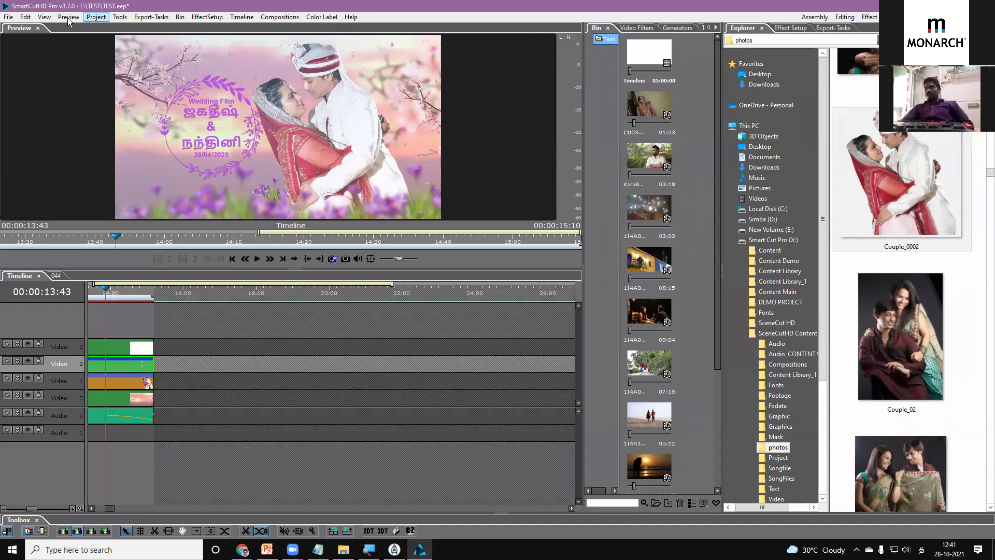
# Restore the layout with the Bin and Effect Setup beside the Preview, and list the Studio By compositions.
pyautogui.click(280, 17)
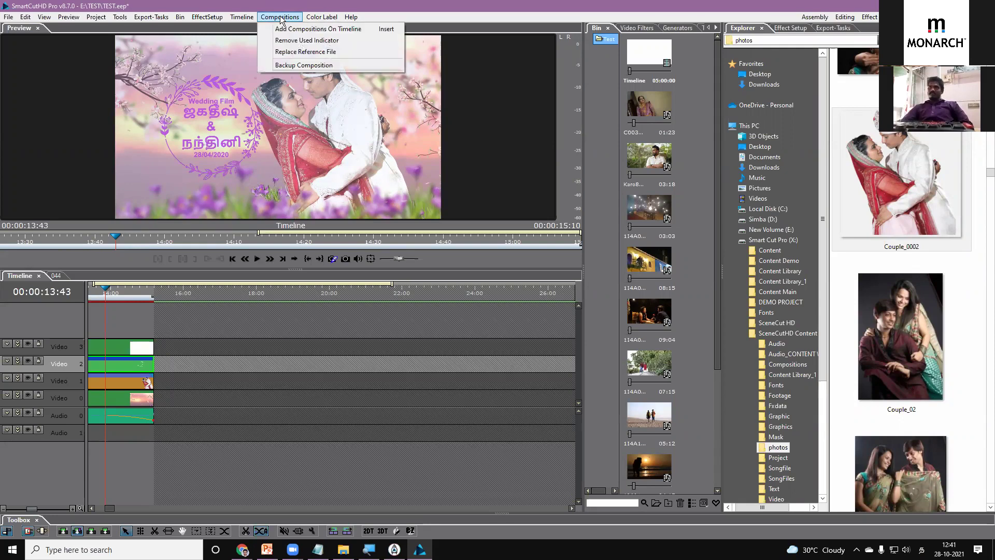
pyautogui.click(44, 17)
pyautogui.click(103, 29)
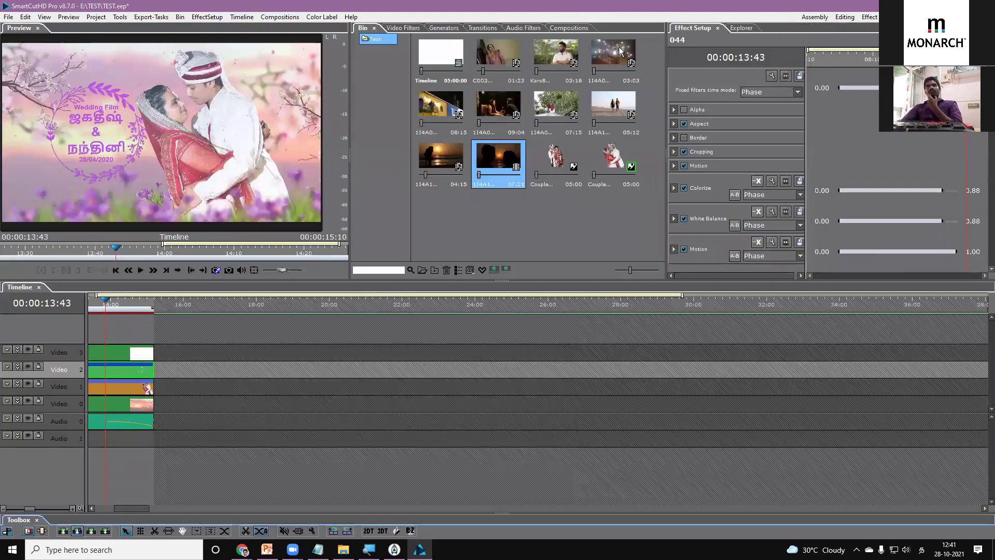
pyautogui.click(578, 29)
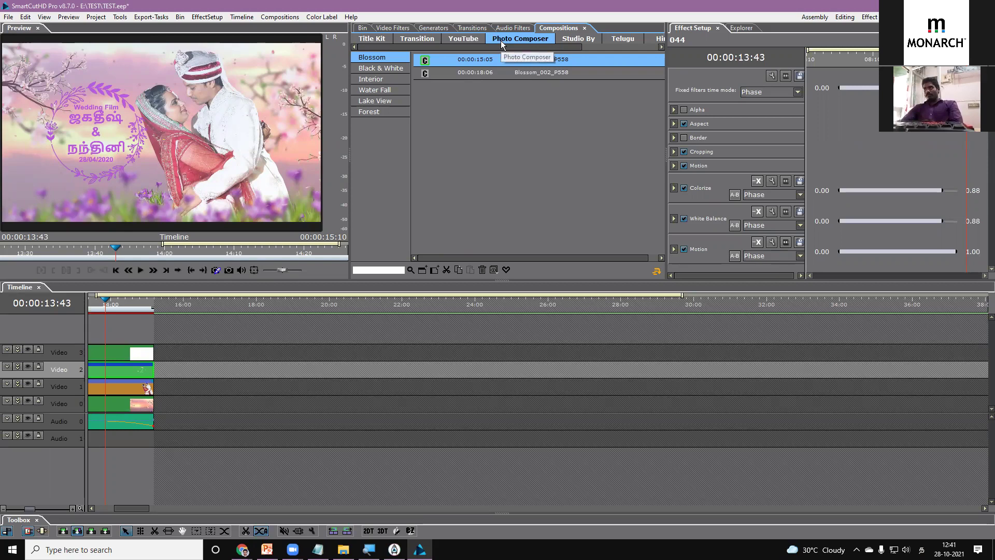
pyautogui.click(583, 39)
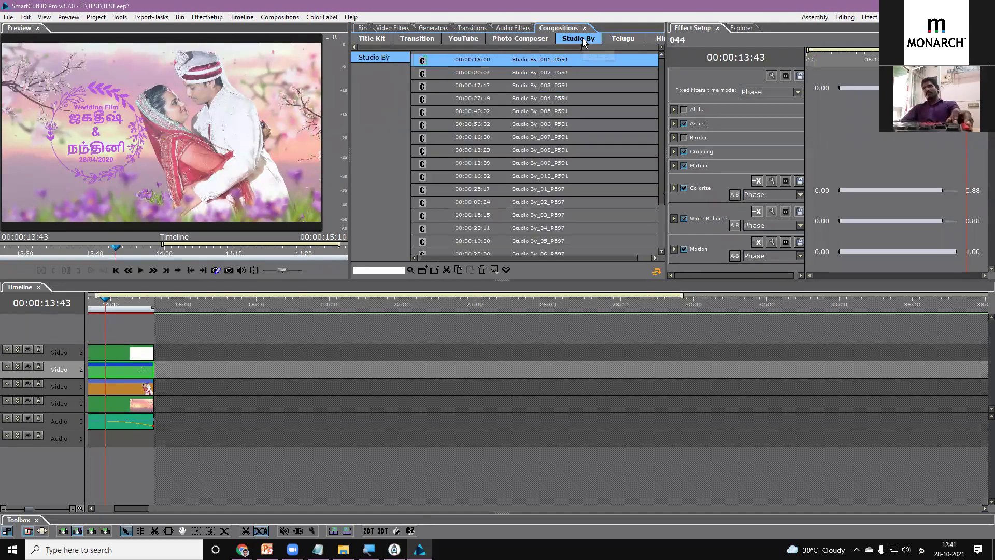
# Play the Studio By_001_P591 composition's preview video and watch it full screen.
pyautogui.click(518, 59)
pyautogui.click(141, 270)
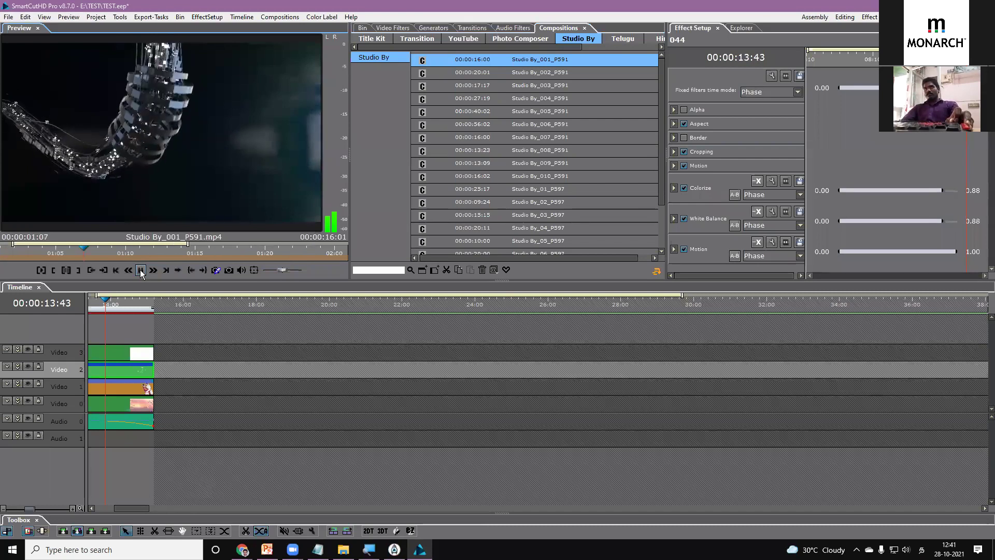
pyautogui.doubleClick(129, 195)
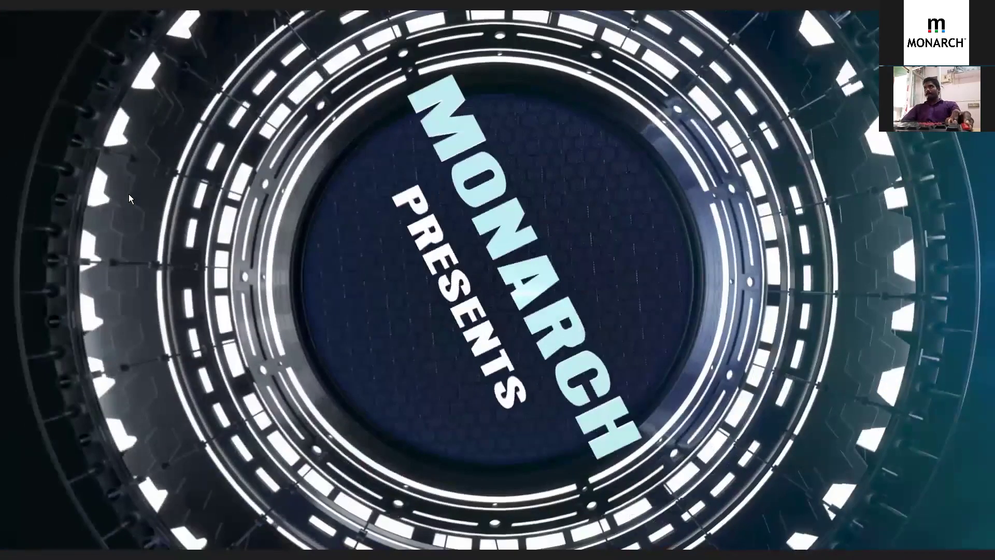
pyautogui.press('Escape')
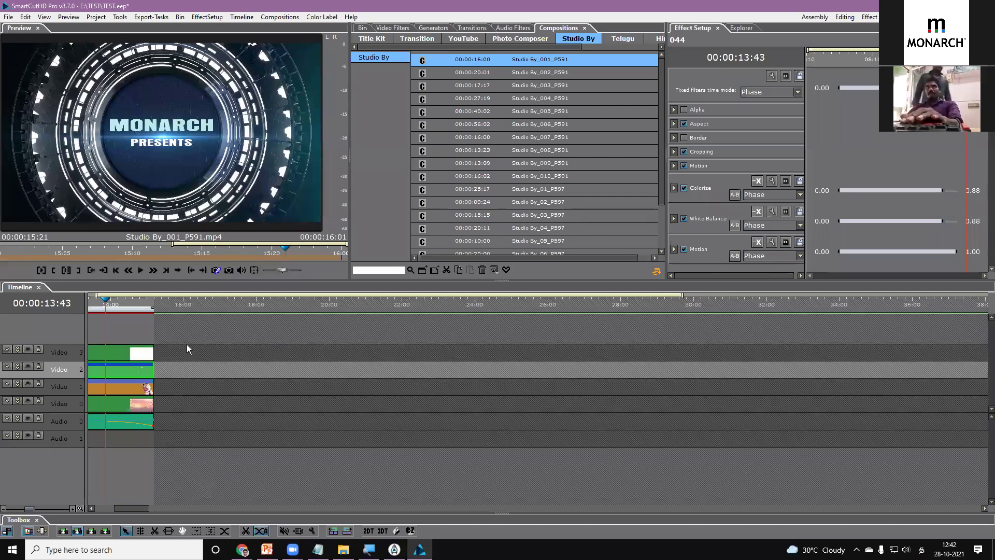
# Delete all the clips from the timeline and make Video 0 the active track.
pyautogui.click(115, 450)
pyautogui.click(94, 458)
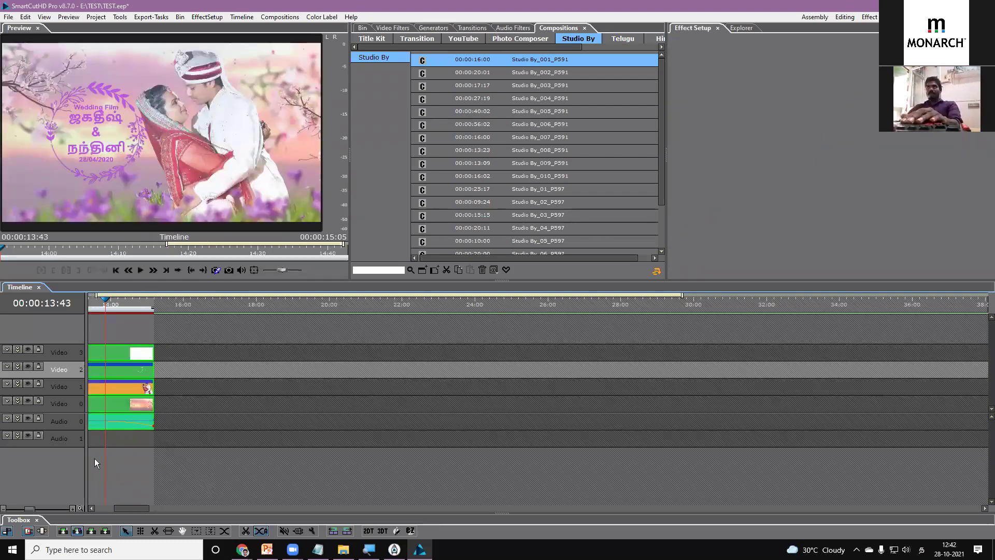
pyautogui.press('Delete')
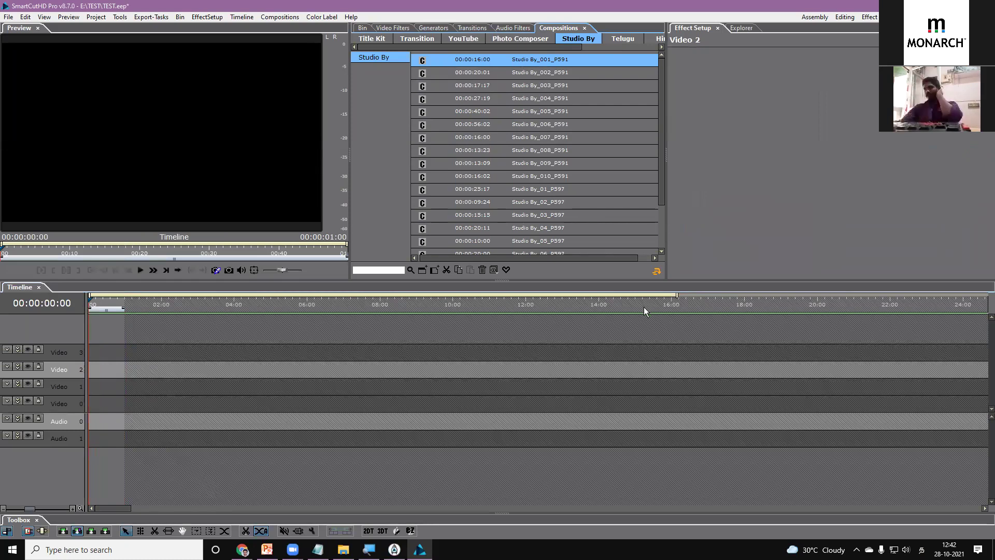
pyautogui.click(63, 418)
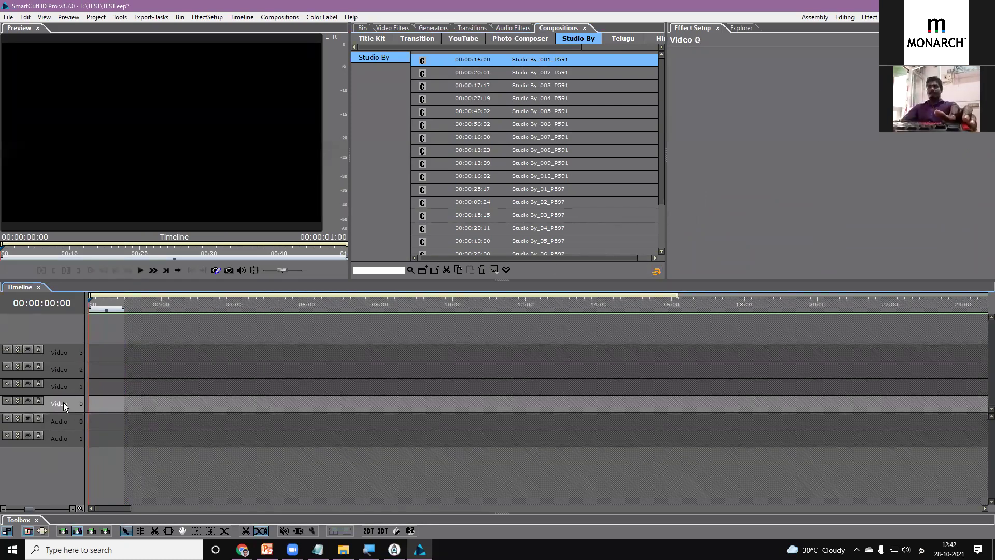
# Insert the Studio By_001_P591 composition at the start of Video 0 and move the playhead to 00:00:12:24 over its title.
pyautogui.click(65, 403)
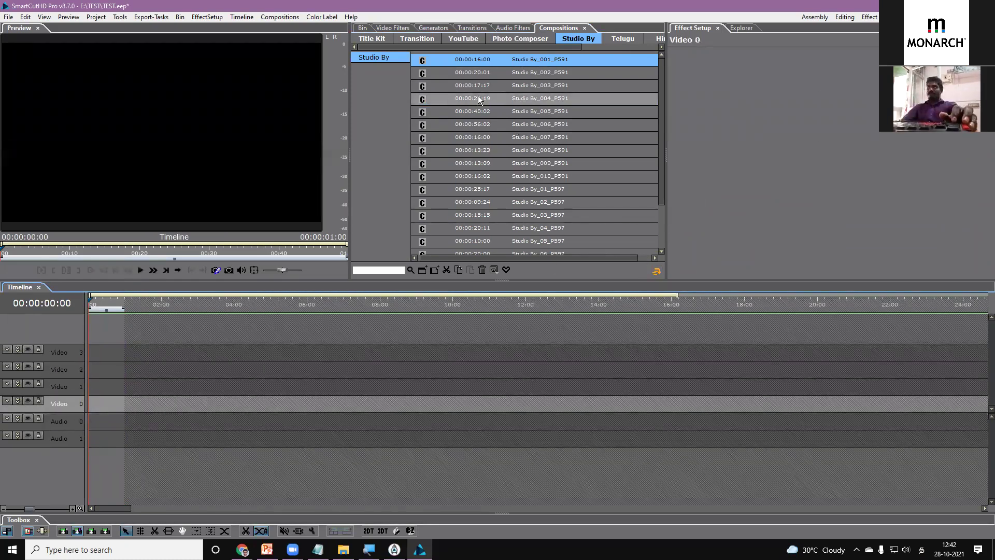
pyautogui.click(657, 271)
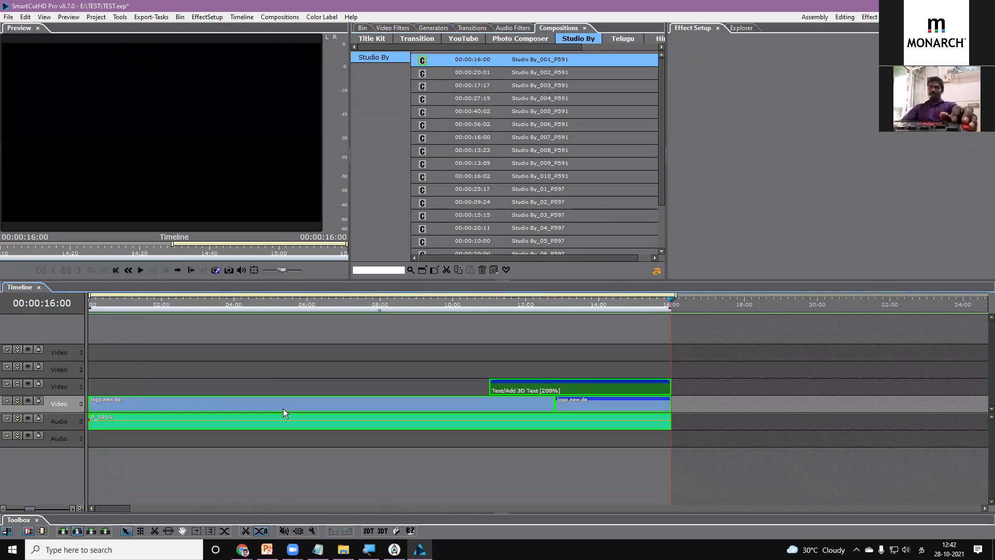
pyautogui.moveTo(103, 309); pyautogui.dragTo(516, 338)
pyautogui.click(548, 386)
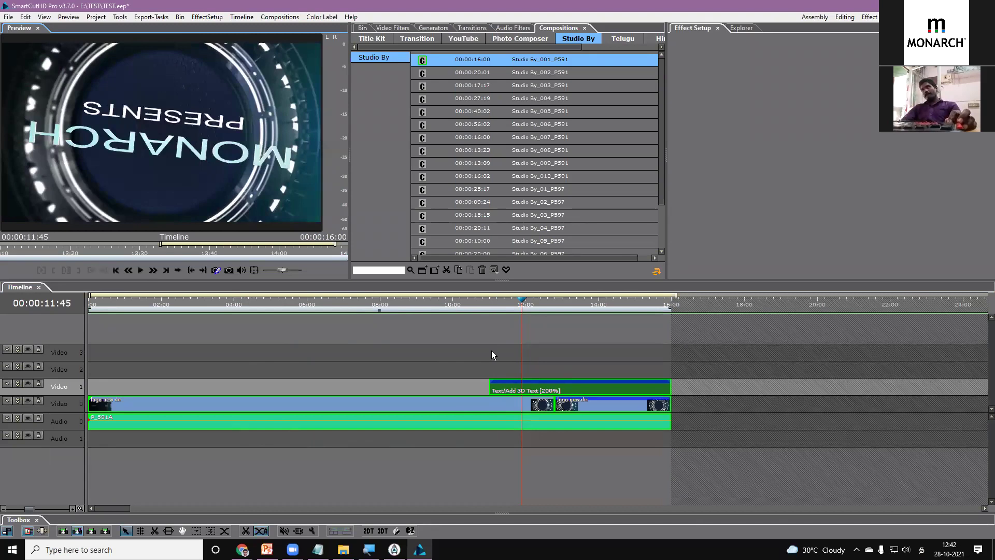
pyautogui.click(543, 302)
# Ungroup the inserted composition's clips and deselect them.
pyautogui.rightClick(595, 390)
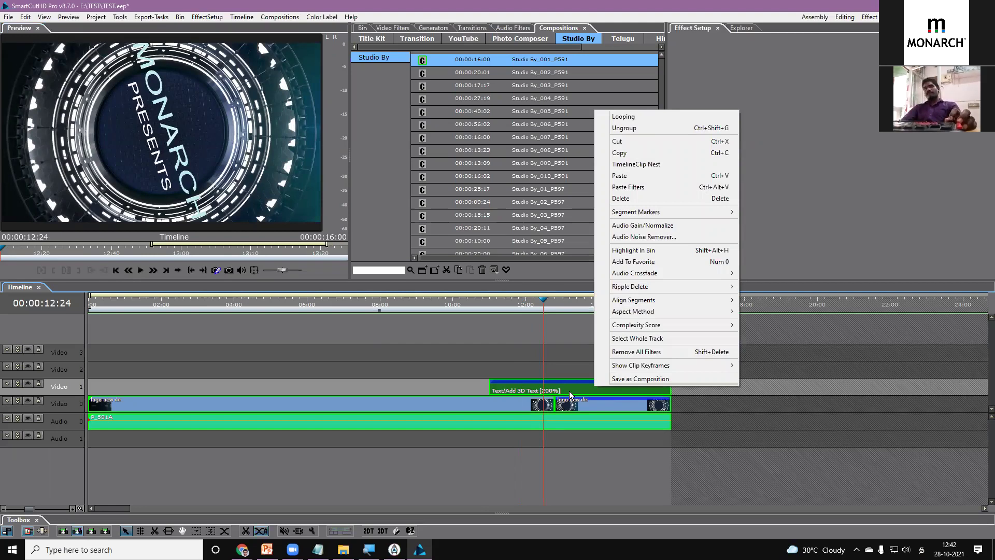
pyautogui.click(576, 387)
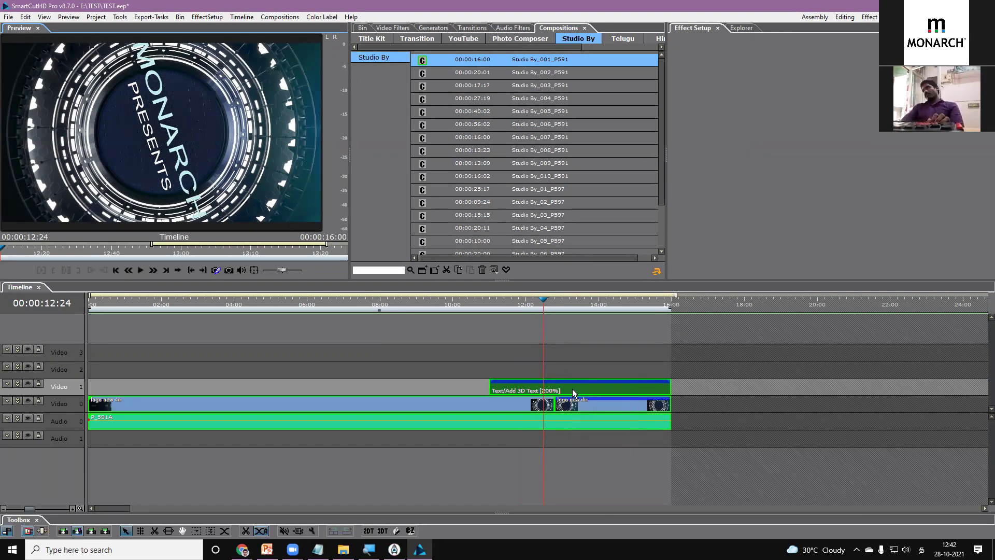
pyautogui.click(569, 357)
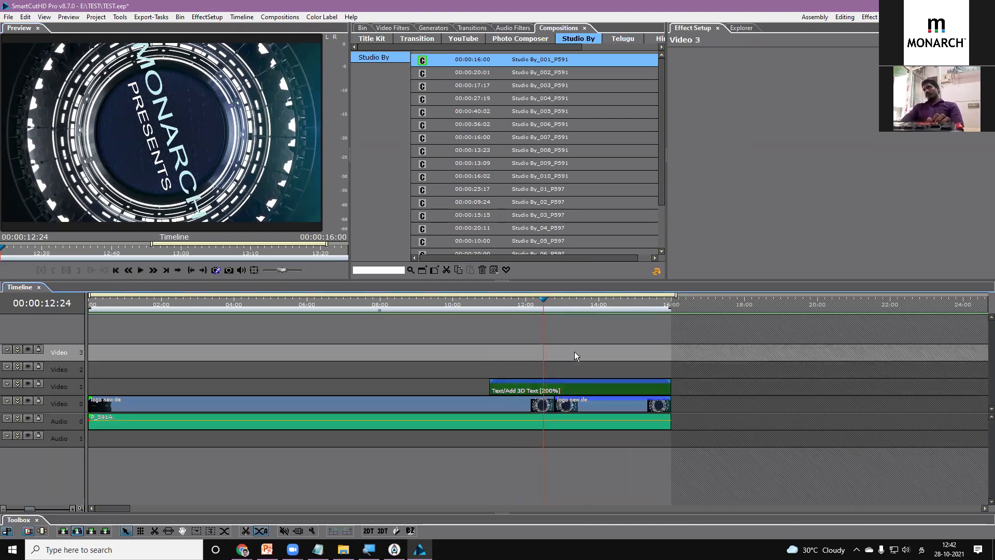
pyautogui.moveTo(538, 409); pyautogui.dragTo(524, 430)
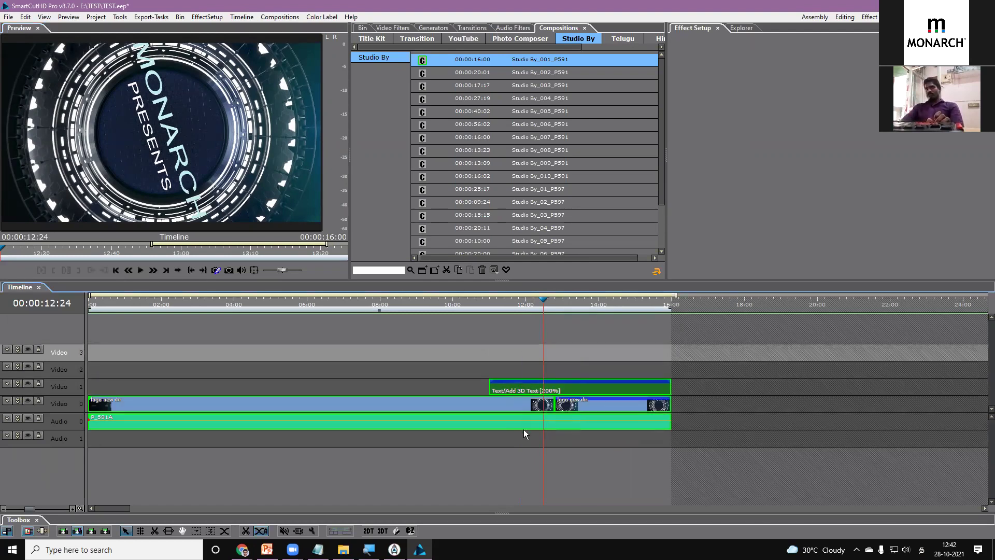
pyautogui.rightClick(575, 389)
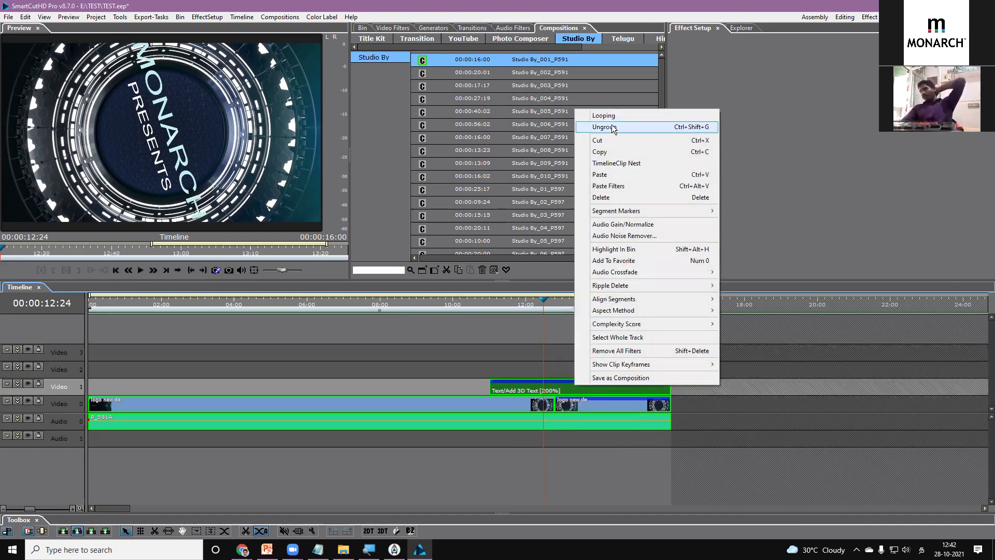
pyautogui.click(612, 128)
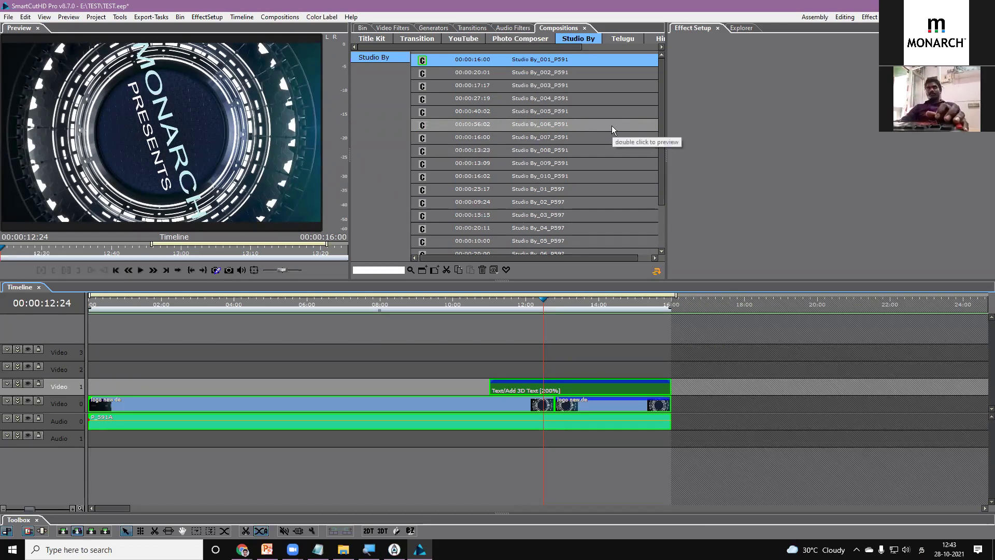
pyautogui.click(531, 343)
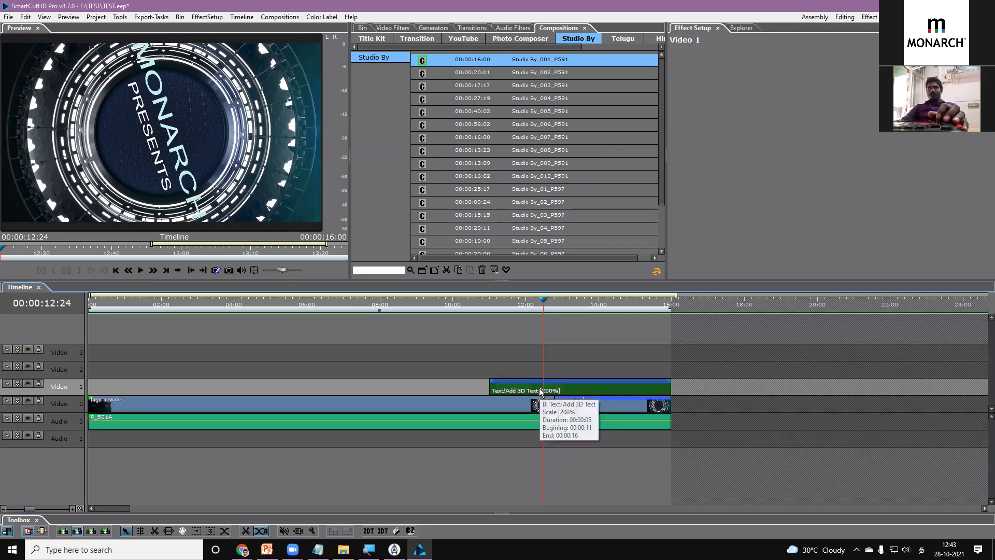
# Edit the Add 3D Text clip on Video 1, replacing the MONARCH line with a name in Tamil script.
pyautogui.click(540, 391)
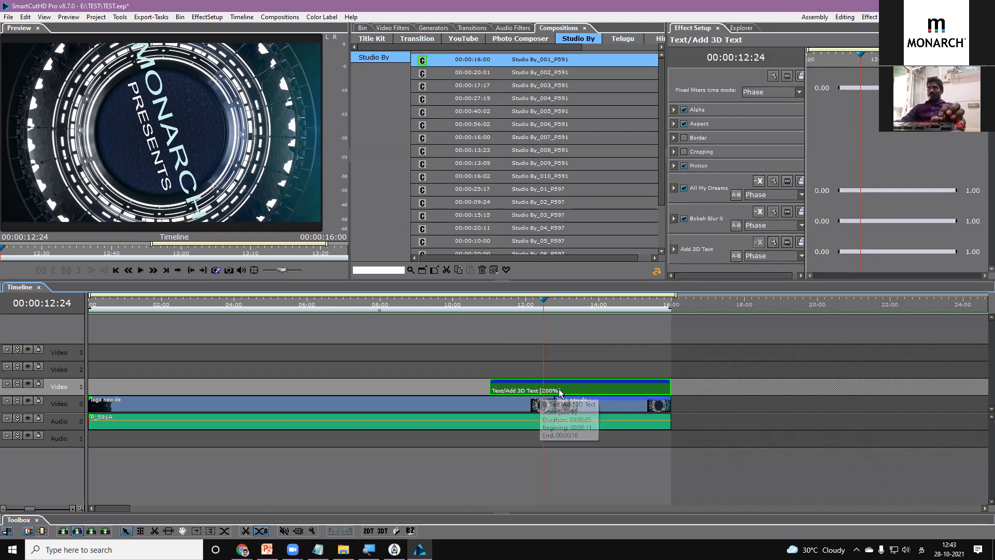
pyautogui.doubleClick(561, 392)
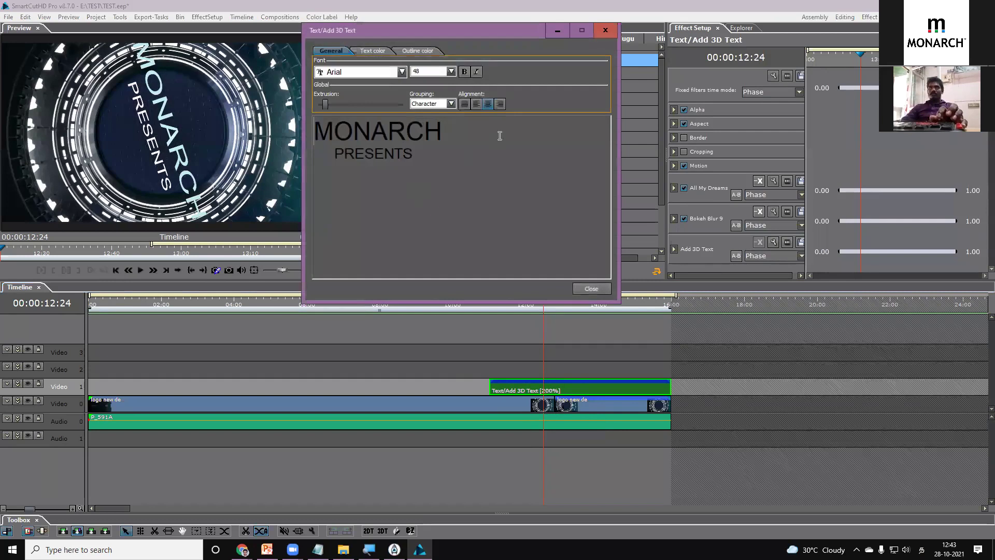
pyautogui.moveTo(500, 133); pyautogui.dragTo(298, 132)
pyautogui.write('BALAJI')
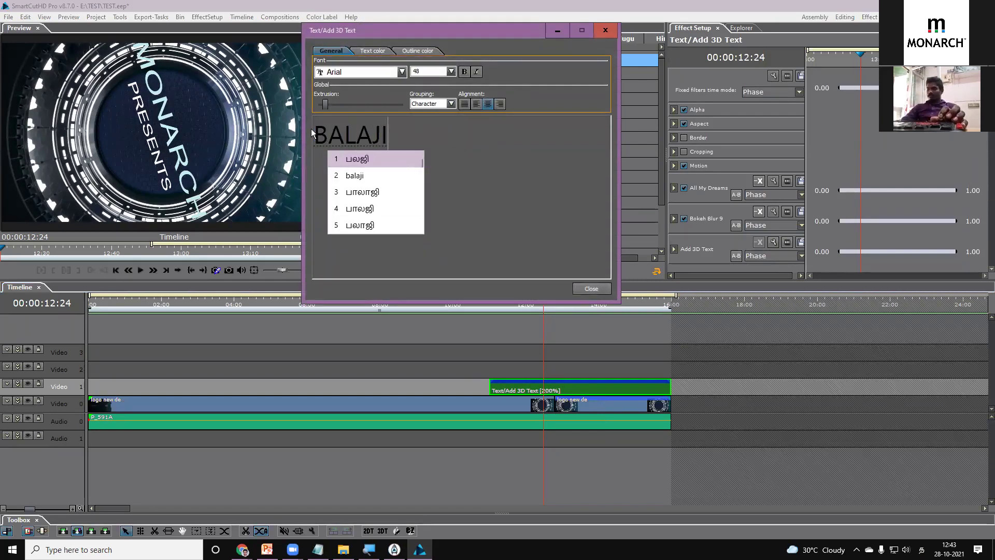
pyautogui.click(391, 160)
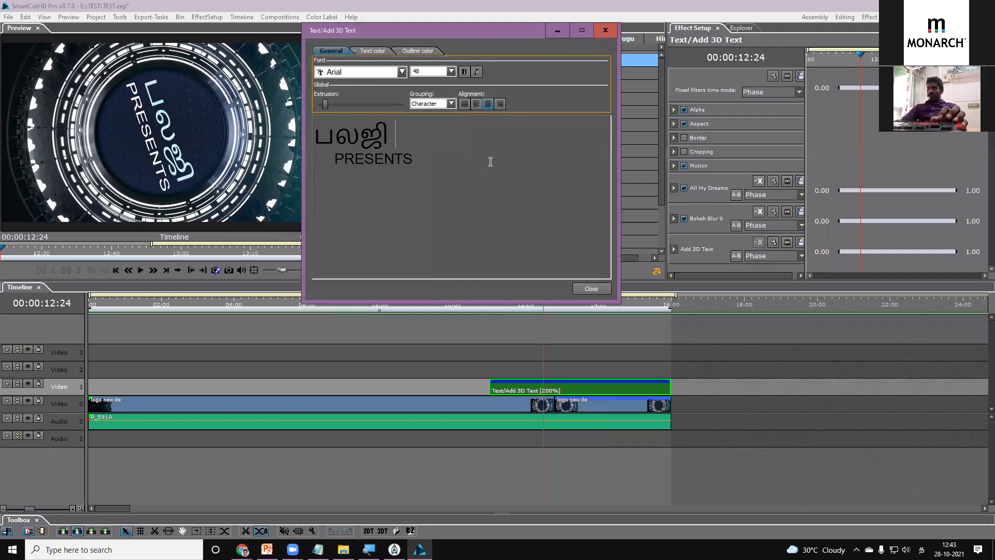
# Remove the leading spaces before PRESENTS, set that line's font size to 24, and close the text editor.
pyautogui.click(325, 157)
pyautogui.press('BackSpace')
pyautogui.press('BackSpace')
pyautogui.press('BackSpace')
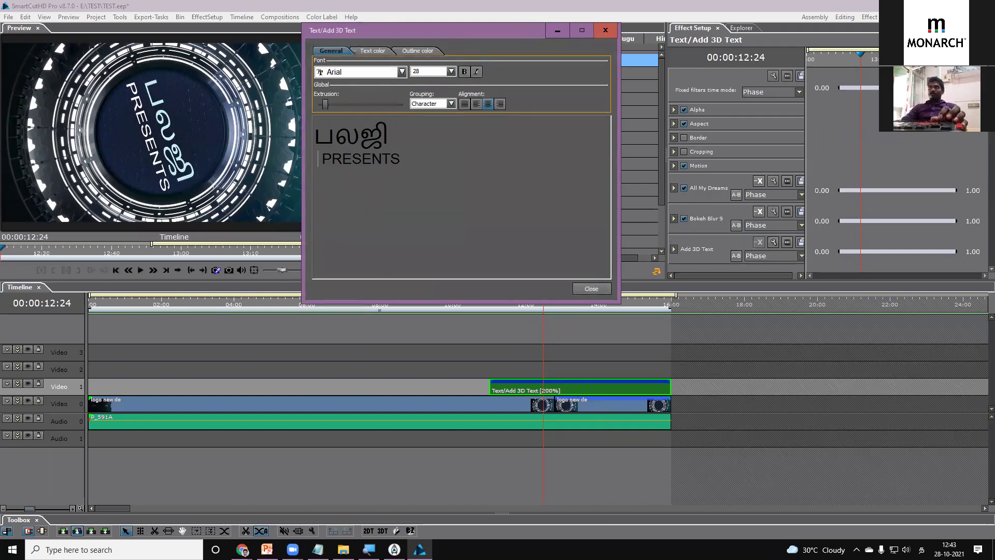
pyautogui.press('BackSpace')
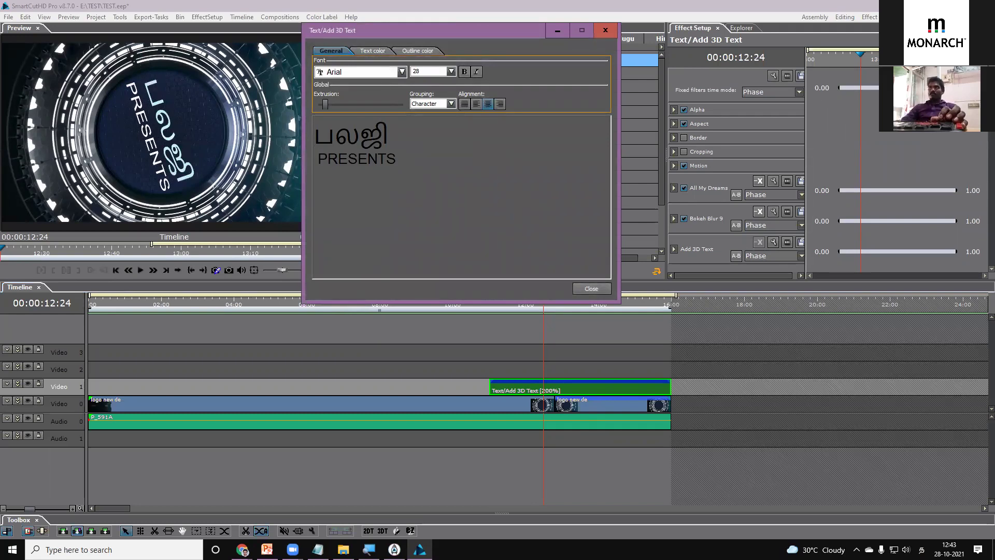
pyautogui.keyDown('shift'); pyautogui.click(409, 163); pyautogui.keyUp('shift')
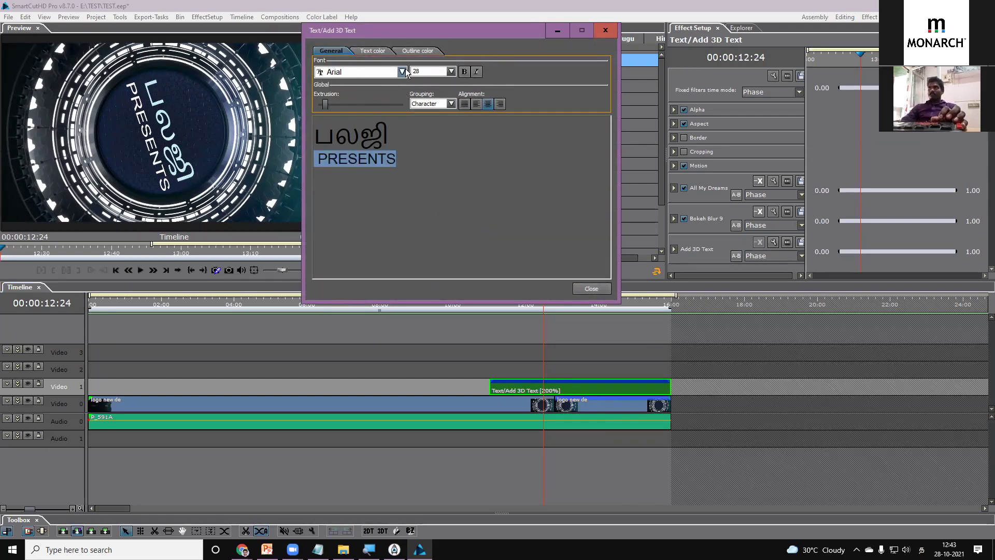
pyautogui.click(451, 72)
pyautogui.click(424, 149)
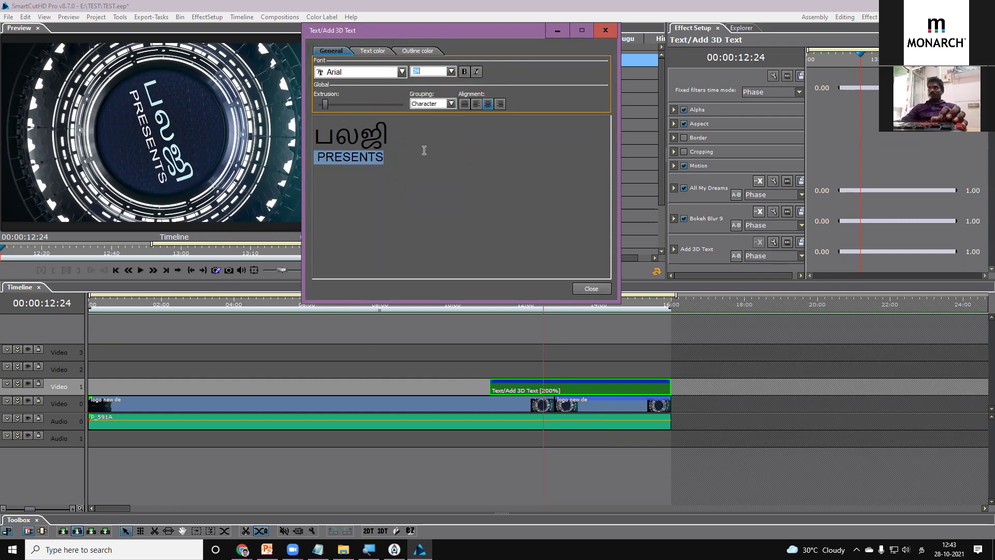
pyautogui.click(592, 289)
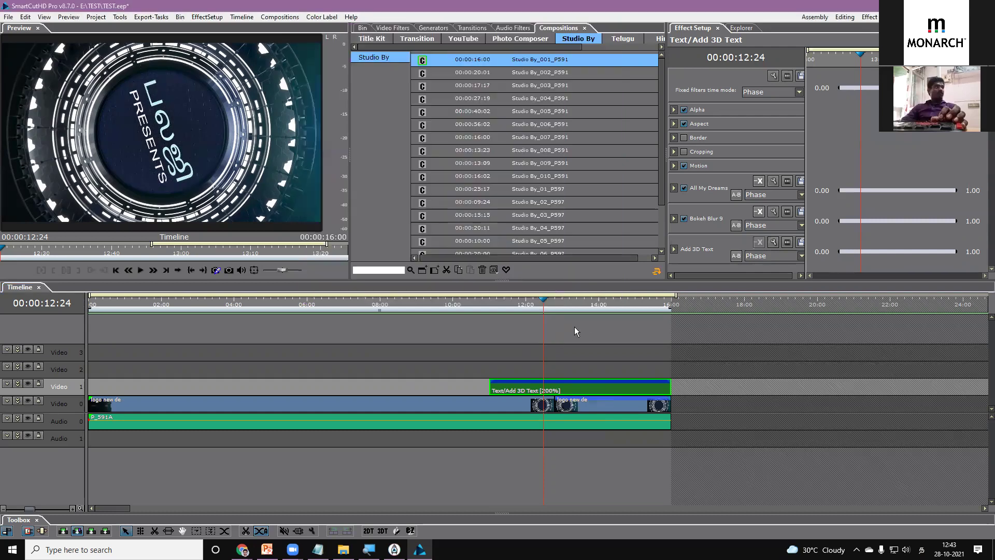
# Play the timeline from a little before the edited 3D title to check its animation.
pyautogui.click(511, 302)
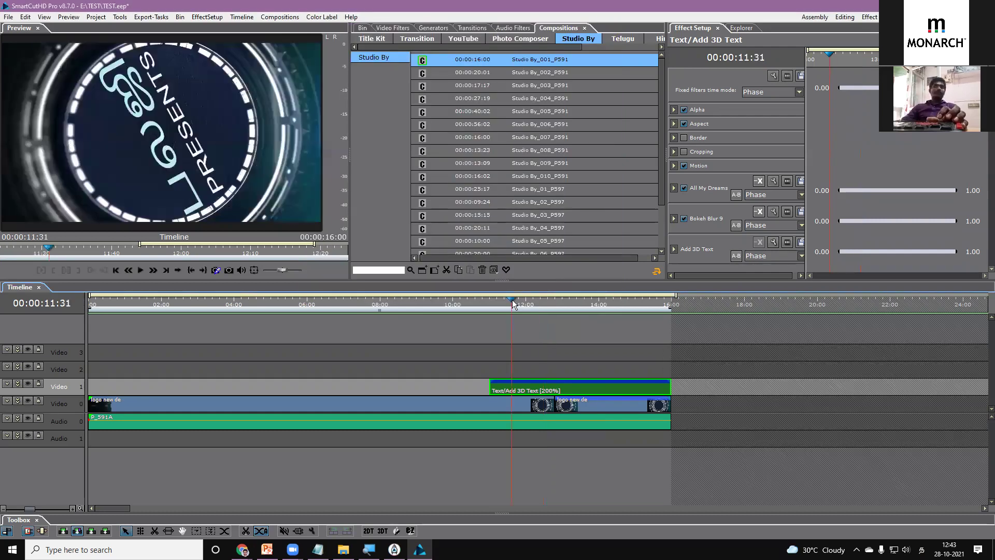
pyautogui.click(436, 306)
pyautogui.press('space')
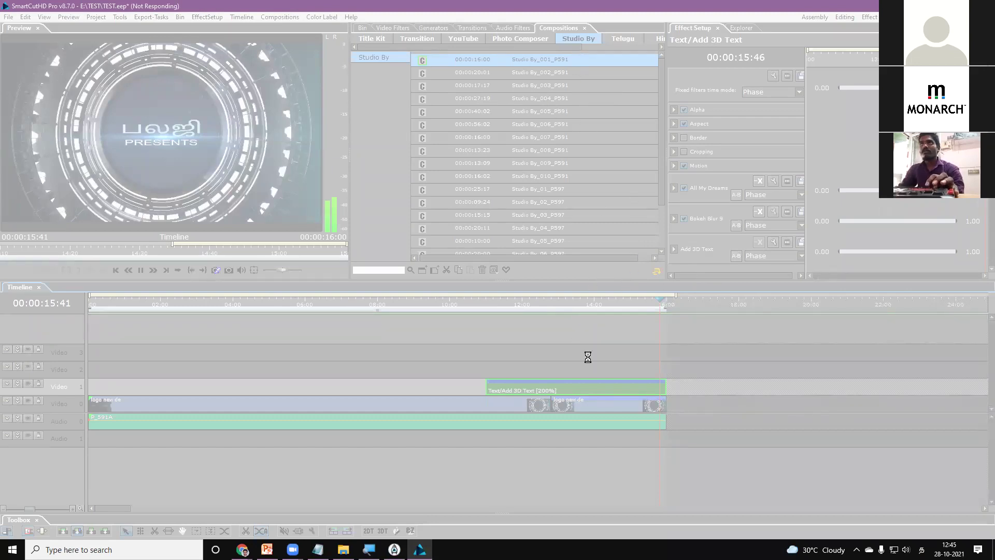
# Switch to Task Manager, end the unresponsive SmartCut HD Pro task, and close Task Manager.
pyautogui.rightClick(625, 550)
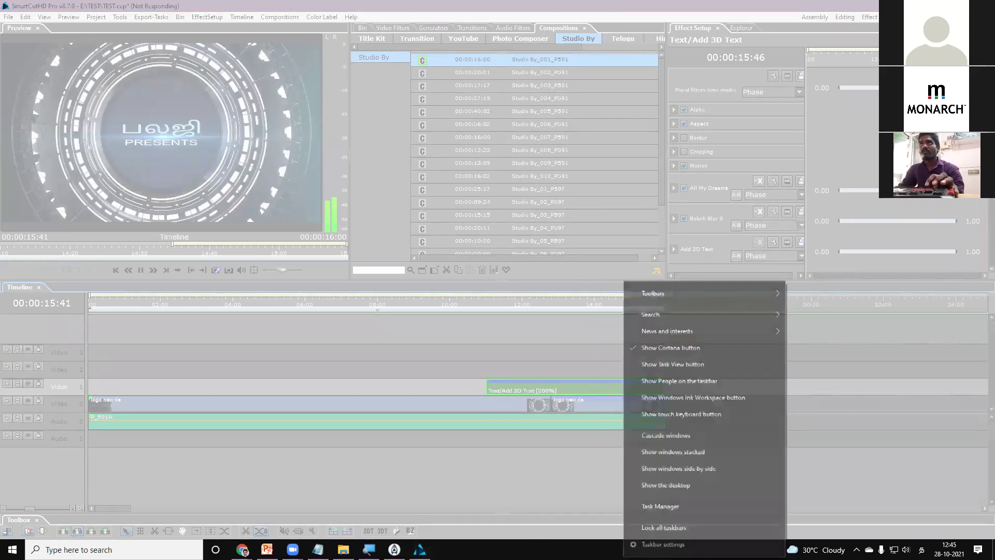
pyautogui.click(694, 506)
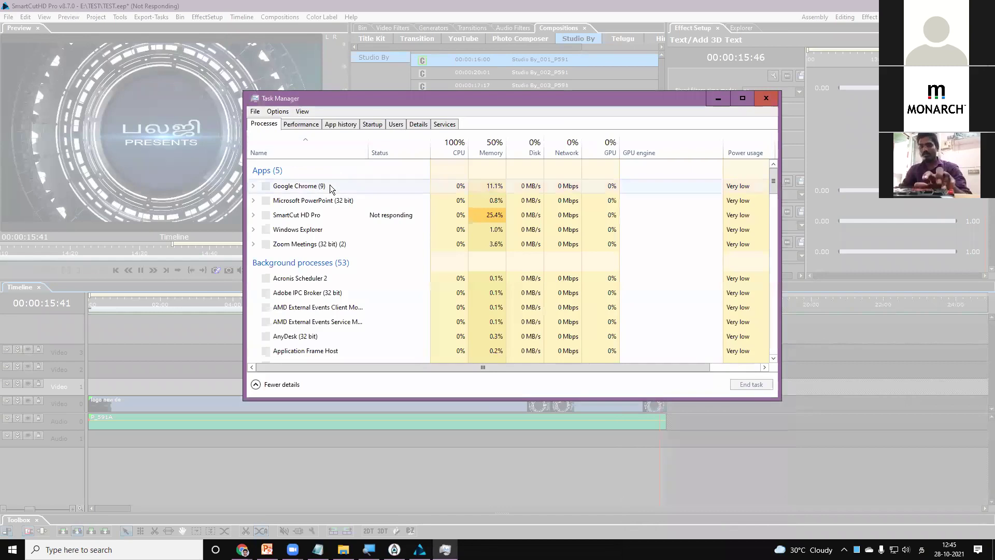
pyautogui.click(341, 244)
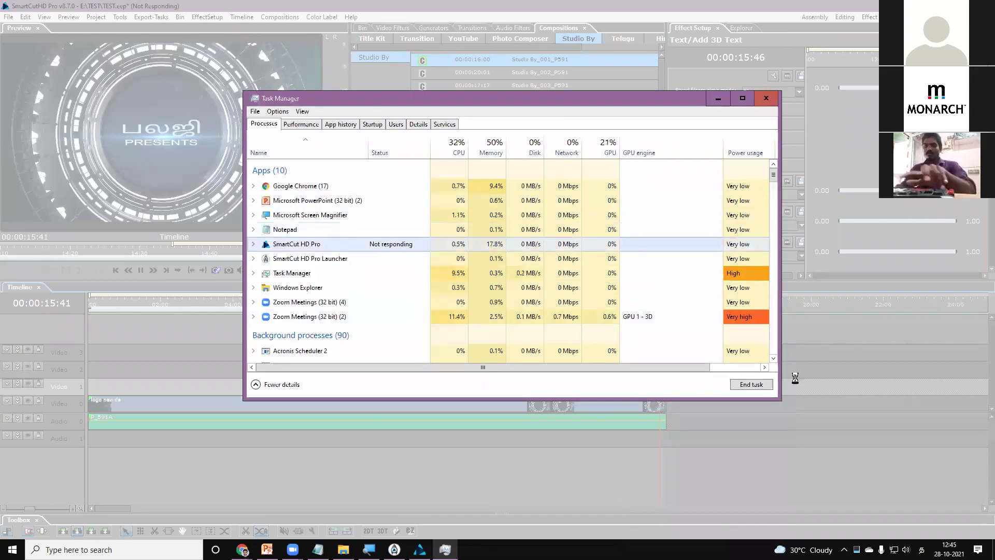
pyautogui.click(751, 384)
pyautogui.click(762, 97)
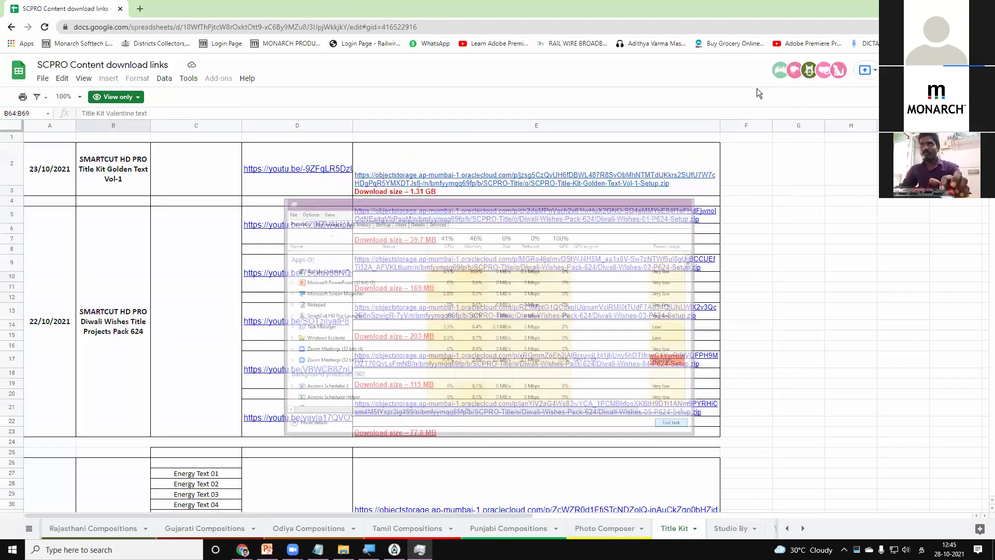
# Relaunch SmartCutHD Pro from the desktop launcher, dismiss the startup notice, and reopen the recent TEST project.
pyautogui.press('super+d')
pyautogui.rightClick(592, 57)
pyautogui.click(562, 96)
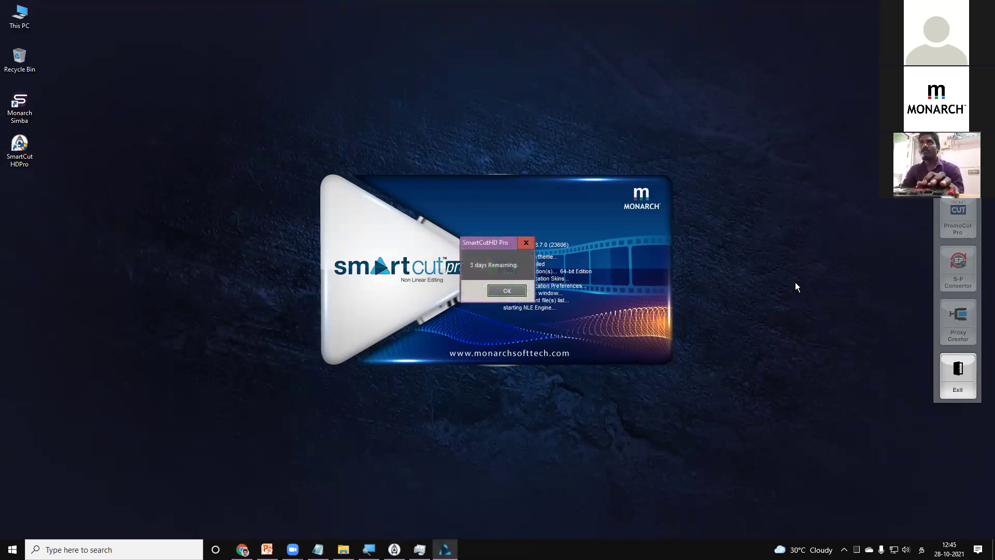
pyautogui.press('Return')
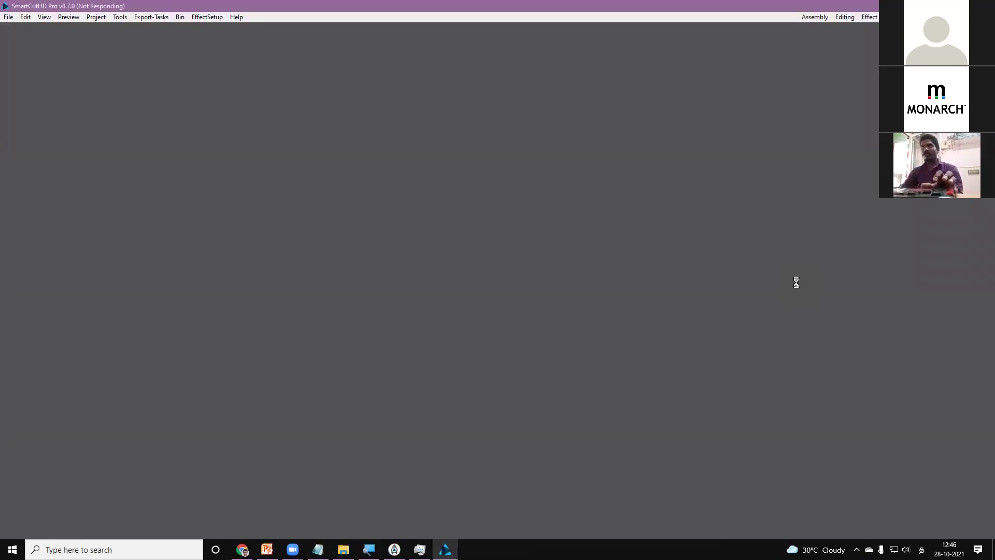
pyautogui.doubleClick(384, 215)
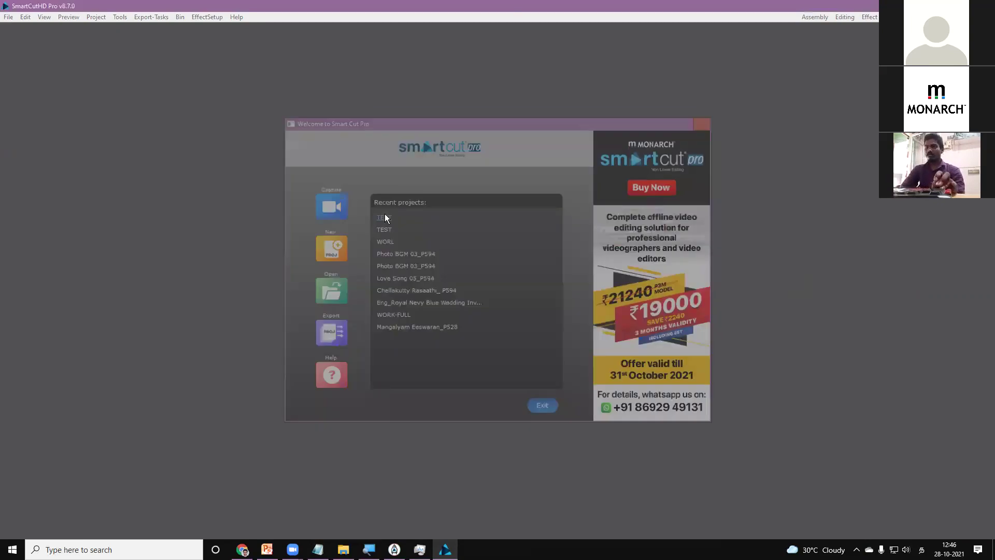
pyautogui.click(513, 306)
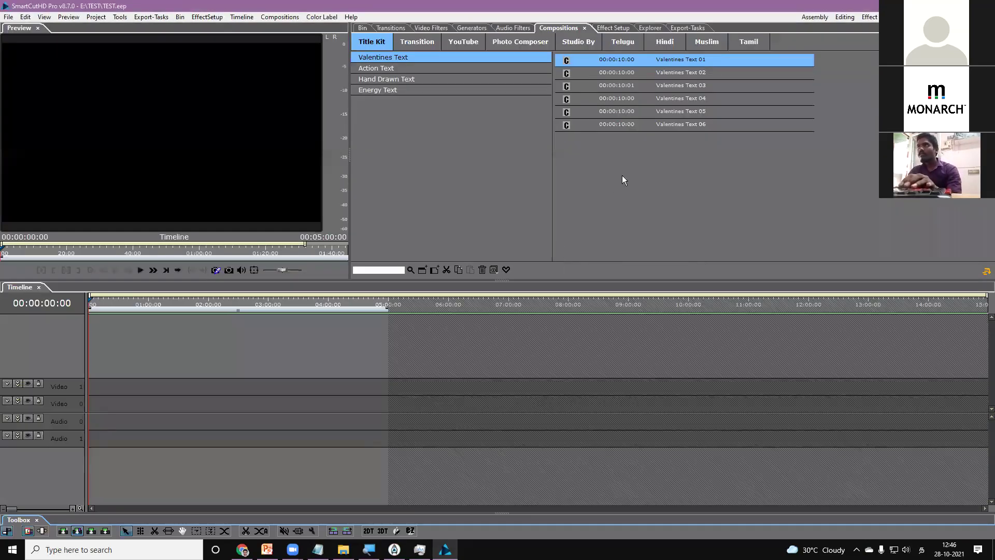
# Browse the Studio By, Tamil (including Evening Function_Nalangu), Photo Composer, YouTube and Transition composition categories.
pyautogui.click(577, 43)
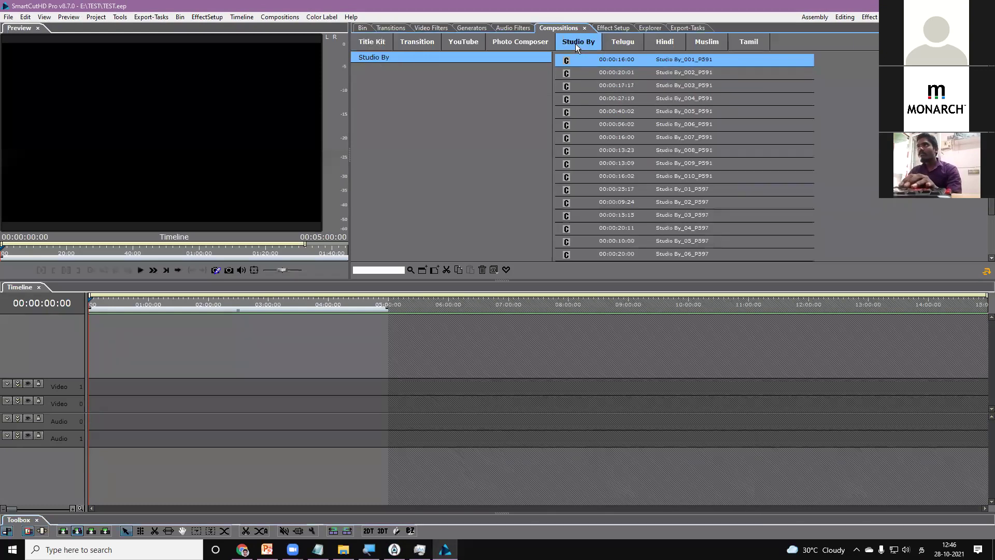
pyautogui.click(746, 42)
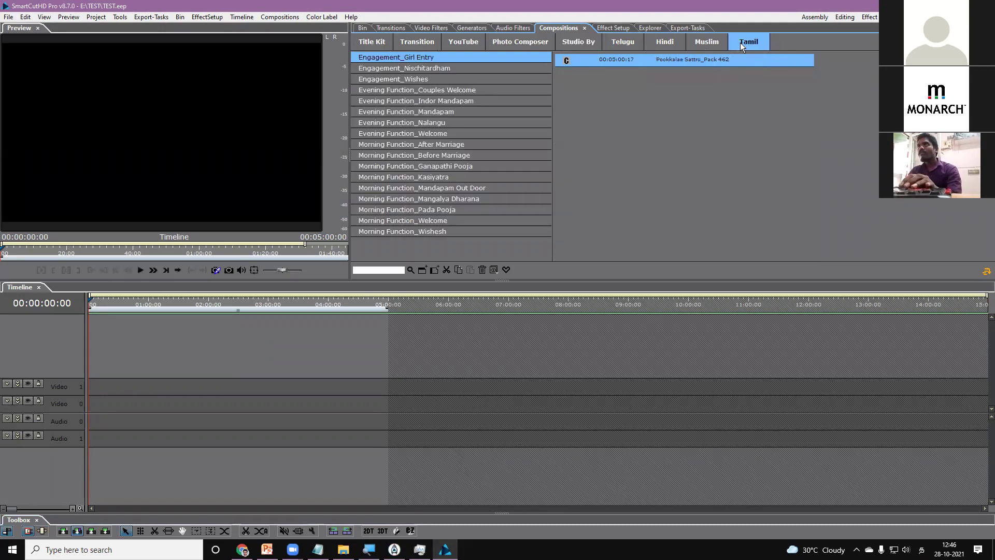
pyautogui.click(458, 125)
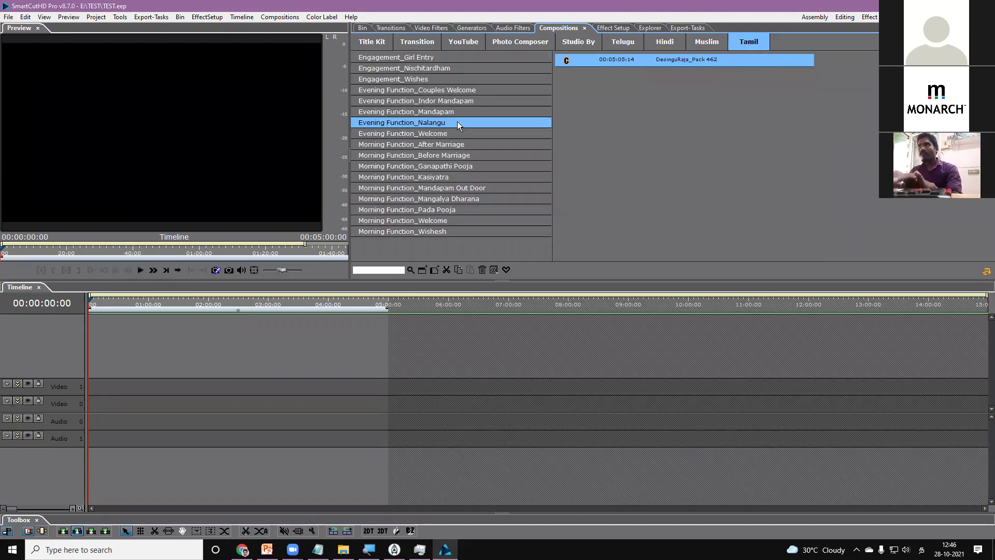
pyautogui.click(578, 43)
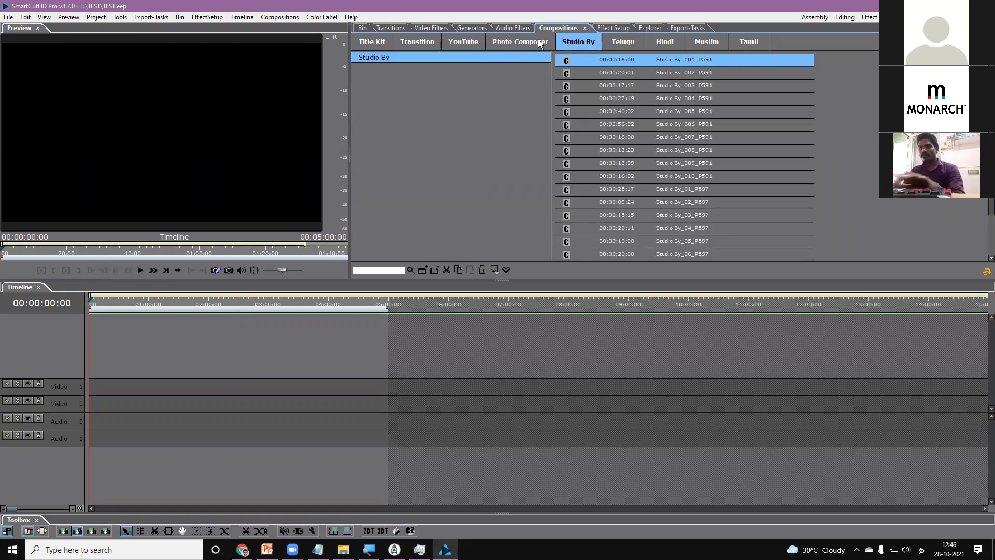
pyautogui.click(519, 43)
pyautogui.click(456, 44)
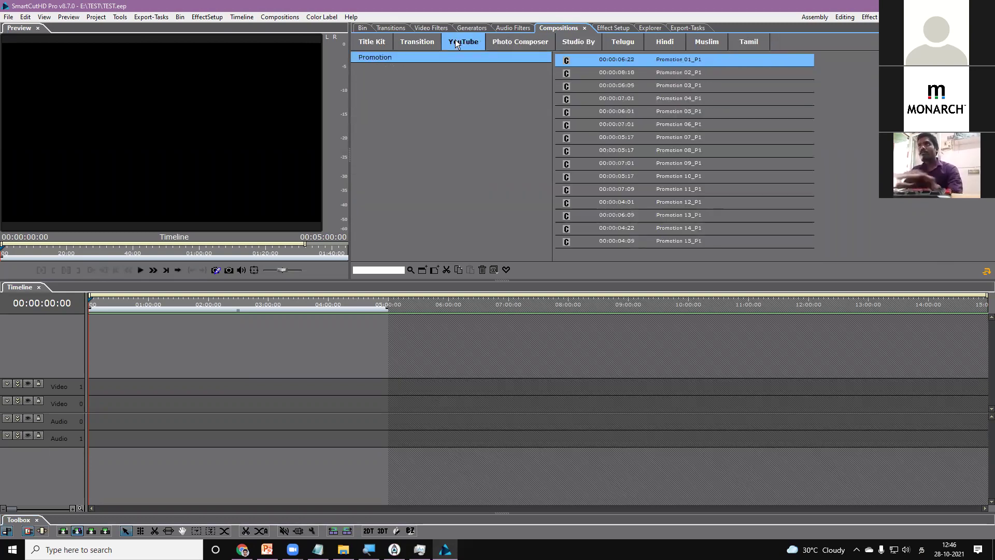
pyautogui.click(417, 42)
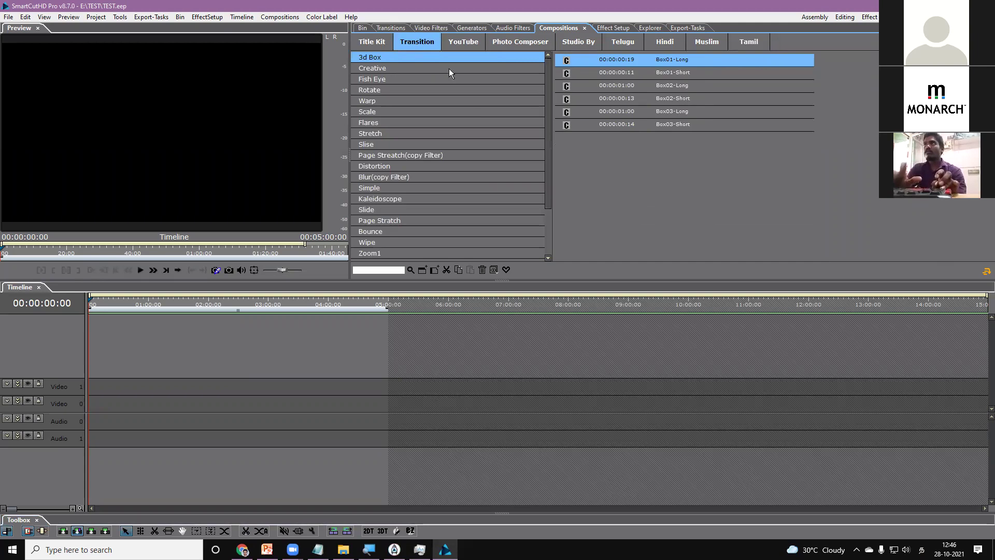
# Switch the keyboard input language to English (India) and show the Title Kit compositions.
pyautogui.click(922, 549)
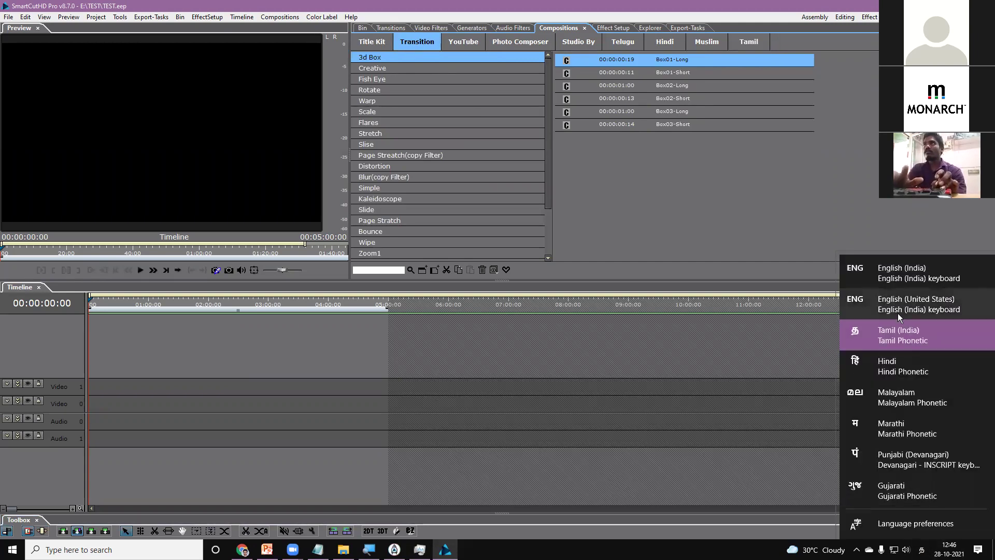
pyautogui.click(899, 283)
pyautogui.click(364, 47)
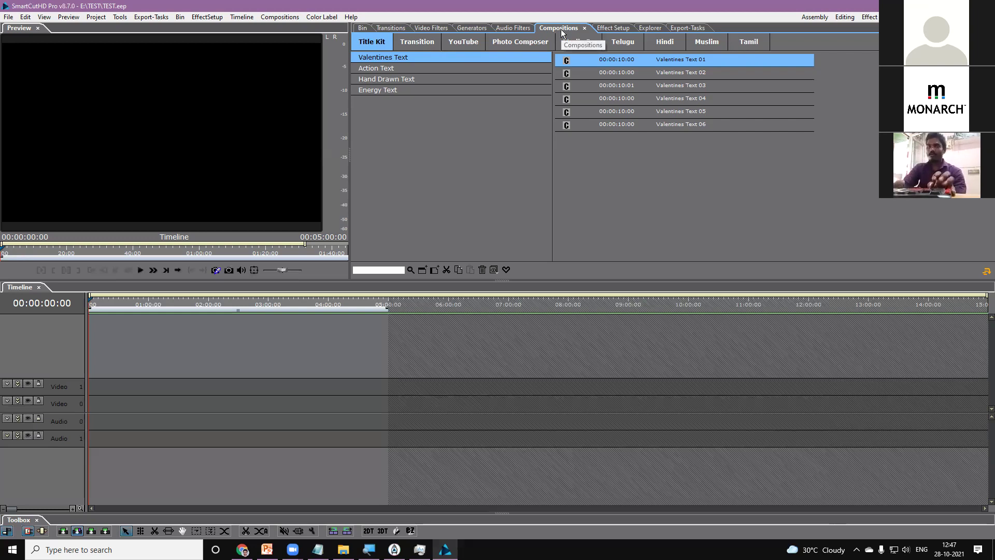
# Play the Flares07 composition from the Flares category of the Transition compositions in the preview.
pyautogui.click(406, 40)
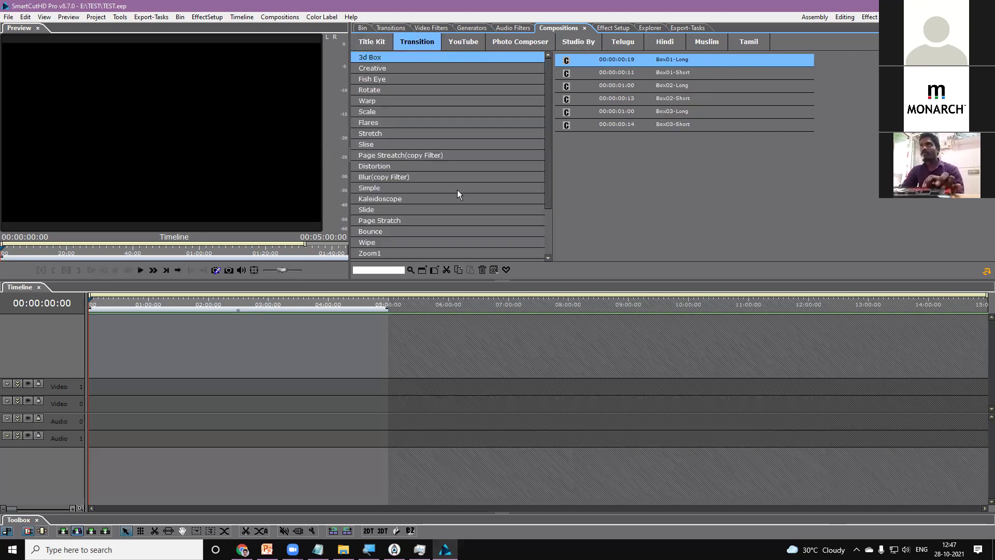
pyautogui.click(381, 130)
pyautogui.click(385, 125)
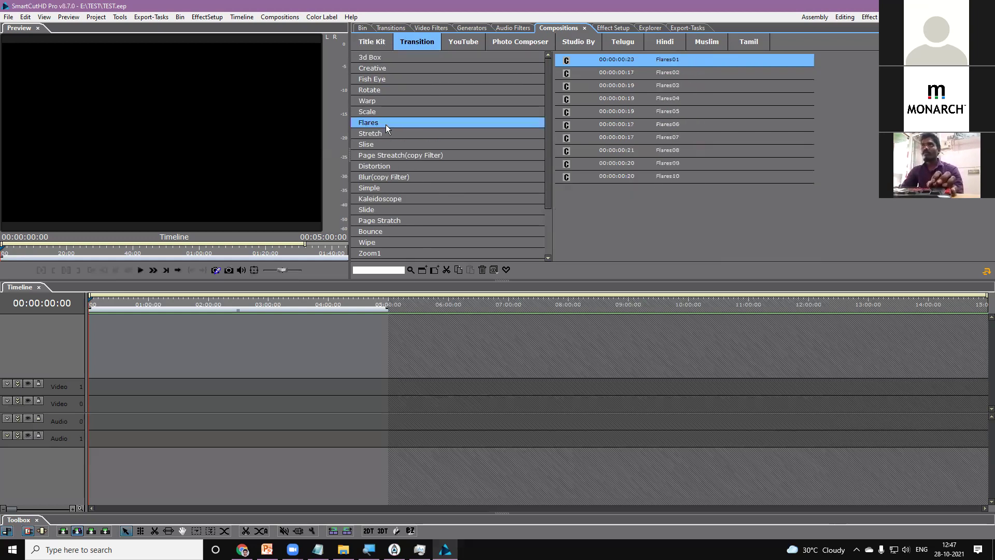
pyautogui.click(570, 132)
pyautogui.click(141, 270)
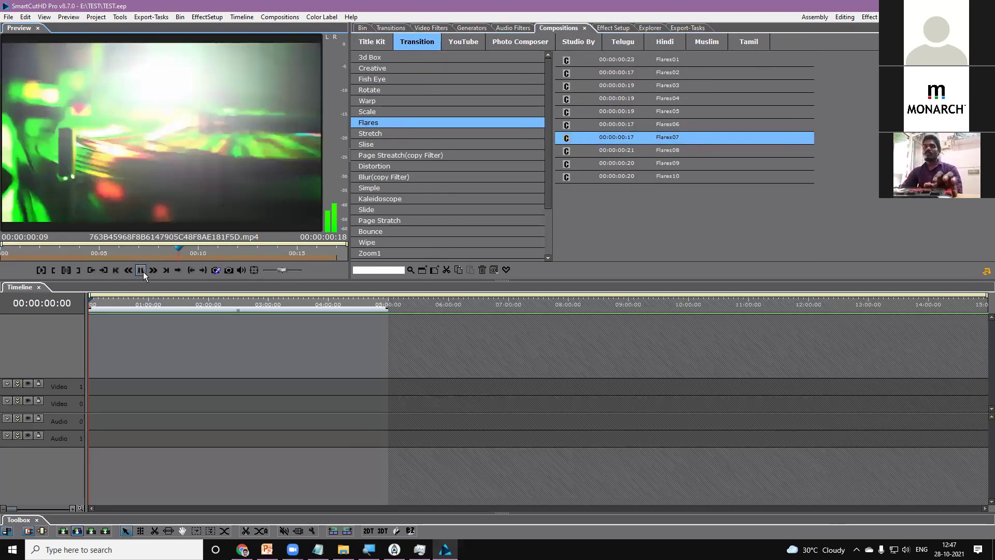
# Import the clips 1I4A0853 and 1I4A0855 from the Pre-Wedding-Baroda folder into the Test bin.
pyautogui.click(358, 27)
pyautogui.rightClick(500, 115)
pyautogui.click(534, 125)
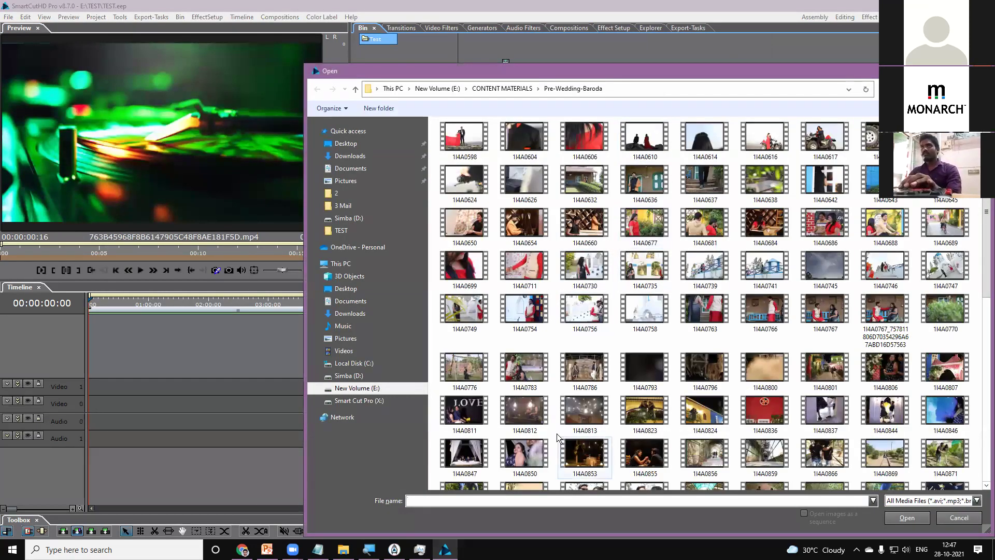
pyautogui.click(572, 442)
pyautogui.scroll(-5, 590, 394)
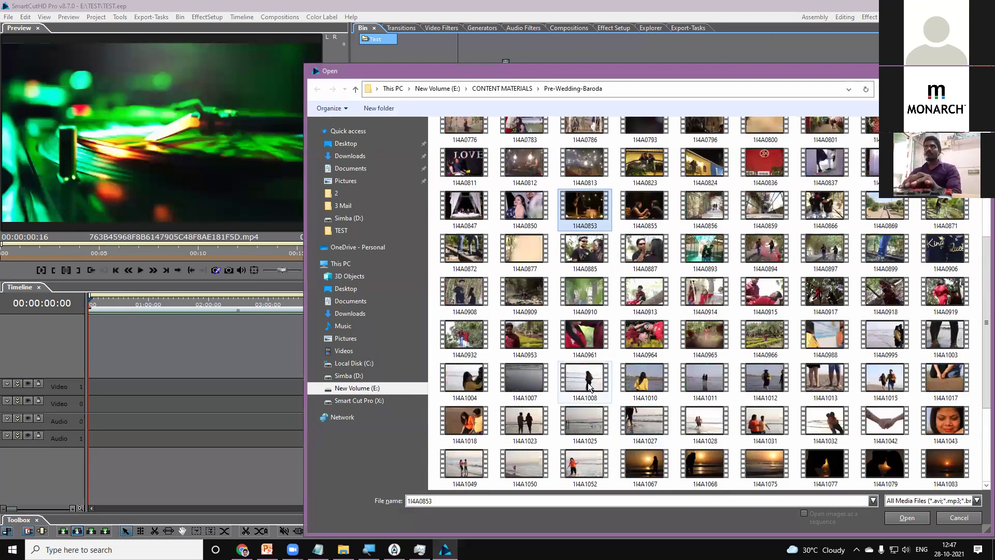
pyautogui.click(640, 296)
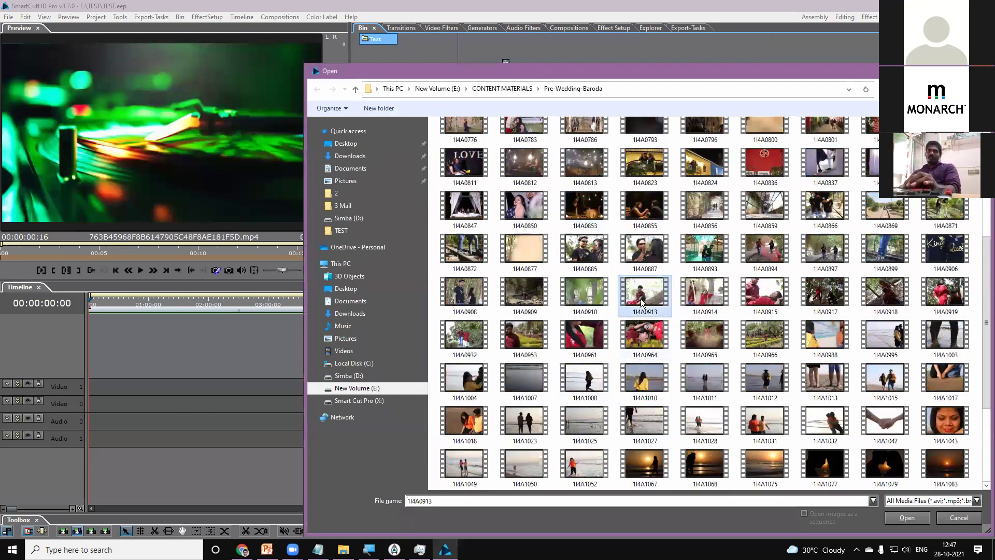
pyautogui.click(651, 253)
pyautogui.click(642, 210)
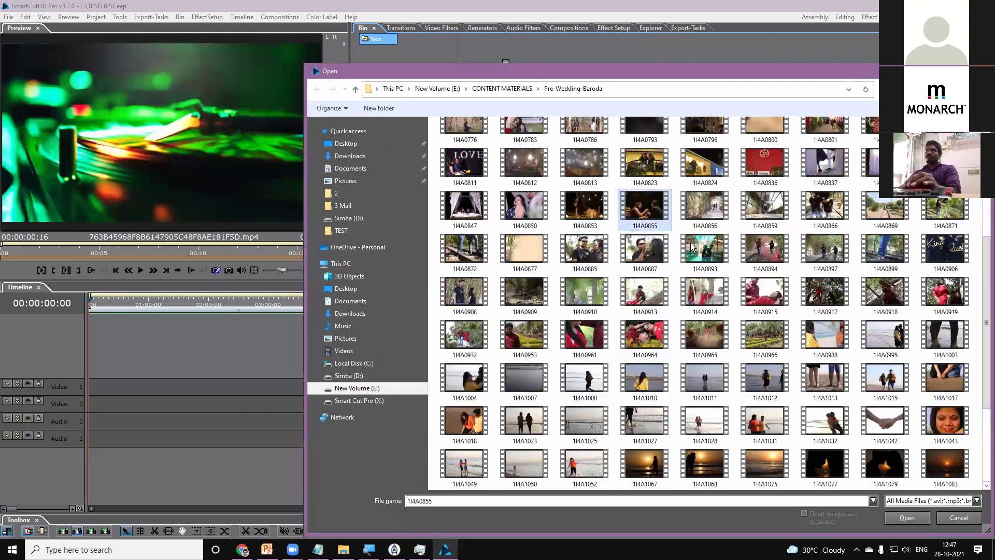
pyautogui.keyDown('ctrl'); pyautogui.click(587, 222); pyautogui.keyUp('ctrl')
pyautogui.click(906, 517)
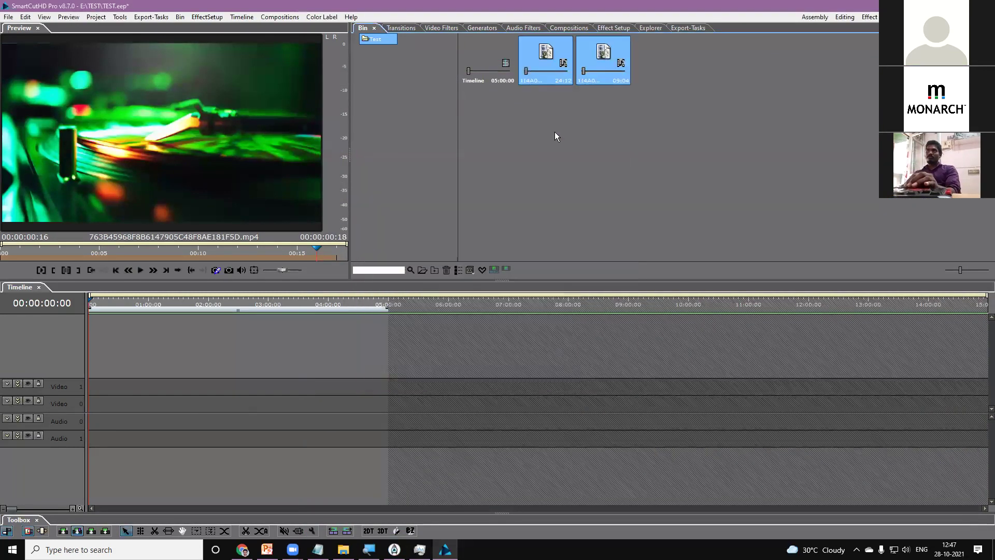
# Mark a short range of clip 1I4A0853, place it at the start of track Video 0, and answer the project settings prompt.
pyautogui.moveTo(68, 247); pyautogui.dragTo(195, 249)
pyautogui.click(57, 271)
pyautogui.click(78, 270)
pyautogui.moveTo(153, 212)
pyautogui.mouseDown()
pyautogui.moveTo(77, 420)
pyautogui.moveTo(72, 407)
pyautogui.moveTo(91, 434)
pyautogui.moveTo(90, 406)
pyautogui.mouseUp()
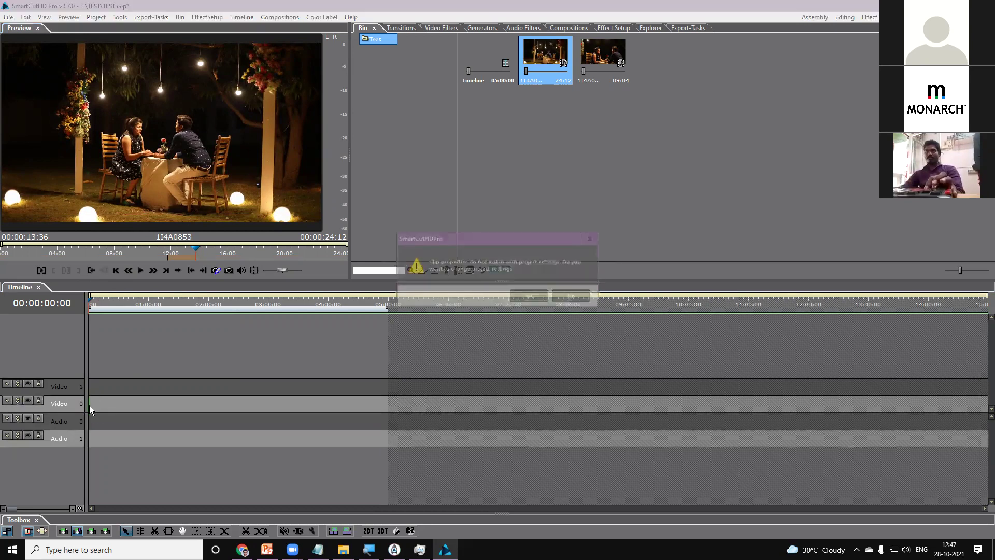
pyautogui.click(516, 297)
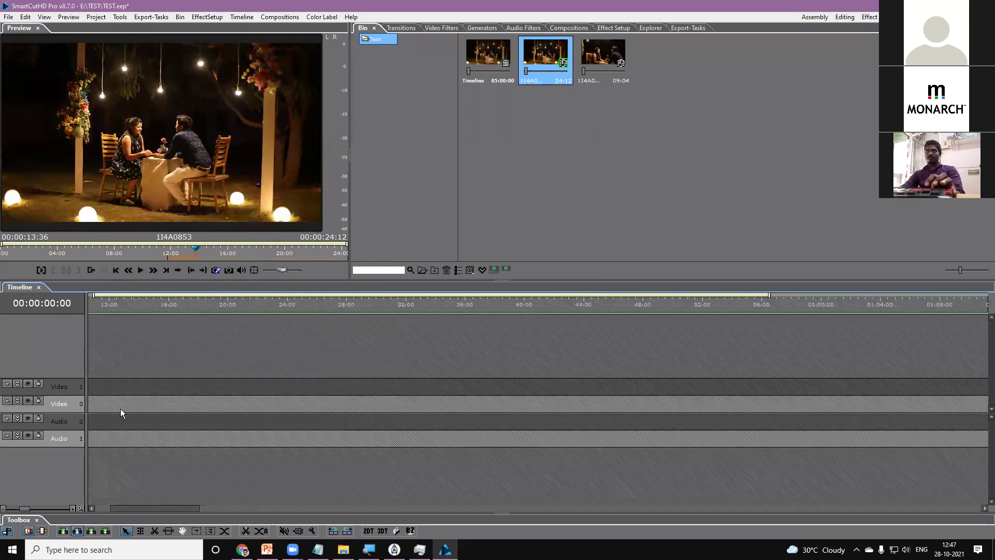
# Place clip 1I4A0855 directly after the first clip on Video 0 and trim its end to about 00:00:03:43.
pyautogui.click(106, 297)
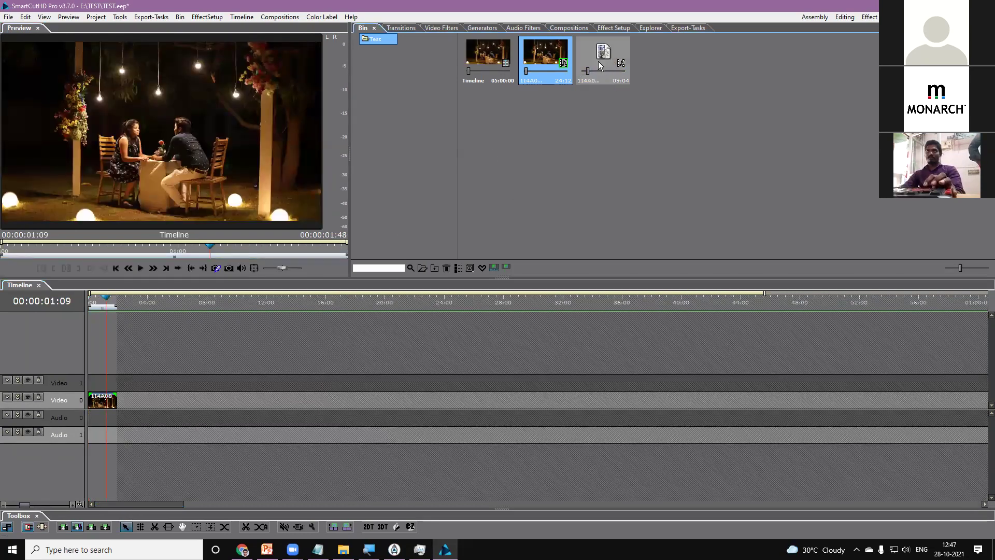
pyautogui.moveTo(601, 56); pyautogui.dragTo(200, 396)
pyautogui.moveTo(266, 395); pyautogui.dragTo(135, 397)
pyautogui.moveTo(106, 307); pyautogui.dragTo(177, 305)
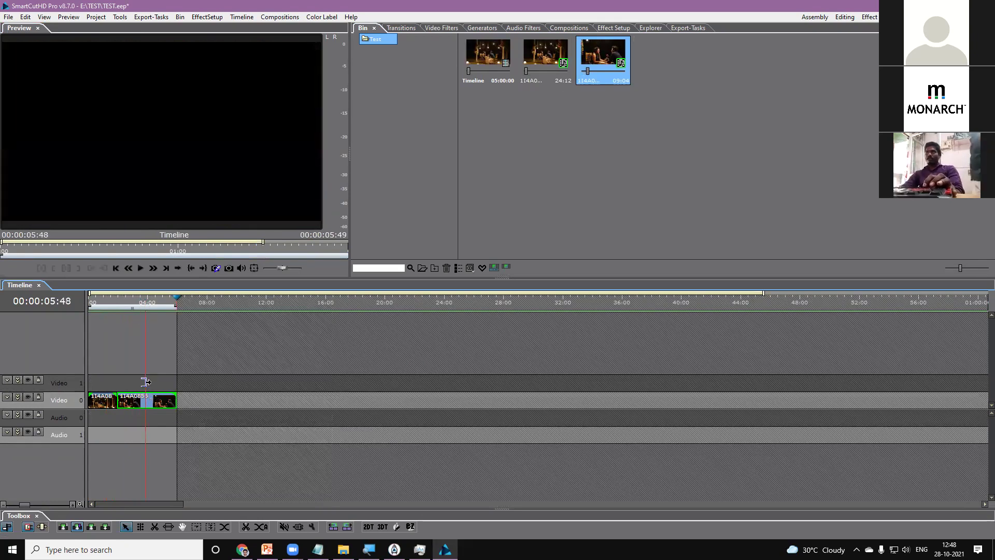
pyautogui.moveTo(146, 381); pyautogui.dragTo(145, 382)
# Check the cut between the two clips and add the Flares07 composition to the timeline there.
pyautogui.moveTo(129, 301); pyautogui.dragTo(119, 300)
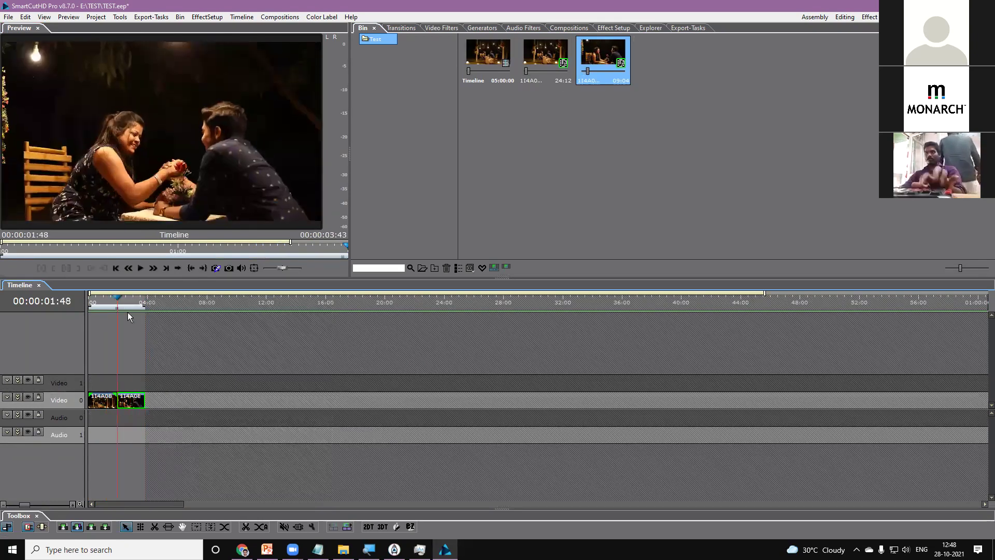
pyautogui.click(566, 30)
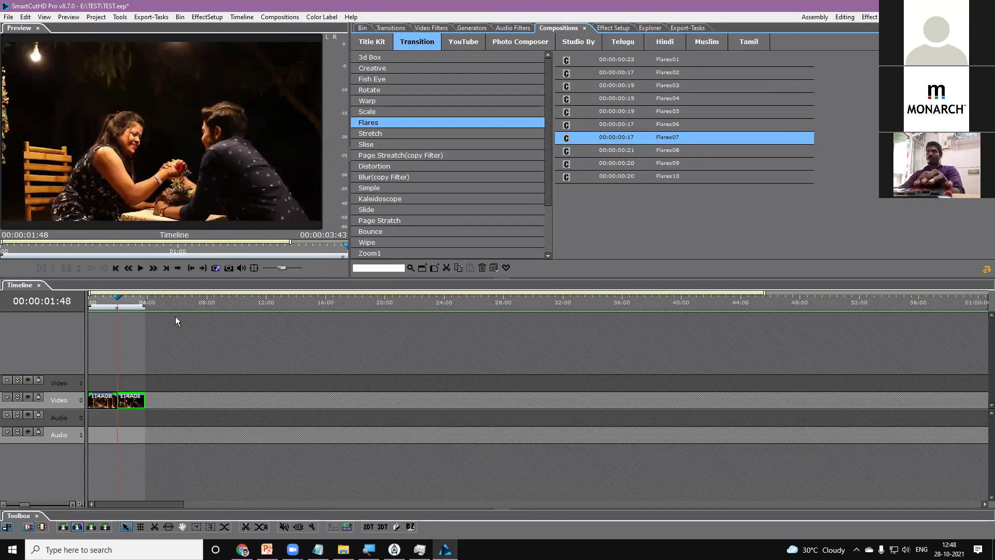
pyautogui.moveTo(116, 297); pyautogui.dragTo(113, 300)
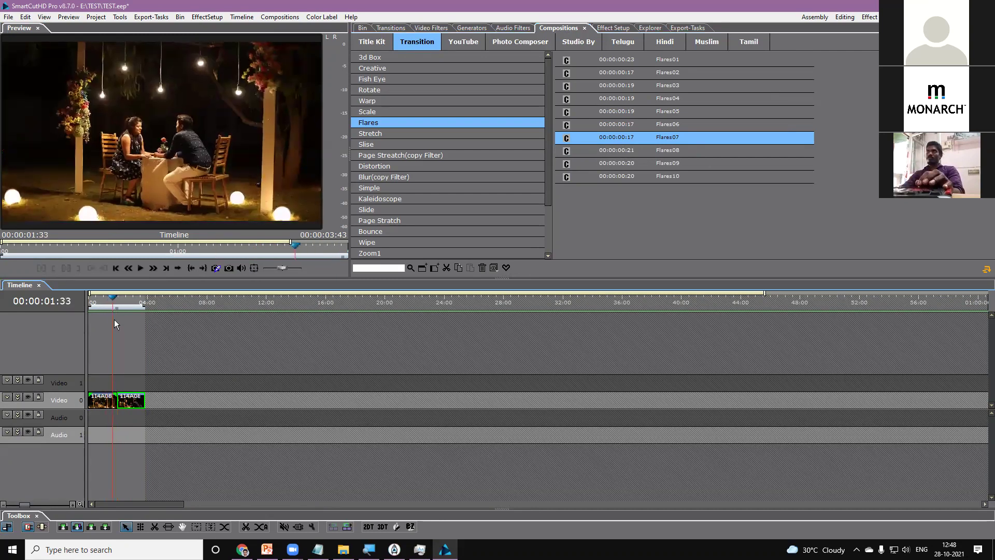
pyautogui.press('space')
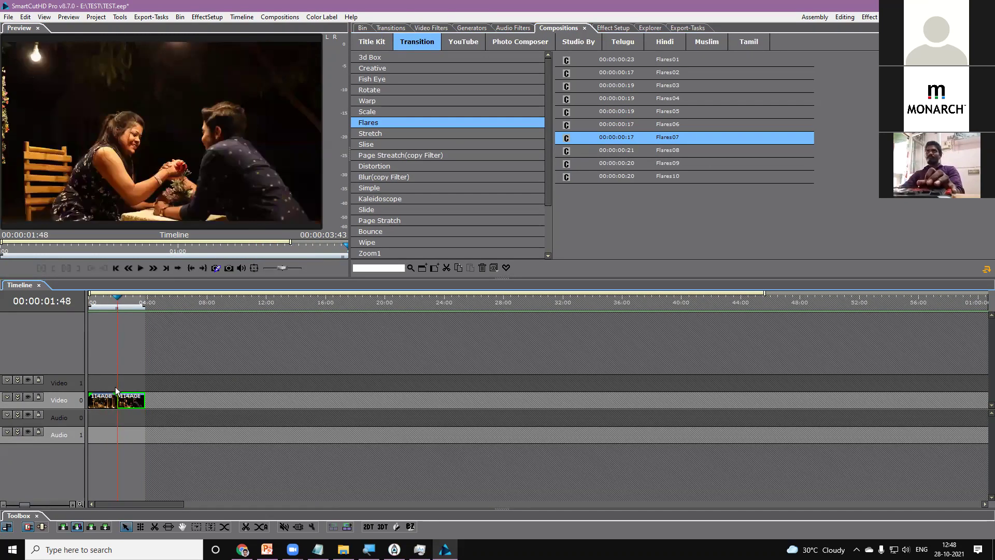
pyautogui.rightClick(674, 139)
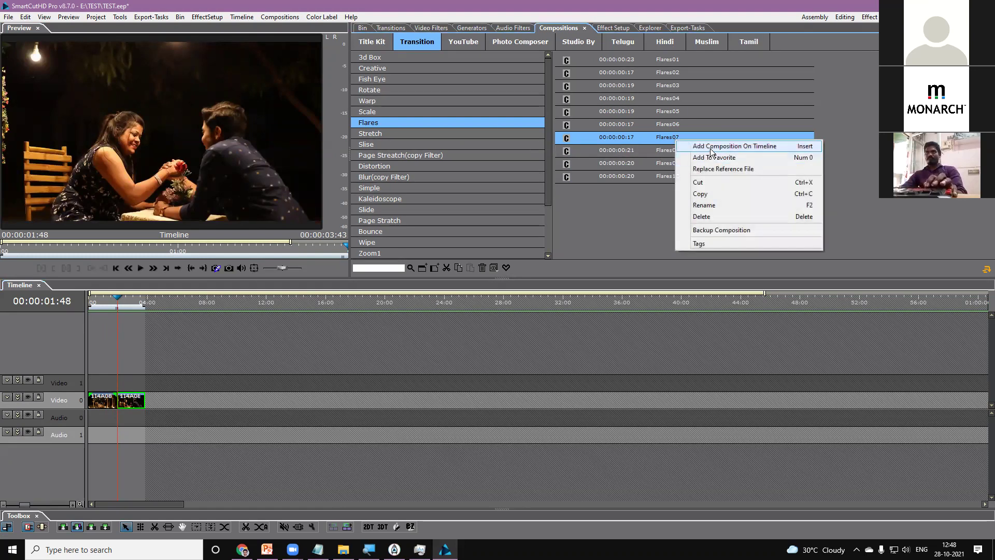
pyautogui.click(709, 147)
# Move the Flares07 composition earlier so it overlaps the cut, and expand Video 0 into its A, FX and B rows.
pyautogui.scroll(3, 138, 404)
pyautogui.moveTo(109, 506); pyautogui.dragTo(95, 503)
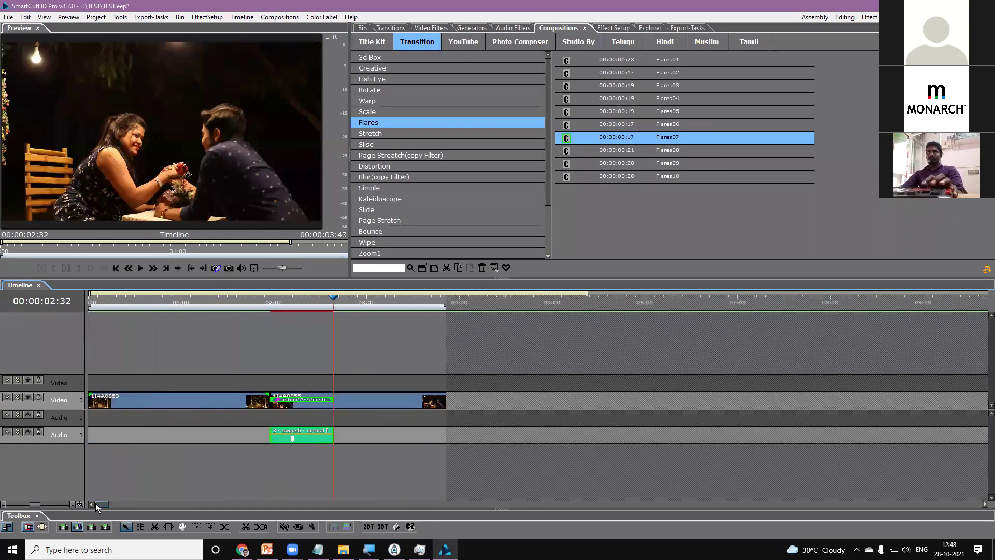
pyautogui.moveTo(308, 439); pyautogui.dragTo(280, 438)
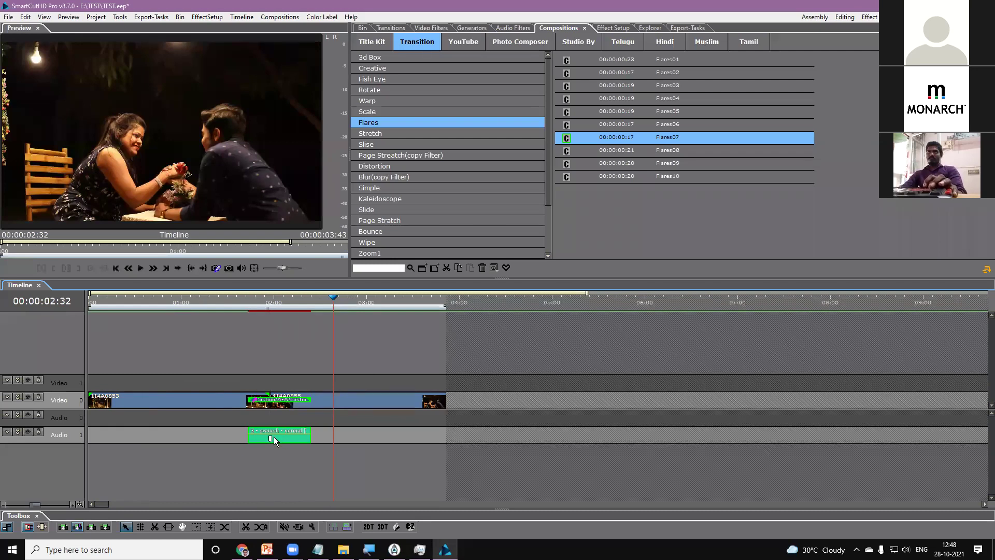
pyautogui.moveTo(275, 305); pyautogui.dragTo(269, 303)
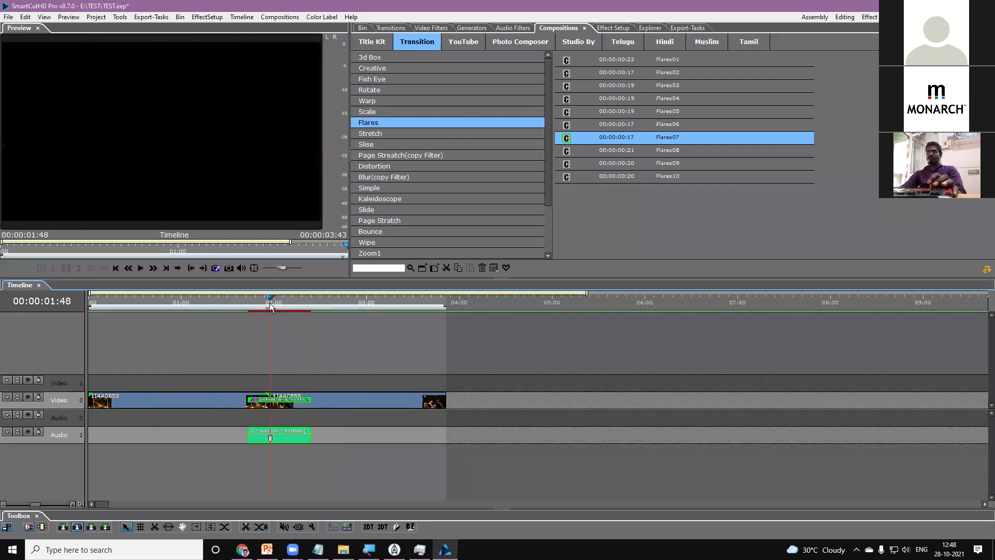
pyautogui.click(17, 396)
pyautogui.click(328, 413)
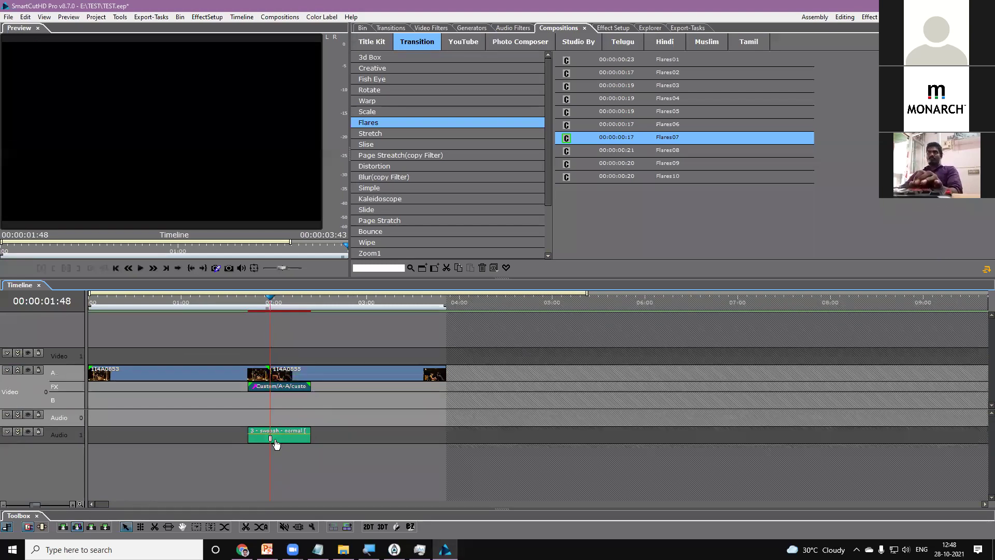
# Try the Flares07 transition on Video 1 with its sound on Audio 0, and return both to FX and Audio 1.
pyautogui.moveTo(276, 437); pyautogui.dragTo(277, 420)
pyautogui.moveTo(251, 306); pyautogui.dragTo(261, 307)
pyautogui.click(271, 357)
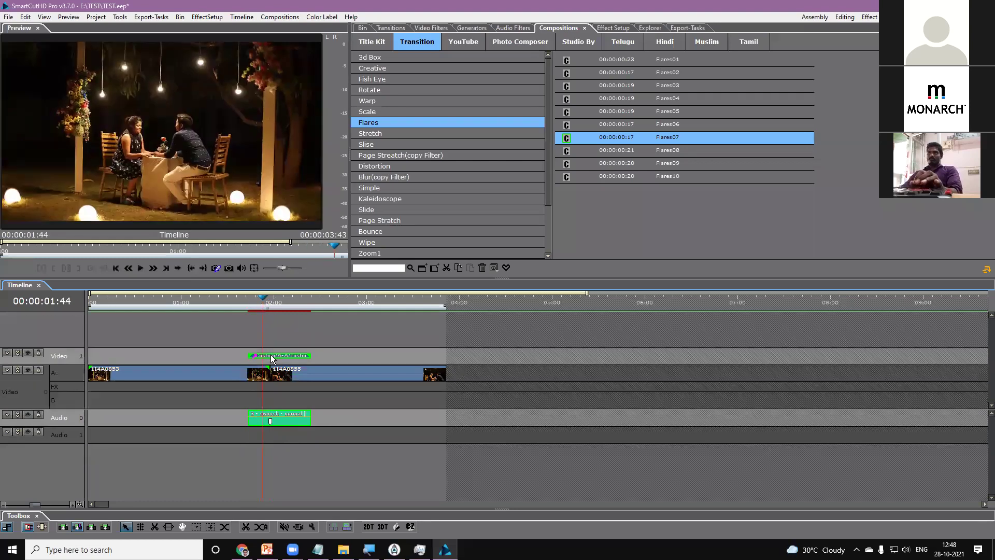
pyautogui.moveTo(272, 357); pyautogui.dragTo(287, 388)
pyautogui.click(293, 371)
pyautogui.click(280, 386)
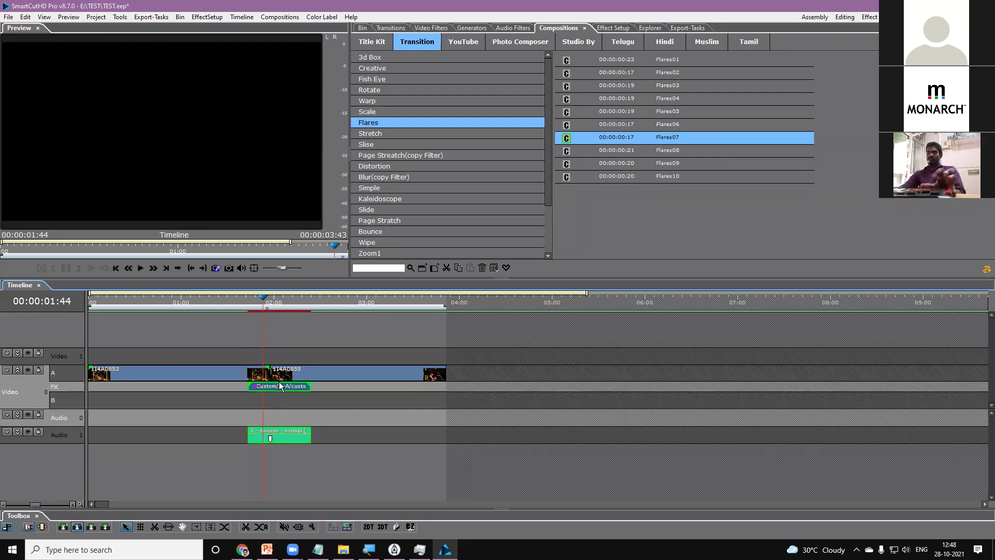
# Move clip 1I4A0855 to row B of Video 0 and align its start with the beginning of the Flares07 transition.
pyautogui.click(267, 304)
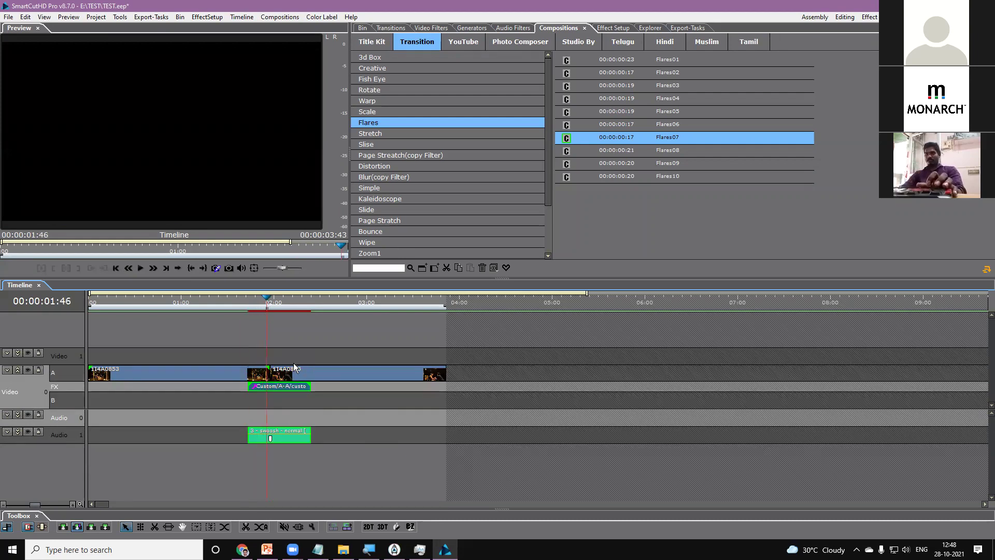
pyautogui.moveTo(294, 367); pyautogui.dragTo(301, 403)
pyautogui.click(253, 309)
pyautogui.moveTo(289, 404); pyautogui.dragTo(262, 399)
# Scrub and play the timeline across the Flares07 transition to check the change between both clips.
pyautogui.moveTo(245, 299); pyautogui.dragTo(295, 320)
pyautogui.click(176, 309)
pyautogui.press('space')
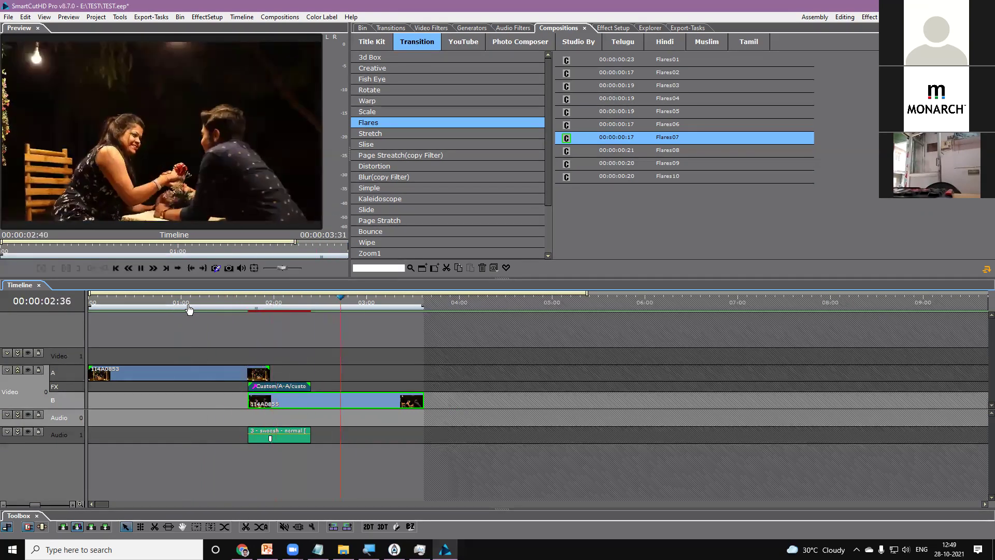
pyautogui.click(199, 303)
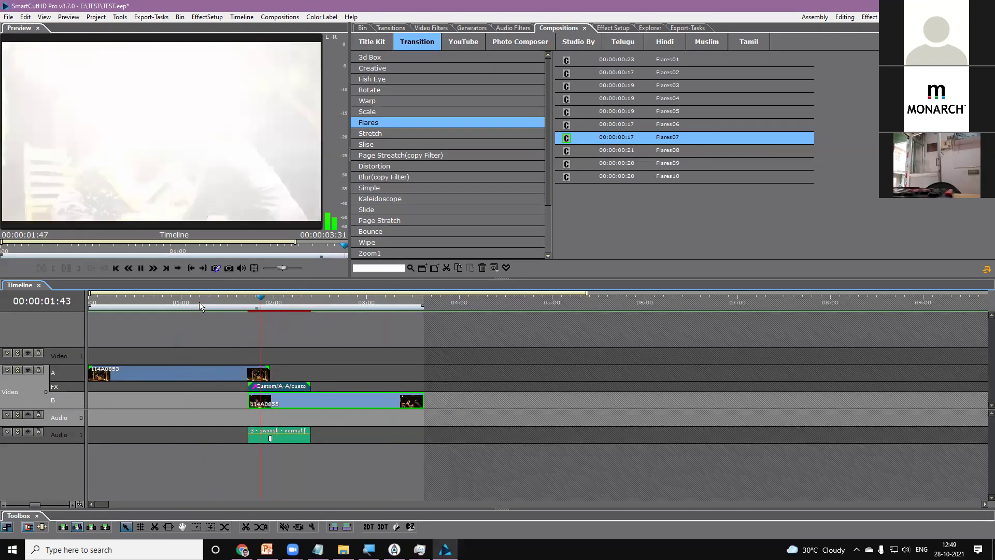
pyautogui.click(232, 305)
# Try starting the row B clip partway into the transition, play it, and move the clip back to the transition's start.
pyautogui.moveTo(271, 399); pyautogui.dragTo(294, 403)
pyautogui.click(242, 305)
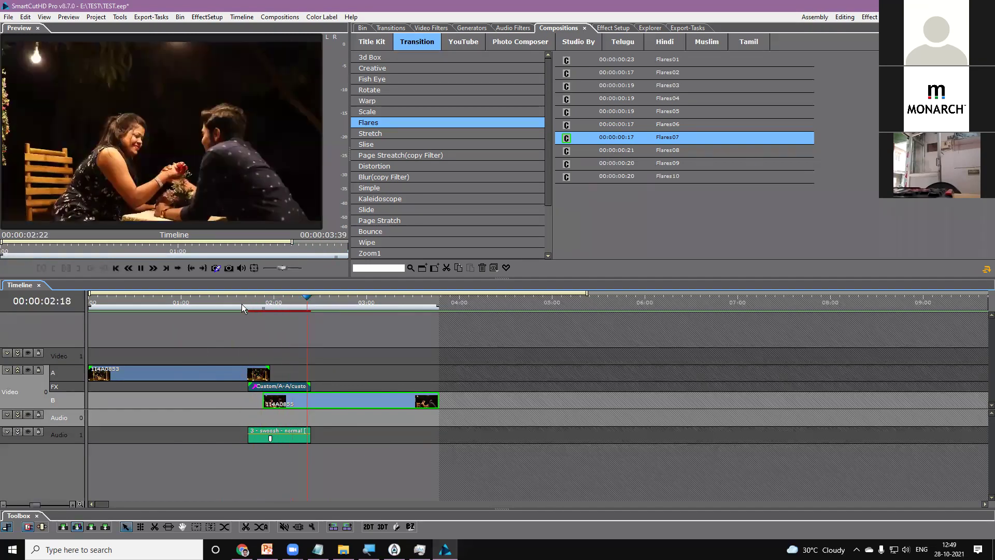
pyautogui.click(261, 306)
pyautogui.moveTo(278, 403); pyautogui.dragTo(262, 402)
# Replay the aligned Flares07 transition from just before its start at about 00:00:01:35.
pyautogui.click(245, 304)
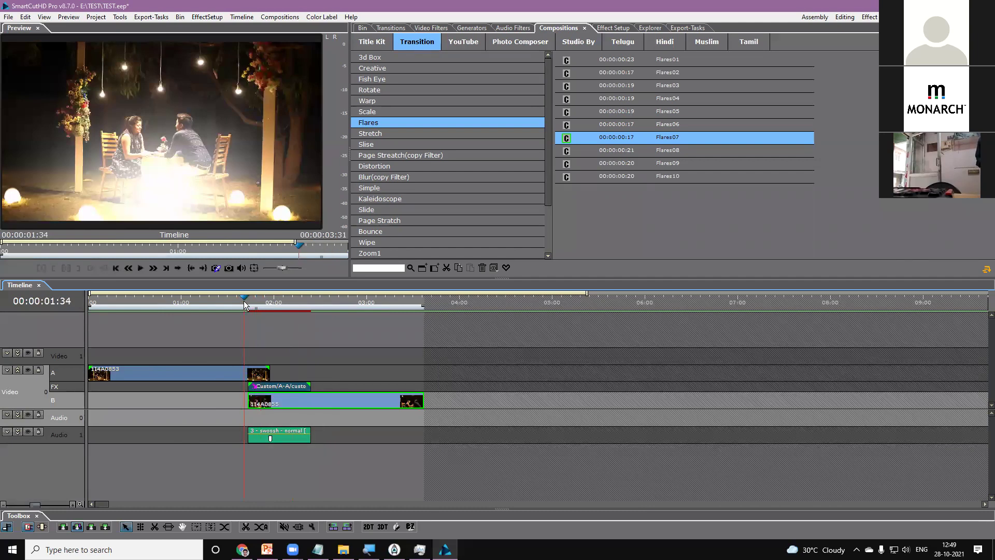
pyautogui.press('space')
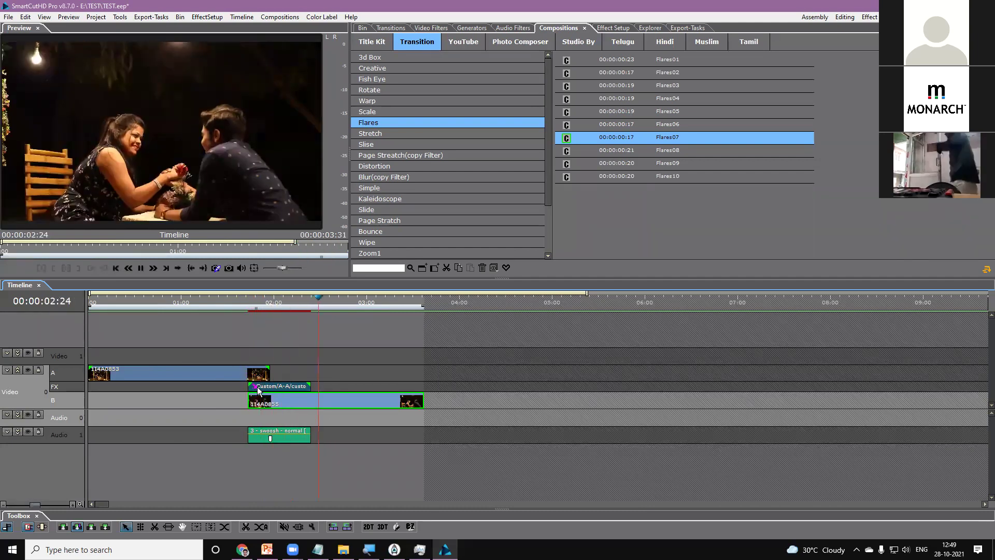
pyautogui.click(247, 300)
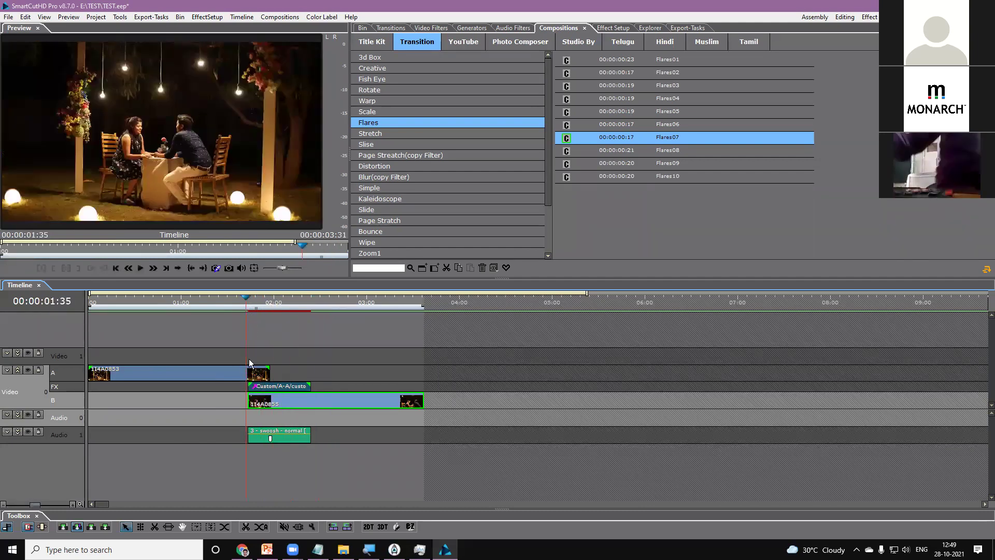
pyautogui.press('space')
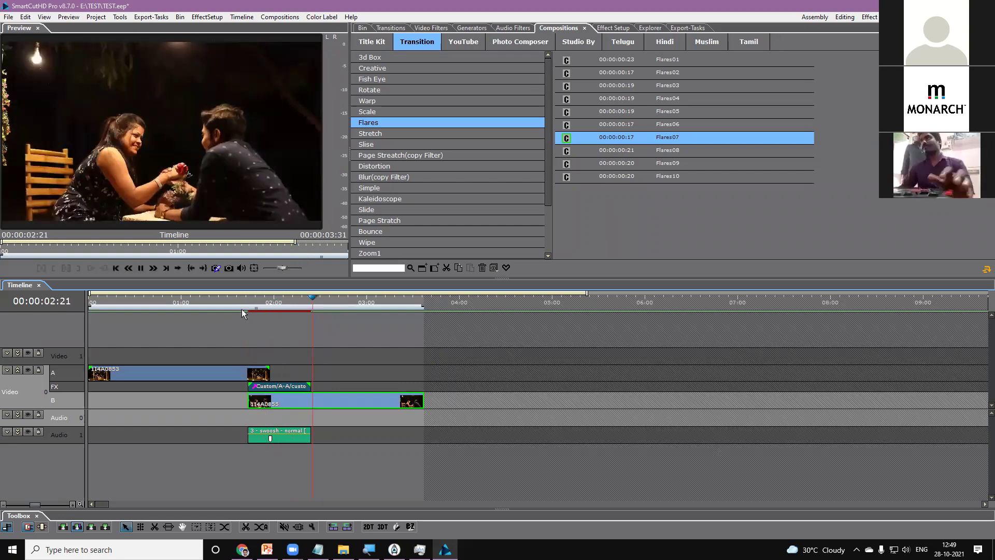
pyautogui.press('space')
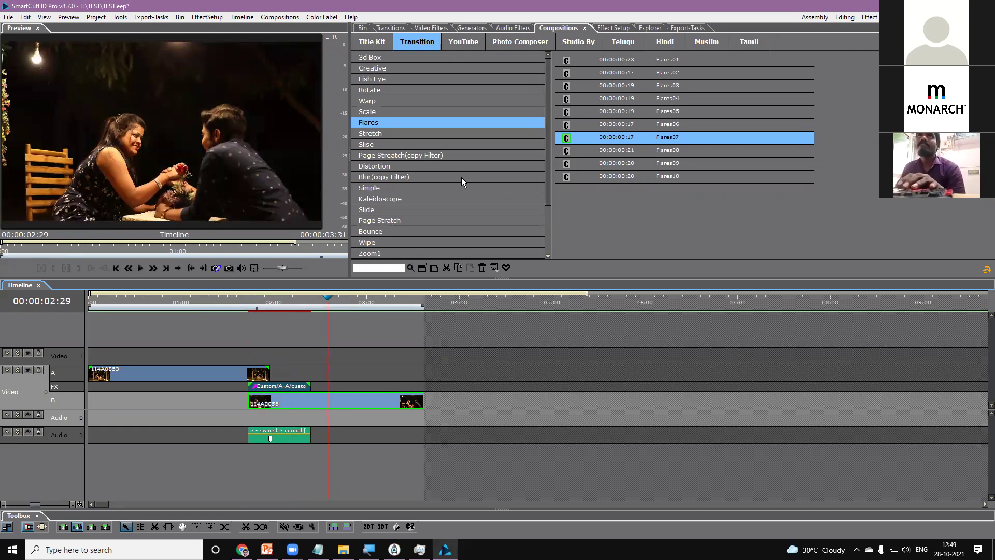
# Browse the Distortion and Shake(copy Filter) transition compositions and play a preview of Shake02-Short.
pyautogui.click(444, 164)
pyautogui.moveTo(547, 93); pyautogui.dragTo(545, 156)
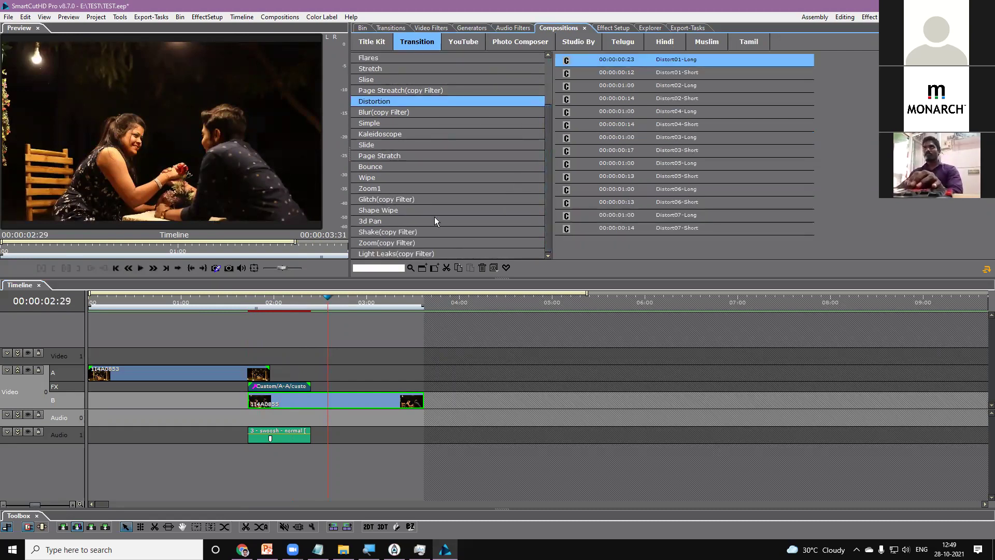
pyautogui.click(394, 233)
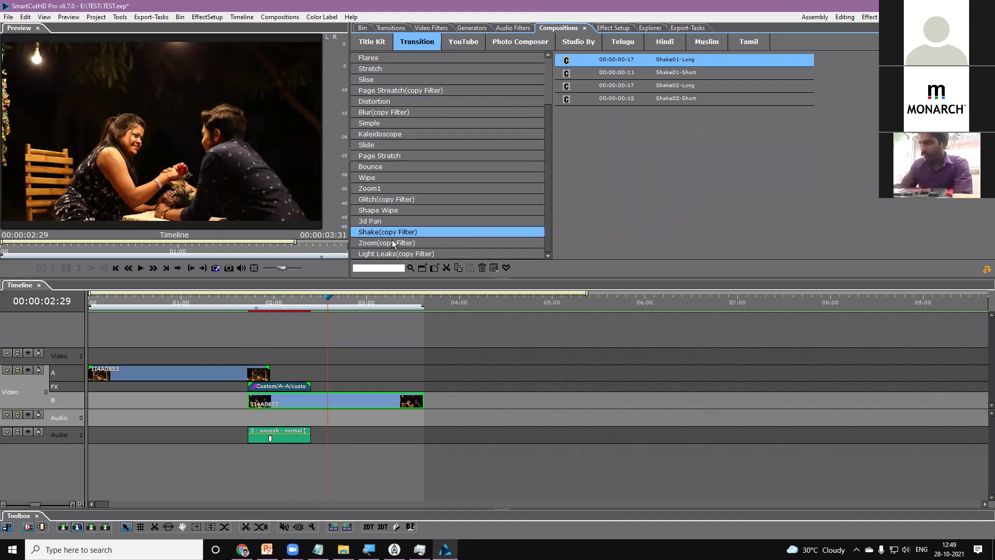
pyautogui.click(656, 95)
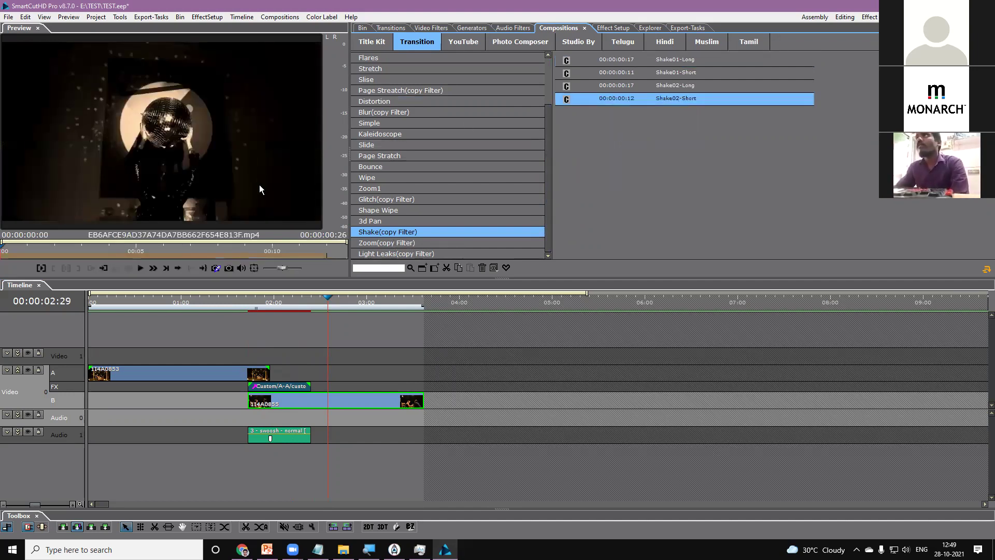
pyautogui.click(141, 268)
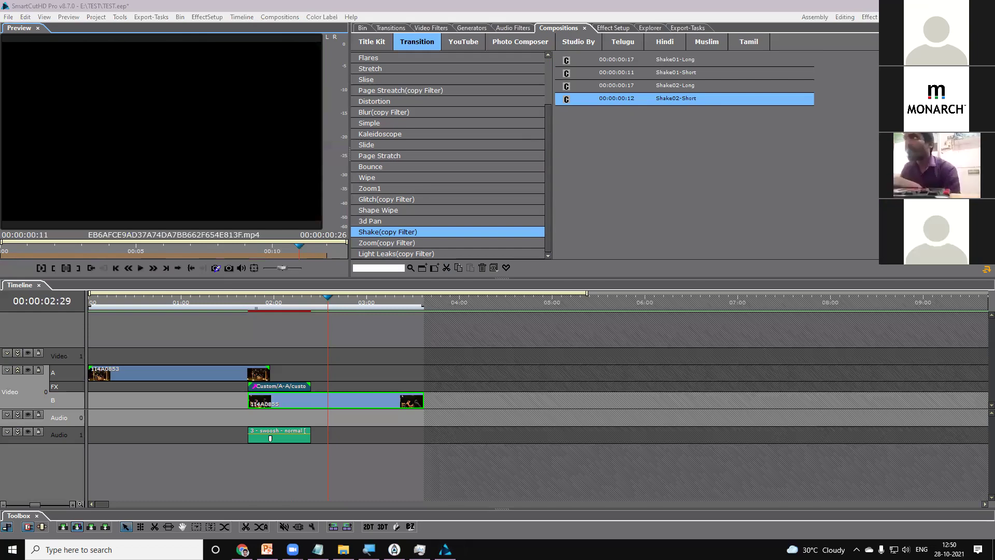
# Delete both video clips, the Flares07 transition and its swoosh audio to empty the timeline.
pyautogui.click(282, 429)
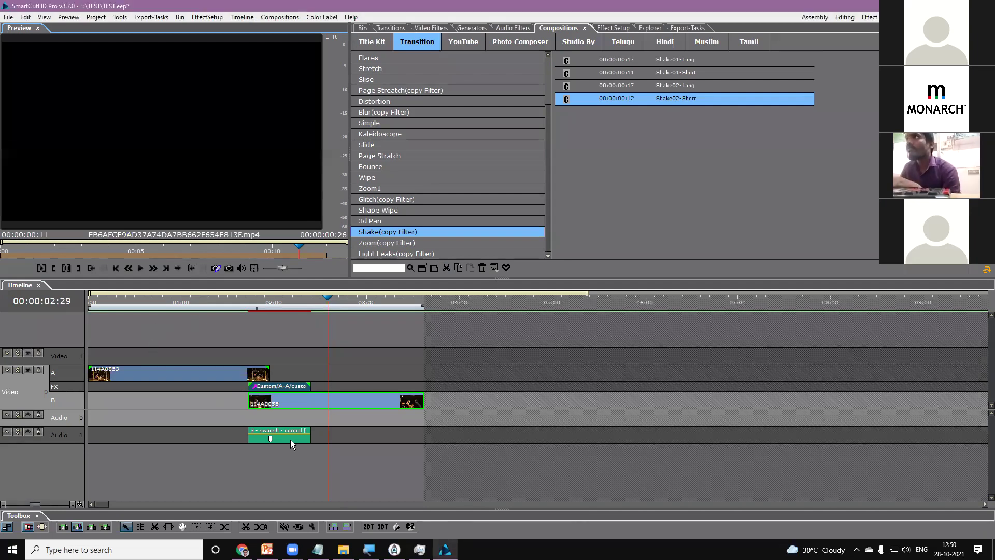
pyautogui.press('Delete')
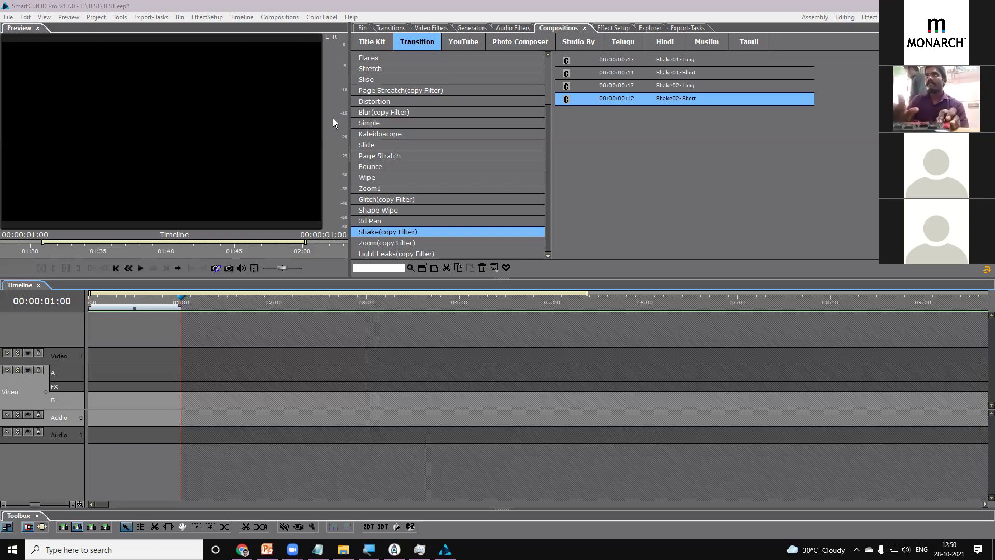
pyautogui.click(303, 10)
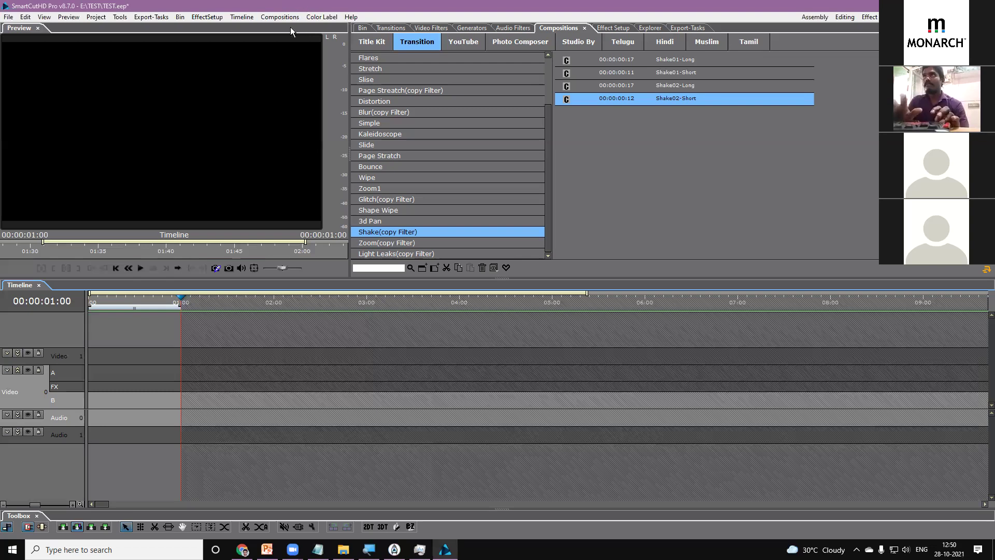
# Clear the project's temporary files with the "All temporary files" option and confirm deleting all render files.
pyautogui.click(102, 20)
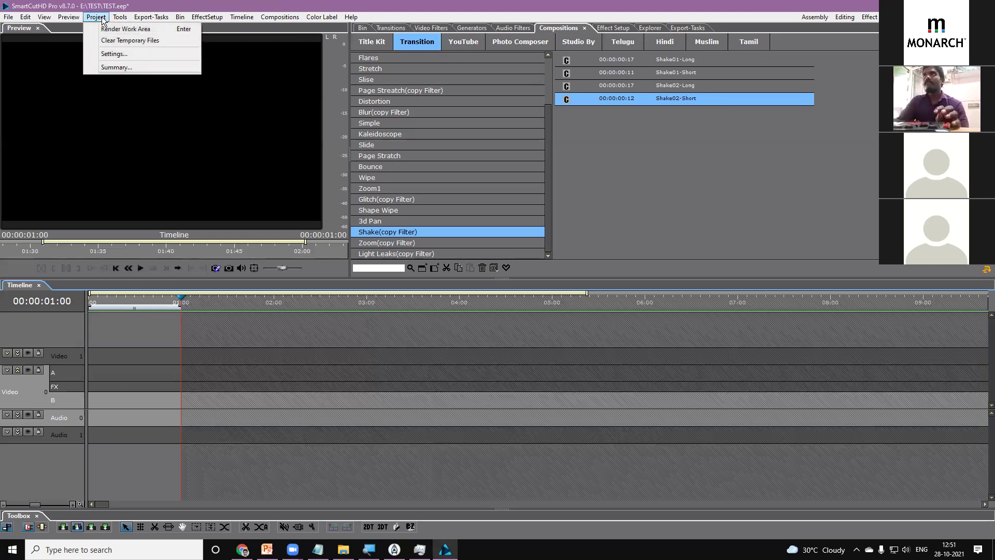
pyautogui.click(145, 40)
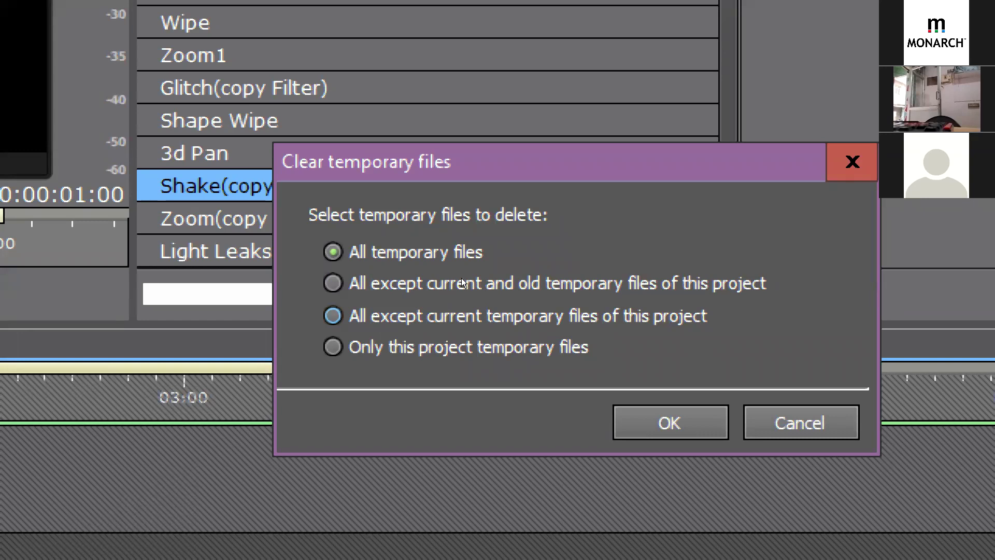
pyautogui.press('space')
pyautogui.press('Down')
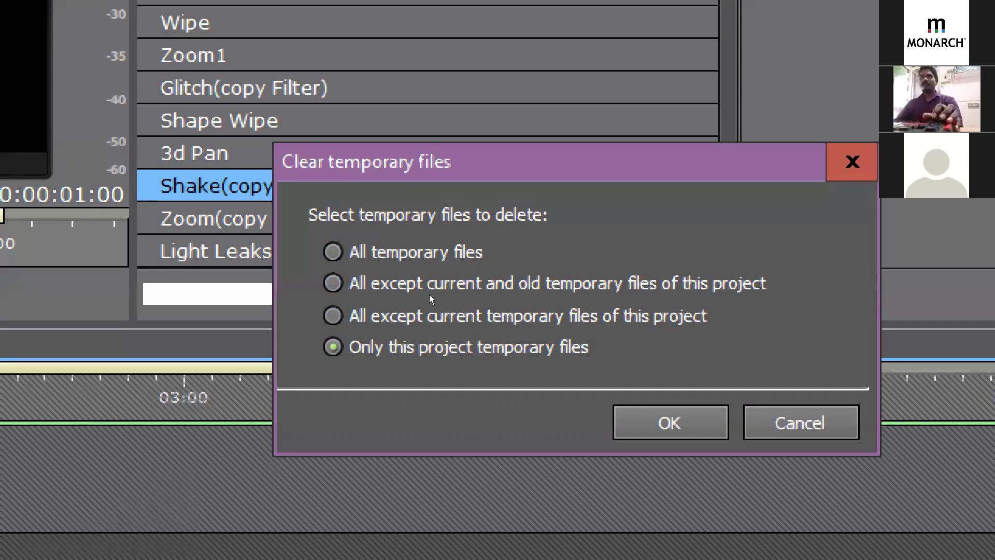
pyautogui.click(418, 257)
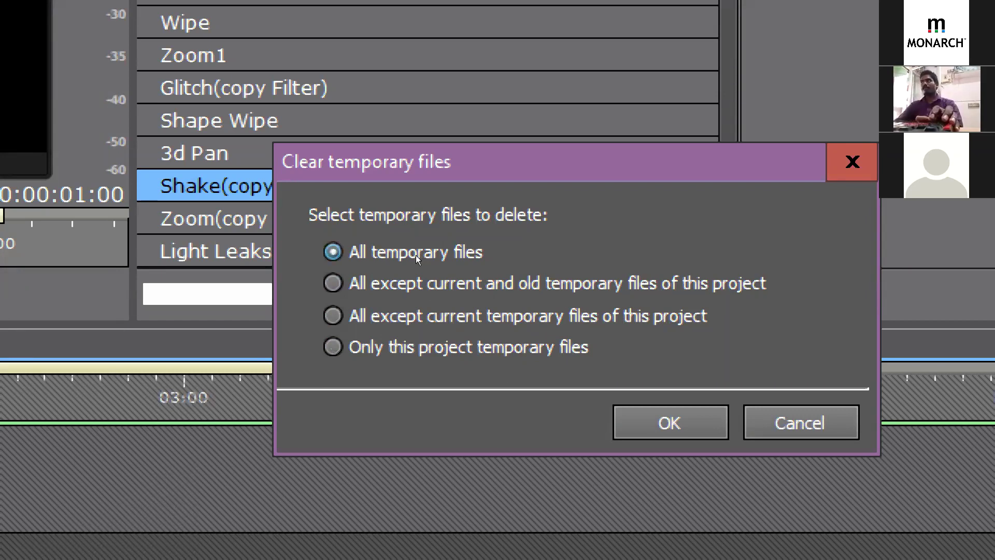
pyautogui.press('Return')
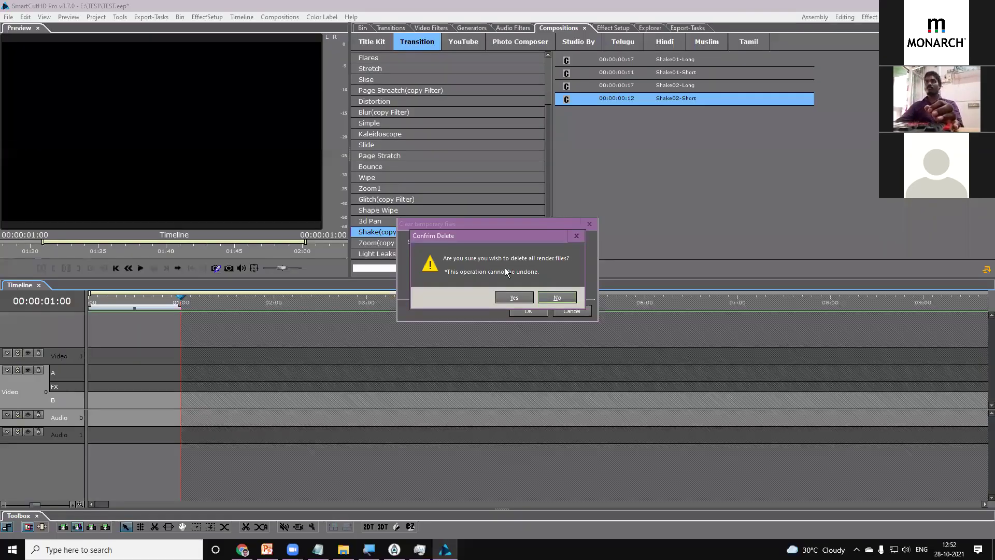
pyautogui.click(513, 298)
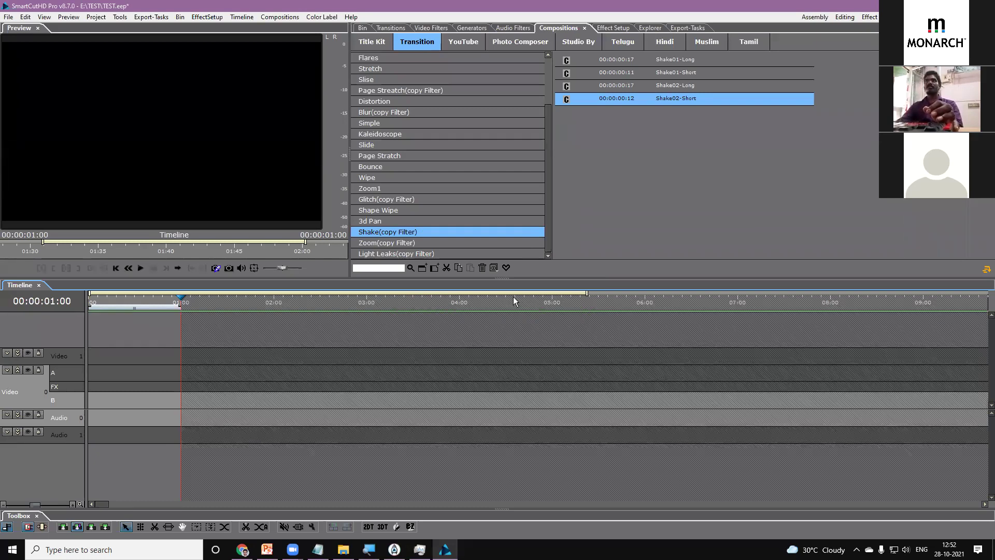
# Open the Windows temporary files folder by running %Temp%.
pyautogui.press('super+r')
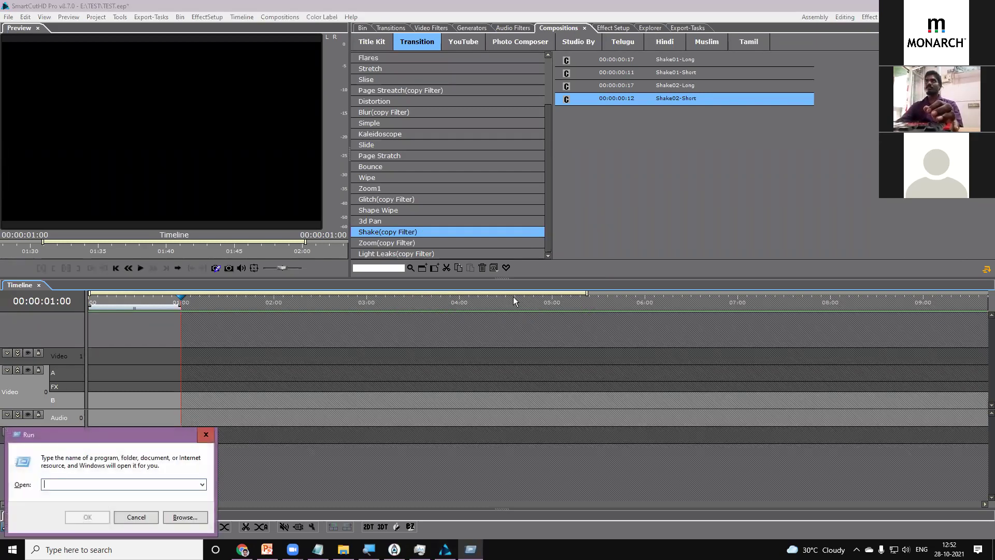
pyautogui.write('%Temp')
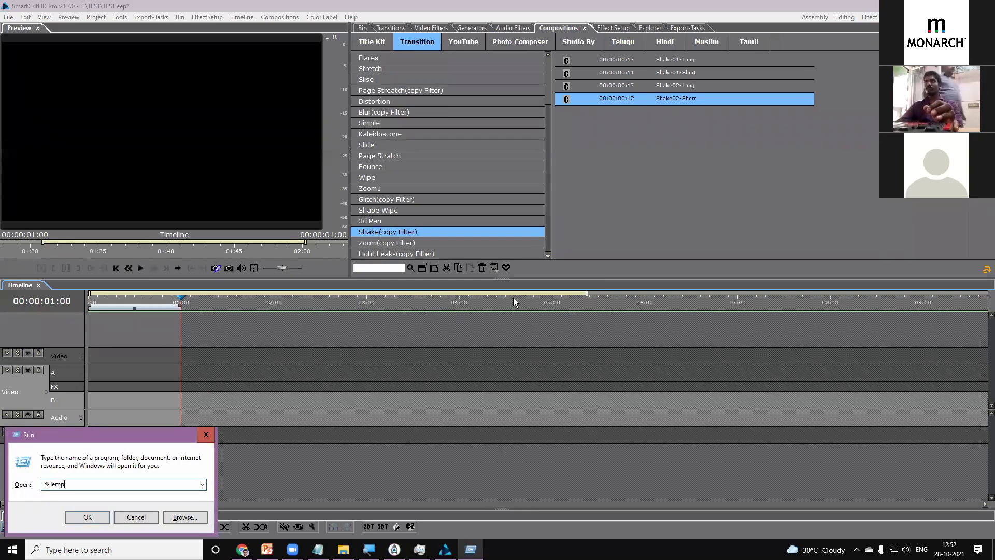
pyautogui.write('%')
pyautogui.press('Return')
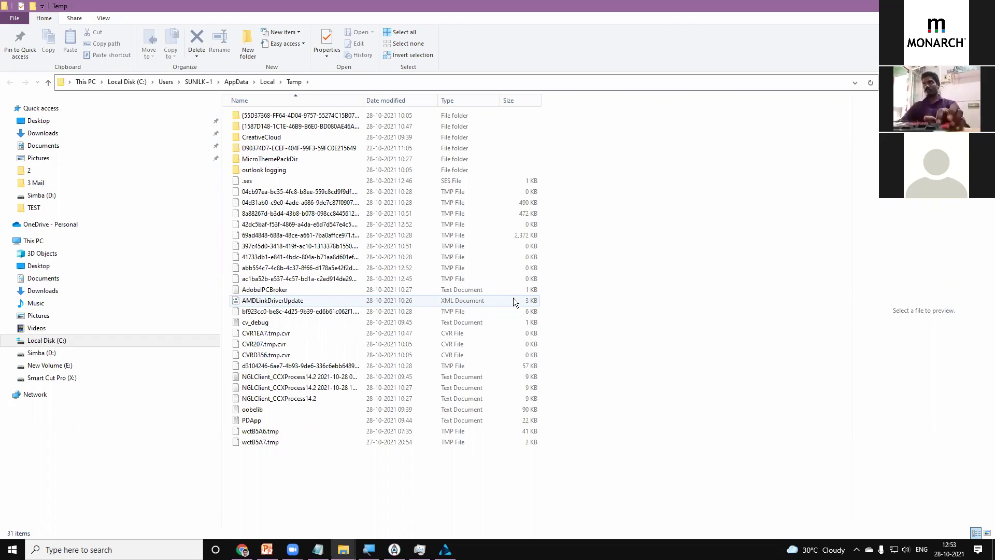
# Delete everything in the Temp folder, skipping all files that are in use.
pyautogui.hotkey('ctrl', 'a')
pyautogui.press('Delete')
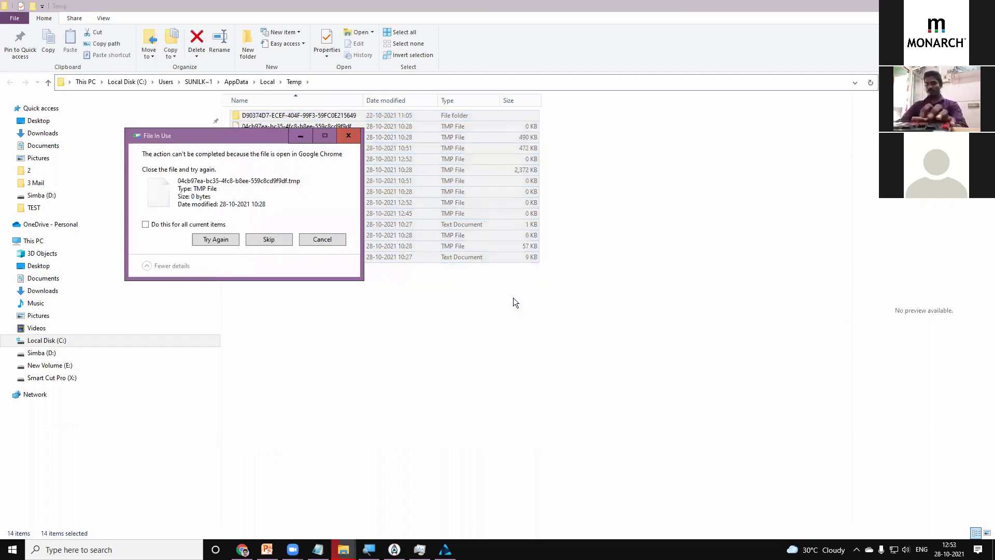
pyautogui.click(164, 224)
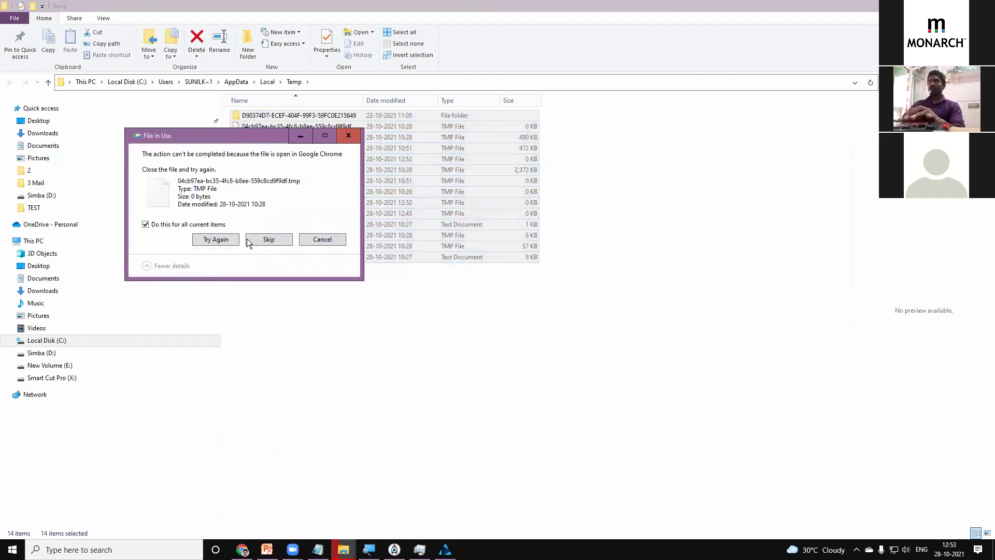
pyautogui.click(263, 240)
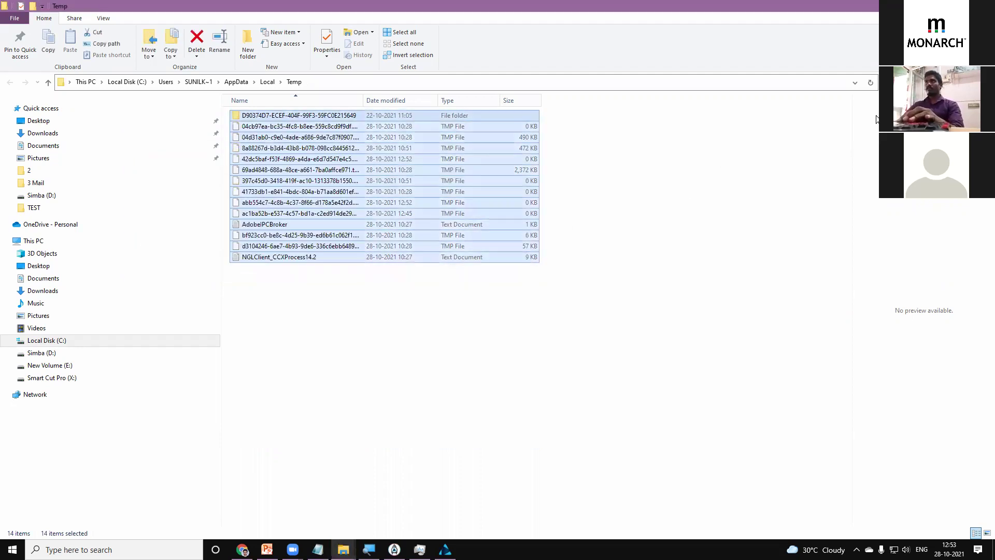
# Switch back to SmartCutHD Pro and place the video of bin clip 1I4A0853 at the timeline start on row B of Video 0.
pyautogui.hotkey('alt', 'Tab')
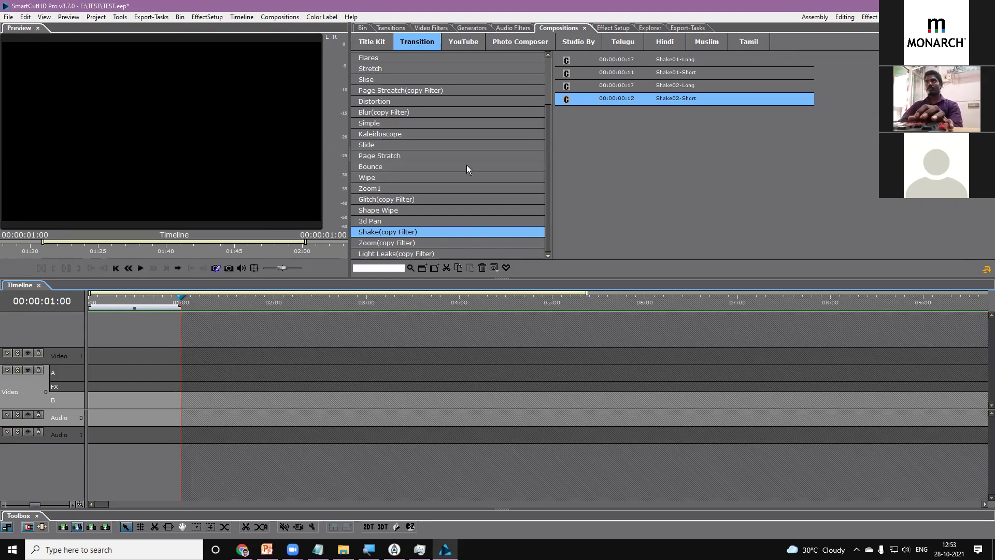
pyautogui.click(359, 28)
pyautogui.click(550, 137)
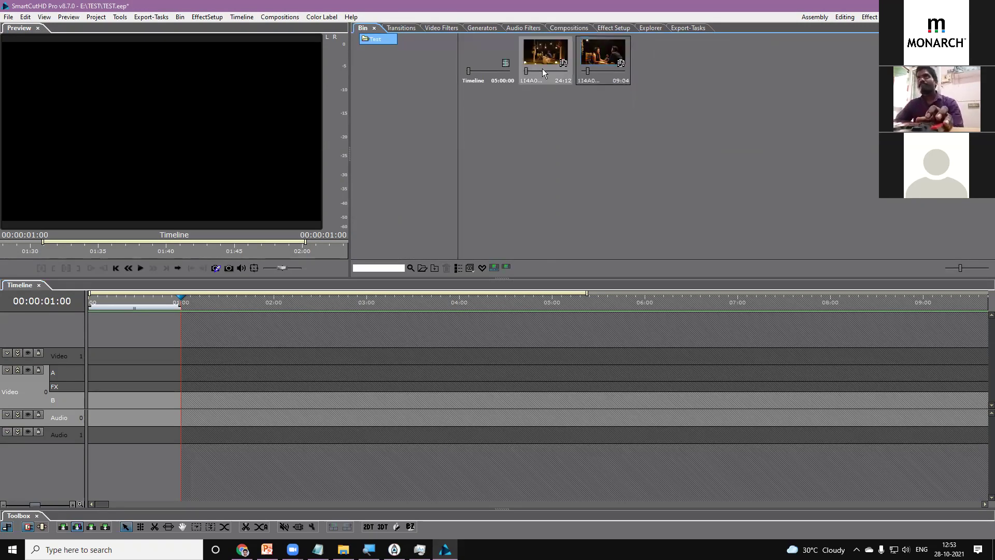
pyautogui.moveTo(545, 55); pyautogui.dragTo(91, 403)
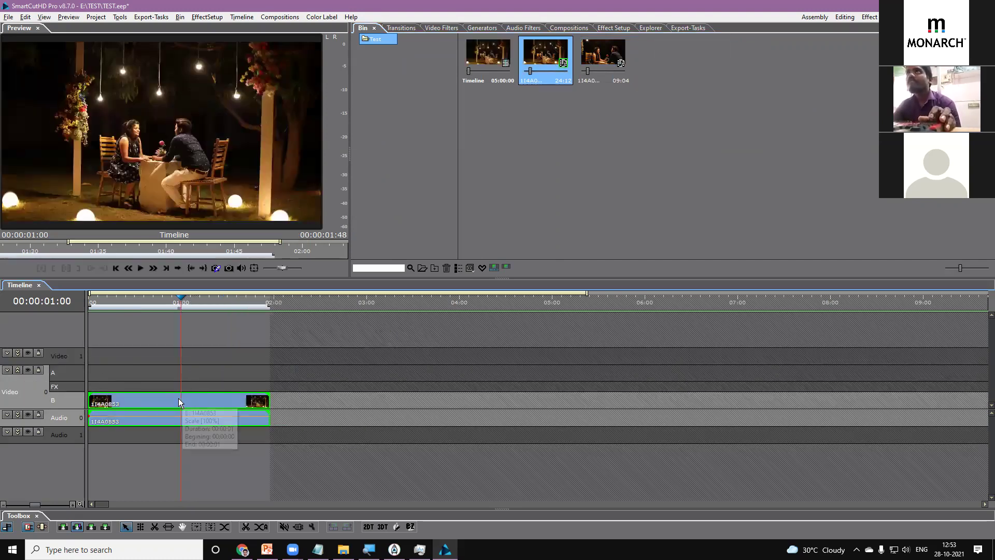
pyautogui.press('Delete')
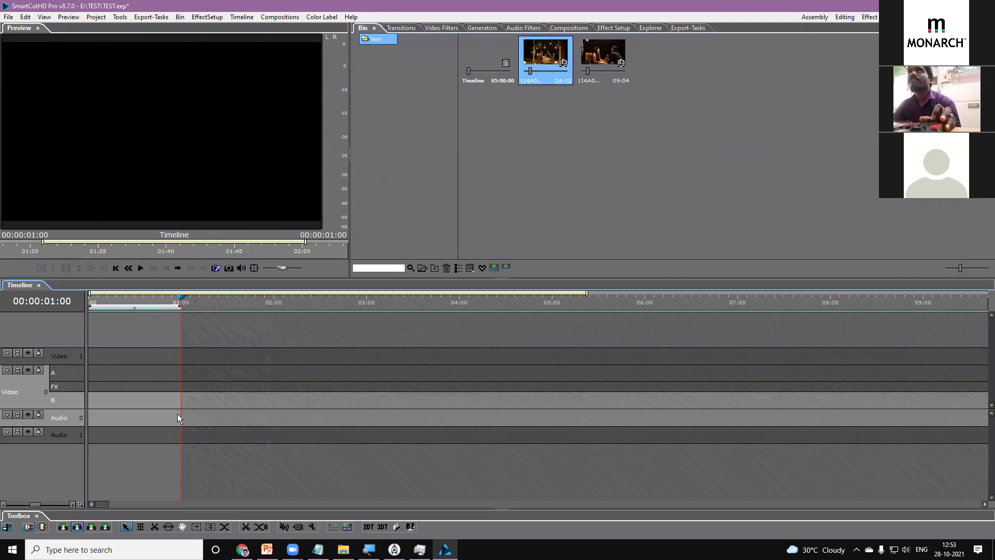
pyautogui.moveTo(555, 49); pyautogui.dragTo(89, 402)
pyautogui.click(149, 306)
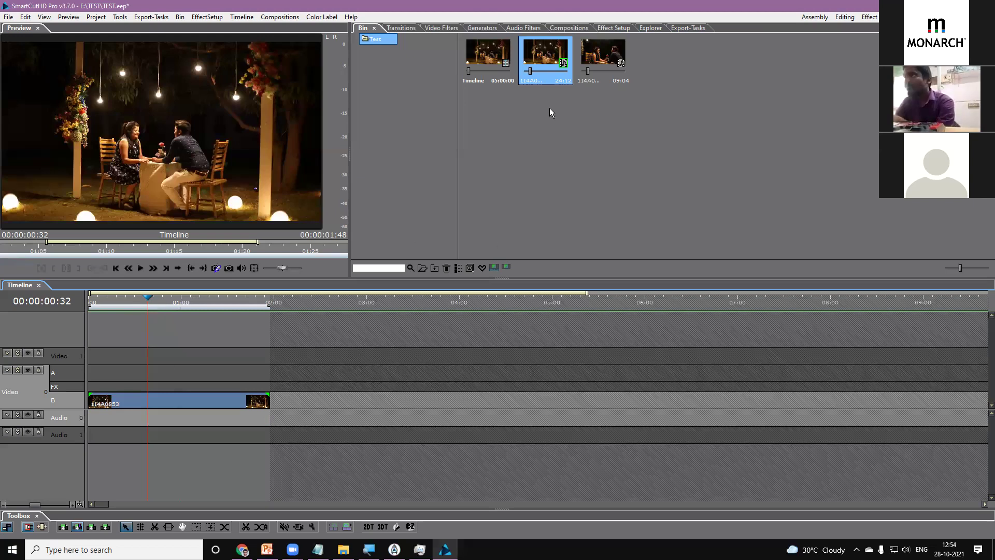
# Examine the width, height and frame rate in the properties of bin clip 1I4A0853, then close them.
pyautogui.rightClick(548, 57)
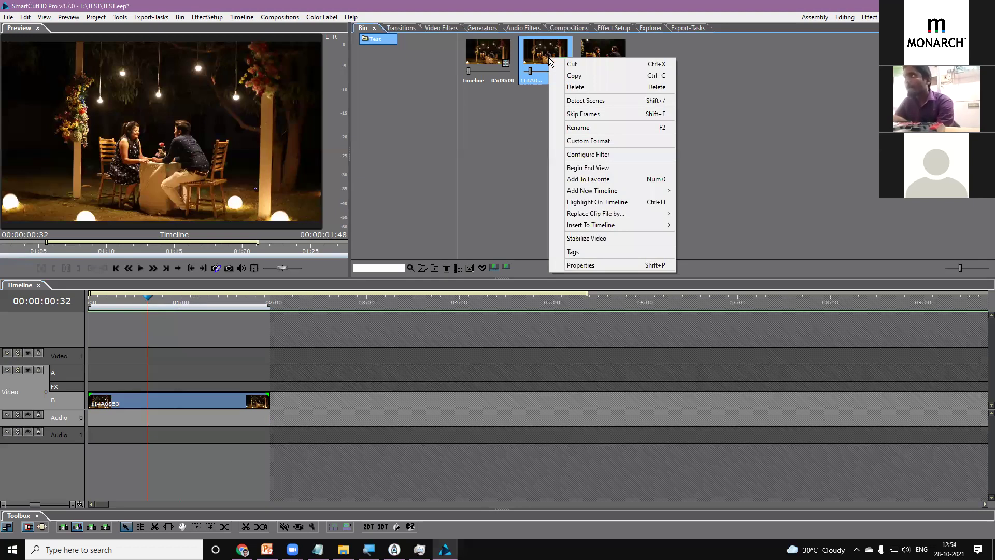
pyautogui.click(578, 265)
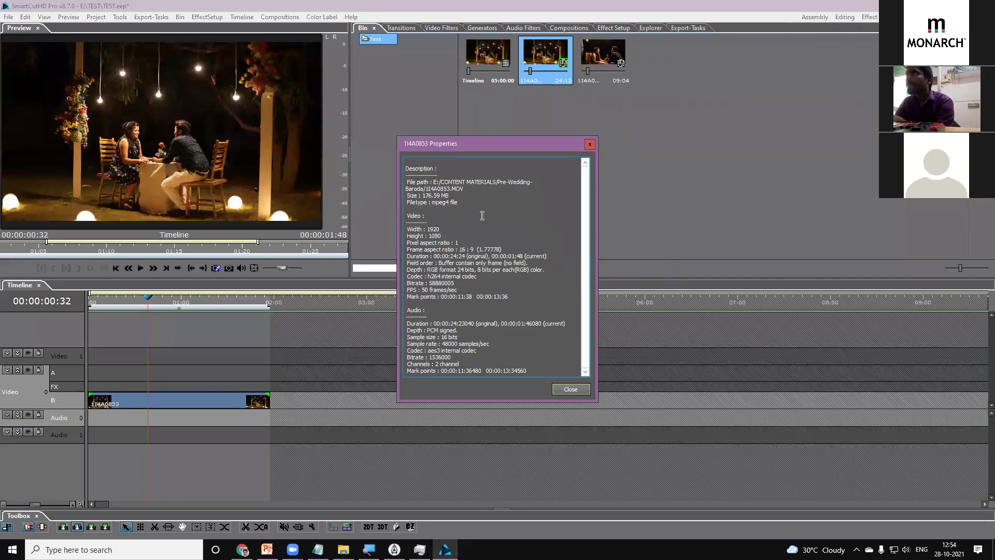
pyautogui.moveTo(441, 229); pyautogui.dragTo(403, 237)
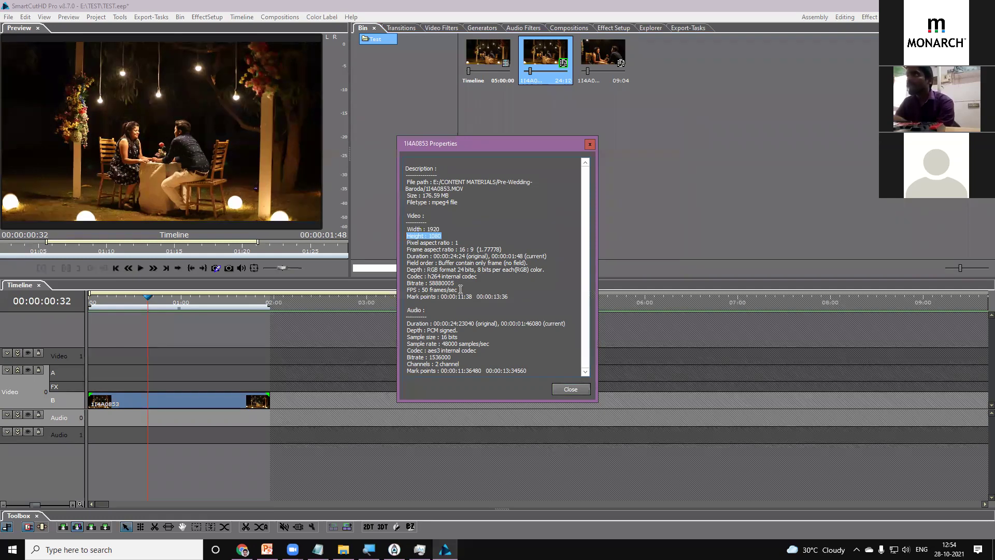
pyautogui.moveTo(459, 290); pyautogui.dragTo(389, 290)
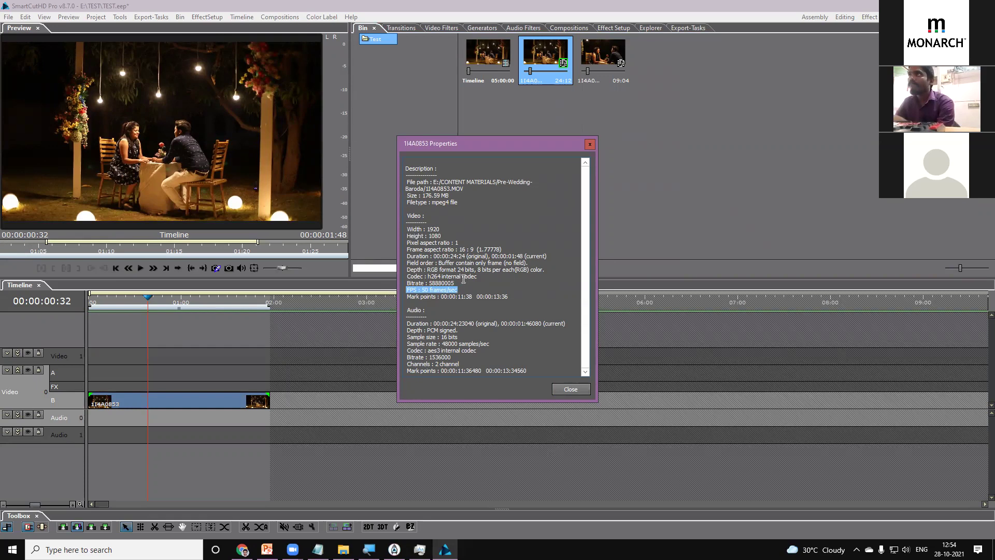
pyautogui.moveTo(406, 236)
pyautogui.mouseDown()
pyautogui.moveTo(417, 238)
pyautogui.moveTo(399, 227)
pyautogui.mouseUp()
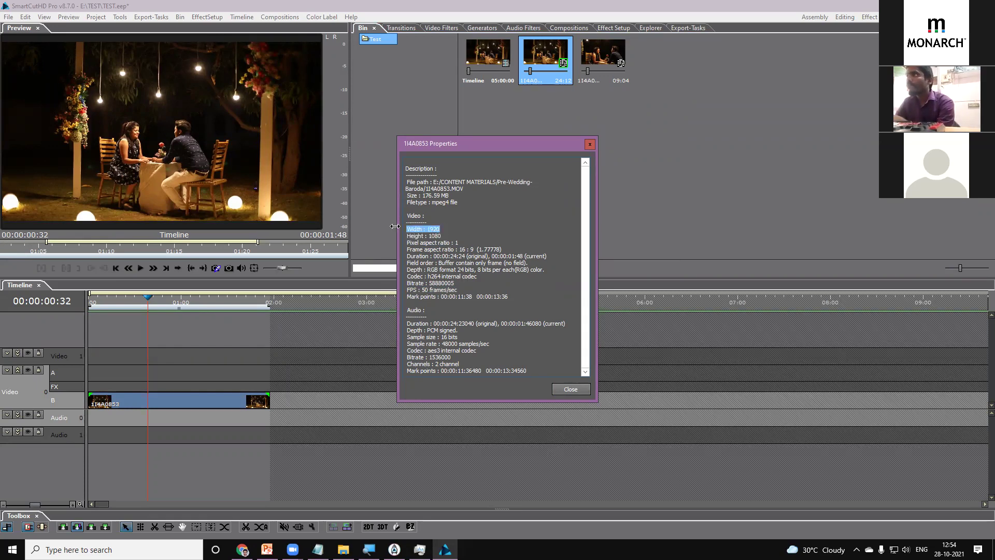
pyautogui.click(571, 389)
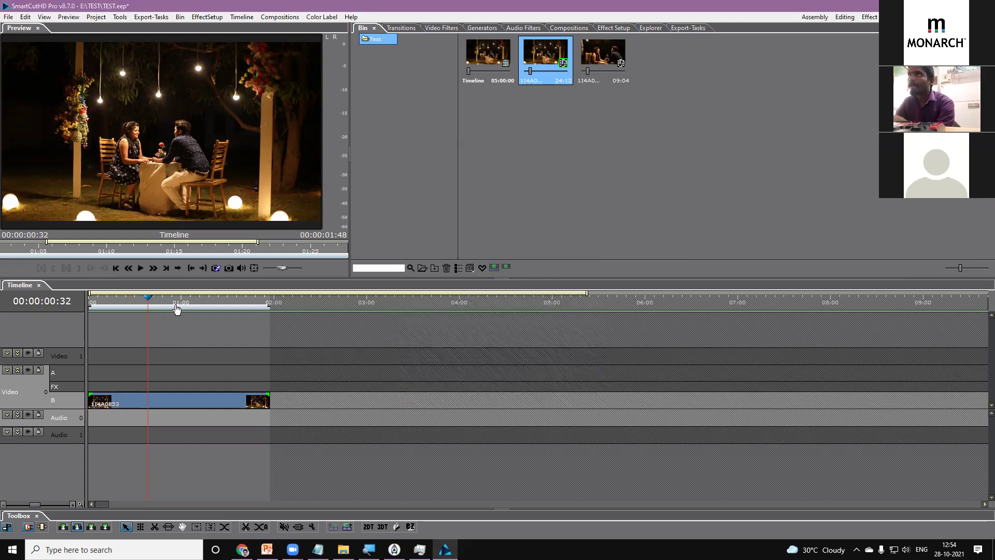
# Start exporting the timeline to a file and apply the F-USB V favorite format for FLASH H264 mp4 output.
pyautogui.moveTo(123, 305); pyautogui.dragTo(140, 304)
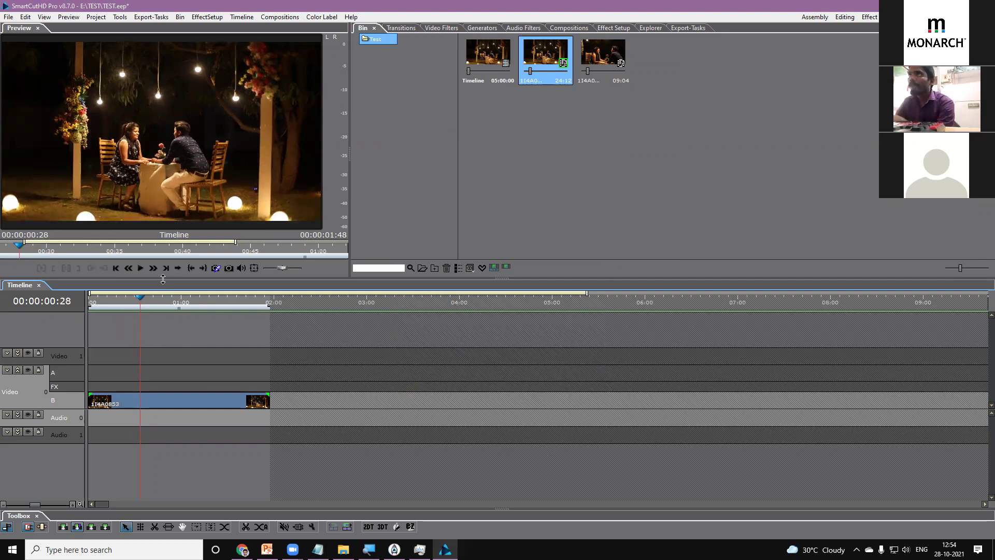
pyautogui.click(9, 17)
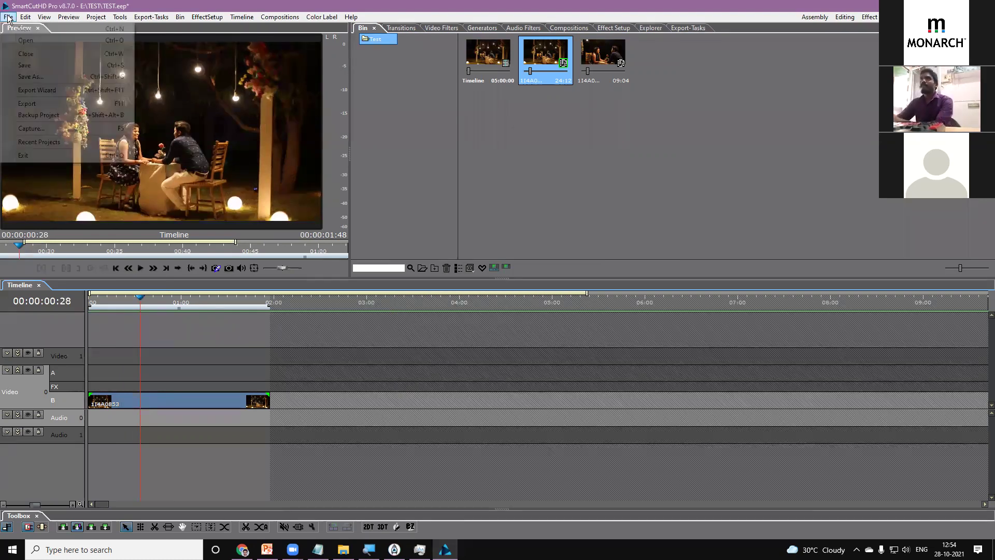
pyautogui.click(27, 103)
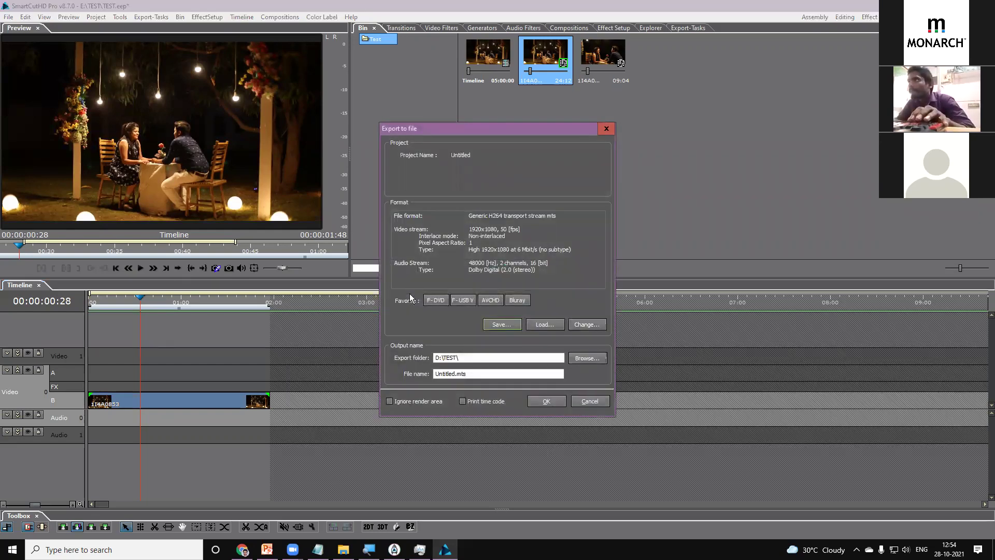
pyautogui.click(464, 301)
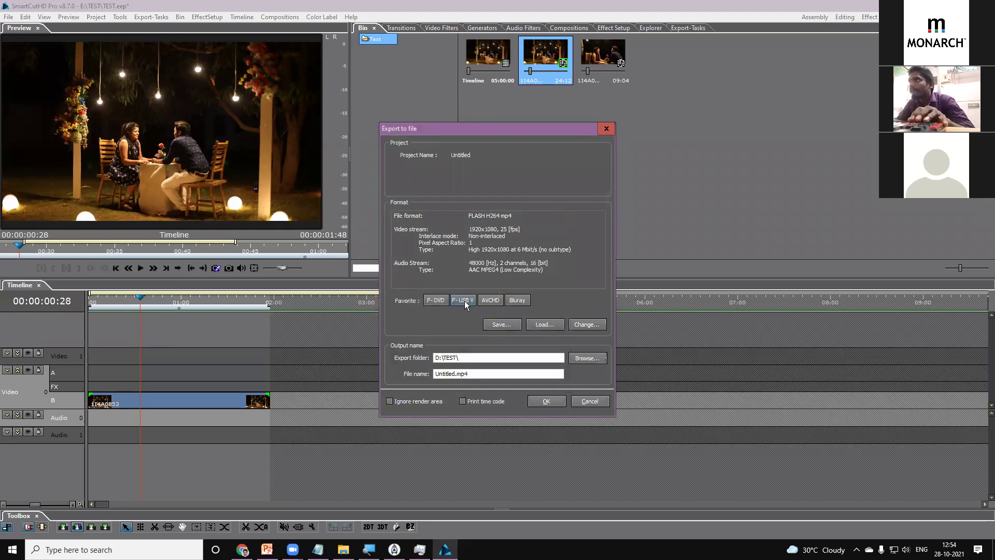
# Set the export folder to E:\TEST\, keeping the file name Untitled.
pyautogui.click(587, 358)
pyautogui.click(376, 375)
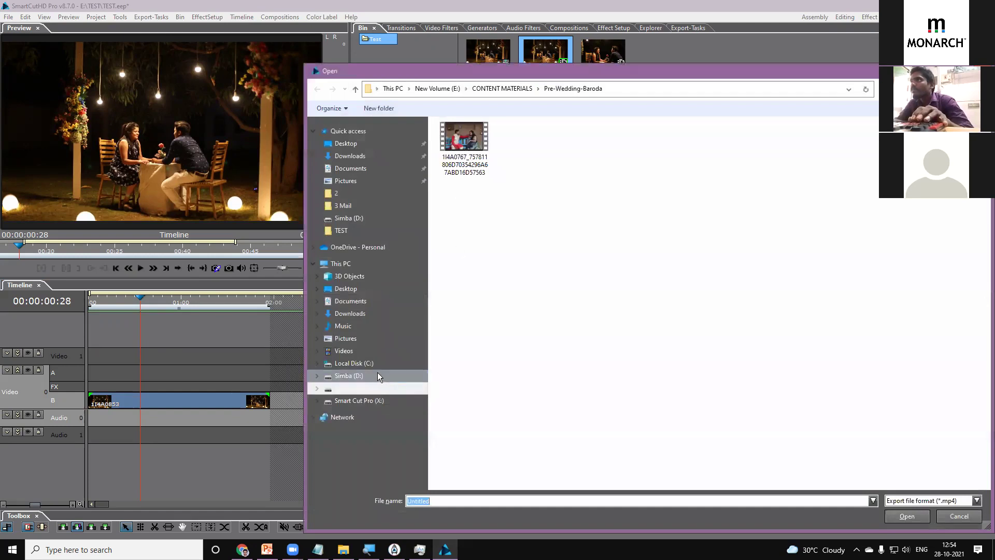
pyautogui.click(382, 387)
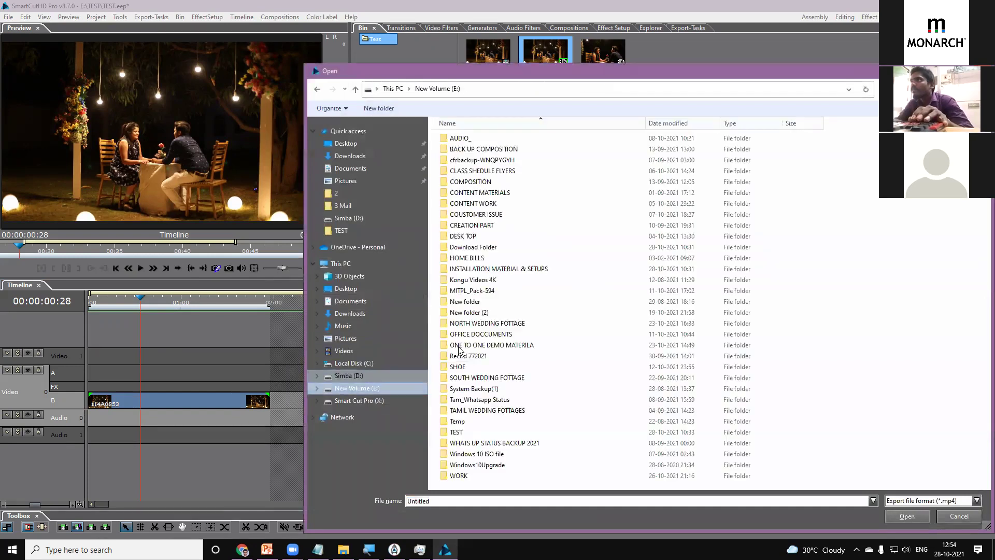
pyautogui.doubleClick(457, 432)
pyautogui.click(904, 516)
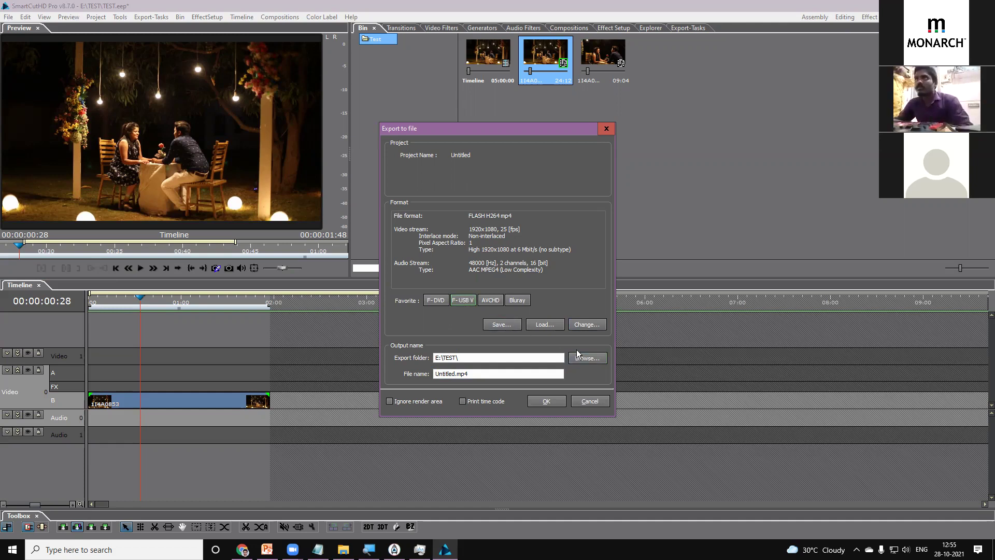
# Open the H264 export format settings and raise the constant bit rate value to 60000 kbps.
pyautogui.click(582, 324)
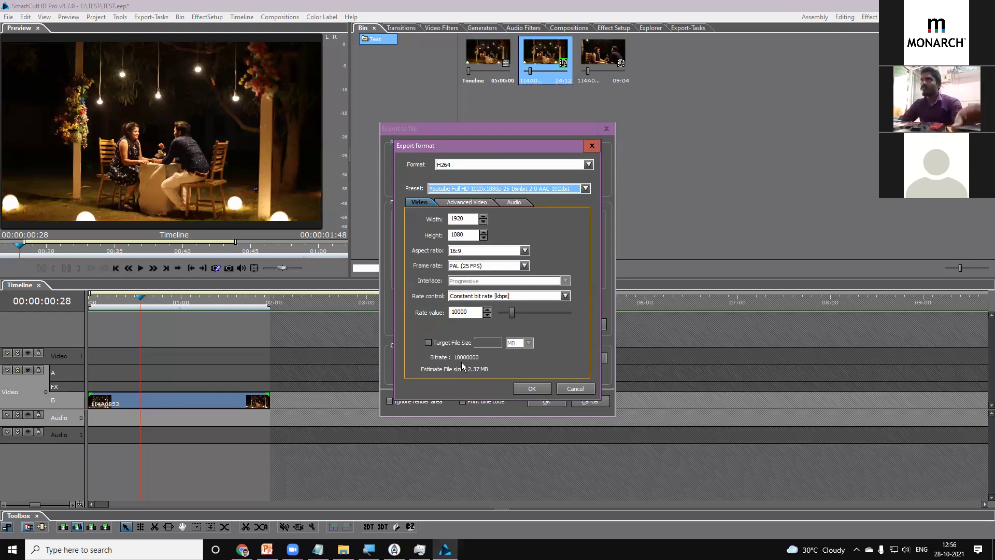
pyautogui.moveTo(511, 312); pyautogui.dragTo(577, 315)
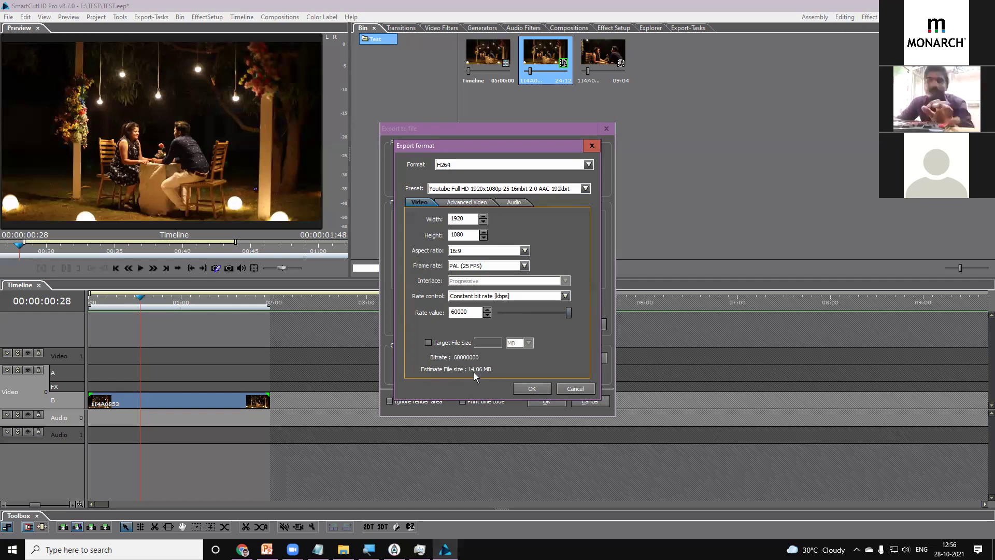
pyautogui.moveTo(569, 314)
pyautogui.mouseDown()
pyautogui.moveTo(555, 316)
pyautogui.moveTo(573, 316)
pyautogui.mouseUp()
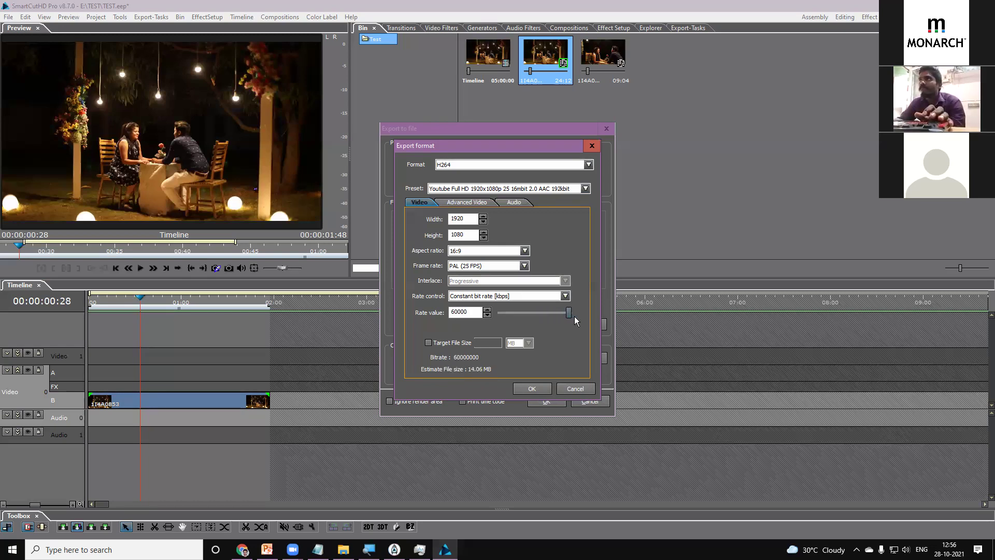
pyautogui.moveTo(574, 316); pyautogui.dragTo(573, 315)
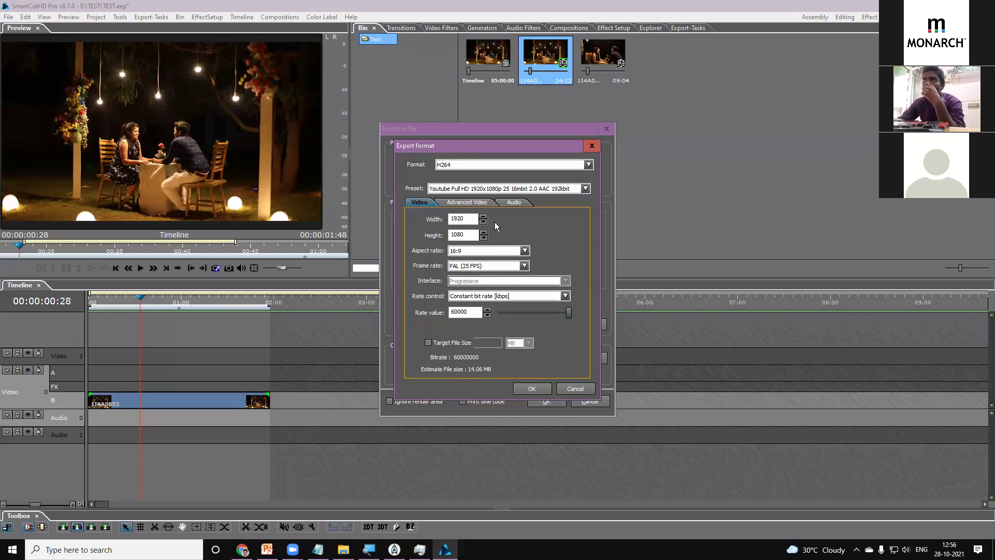
# Apply the Youtube Full HD 1920x1080p 25 16mbit preset with frame rate Double PAL (50 FPS) and rate value 55455 kbps.
pyautogui.click(527, 191)
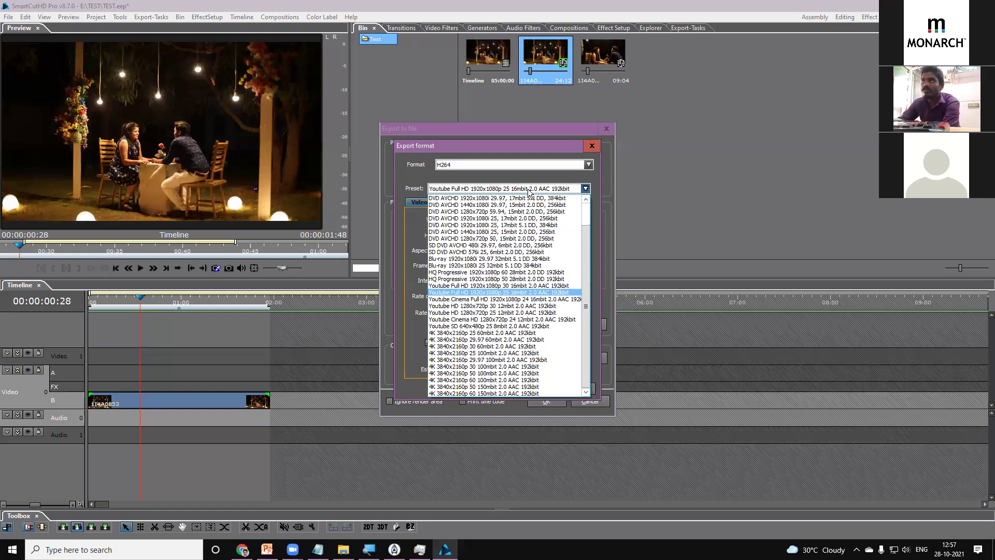
pyautogui.click(522, 293)
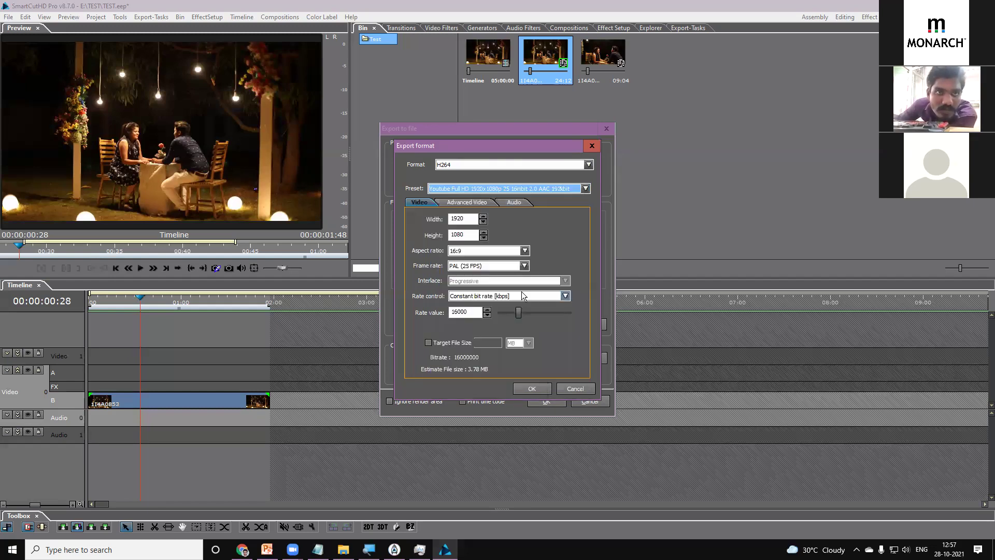
pyautogui.click(515, 265)
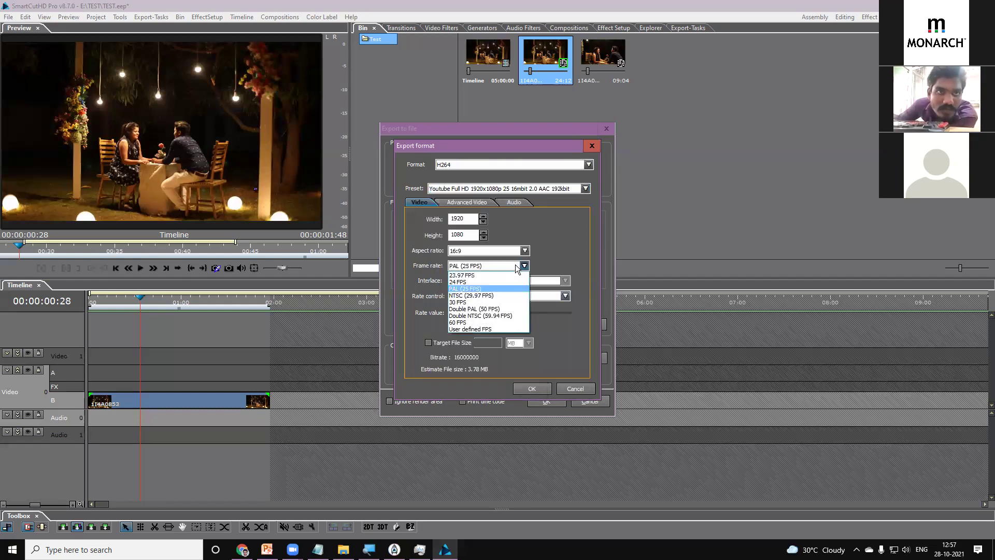
pyautogui.click(492, 309)
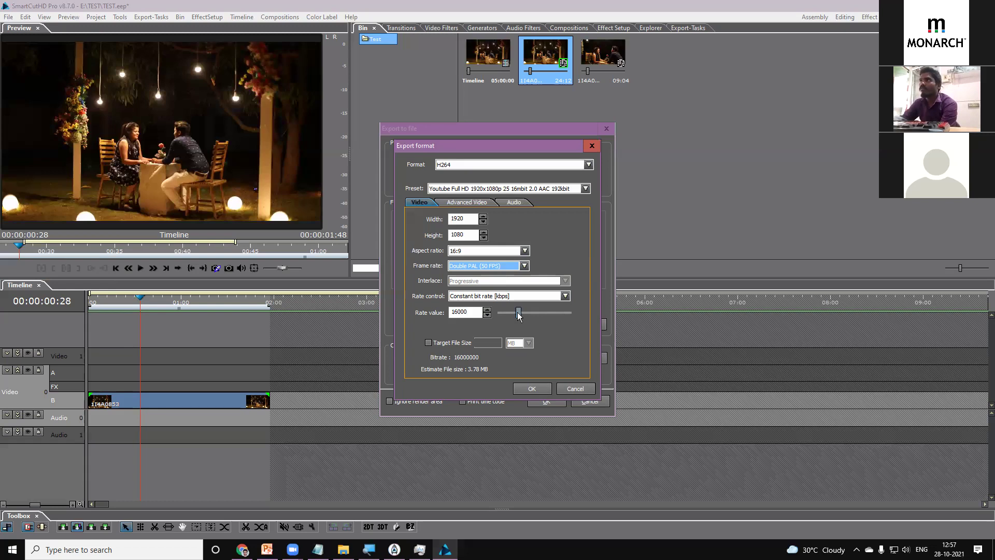
pyautogui.moveTo(519, 315); pyautogui.dragTo(564, 317)
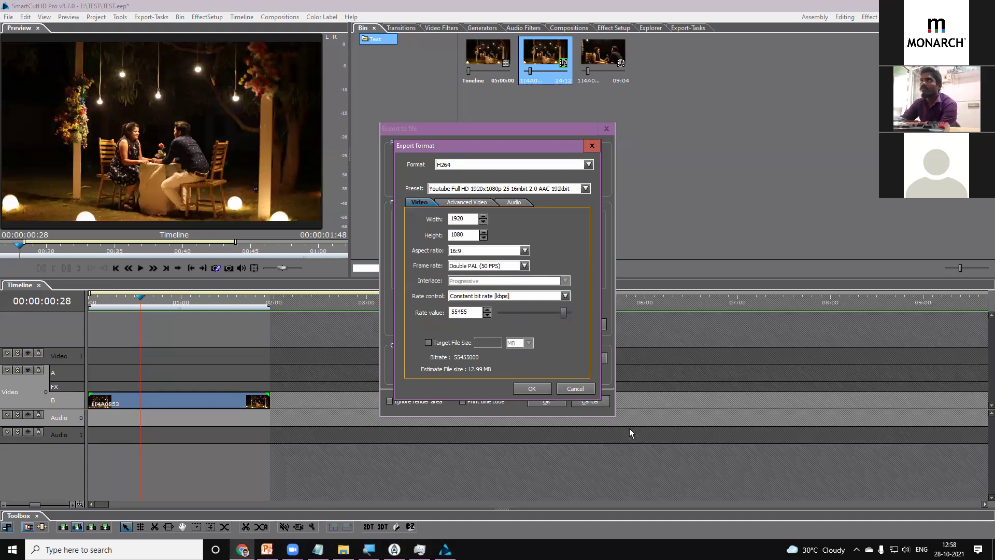
# Find and launch HandBrake from the Windows search, and shift its window aside.
pyautogui.click(78, 550)
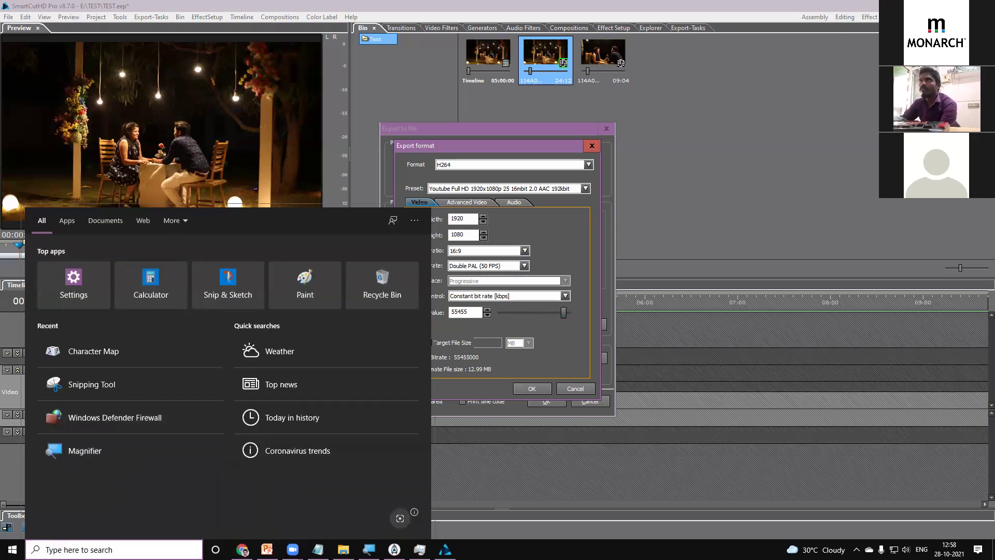
pyautogui.write('ha')
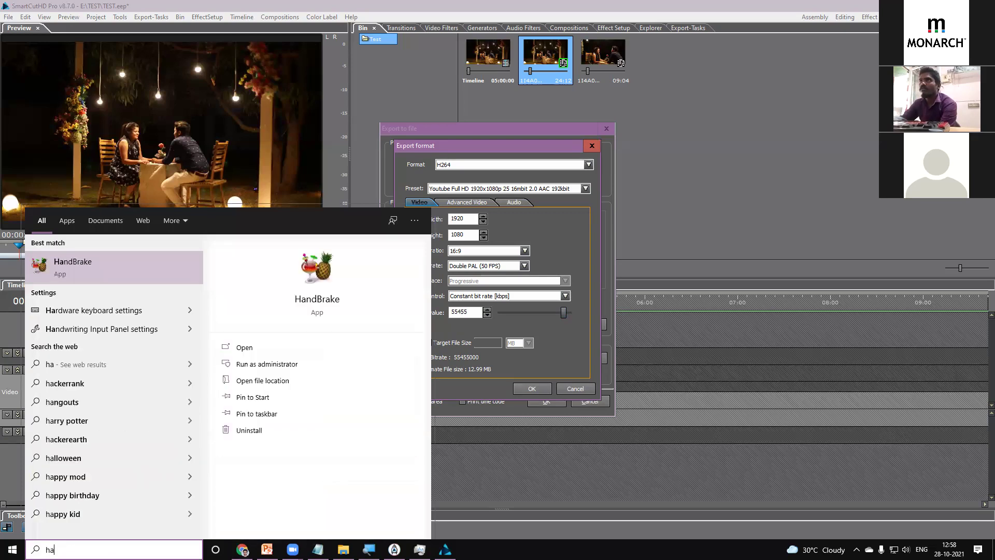
pyautogui.click(91, 262)
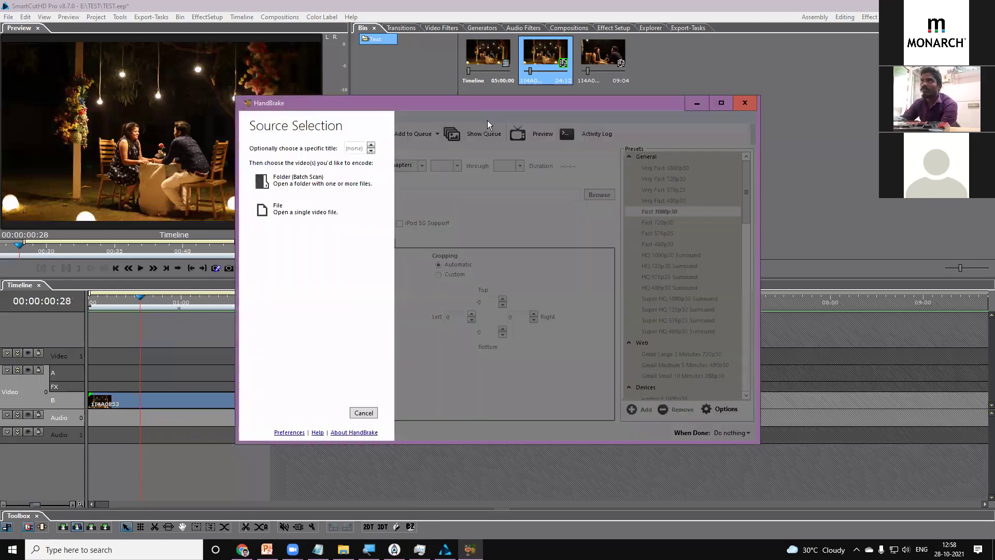
pyautogui.moveTo(523, 108); pyautogui.dragTo(449, 102)
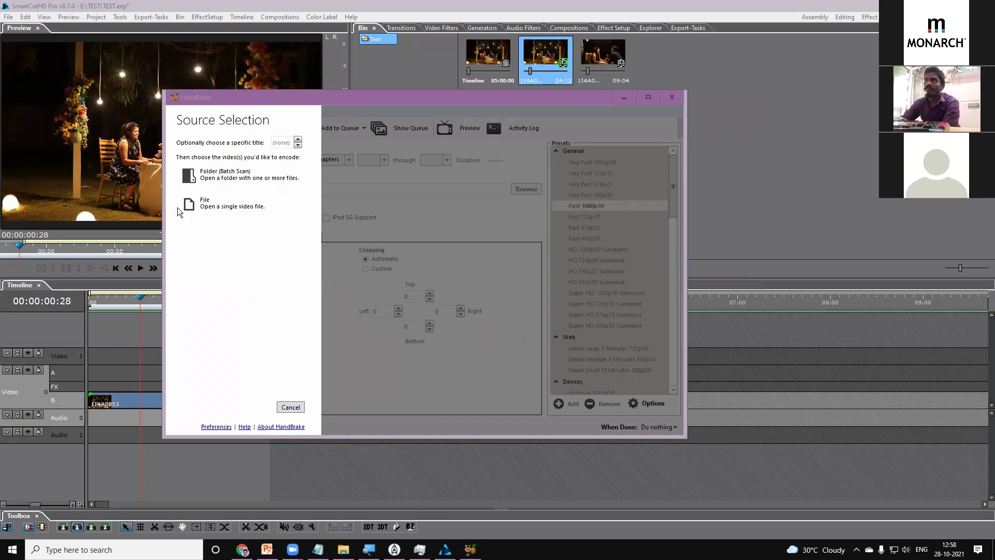
# Start choosing a single video file as the HandBrake source and browse to New Volume (E:).
pyautogui.click(193, 210)
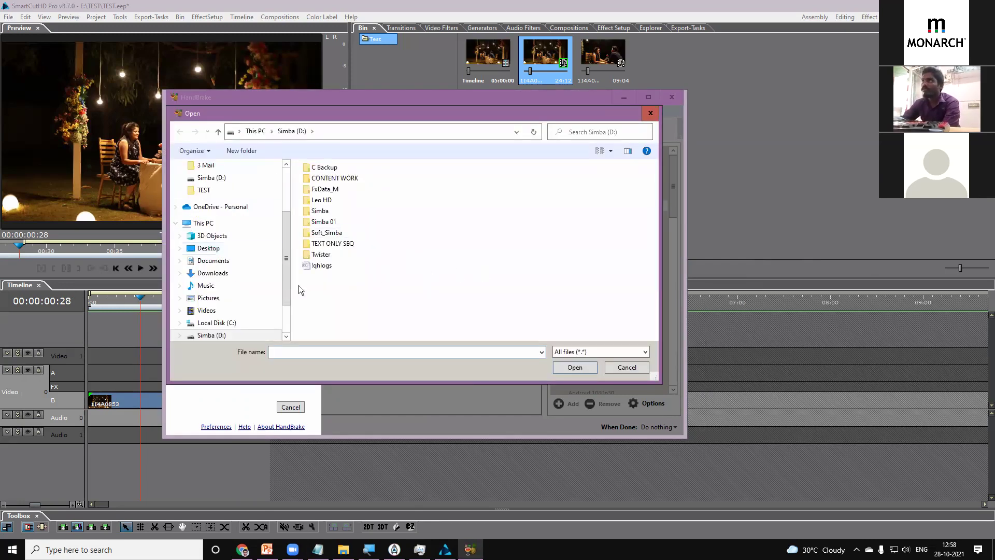
pyautogui.scroll(-2, 291, 260)
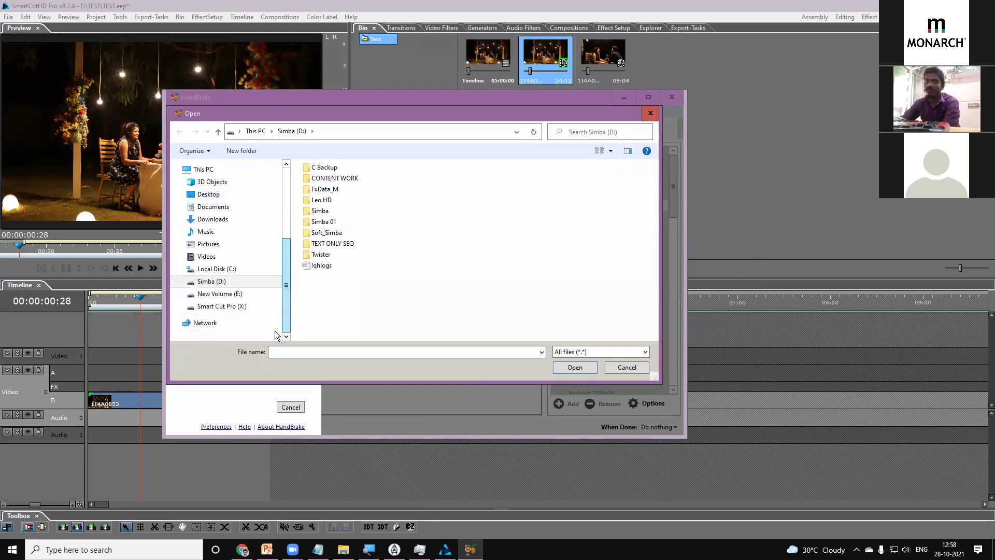
pyautogui.click(231, 293)
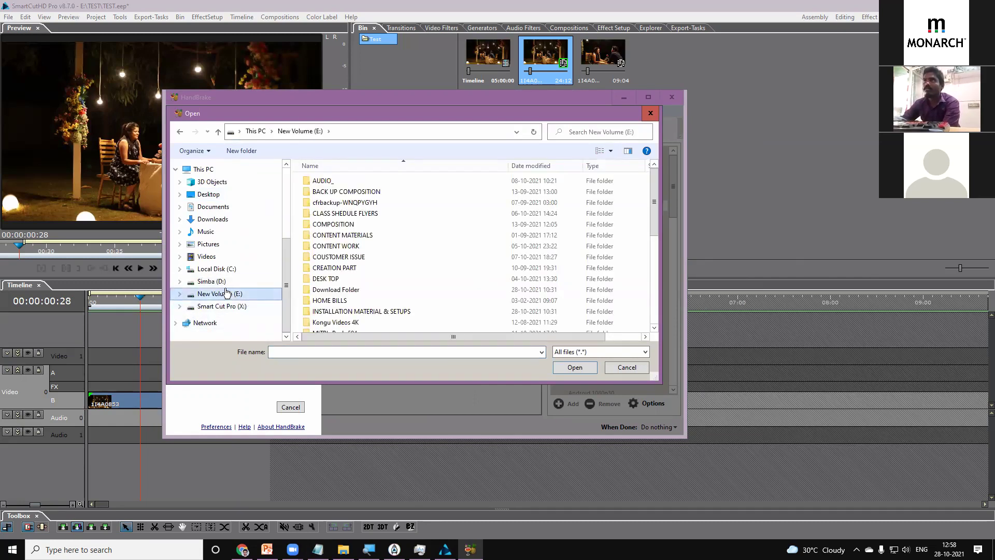
pyautogui.click(225, 286)
pyautogui.click(247, 296)
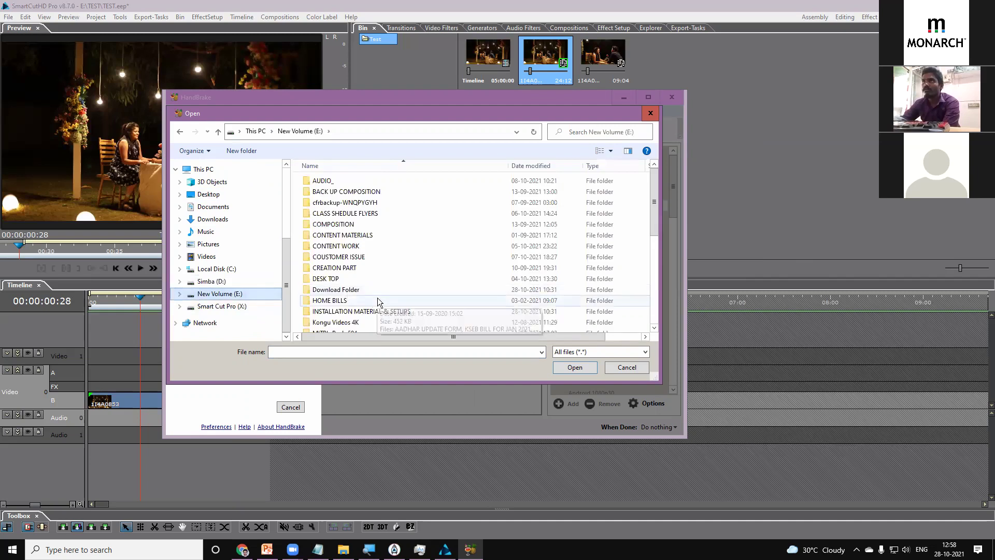
# Look in the TEST folder on drive E: for a source video, then return to the drive's folder list.
pyautogui.scroll(-2, 373, 293)
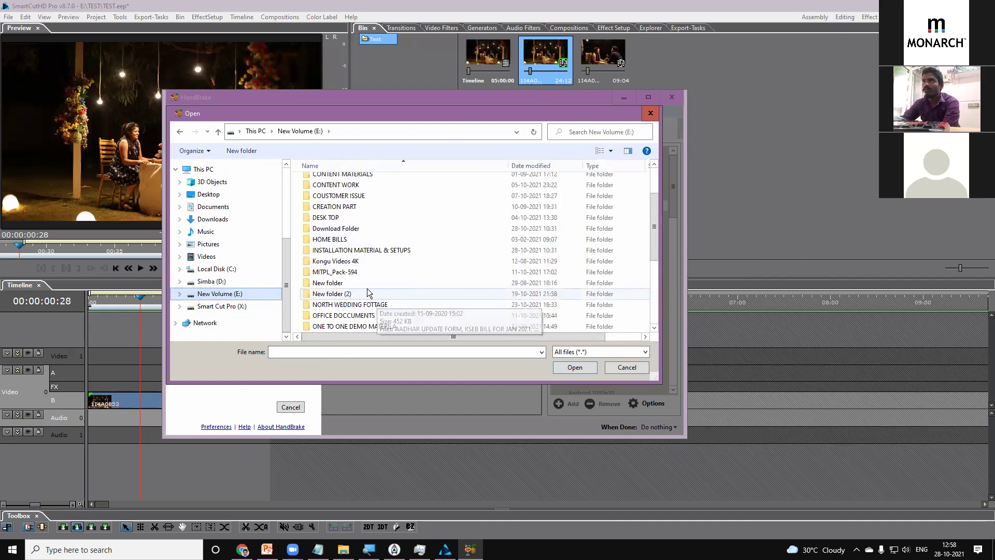
pyautogui.click(349, 253)
pyautogui.scroll(-4, 366, 311)
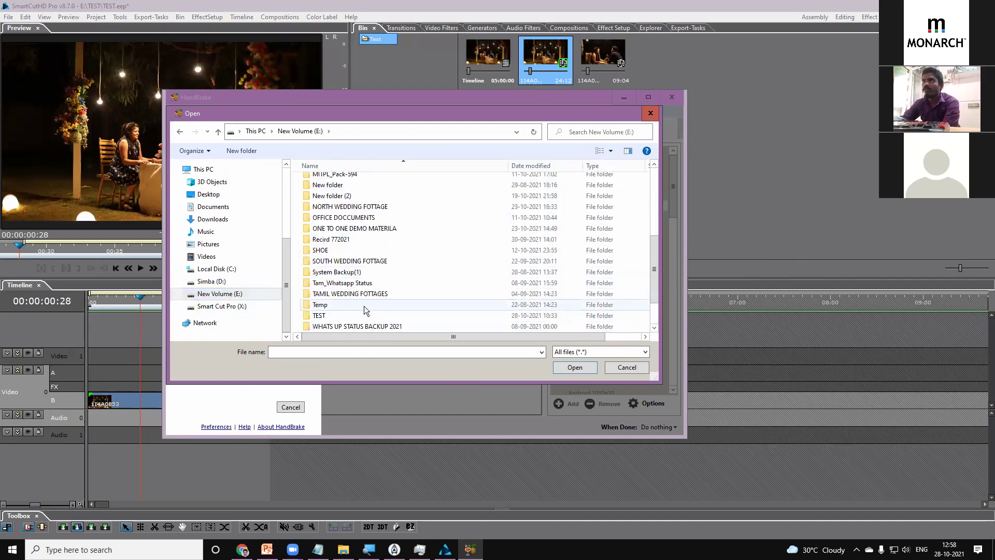
pyautogui.doubleClick(342, 271)
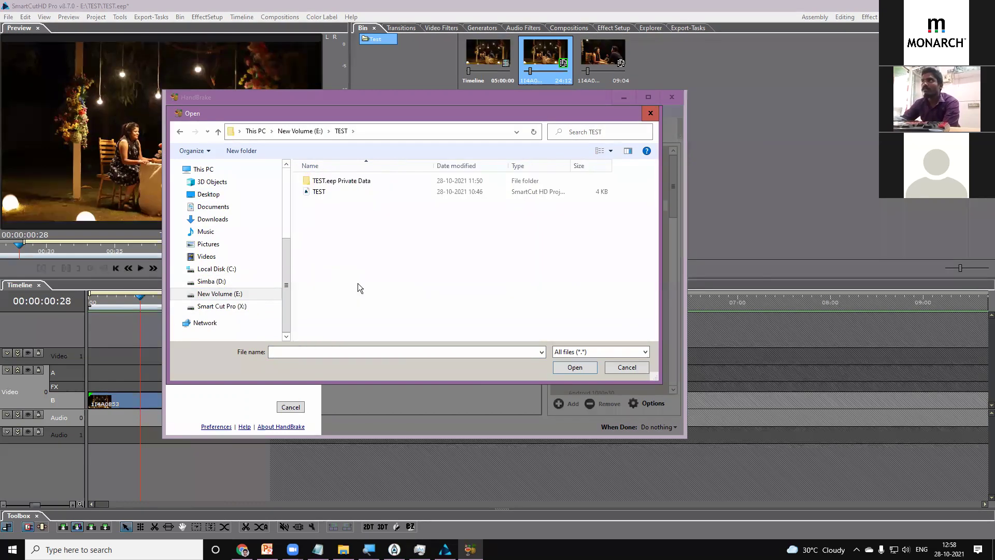
pyautogui.press('BackSpace')
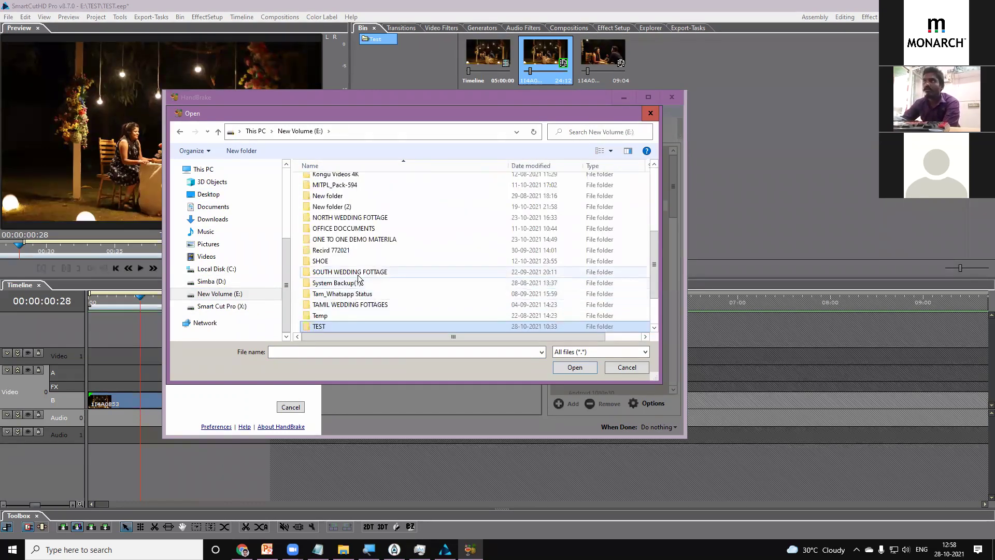
# Open the clip C0003-4 from the 2 Mail folder inside SOUTH WEDDING FOTTAGE as the source.
pyautogui.doubleClick(356, 273)
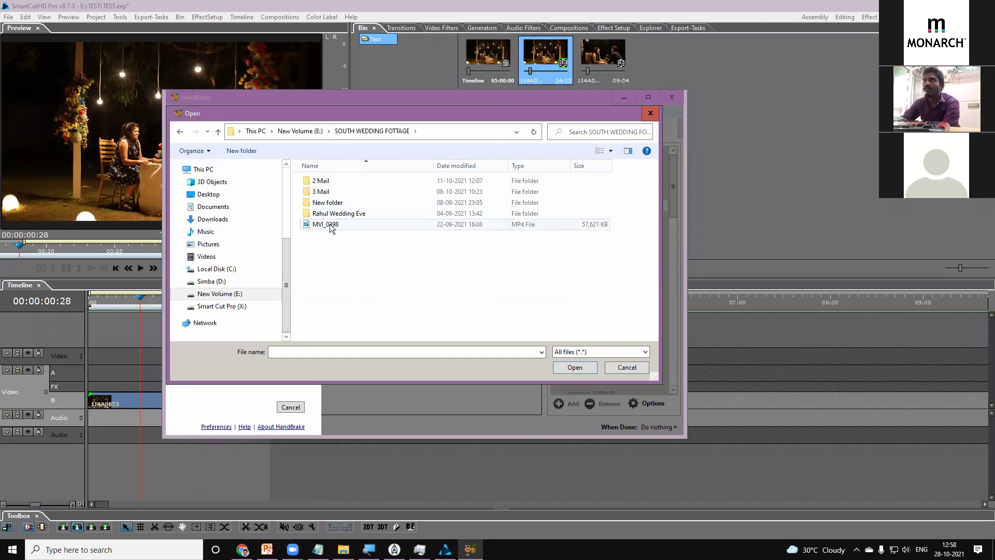
pyautogui.click(329, 224)
pyautogui.doubleClick(331, 181)
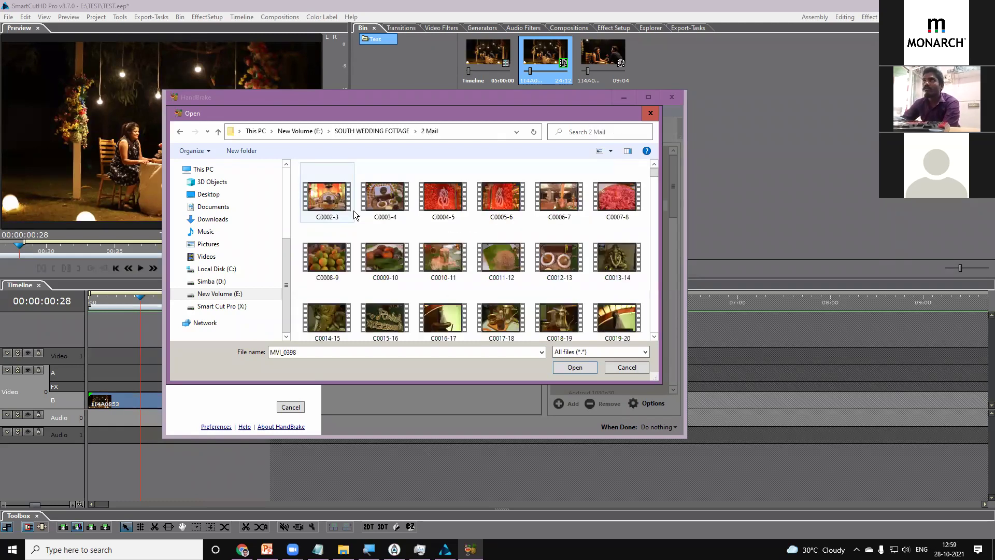
pyautogui.click(373, 215)
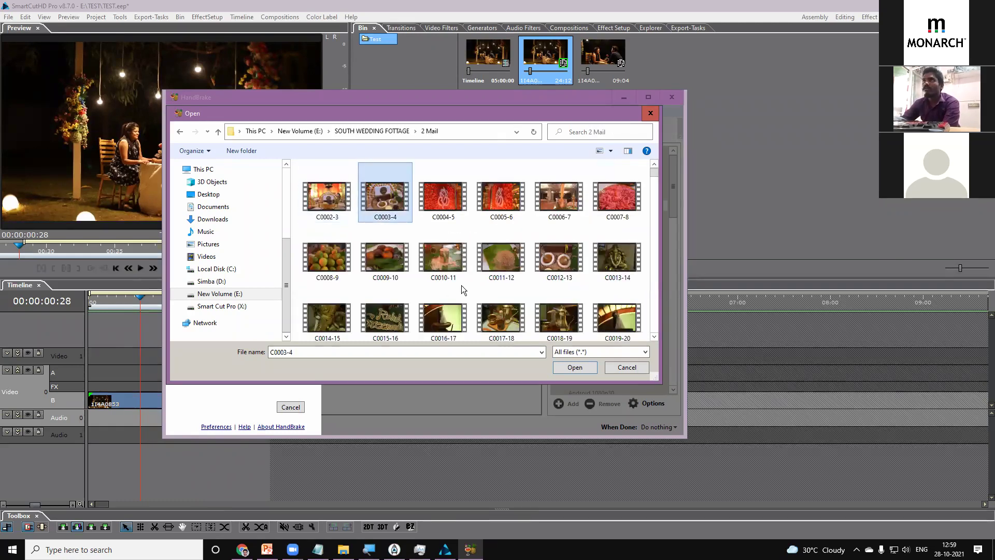
pyautogui.click(581, 368)
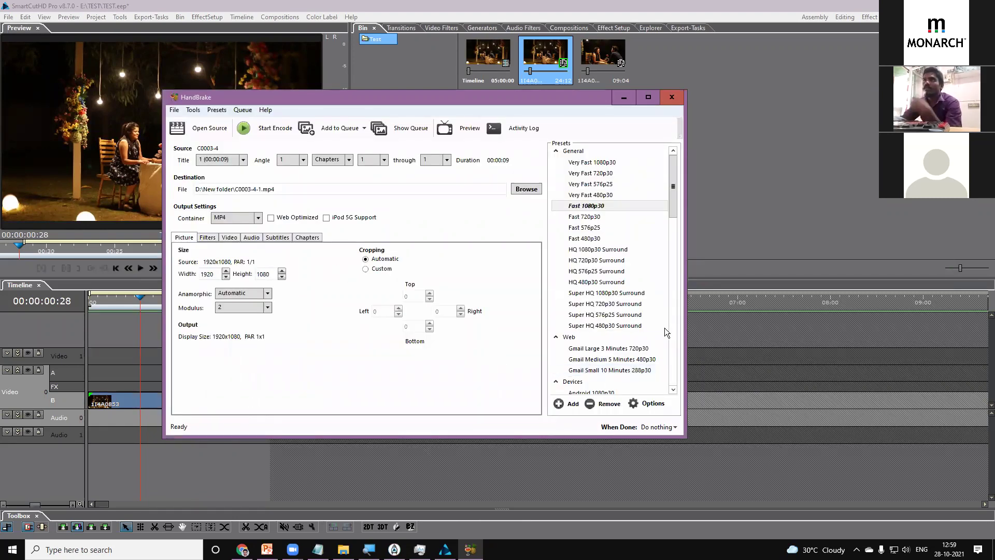
# Collapse the General, Web and Devices groups in the HandBrake preset list.
pyautogui.scroll(-1, 675, 205)
pyautogui.scroll(1, 674, 205)
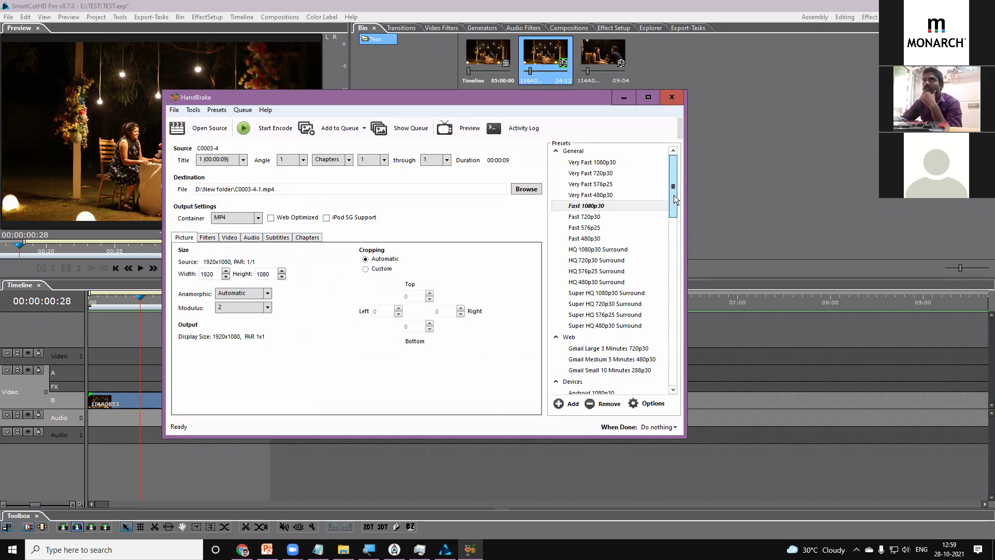
pyautogui.click(556, 151)
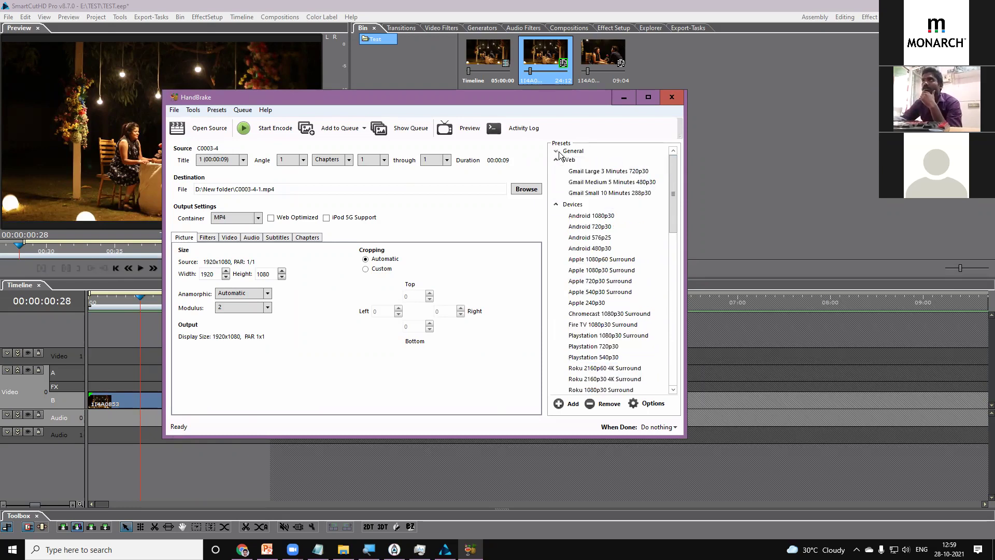
pyautogui.click(557, 160)
pyautogui.click(556, 168)
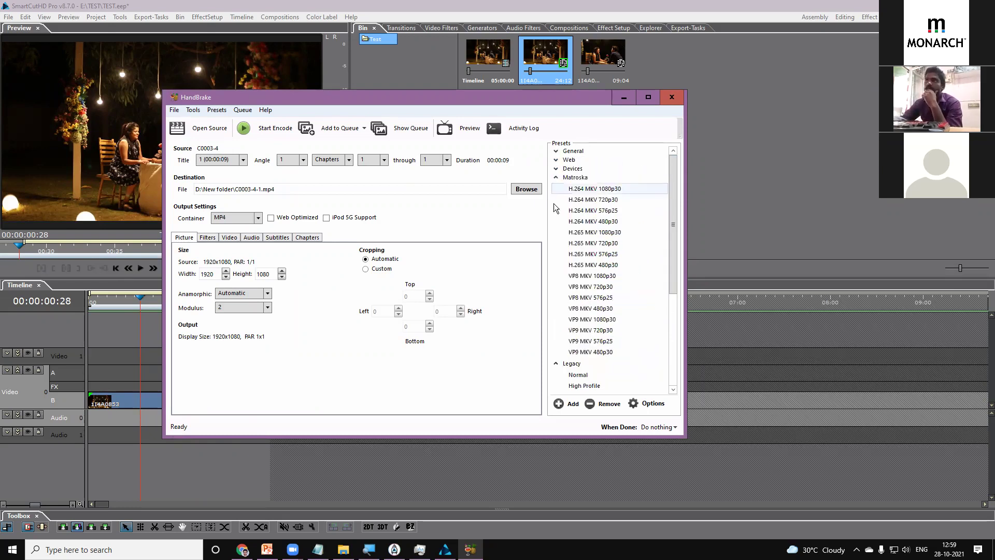
# Collapse the Matroska, Legacy and User Presets groups and expand the General group in the HandBrake preset list.
pyautogui.click(557, 178)
pyautogui.click(557, 186)
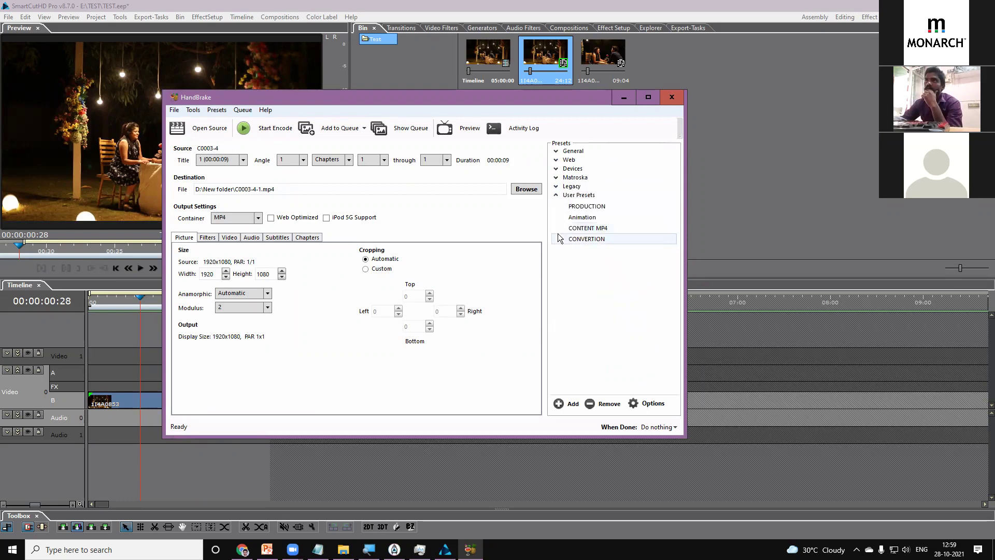
pyautogui.click(556, 195)
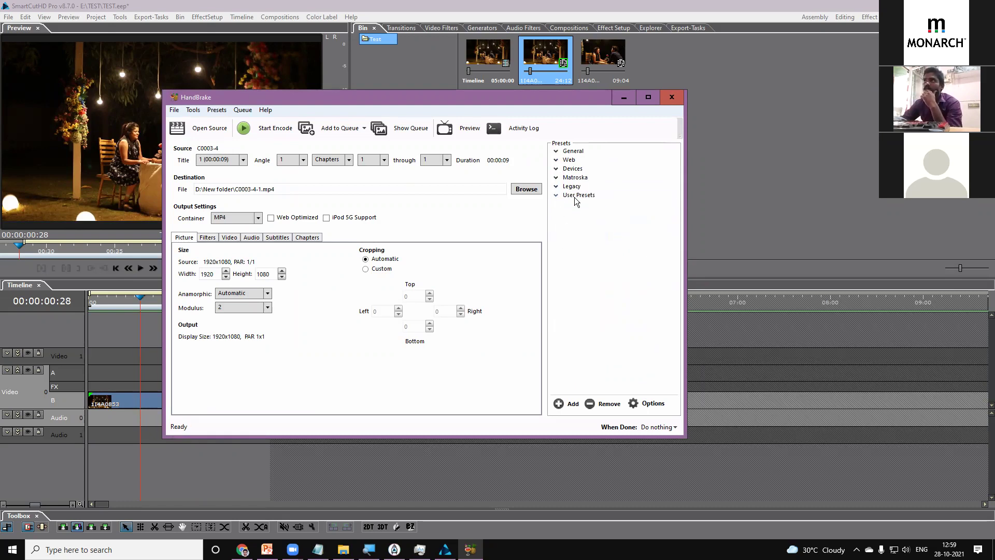
pyautogui.click(556, 152)
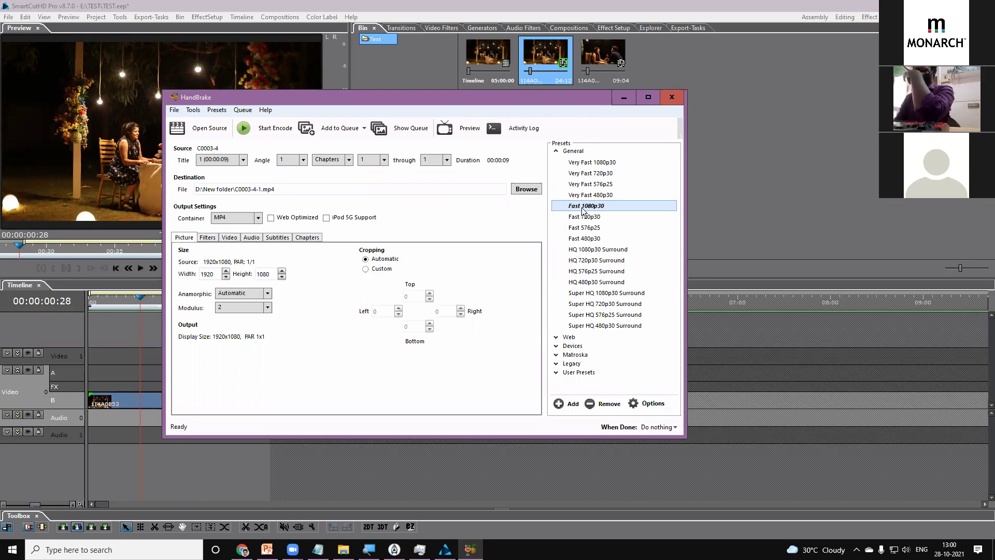
# Set the output video's framerate to 50 FPS.
pyautogui.click(229, 241)
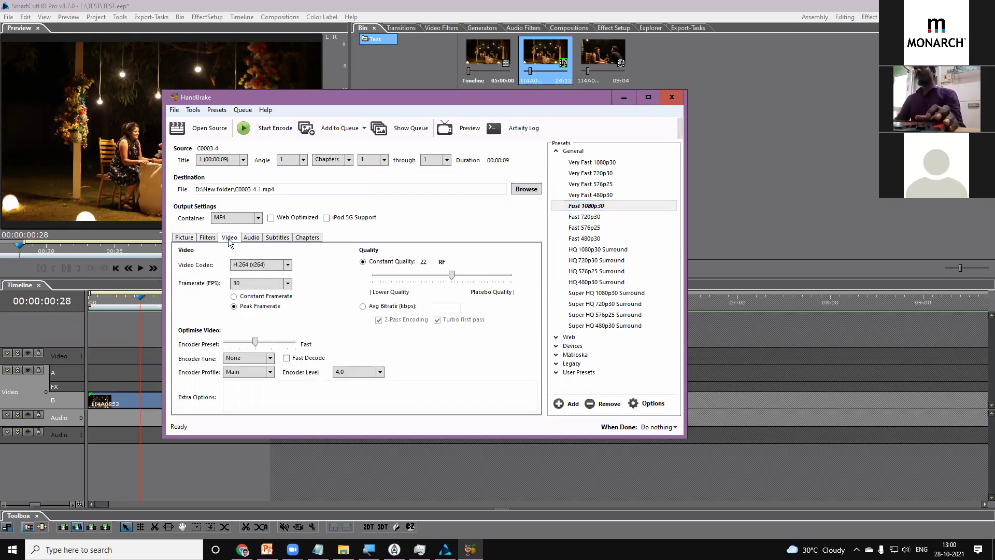
pyautogui.click(288, 284)
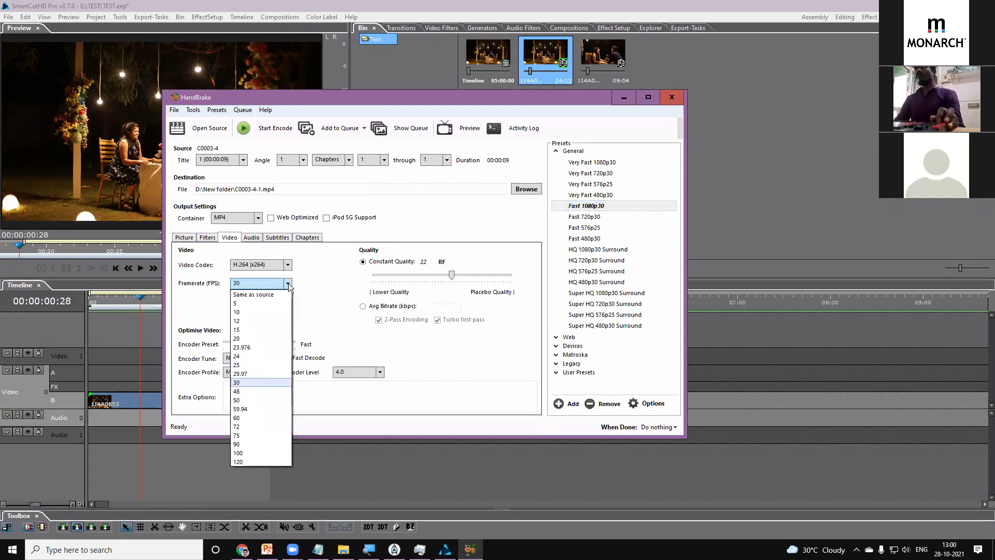
pyautogui.click(239, 400)
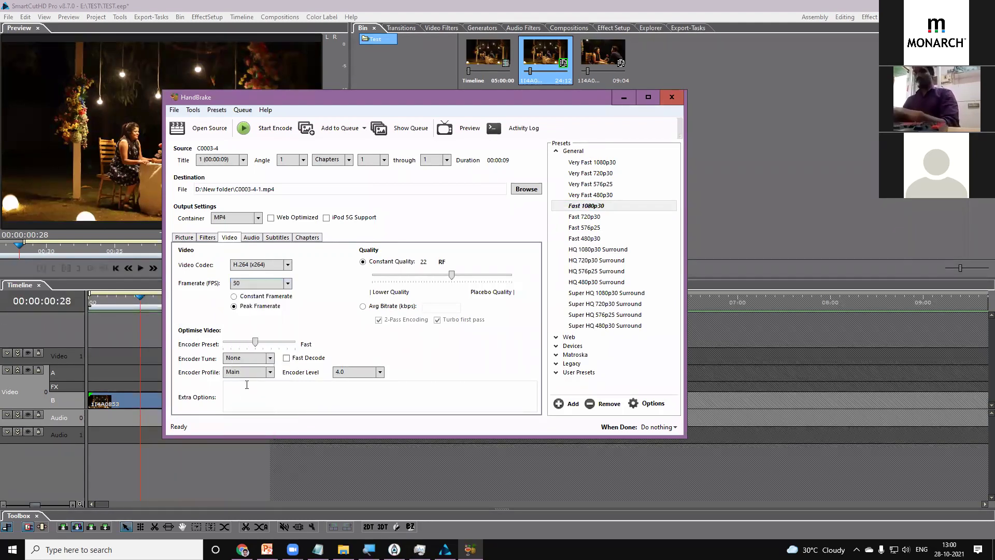
pyautogui.click(271, 285)
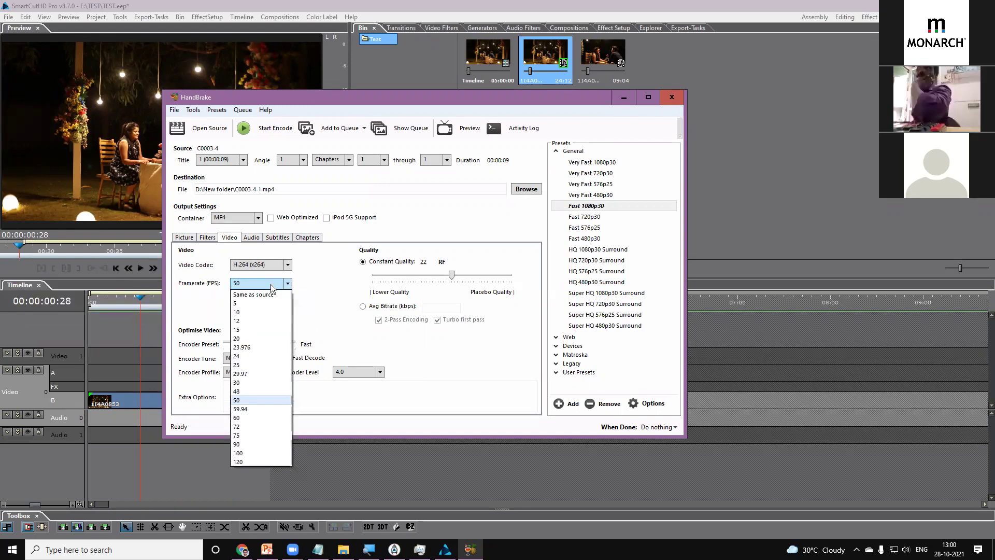
pyautogui.click(271, 286)
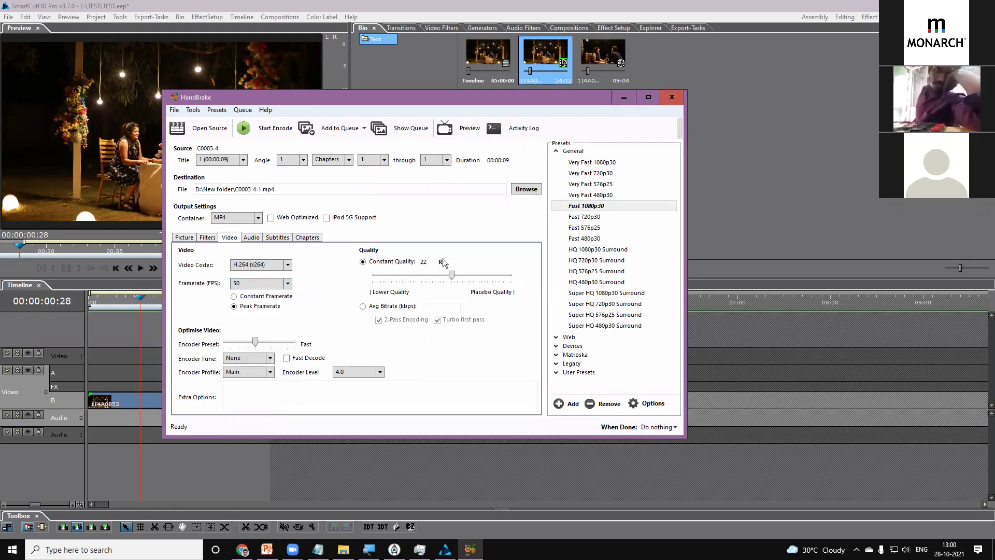
# Set the destination to C0003-4-1.mp4 directly on Simba (D:) and start the encode.
pyautogui.click(267, 129)
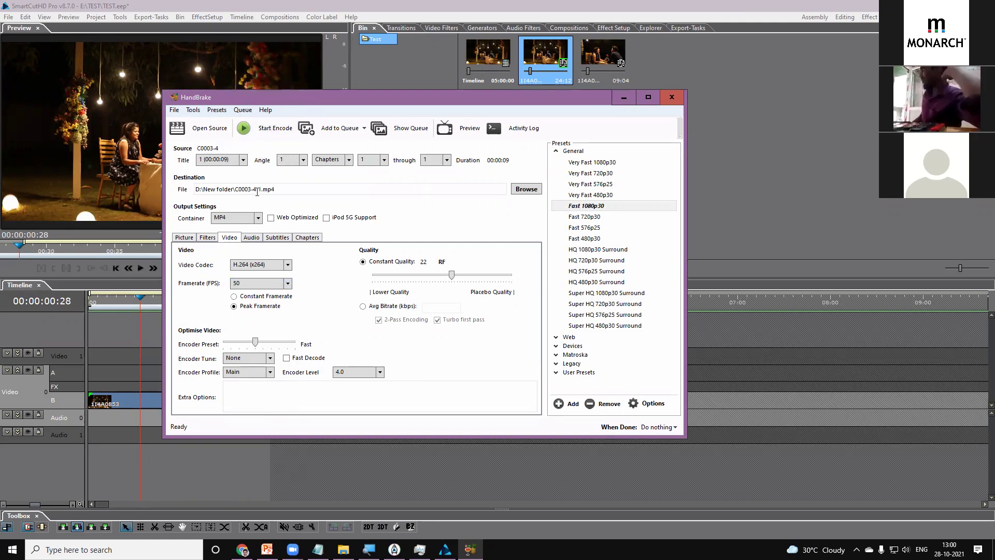
pyautogui.moveTo(295, 189); pyautogui.dragTo(193, 192)
pyautogui.click(527, 189)
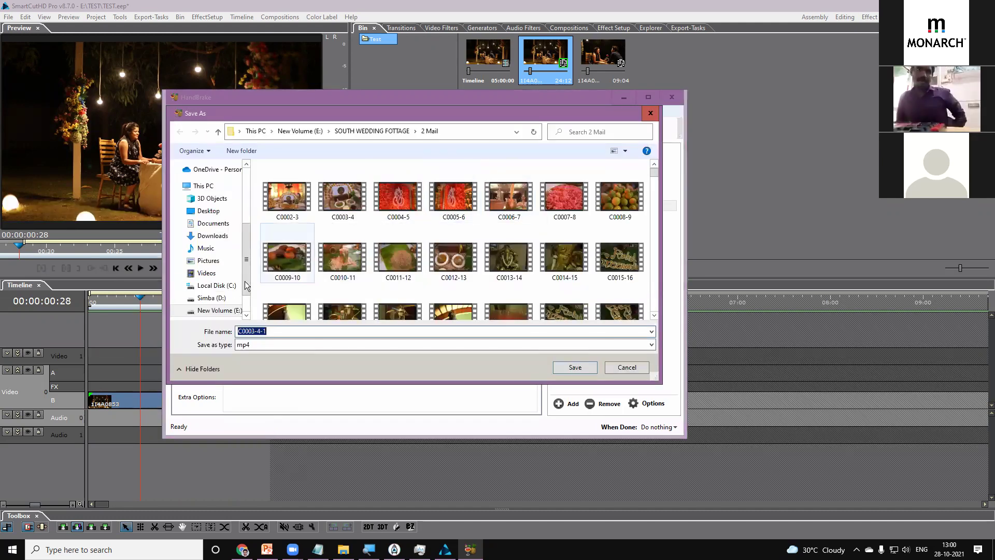
pyautogui.click(205, 298)
pyautogui.click(575, 366)
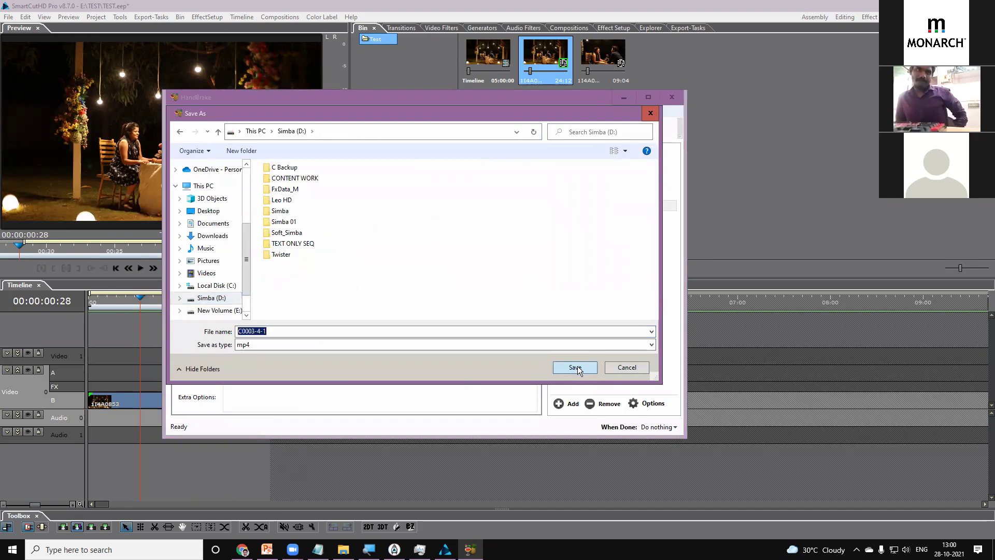
pyautogui.click(273, 130)
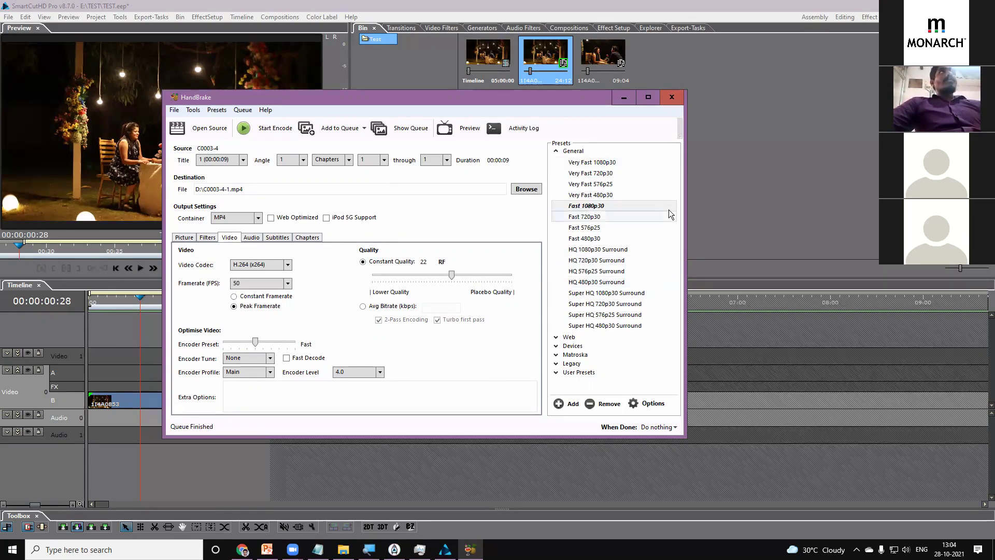
# Close HandBrake and cancel SmartCutHD Pro's Export format and Export to File dialogs.
pyautogui.click(671, 97)
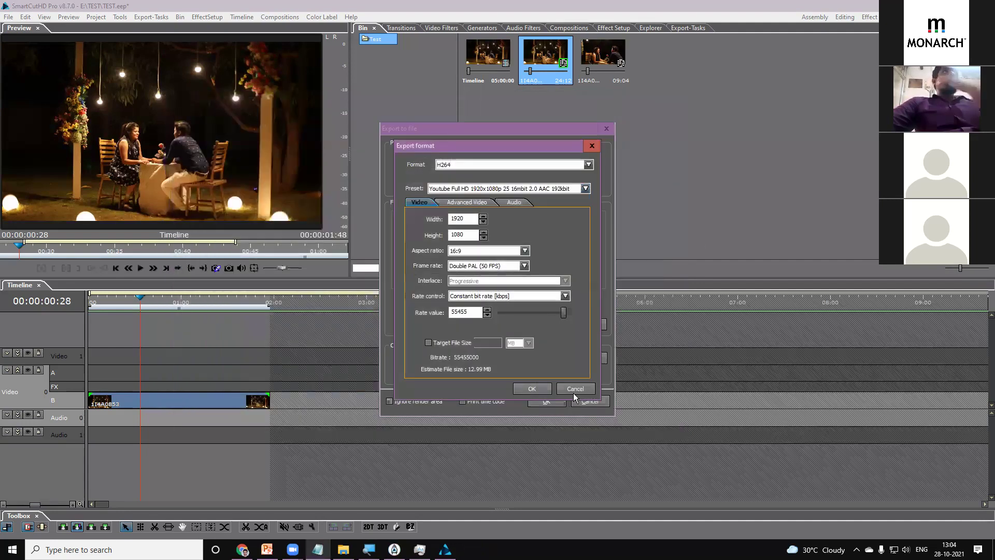
pyautogui.click(570, 393)
pyautogui.click(586, 403)
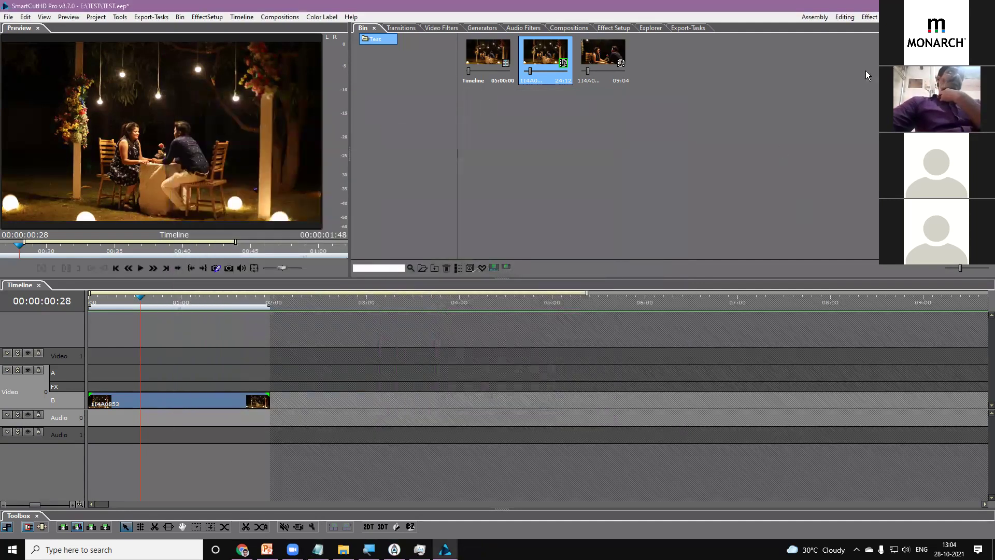
# Minimize SmartCutHD Pro and bring up the Monarch launcher on the desktop.
pyautogui.click(923, 6)
pyautogui.click(394, 549)
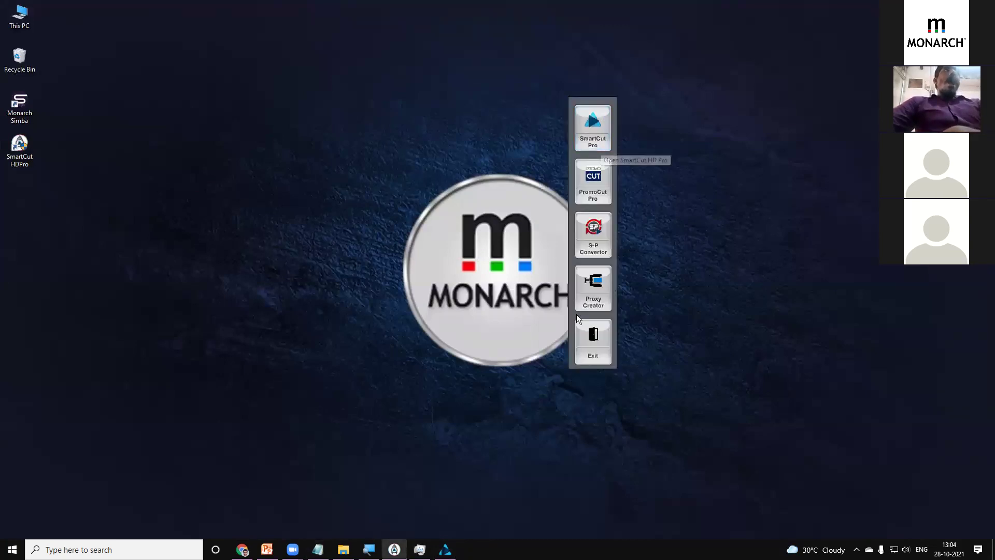